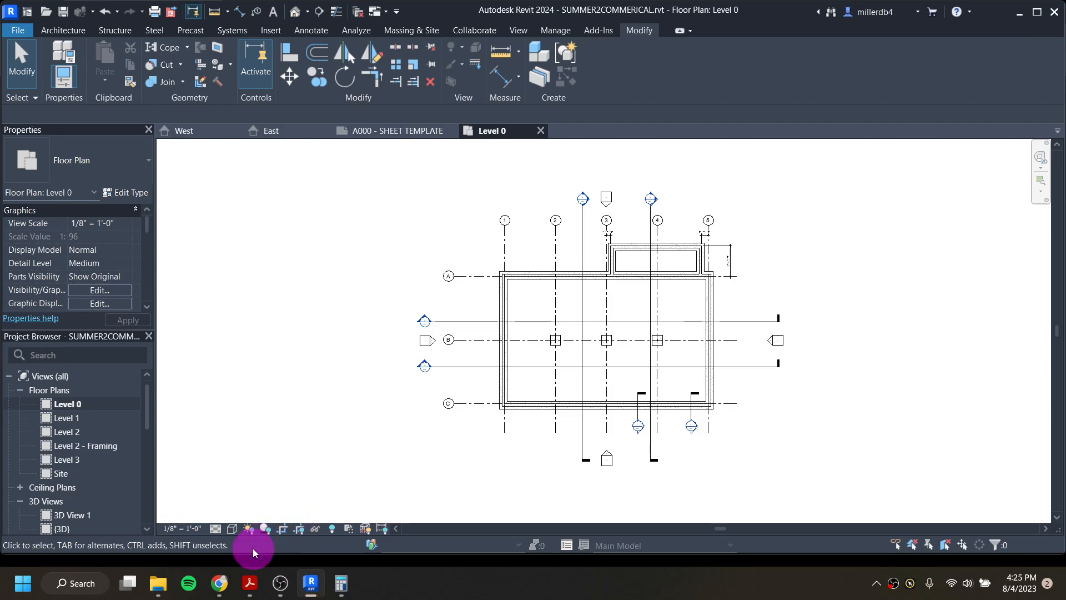
Open the Level 1 floor plan view
scroll(83, 417, "down", 2)
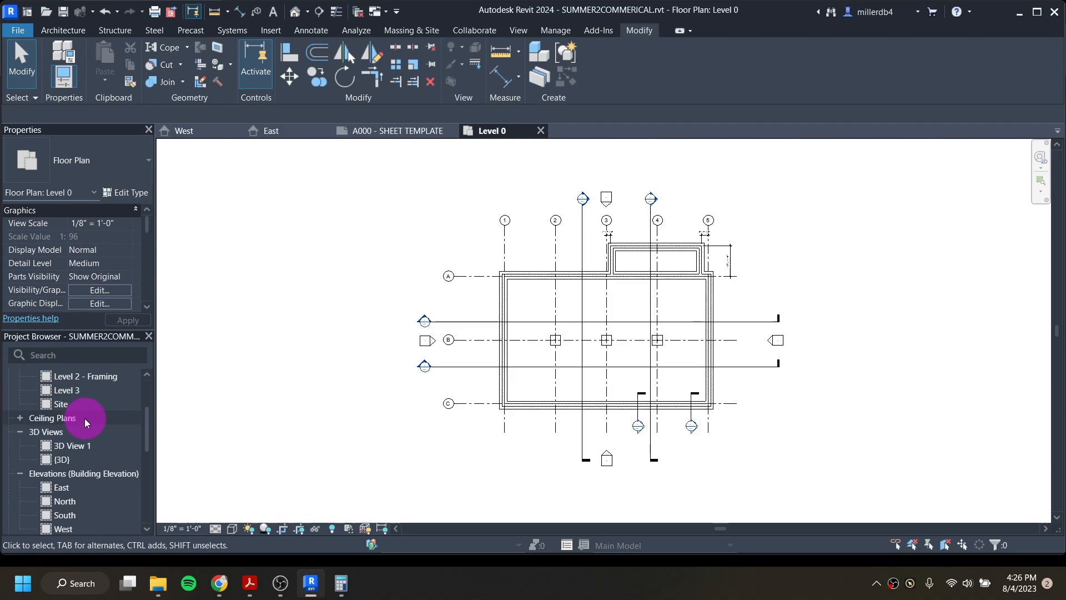
scroll(85, 418, "up", 2)
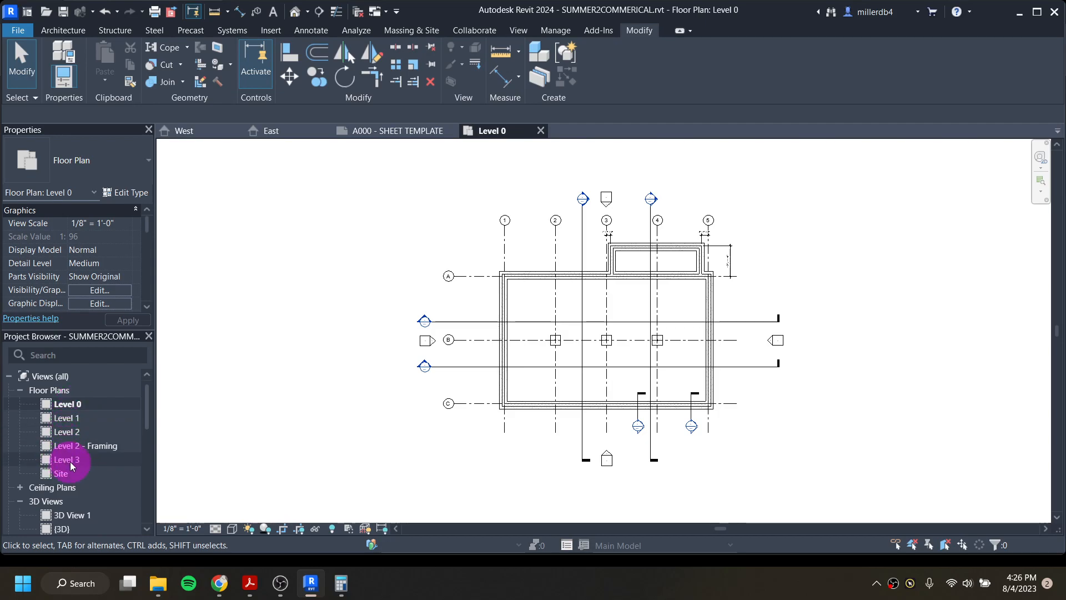
double_click(62, 417)
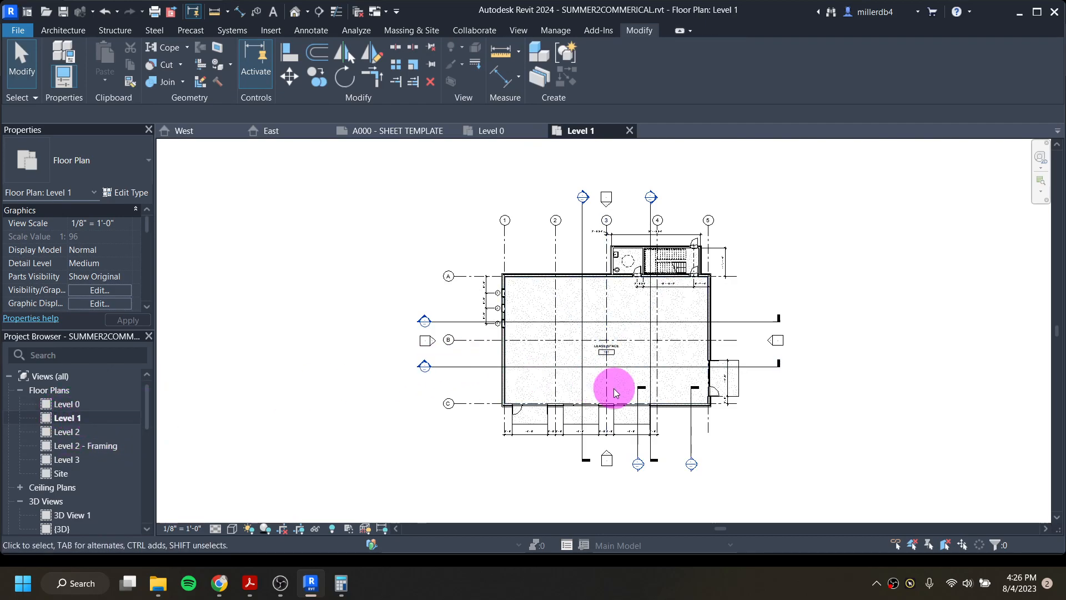
Switch to Acrobat to examine the A101 Level 01 floor plan in CommericalSpace1.pdf against the Revit plan, and return to Revit
left_click(249, 583)
scroll(405, 411, "up", 10)
scroll(405, 411, "up", 5)
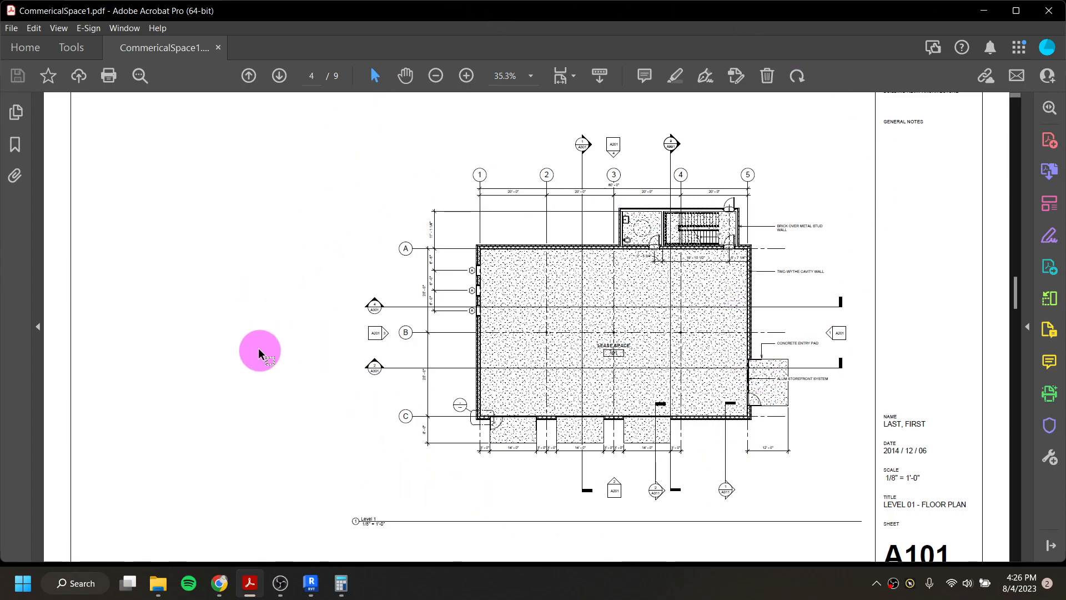
mouse_move(310, 594)
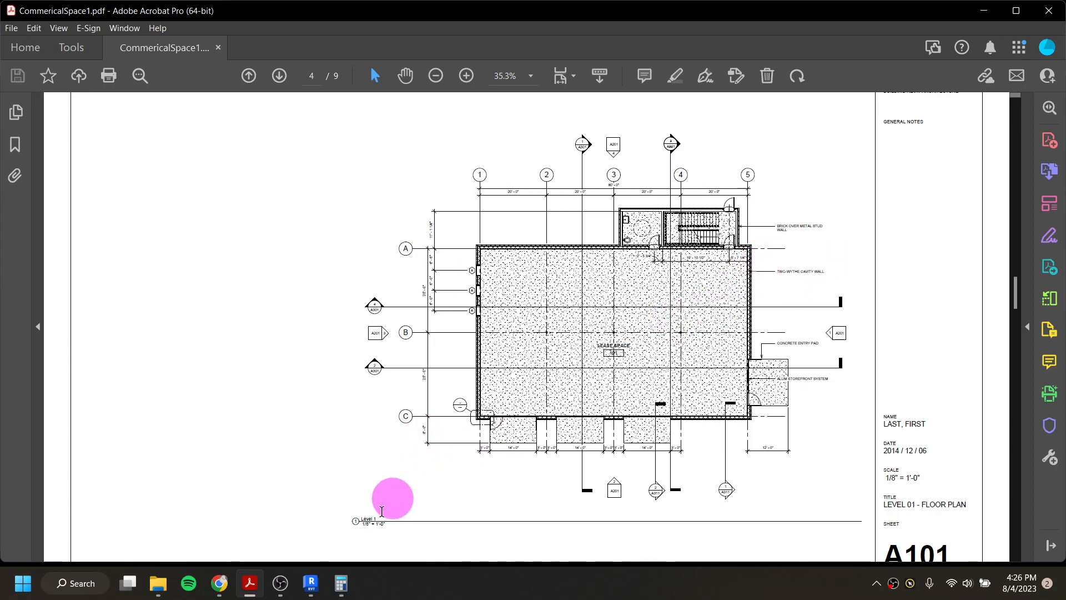
left_click(311, 583)
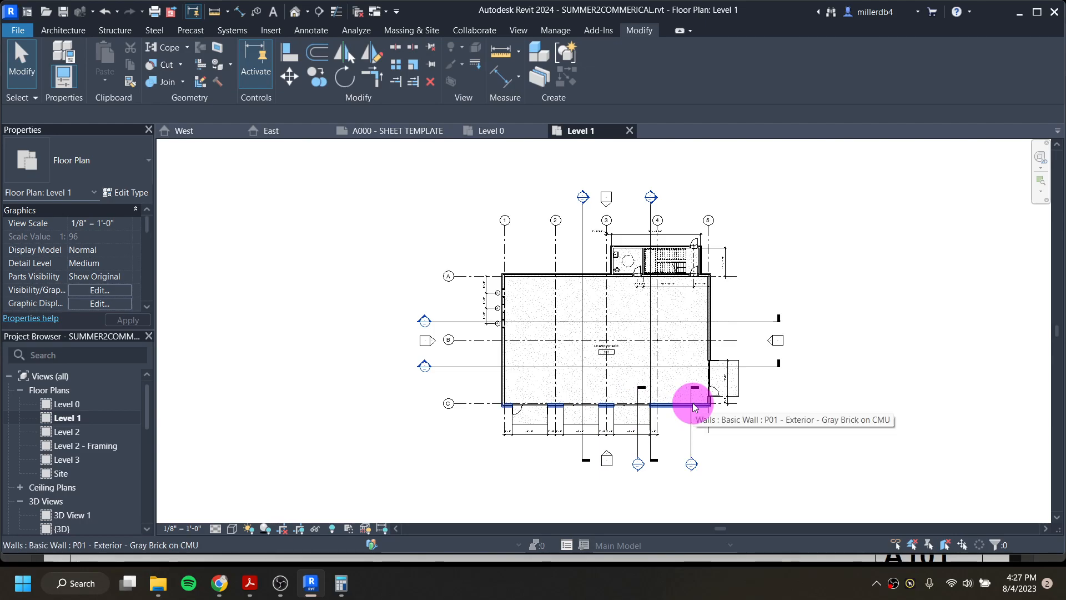
left_click(251, 586)
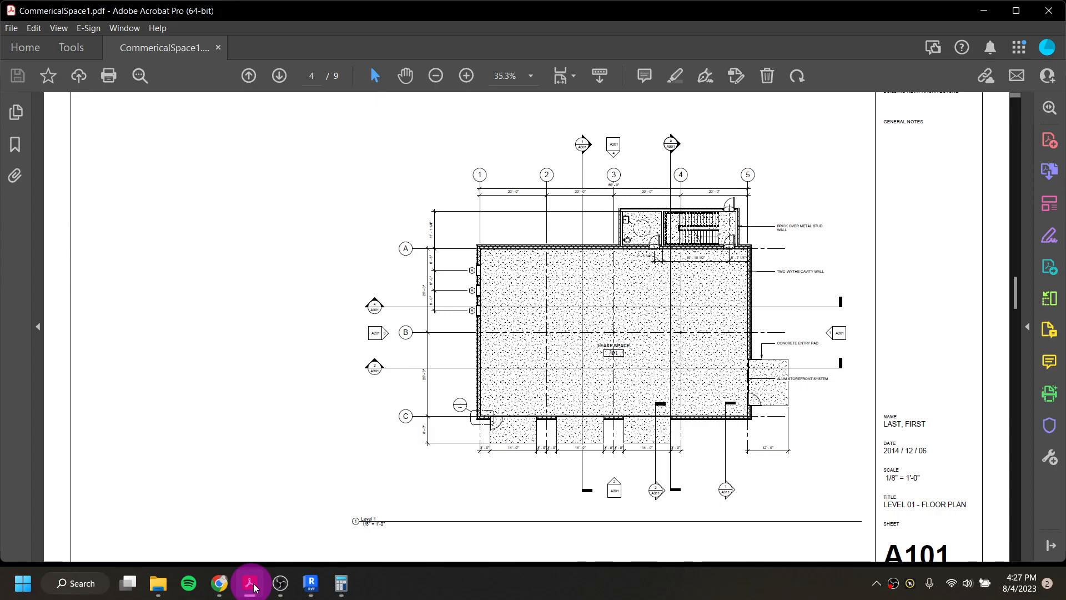
left_click(312, 583)
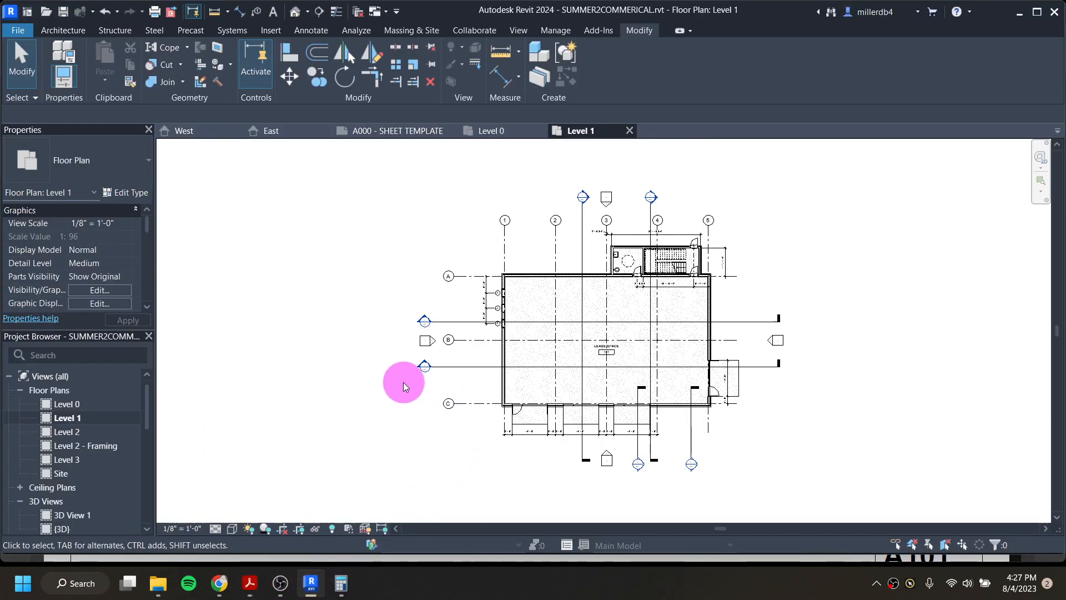
Show the Level 1 crop region and extend the wall section line between grids 4 and 5 to align its head with the neighbouring wall section
middle_click_drag(608, 413, 515, 400)
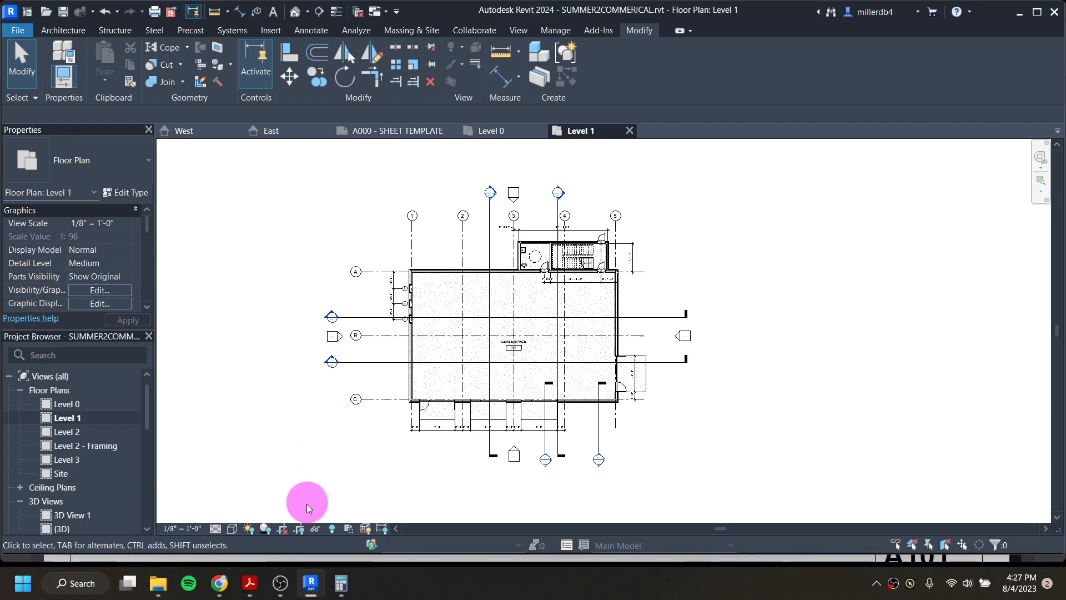
left_click(300, 531)
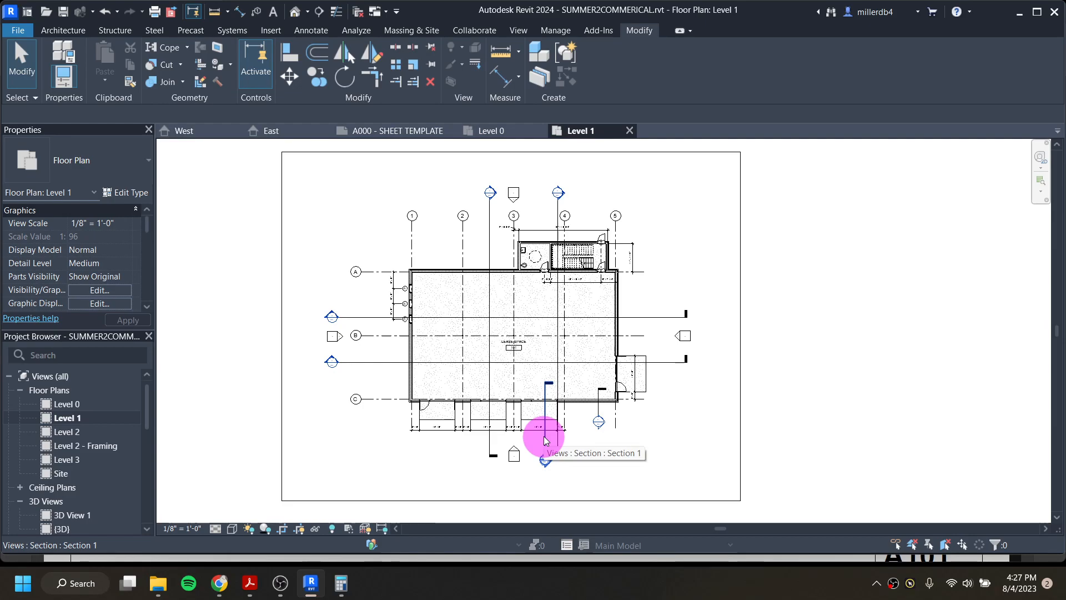
scroll(600, 415, "up", 2)
left_click(599, 417)
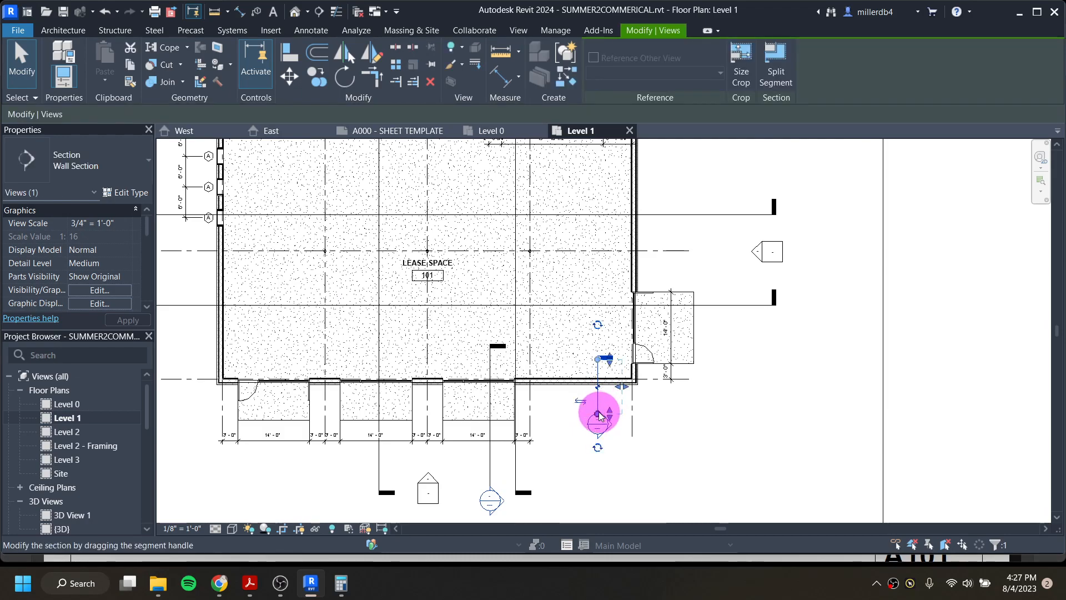
left_click_drag(598, 418, 597, 496)
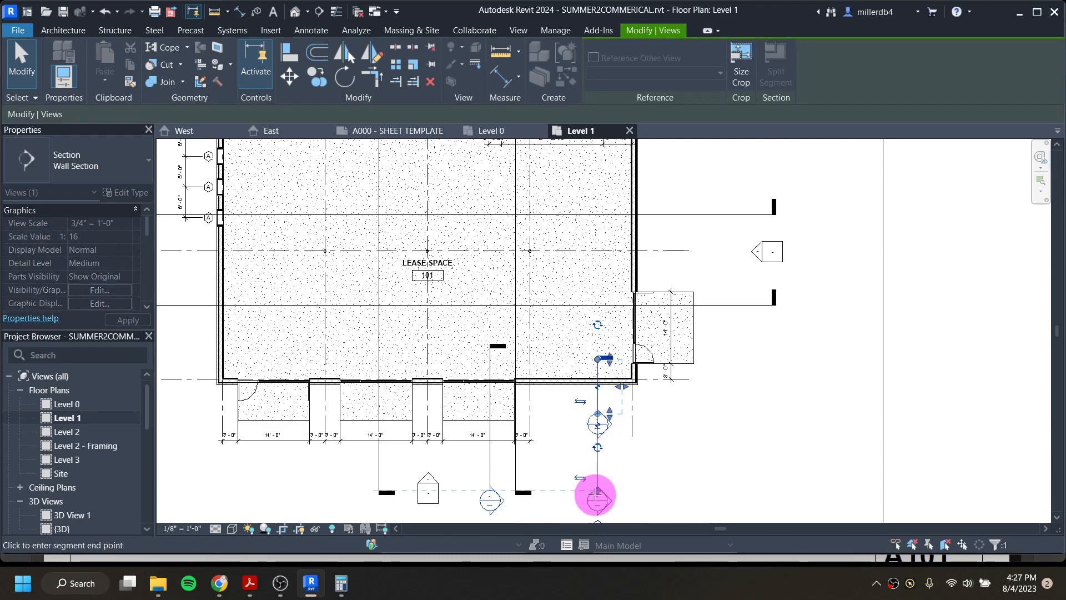
scroll(575, 468, "down", 1)
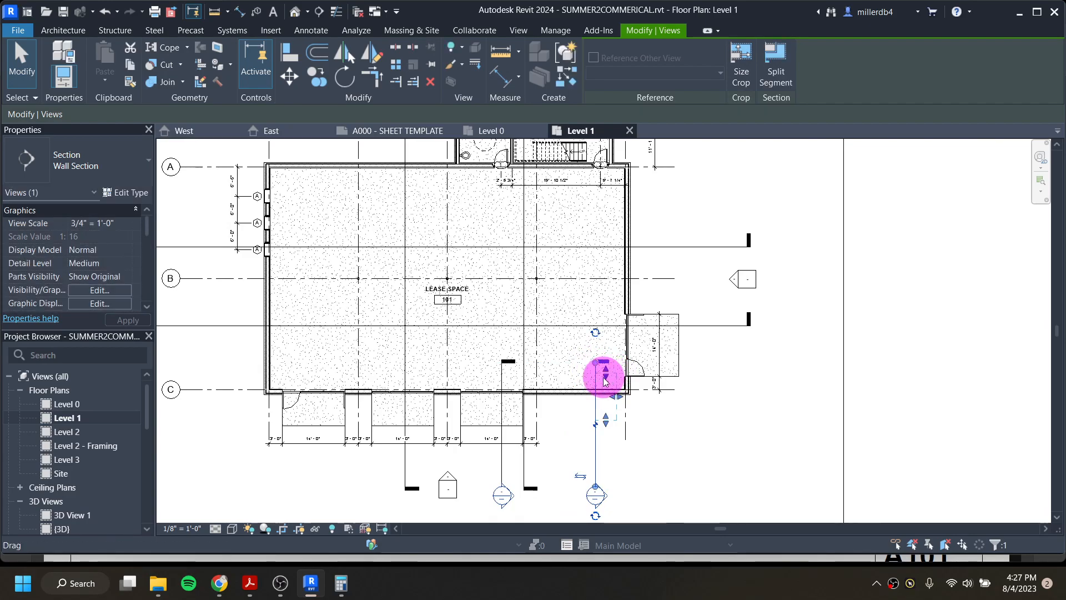
scroll(589, 382, "down", 2)
left_click(301, 463)
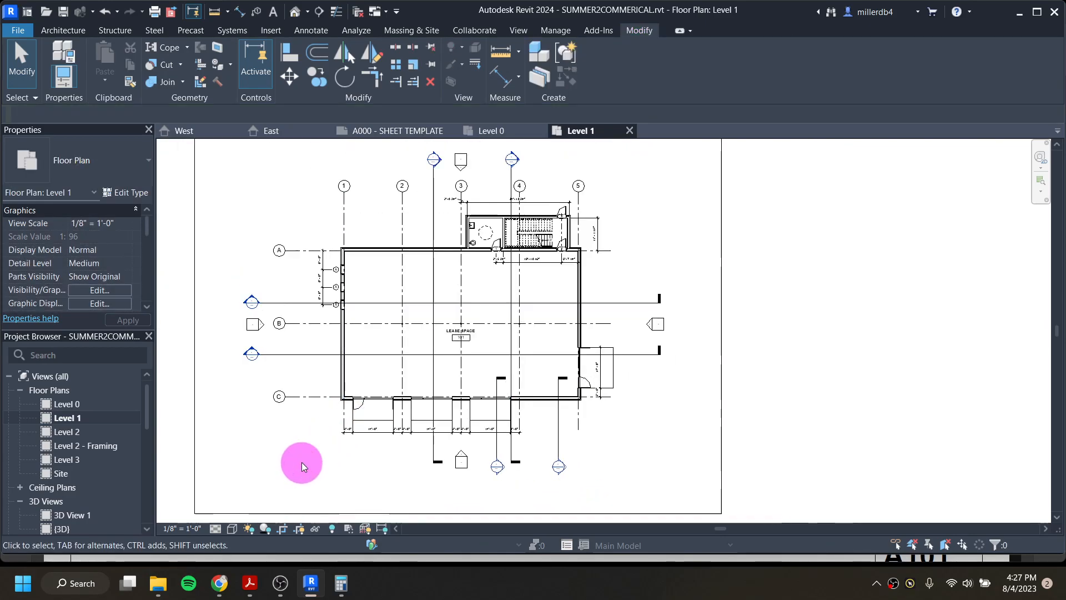
Hide the crop region of the Level 1 floor plan
scroll(301, 463, "down", 1)
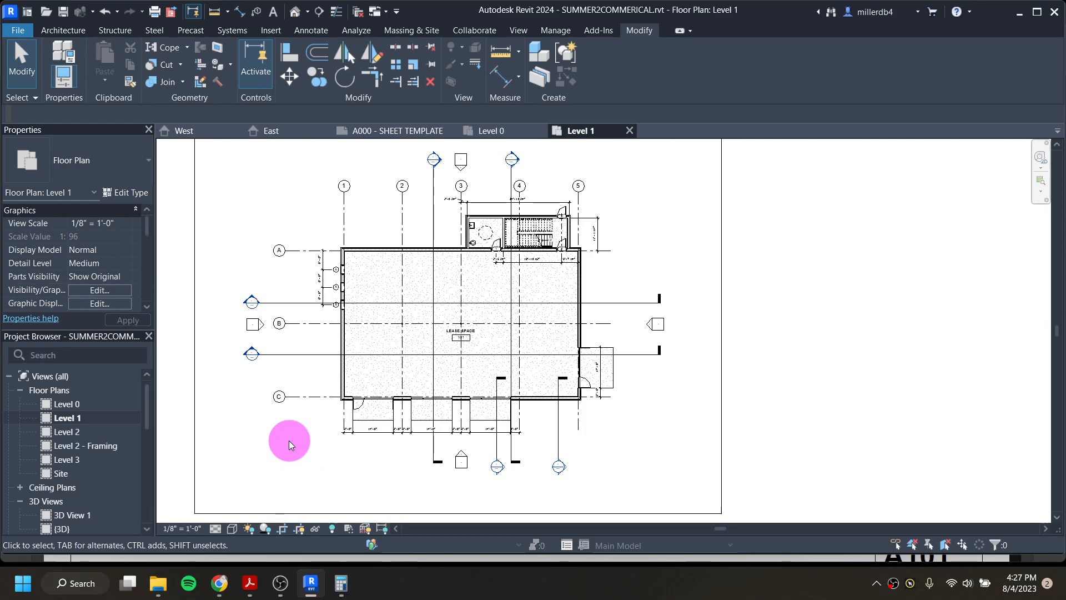
scroll(282, 407, "down", 1)
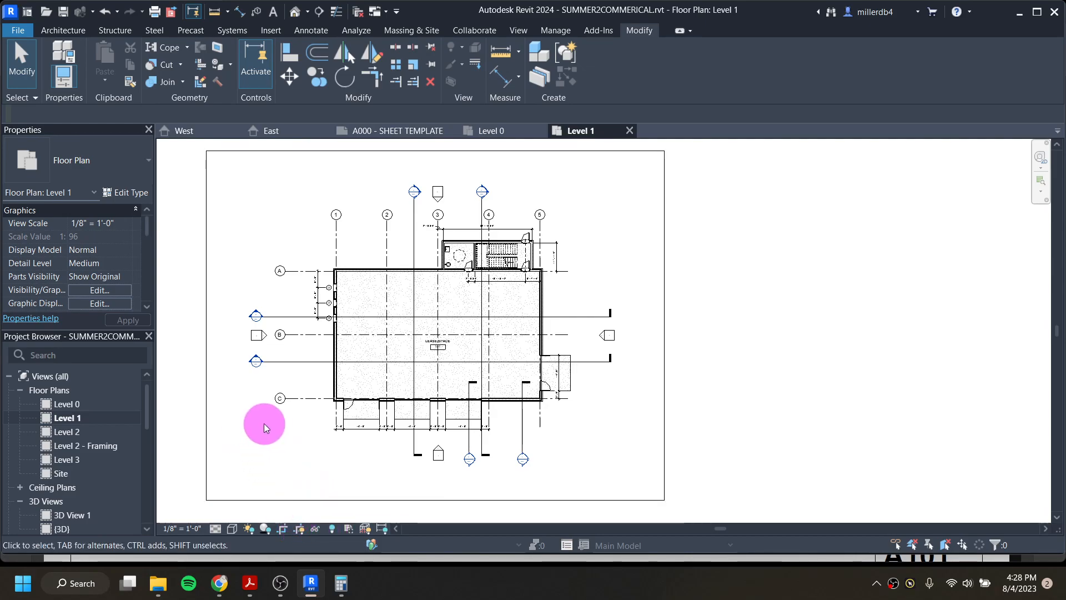
middle_click_drag(304, 426, 372, 410)
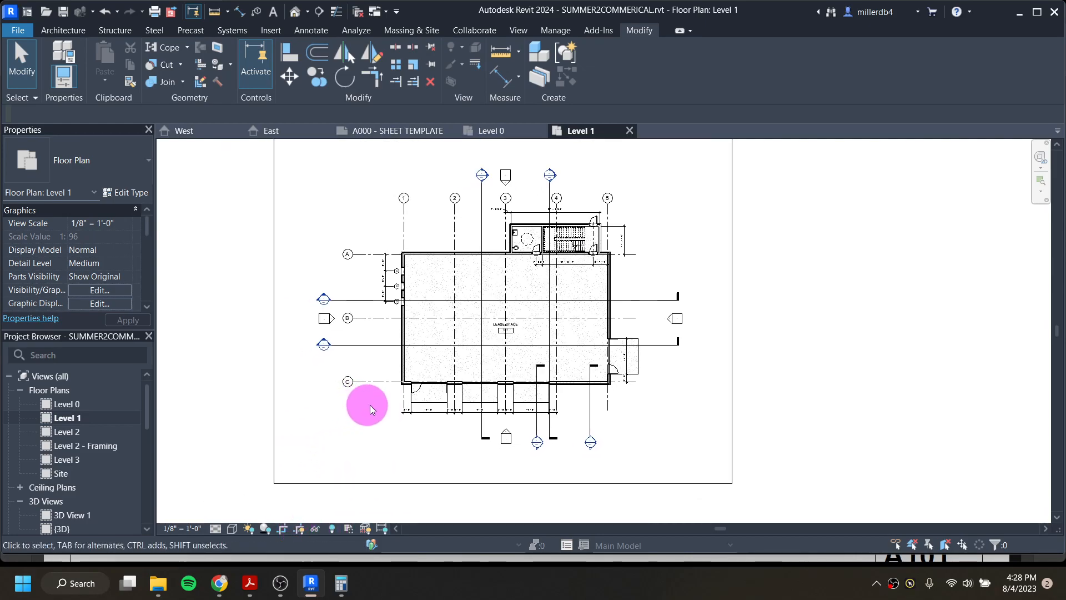
left_click(301, 530)
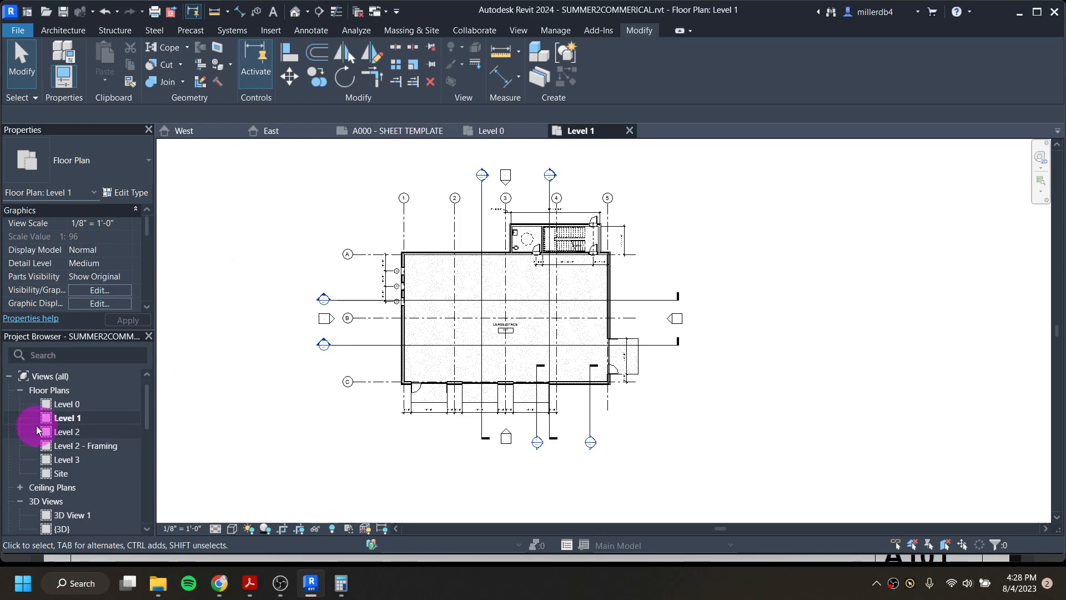
Create a new sheet with the D 22 x 34 Horizontal titleblock
scroll(34, 431, "down", 7)
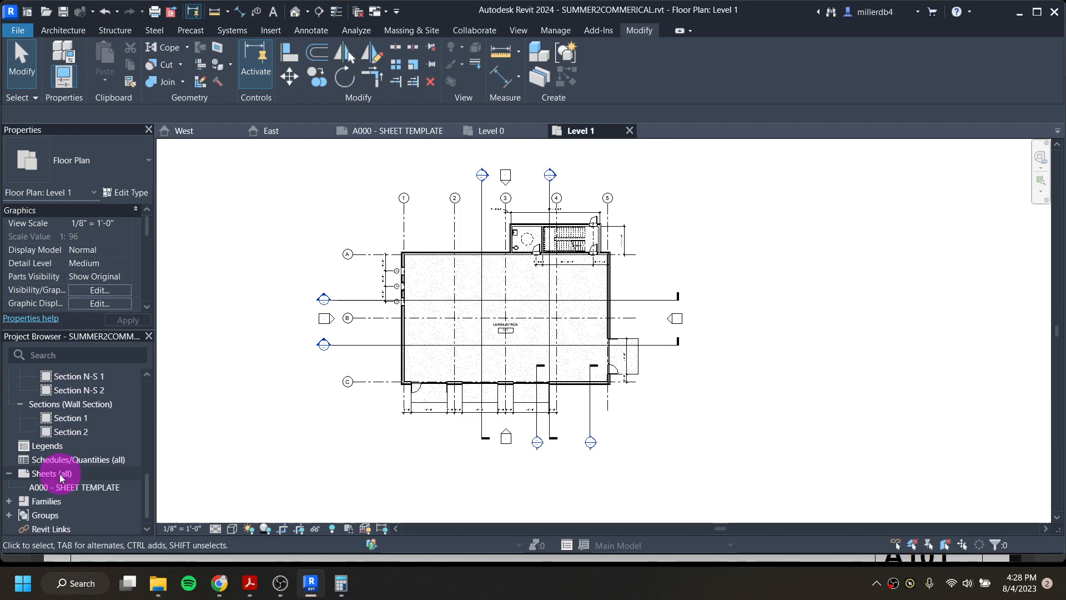
right_click(61, 474)
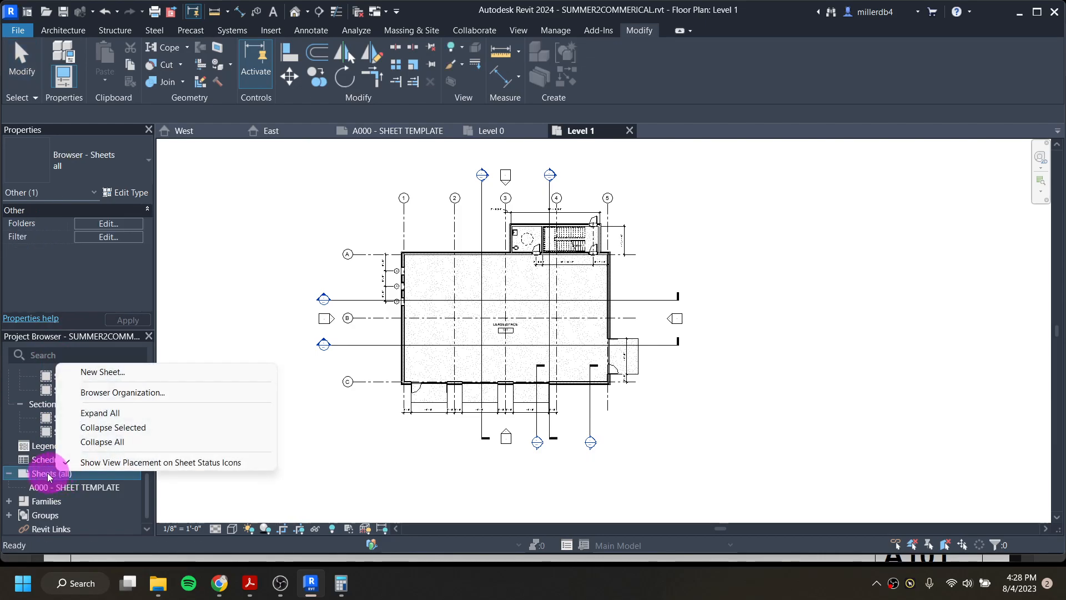
left_click(122, 374)
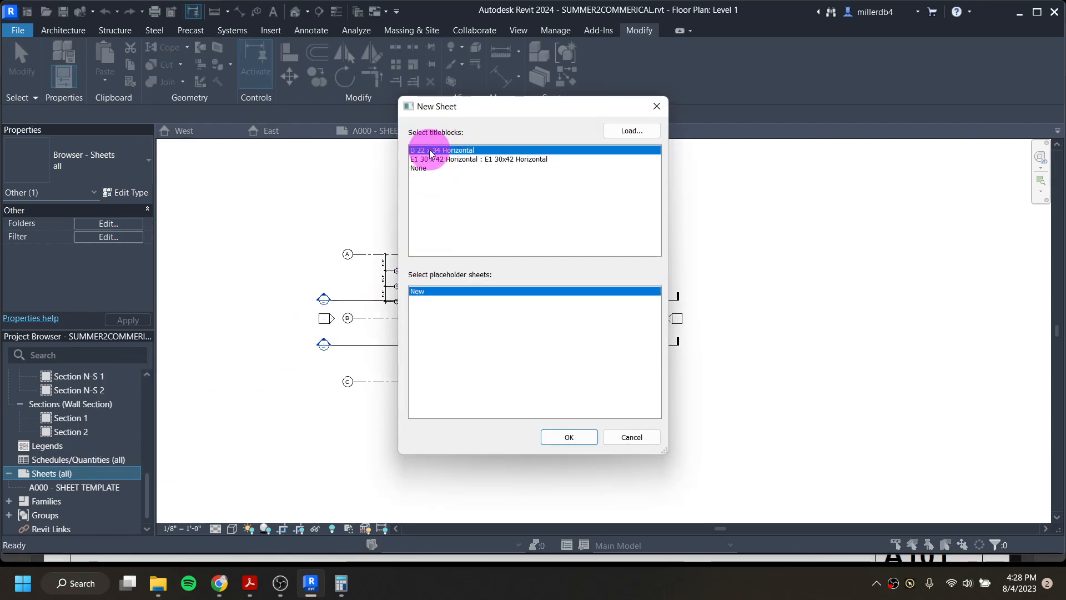
left_click(558, 436)
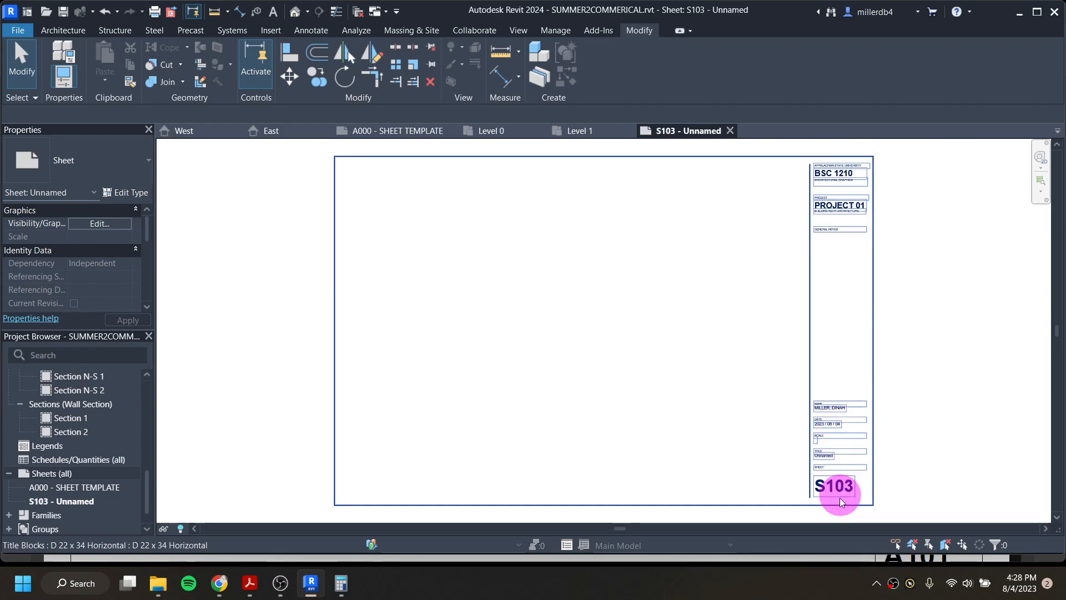
Enter the new sheet's title as LEVEL 01 = FLOOR PLAN in the title block
scroll(828, 277, "up", 5)
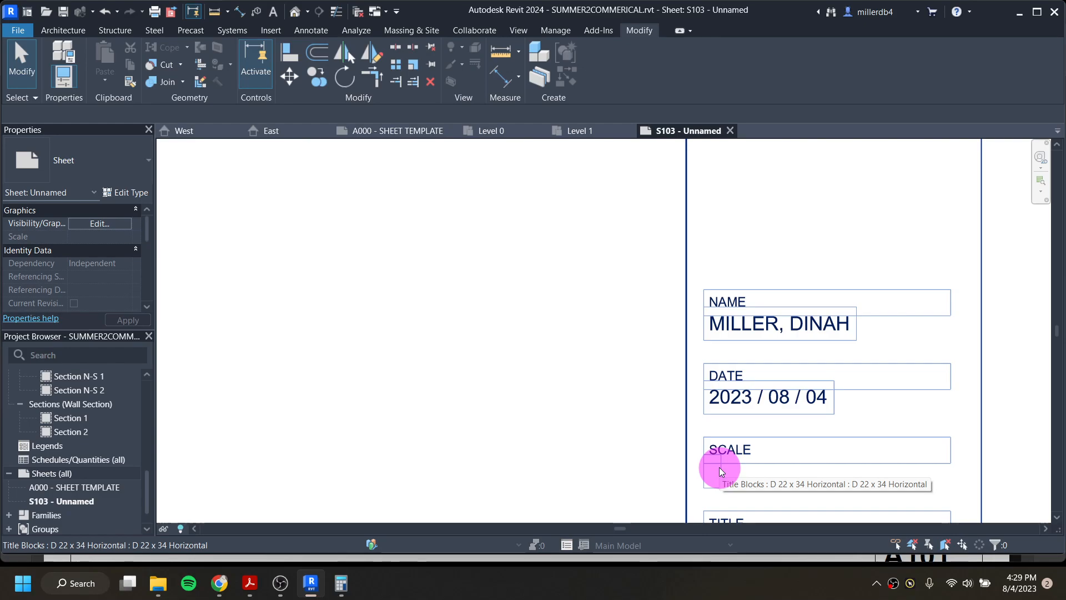
middle_click_drag(723, 475, 745, 409)
scroll(743, 415, "up", 2)
left_click(740, 420)
left_click(739, 421)
type("LEVEL")
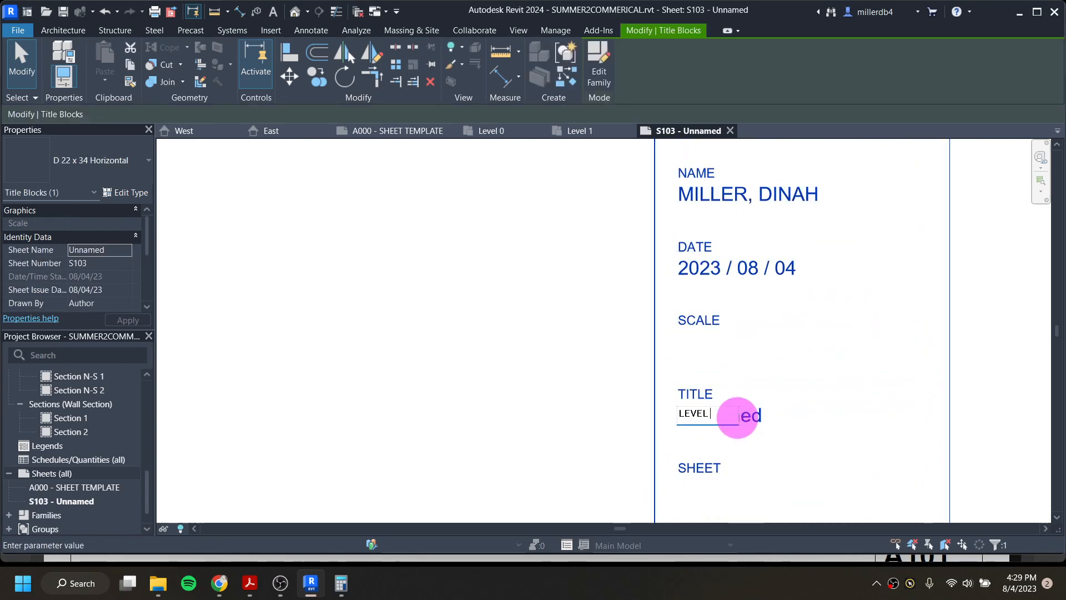
type(" 01 = FL")
type("OOR PLAN")
key("Return")
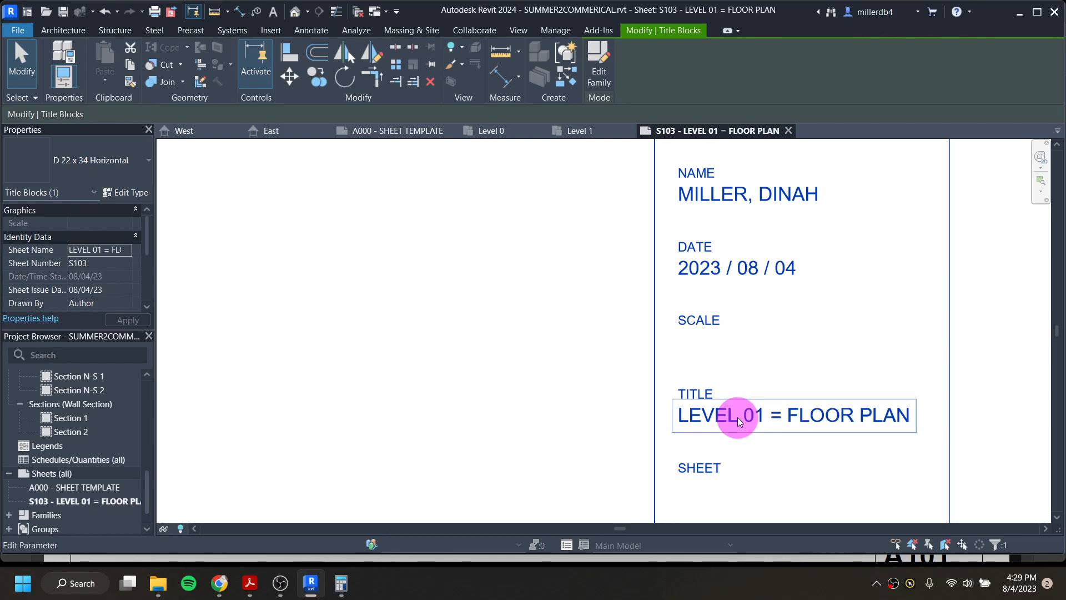
Replace the equals sign in the sheet title with a hyphen, giving LEVEL 01 - FLOOR PLAN
left_click(725, 414)
left_click(728, 413)
key("BackSpace")
type("-")
key("Return")
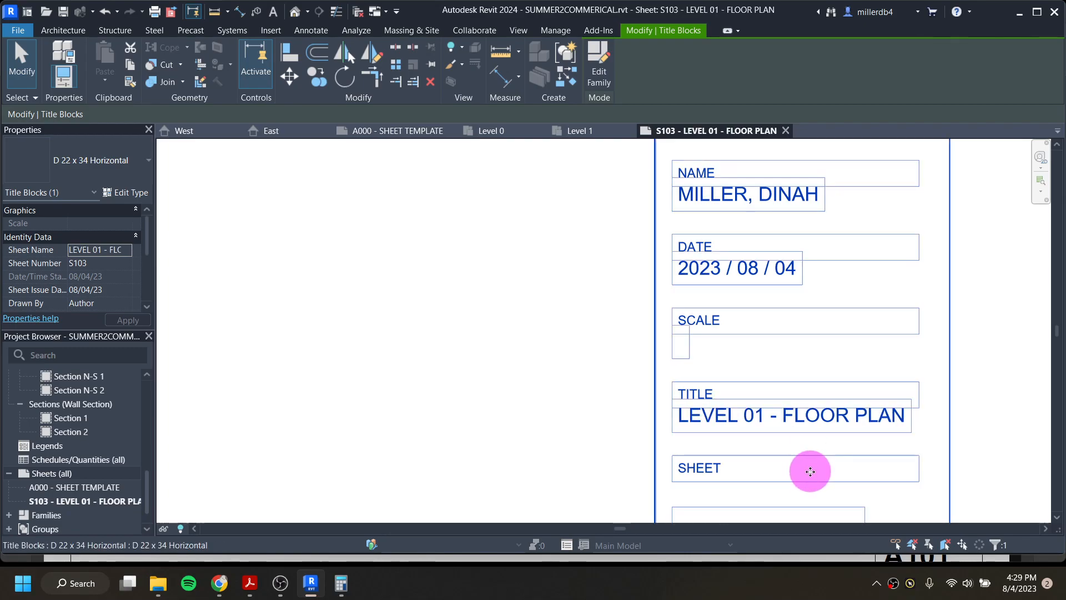
Set the sheet number in the title block to A101
scroll(793, 455, "down", 1)
middle_click_drag(793, 454, 773, 326)
left_click(747, 408)
type("A101")
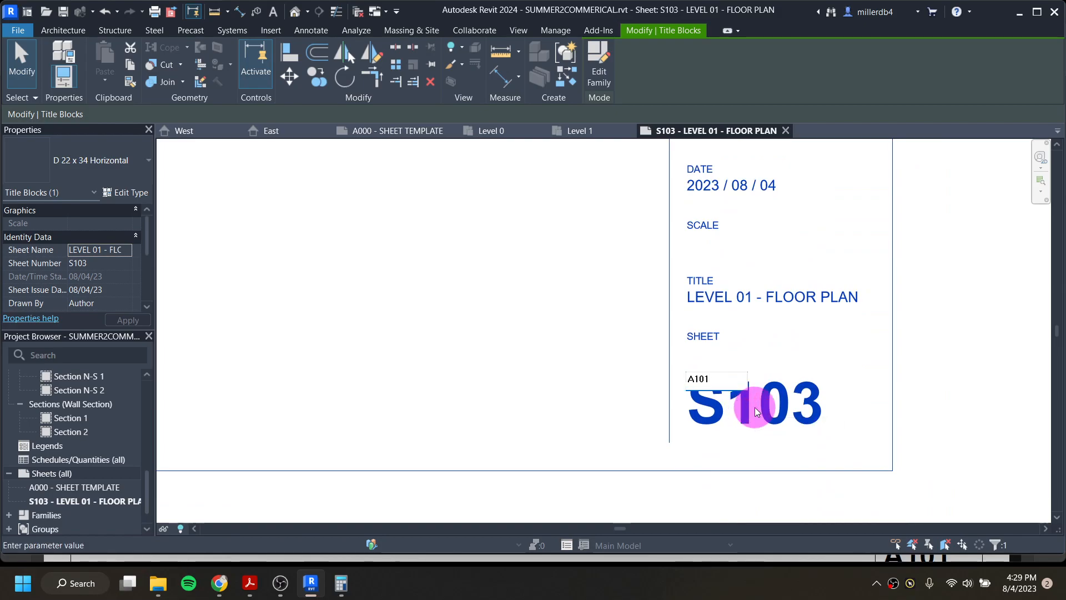
key("Return")
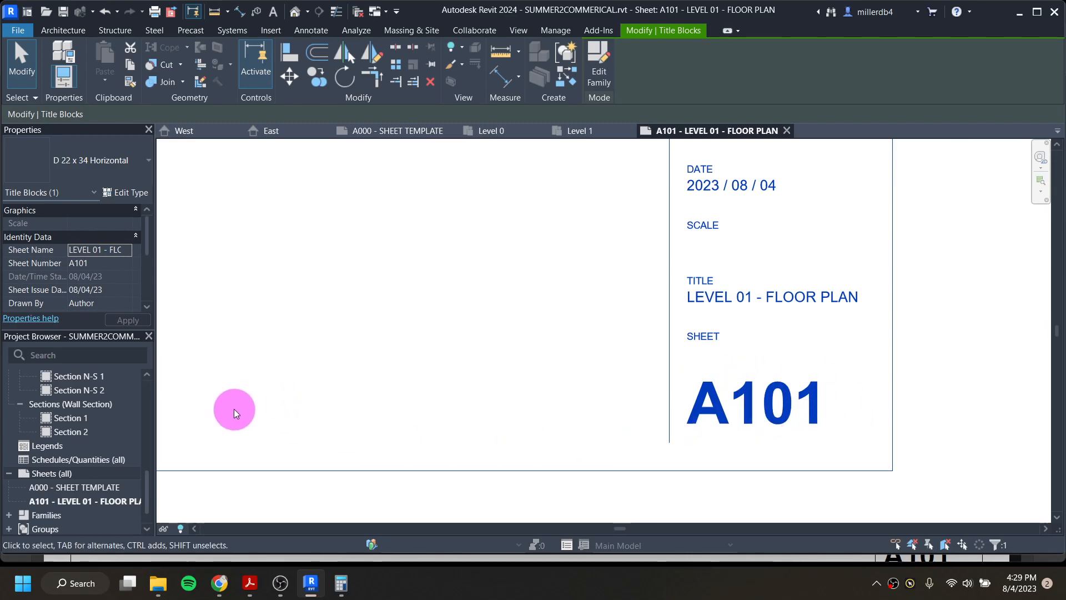
Assign the existing Guide Grid 1 to sheet A101
scroll(233, 409, "down", 3)
scroll(239, 403, "down", 2)
middle_click_drag(245, 382, 545, 405)
scroll(545, 405, "down", 2)
middle_click_drag(431, 358, 469, 399)
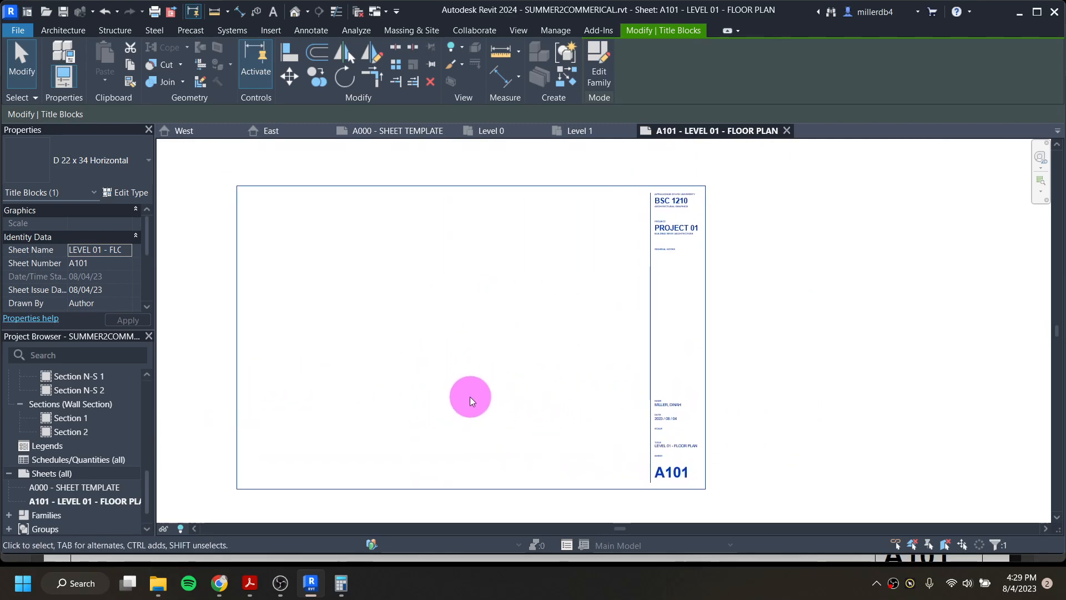
left_click(470, 397)
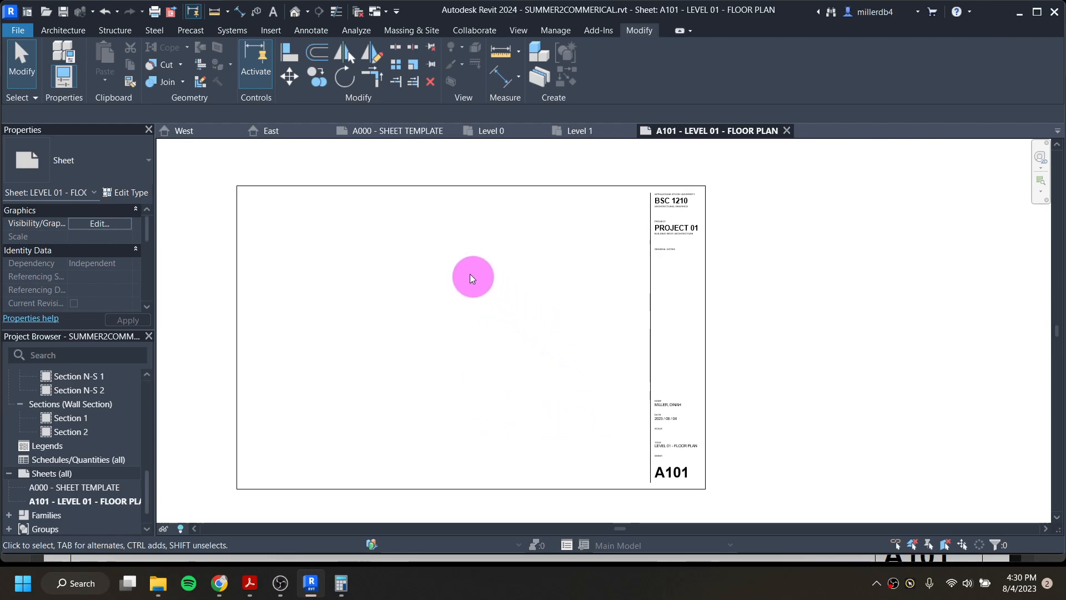
left_click(521, 32)
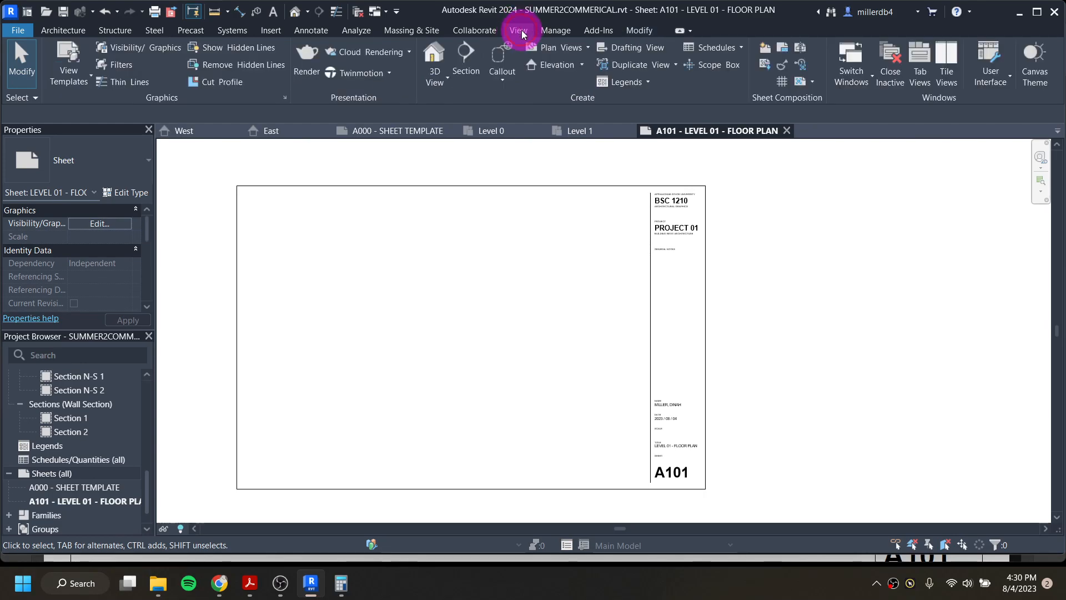
left_click(782, 83)
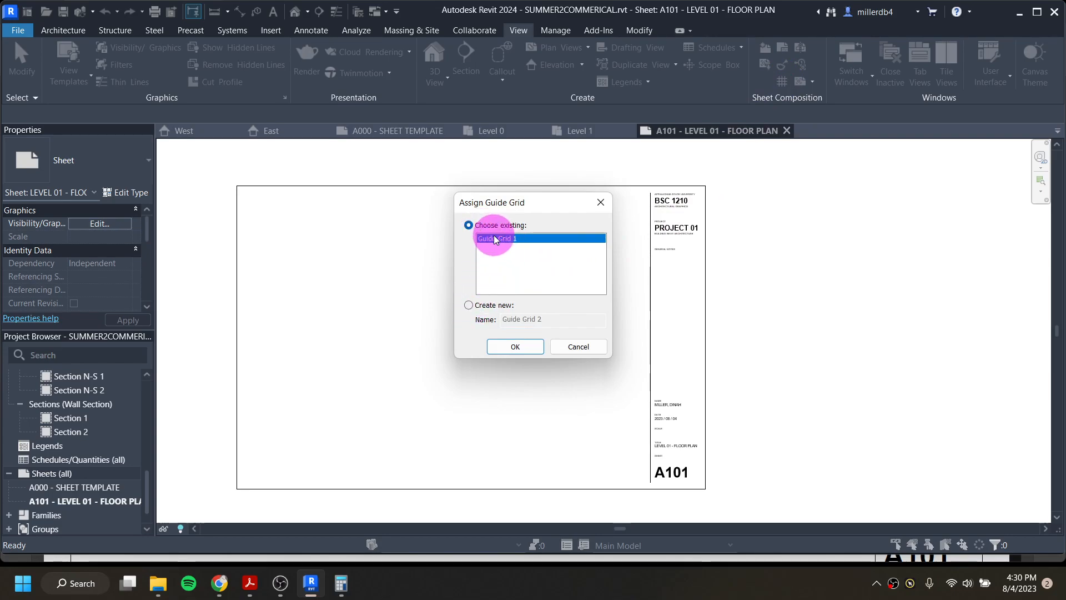
left_click(512, 350)
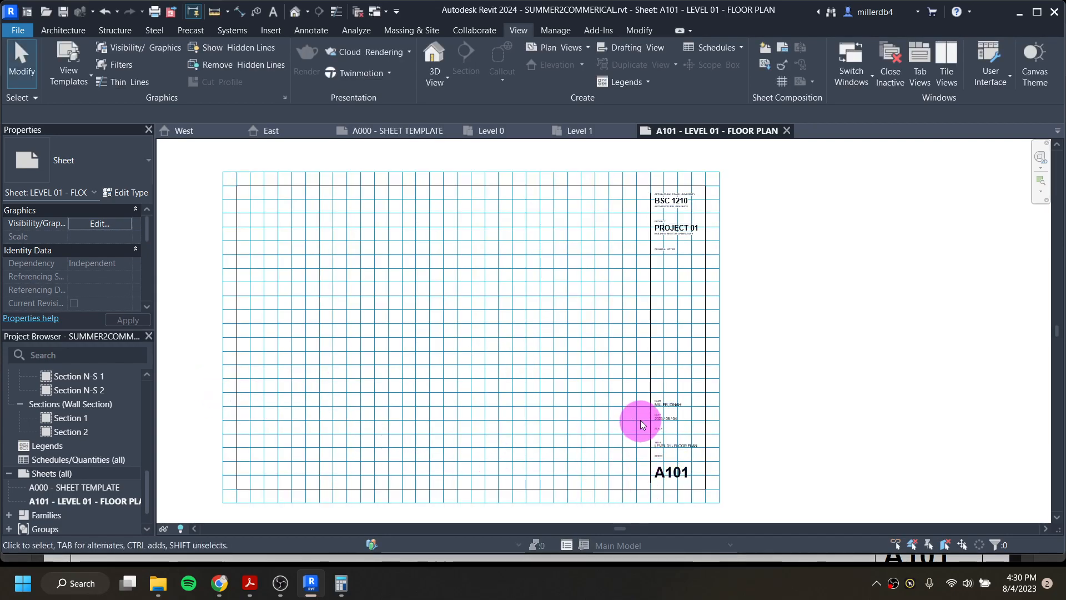
Place the Level 1 floor plan view on sheet A101, roughly centred in the drawing area
scroll(92, 444, "up", 10)
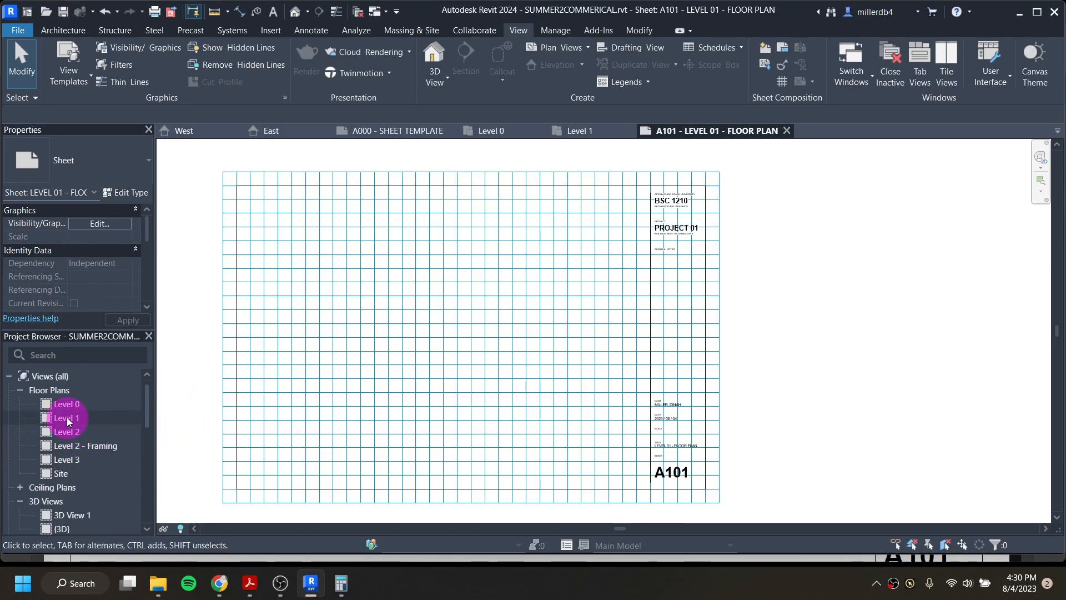
left_click(64, 418)
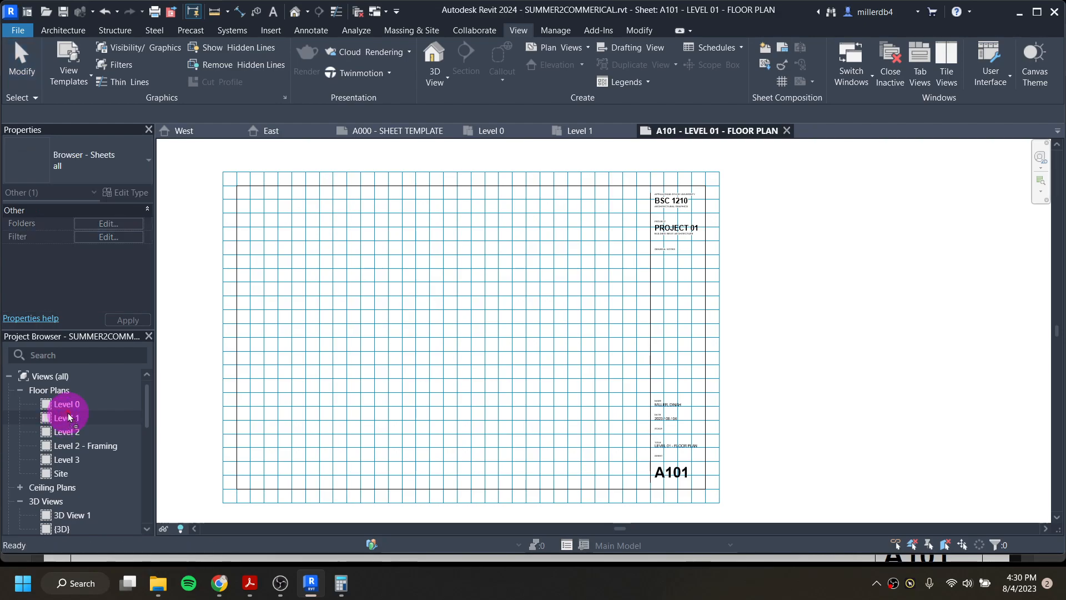
left_click_drag(230, 342, 392, 351)
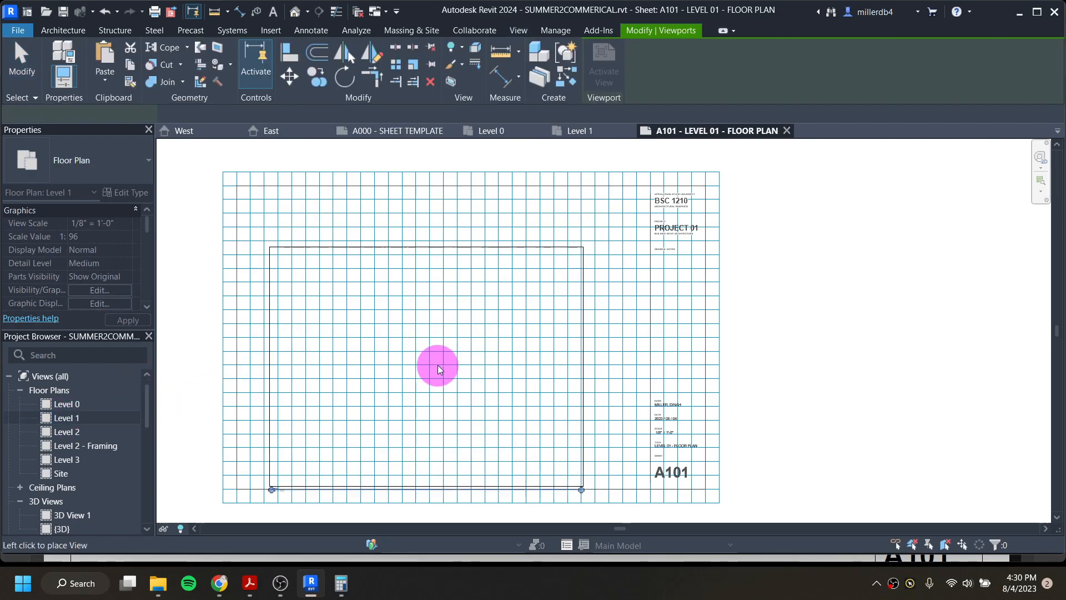
left_click(469, 358)
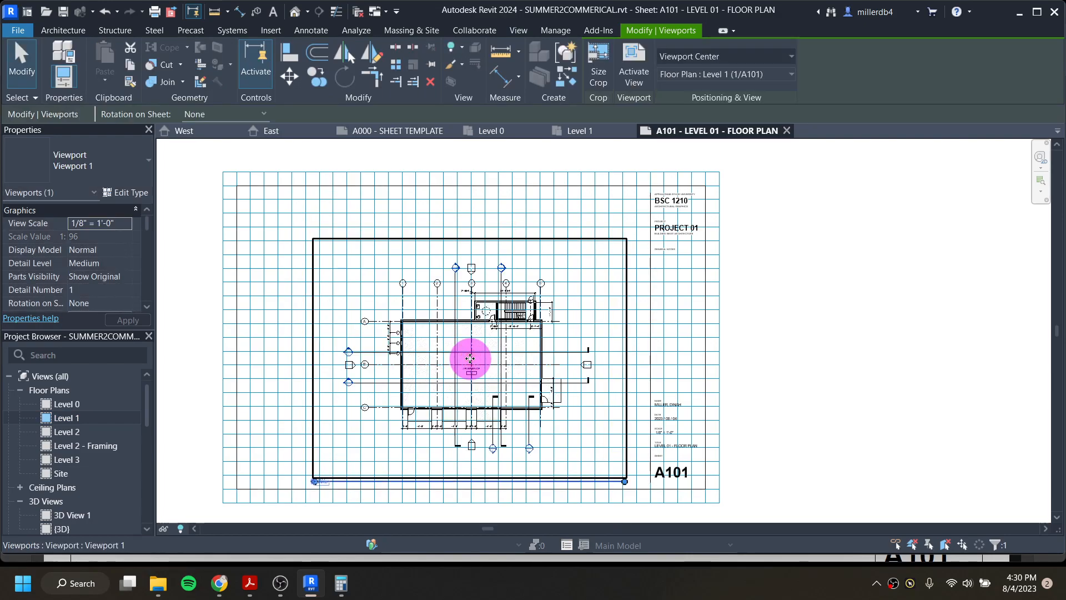
Nudge the Level 1 viewport on A101 downward and toward the title block
scroll(553, 409, "up", 5)
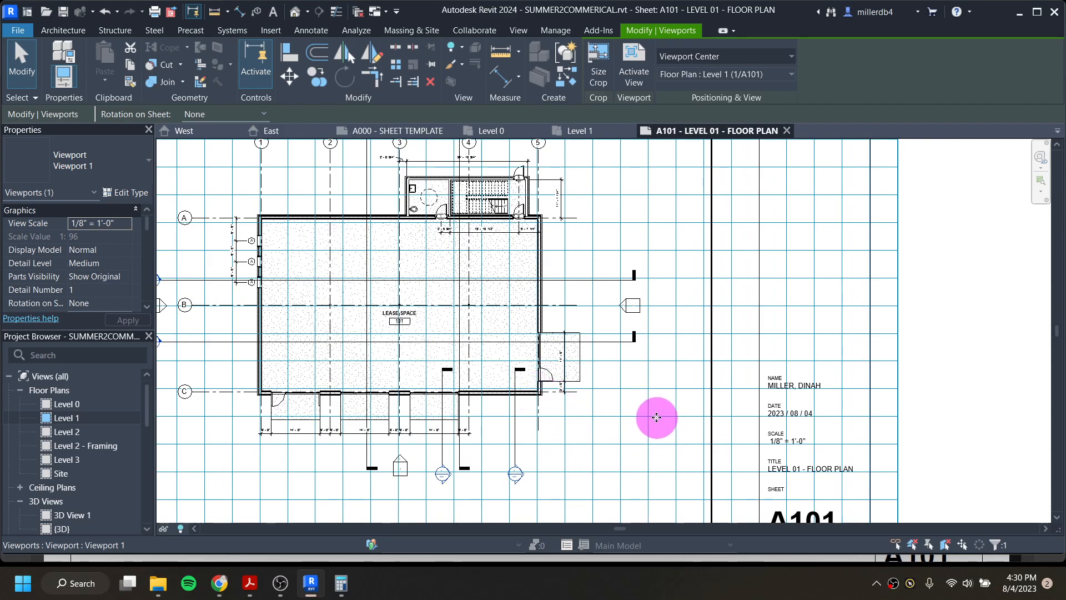
middle_click_drag(654, 419, 661, 371)
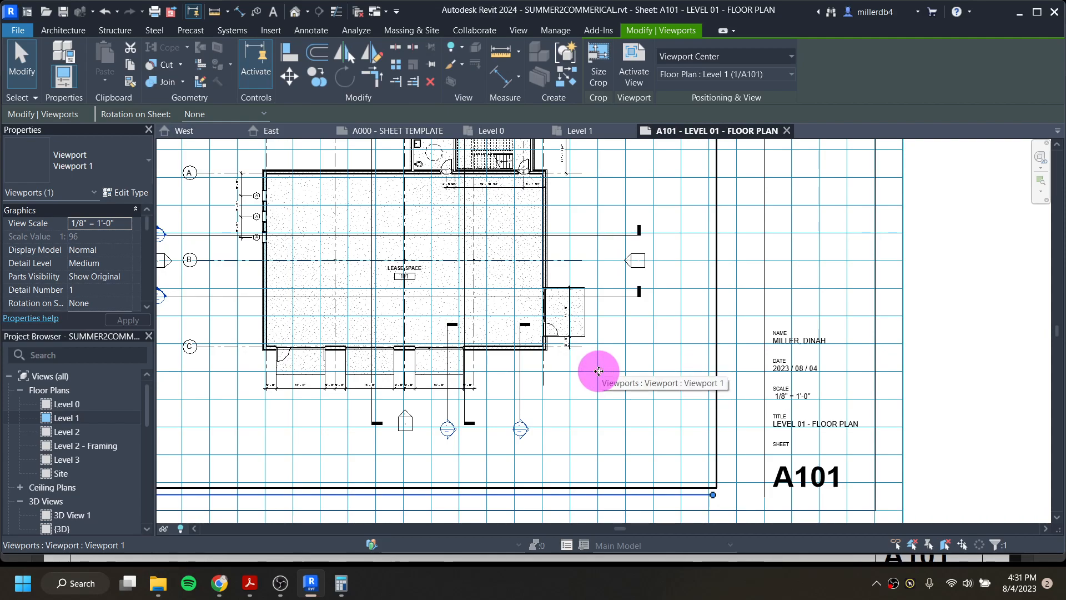
left_click_drag(601, 373, 599, 375)
key("Down")
key("Down")
key("Down")
key("Down")
key("Down")
key("Right")
key("Right")
key("Right")
key("Right")
key("Right")
key("Right")
key("Right")
key("Right")
key("Right")
key("Right")
key("Right")
key("Right")
key("Right")
key("Right")
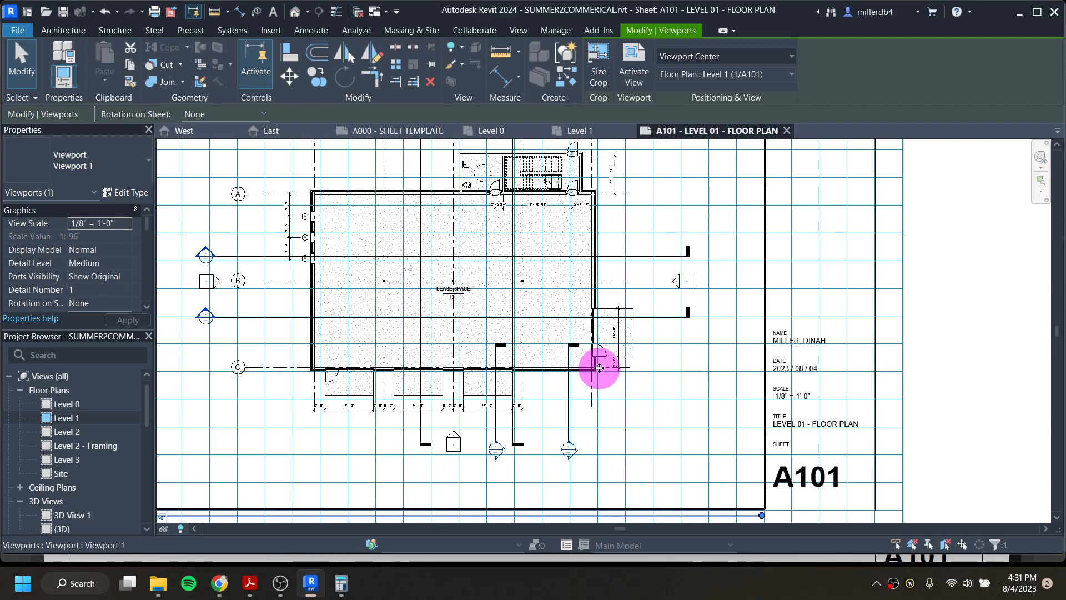
Move the viewport from the intersection of grids C and 5 onto the nearest guide grid intersection
scroll(599, 371, "up", 5)
scroll(598, 369, "up", 3)
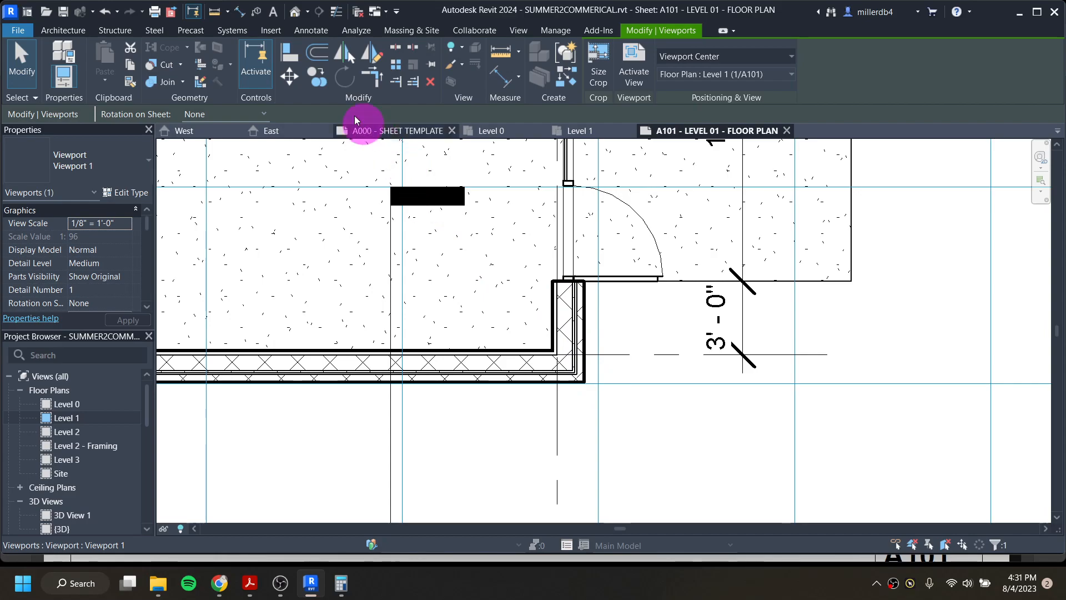
left_click(290, 76)
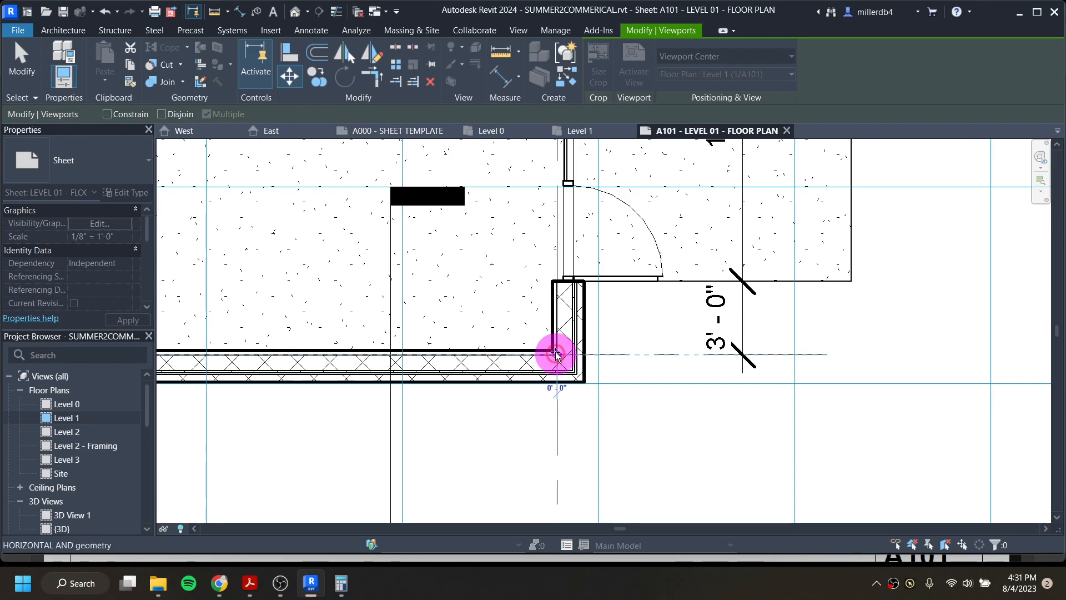
left_click(555, 356)
left_click(599, 382)
scroll(600, 382, "down", 6)
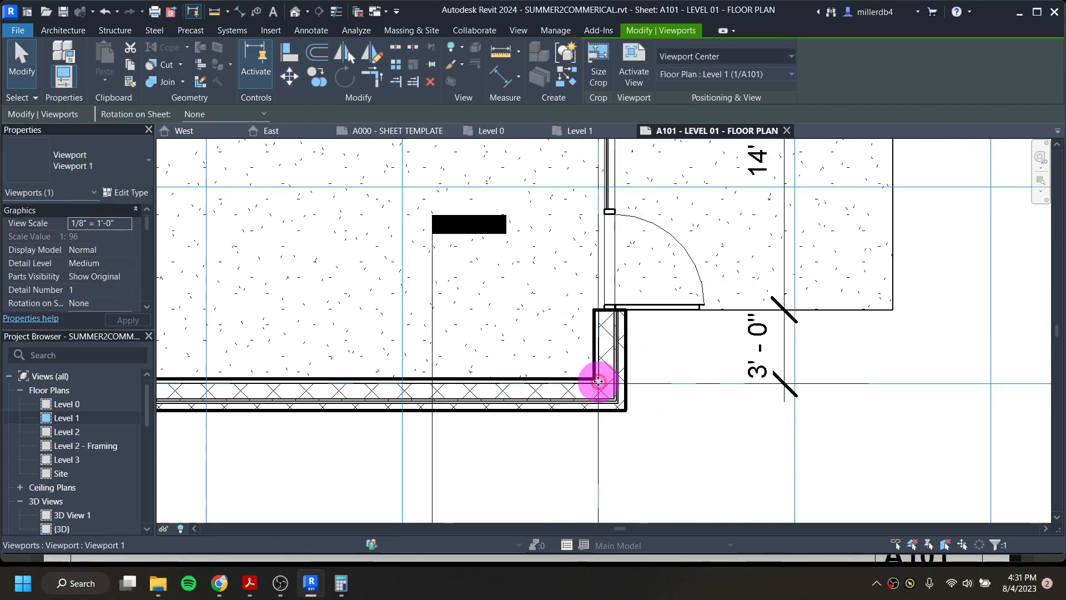
scroll(600, 382, "down", 4)
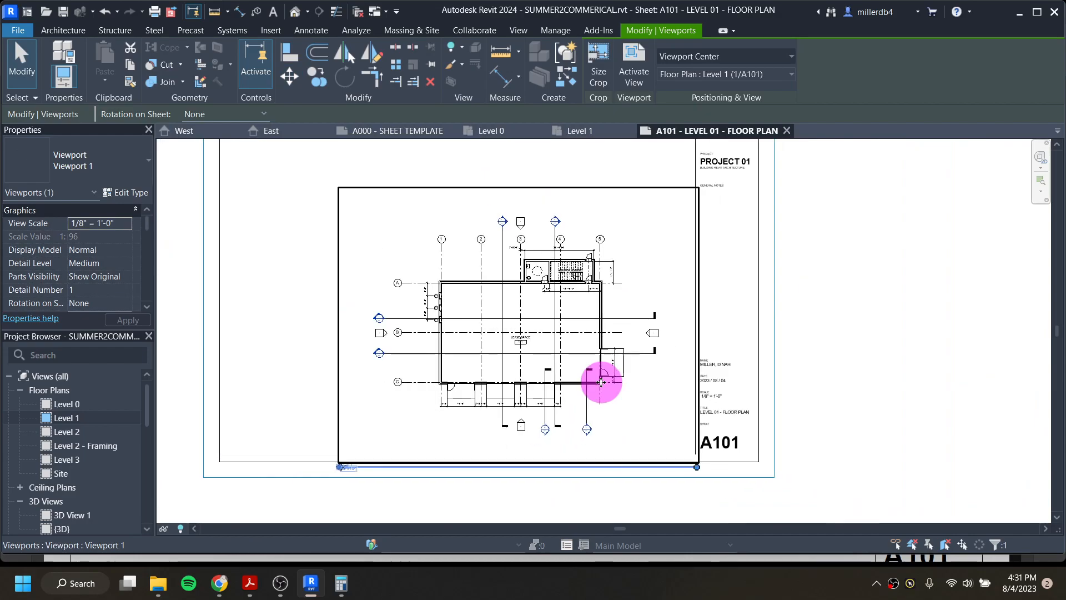
scroll(600, 392, "up", 5)
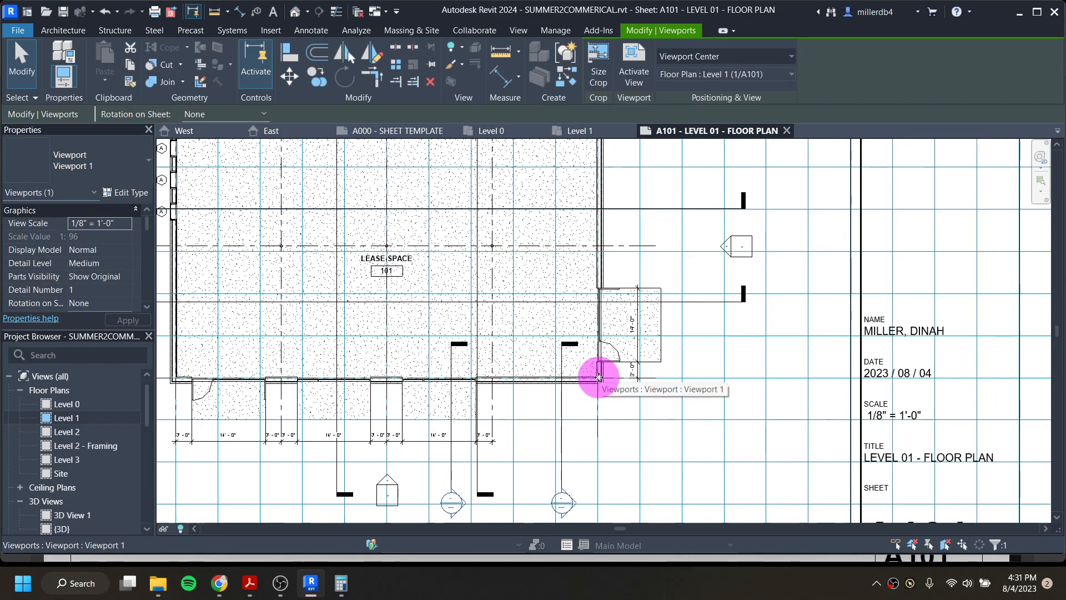
scroll(600, 375, "down", 5)
Deselect the viewport and set sheet A101's guide grid to <None>
left_click(851, 389)
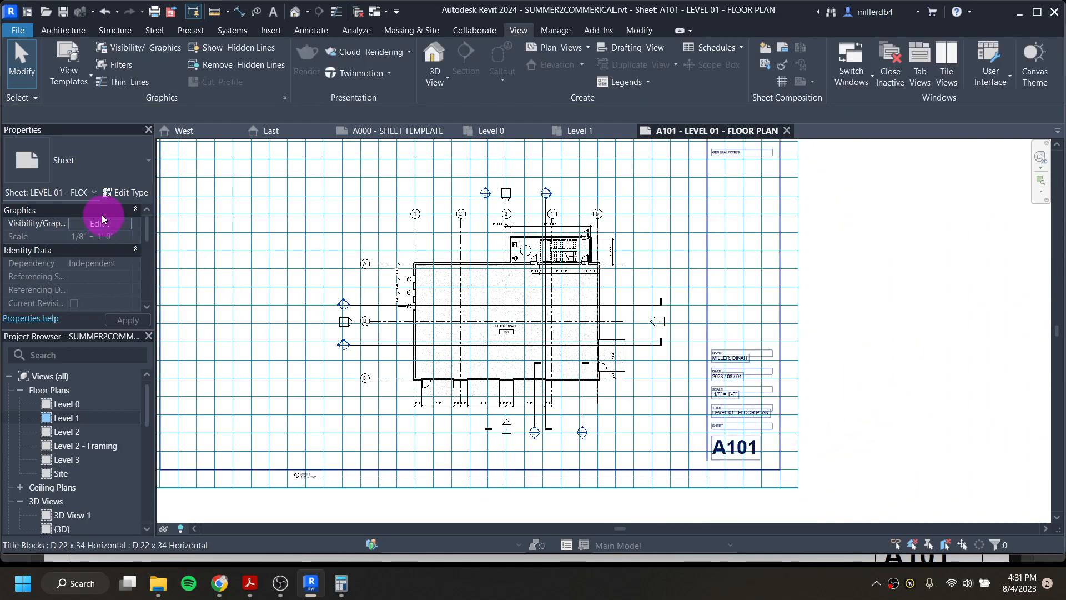
scroll(99, 219, "down", 5)
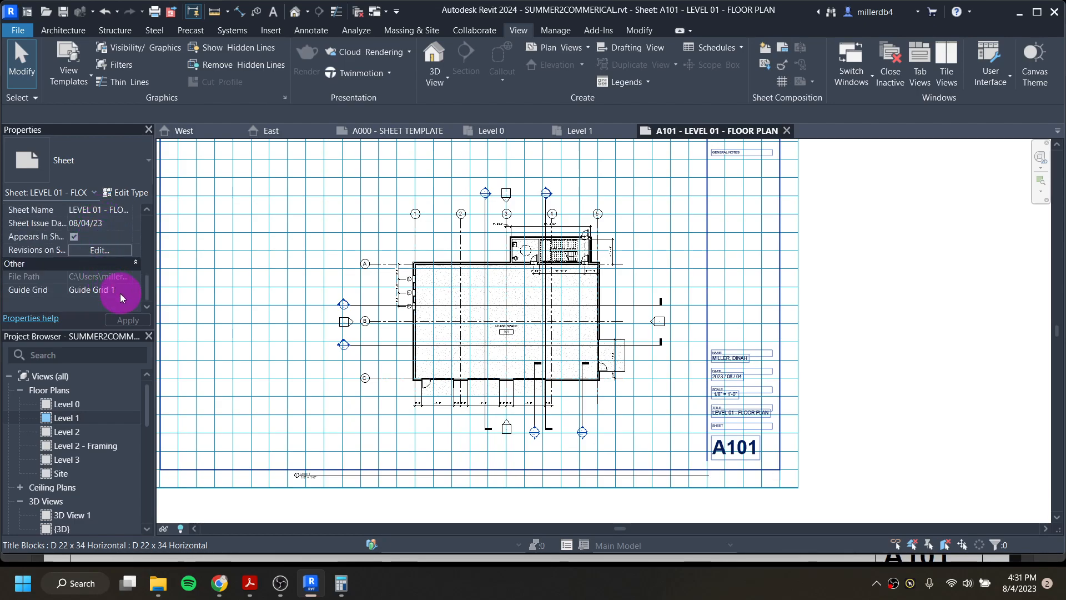
left_click(128, 290)
left_click(111, 303)
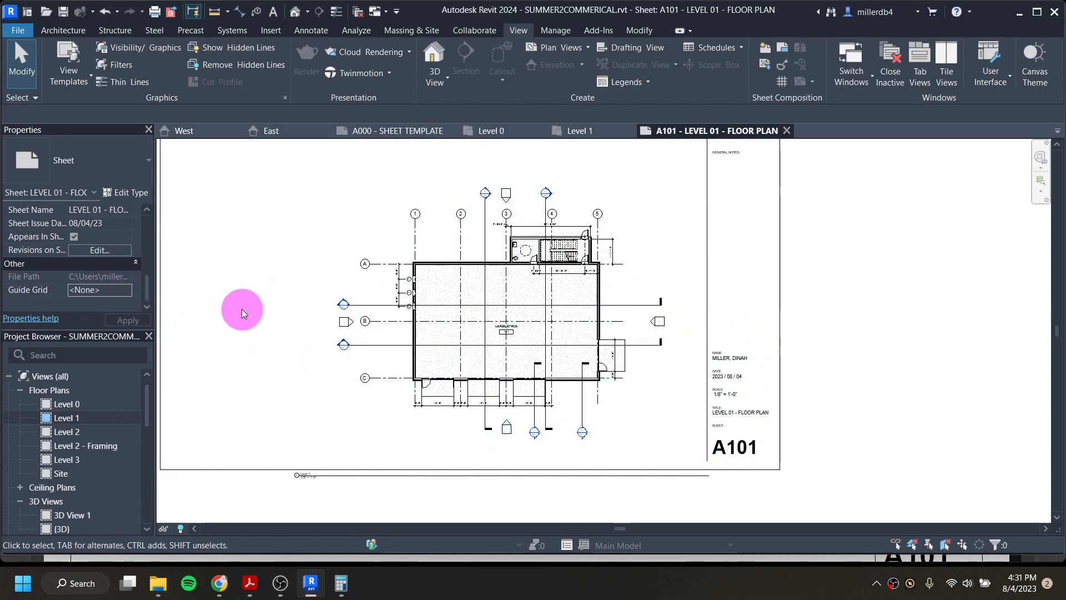
Move the Level 1 view title directly below the plan inside the sheet border and shorten its title line to clear the title block
scroll(261, 346, "down", 3)
middle_click_drag(270, 350, 283, 364)
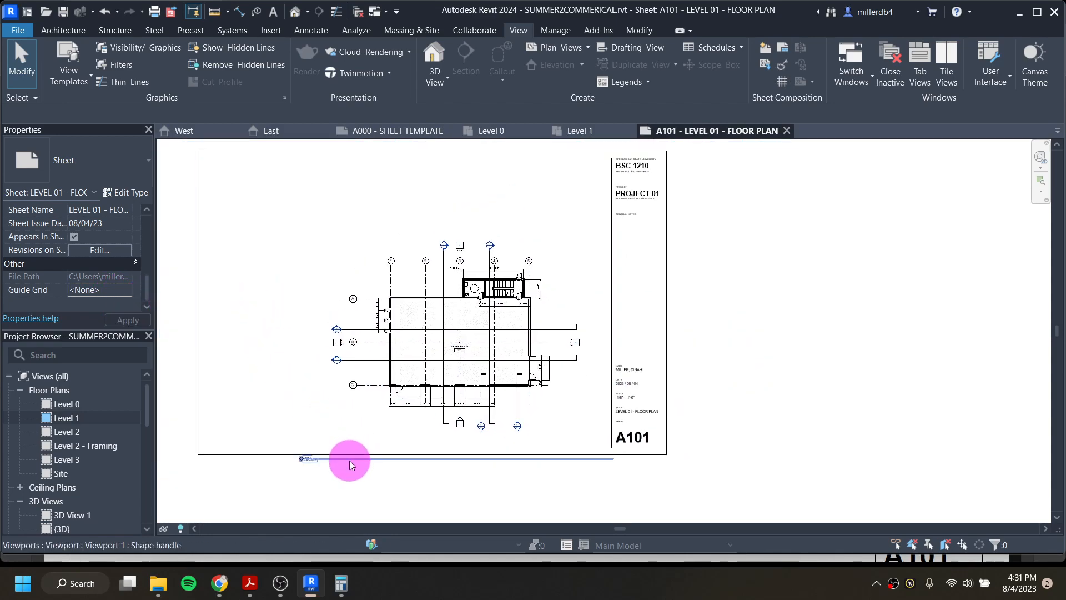
left_click_drag(351, 460, 407, 437)
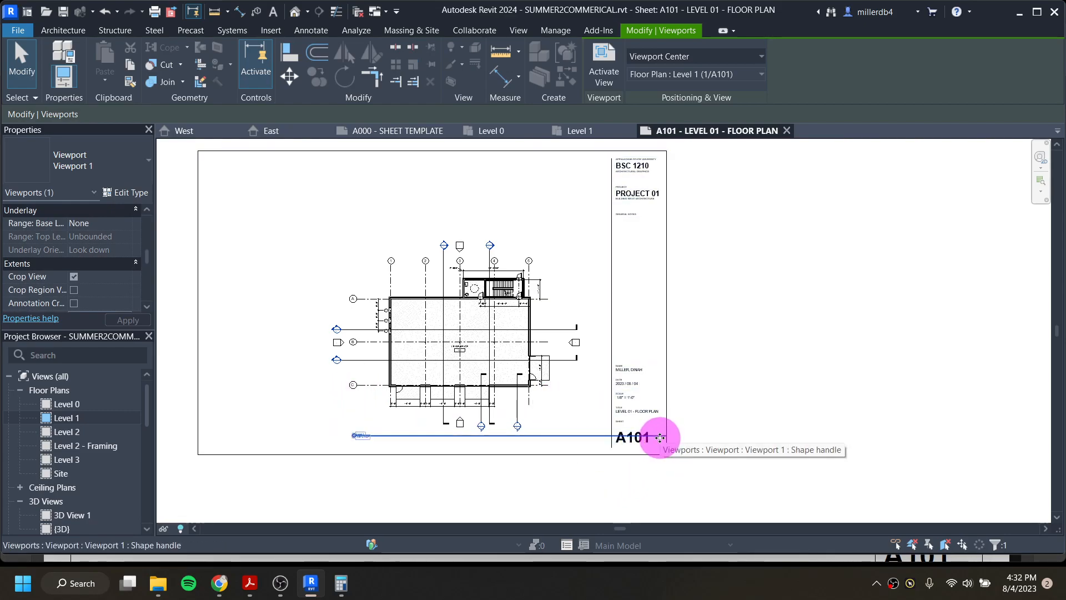
left_click(435, 388)
left_click_drag(664, 435, 566, 341)
left_click(523, 469)
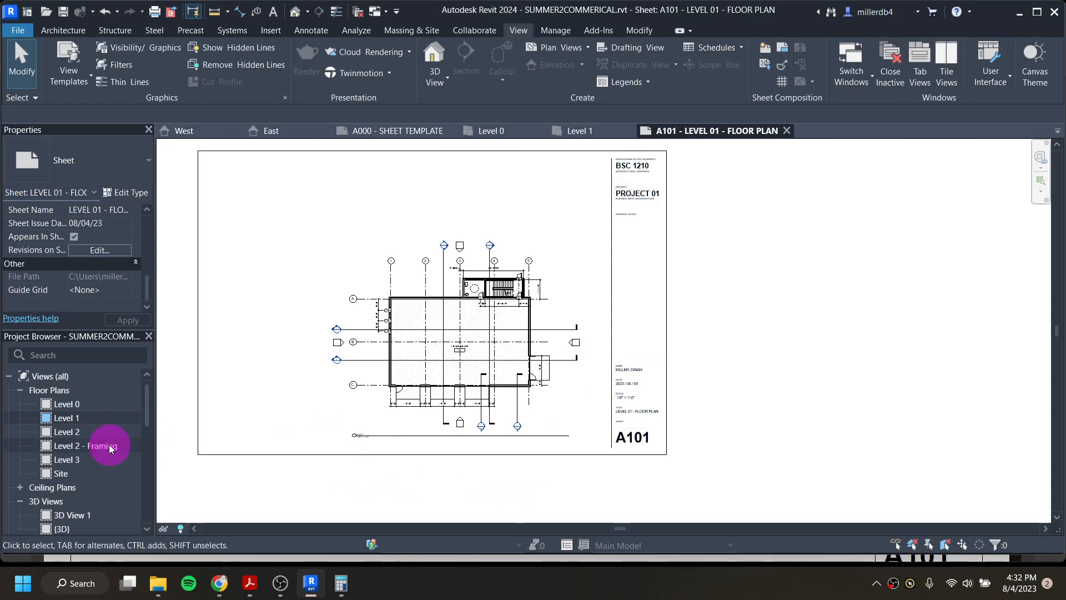
Create a new sheet using the D 22 x 34 Horizontal title block
scroll(543, 382, "up", 8)
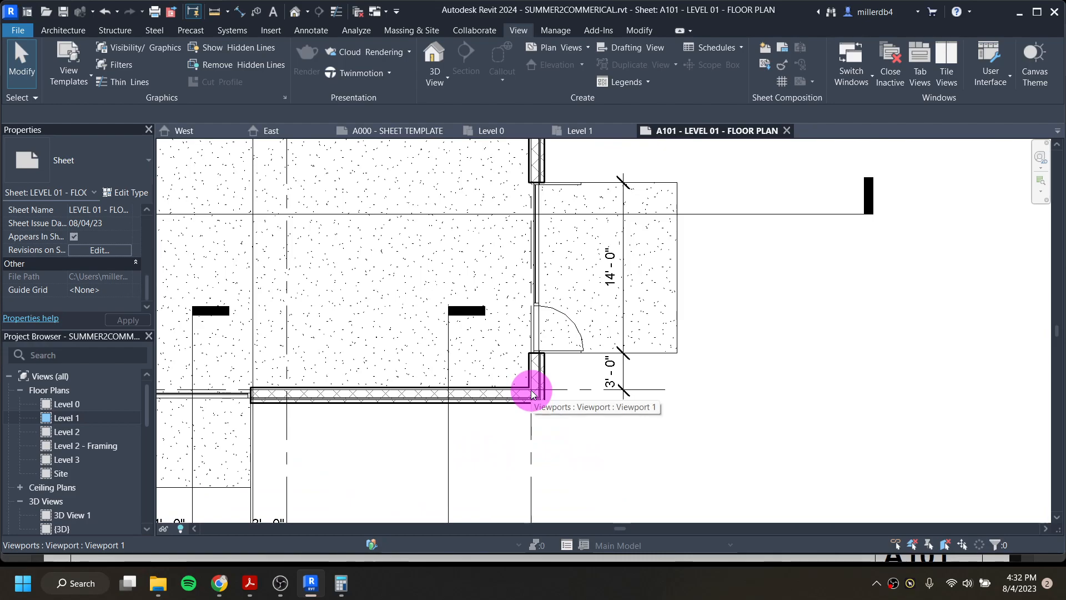
scroll(531, 394, "down", 8)
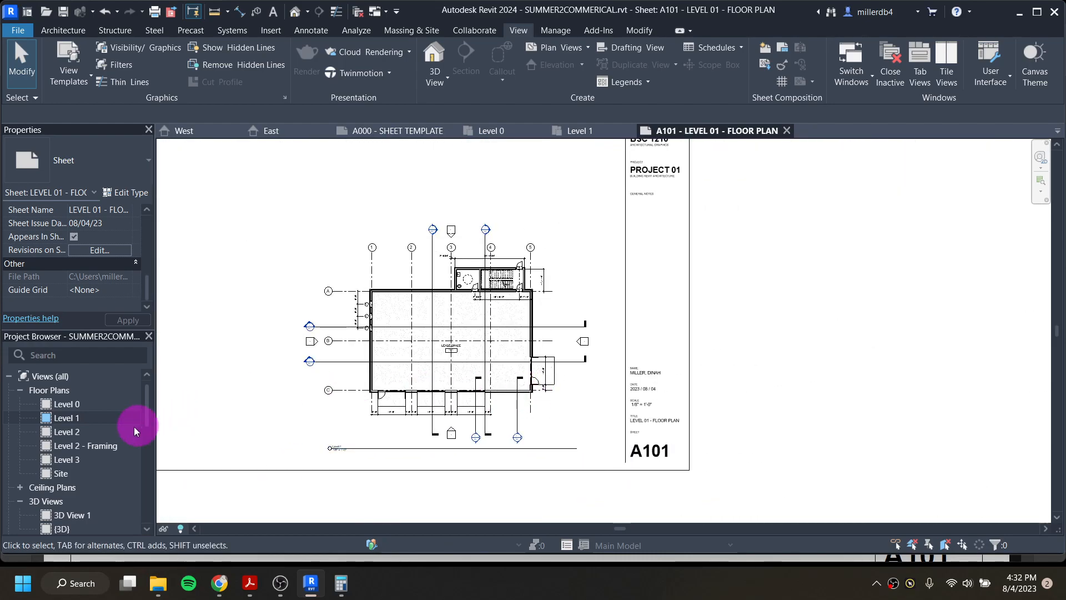
scroll(84, 447, "down", 10)
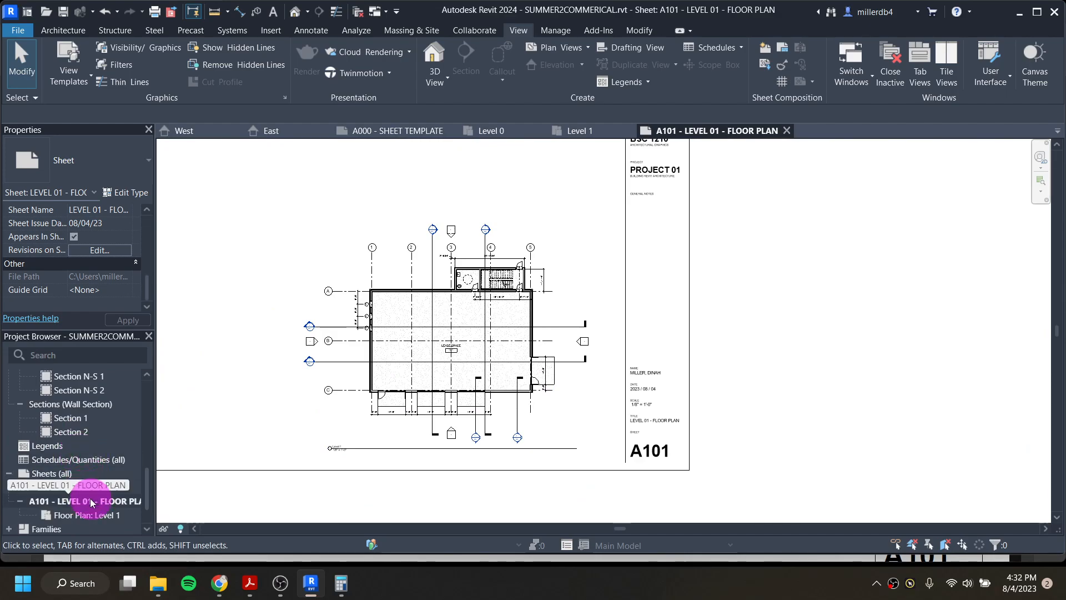
right_click(52, 473)
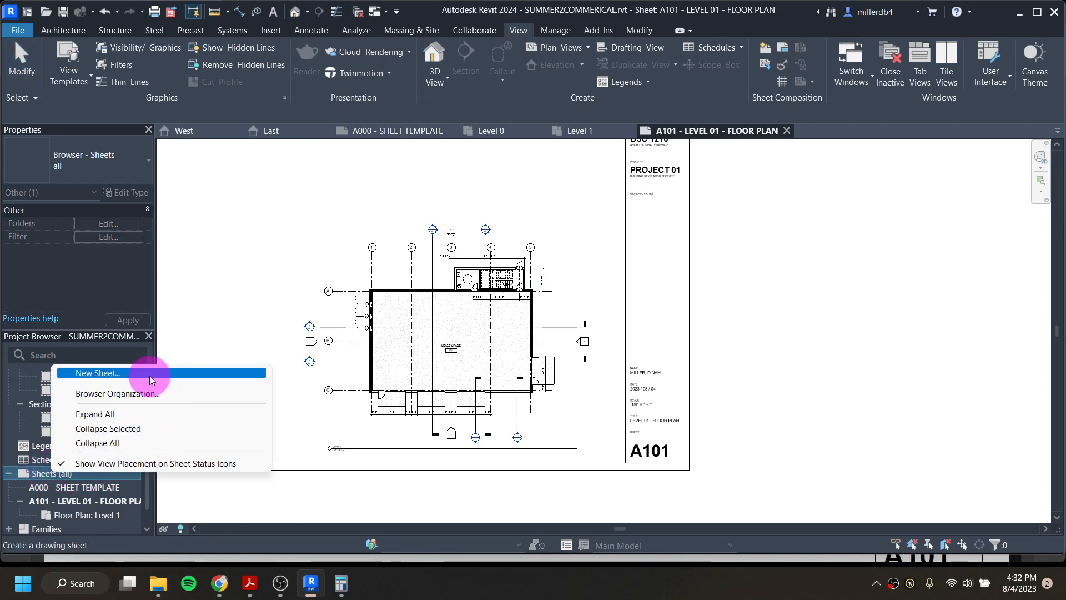
left_click(147, 376)
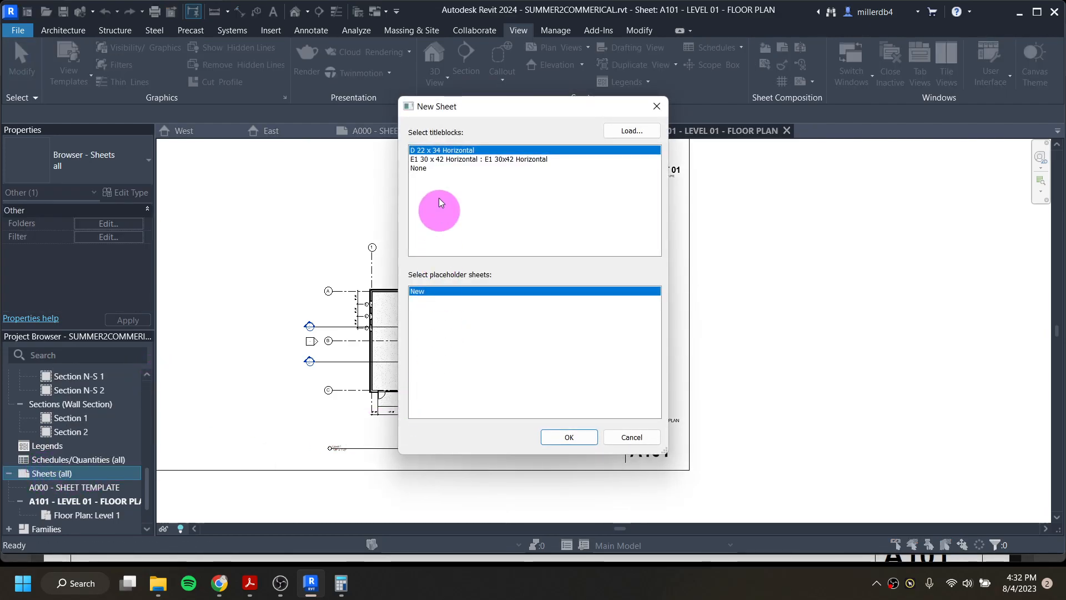
left_click(570, 438)
Set the title of sheet A102 to LEVEL 02 - FLOOR PLAN in the title block
middle_click_drag(714, 465, 614, 424)
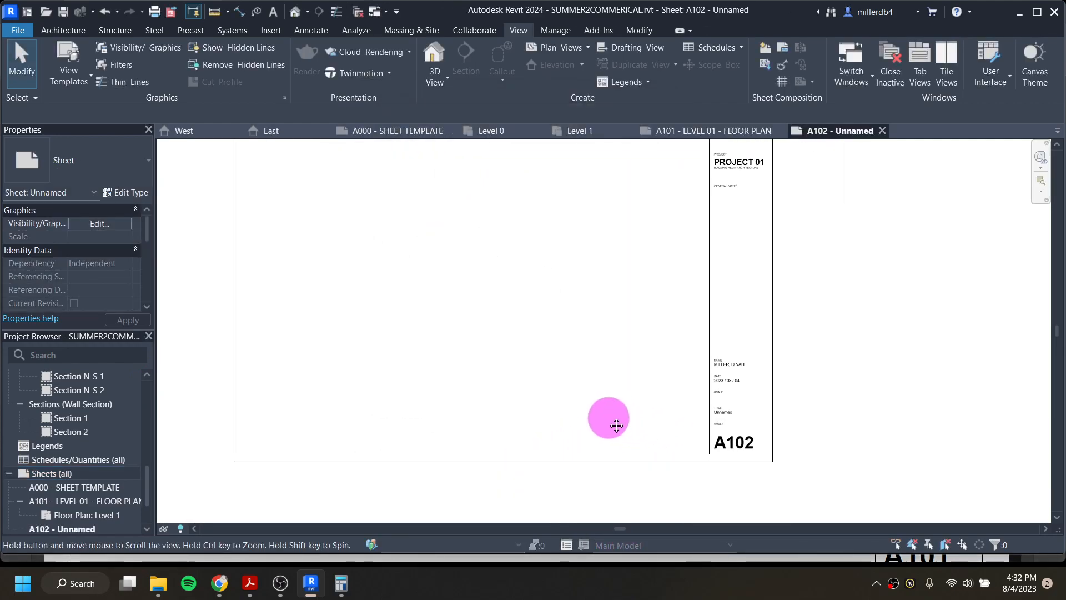
scroll(746, 458, "up", 2)
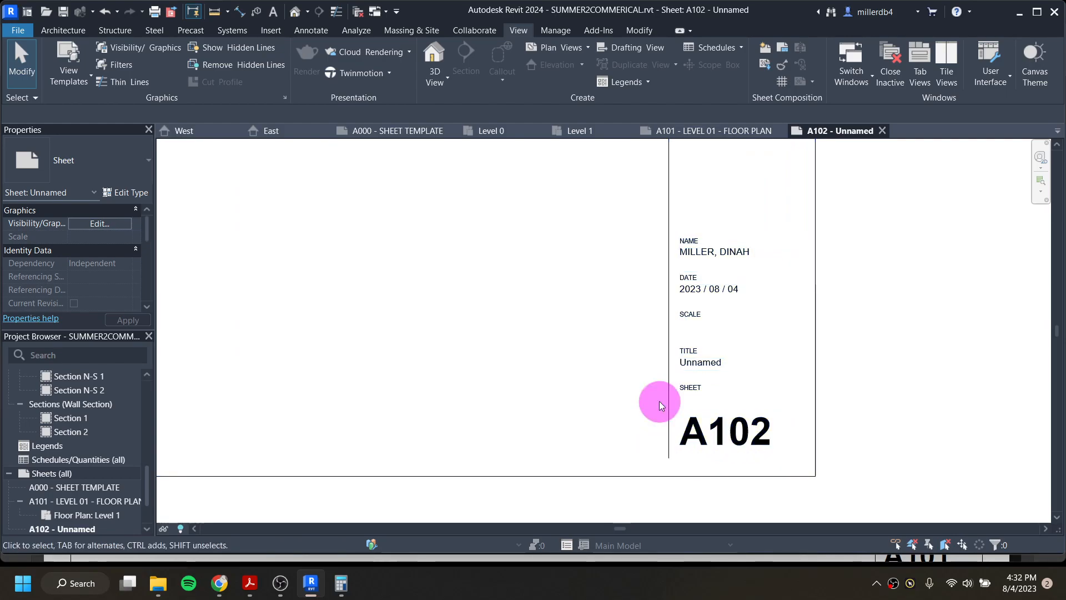
left_click(711, 363)
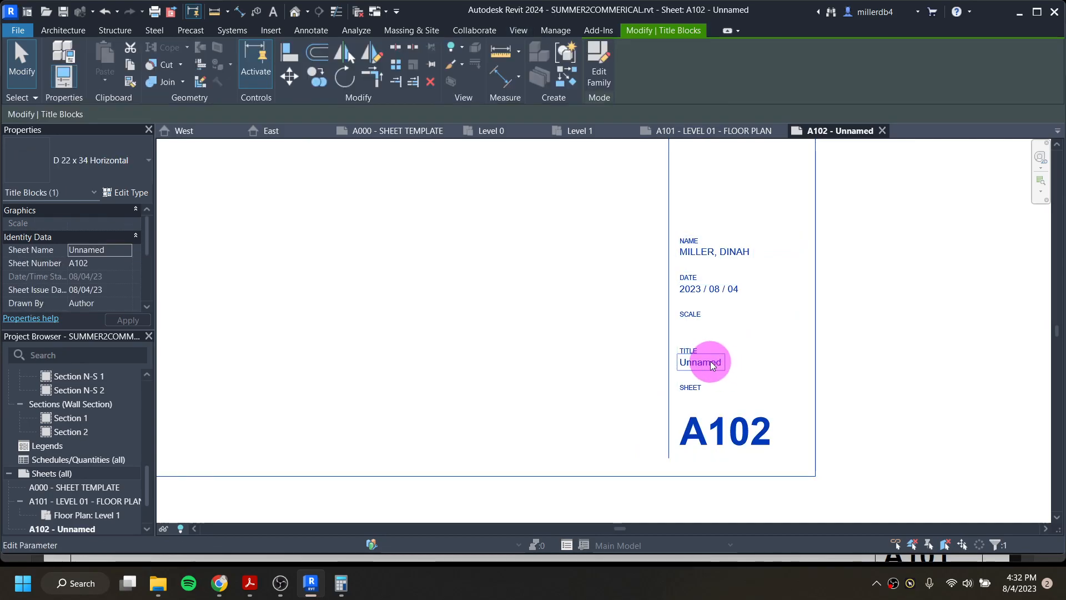
left_click(716, 363)
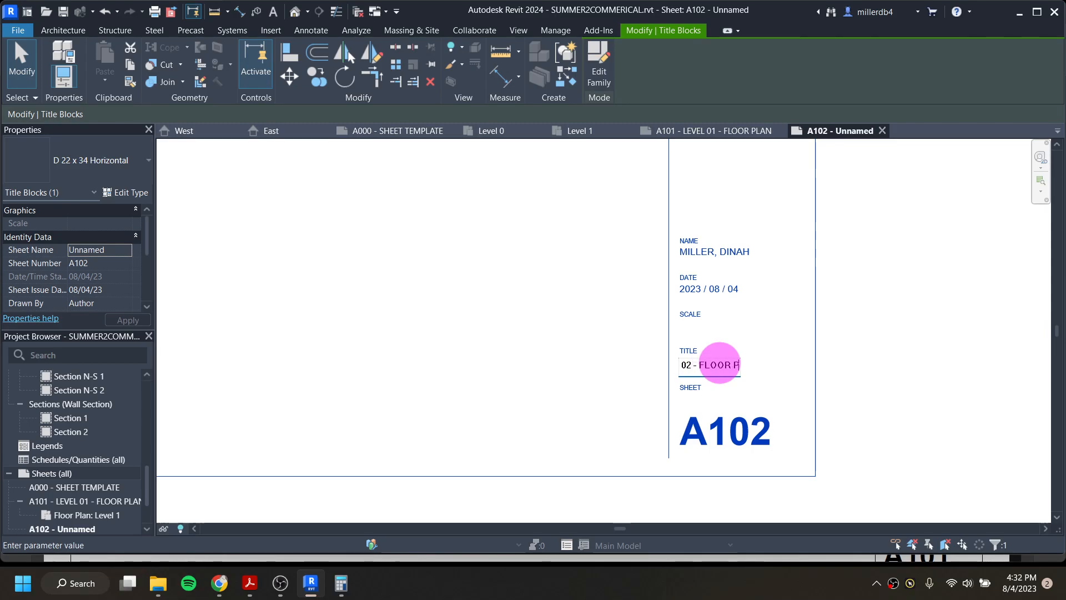
type("LEVEL 02 - FLOOR PLAN")
key("Return")
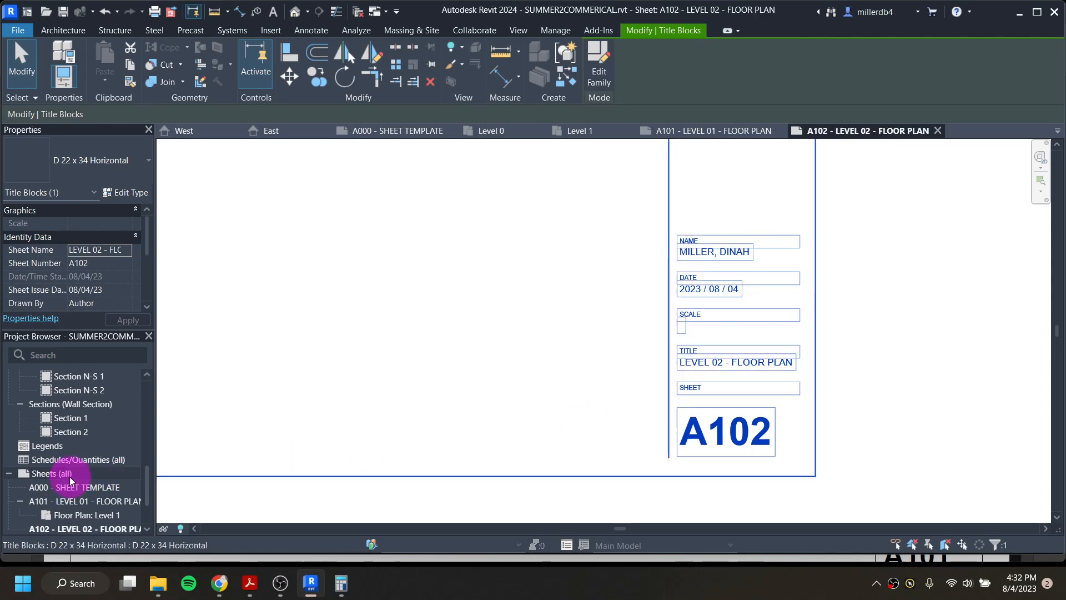
Open the Level 2 floor plan view and compare it with the LEVEL 02 - FLOOR PLAN page of CommericalSpace1.pdf in Acrobat
scroll(91, 468, "up", 10)
double_click(75, 436)
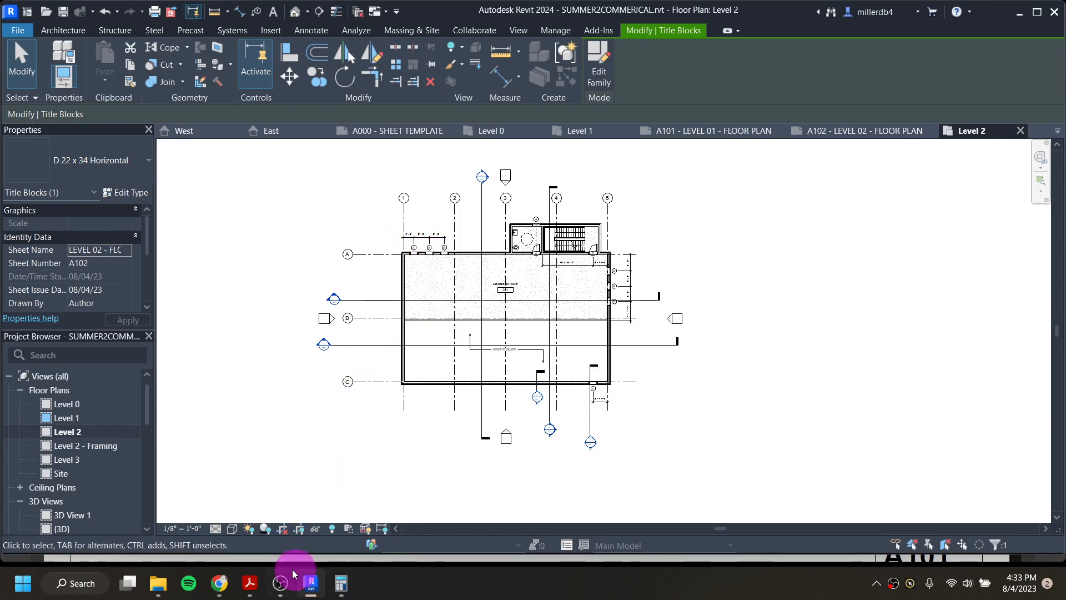
left_click(251, 583)
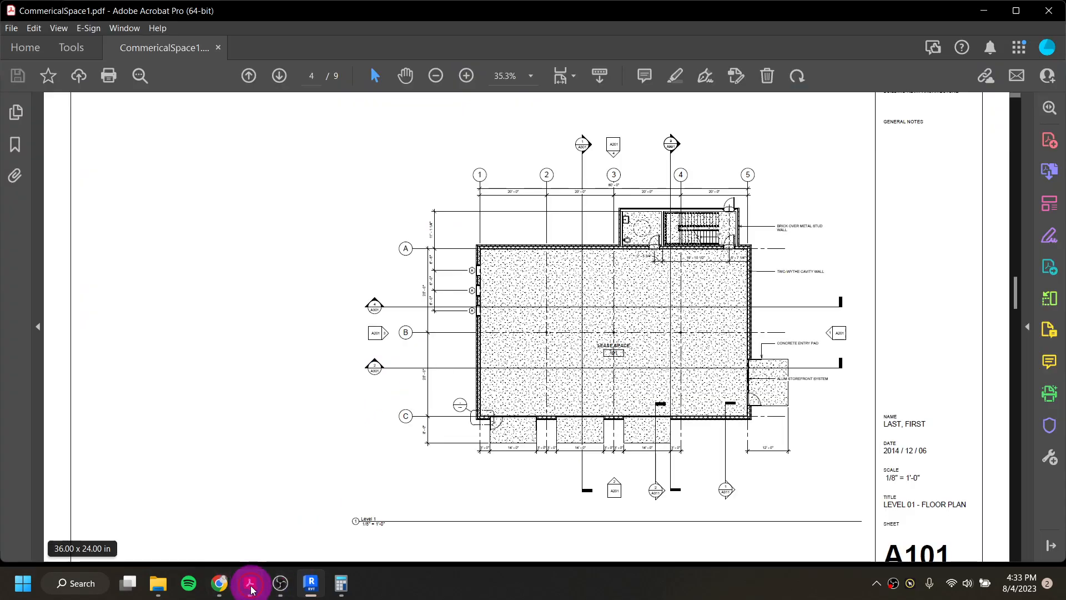
scroll(616, 317, "down", 5)
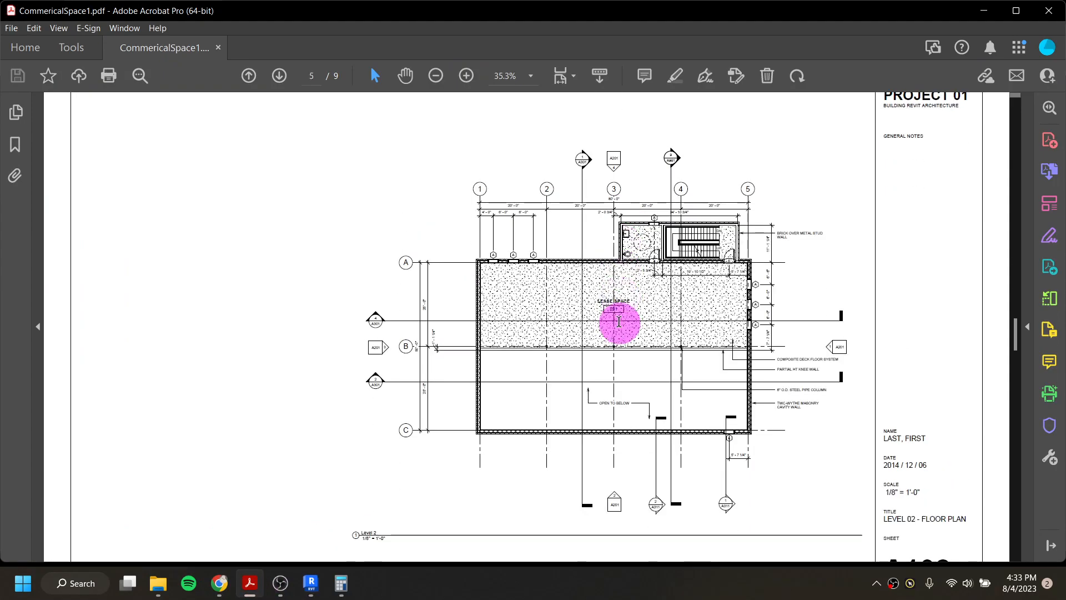
scroll(613, 328, "down", 1)
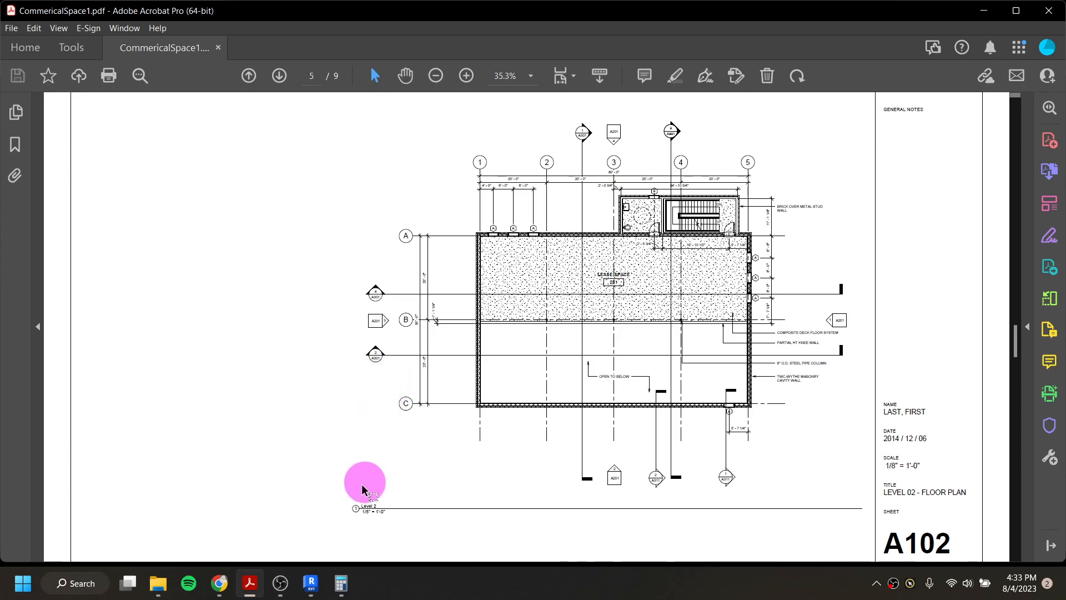
left_click(313, 593)
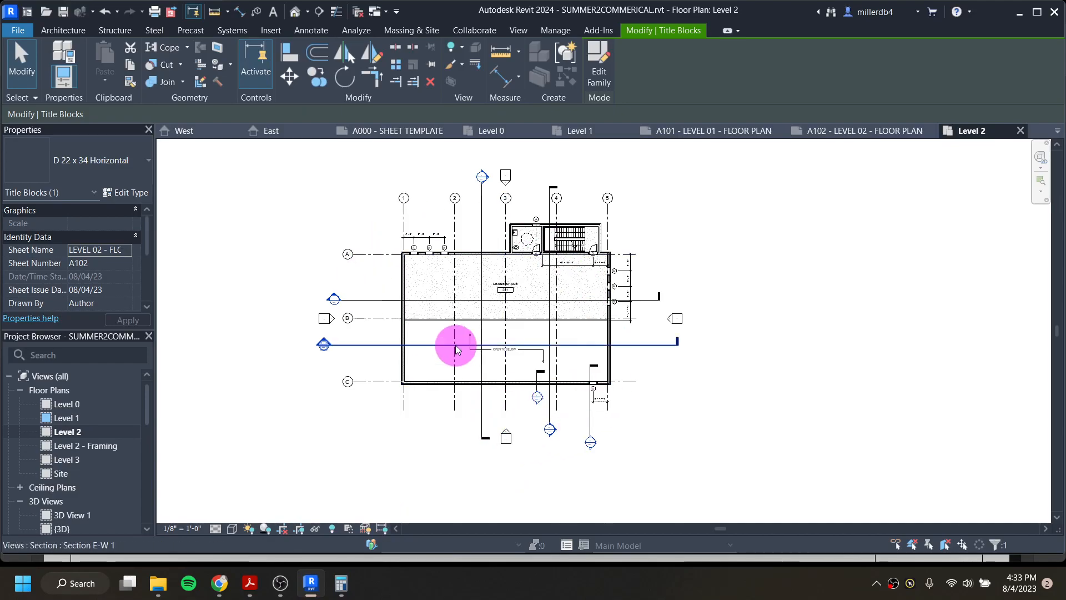
Show the crop region of the Level 2 floor plan view in Revit
left_click(301, 532)
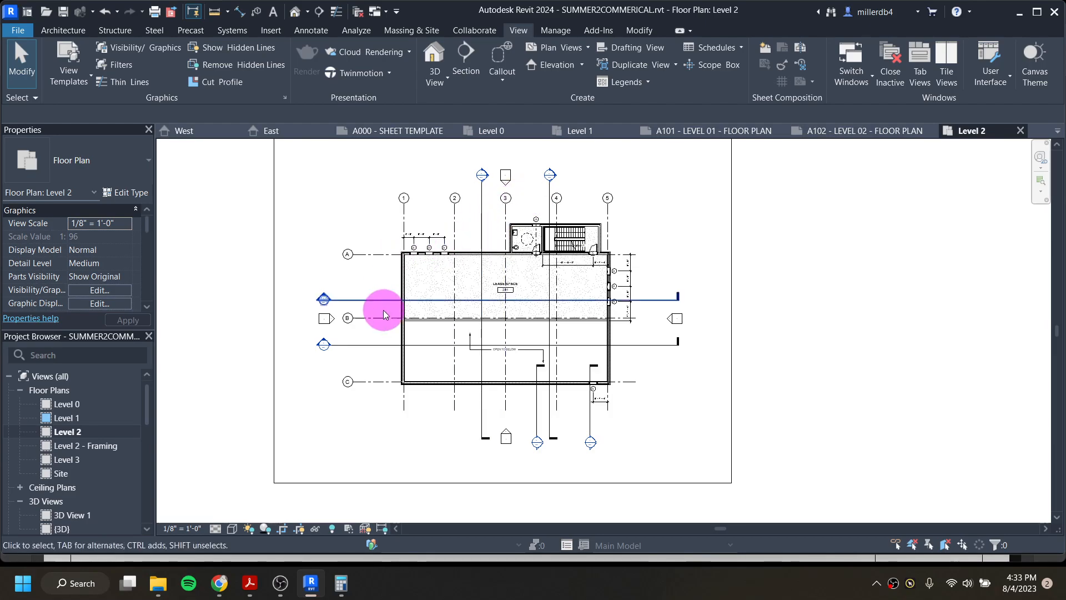
scroll(417, 305, "down", 1)
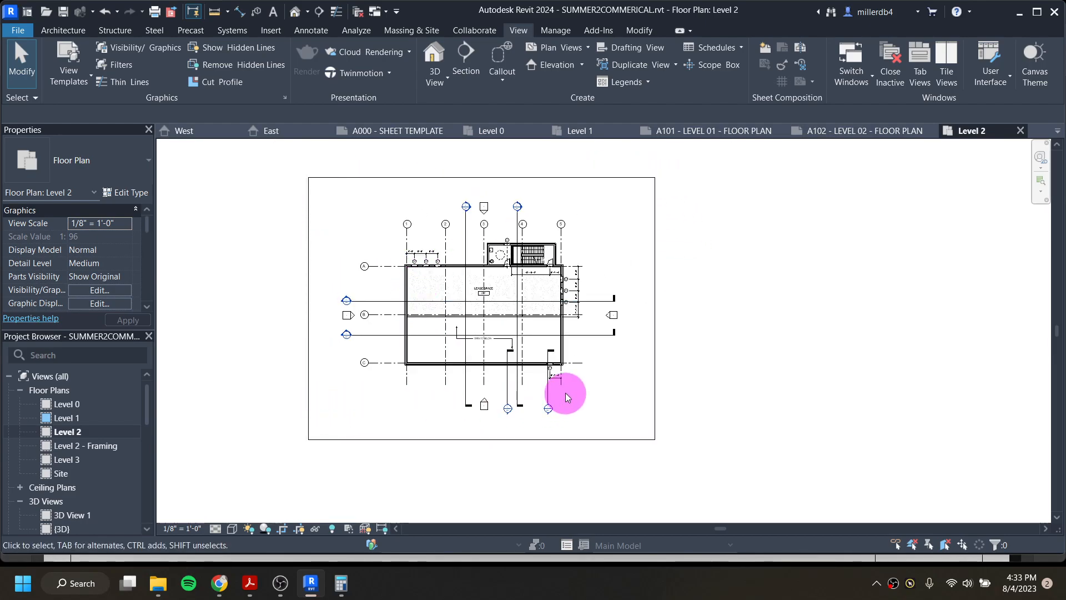
Hide the crop region of the Level 2 floor plan and open sheet A102 - LEVEL 02 - FLOOR PLAN
left_click(301, 531)
scroll(78, 455, "down", 6)
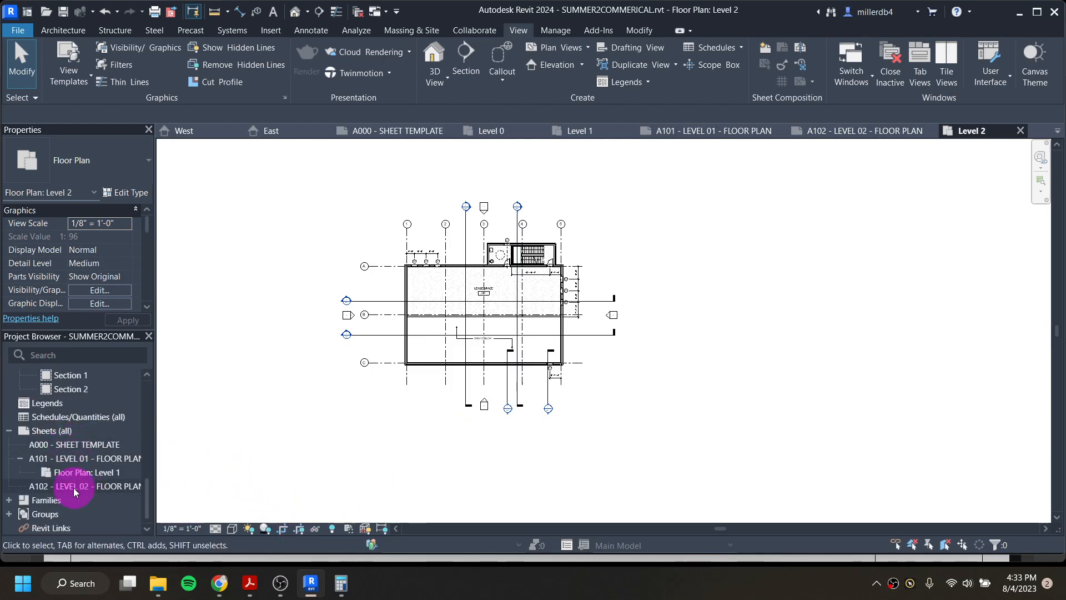
double_click(73, 487)
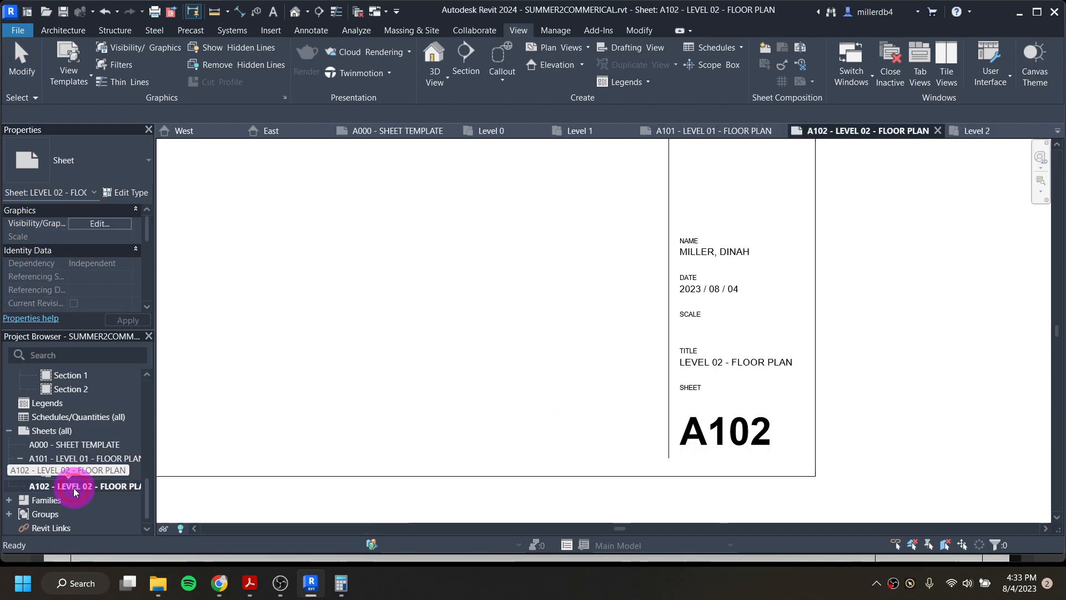
scroll(222, 433, "down", 5)
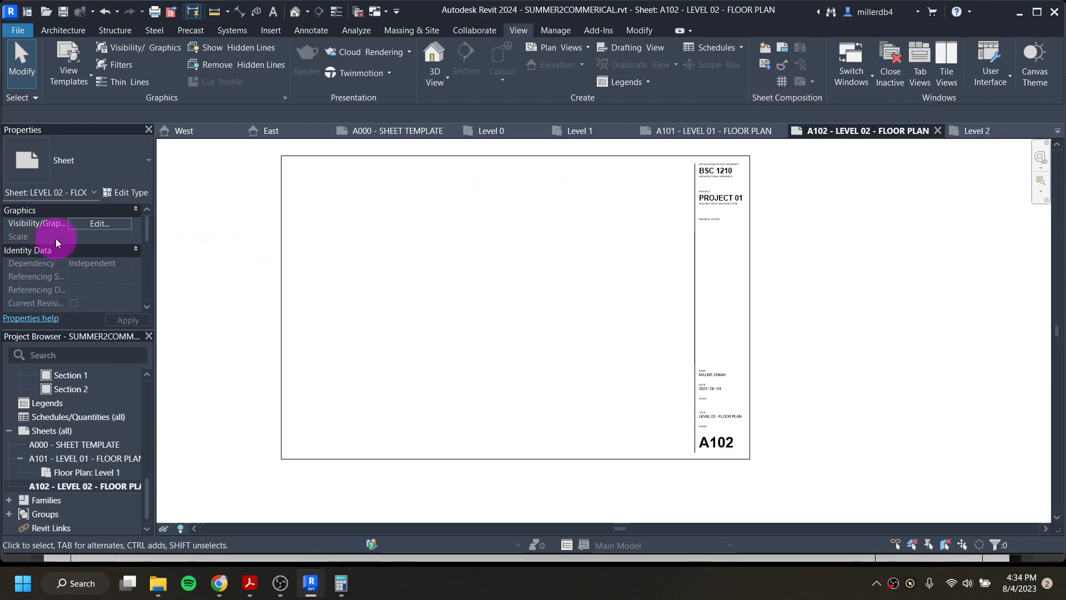
Assign Guide Grid 1 as the guide grid of sheet A102
scroll(56, 243, "down", 8)
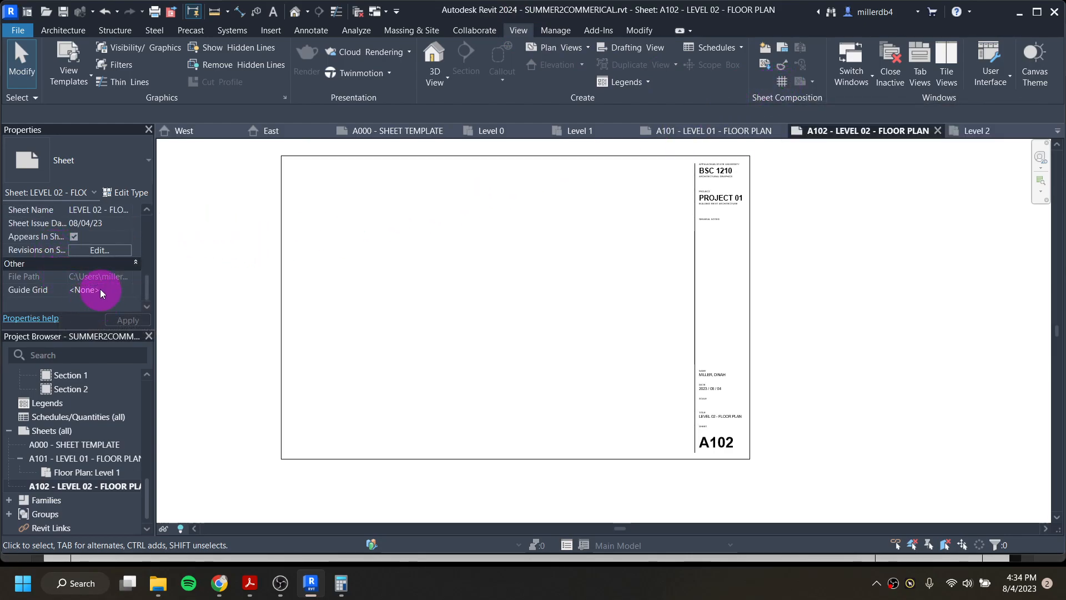
left_click(101, 291)
left_click(125, 290)
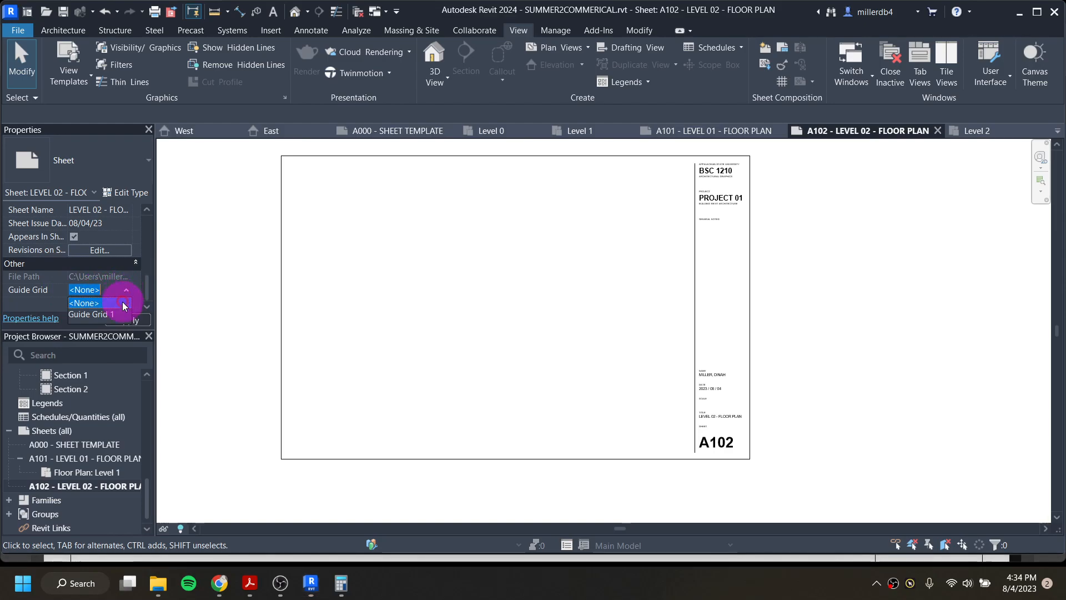
left_click(89, 314)
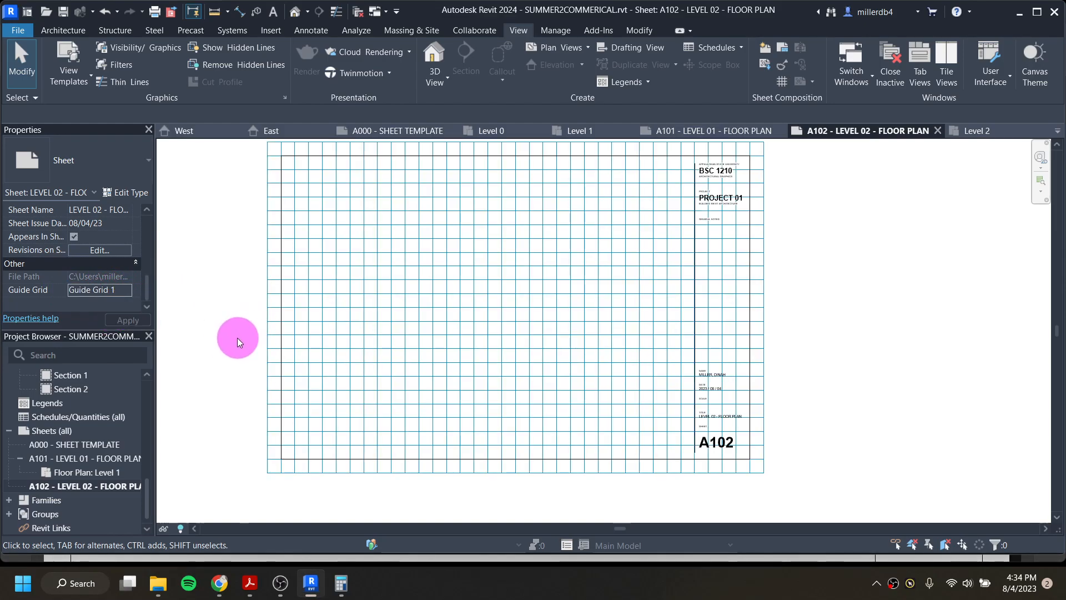
Place the Level 2 floor plan view on sheet A102, roughly centred between the sheet's edge and the title block
scroll(85, 446, "up", 6)
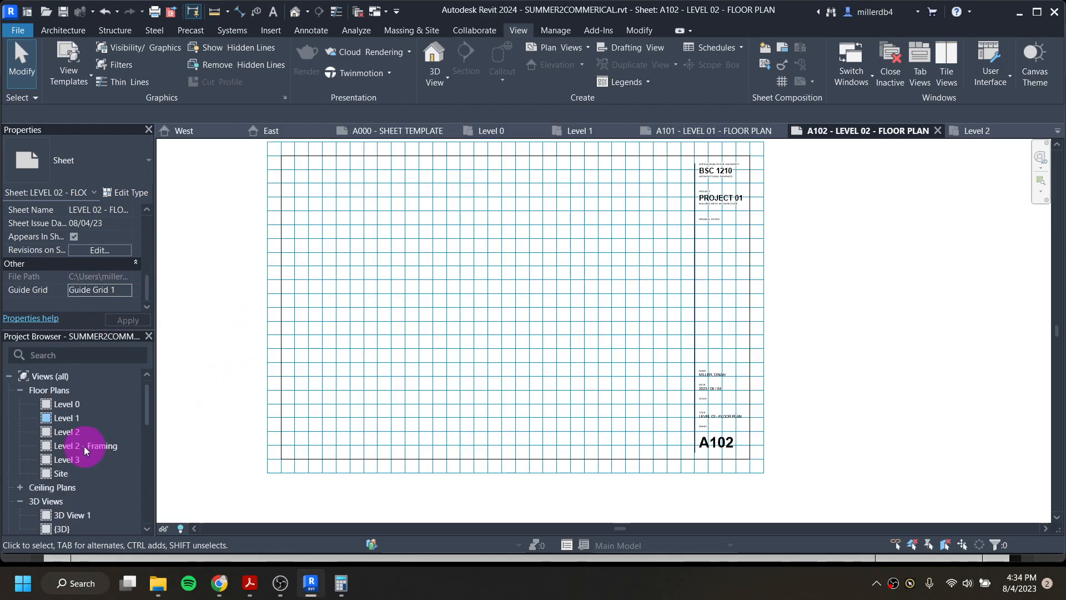
left_click_drag(67, 432, 151, 382)
left_click_drag(375, 320, 483, 348)
left_click(515, 319)
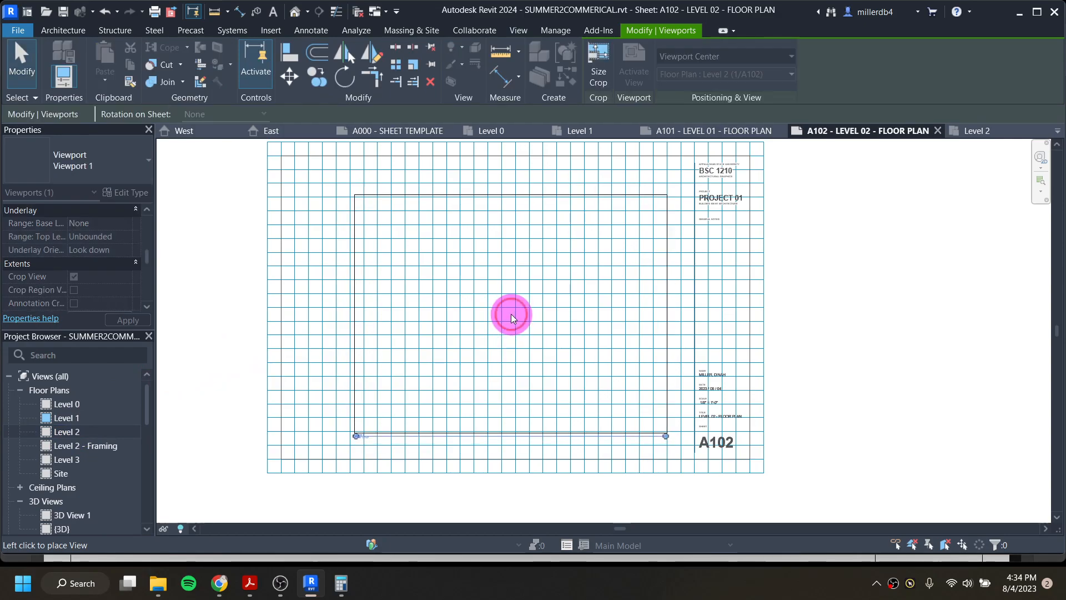
Nudge the Level 2 viewport right and down until the plan's lower right building corner sits near a guide grid intersection
scroll(685, 379, "up", 2)
scroll(685, 379, "up", 2)
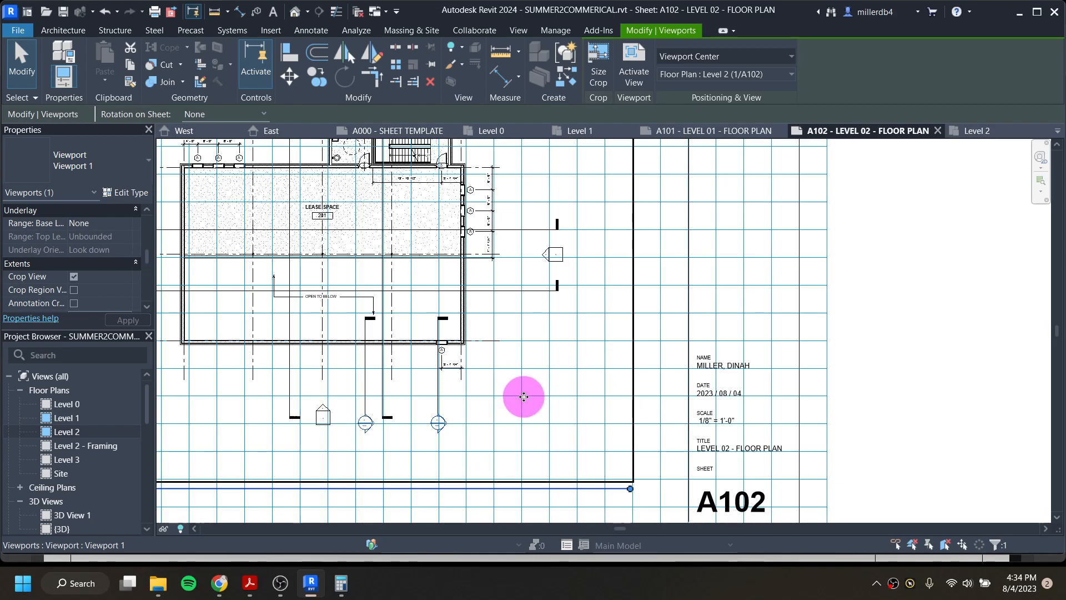
left_click(522, 396)
key("Right")
key("Right")
key("Right")
key("Right")
key("Right")
key("Right")
key("Right")
key("Right")
key("Right")
key("Right")
key("Right")
key("Right")
key("Right")
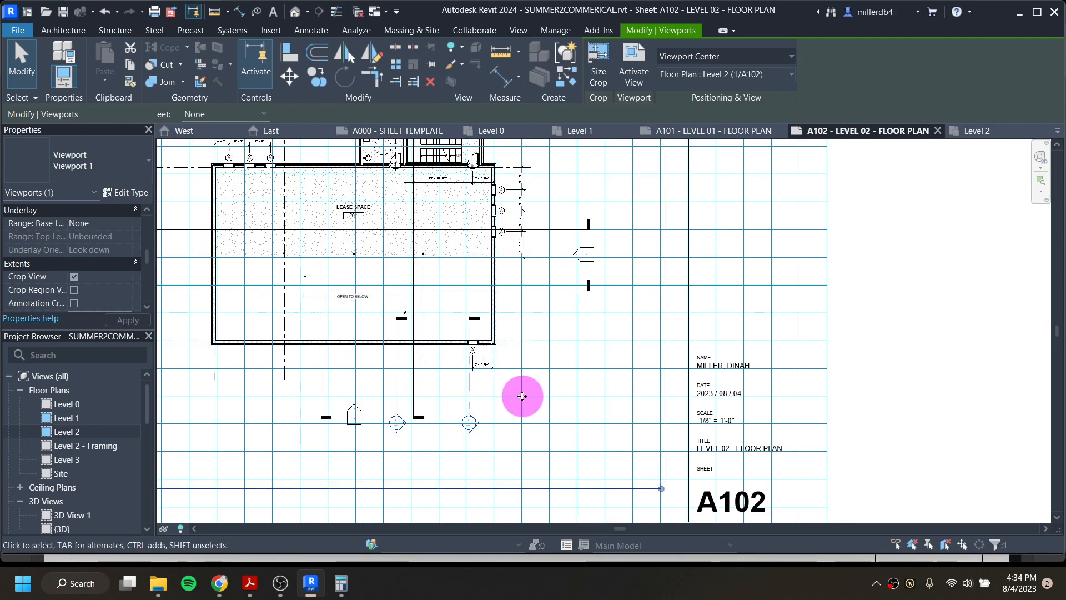
key("Right")
key("Down")
key("Down")
key("Down")
key("Down")
key("Down")
key("Down")
key("Down")
key("Down")
key("Down")
key("Down")
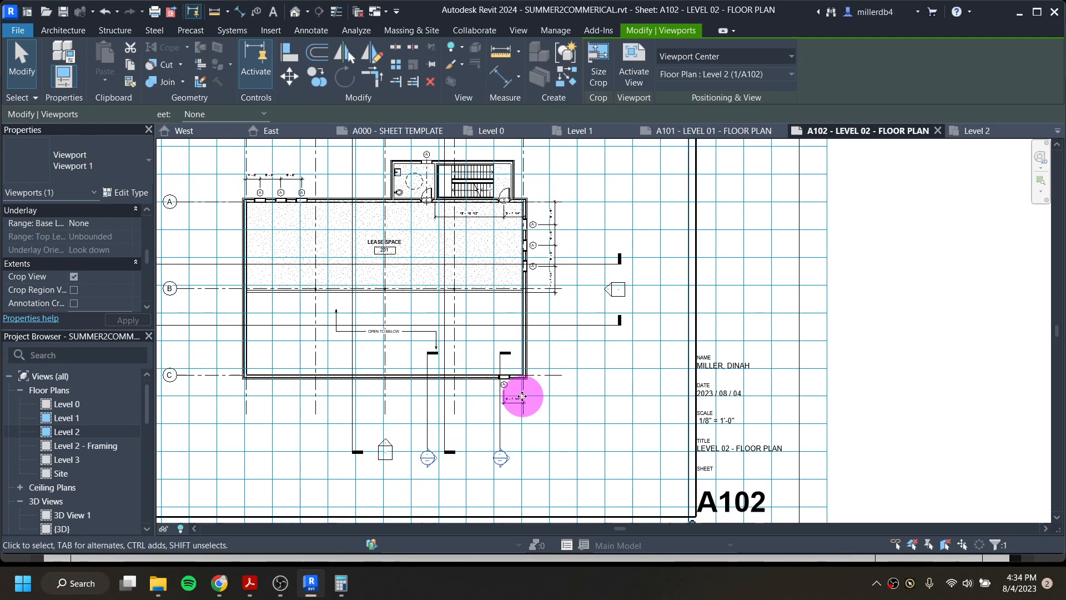
key("Left")
key("Left")
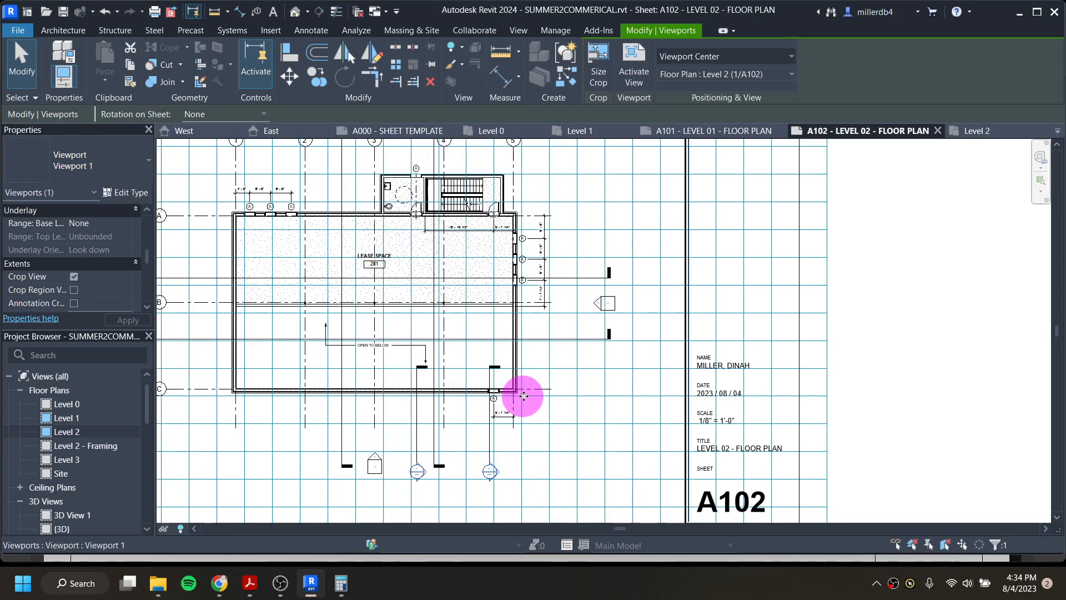
Move the Level 2 viewport so the intersection of grid lines 5 and C lands on the nearest guide grid intersection
scroll(522, 396, "up", 5)
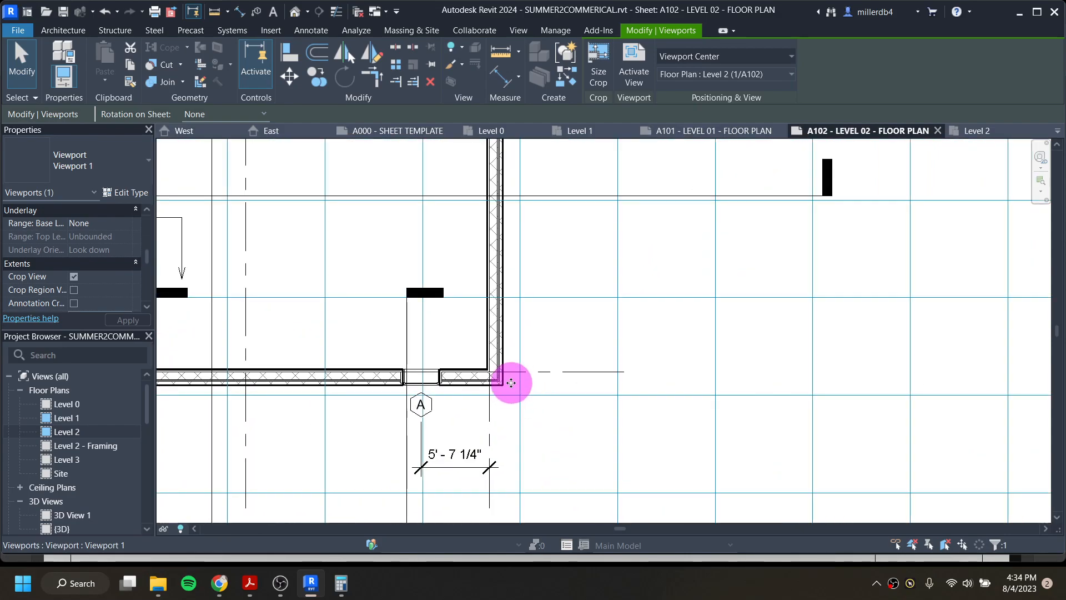
left_click(290, 77)
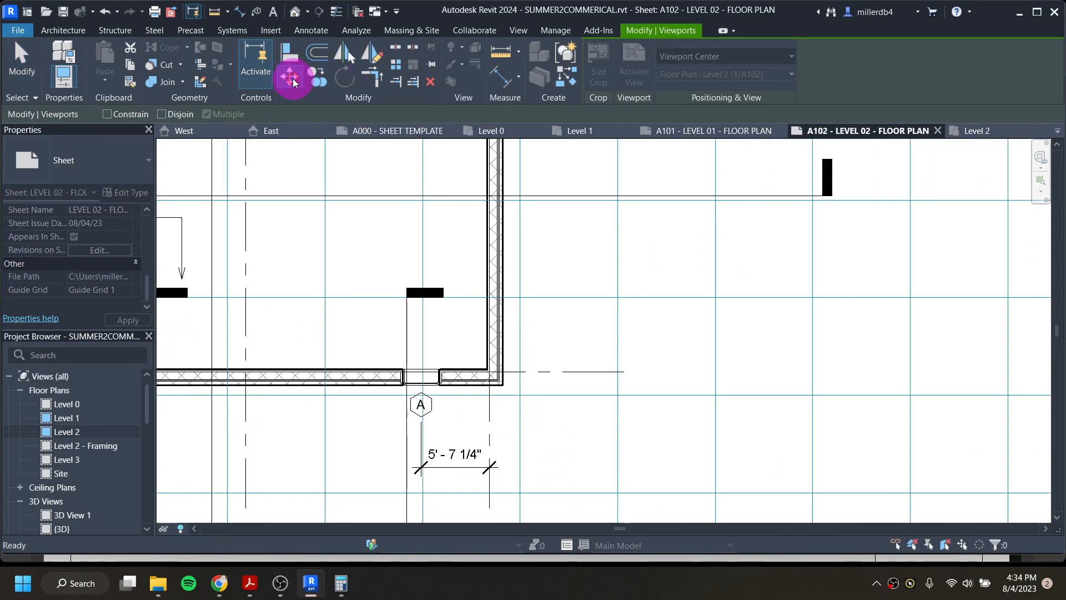
left_click(489, 376)
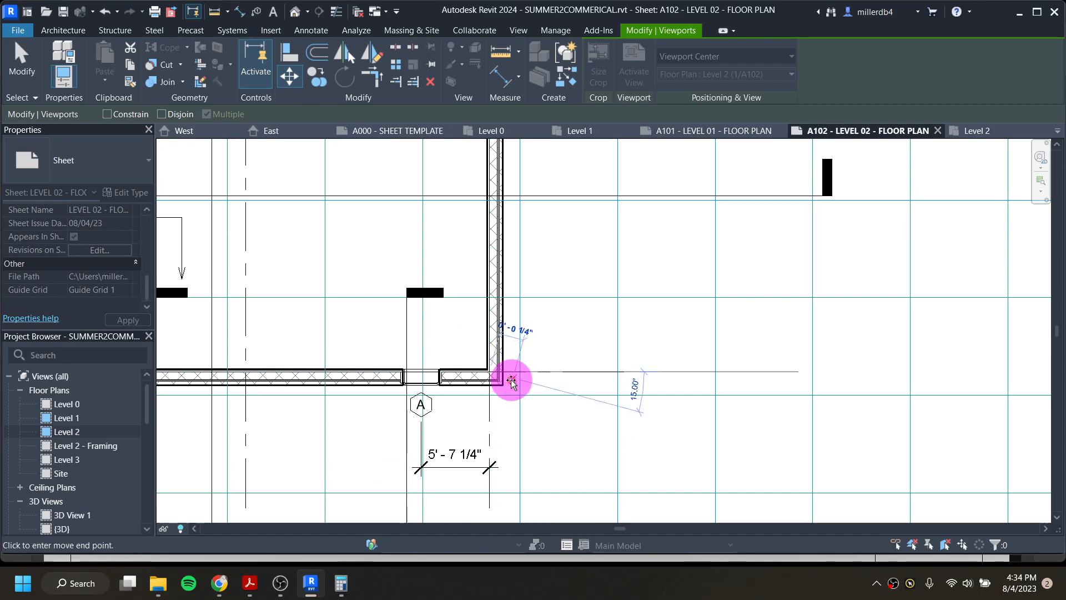
left_click(513, 399)
scroll(527, 395, "down", 6)
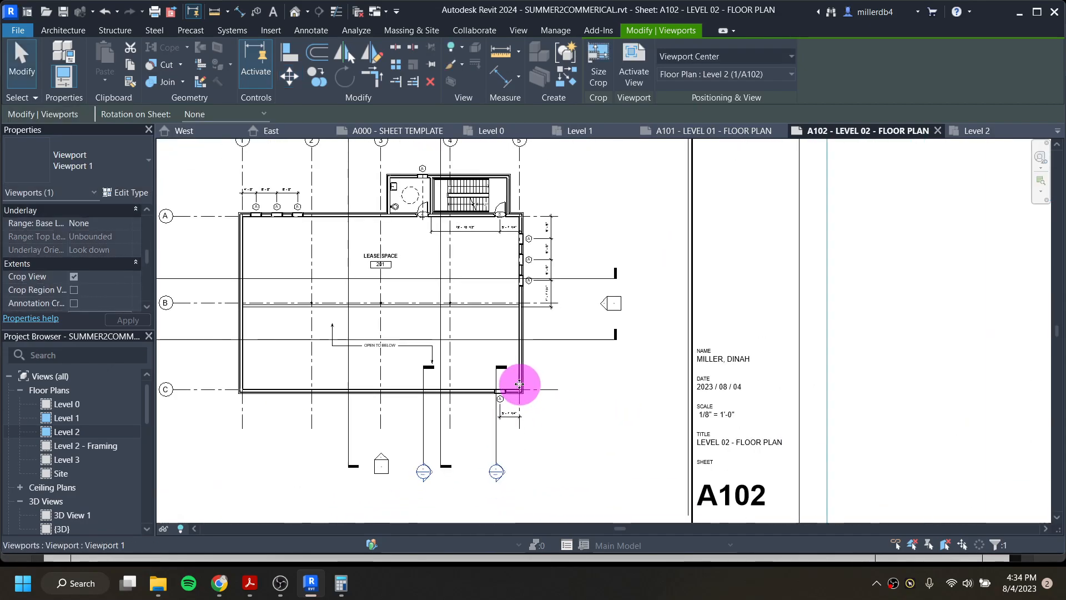
scroll(515, 387, "down", 1)
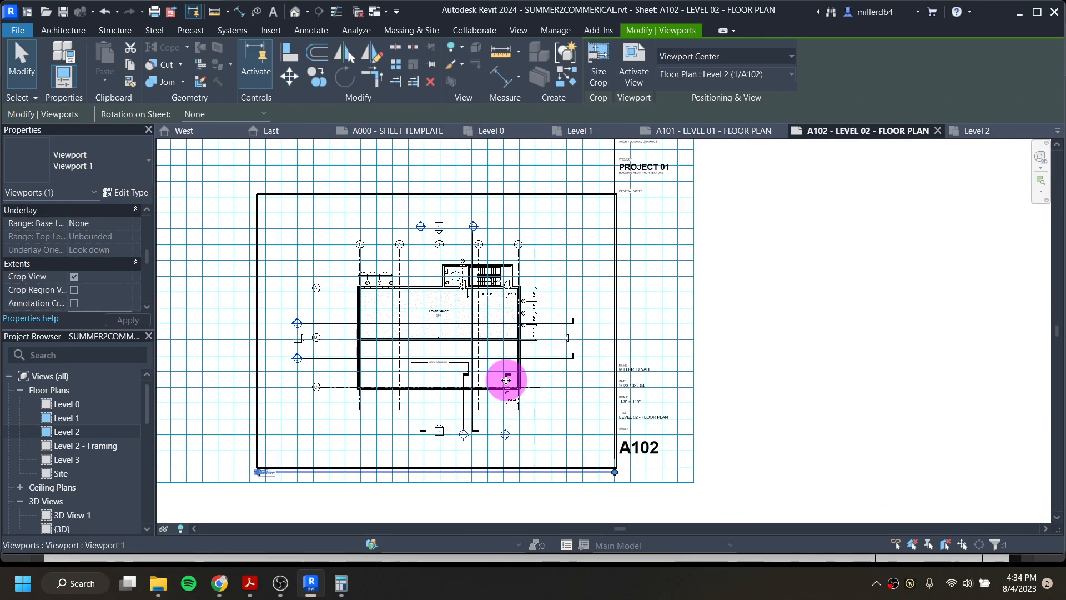
Move the Level 2 view title up and right below the plan, aligning its line and number bubble with the guide grid
left_click(415, 489)
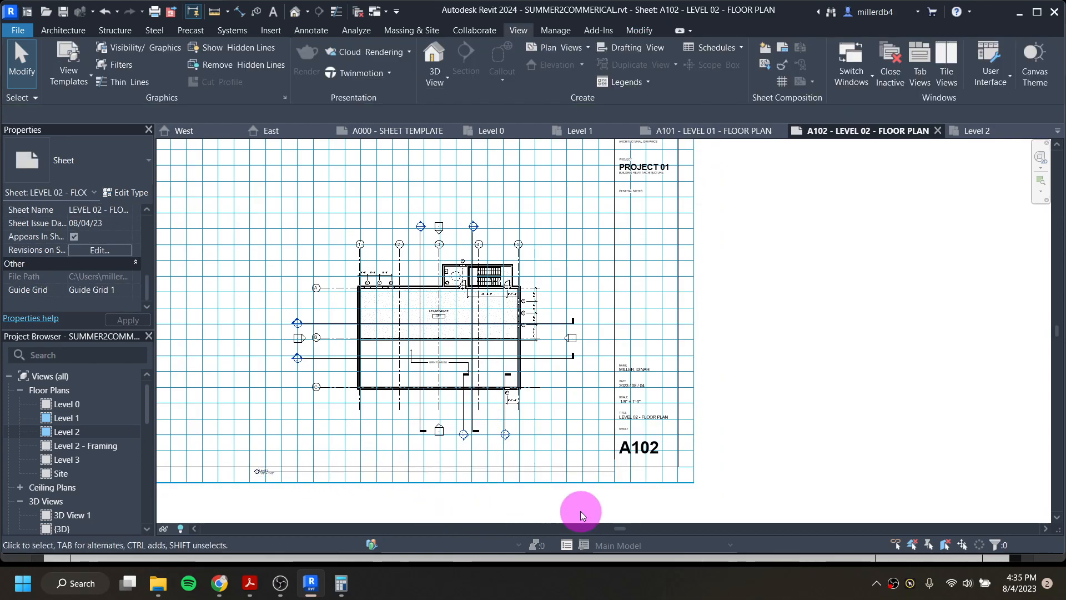
scroll(304, 478, "up", 2)
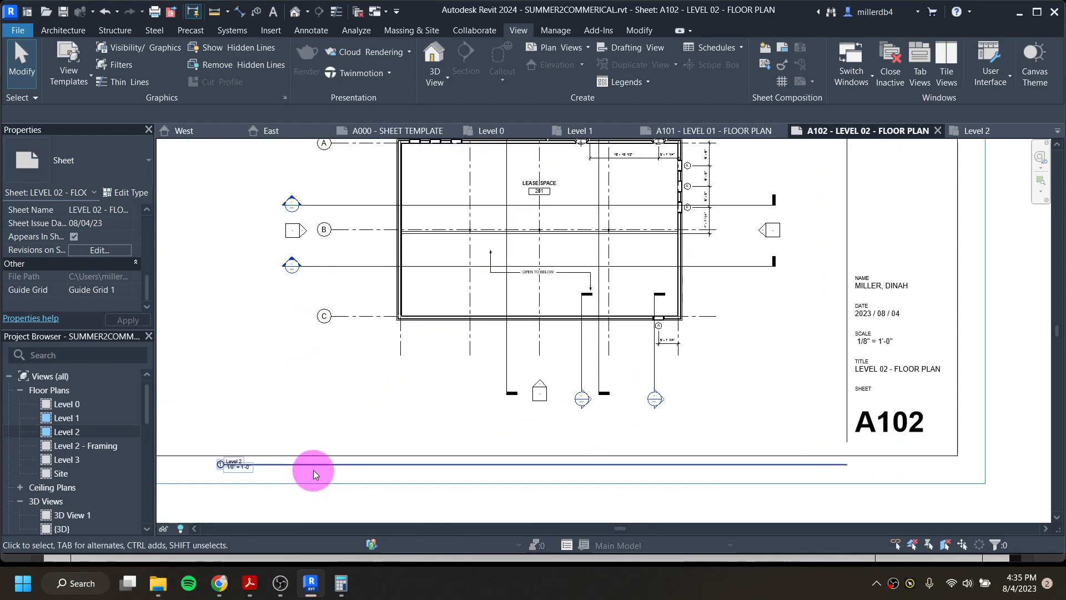
left_click_drag(307, 469, 409, 429)
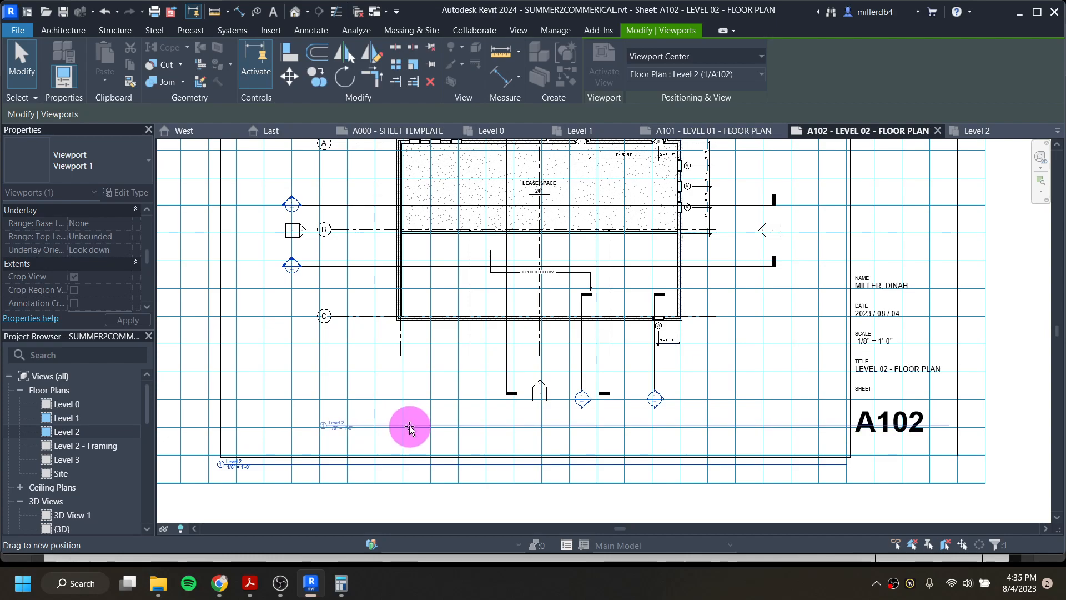
scroll(340, 425, "up", 4)
scroll(338, 425, "up", 3)
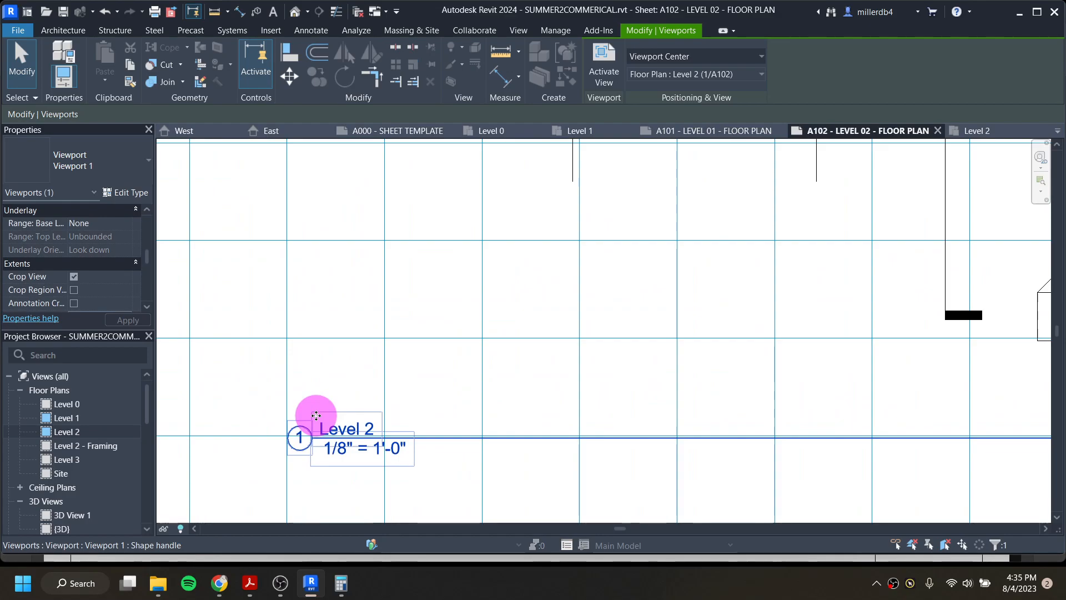
scroll(283, 438, "down", 4)
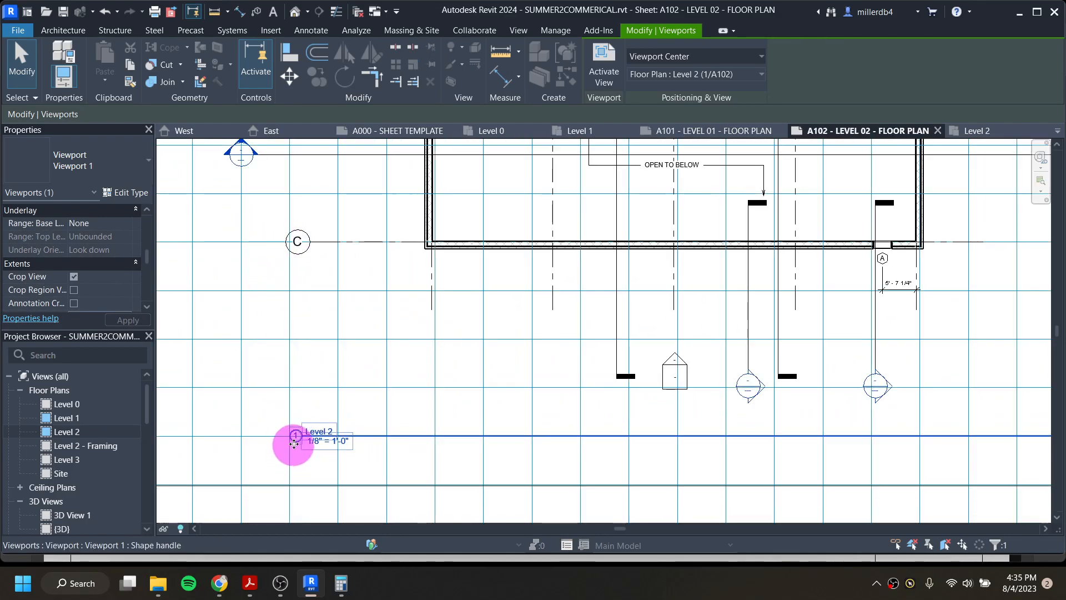
scroll(286, 441, "down", 3)
Shorten the Level 2 view title line so it ends on a guide grid line before the title block
middle_click_drag(731, 417, 419, 428)
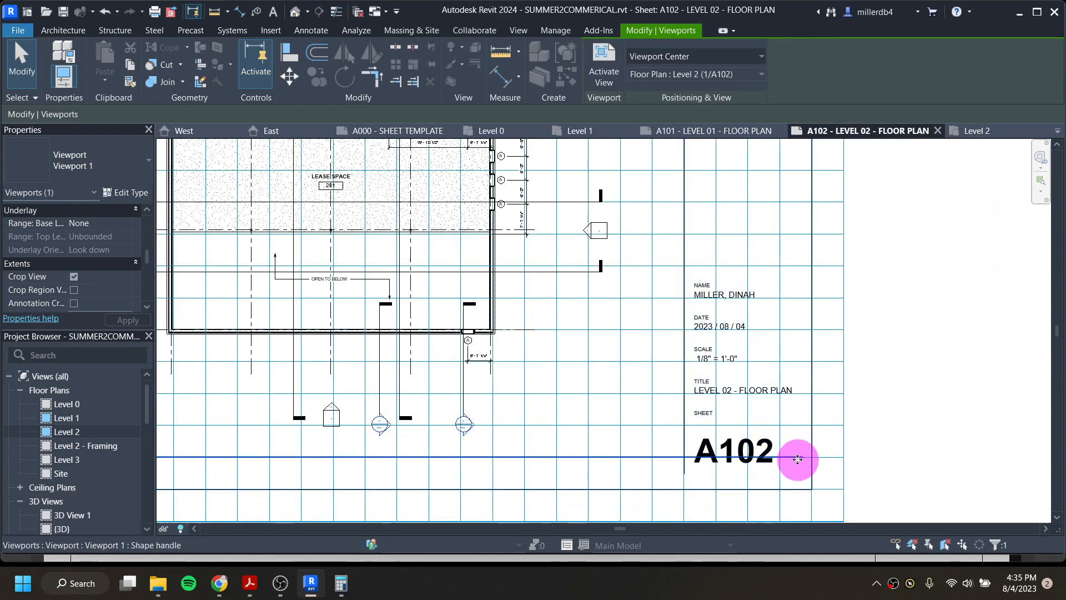
left_click(507, 219)
left_click_drag(803, 457, 588, 456)
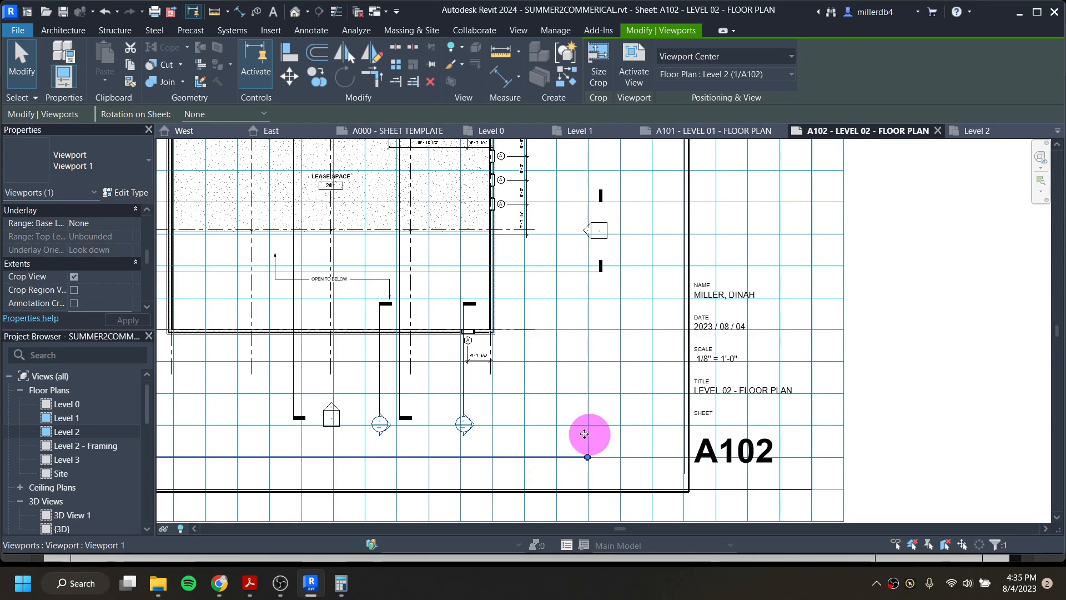
Try to reposition the Level 2 view title with the Move tool and undo the move
left_click(287, 79)
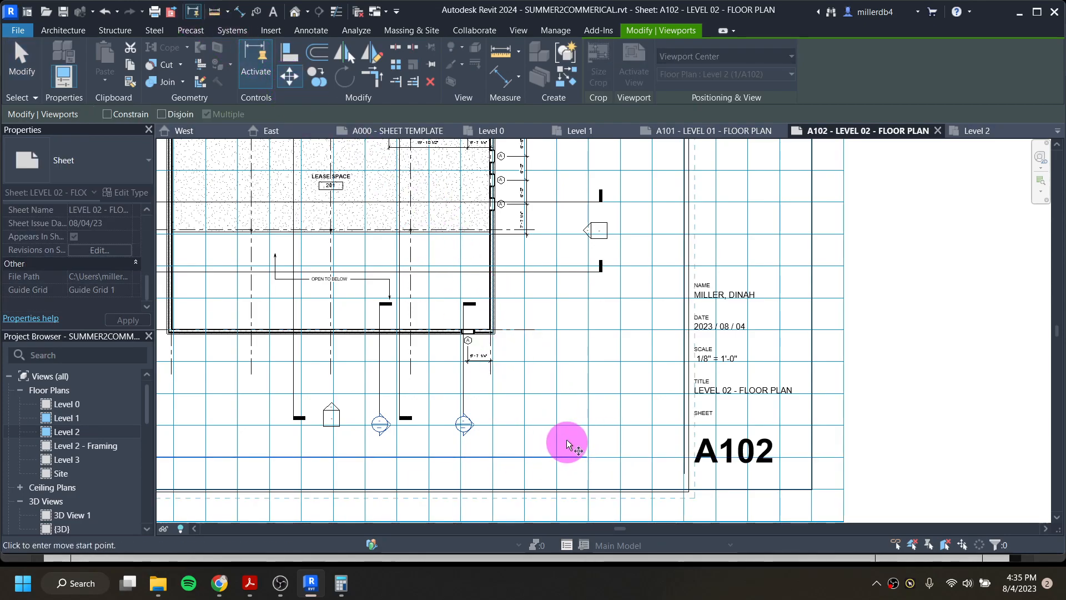
scroll(487, 479, "down", 2)
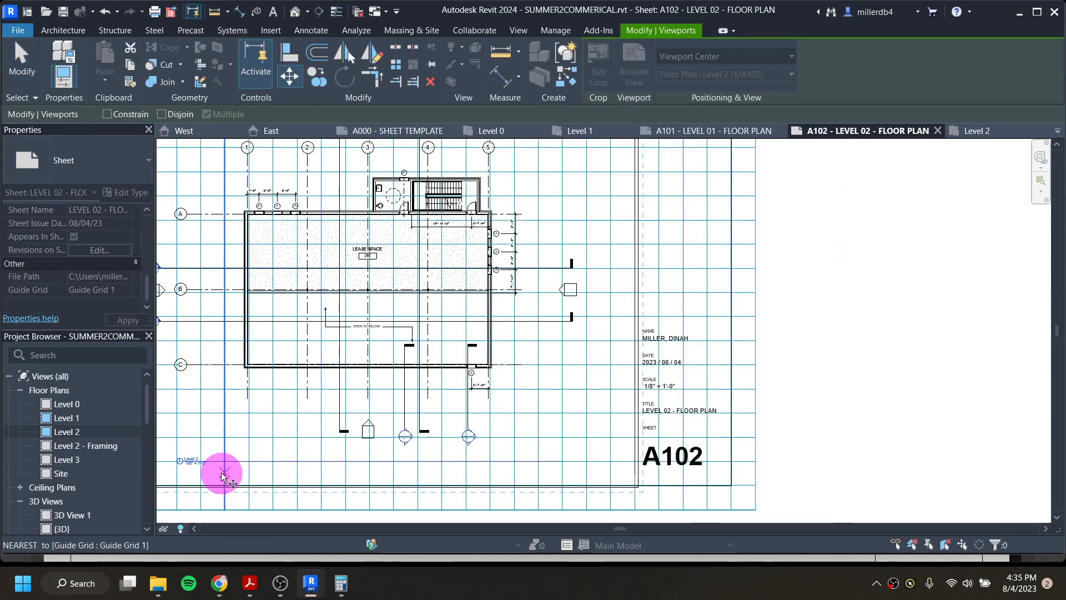
left_click(200, 463)
left_click(218, 451)
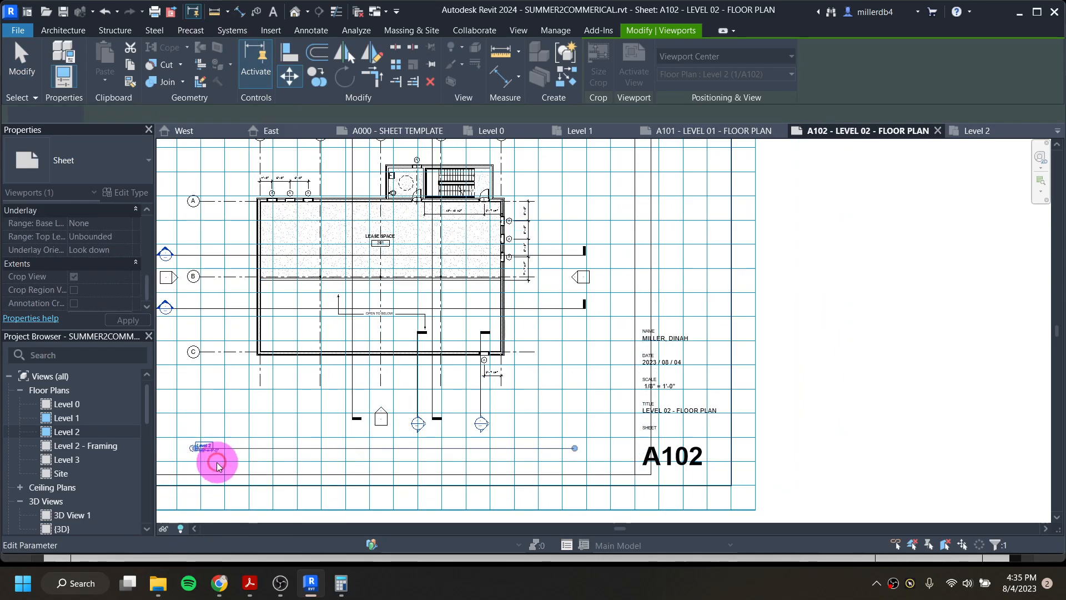
left_click(268, 495)
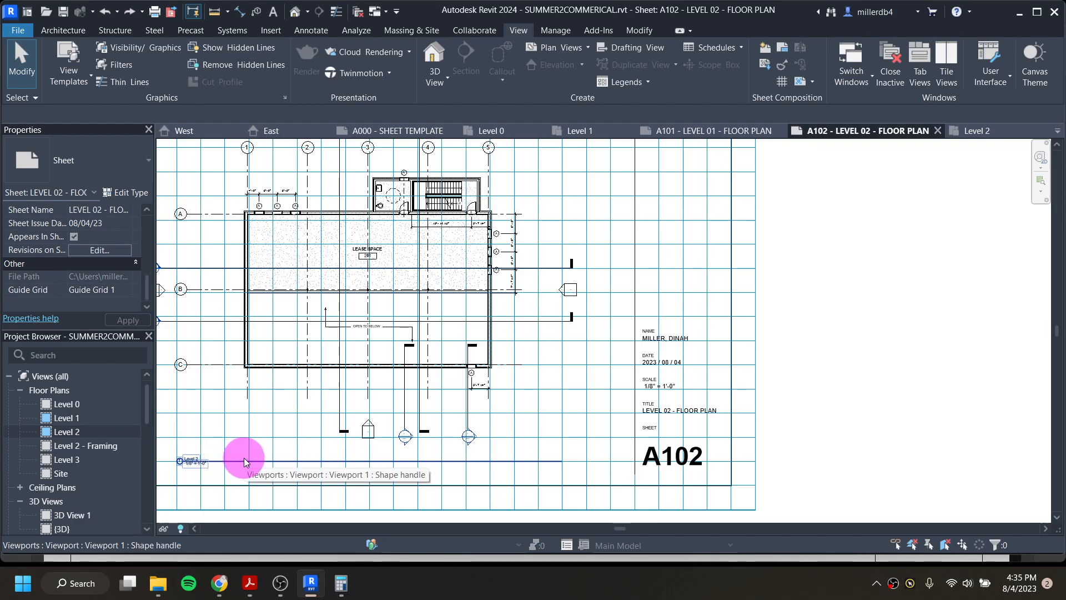
Set the guide grid of sheet A102 to <None>
scroll(494, 456, "down", 2)
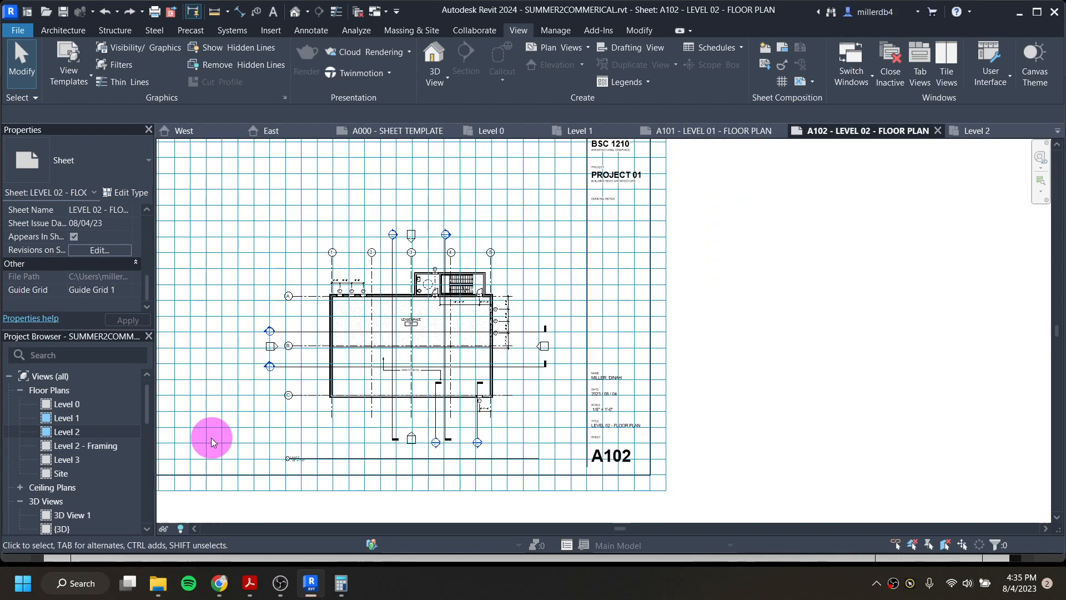
scroll(339, 390, "down", 1)
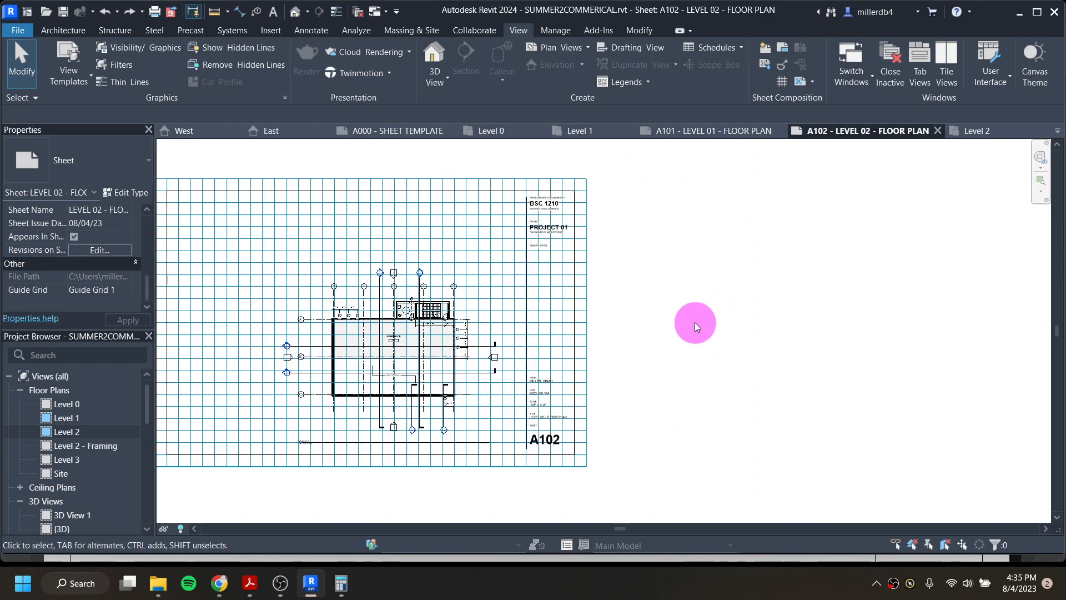
left_click(111, 289)
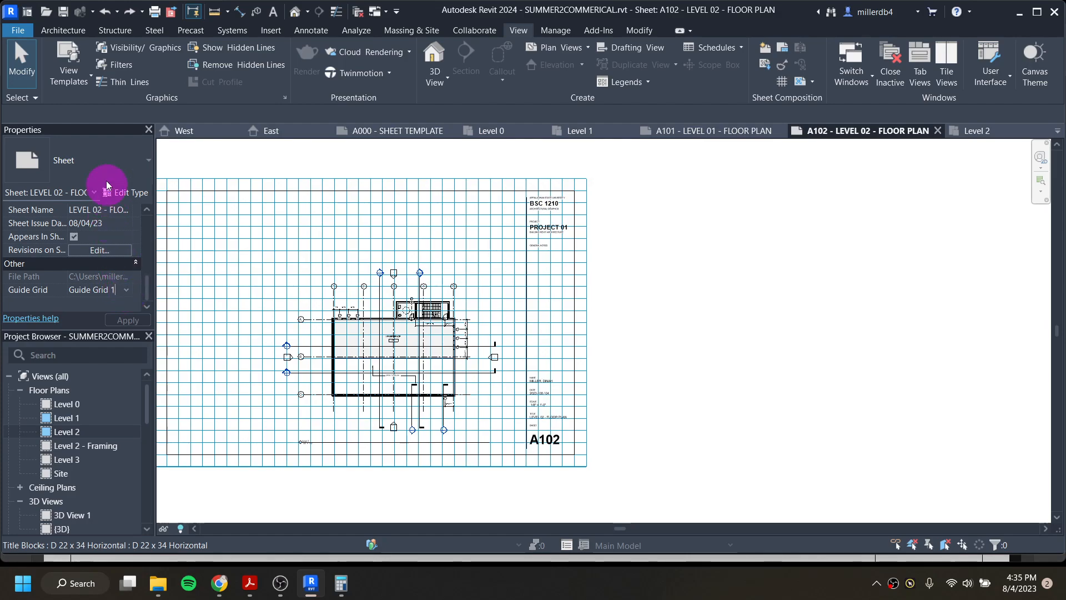
left_click(125, 290)
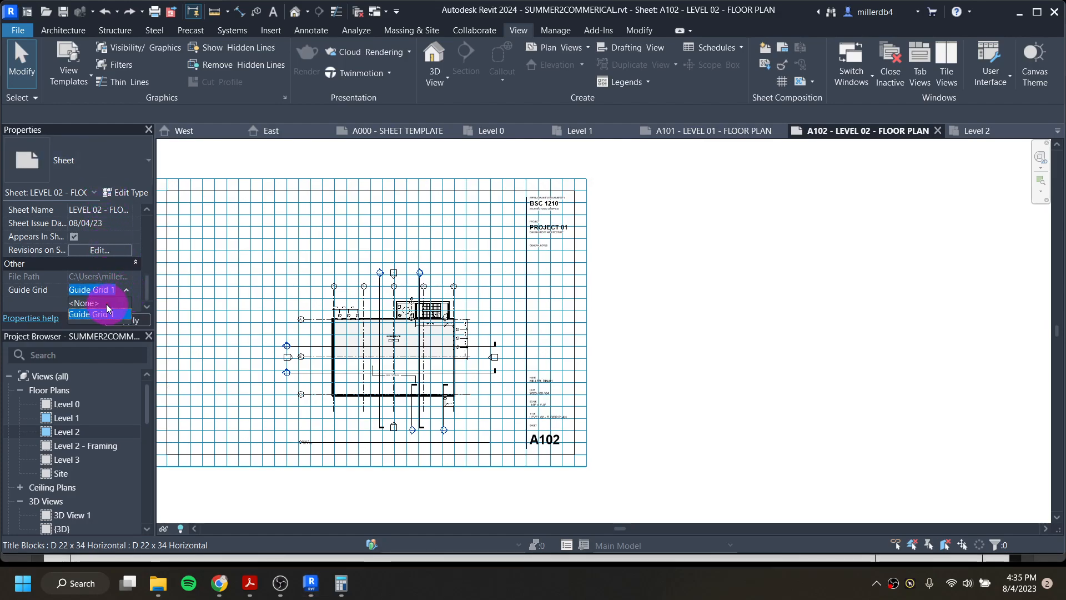
left_click(104, 302)
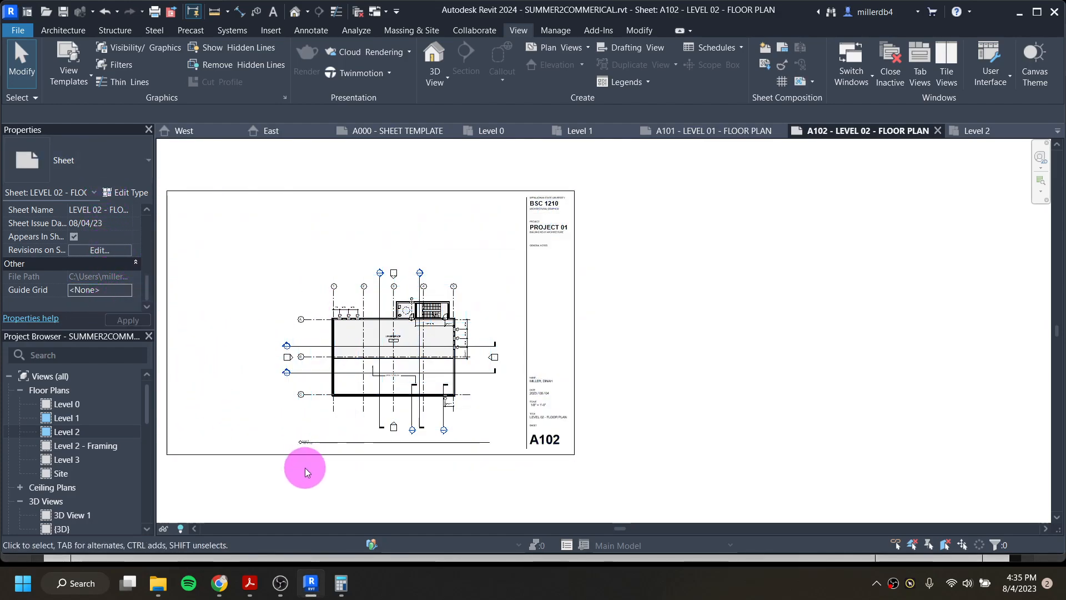
middle_click_drag(309, 471, 361, 479)
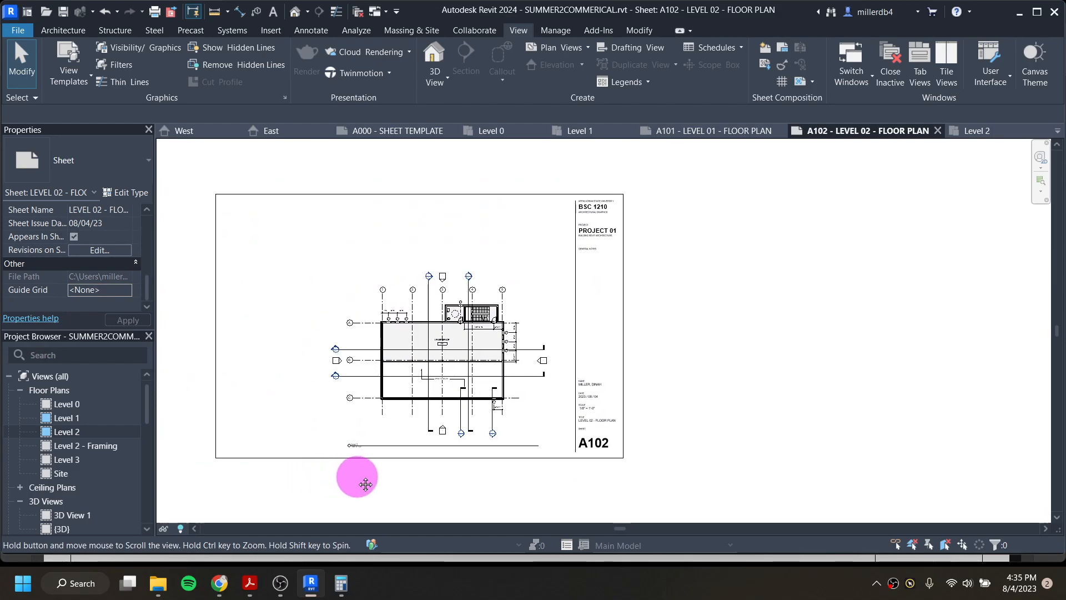
Open the Level 0 floor plan and show its crop region
double_click(71, 408)
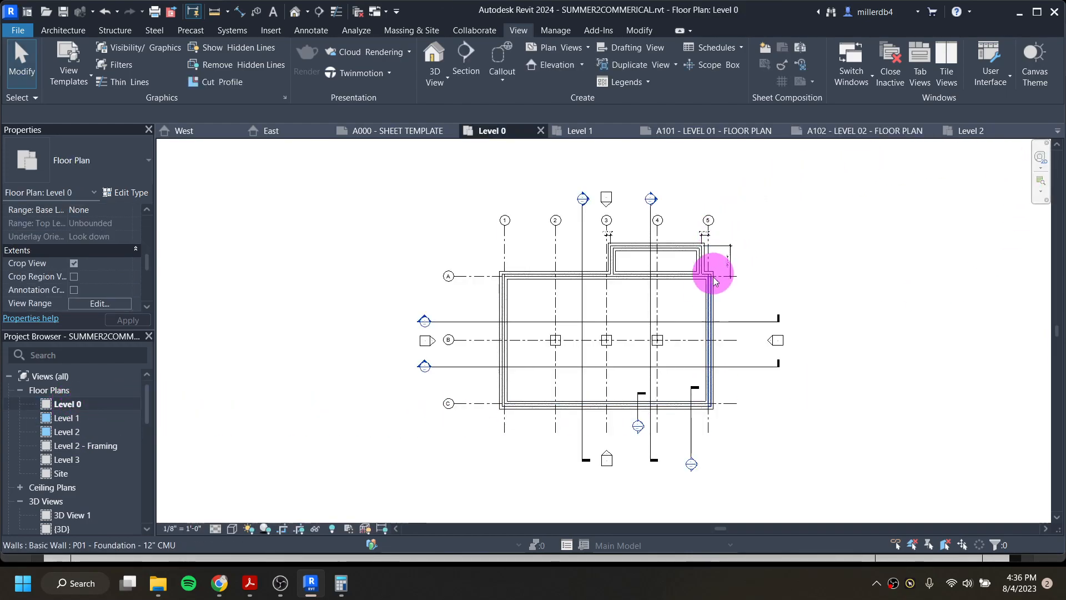
middle_click_drag(690, 338, 615, 357)
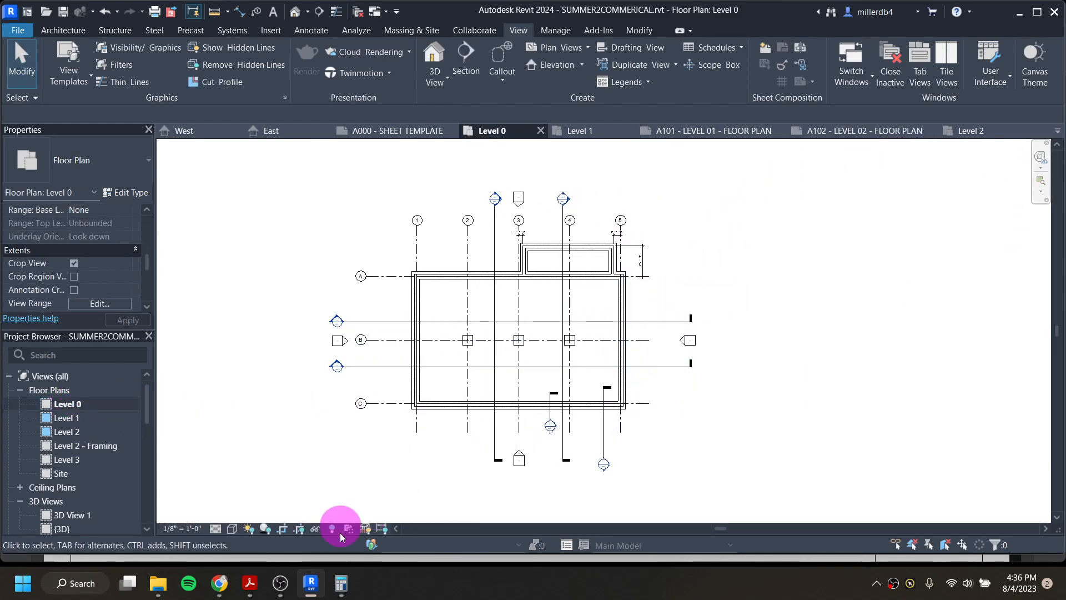
left_click(300, 531)
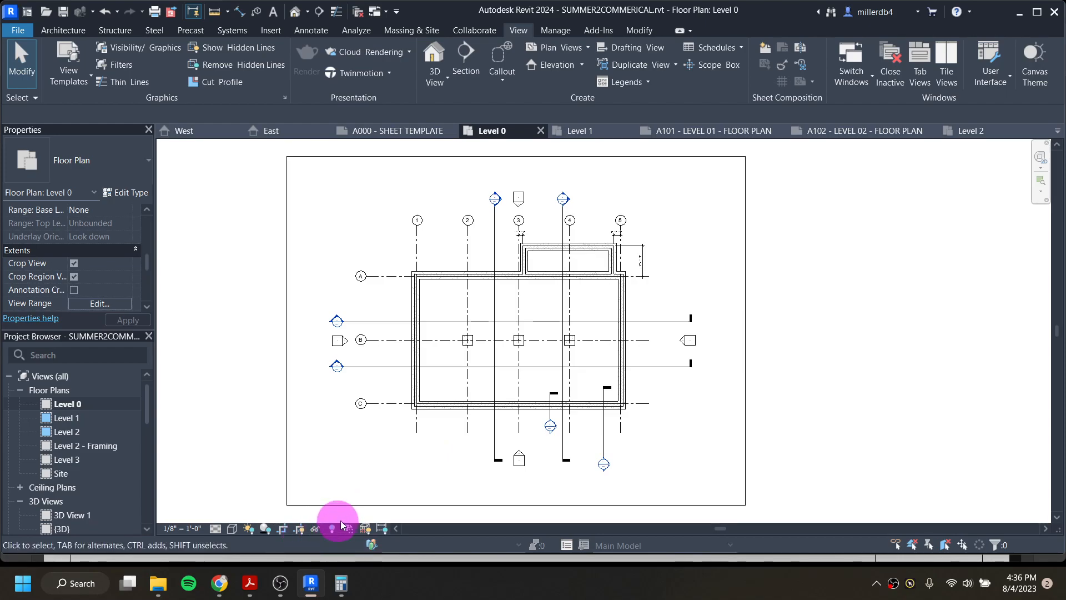
Stretch both ends of the wall section marker near grid 4 on Level 0 to line up with the neighbouring wall section marker
left_click(553, 401)
left_click_drag(550, 426, 551, 465)
left_click_drag(549, 395, 553, 388)
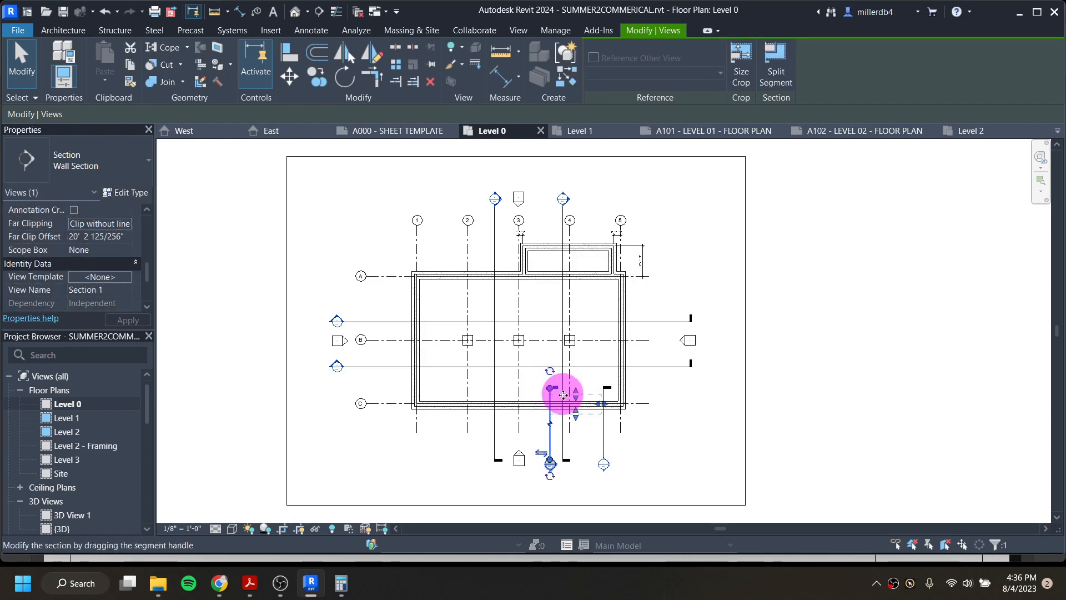
left_click(665, 437)
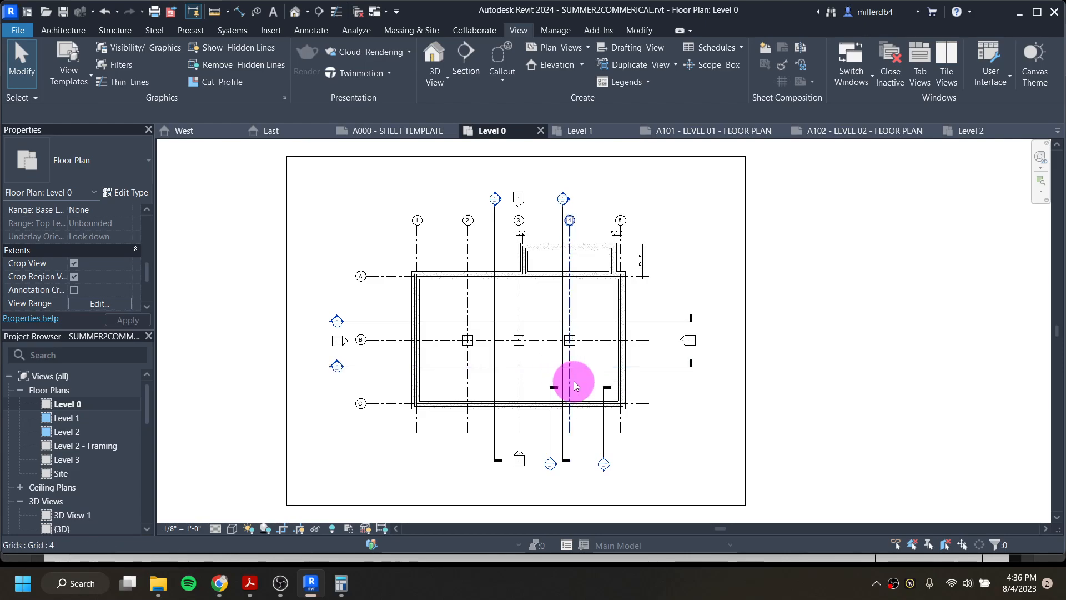
Compare Level 0 with the foundation plan sheet in the reference PDF, and hide the crop region in the Revit view
left_click(250, 583)
scroll(545, 461, "up", 10)
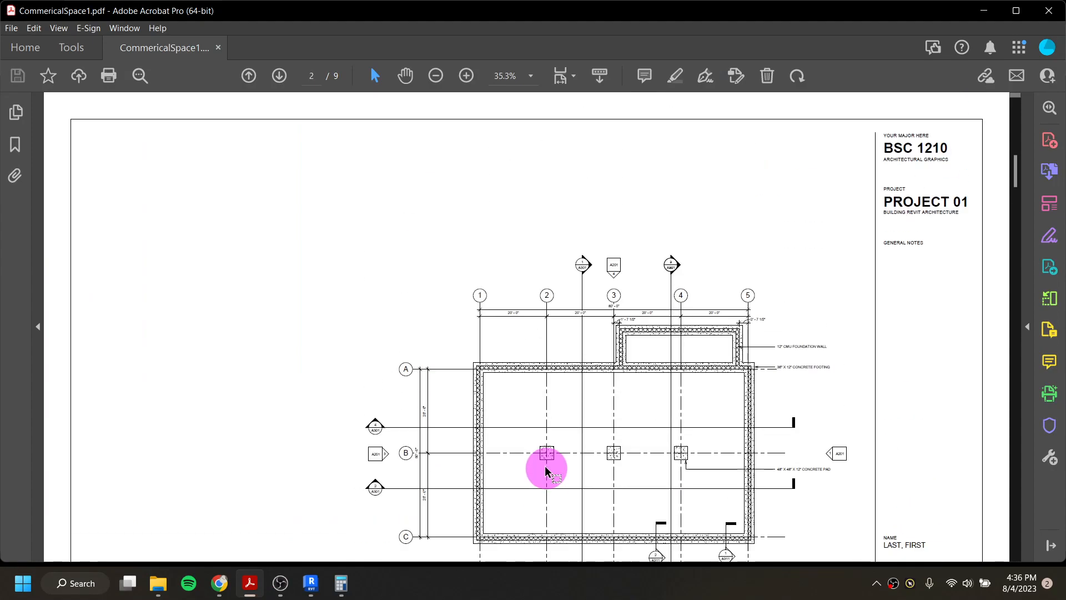
scroll(545, 471, "down", 2)
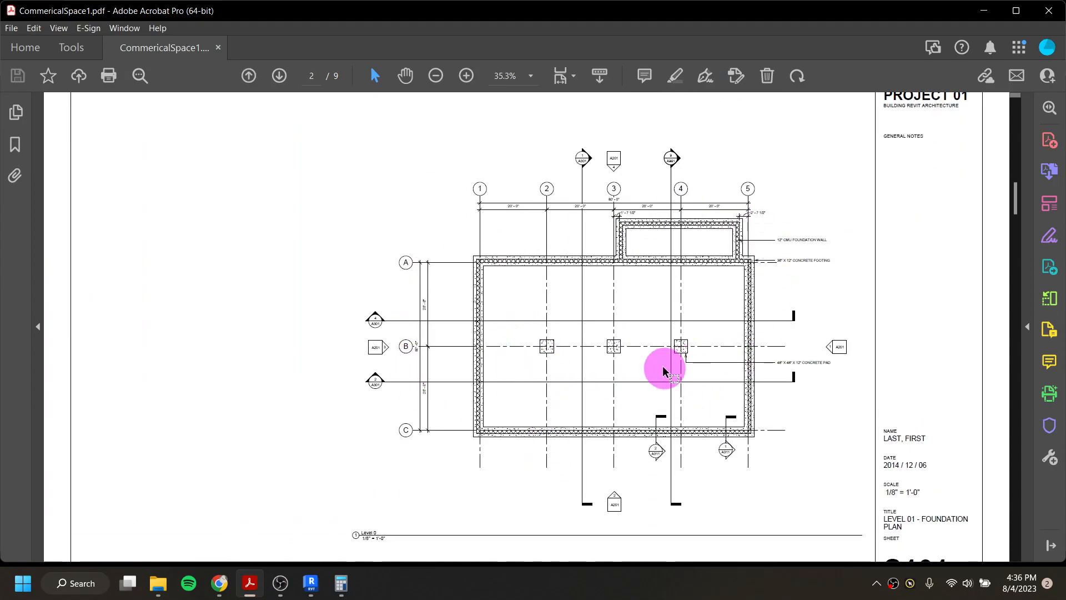
left_click(311, 583)
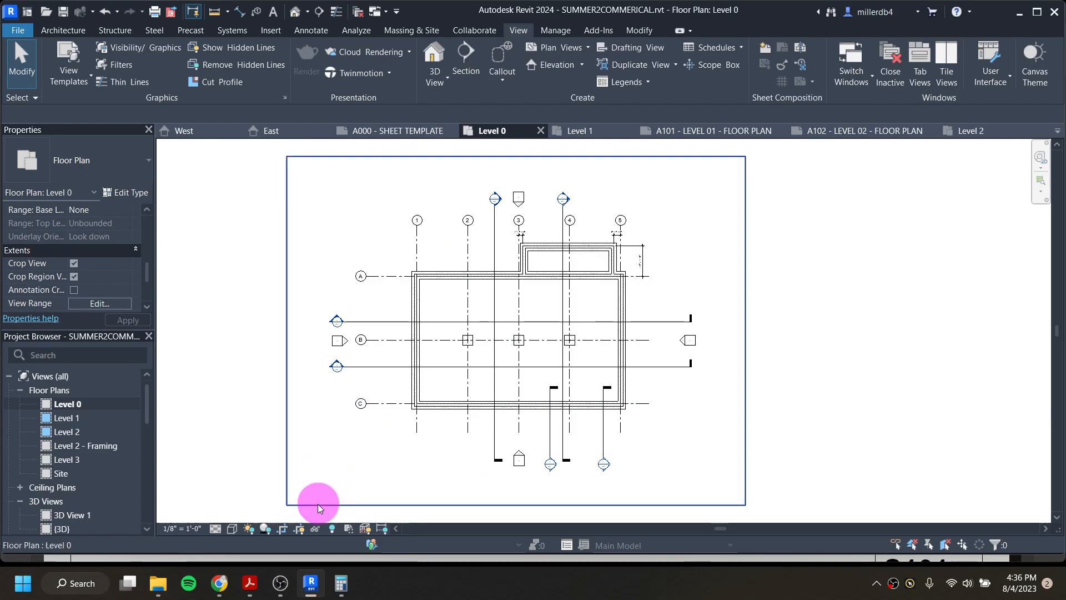
left_click(303, 530)
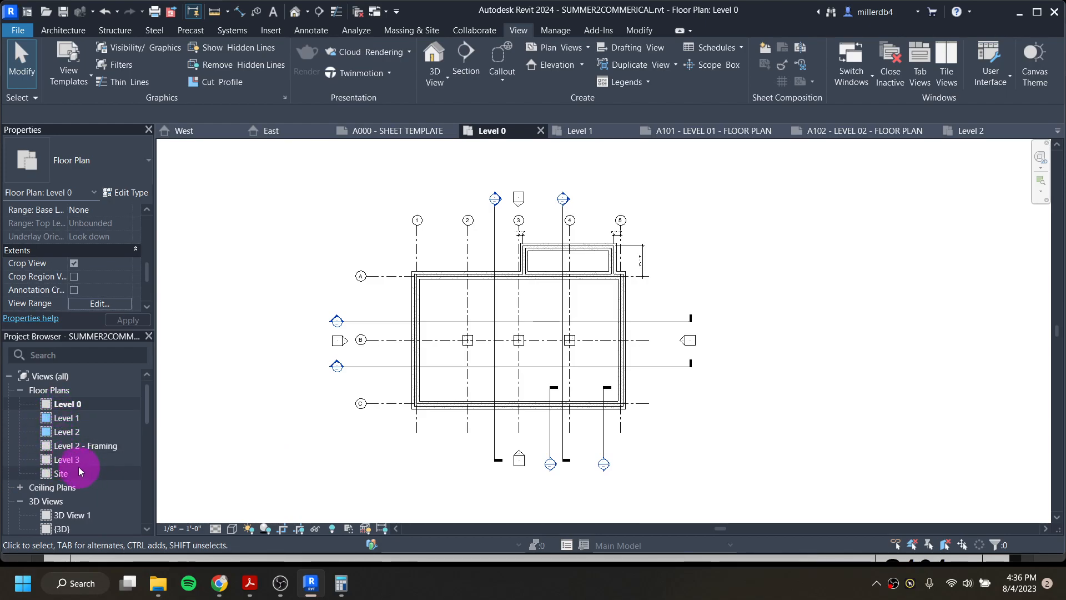
Open the East building elevation
scroll(64, 467, "down", 4)
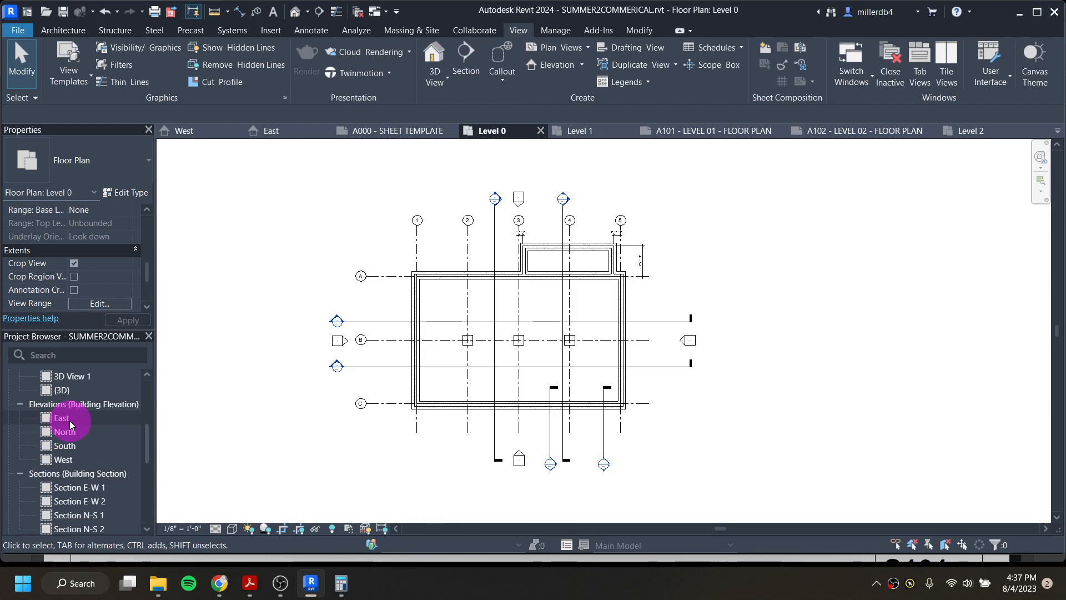
left_click(65, 422)
double_click(66, 422)
middle_click_drag(290, 389, 399, 348)
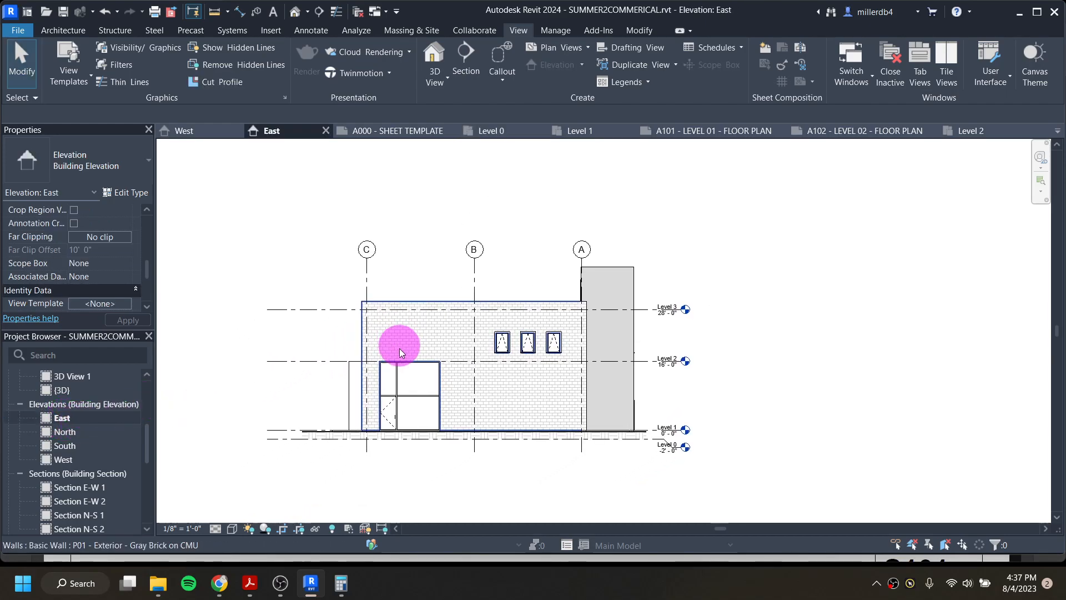
Switch to the reference PDF in Acrobat and examine the layout of the four views on the Exterior Elevations sheet
left_click(249, 583)
left_click(412, 415)
scroll(412, 415, "down", 8)
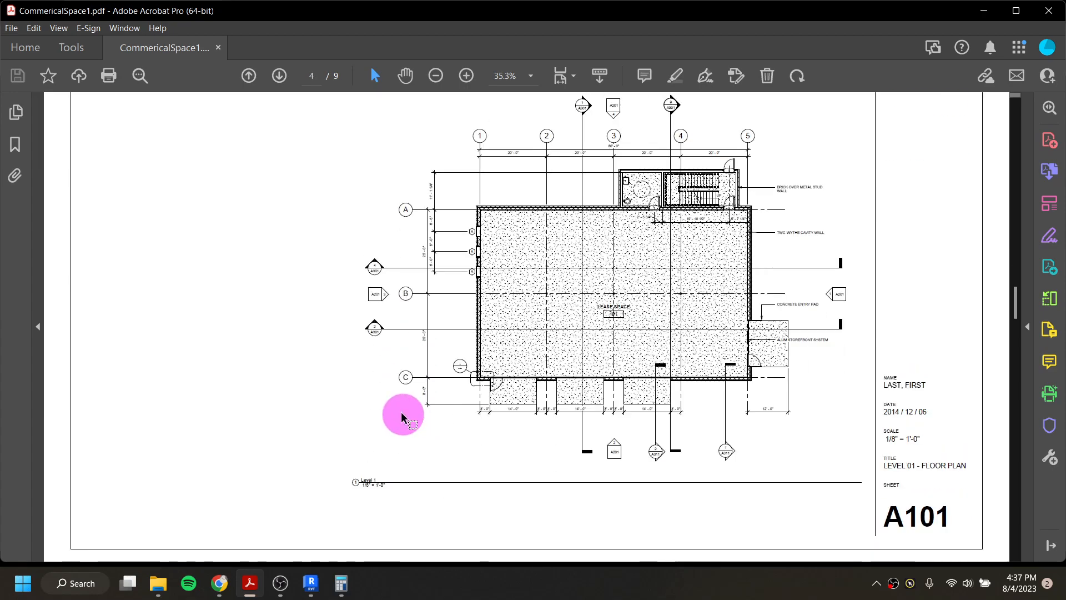
scroll(408, 416, "down", 2)
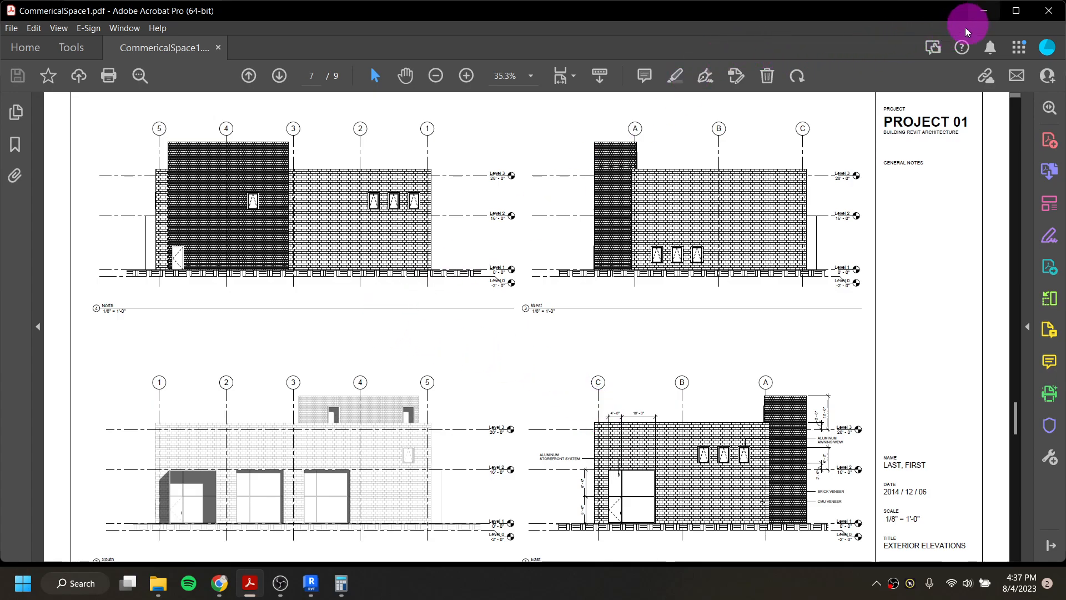
scroll(728, 533, "down", 1)
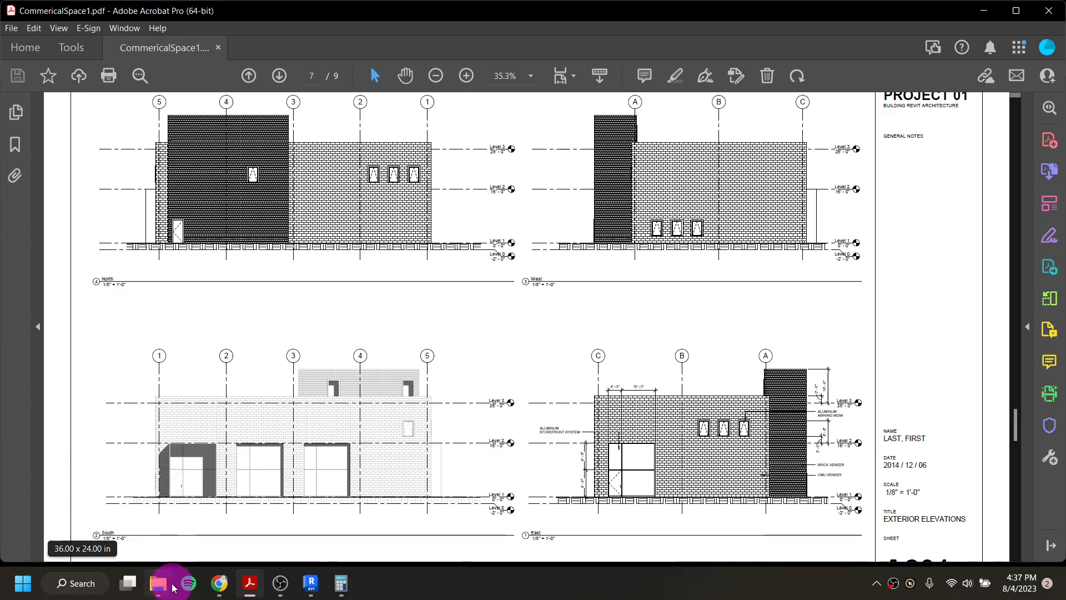
mouse_move(311, 593)
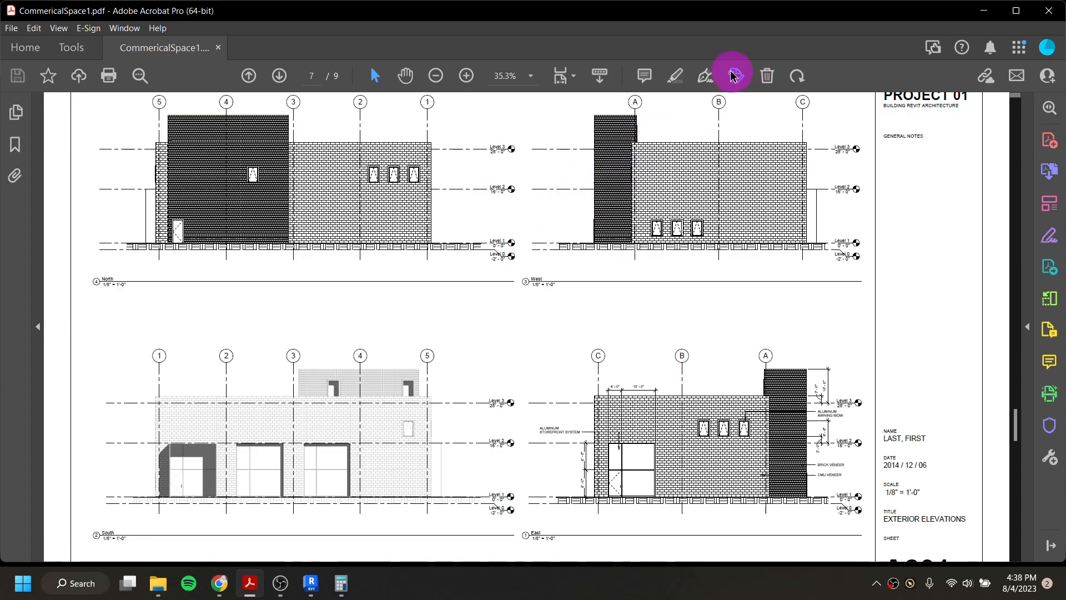
left_click(708, 80)
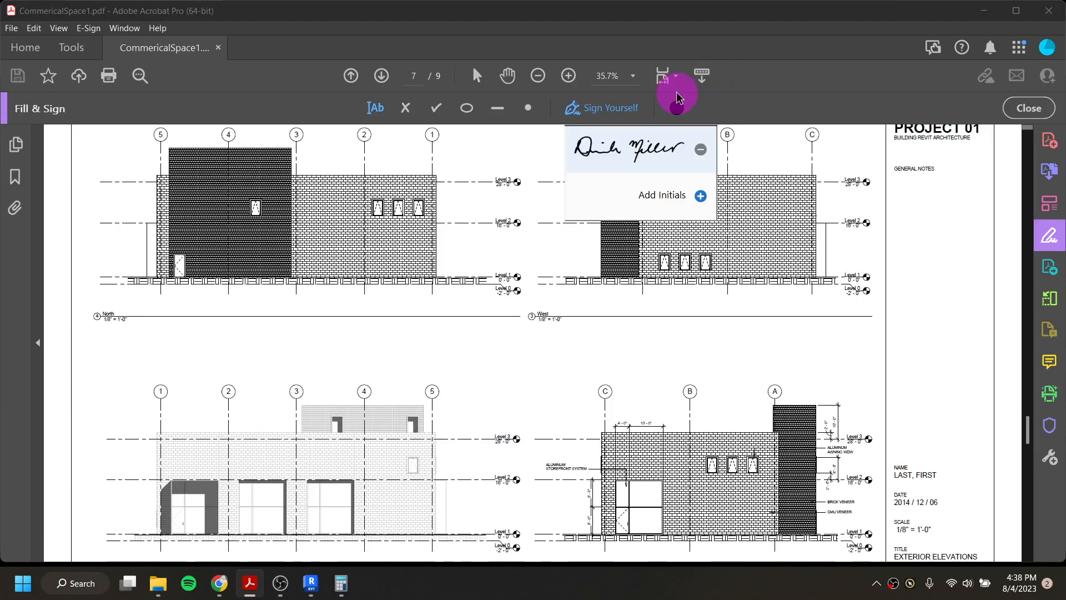
left_click(708, 80)
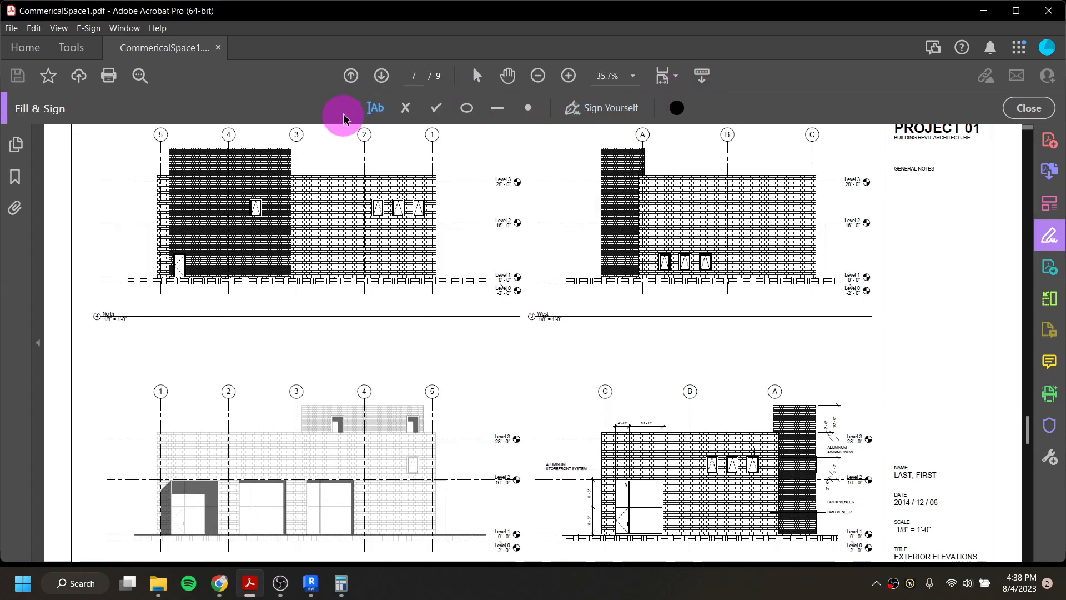
left_click(497, 108)
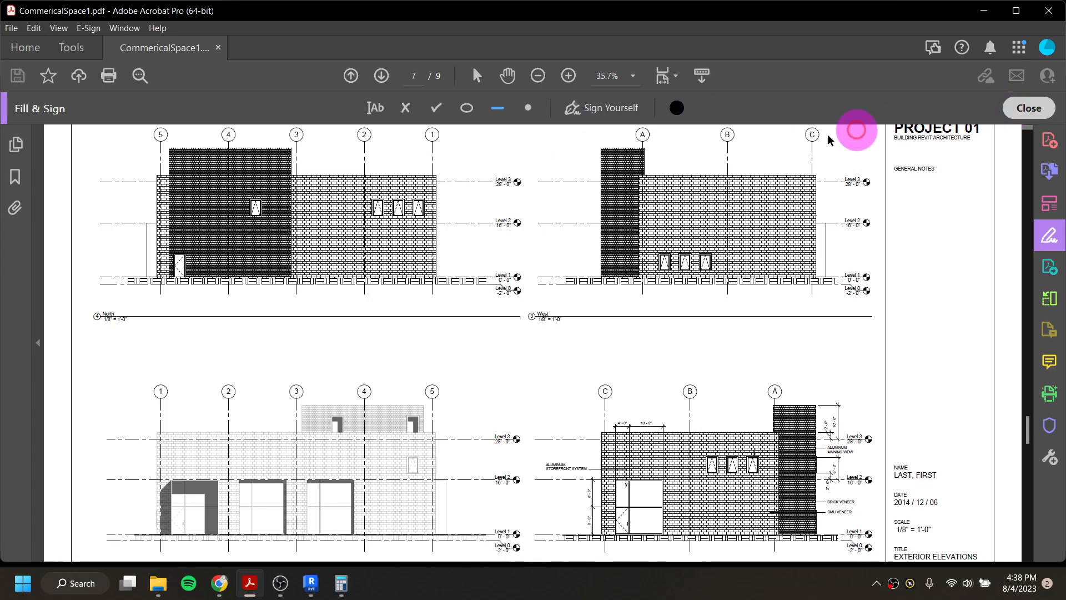
left_click(1029, 108)
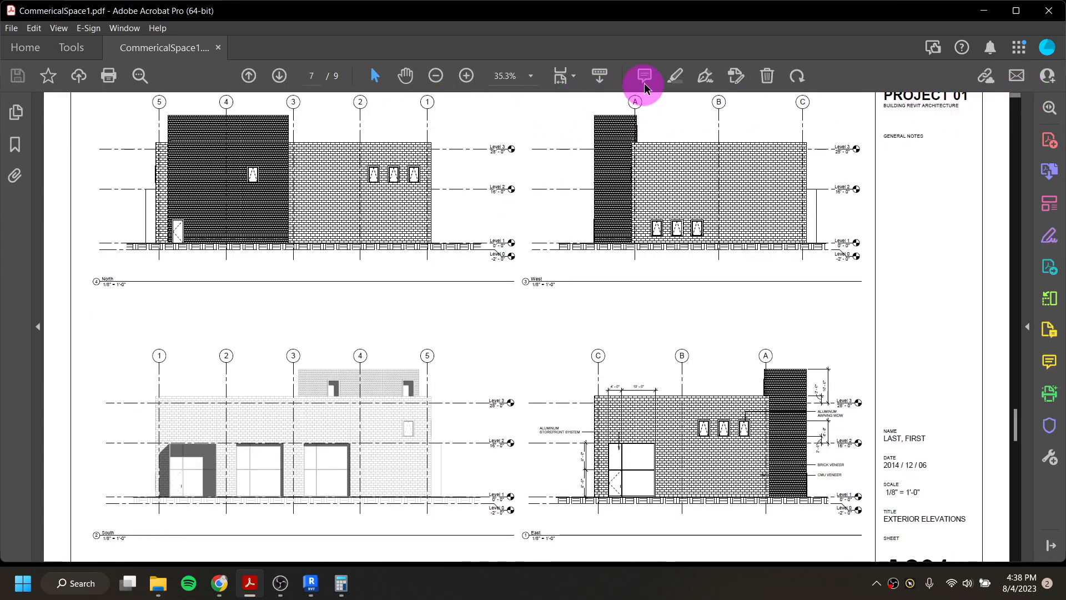
Highlight two vertical alignment lines between the West and East elevations in the PDF, at the level lines' start and at the level heads
left_click(675, 78)
left_click_drag(534, 241, 534, 405)
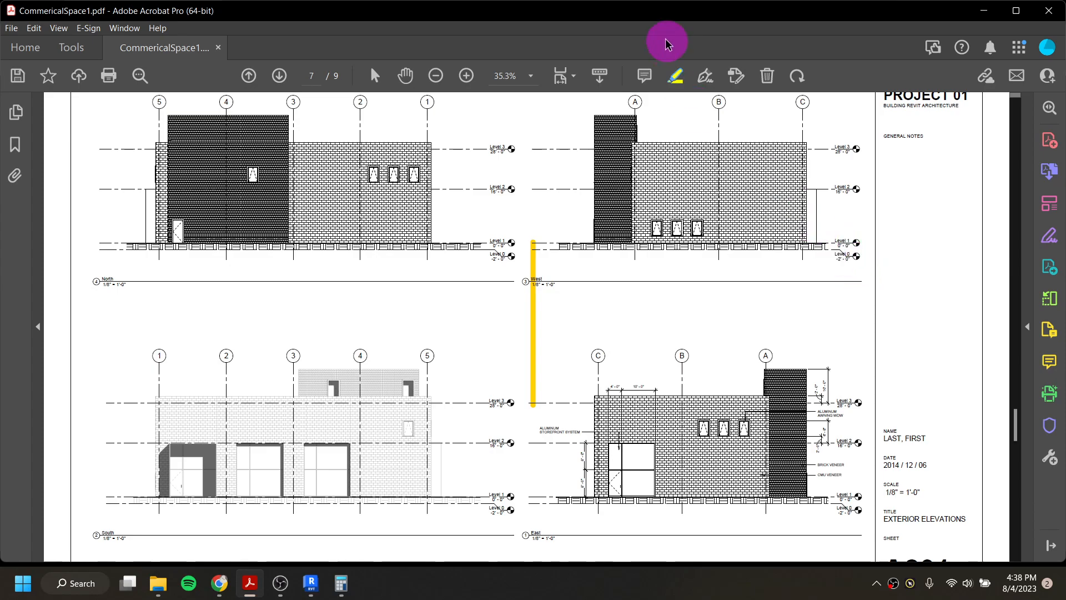
left_click(677, 77)
left_click_drag(859, 258, 859, 263)
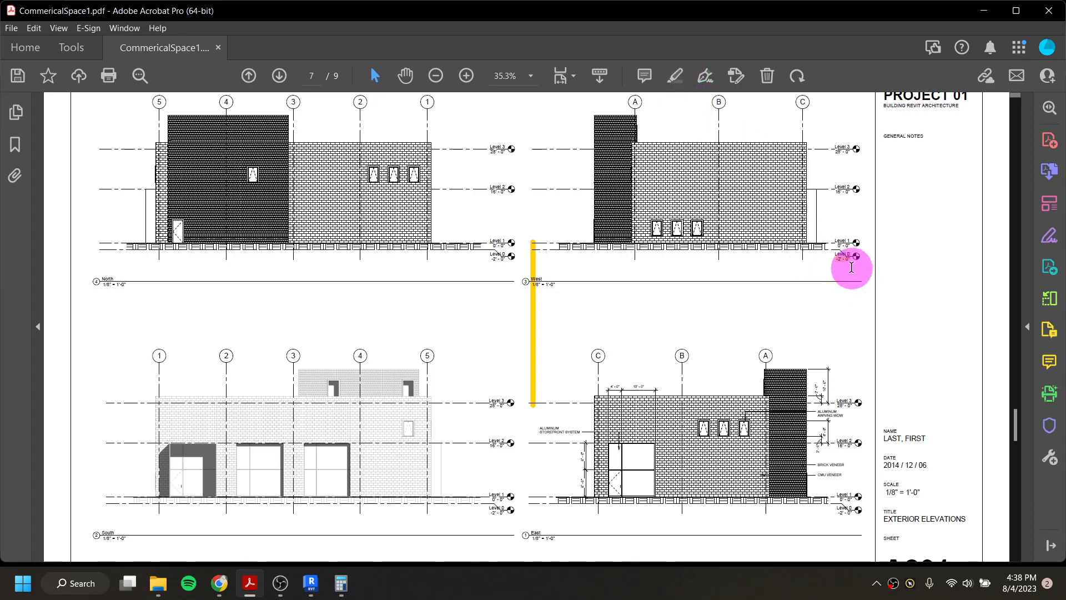
left_click(676, 75)
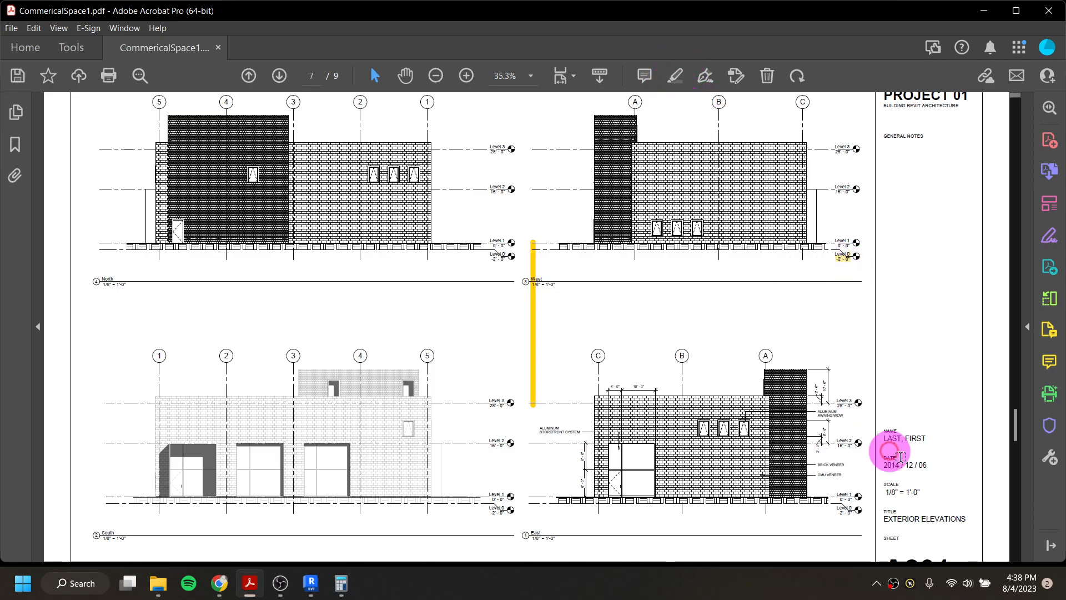
left_click_drag(858, 383, 859, 255)
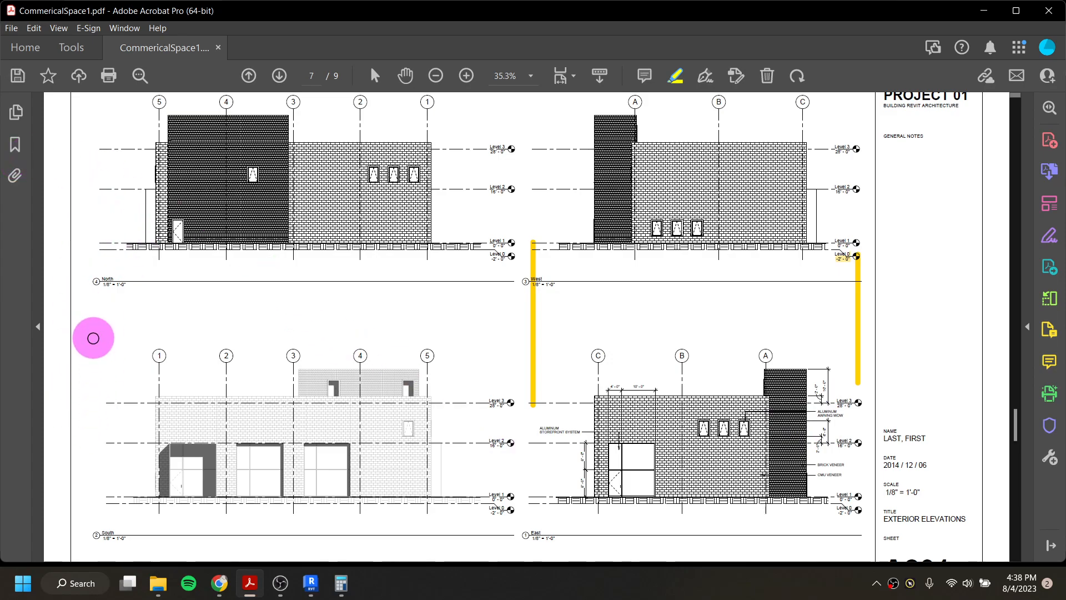
Switch back to Revit and inspect the hidden levels and section markers in the East elevation using Reveal Hidden Elements
mouse_move(310, 583)
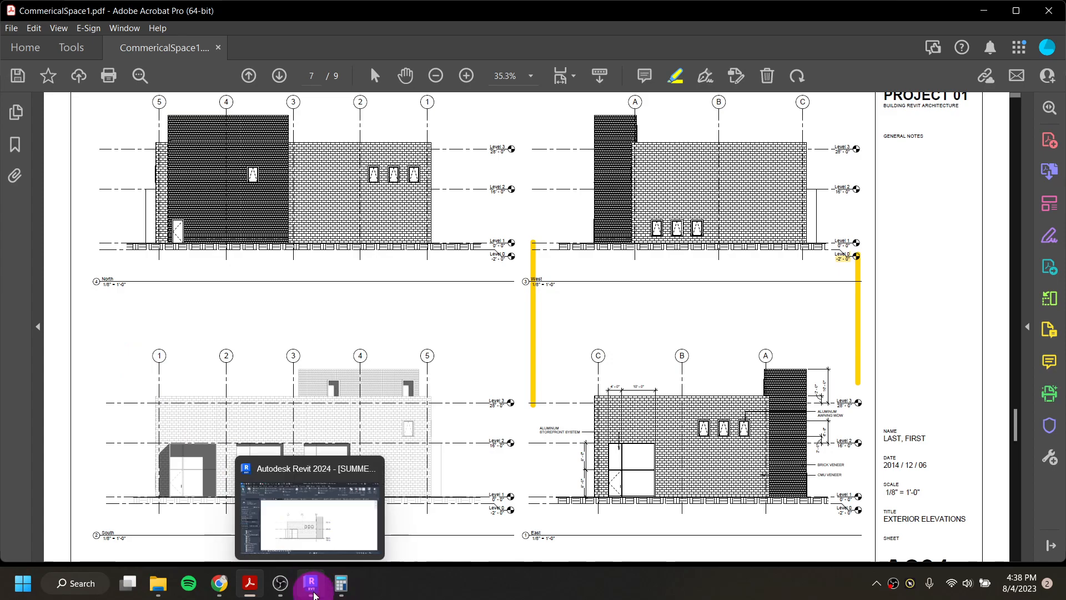
left_click(307, 557)
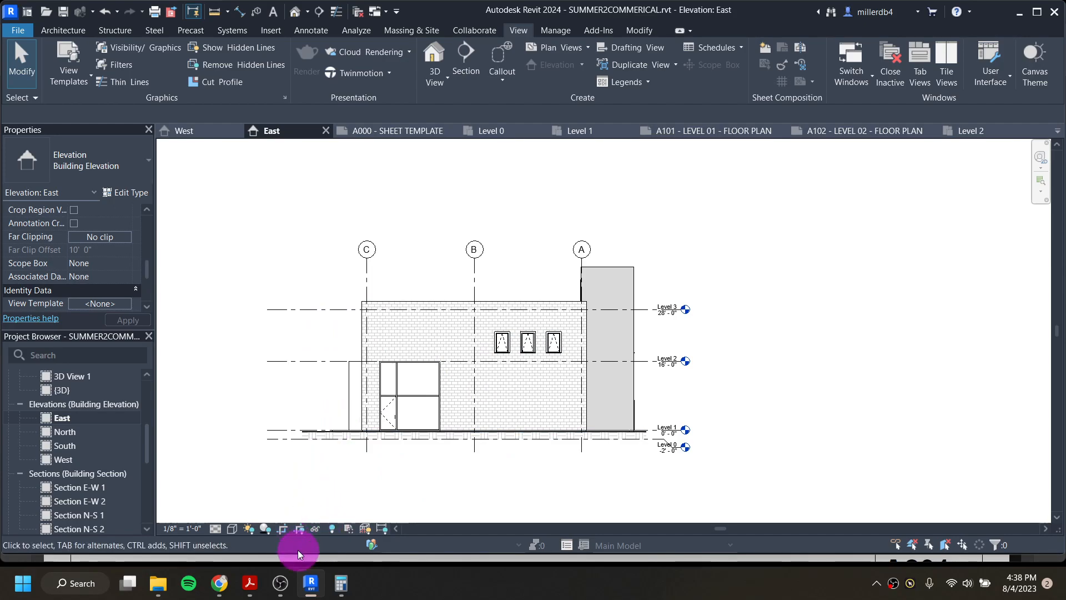
left_click(332, 529)
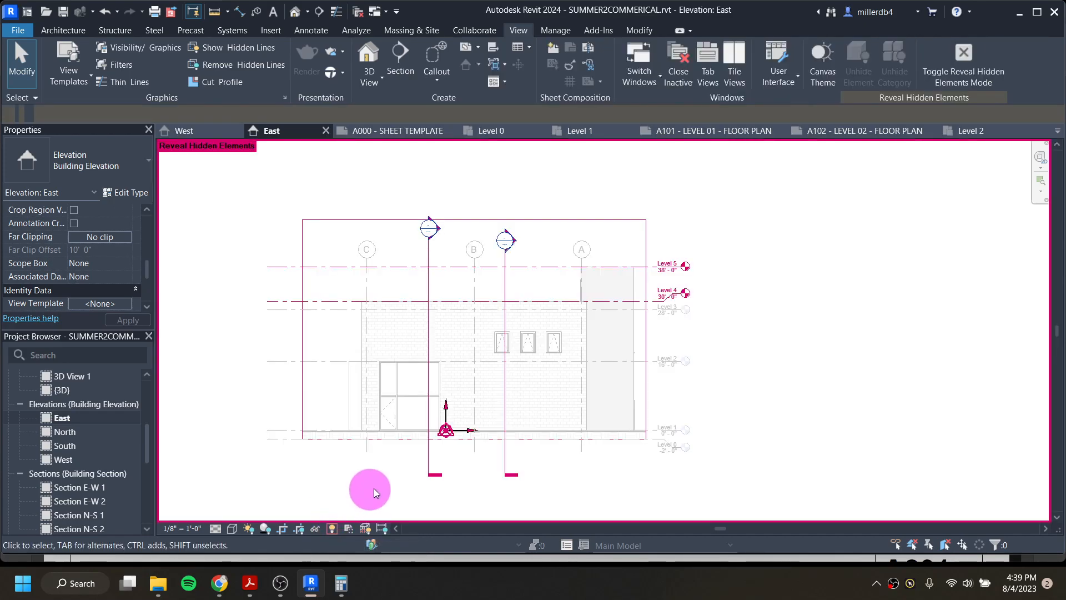
left_click(658, 267)
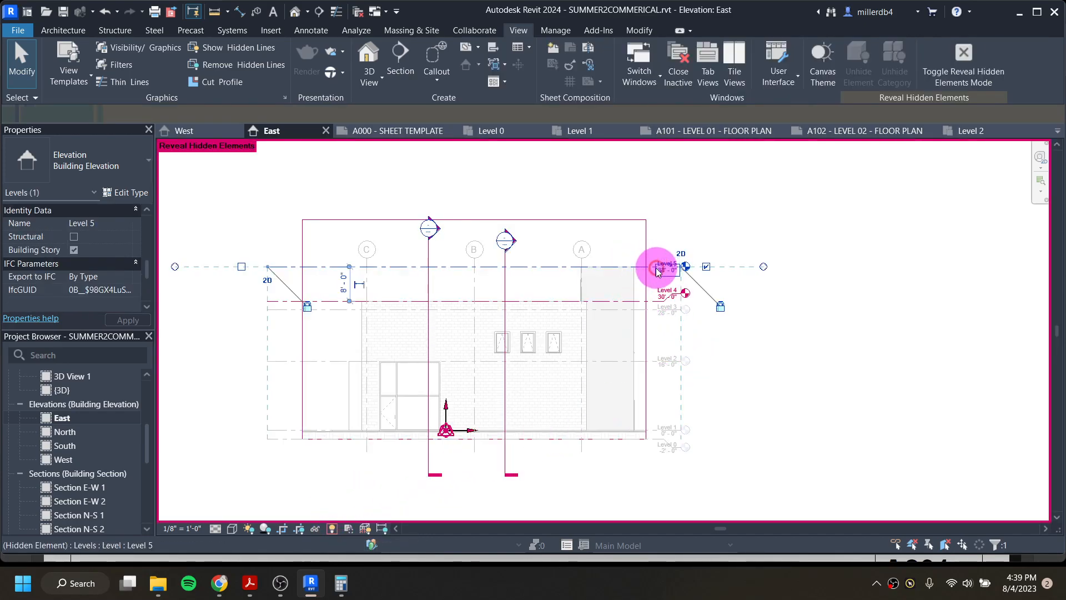
left_click(284, 302)
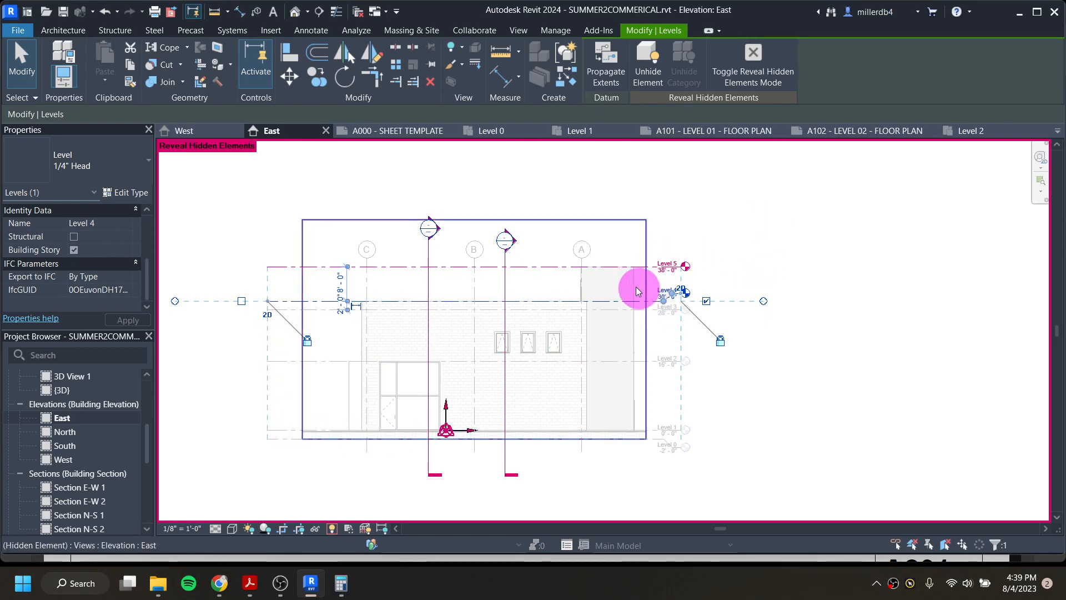
left_click(506, 296)
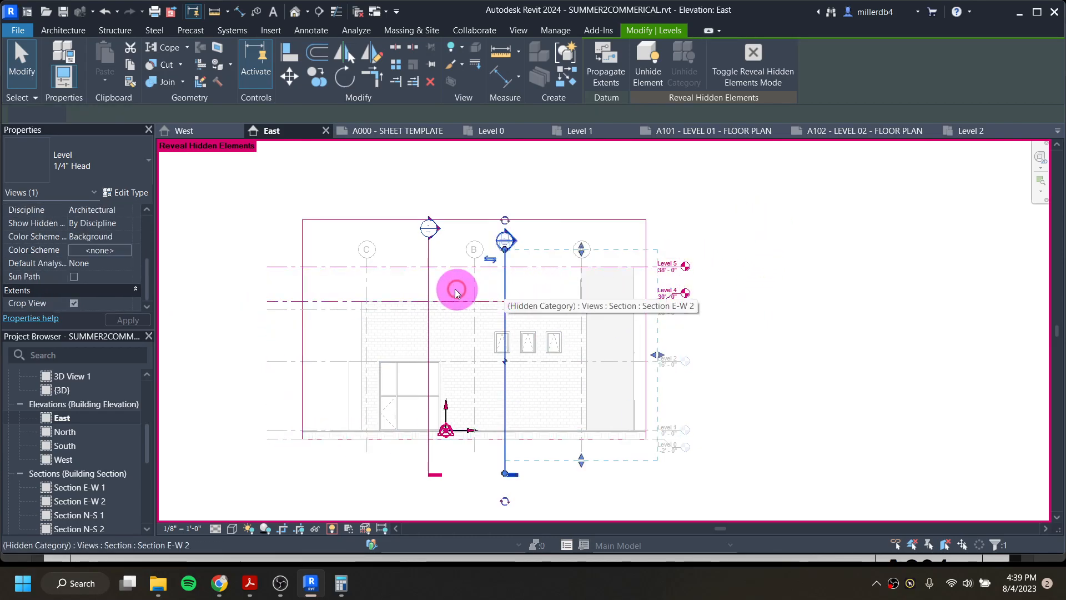
left_click(425, 286)
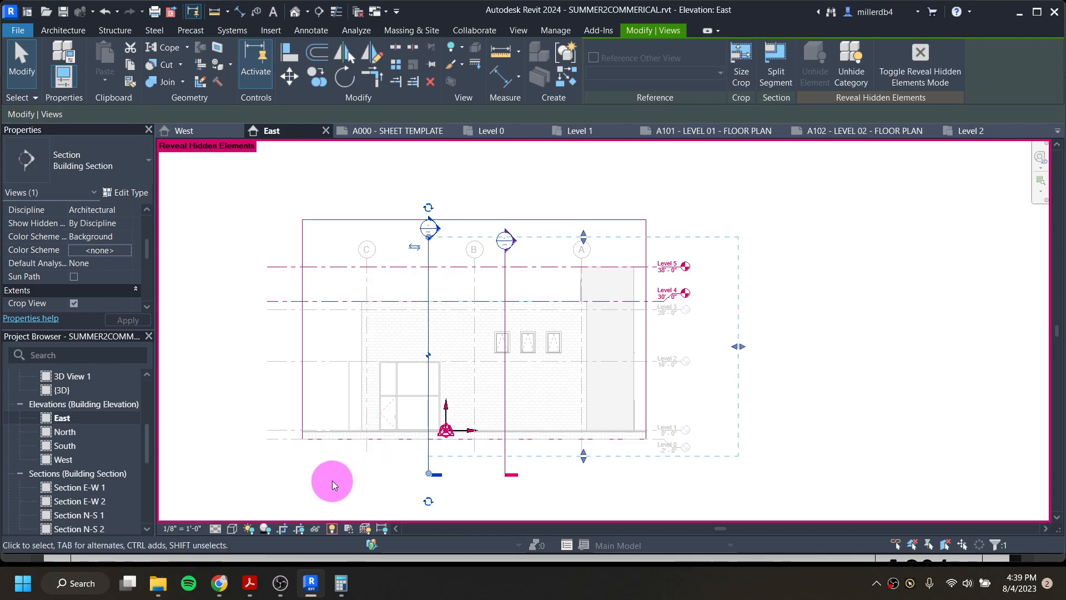
left_click(331, 531)
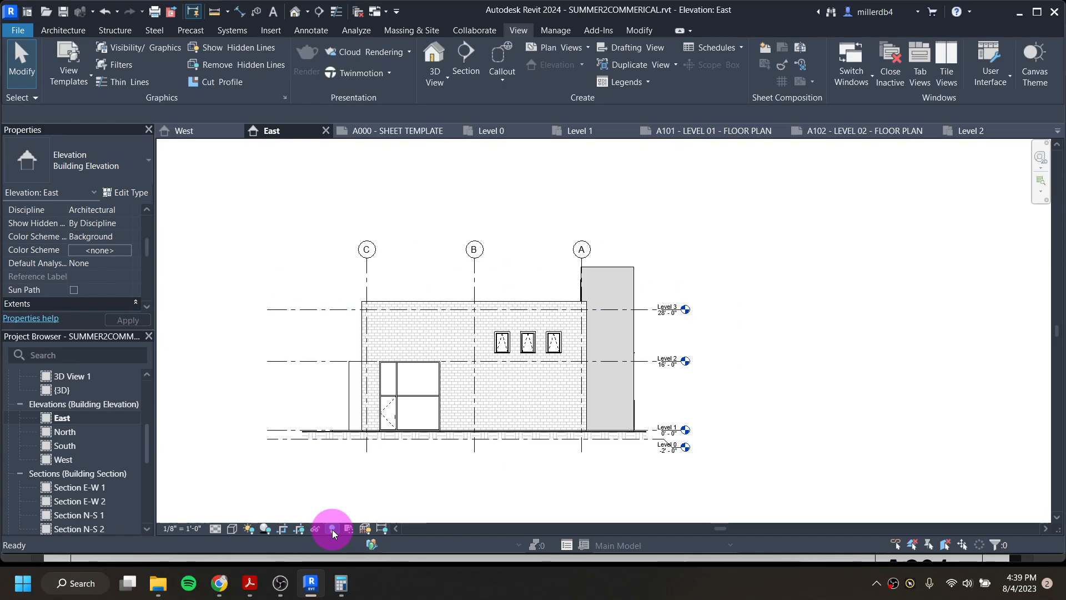
Show the crop region in the East elevation and set its model crop height to 8"
left_click(299, 529)
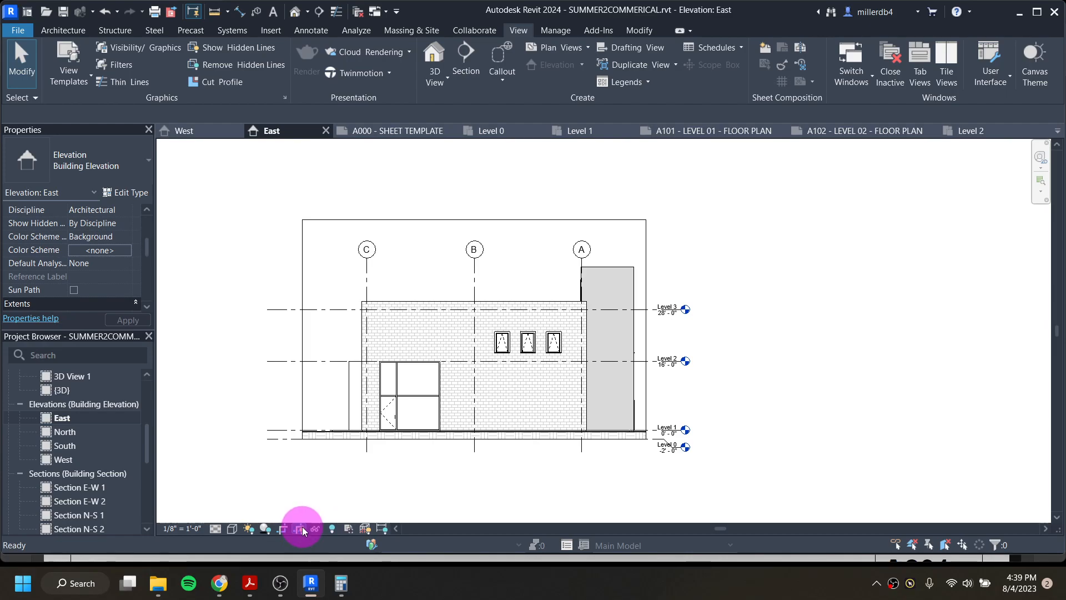
left_click(301, 231)
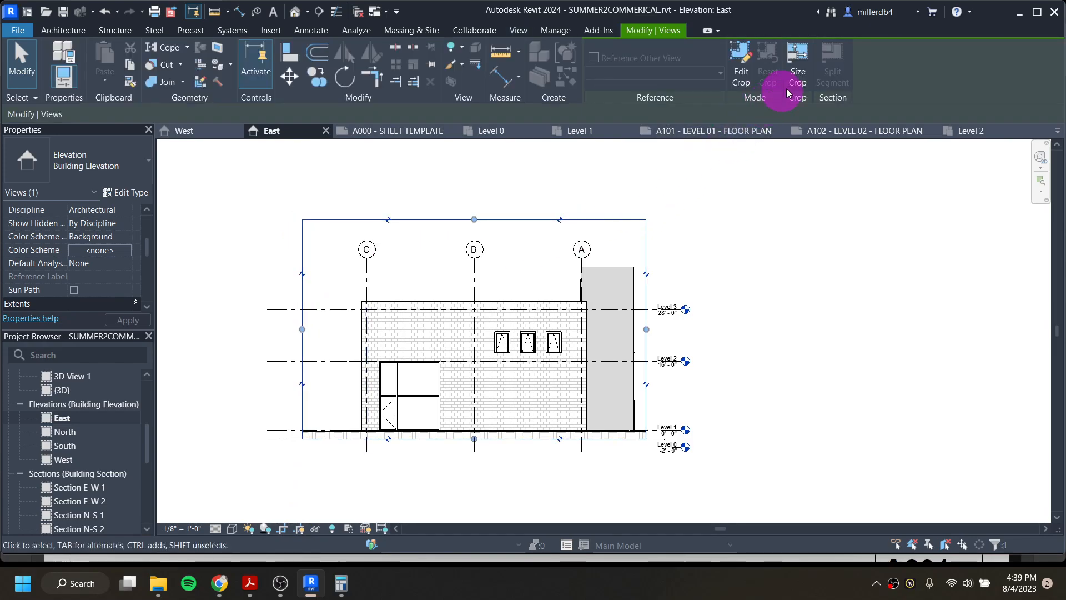
left_click(798, 61)
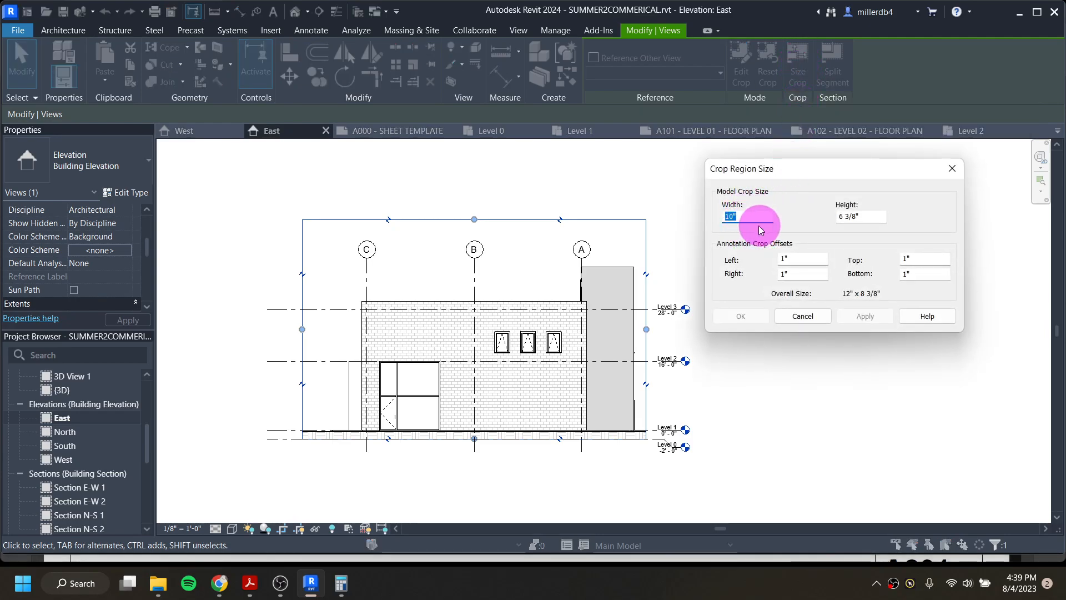
double_click(745, 216)
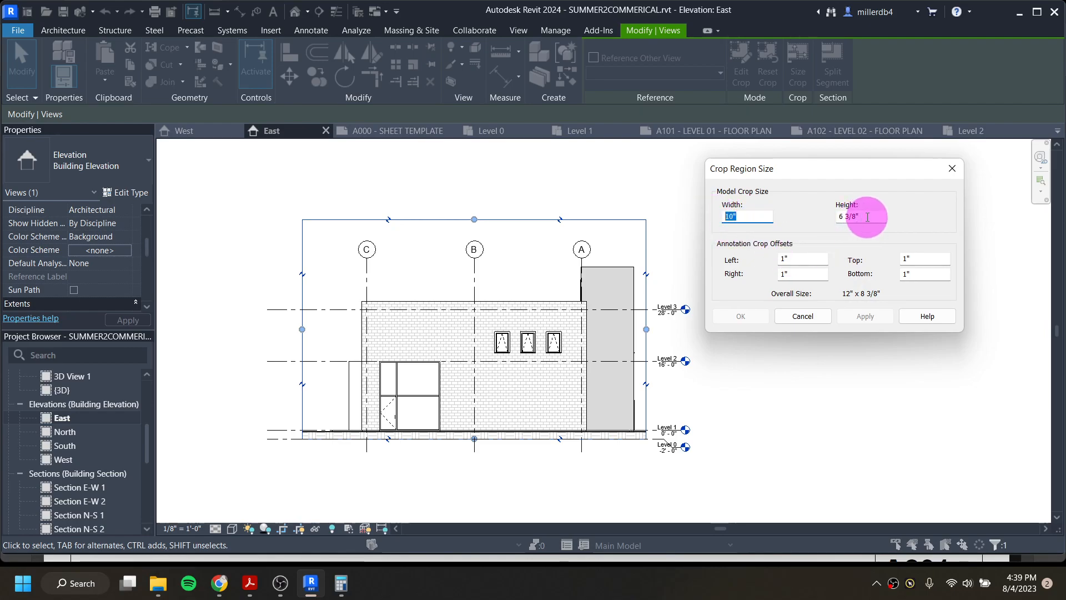
left_click_drag(868, 215, 837, 216)
type("8")
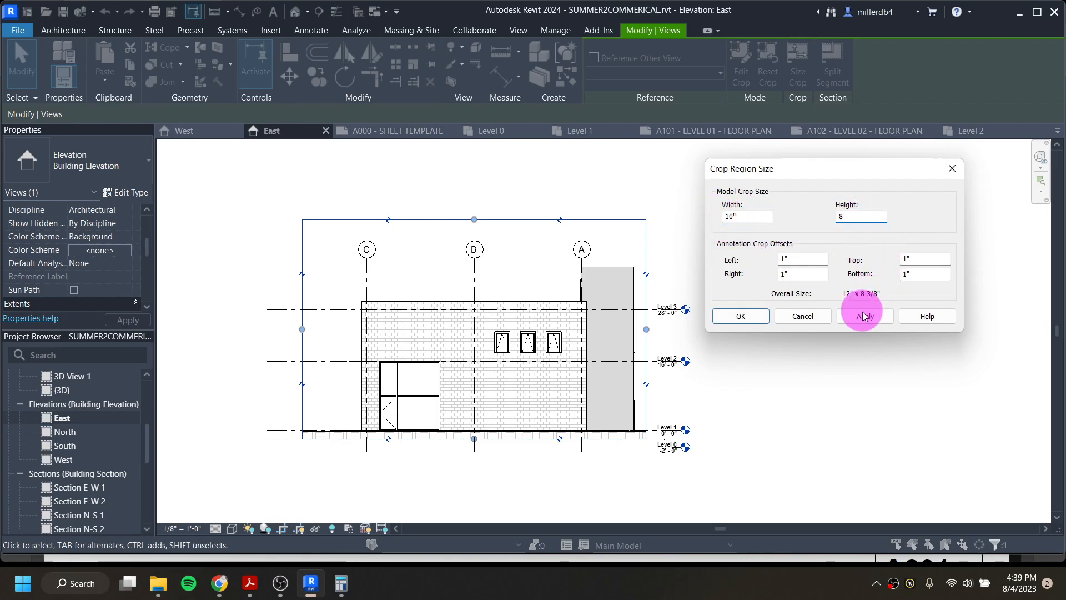
left_click(867, 317)
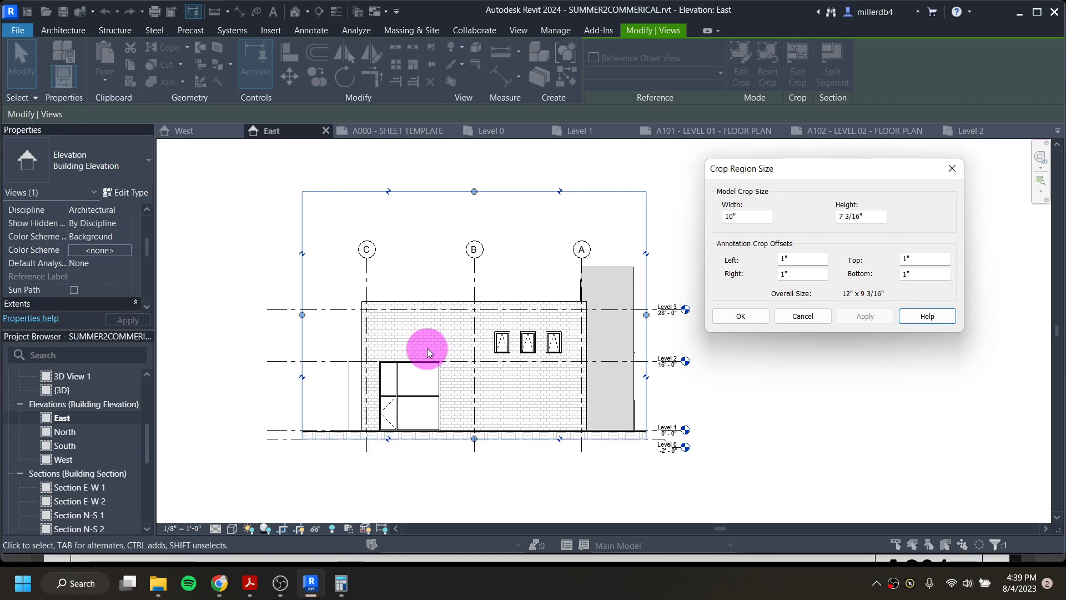
Try a crop width of 9" for the East elevation, then set it back to 10"
double_click(720, 215)
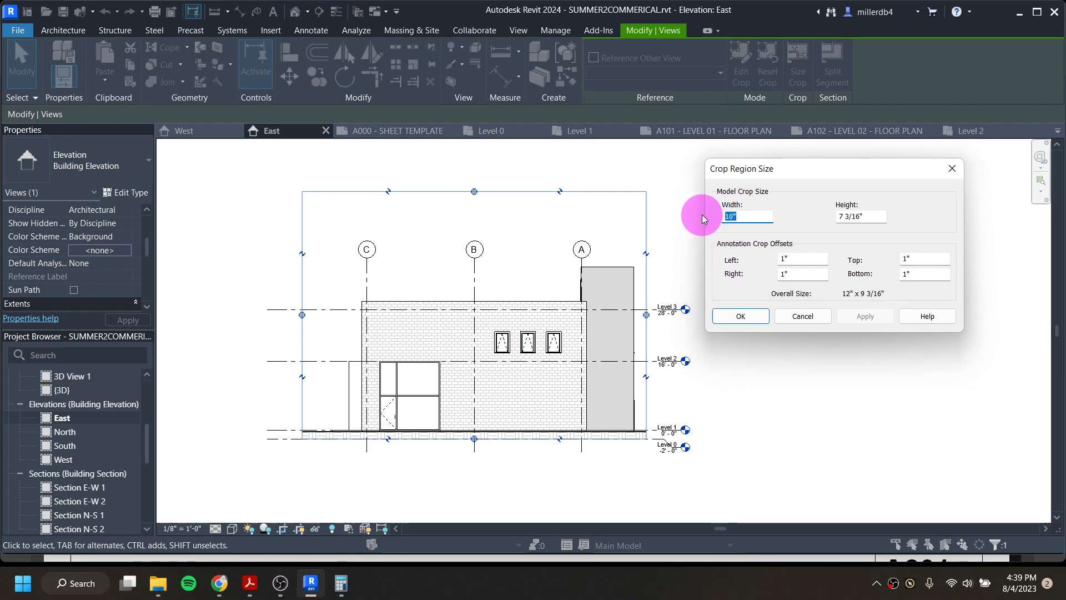
left_click(861, 319)
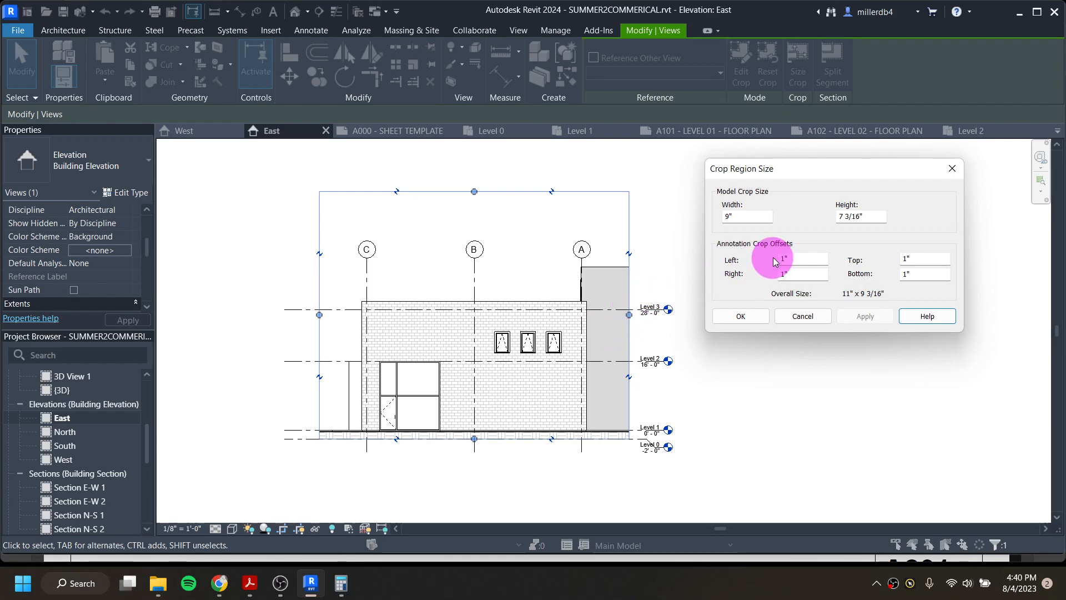
double_click(722, 215)
type("10")
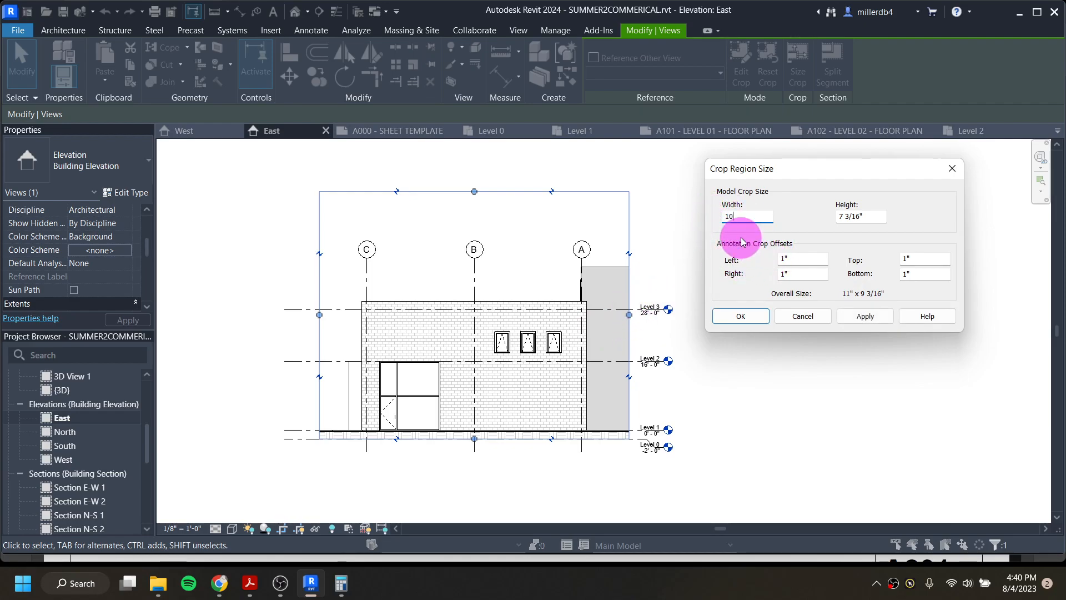
left_click(858, 318)
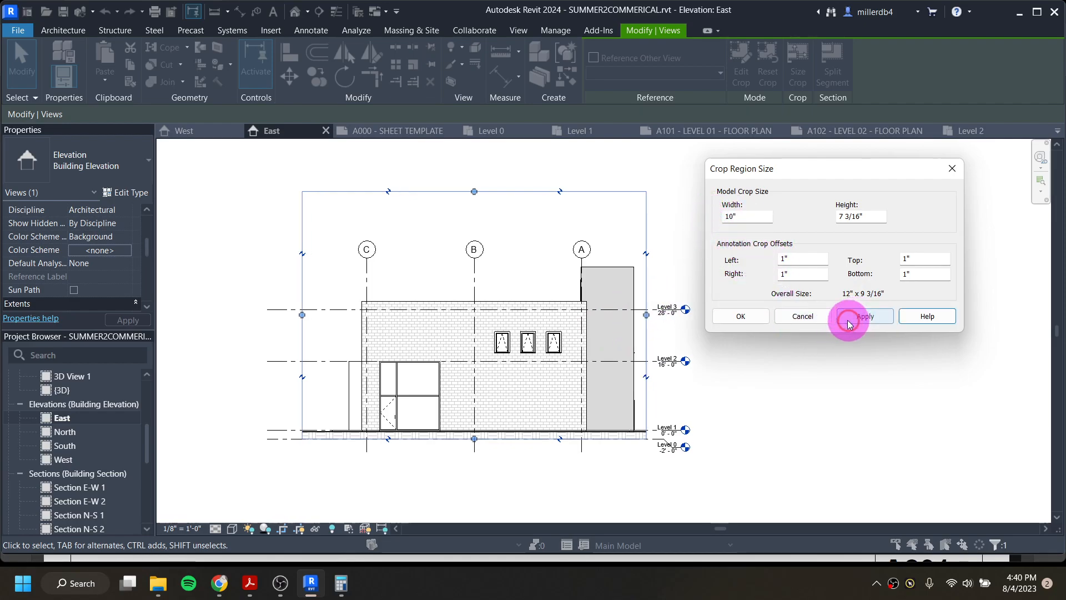
left_click(745, 318)
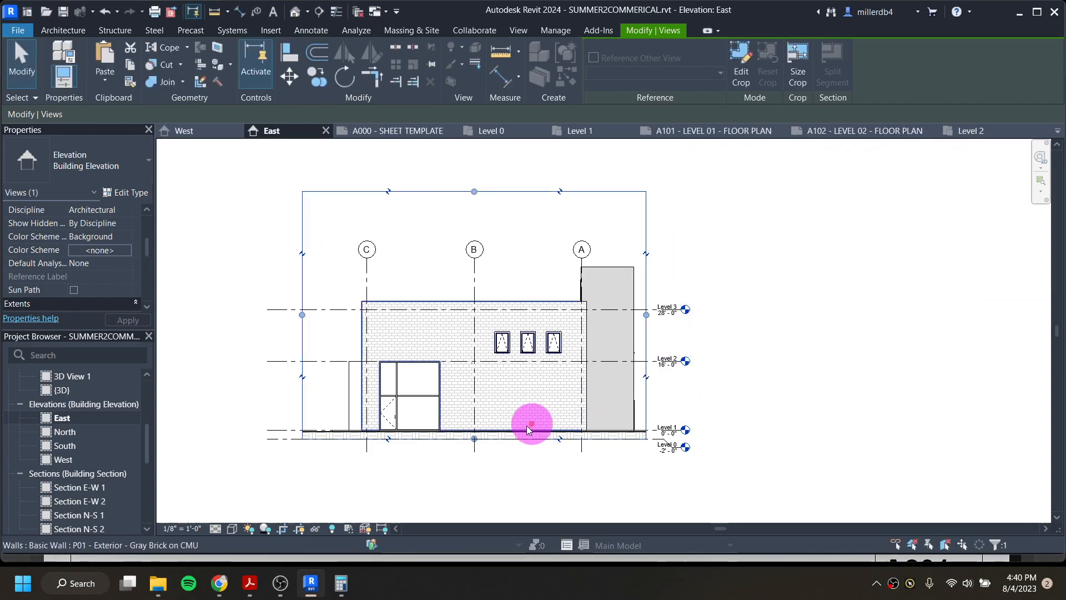
Align the bottom edge of the East elevation's crop region with the Level 0 line
left_click(475, 443)
mouse_move(475, 446)
left_mouse_down()
mouse_move(474, 468)
mouse_move(474, 439)
left_mouse_up()
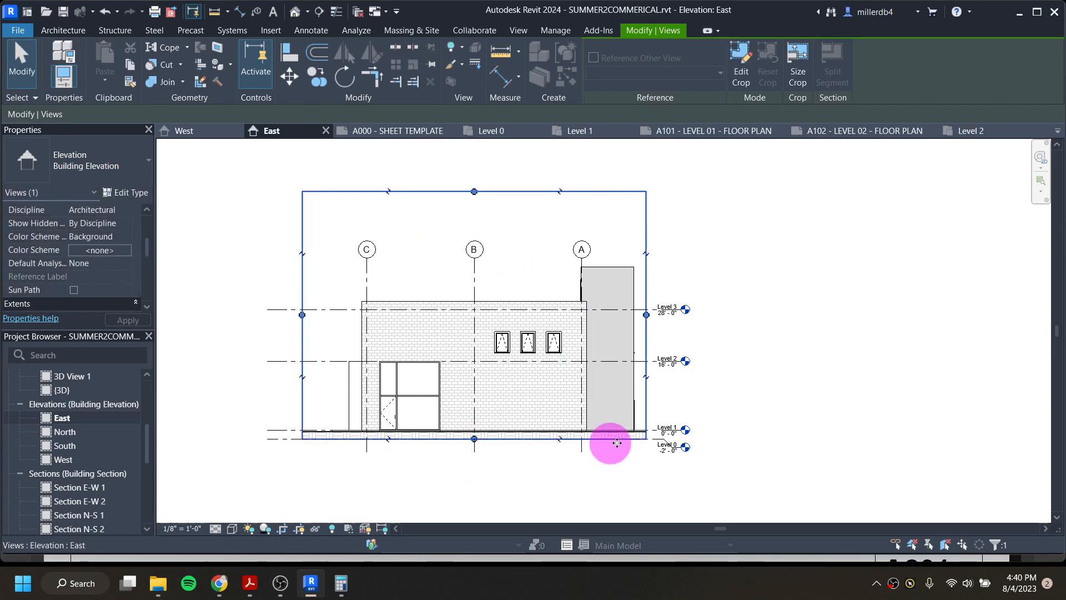
left_click(541, 461)
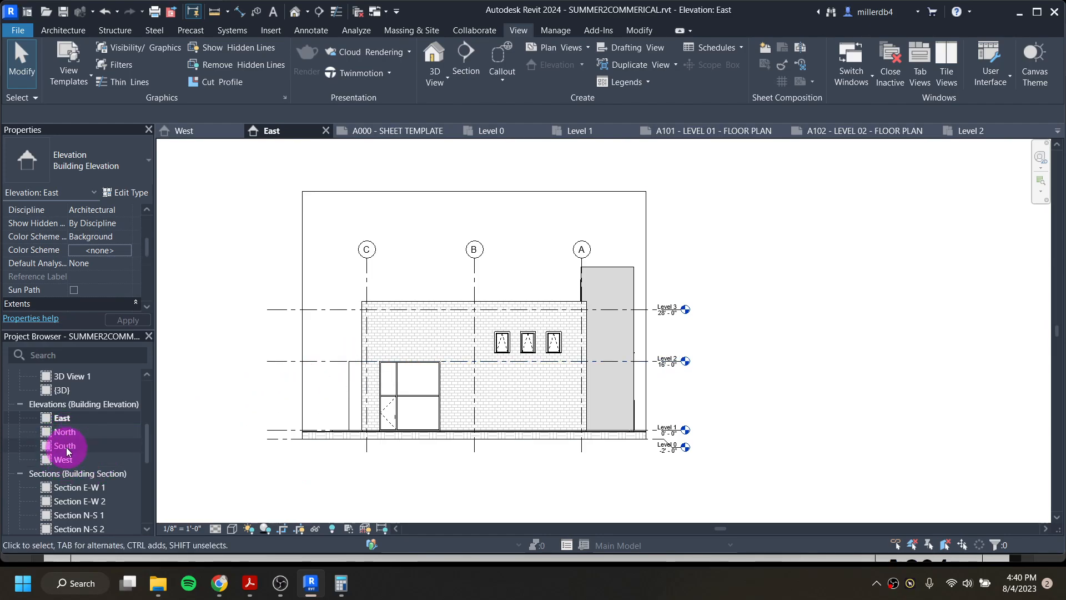
Open the North elevation and hide the Level 5 and Level 4 lines as individual elements in this view
double_click(63, 430)
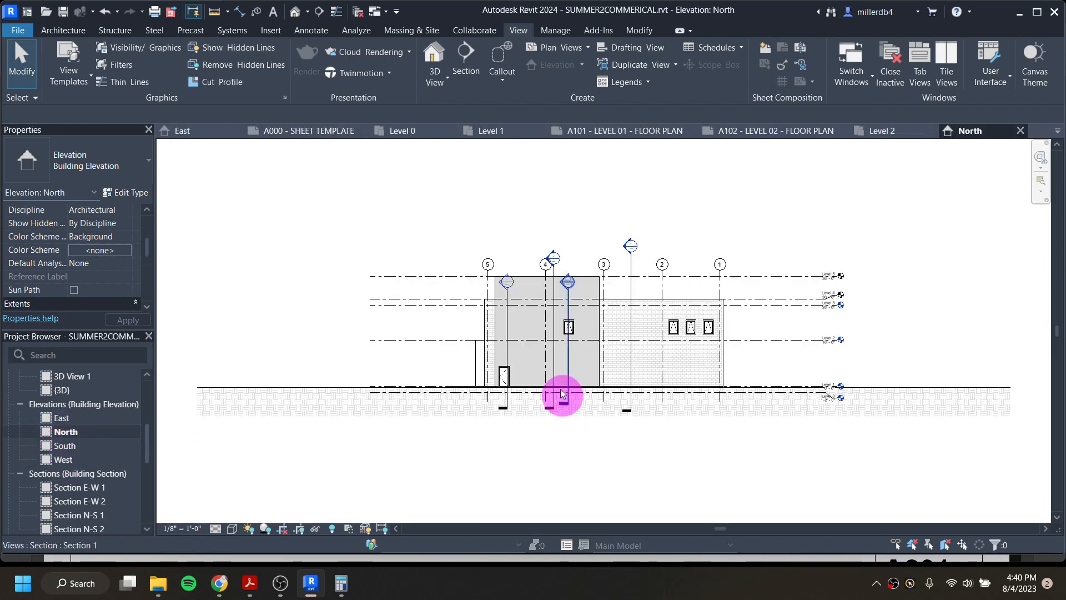
scroll(447, 285, "up", 2)
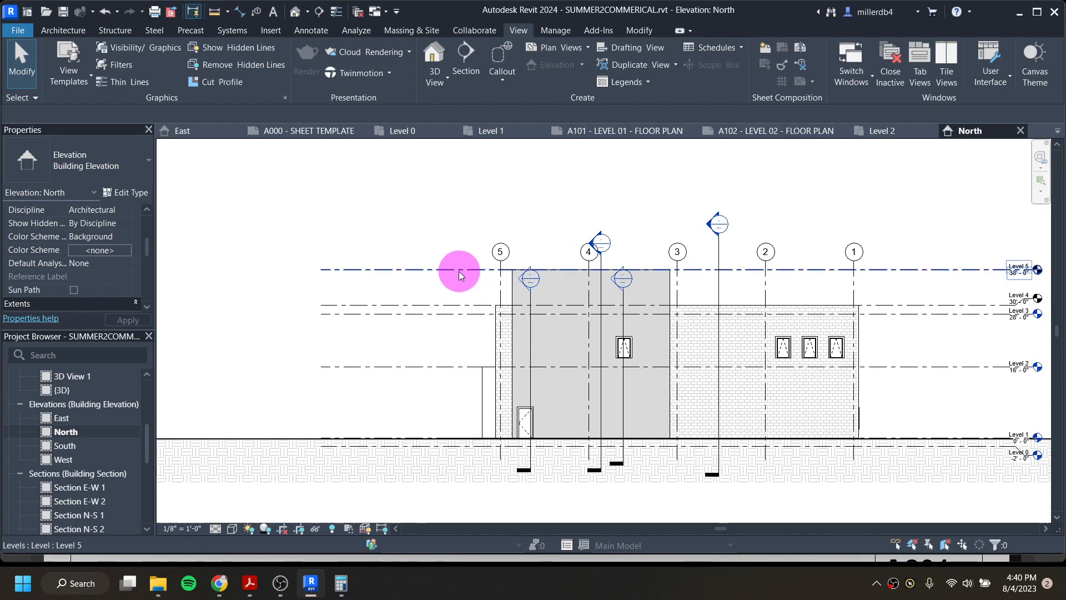
left_click(451, 270)
right_click(451, 274)
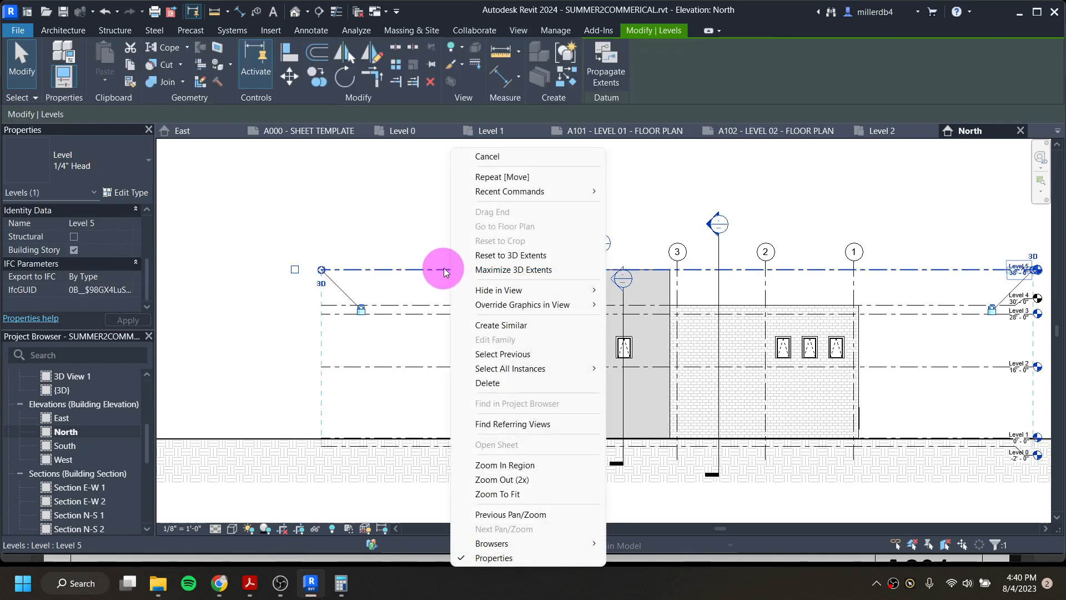
mouse_move(536, 290)
left_click(633, 289)
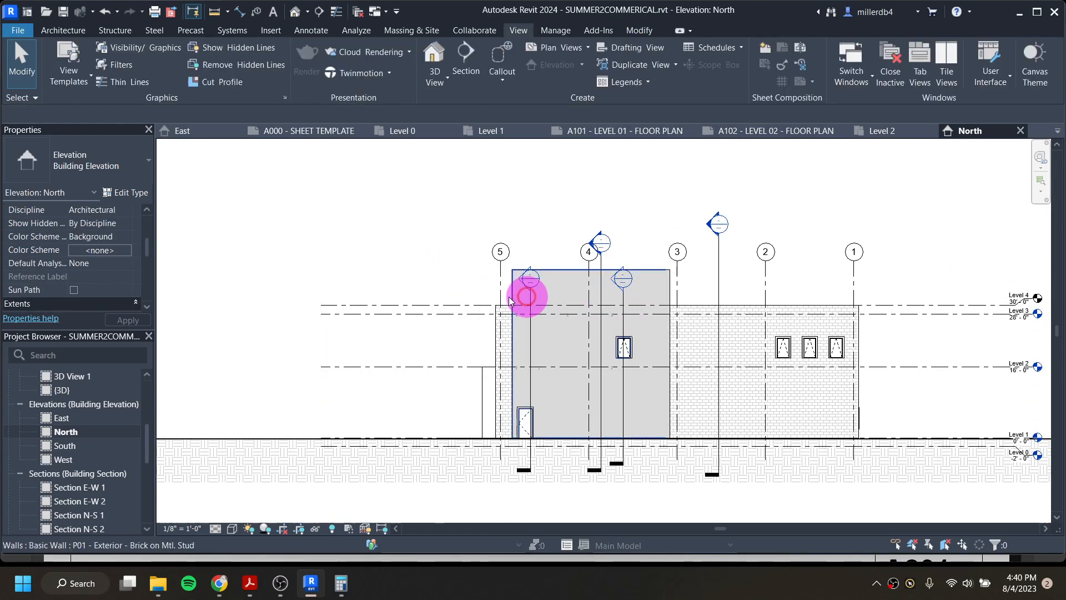
left_click(444, 304)
right_click(443, 304)
mouse_move(503, 290)
left_click(644, 290)
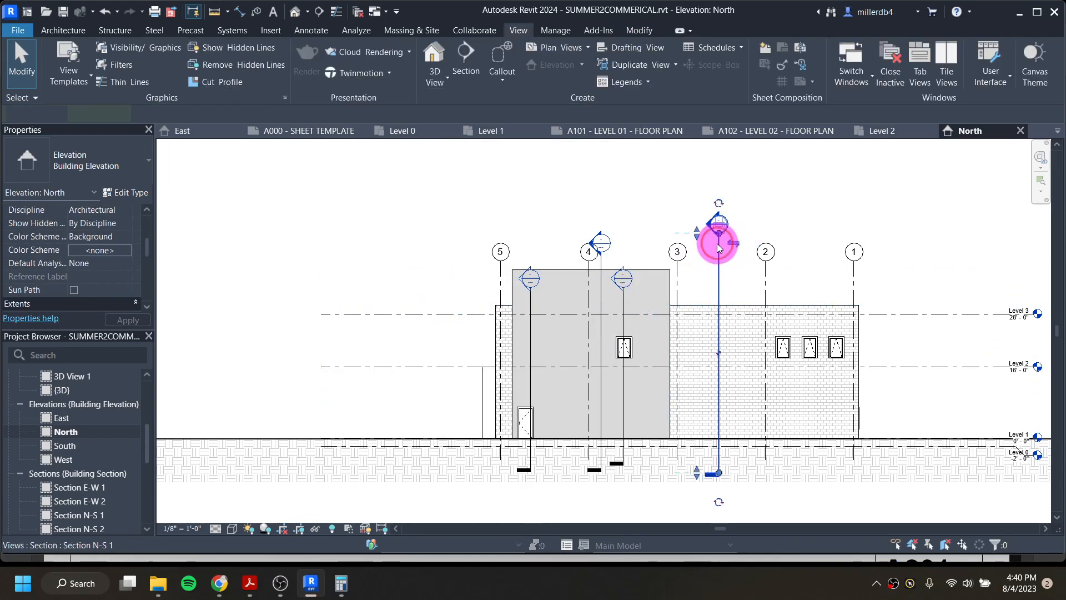
Hide the whole category of section markers in the North elevation
left_click(718, 248)
right_click(716, 243)
mouse_move(787, 295)
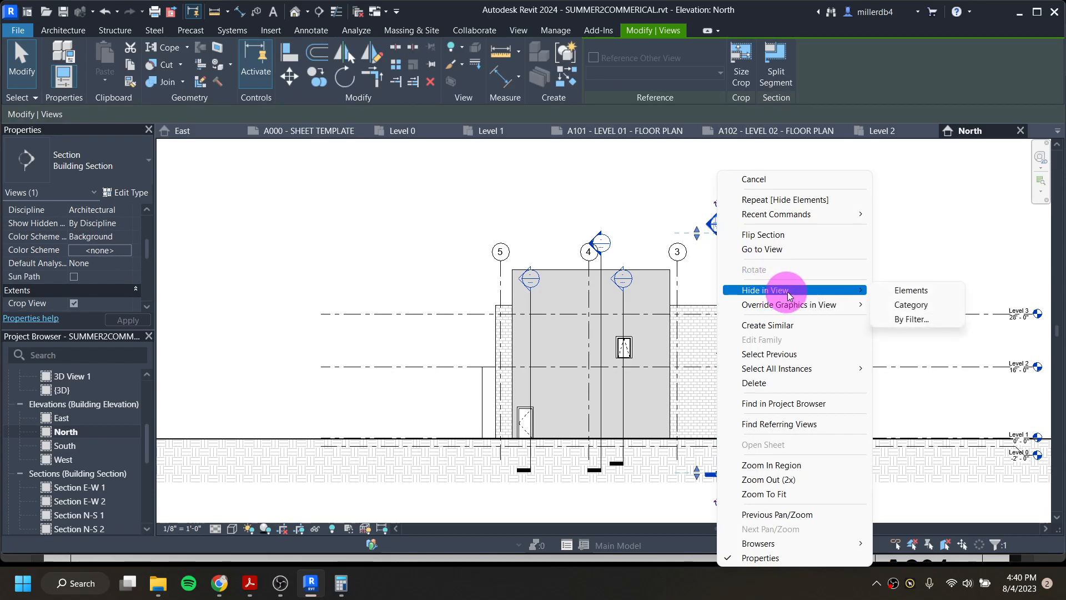
left_click(911, 305)
middle_click_drag(876, 297, 685, 311)
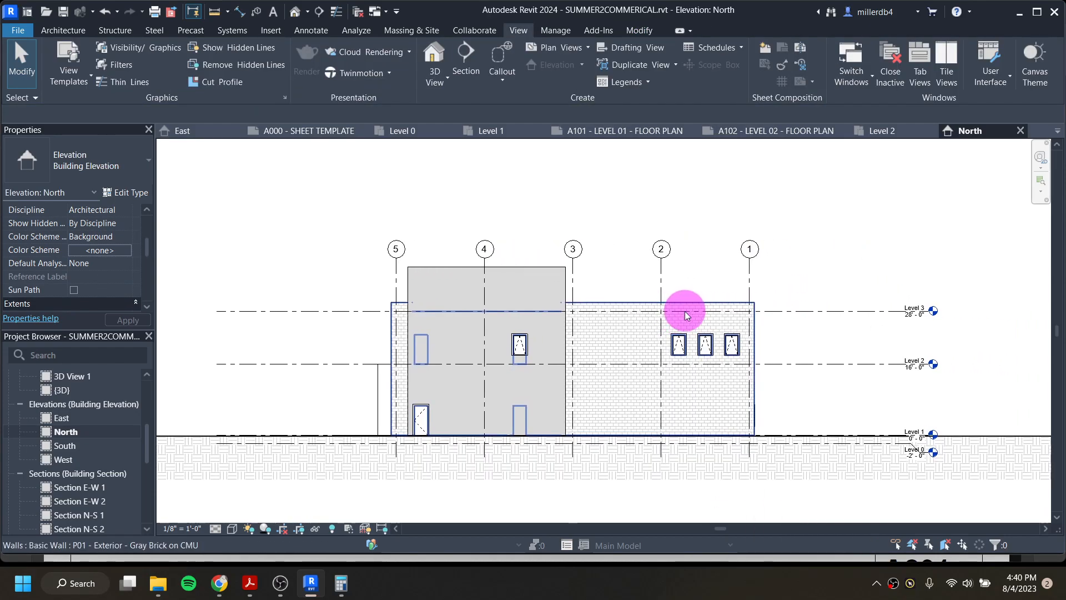
scroll(687, 312, "down", 1)
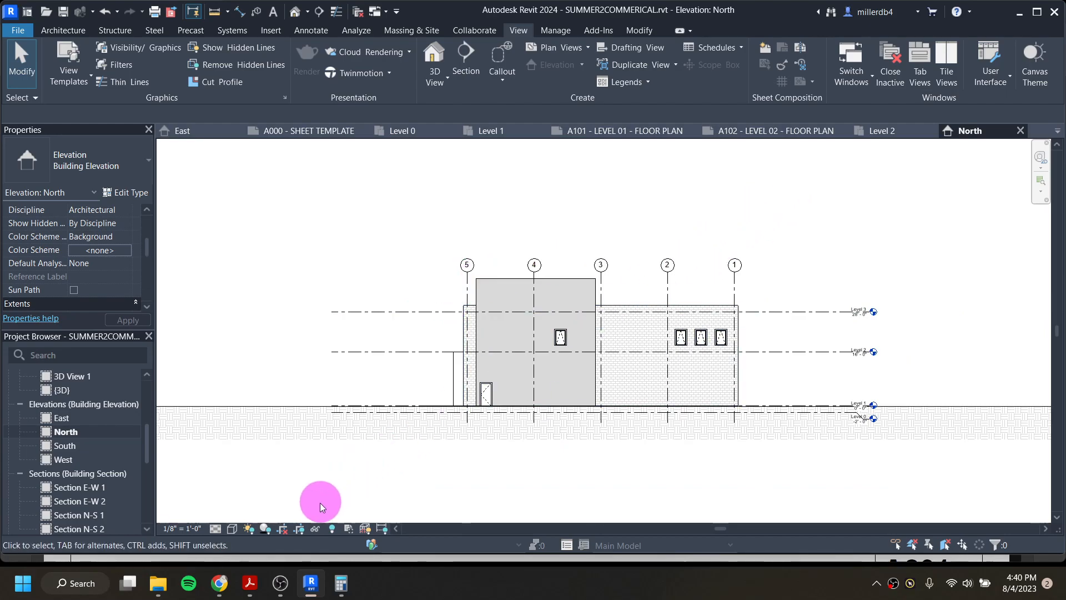
Show the North elevation's crop region and set its model crop size to 12" wide by 8" high
left_click(300, 529)
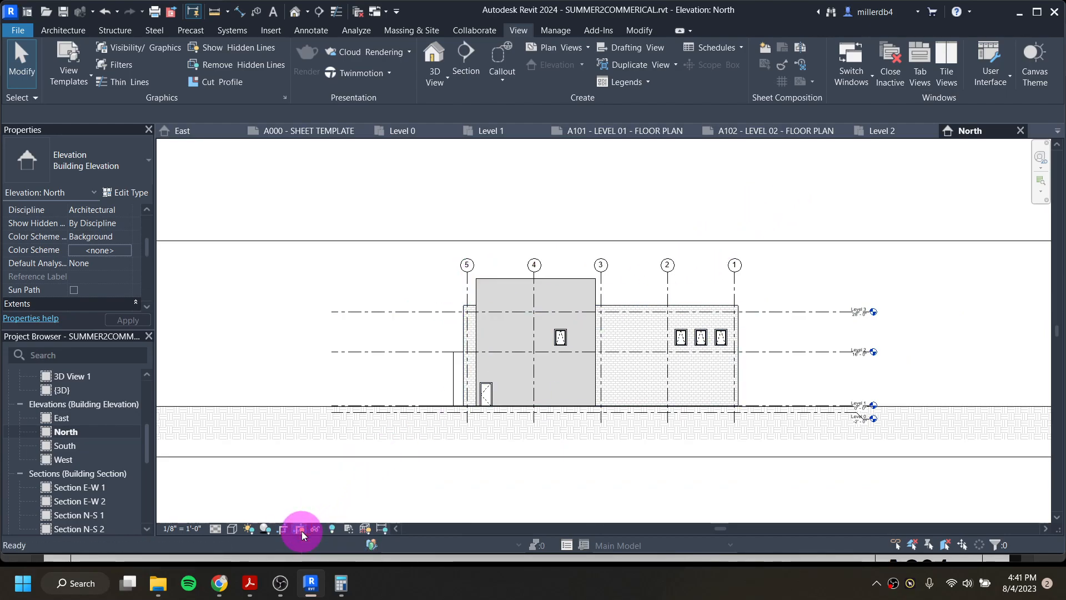
left_click(315, 458)
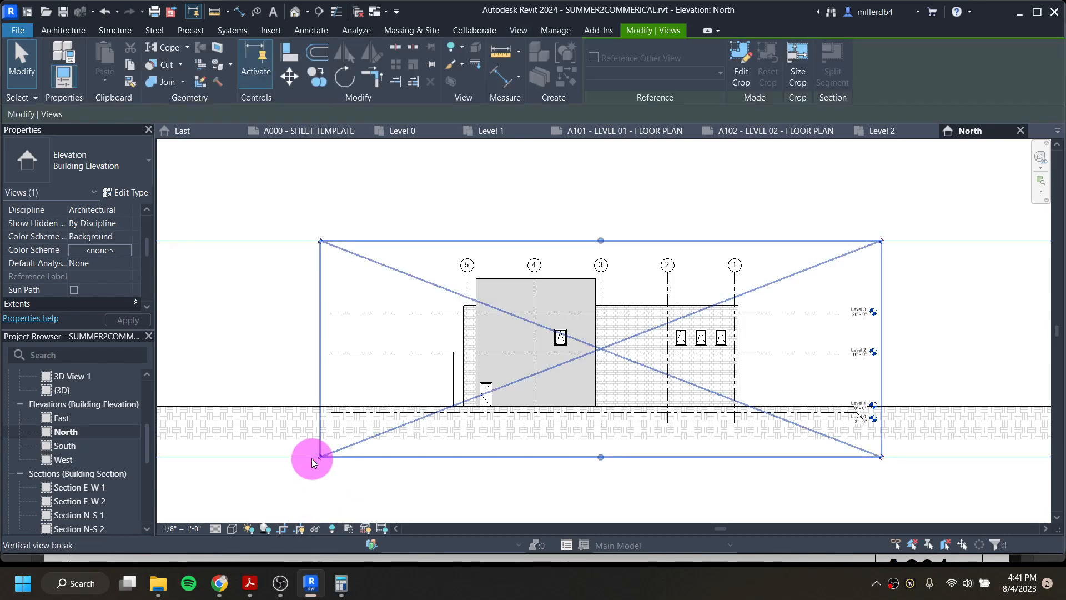
left_click(591, 446)
left_click(816, 137)
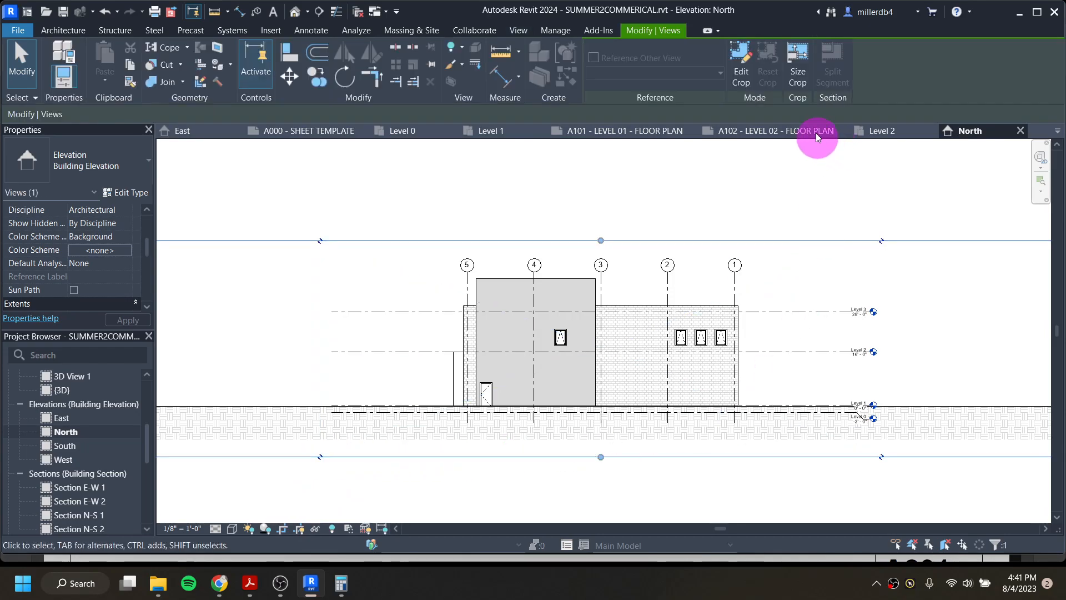
left_click(798, 72)
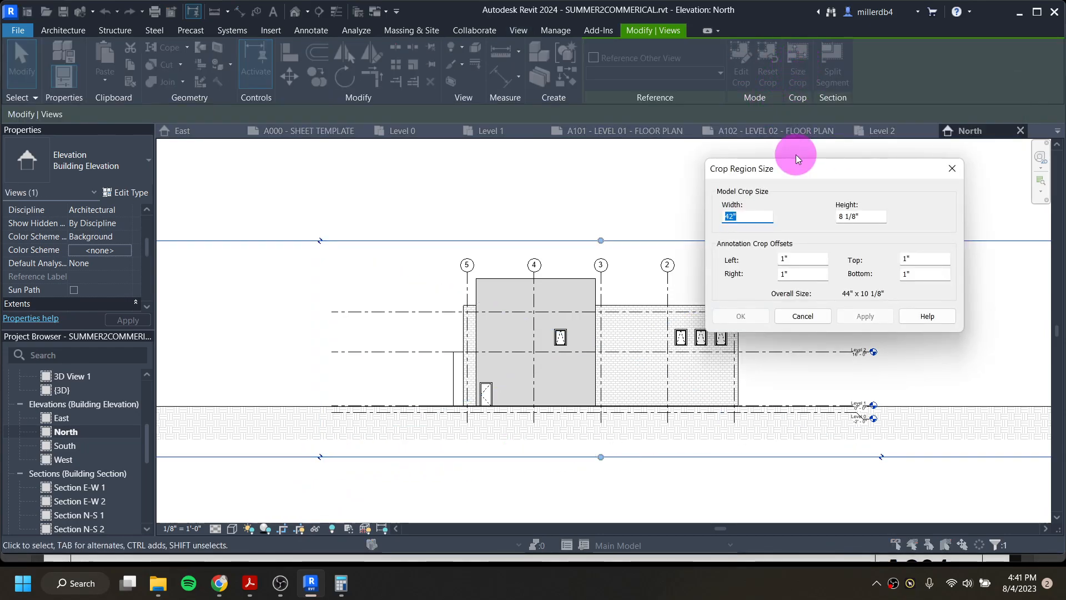
type("12")
left_click_drag(876, 217, 789, 218)
type("8")
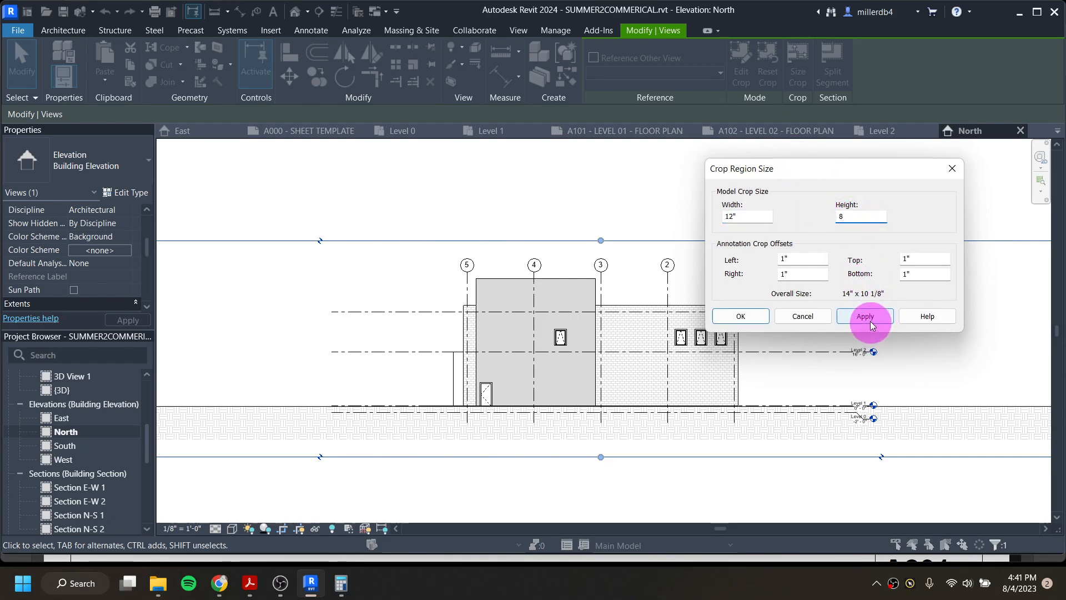
left_click(868, 318)
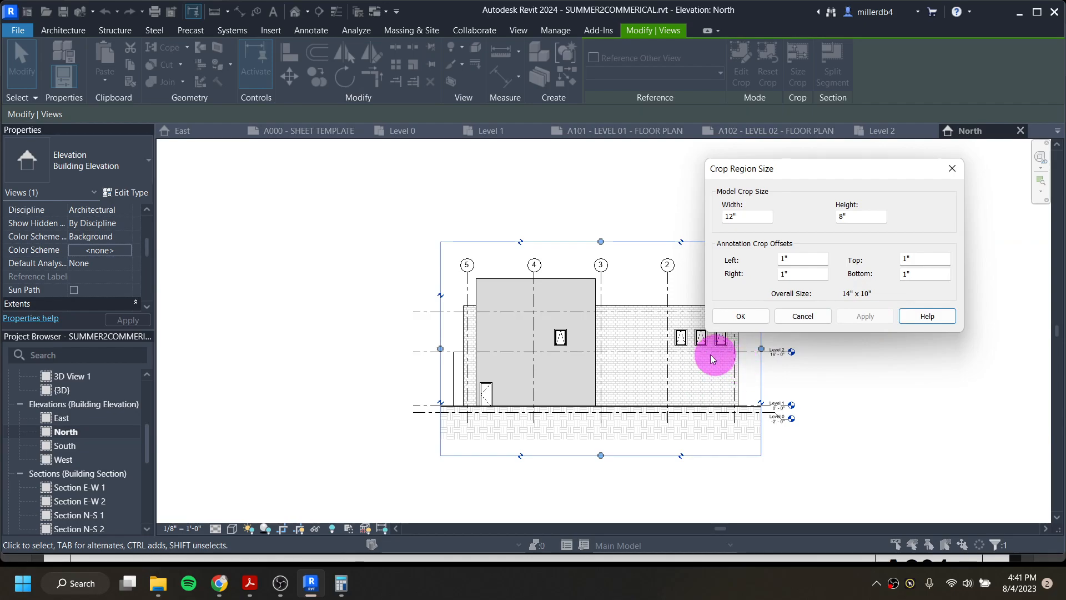
Try a crop width of 11" for the North elevation, then set it back to 12"
double_click(759, 217)
type("11")
left_click(861, 316)
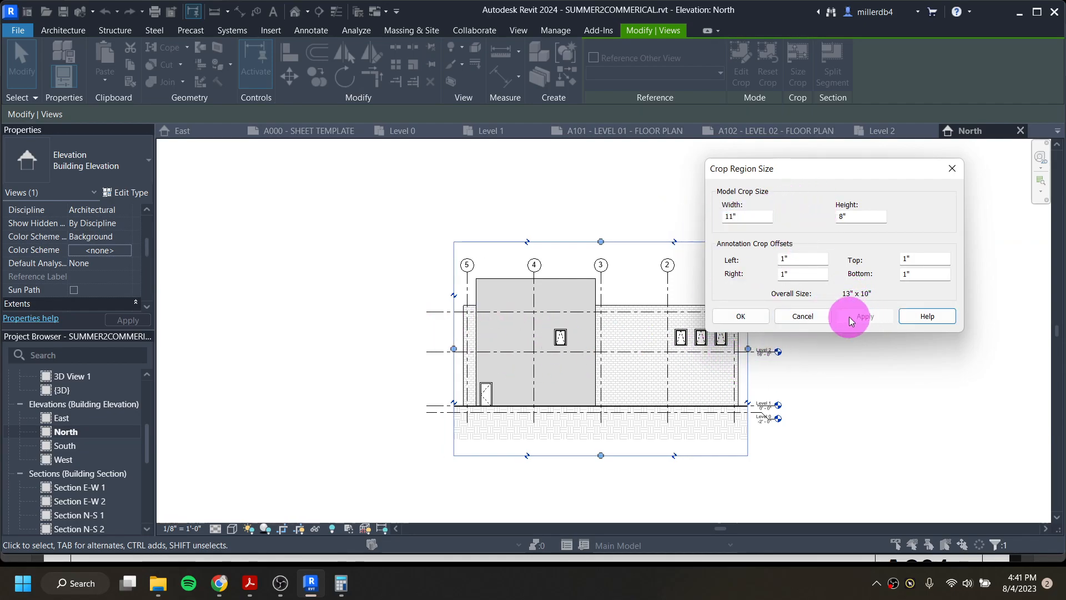
double_click(755, 219)
type("12")
left_click(740, 212)
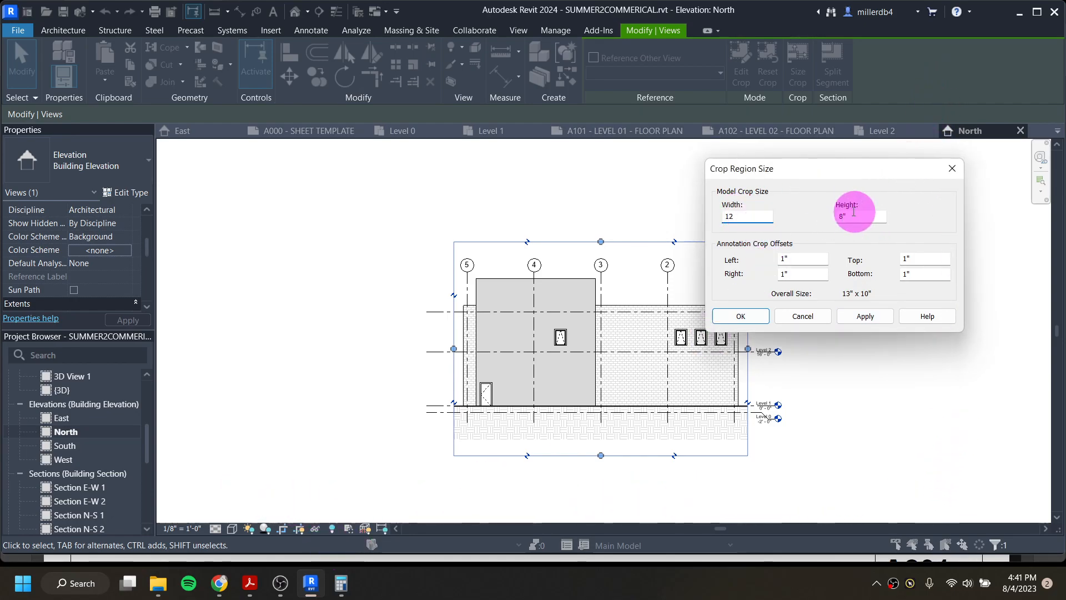
left_click(753, 320)
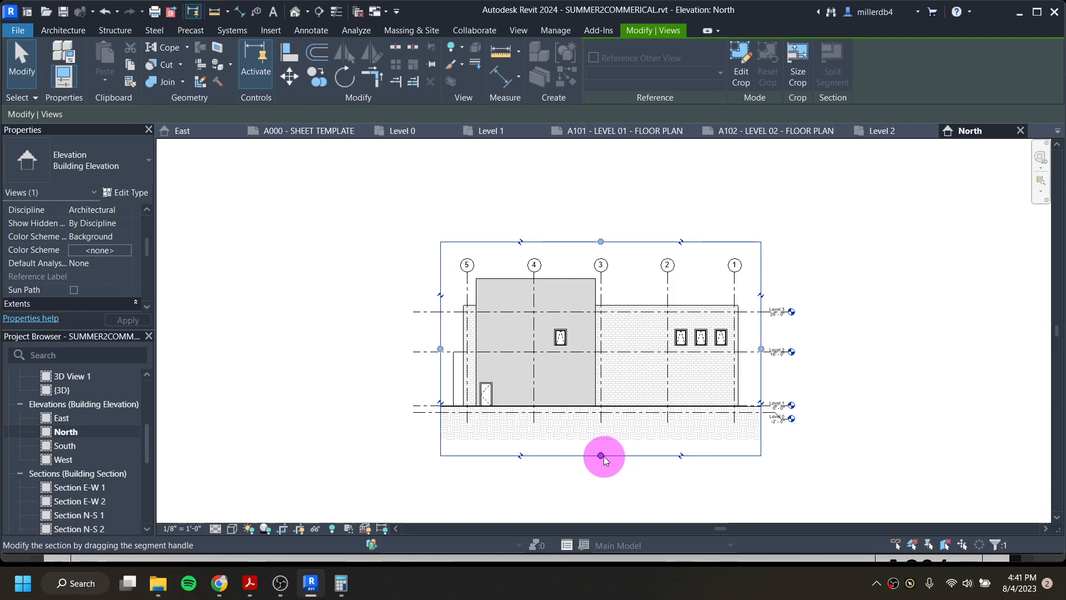
Raise the bottom edge of the North elevation's crop region to the Level 0 line
left_click_drag(602, 457, 602, 415)
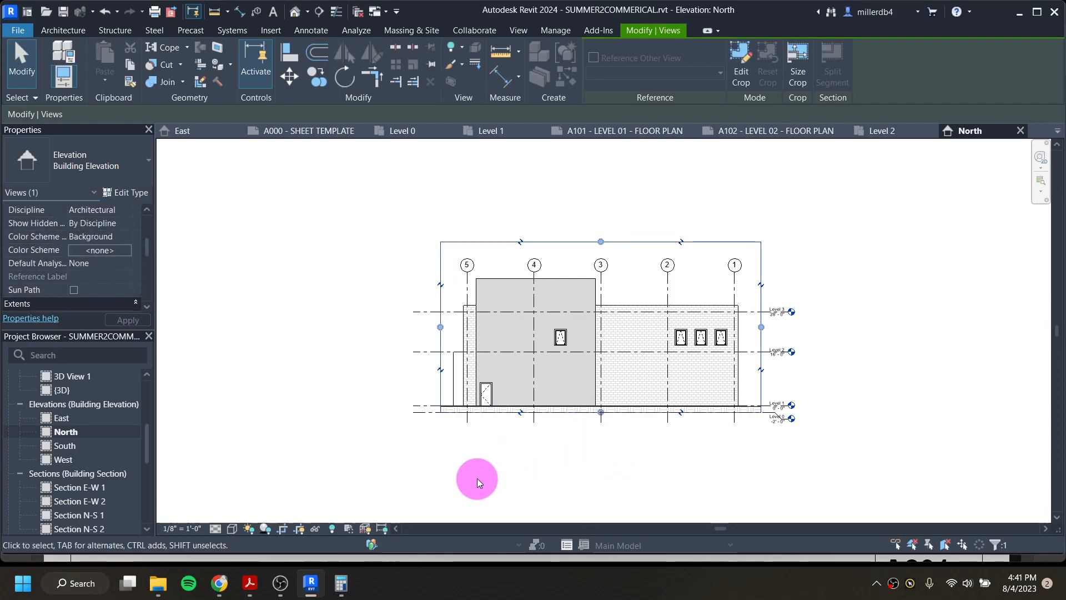
left_click(447, 475)
scroll(438, 467, "up", 1)
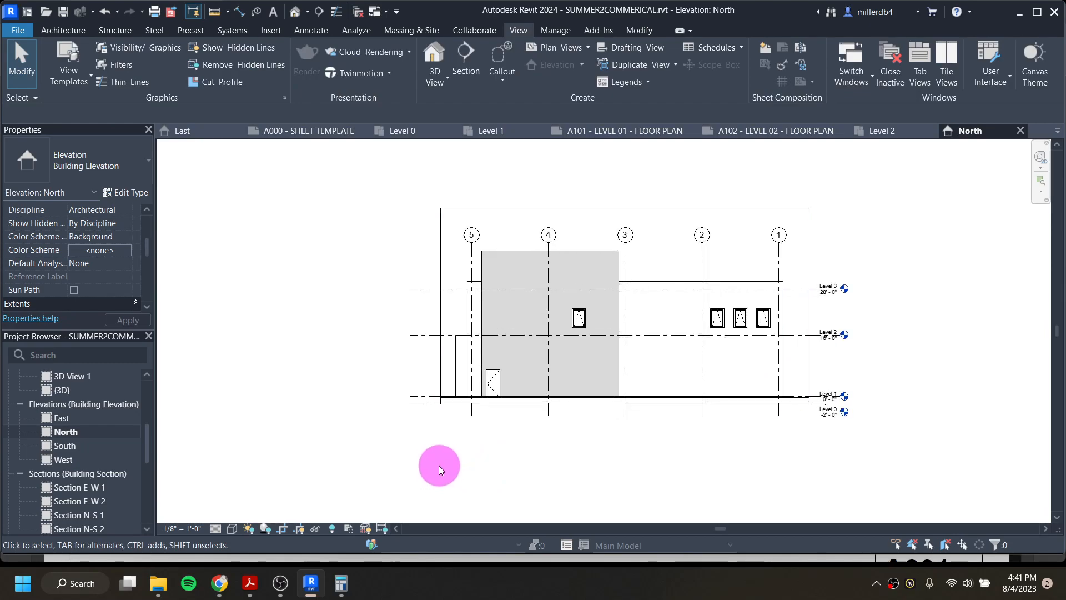
Open the South elevation and hide the whole category of section markers in it
double_click(72, 447)
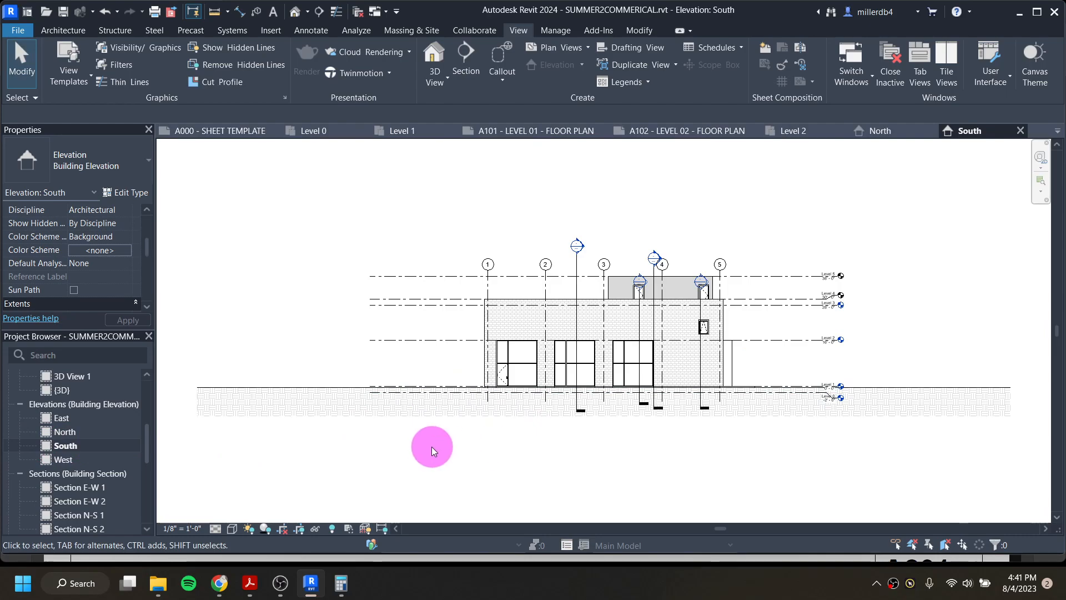
middle_click_drag(376, 461, 322, 474)
left_click(522, 278)
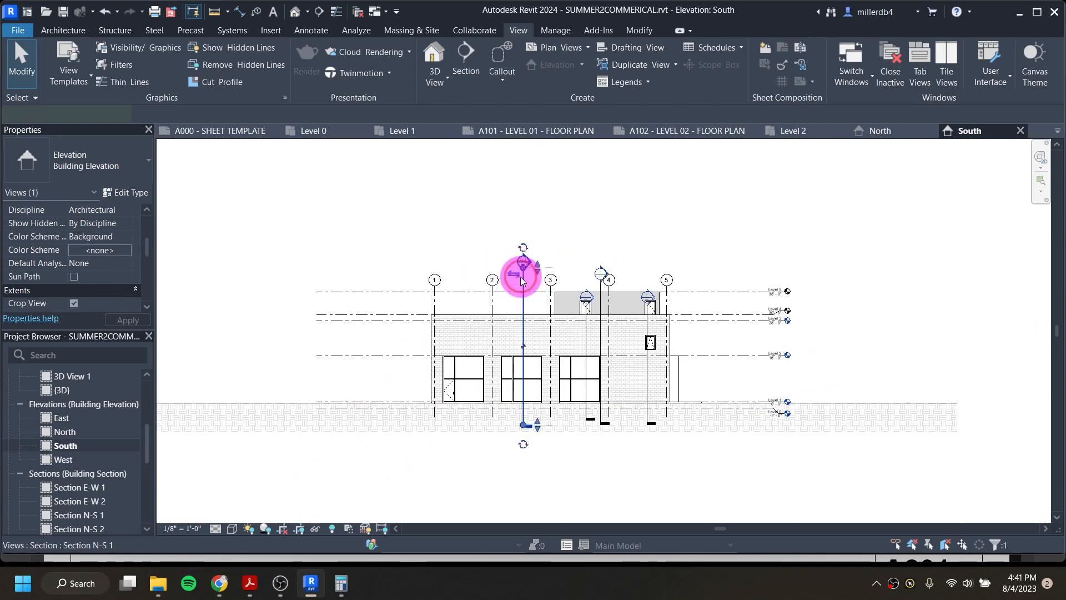
right_click(522, 279)
mouse_move(552, 289)
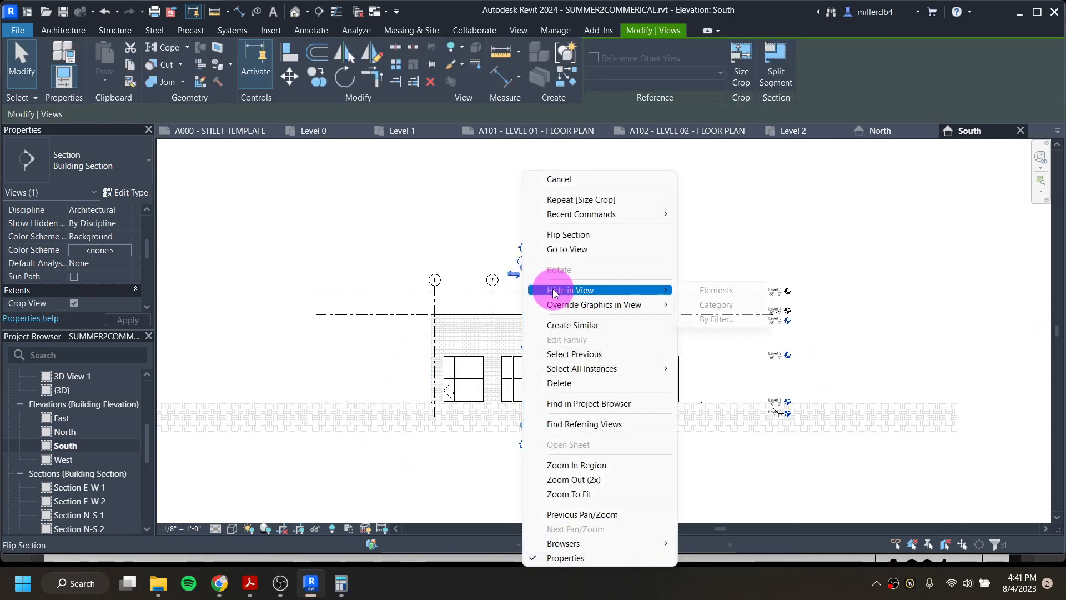
left_click(713, 314)
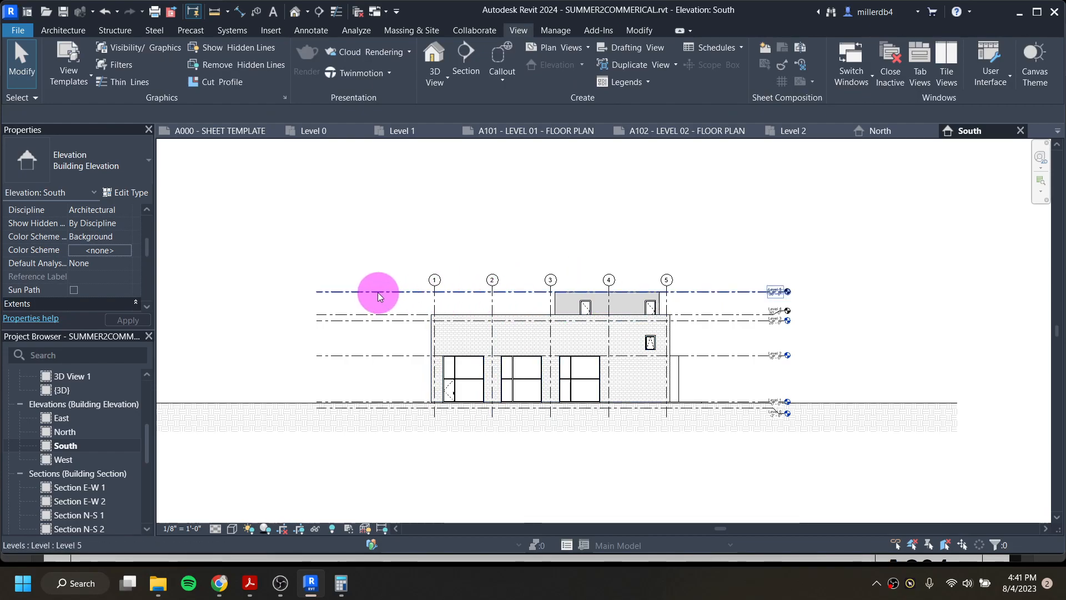
Try hiding the whole category of levels in the South elevation, then undo it
left_click(379, 296)
right_click(380, 292)
mouse_move(394, 291)
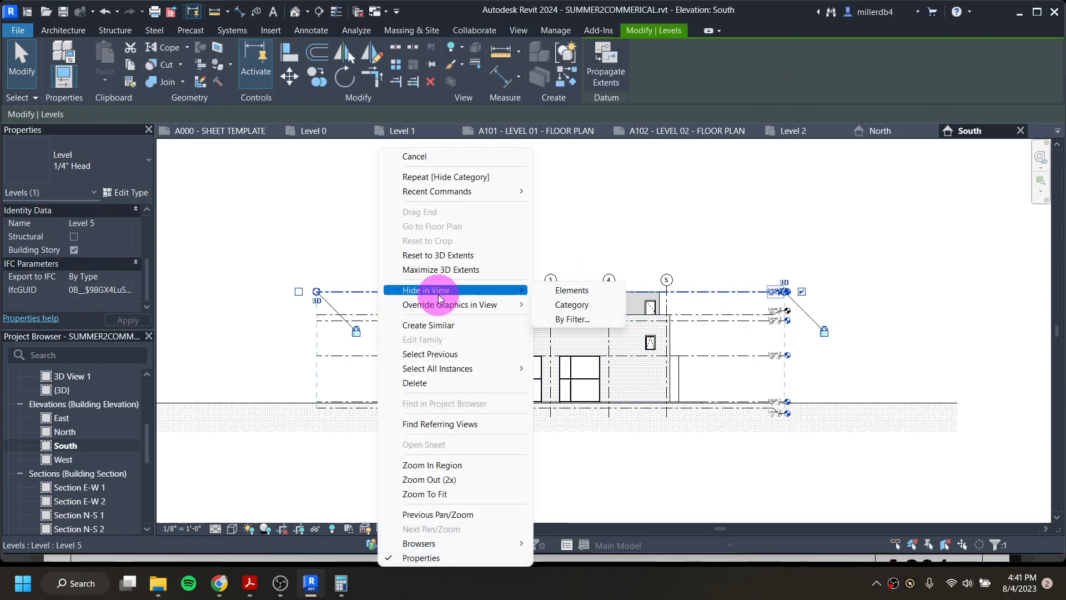
left_click(564, 306)
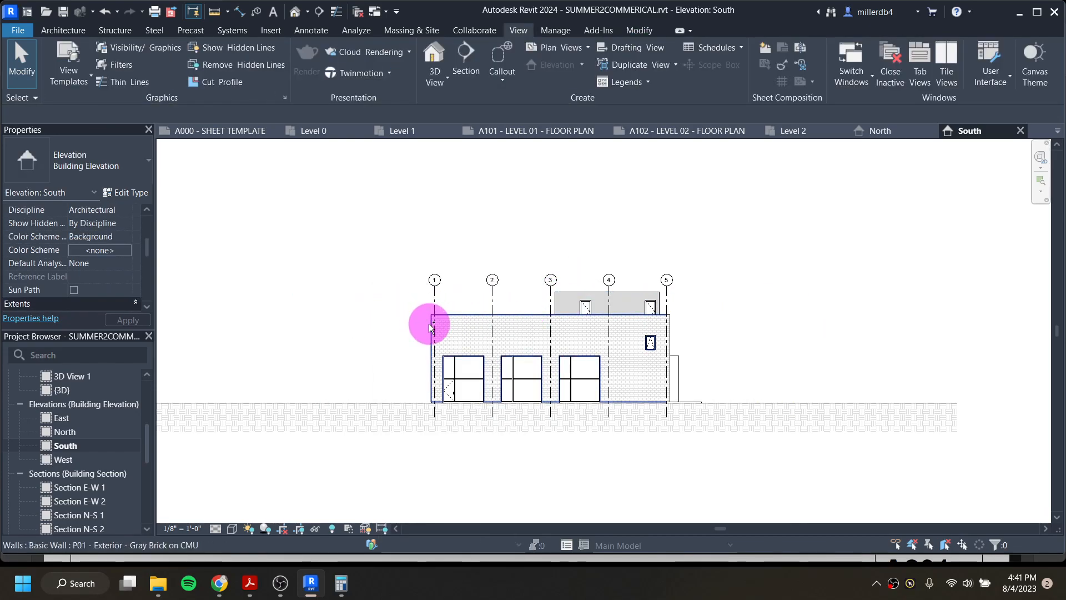
key("ctrl+z")
Hide only the Level 5 and Level 4 lines as individual elements in the South elevation
left_click(383, 294)
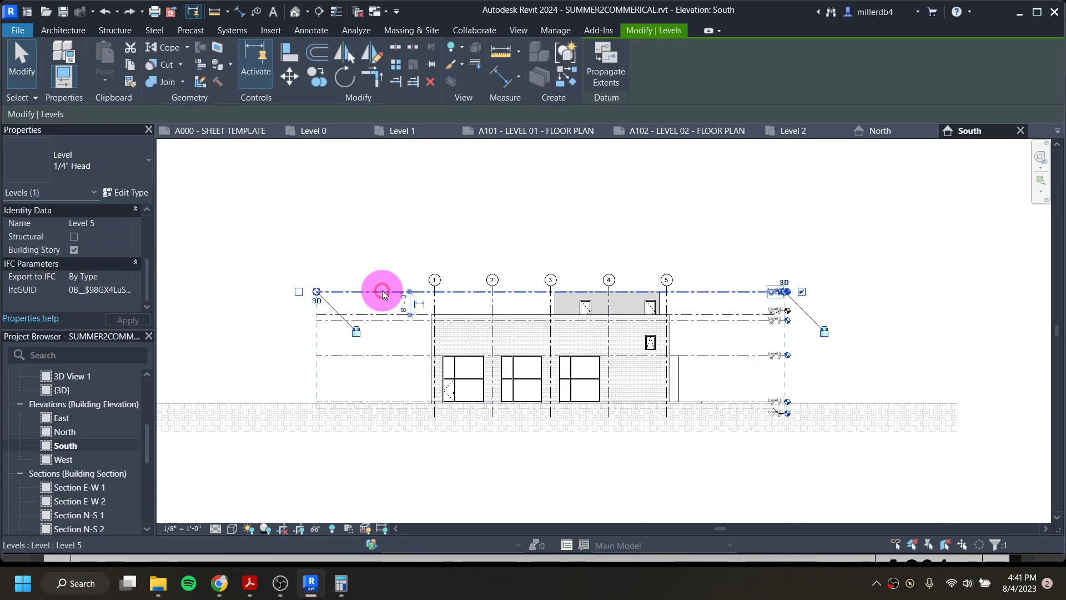
right_click(383, 293)
mouse_move(411, 290)
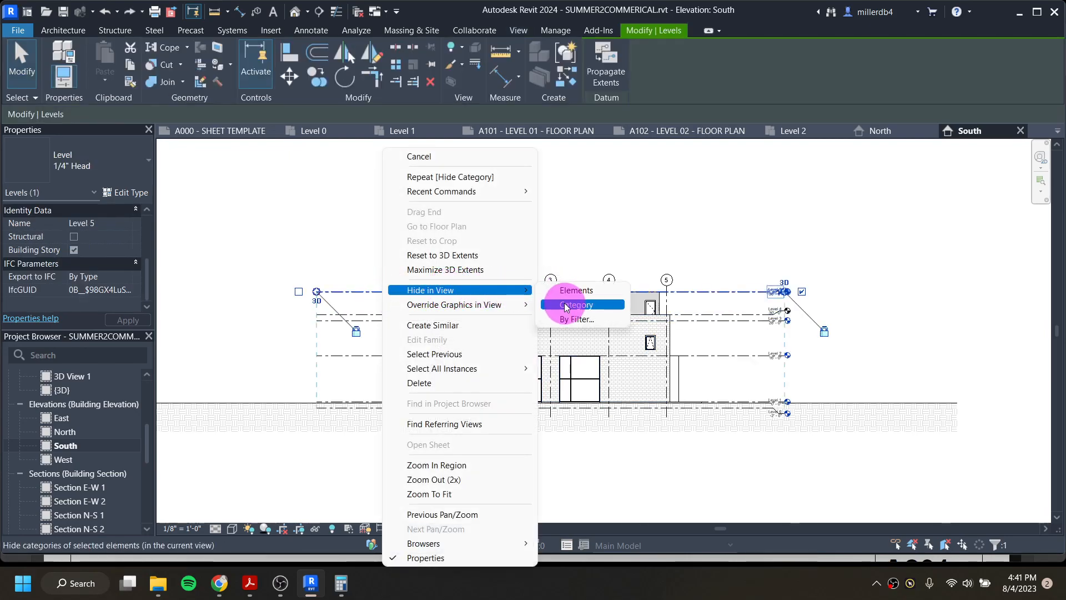
left_click(552, 291)
left_click(375, 315)
right_click(376, 315)
mouse_move(492, 288)
left_click(558, 287)
Show the South elevation's crop region and set its model crop size to 12" wide by 8" high
scroll(557, 284, "up", 3)
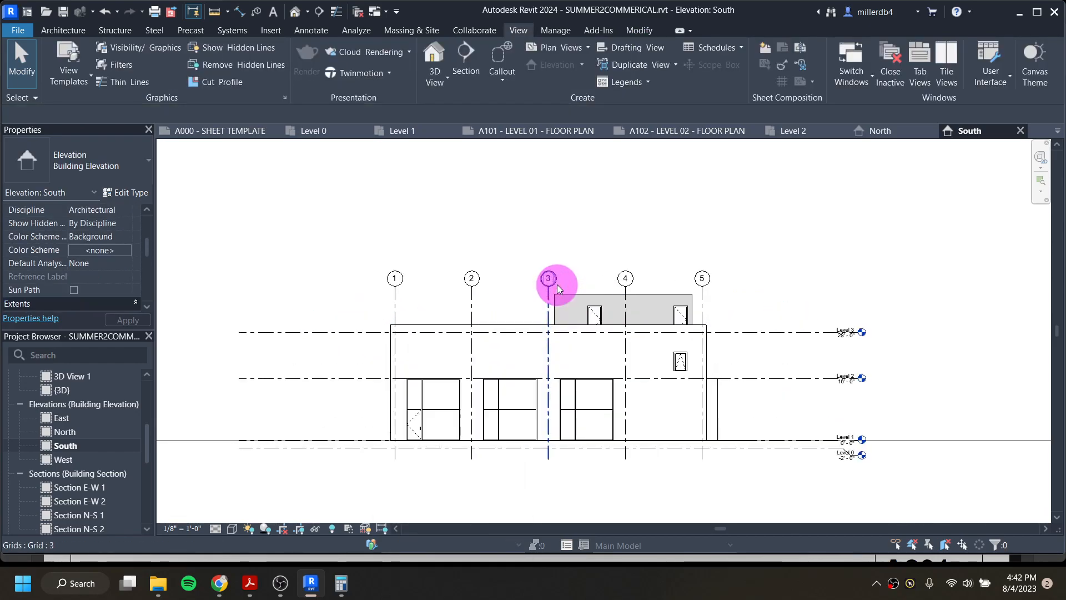
scroll(450, 363, "down", 1)
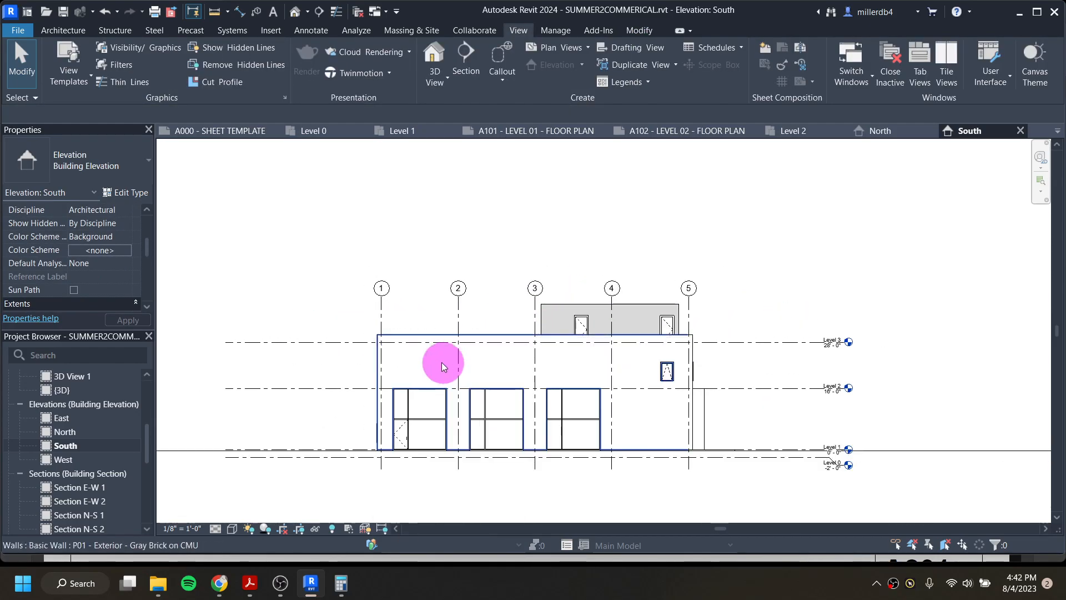
left_click(299, 530)
scroll(299, 517, "down", 3)
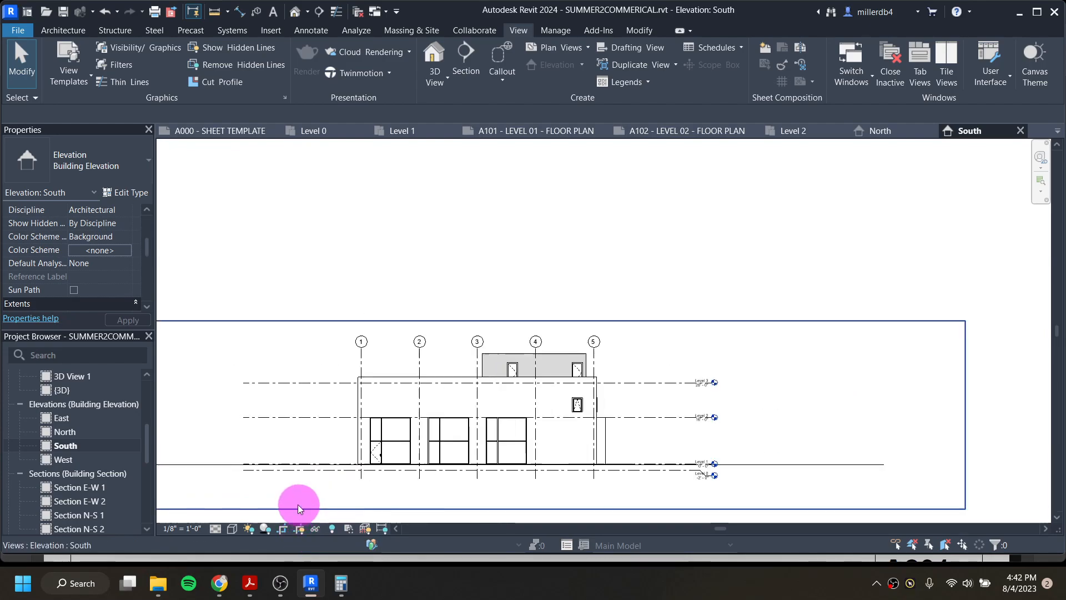
left_click(370, 361)
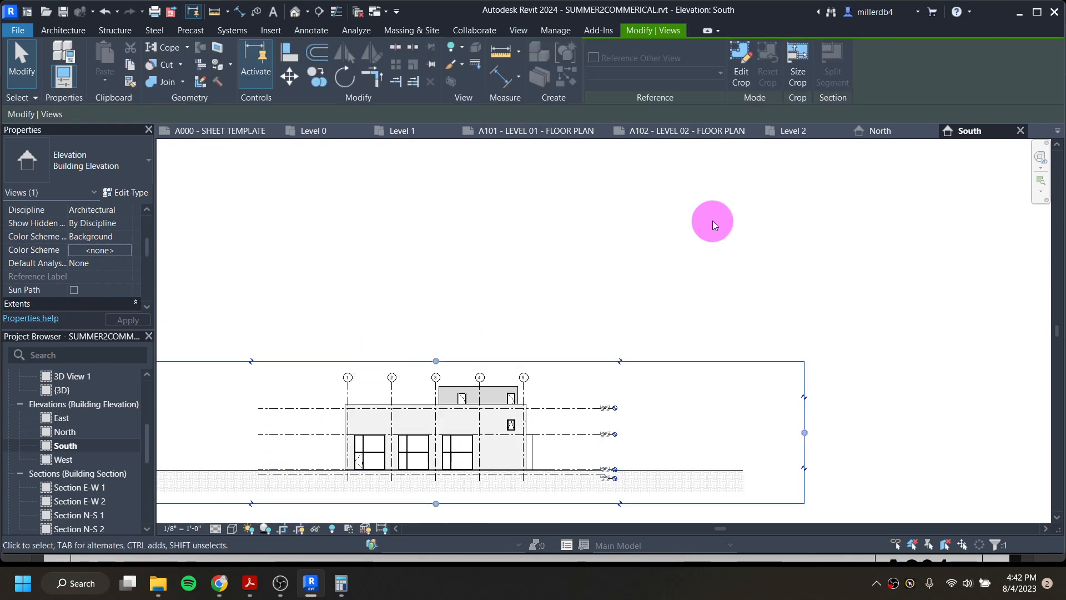
left_click(795, 63)
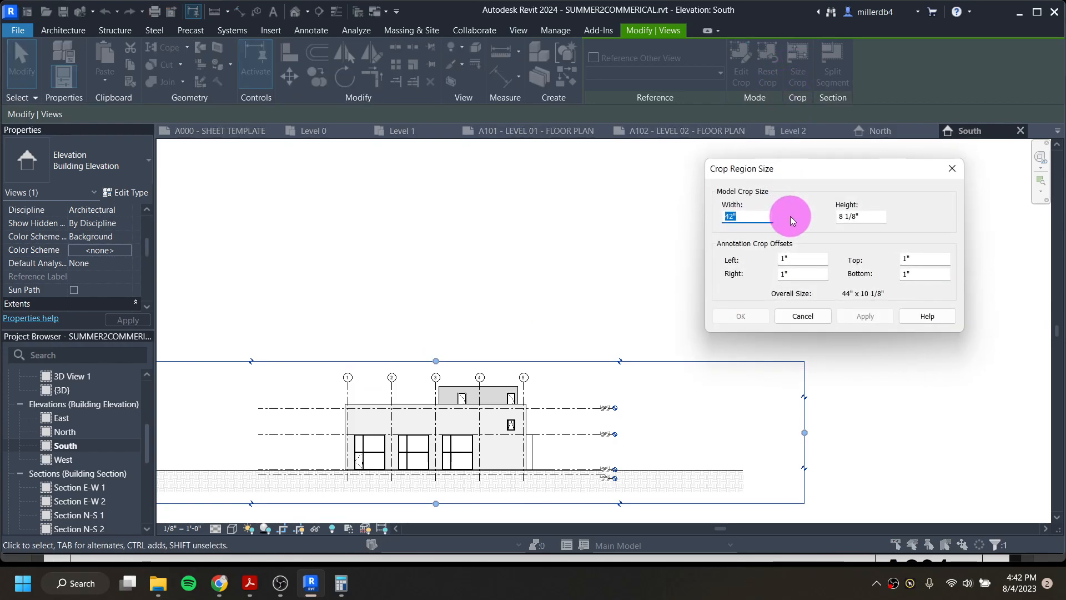
type("12")
key("Tab")
type("8")
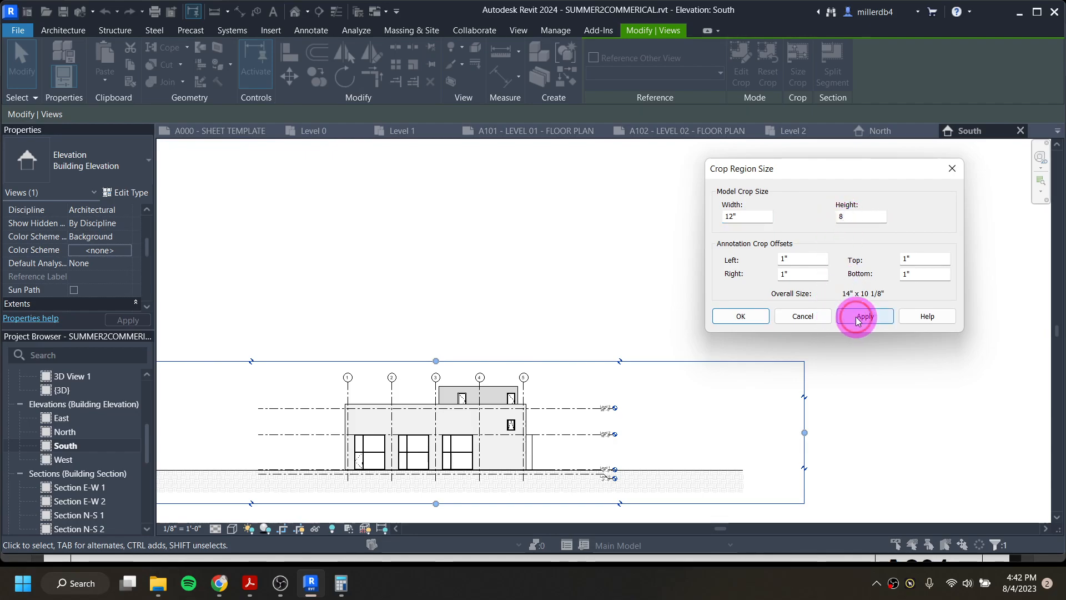
left_click(855, 317)
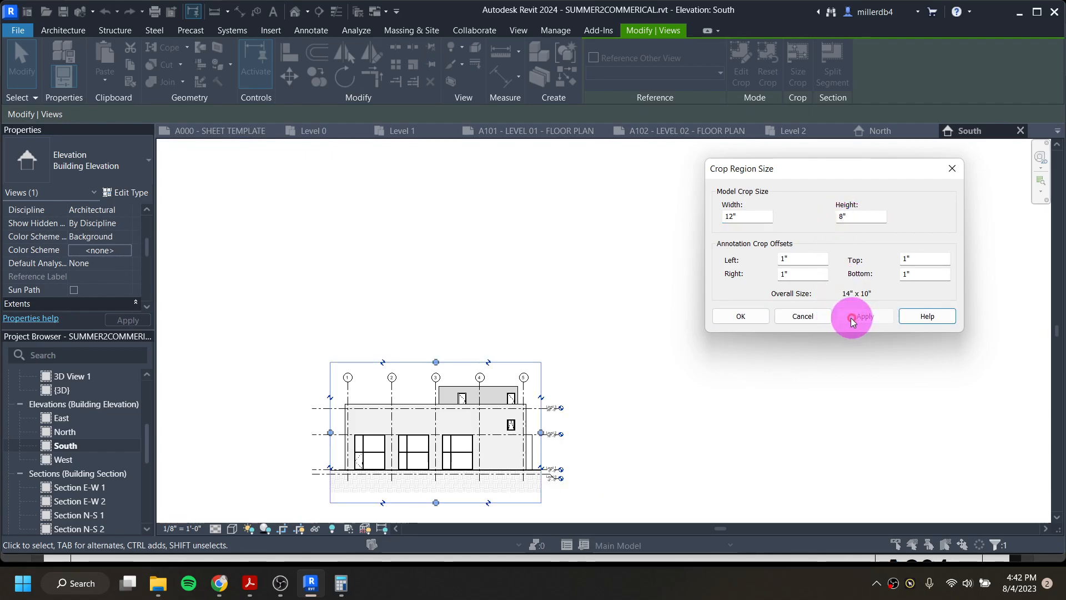
left_click(746, 320)
Raise the bottom edge of the South elevation's crop region to the Level 0 line
scroll(418, 508, "up", 5)
left_click_drag(466, 496, 465, 421)
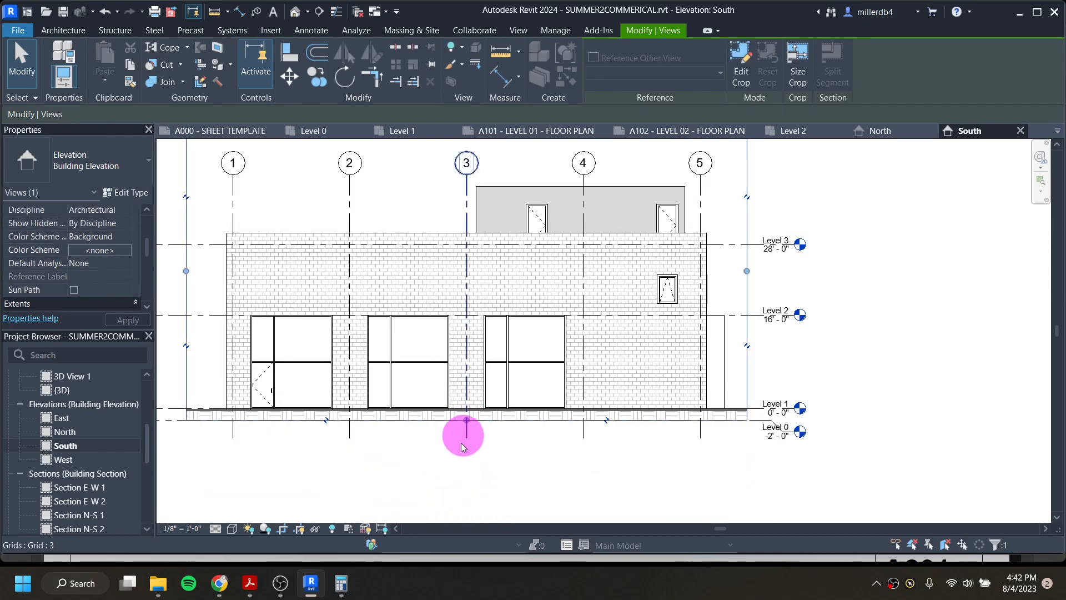
left_click(426, 488)
scroll(414, 492, "down", 2)
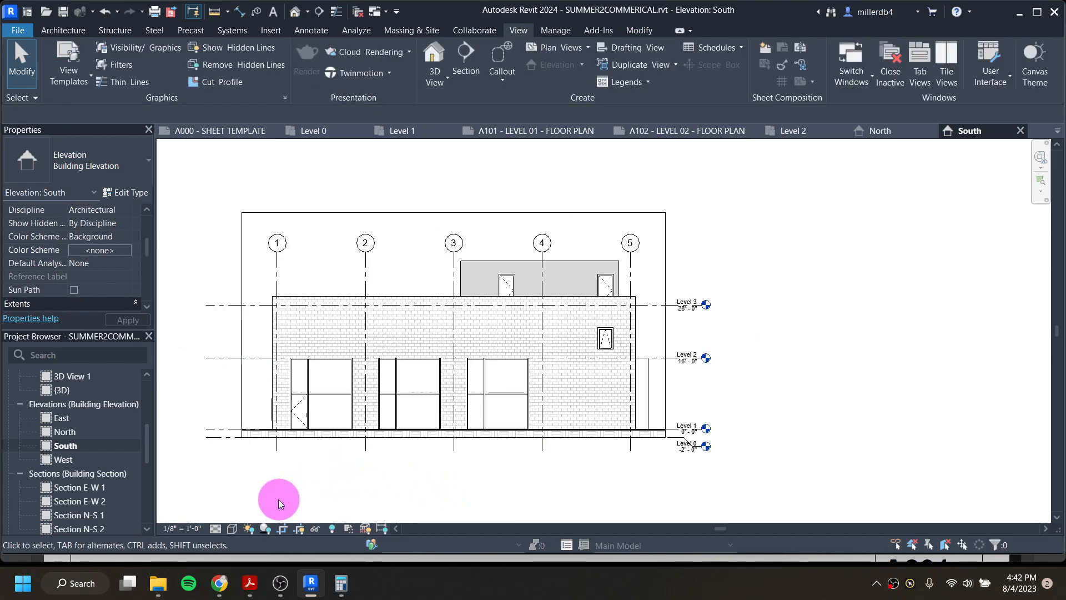
Turn on shadows in the South elevation and compare it with the Exterior Elevations sheet in the reference PDF
left_click(267, 530)
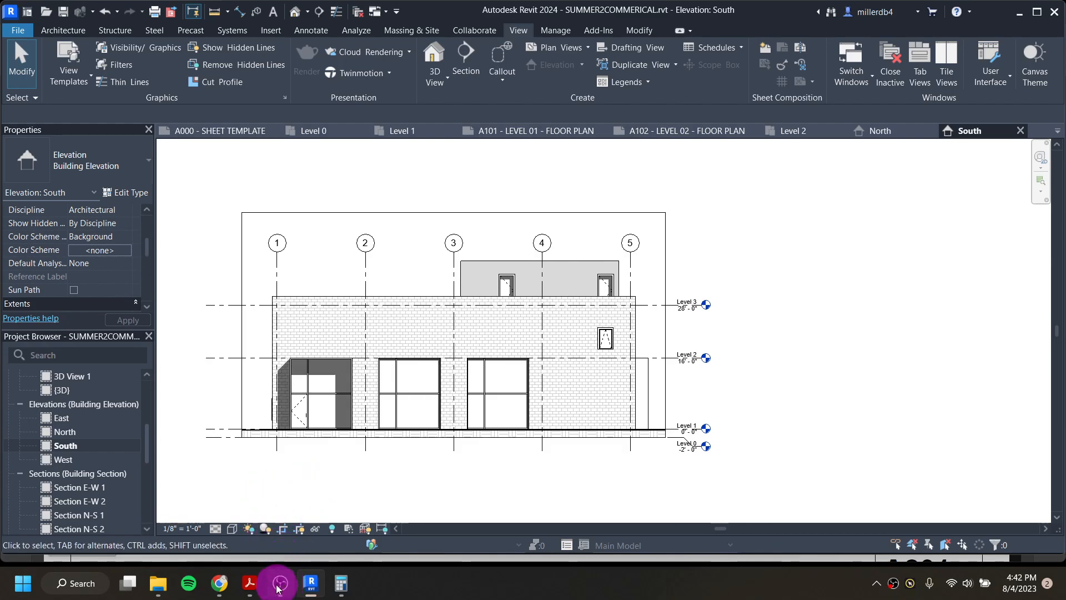
mouse_move(249, 583)
left_click(296, 524)
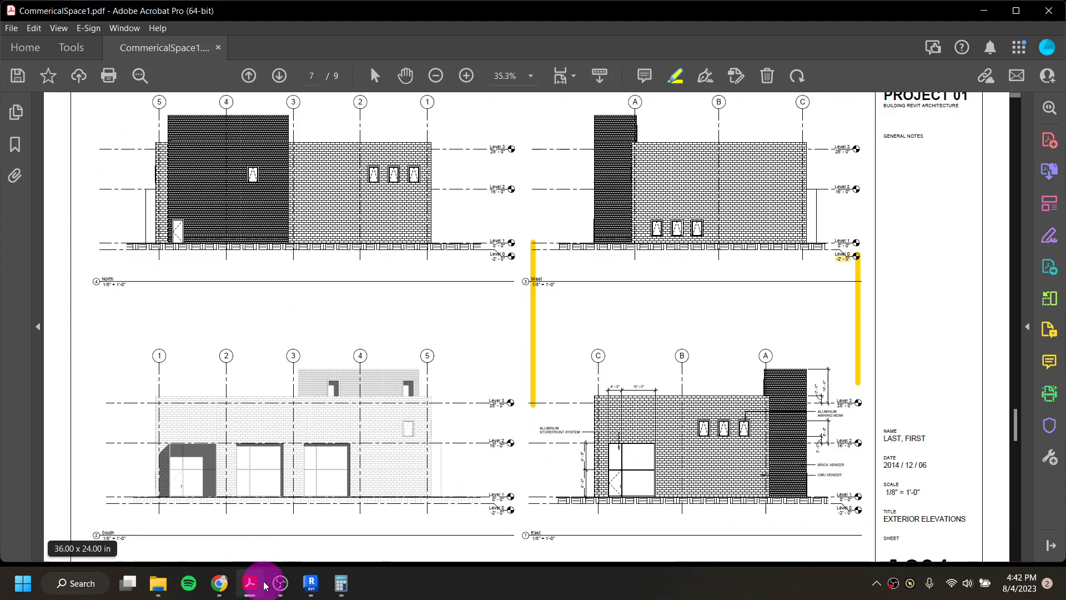
mouse_move(311, 593)
left_click(310, 590)
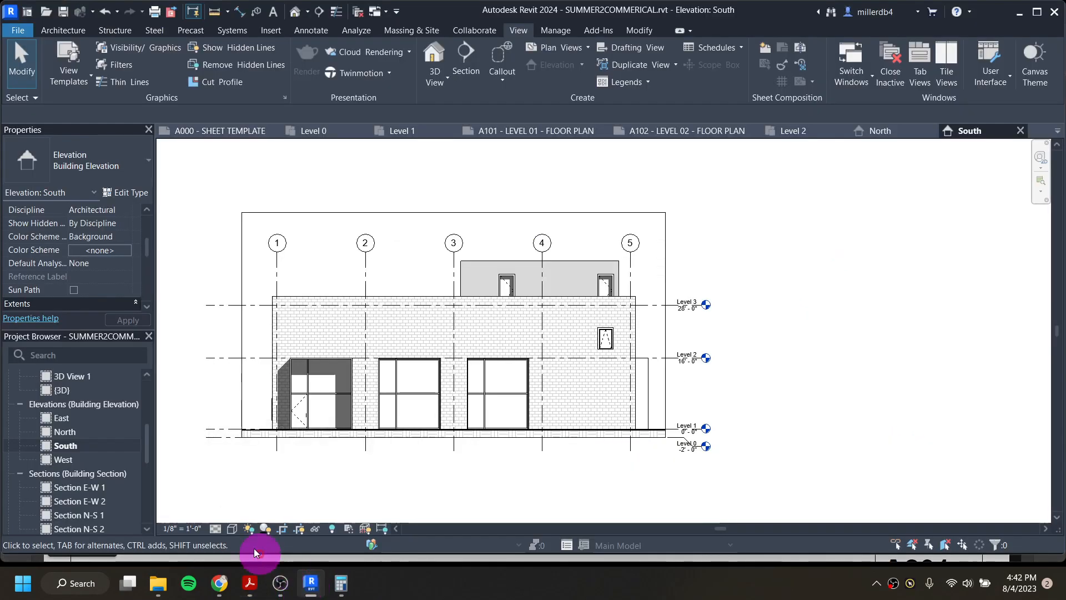
Open the West elevation and hide the whole category of section markers in it
double_click(62, 460)
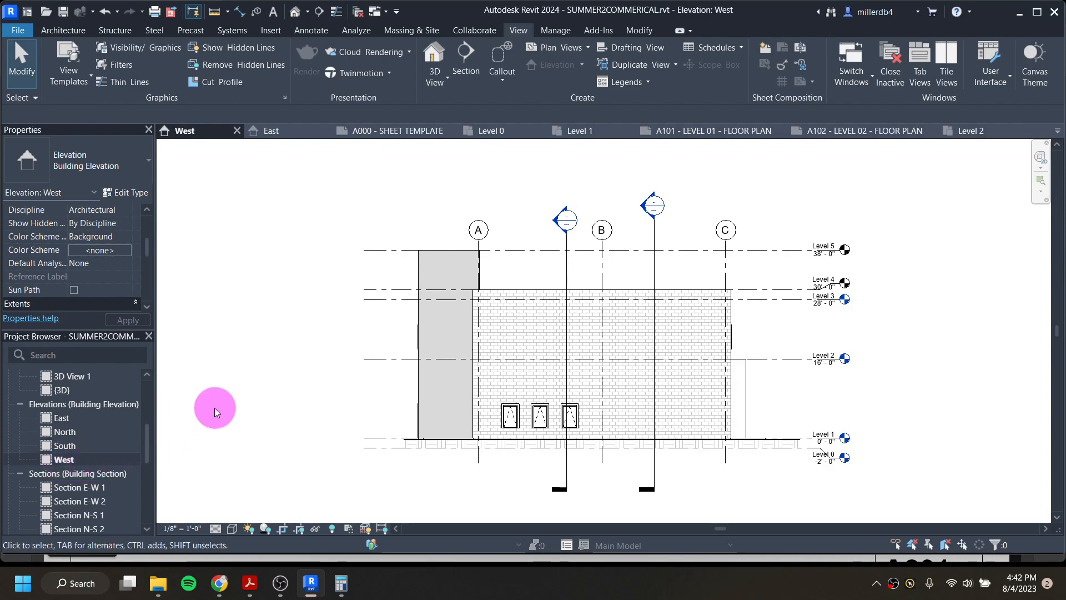
right_click(572, 230)
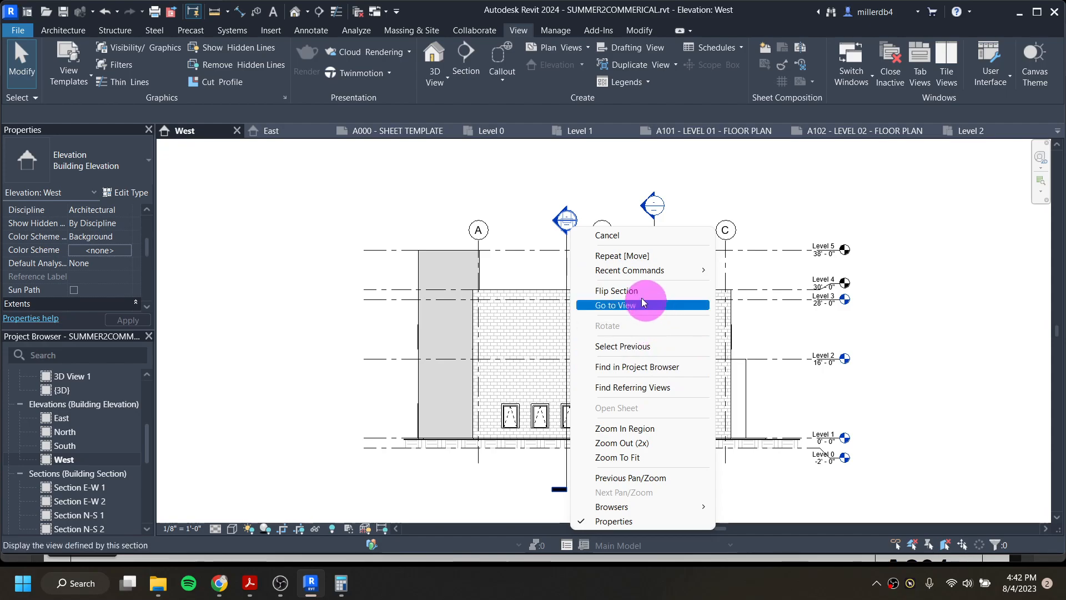
left_click(543, 269)
left_click(568, 272)
right_click(568, 272)
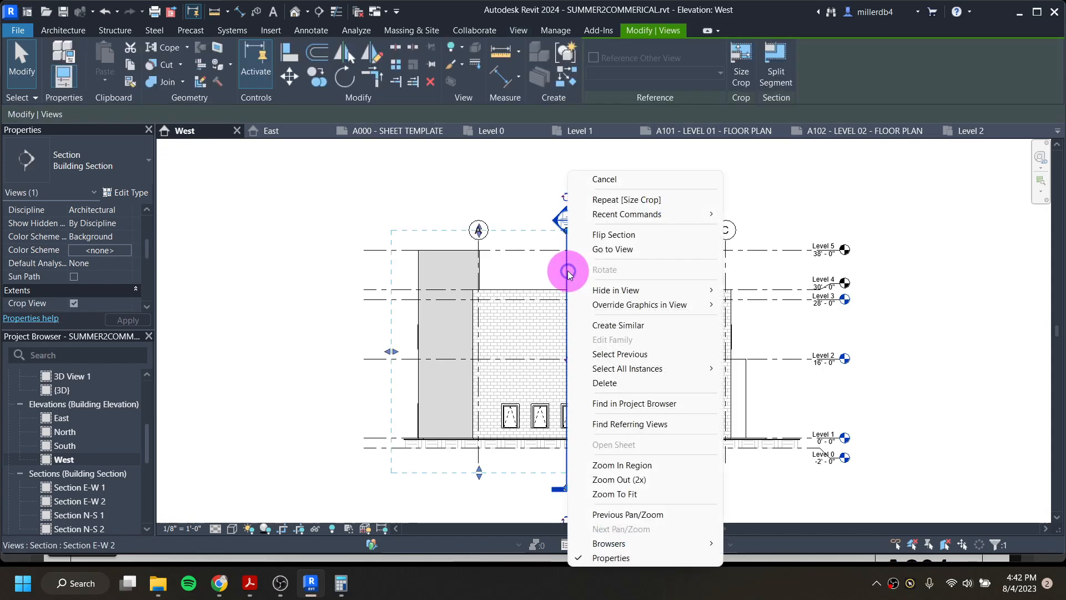
mouse_move(616, 290)
left_click(777, 304)
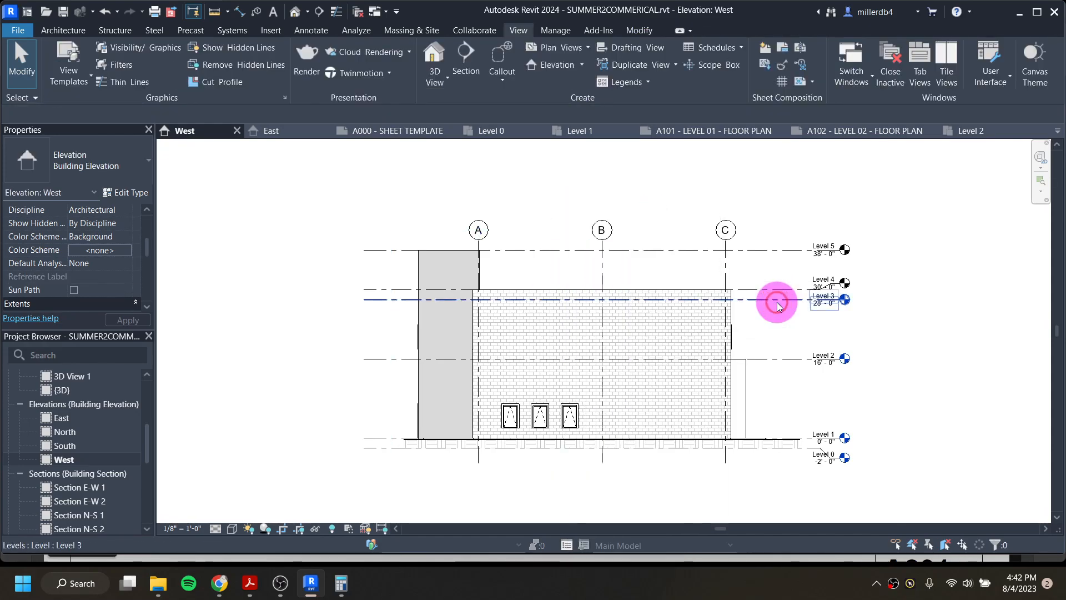
Hide the Level 5 and Level 4 lines as individual elements in the West elevation
left_click(774, 253)
right_click(775, 254)
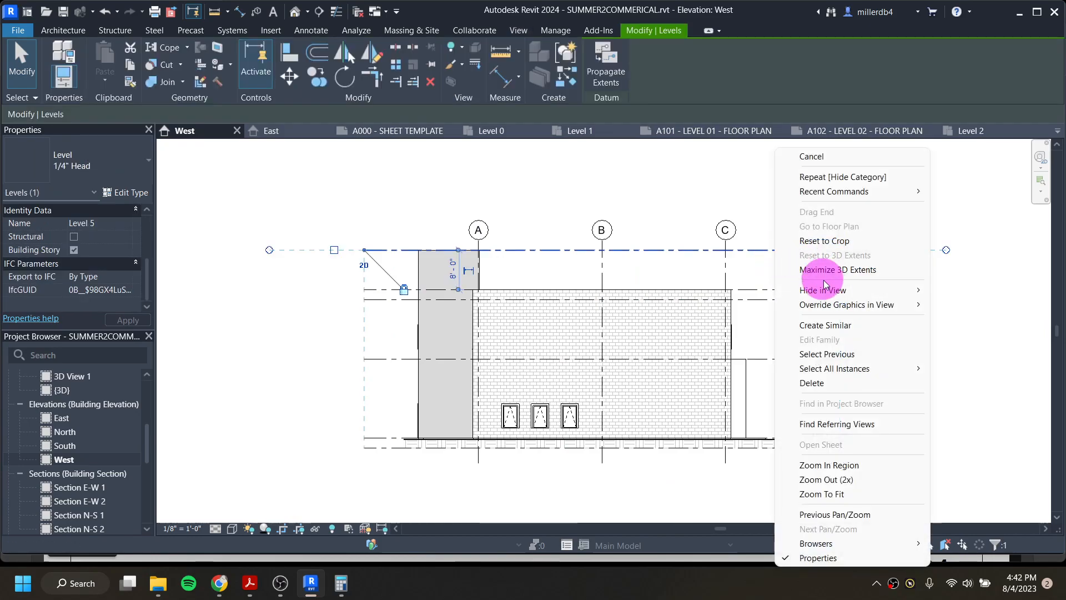
mouse_move(833, 286)
left_click(981, 288)
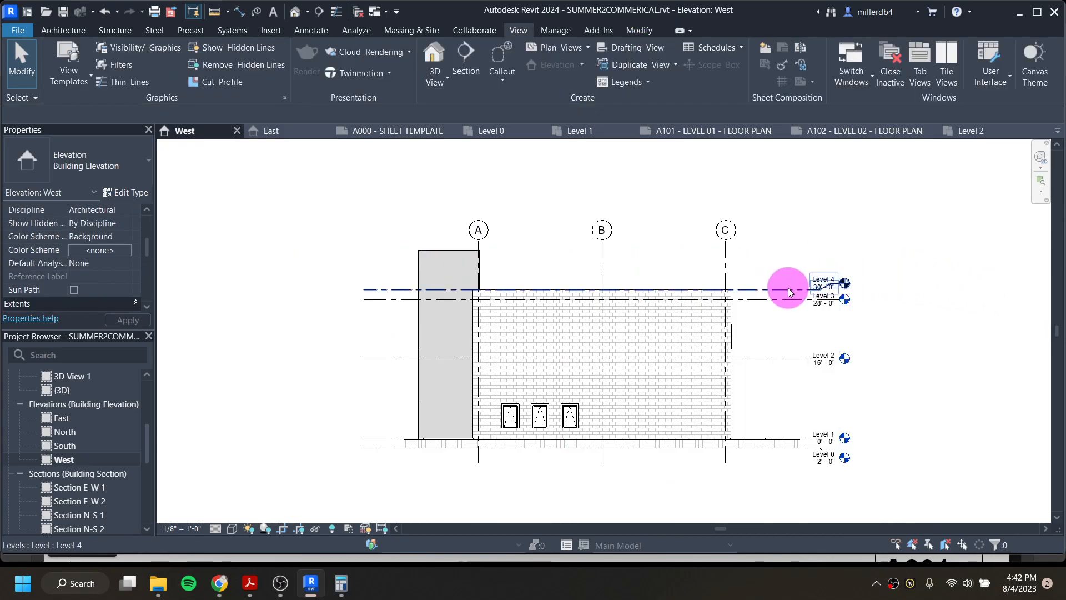
left_click(790, 289)
right_click(789, 290)
left_click(967, 291)
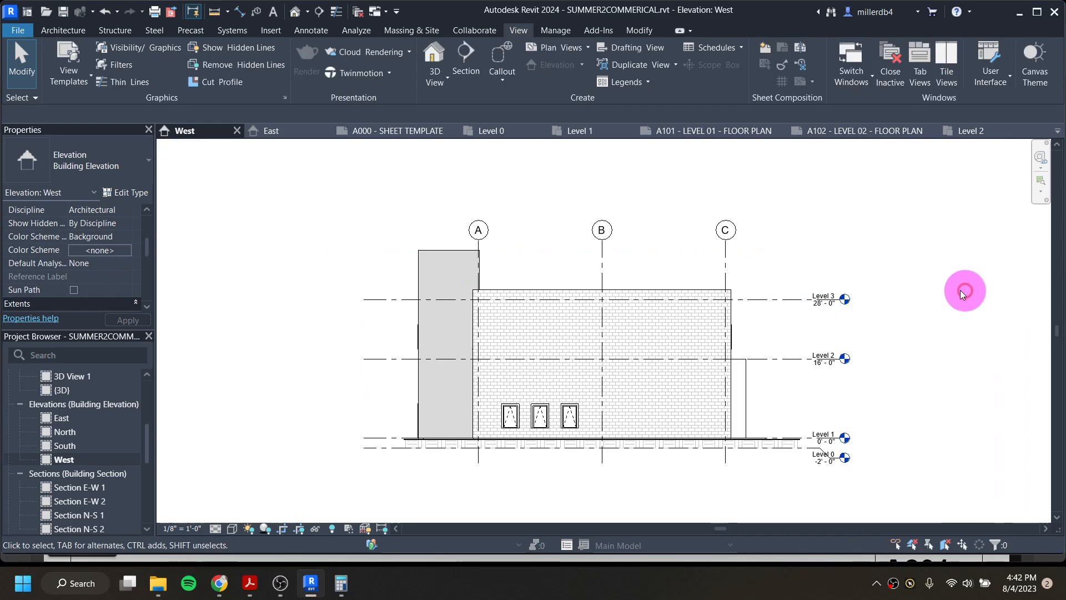
Show the West elevation's crop region and set its model crop height to 8", keeping the 10" width
left_click(299, 530)
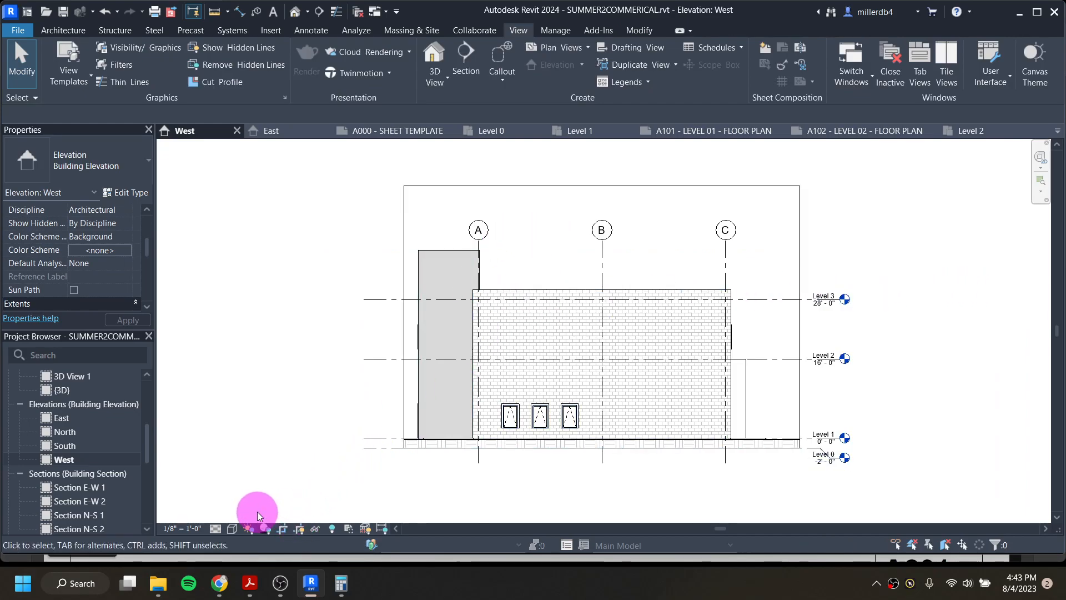
left_click(775, 186)
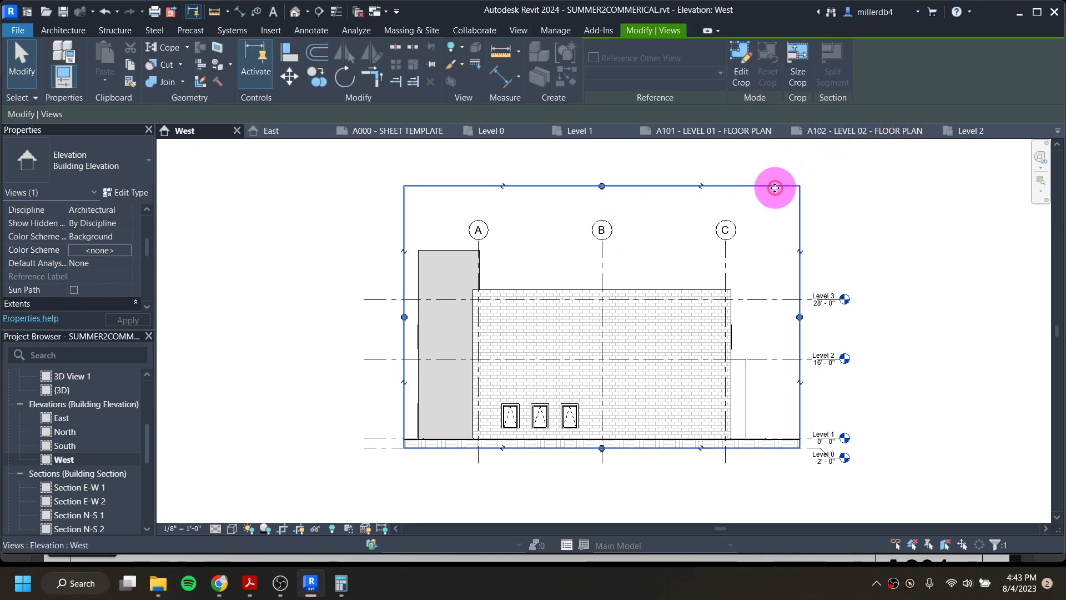
left_click(799, 71)
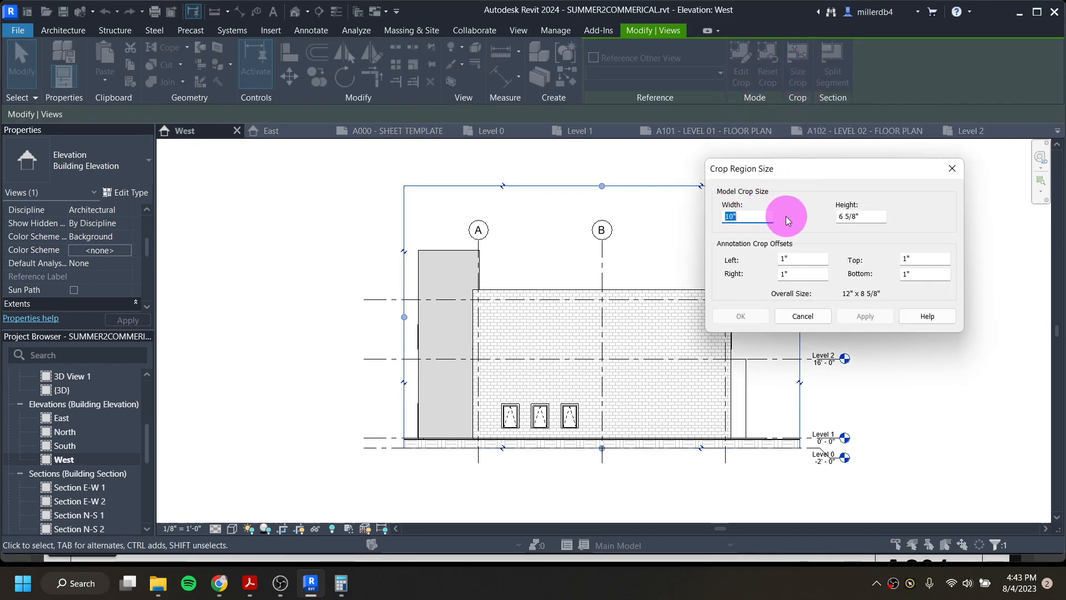
left_click_drag(871, 215, 824, 213)
type("7 1/4\"")
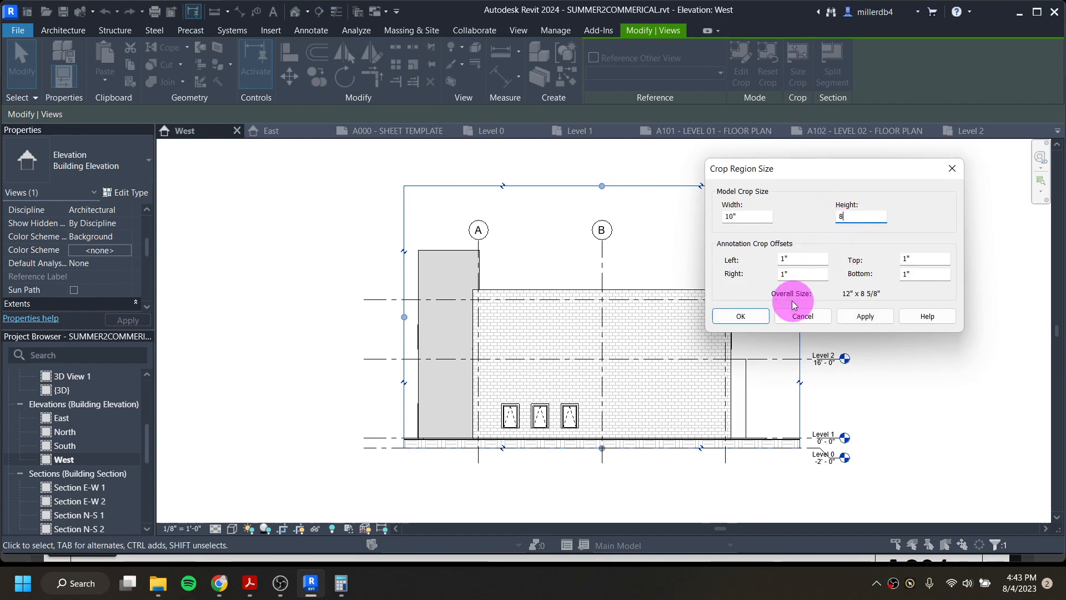
left_click(745, 316)
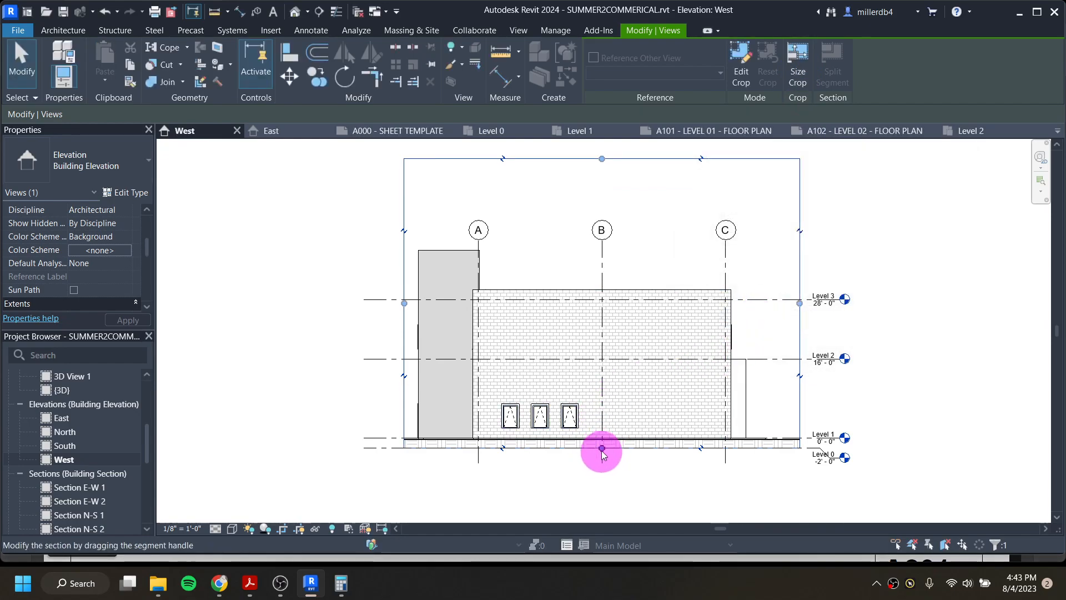
Lower the top edge of the West elevation's crop region to just above the grid bubbles and nudge the region left to centre the building
left_click_drag(604, 159, 602, 195)
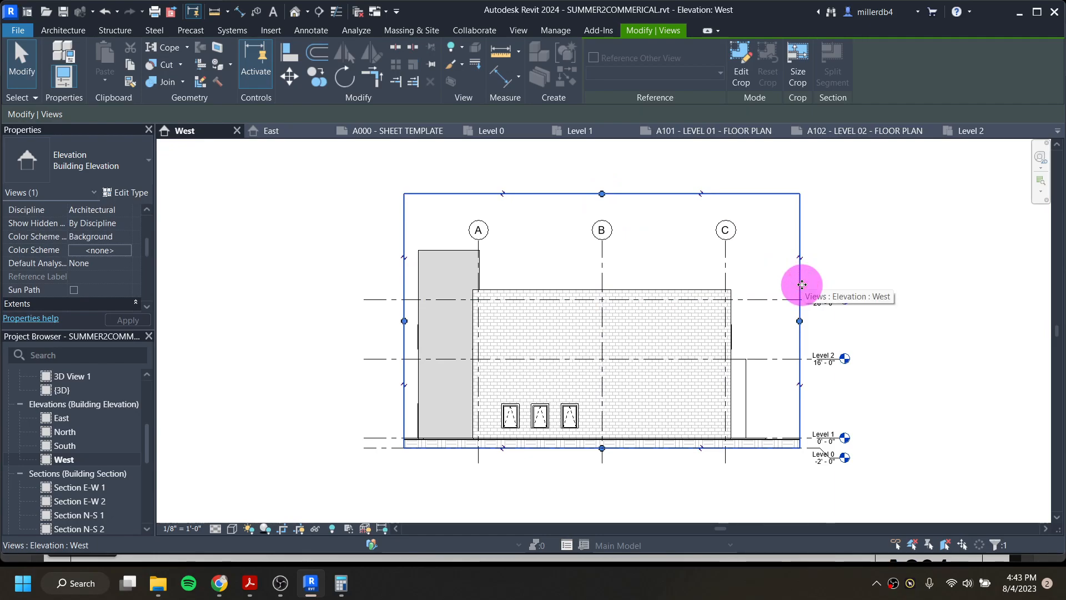
key("Left")
key("Left")
key("Left")
key("Left")
key("Left")
key("Left")
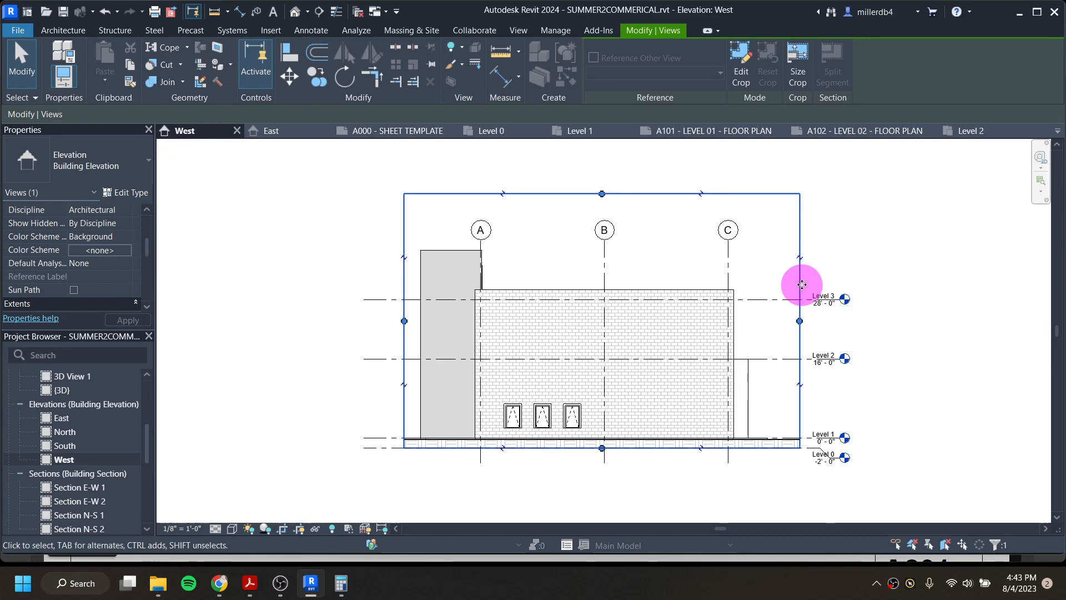
left_click(977, 202)
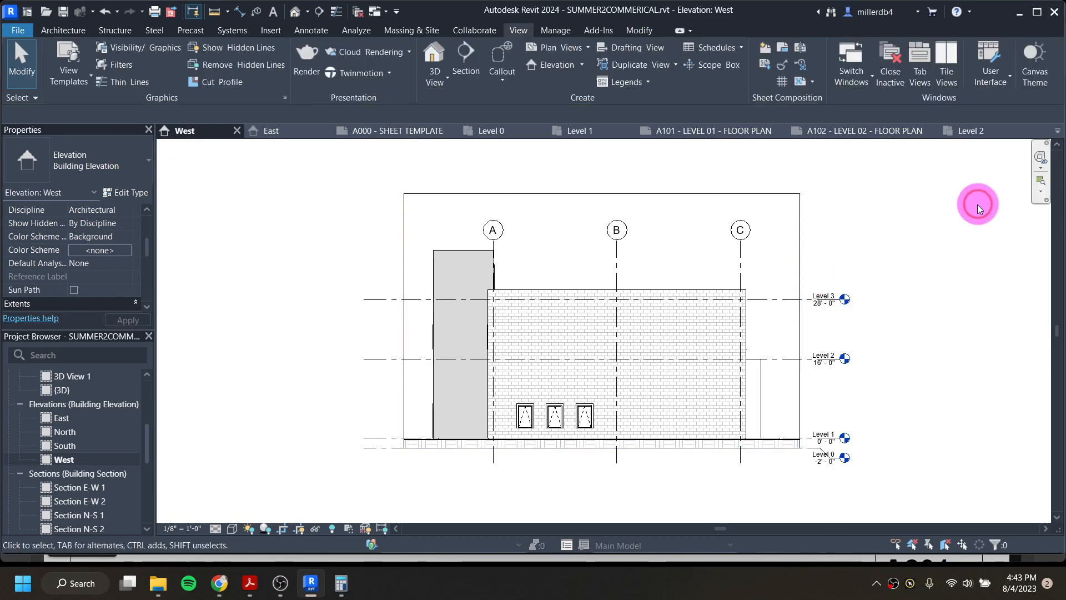
Try re-centring the building in the West elevation by nudging its crop region left and back right
left_click(800, 247)
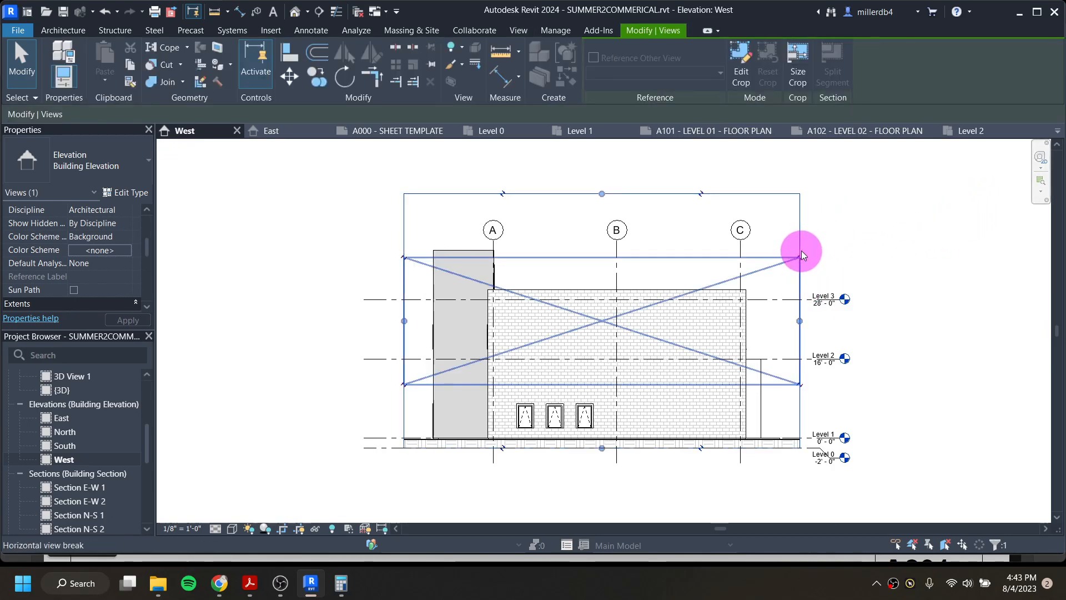
key("Left")
key("Left")
key("Left")
key("Left")
key("Right")
key("Right")
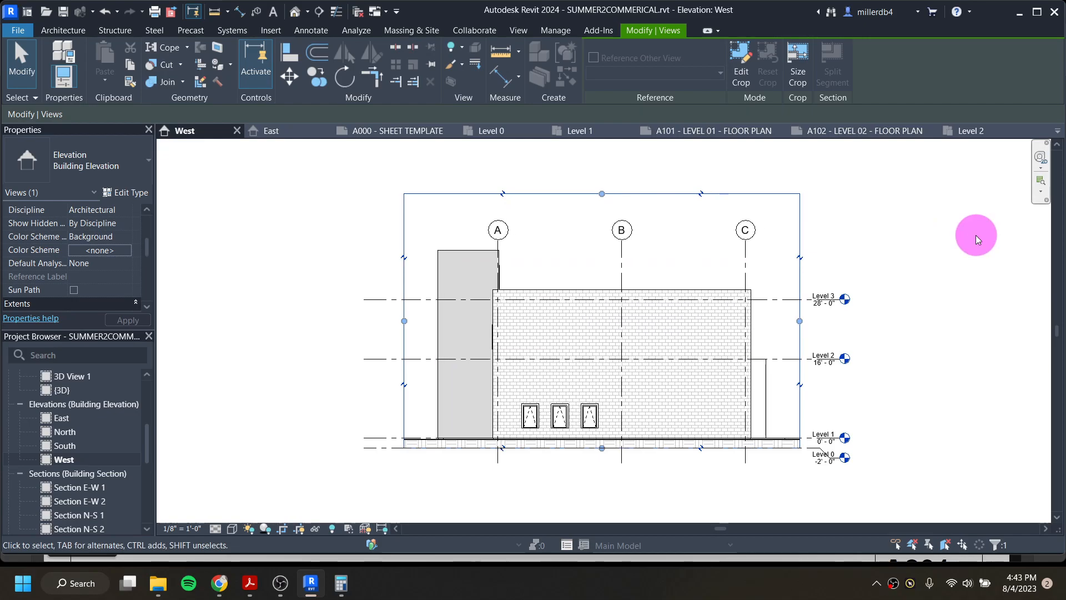
key("Right")
key("Right")
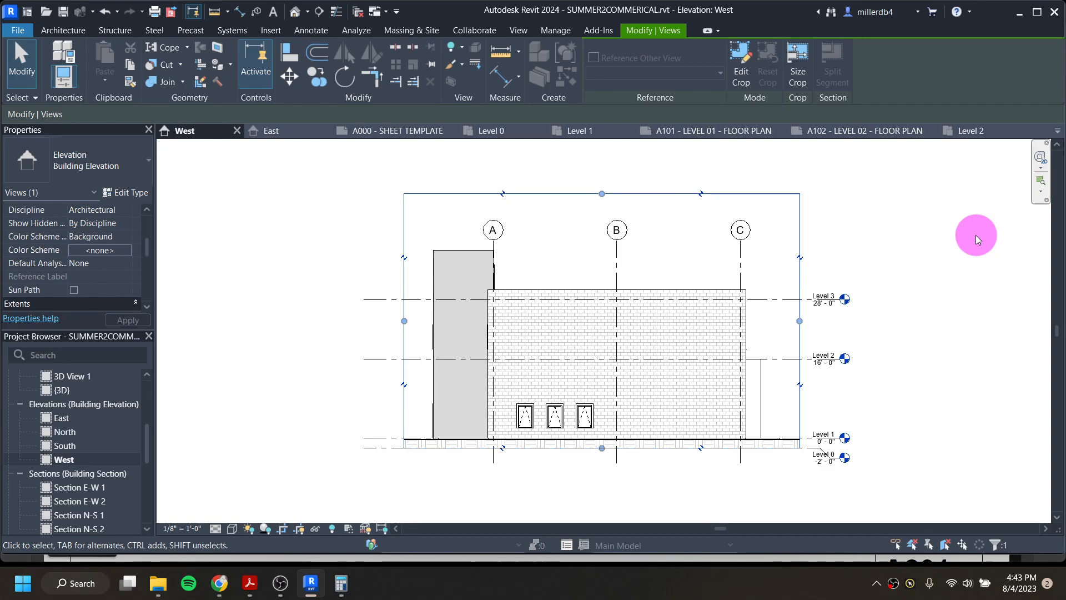
left_click(295, 407)
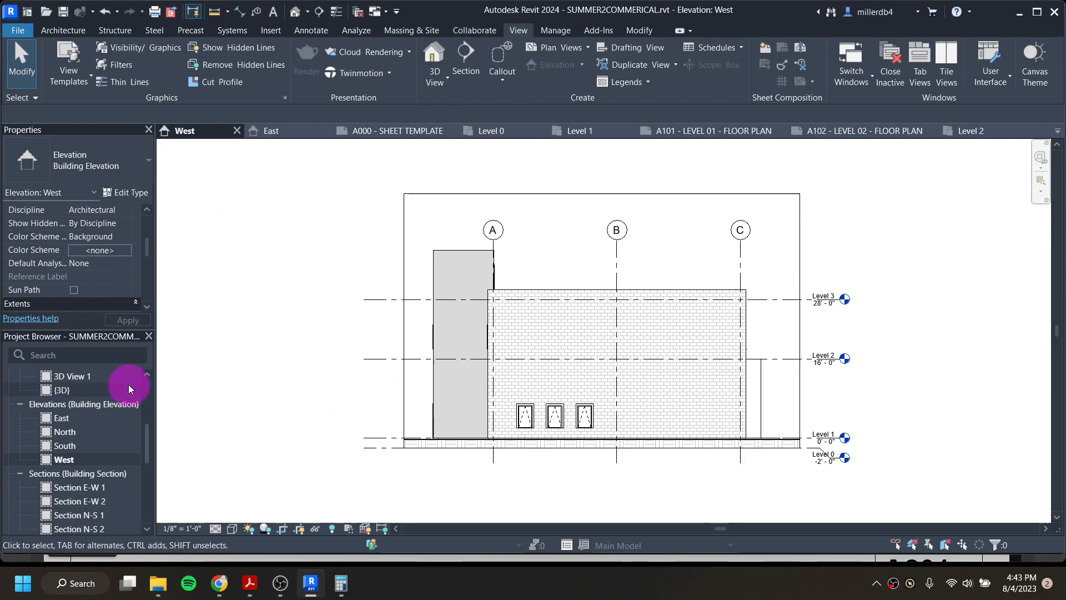
Create a new sheet using the D 22 x 34 Horizontal titleblock
scroll(108, 422, "down", 5)
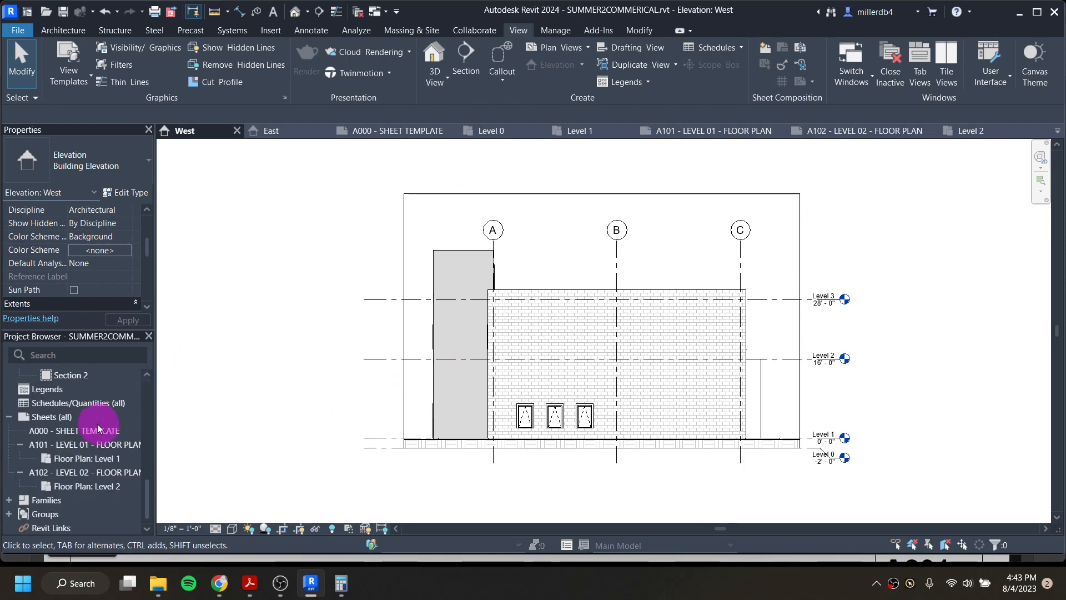
right_click(55, 418)
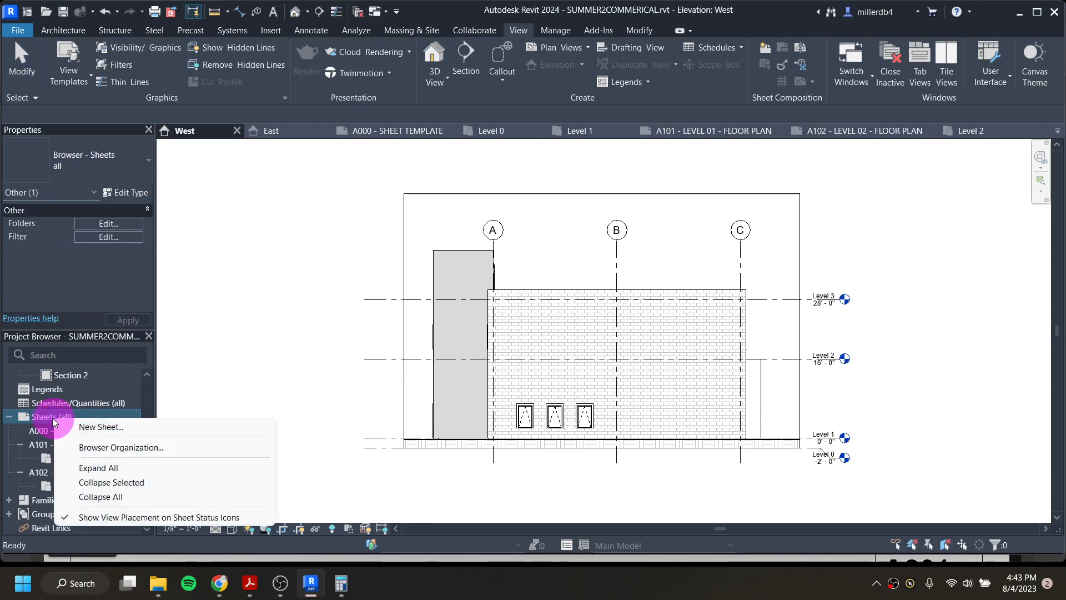
left_click(88, 428)
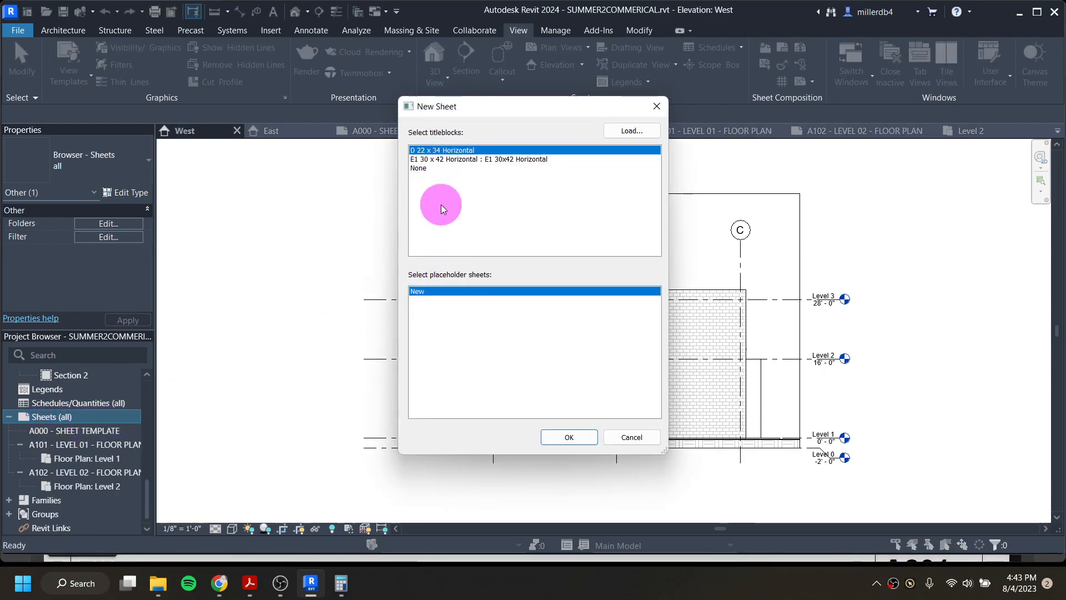
left_click(567, 438)
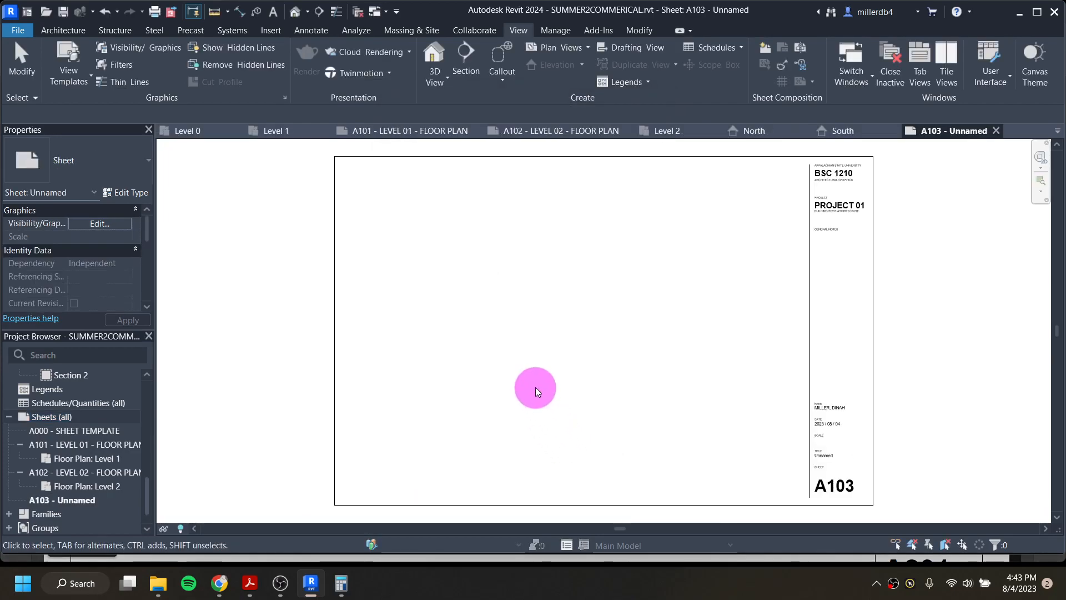
Set the new sheet's title to EXTERIOR ELEVATIONS in its titleblock
scroll(856, 471, "up", 3)
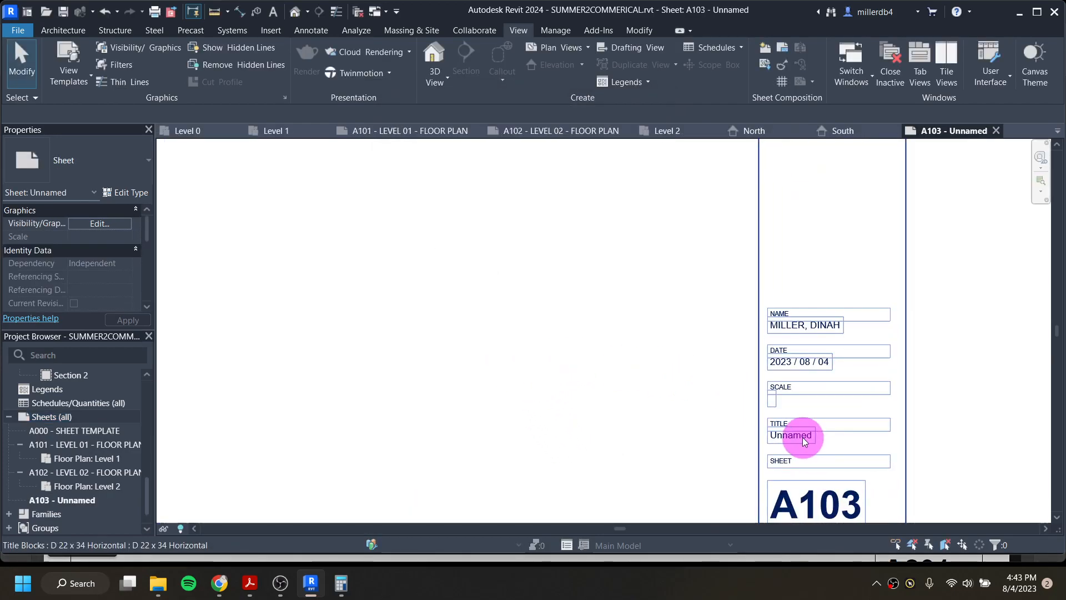
left_click(804, 442)
left_click(804, 438)
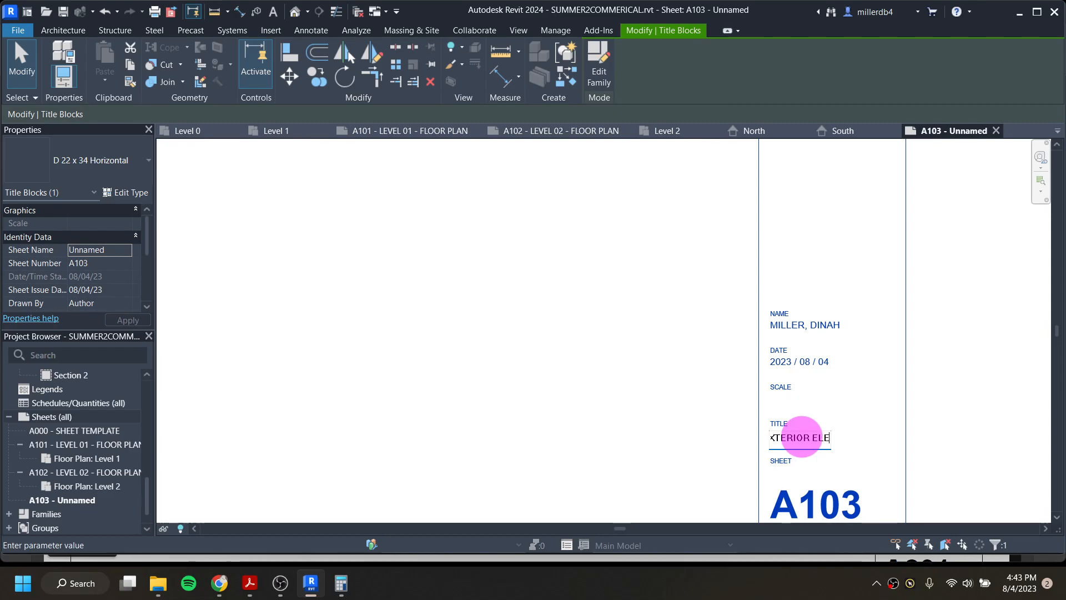
type("EXTERIOR ELEVATIONS")
key("Return")
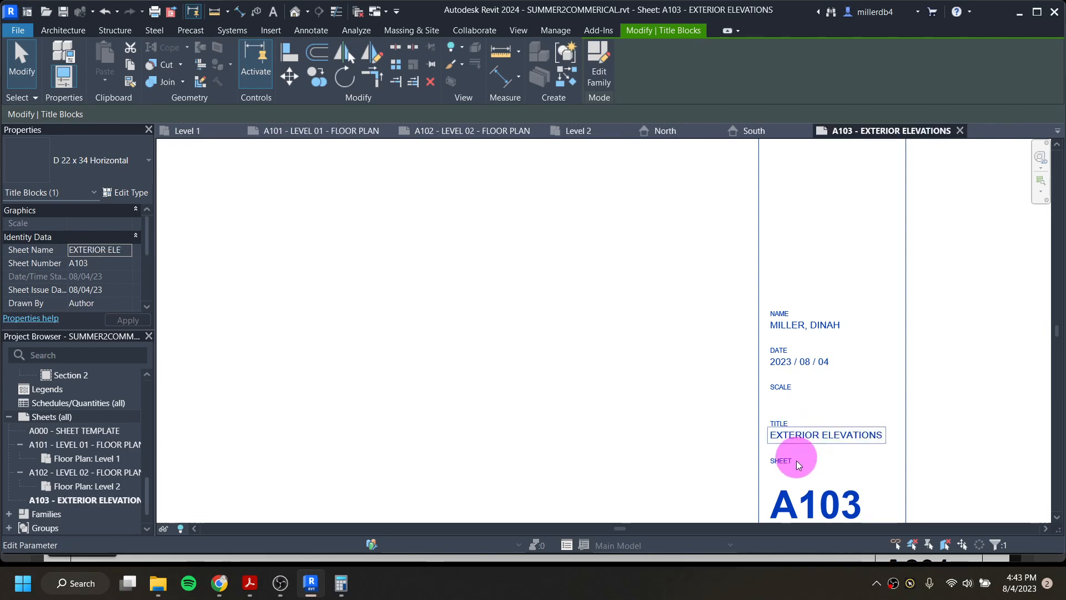
Change the Exterior Elevations sheet number to A201 in the titleblock
scroll(824, 489, "down", 1)
middle_click_drag(824, 489, 786, 389)
left_click(774, 403)
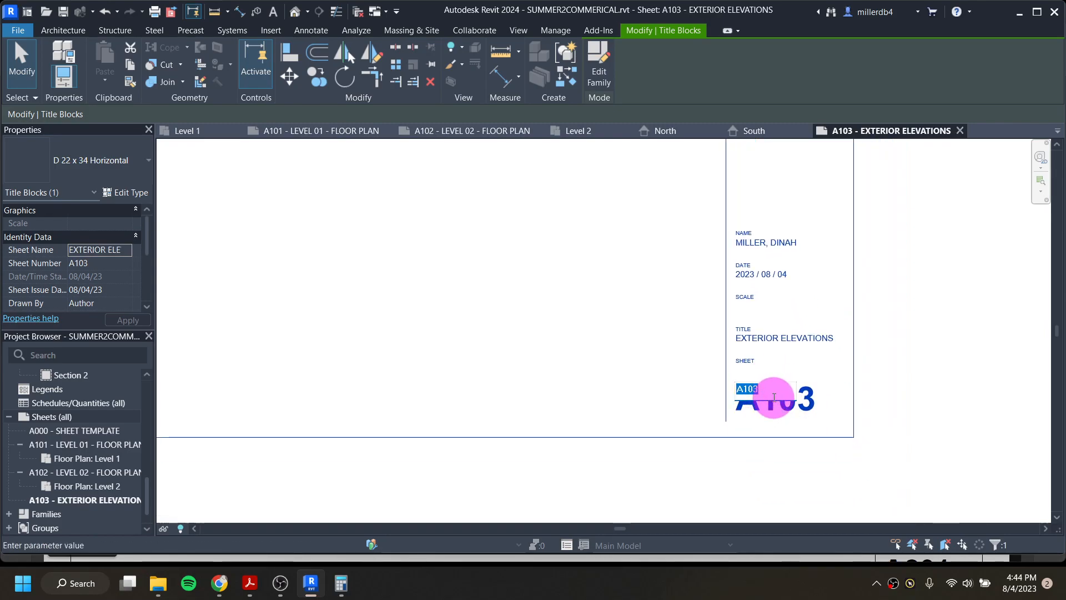
key("Return")
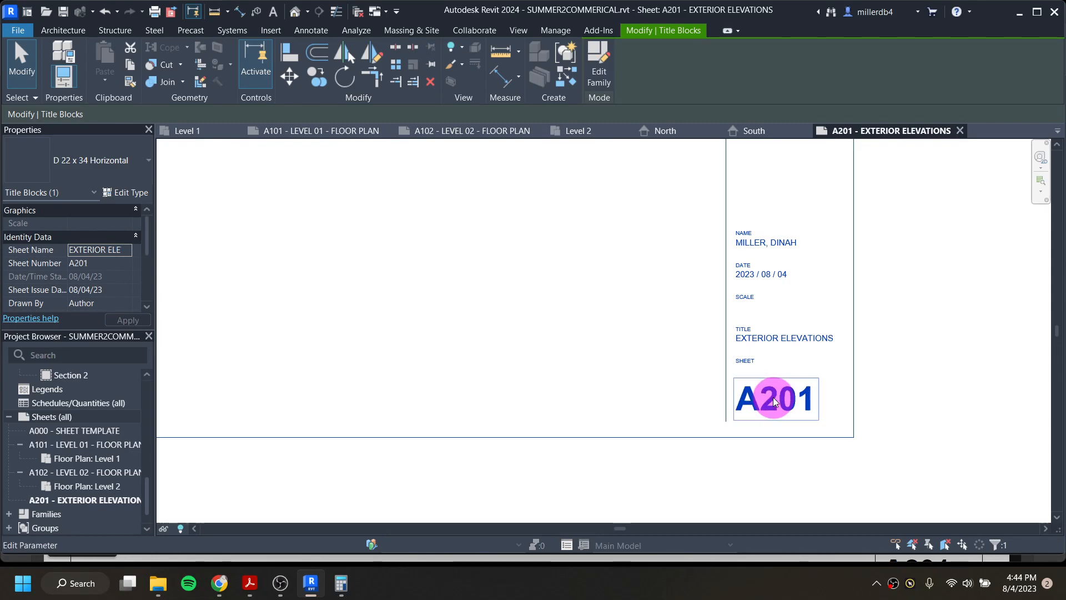
scroll(743, 376, "down", 5)
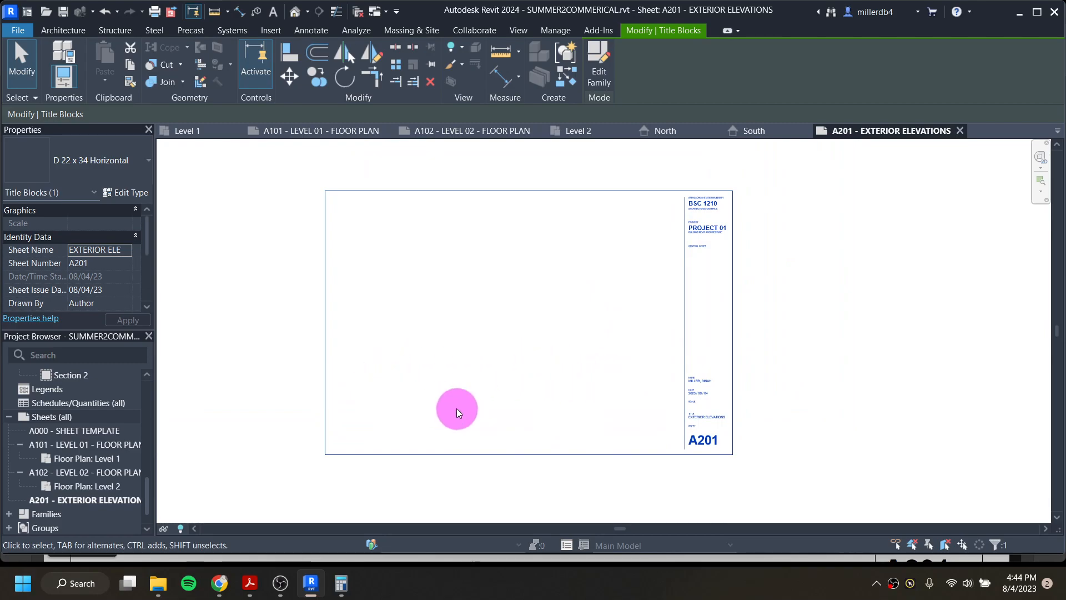
Check the A201 elevation layout in the reference PDF in Acrobat, and place the South elevation at the lower left of the Revit sheet
left_click(254, 590)
scroll(281, 476, "down", 2)
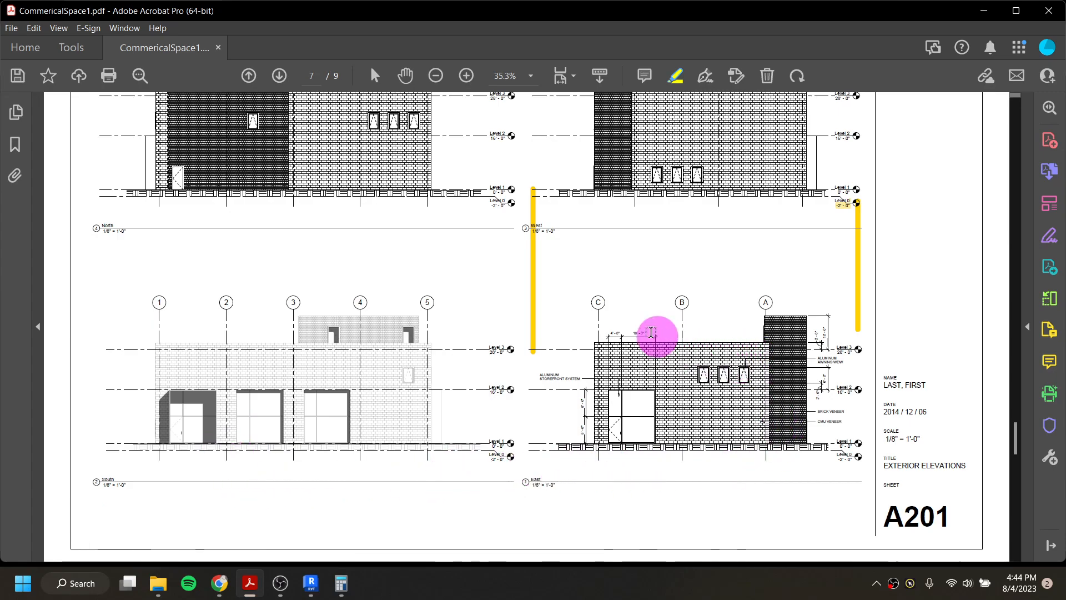
scroll(408, 464, "up", 2)
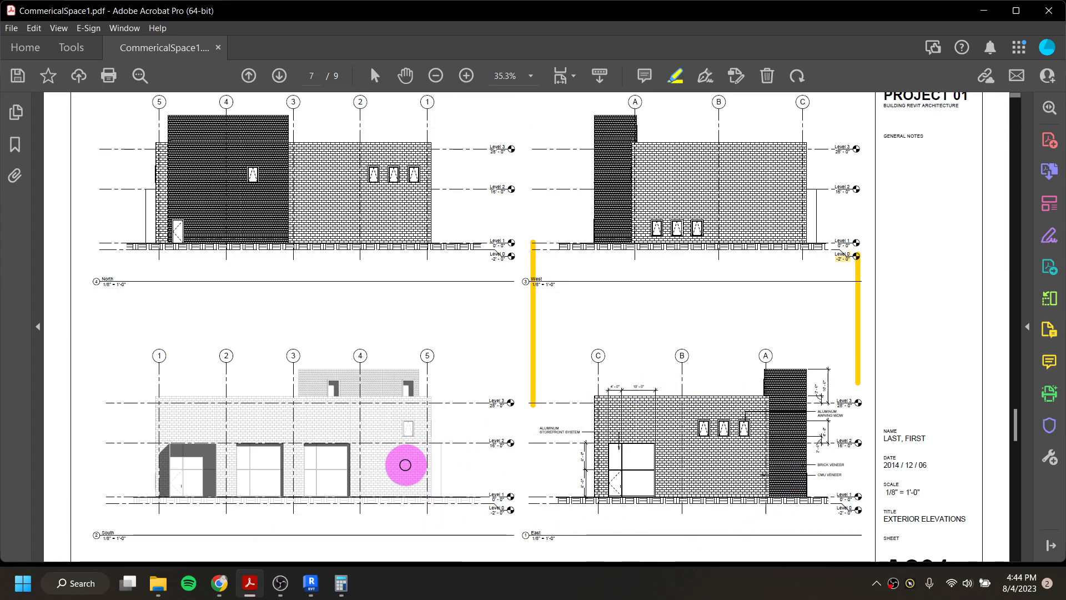
left_click(312, 583)
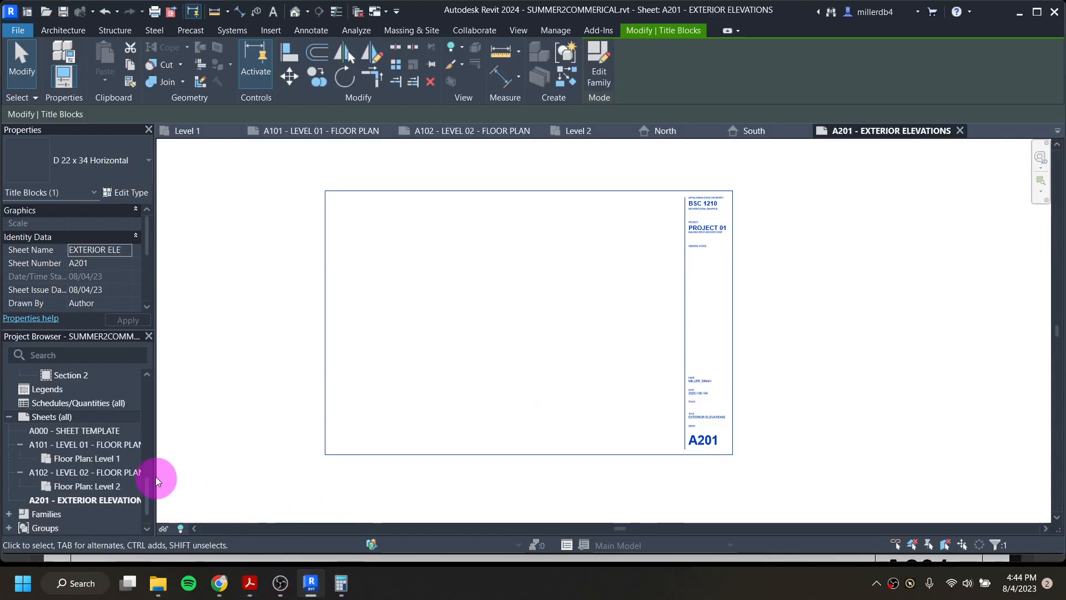
scroll(92, 456, "up", 5)
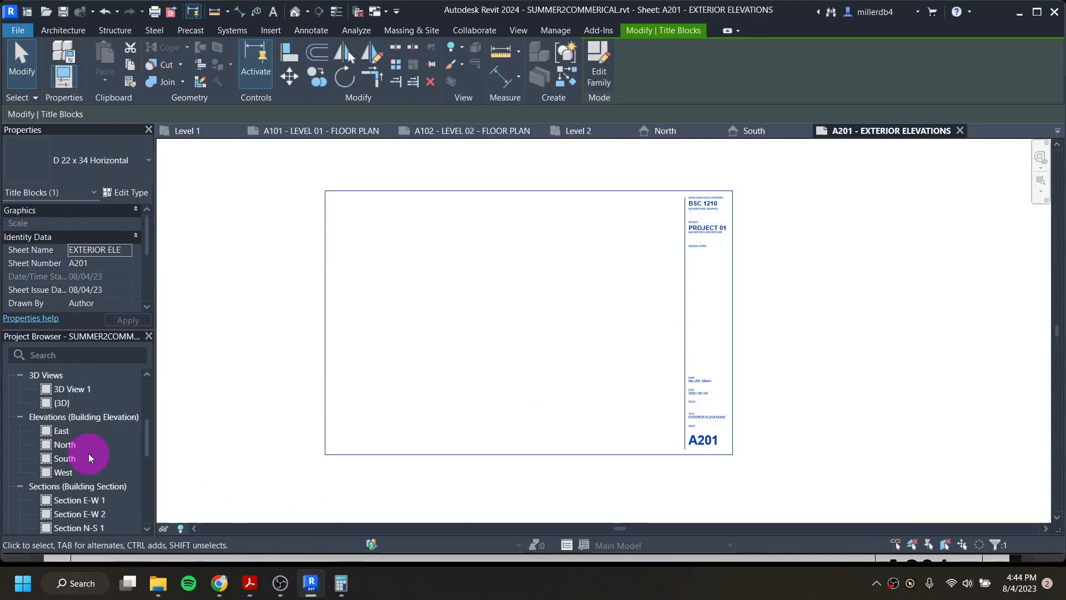
left_click(59, 460)
left_click_drag(361, 388, 434, 381)
left_click(439, 384)
left_click(434, 381)
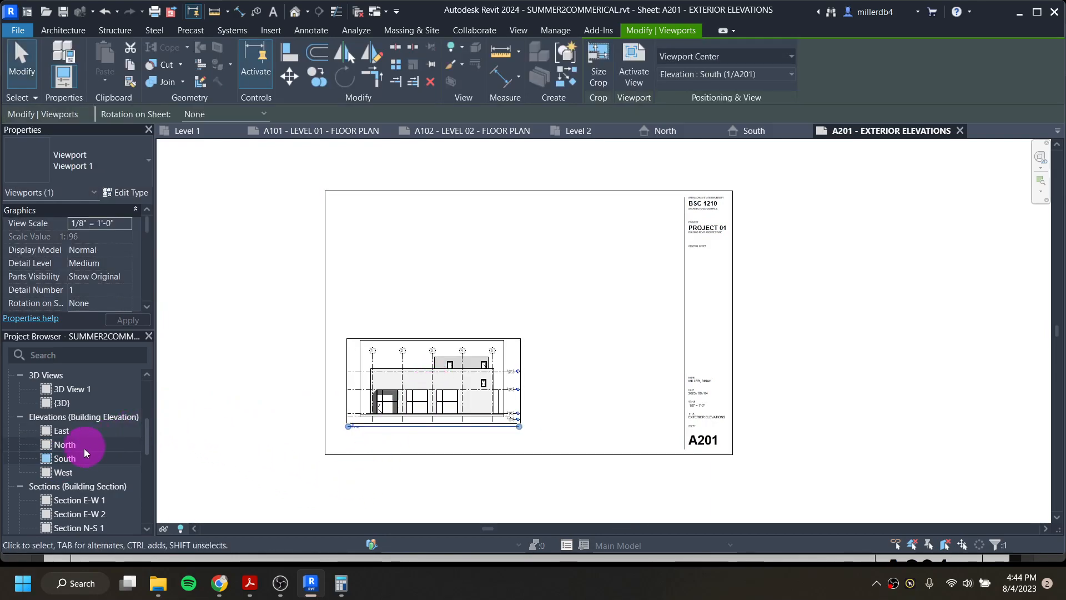
Place the East elevation on the sheet to the right of the South elevation, aligned horizontally with it
left_click_drag(61, 435, 563, 390)
left_click(608, 377)
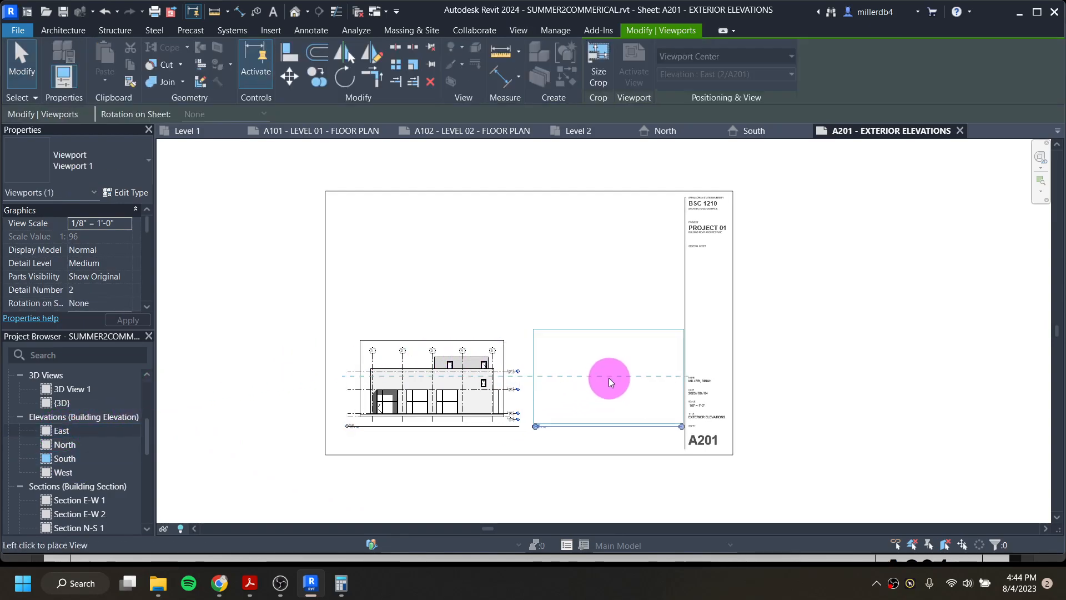
scroll(601, 377, "up", 2)
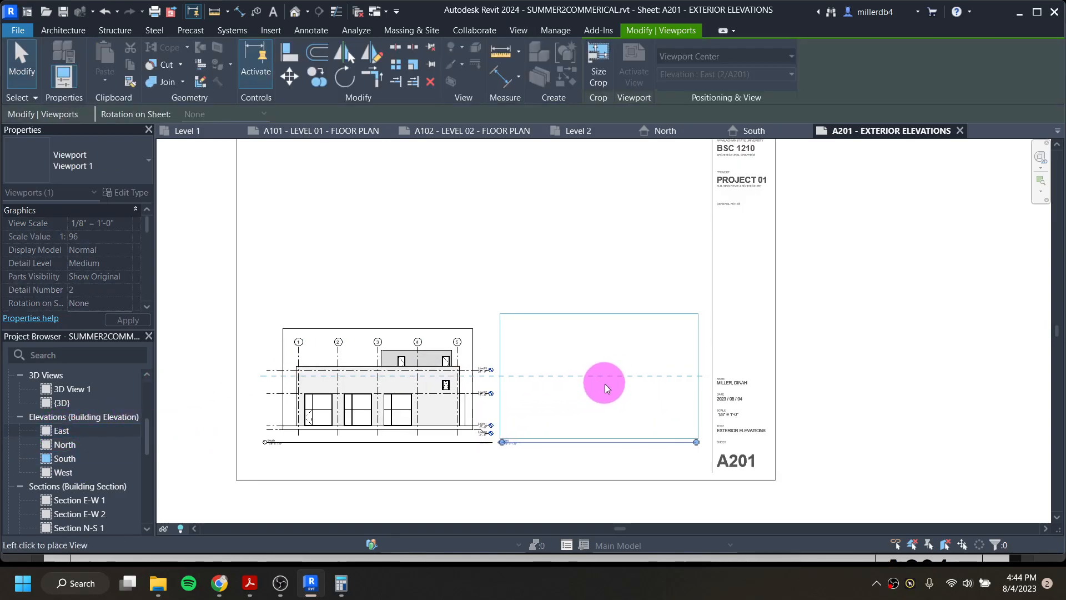
left_click(601, 373)
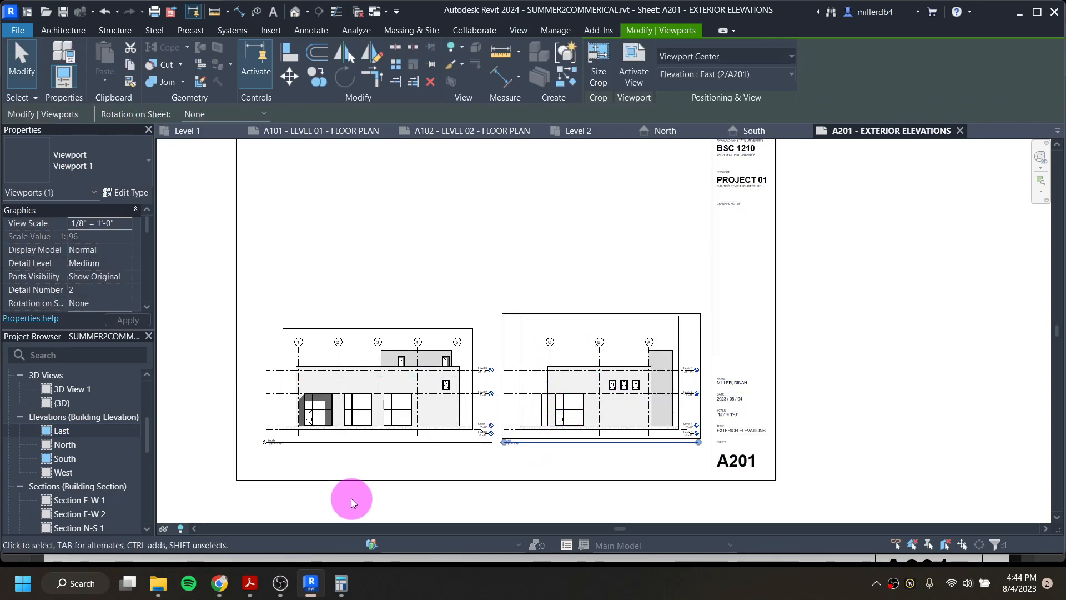
Shift the South and East viewports slightly left on the sheet, keeping both aligned on the same row
left_click(421, 478)
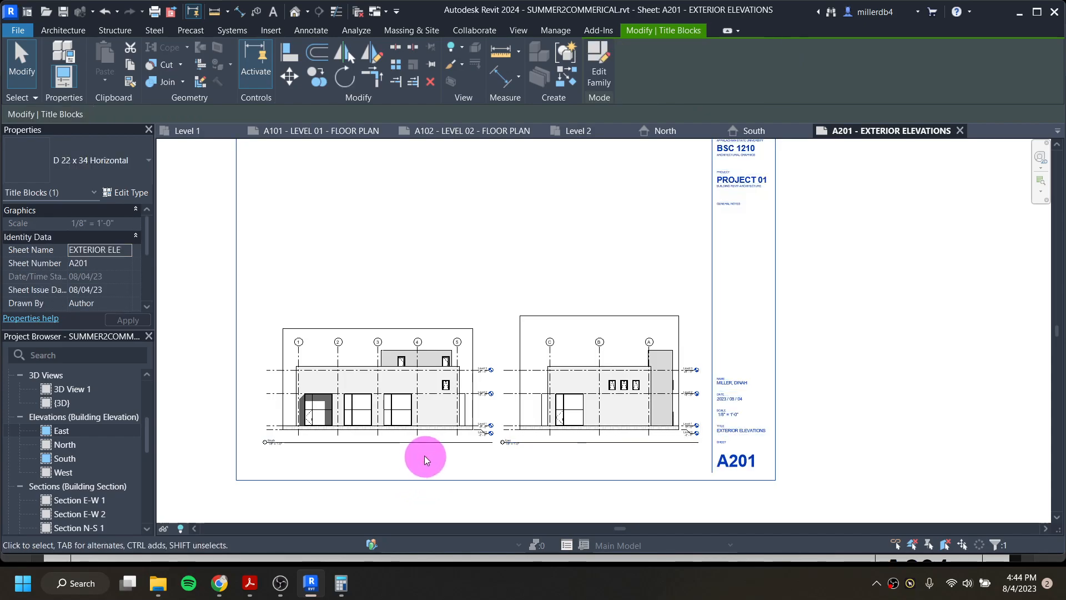
left_click(398, 404)
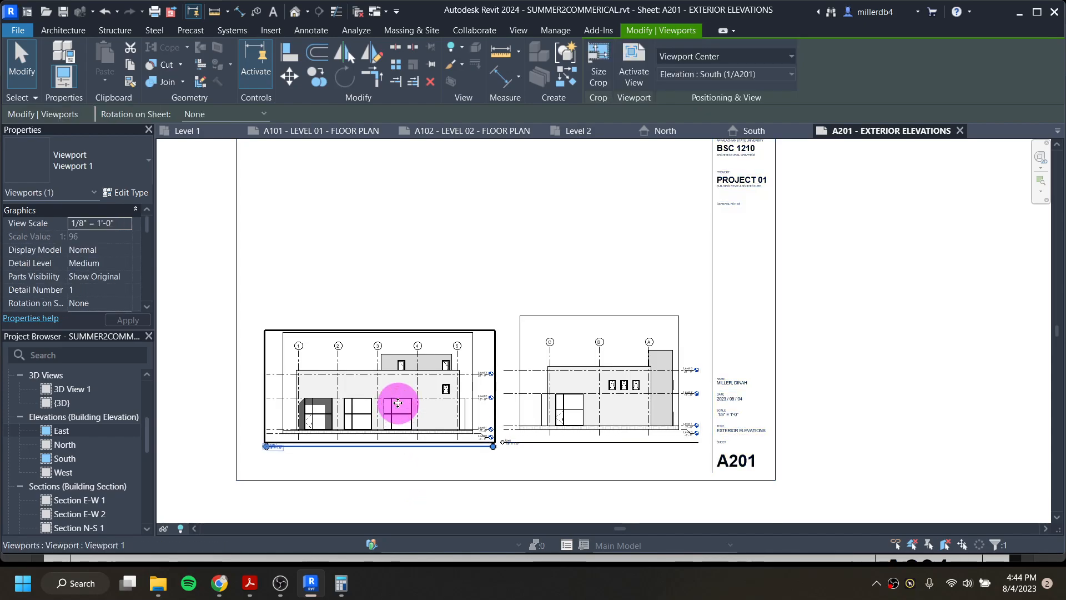
left_click_drag(397, 404, 382, 401)
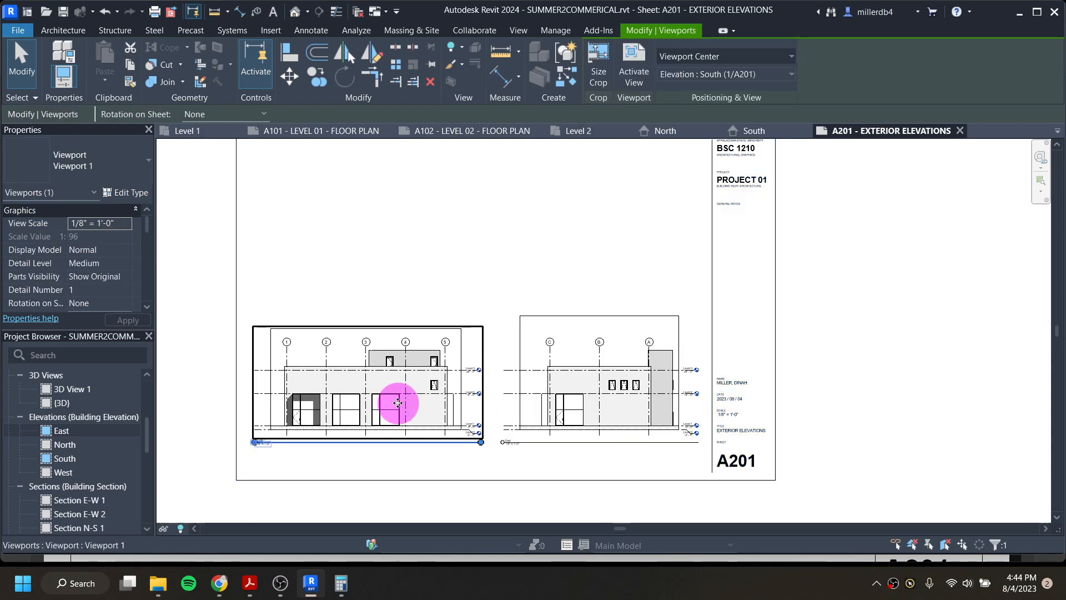
left_click(405, 471)
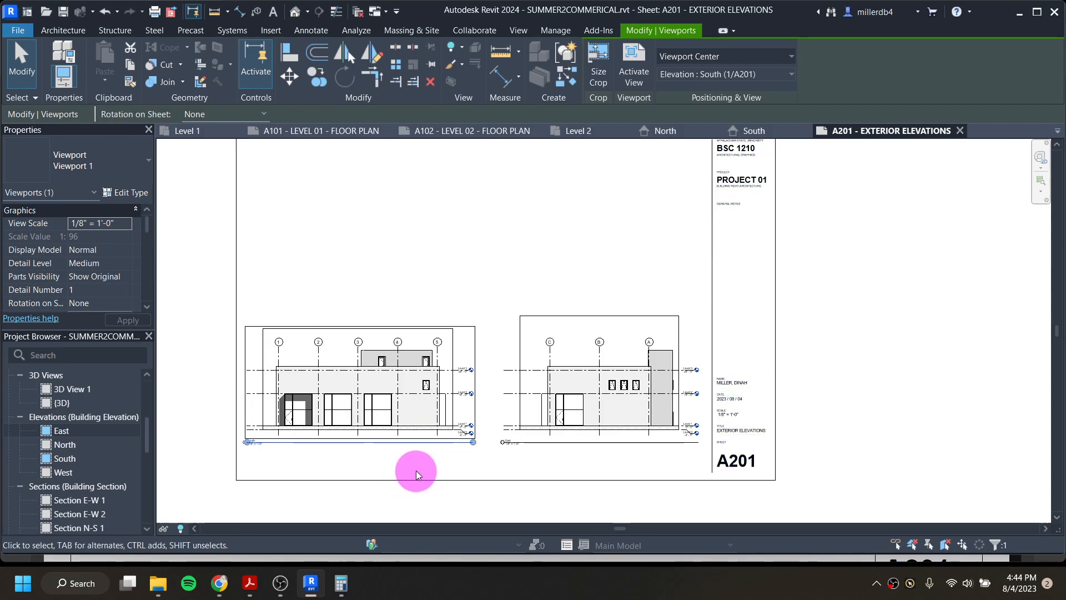
left_click(598, 414)
left_click_drag(595, 409, 587, 411)
left_click(585, 464)
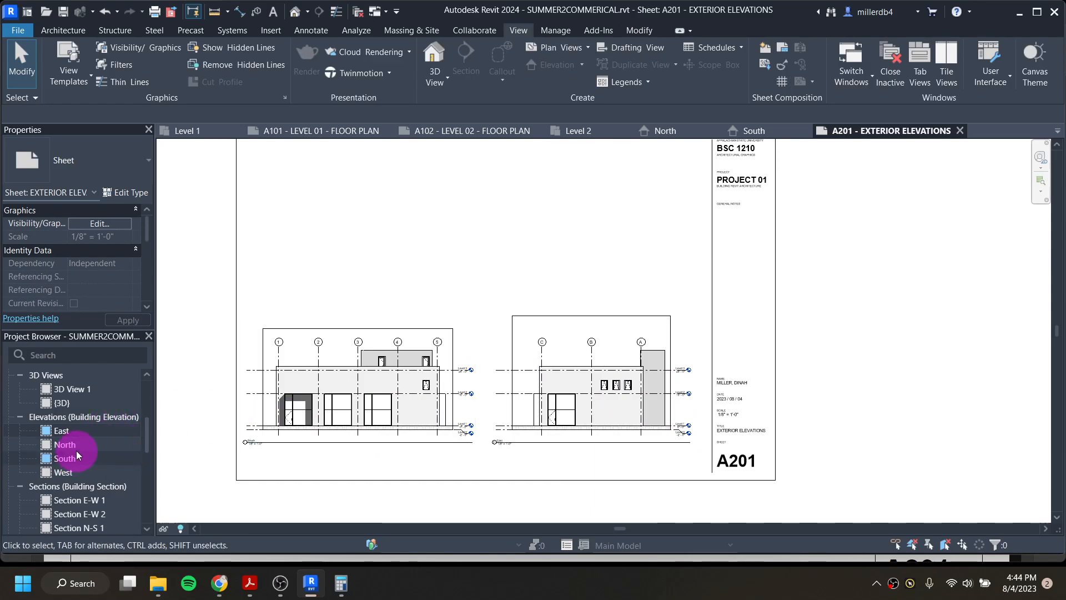
Place the North elevation on the sheet directly above the South elevation, aligned vertically with it
middle_click_drag(414, 346, 415, 386)
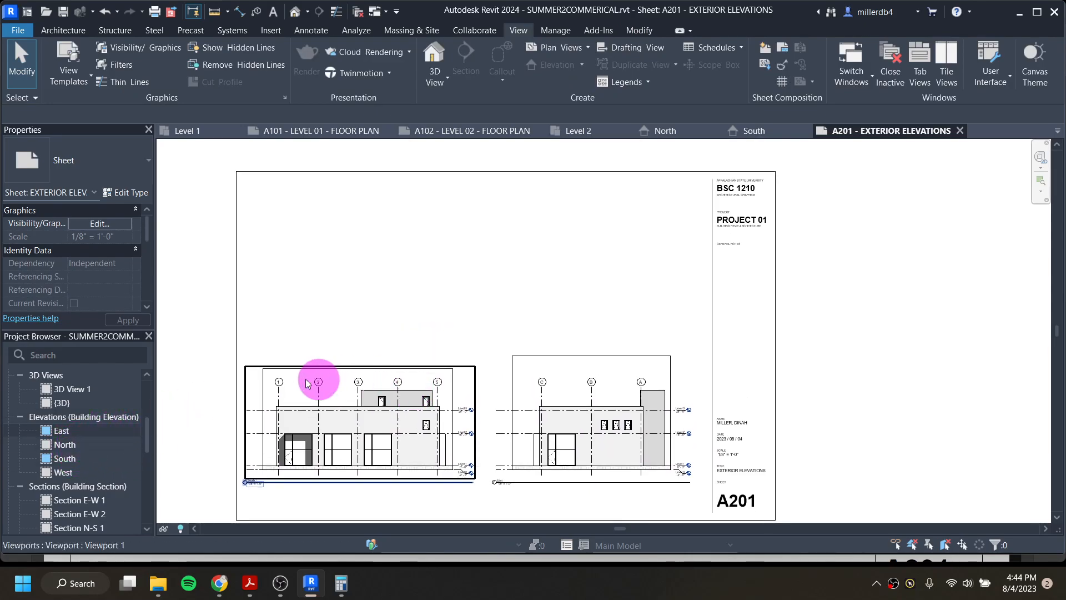
left_click_drag(73, 450, 249, 310)
left_click_drag(346, 284, 368, 276)
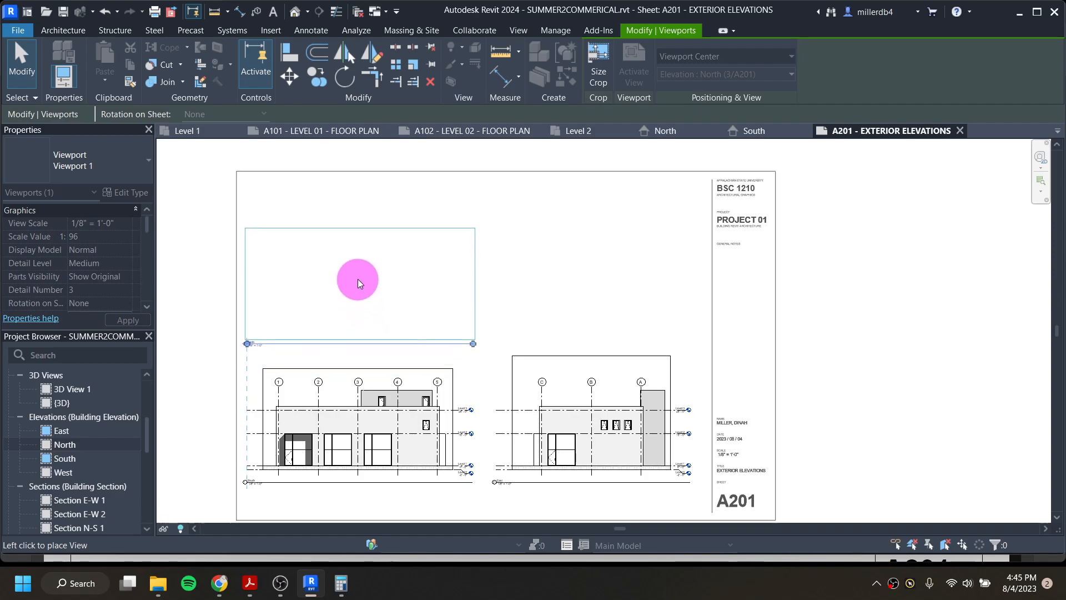
left_click(358, 268)
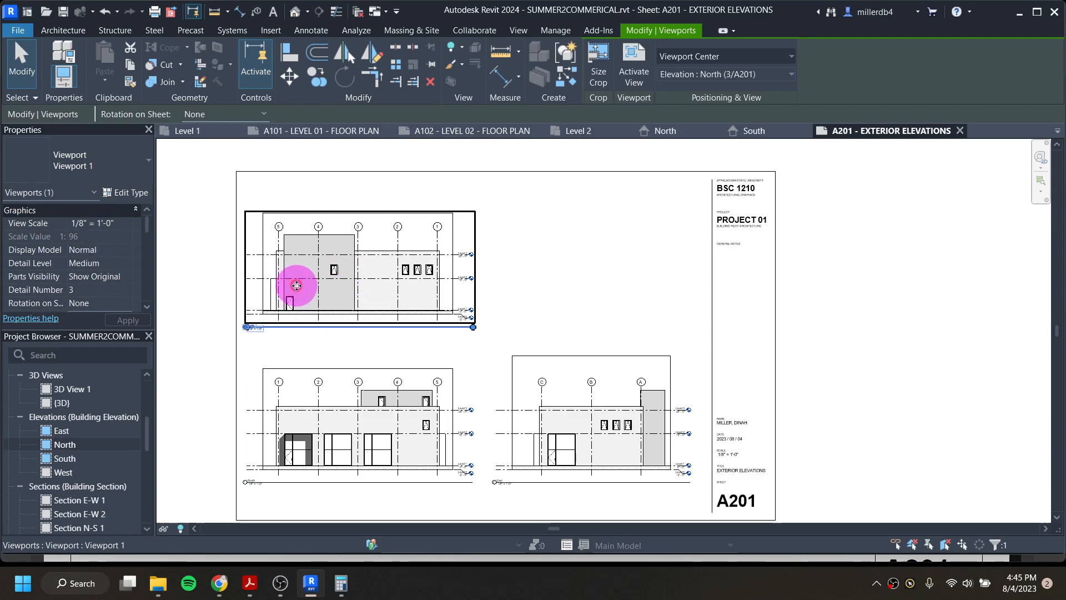
Nudge the North viewport down to compare it with the South elevation, and back up to sit slightly higher in the sheet's upper row
key("Down")
key("Down")
key("Down")
key("Down")
key("Down")
key("Down")
key("Down")
key("Down")
key("Down")
key("Down")
key("Down")
key("Down")
key("Down")
key("Down")
key("Down")
key("Down")
key("Down")
key("Down")
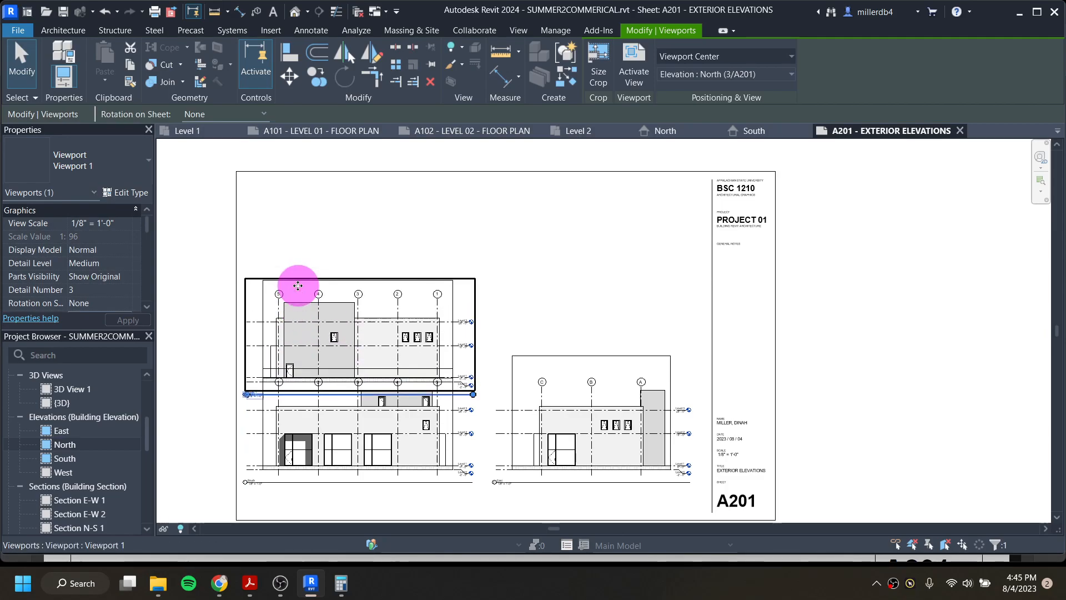
key("Up")
key("Up")
key("Up")
key("Up")
key("Up")
key("Up")
key("Up")
key("Up")
key("Up")
key("Up")
key("Up")
key("Up")
key("Up")
key("Up")
key("Up")
key("Up")
key("Up")
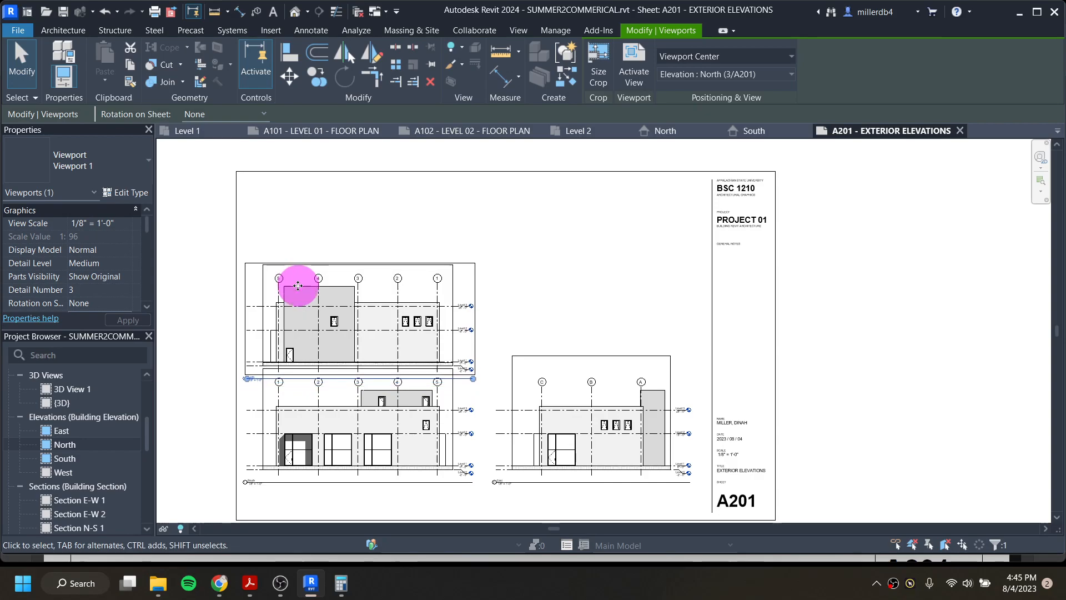
key("Up")
key("Up")
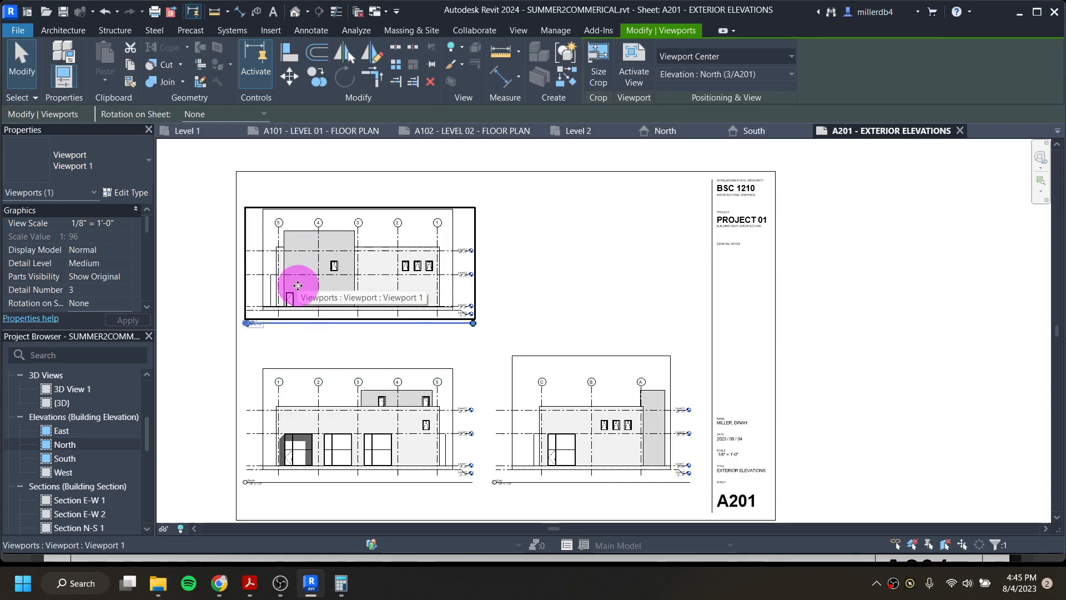
left_click(315, 336)
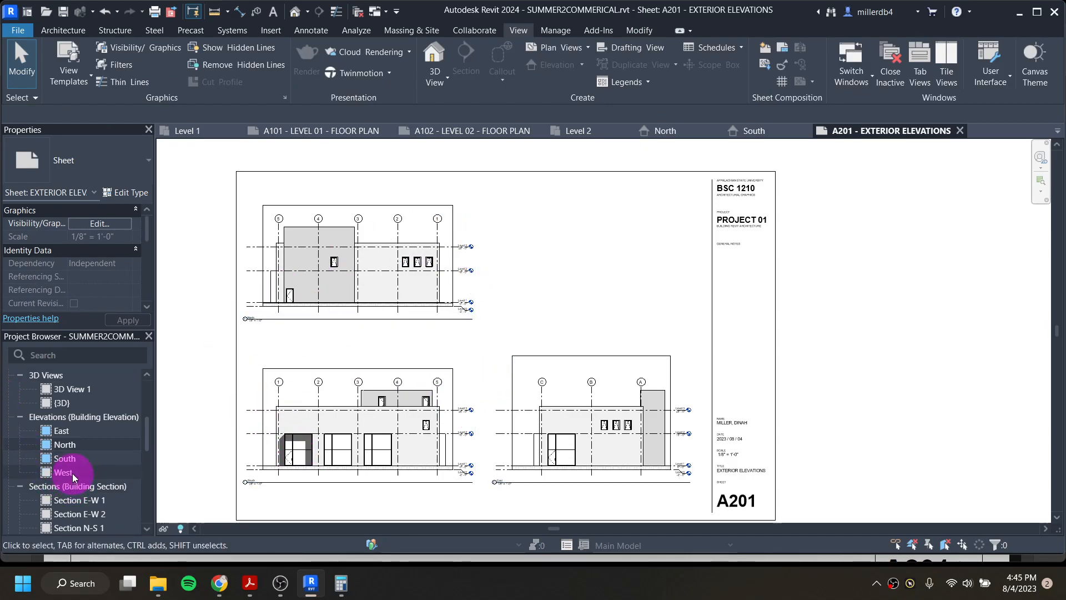
Place the West elevation above the East elevation, aligned with the North elevation's row
left_click_drag(62, 478, 578, 287)
left_click(594, 259)
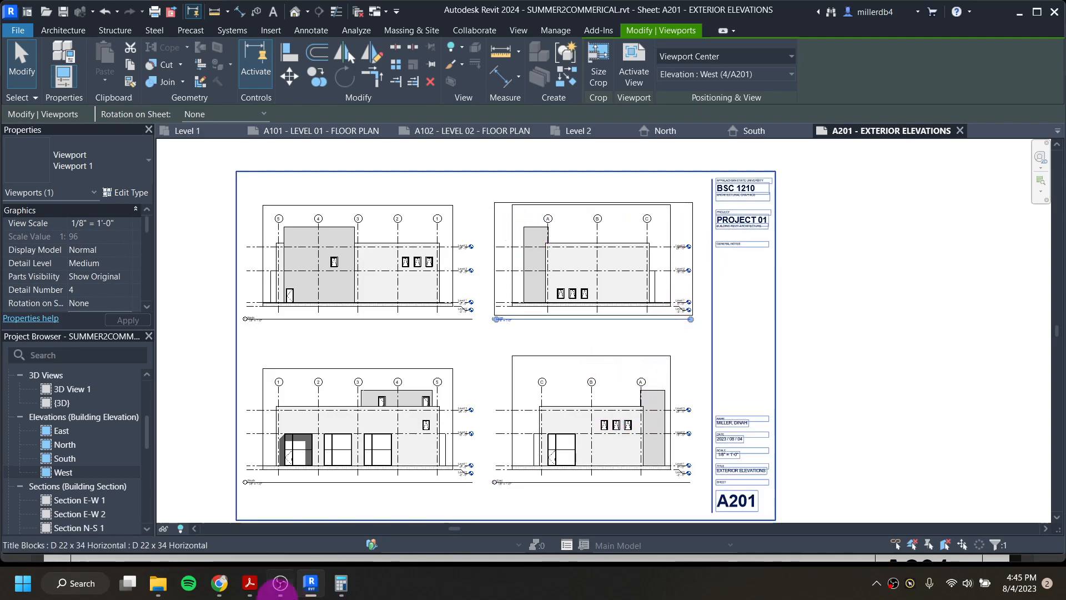
Compare the elevation layout with the reference PDF, and activate the West elevation's view on the Revit sheet
left_click(250, 583)
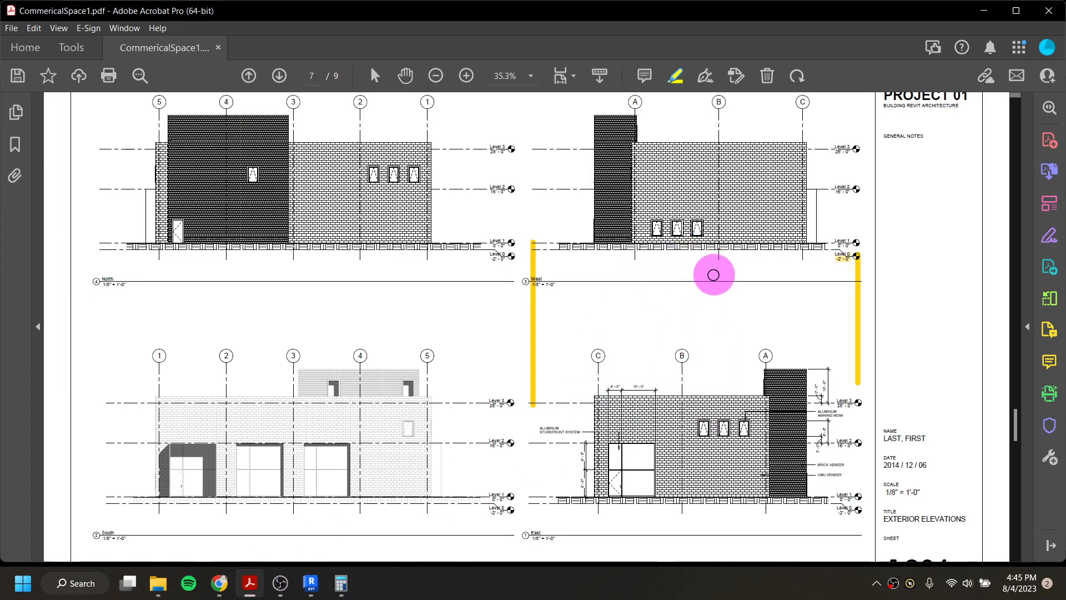
left_click(310, 587)
scroll(644, 308, "up", 1)
left_click(645, 342)
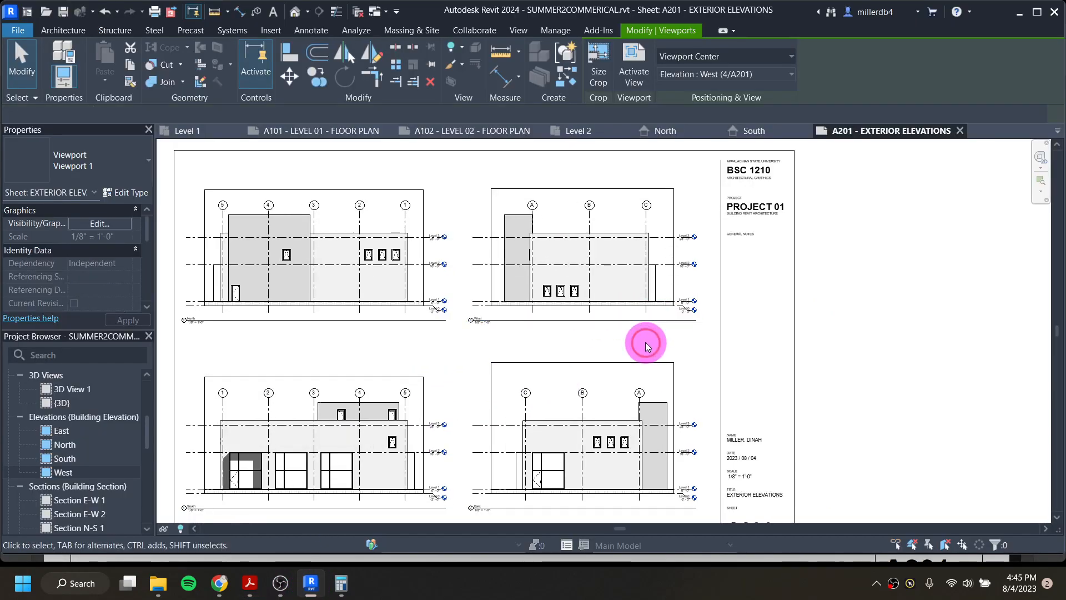
double_click(574, 286)
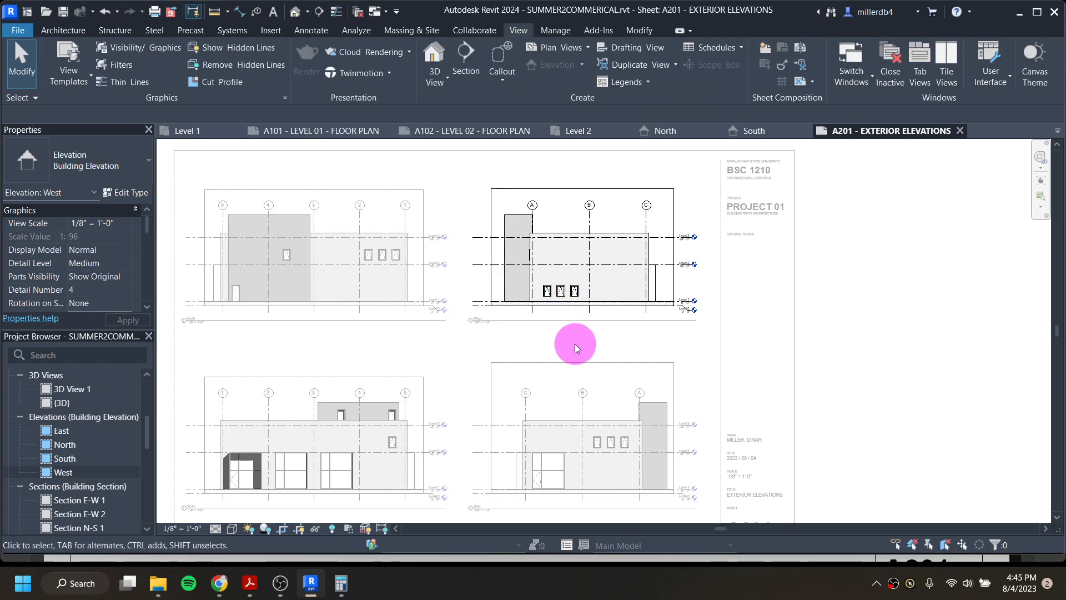
scroll(575, 344, "up", 1)
middle_click_drag(571, 339, 554, 419)
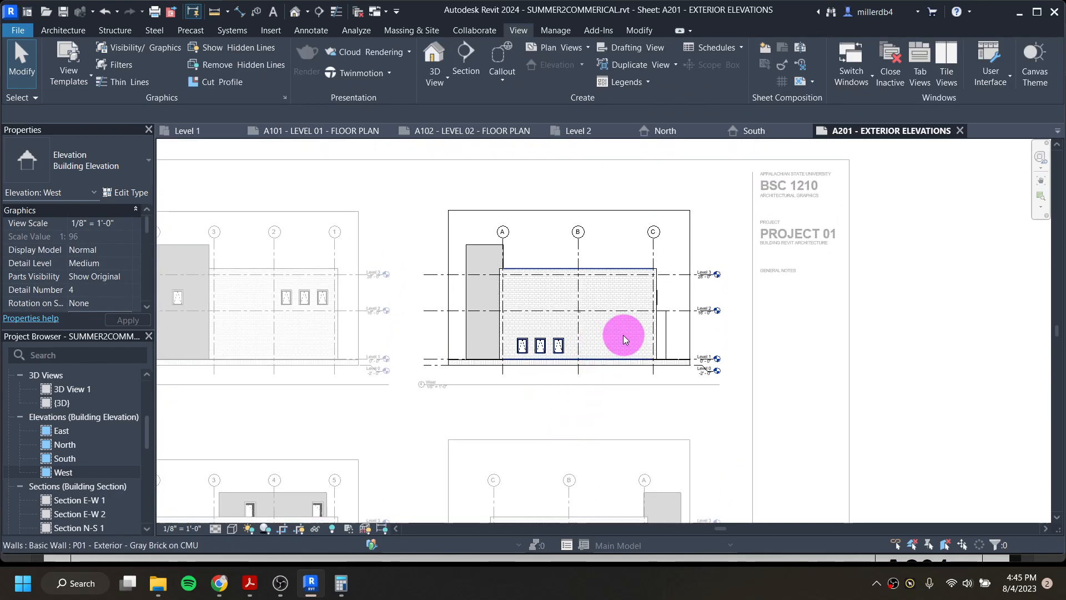
Nudge the West view's crop region left so the building sits further right in its viewport
left_click(614, 214)
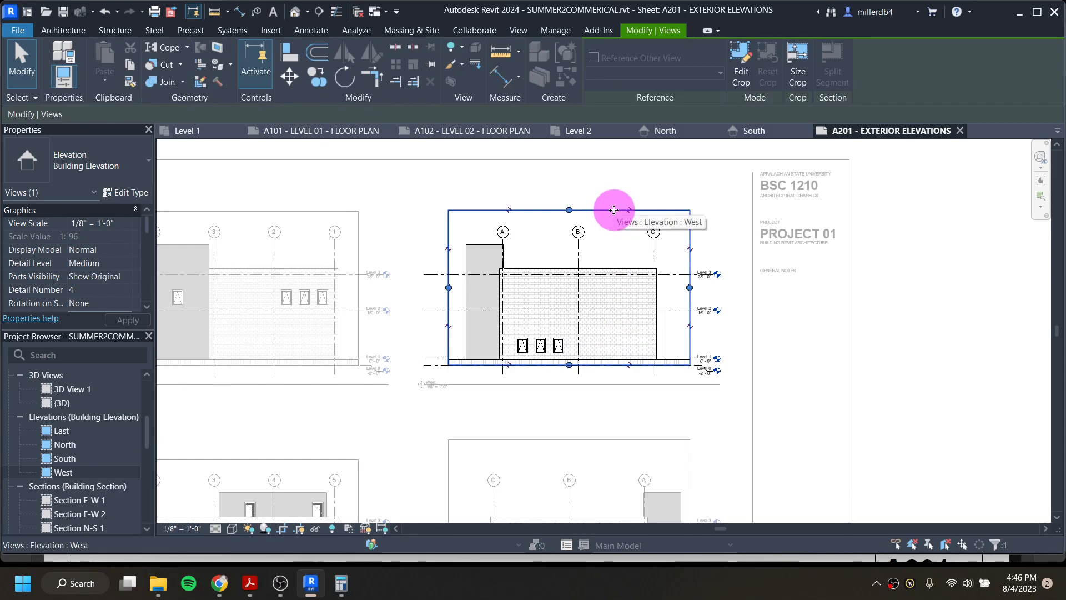
key("Right")
key("Right")
key("Left")
key("Left")
key("Left")
key("Left")
key("Left")
key("Left")
key("Left")
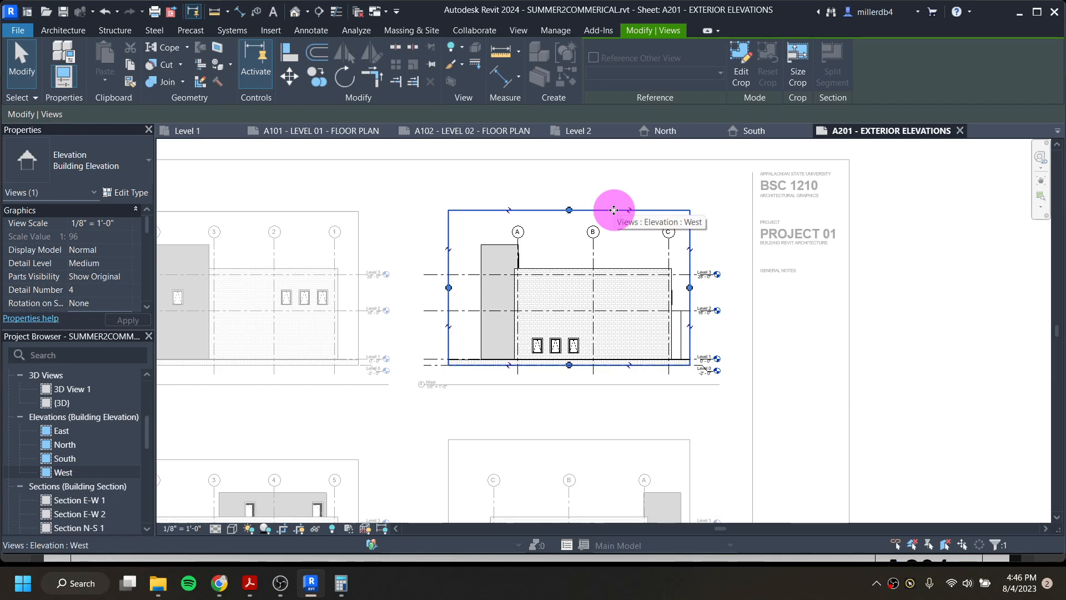
key("Left")
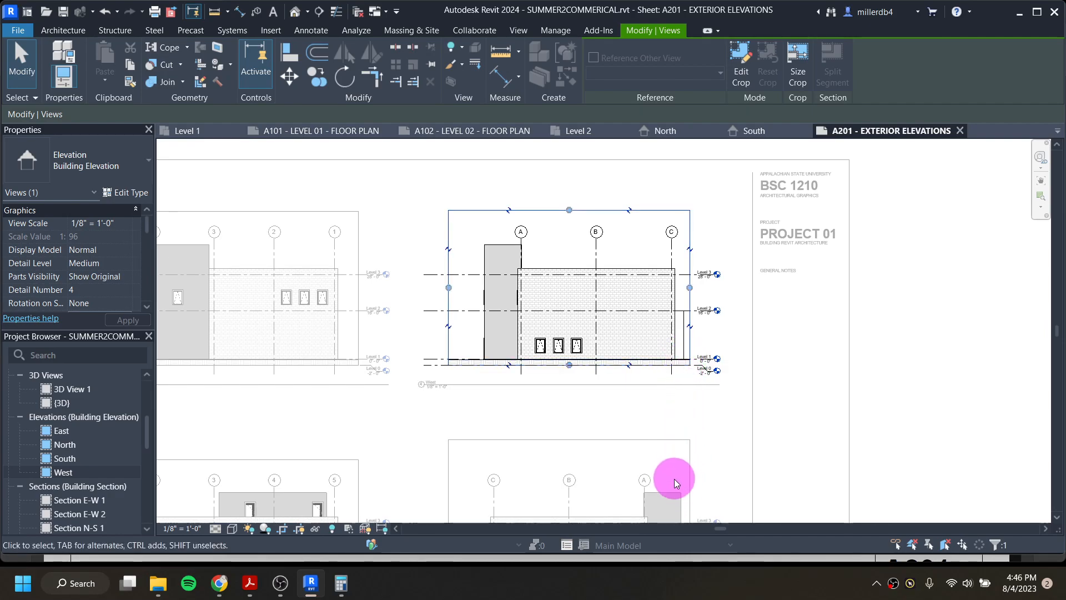
Fine-tune the West view's crop region sideways until the building lines up above the East elevation
middle_click_drag(659, 465, 664, 374)
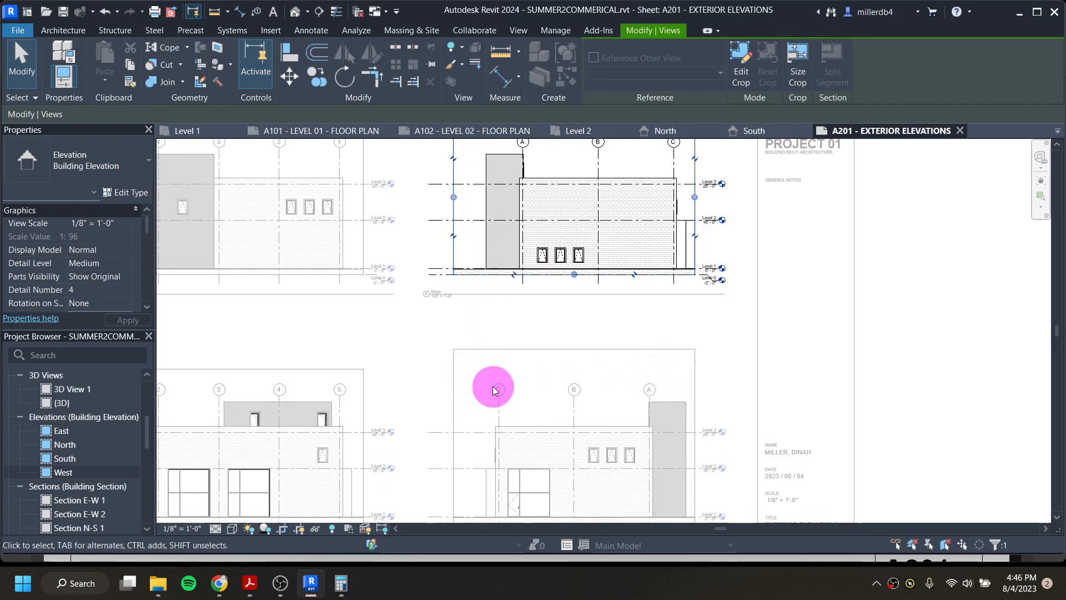
key("Right")
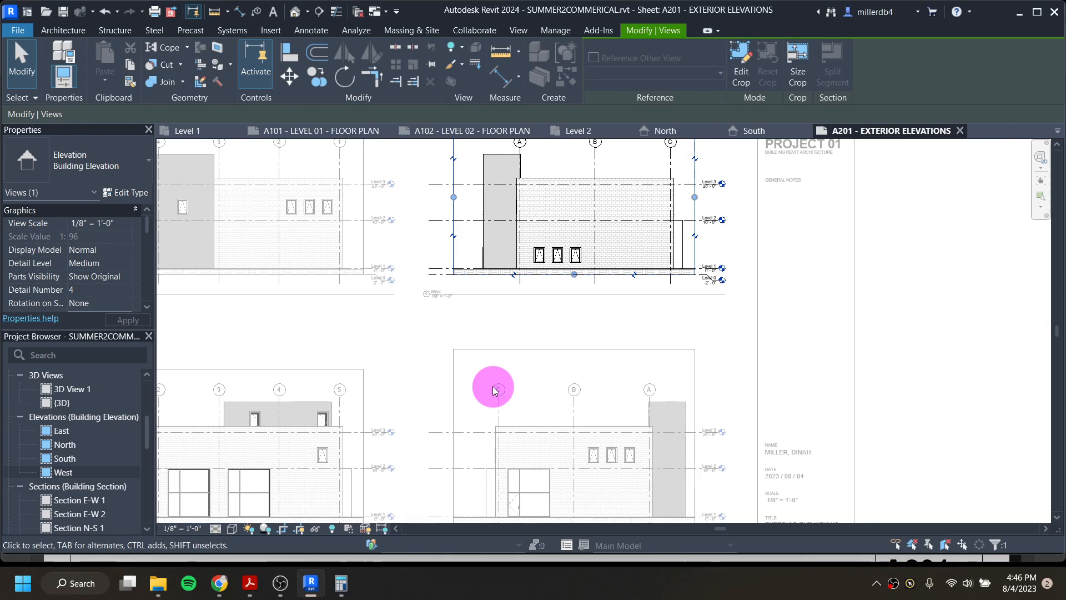
key("Left")
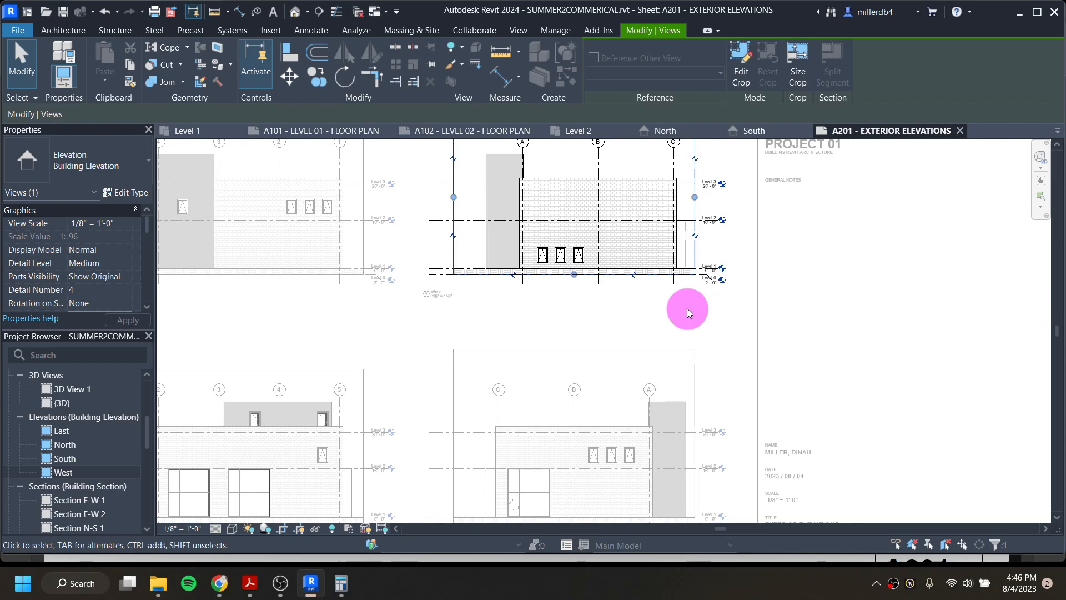
key("Left")
key("Right")
key("Right")
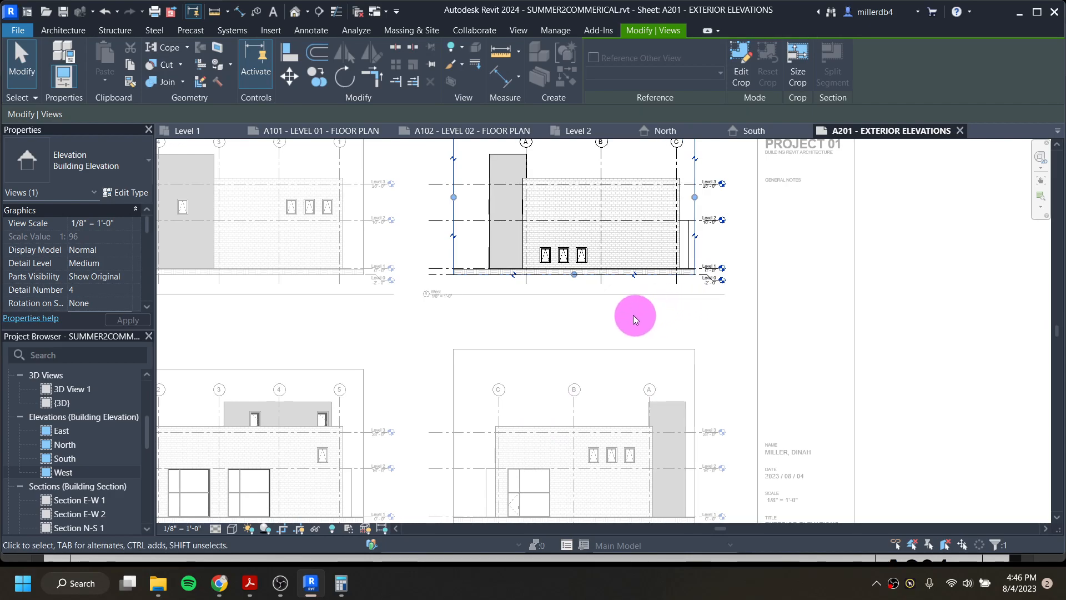
middle_click_drag(578, 352, 578, 389)
left_click(483, 347)
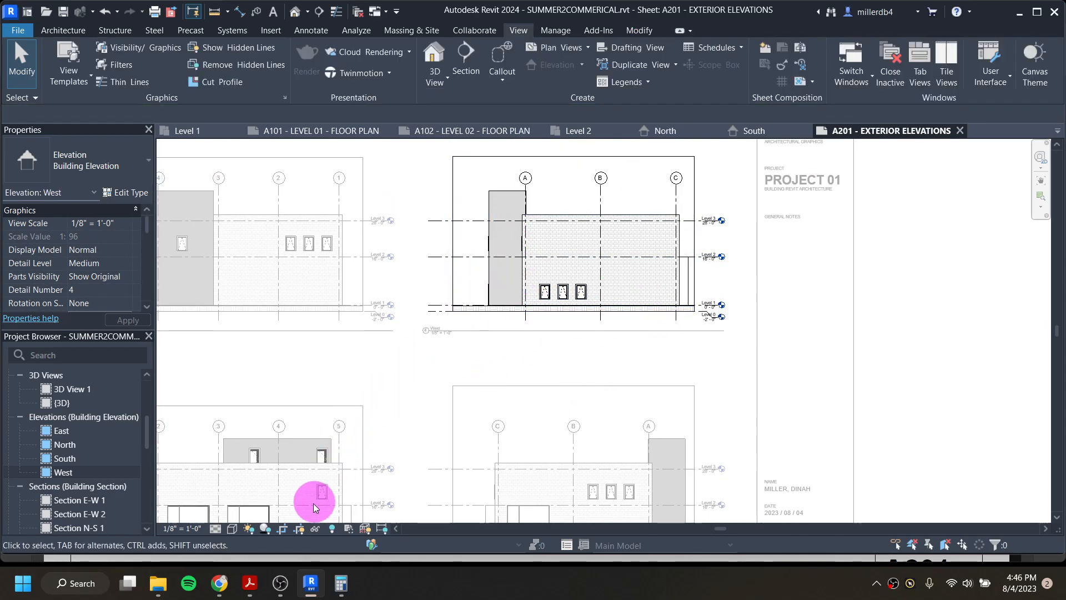
Hide the crop regions of the West and East elevations, deactivating each view to return to the sheet
left_click(299, 529)
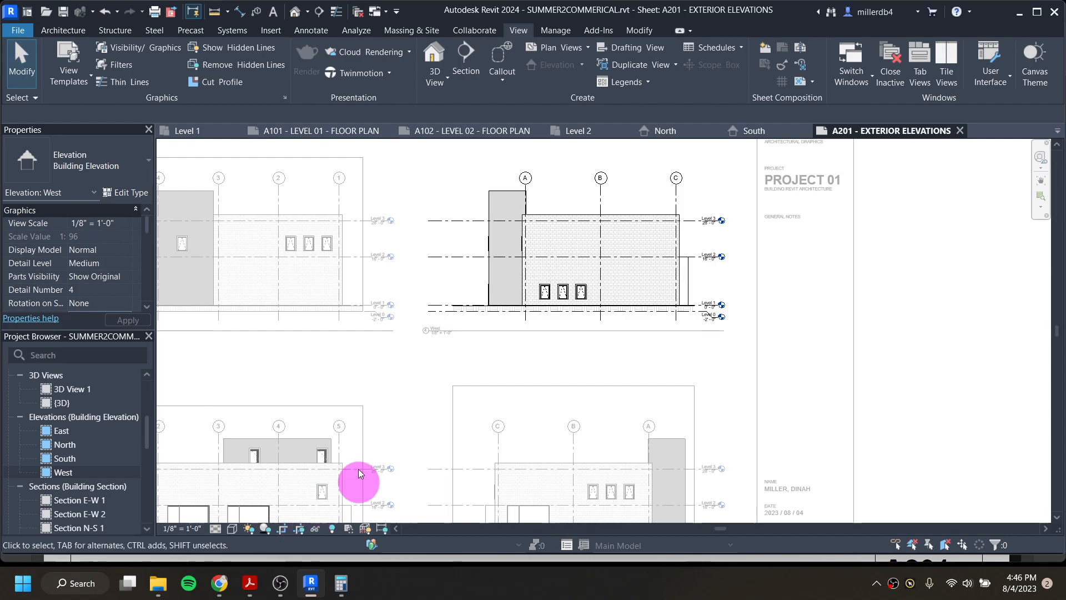
double_click(418, 378)
scroll(423, 392, "down", 2)
middle_click_drag(397, 435, 472, 425)
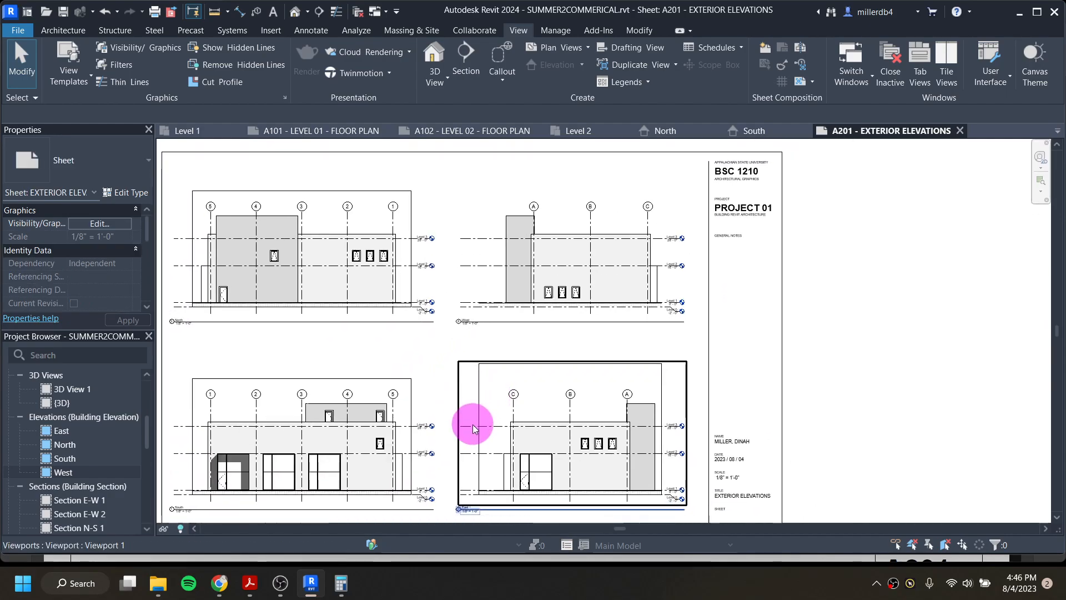
double_click(530, 407)
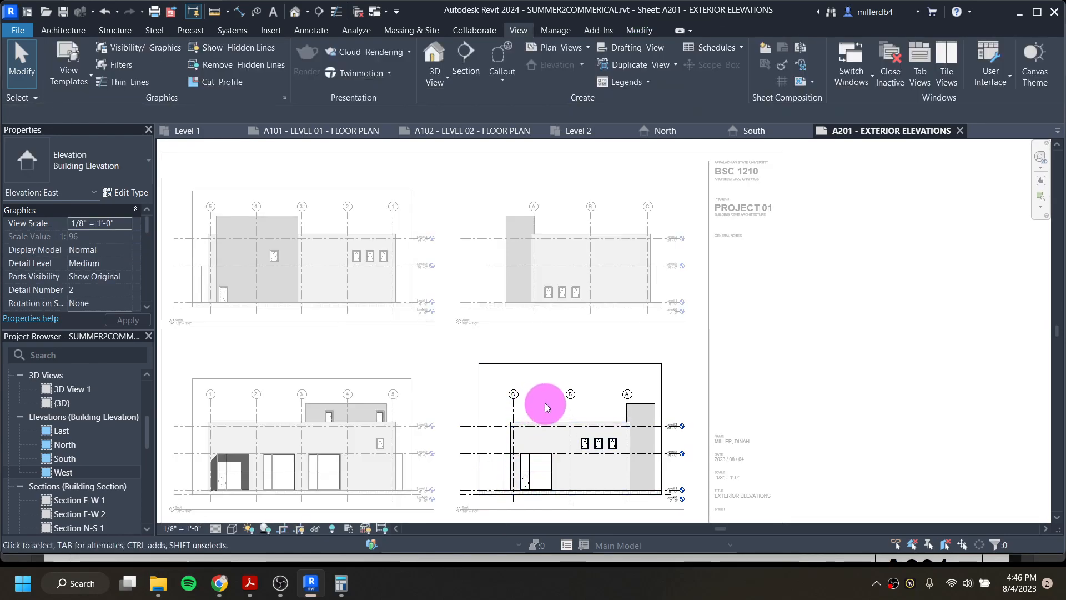
left_click(299, 531)
double_click(428, 366)
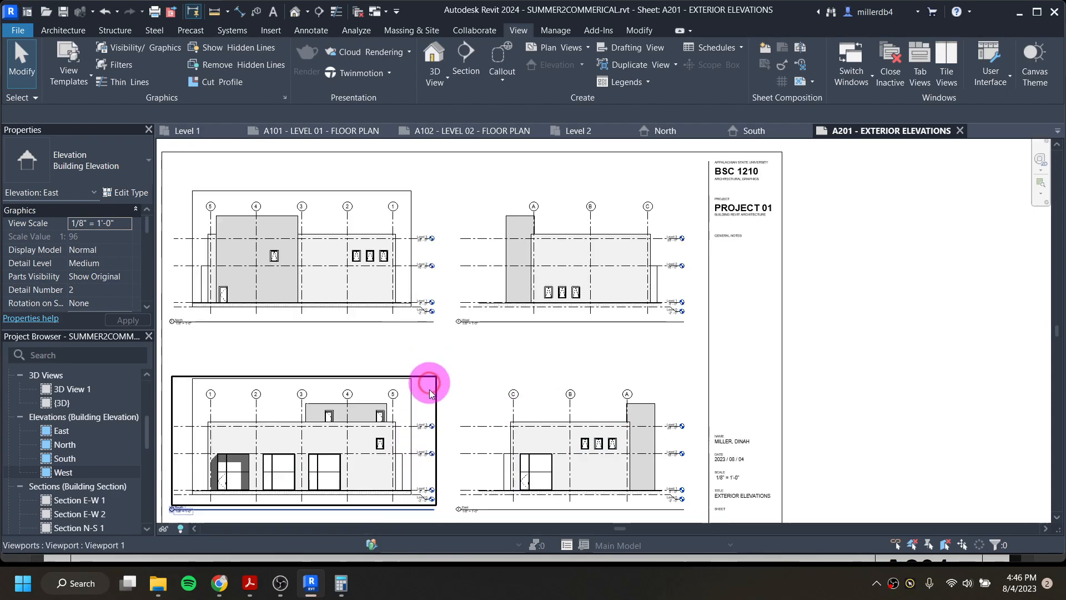
Hide the crop regions of the South and North elevations, deactivating each view to return to the sheet
left_click(356, 413)
double_click(356, 413)
left_click(301, 531)
double_click(393, 348)
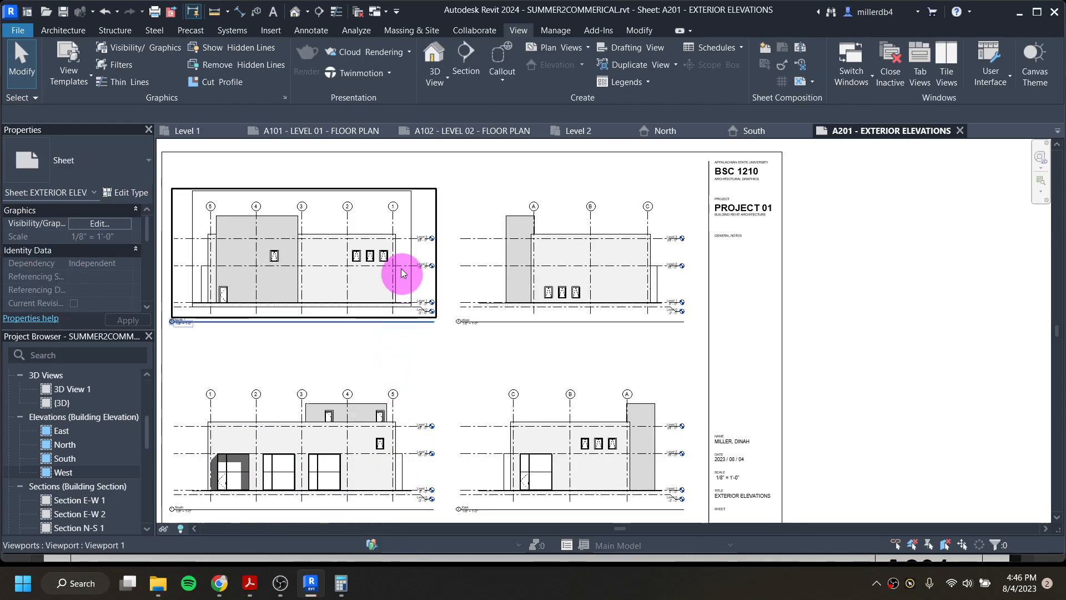
double_click(364, 228)
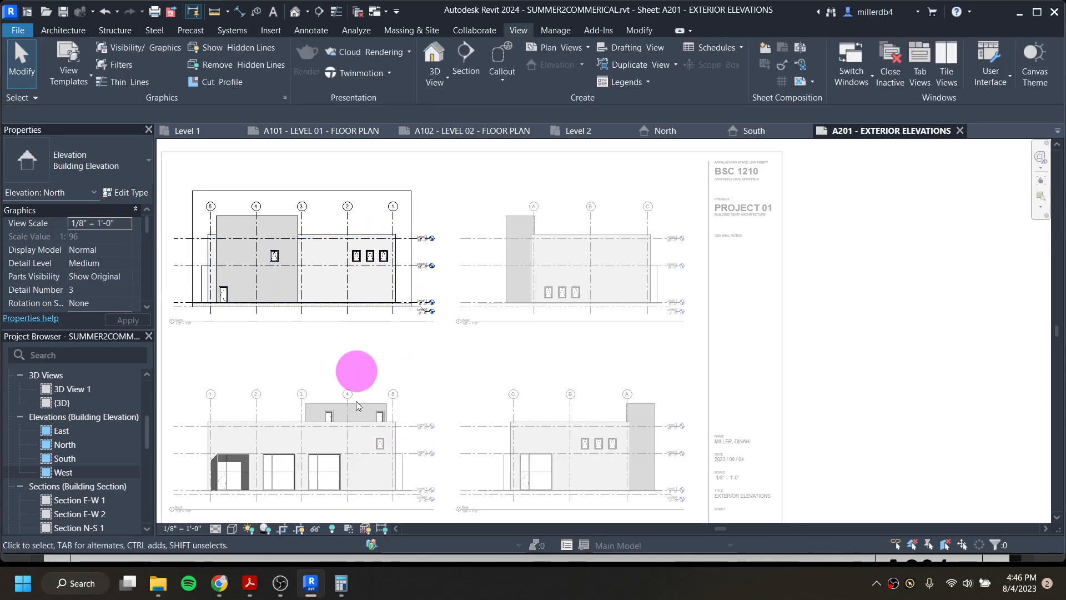
left_click(300, 528)
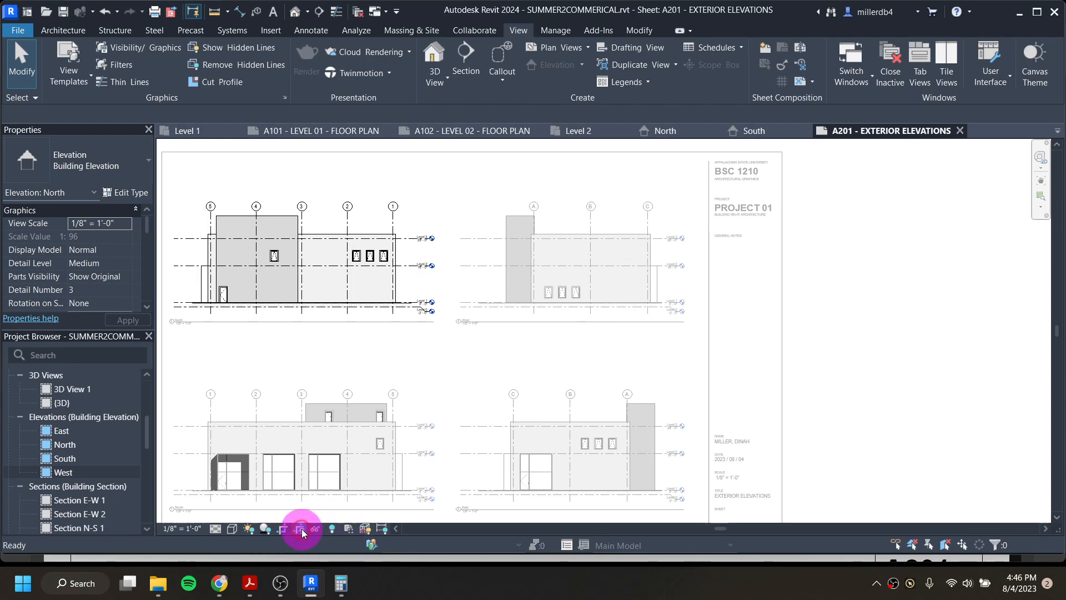
double_click(443, 361)
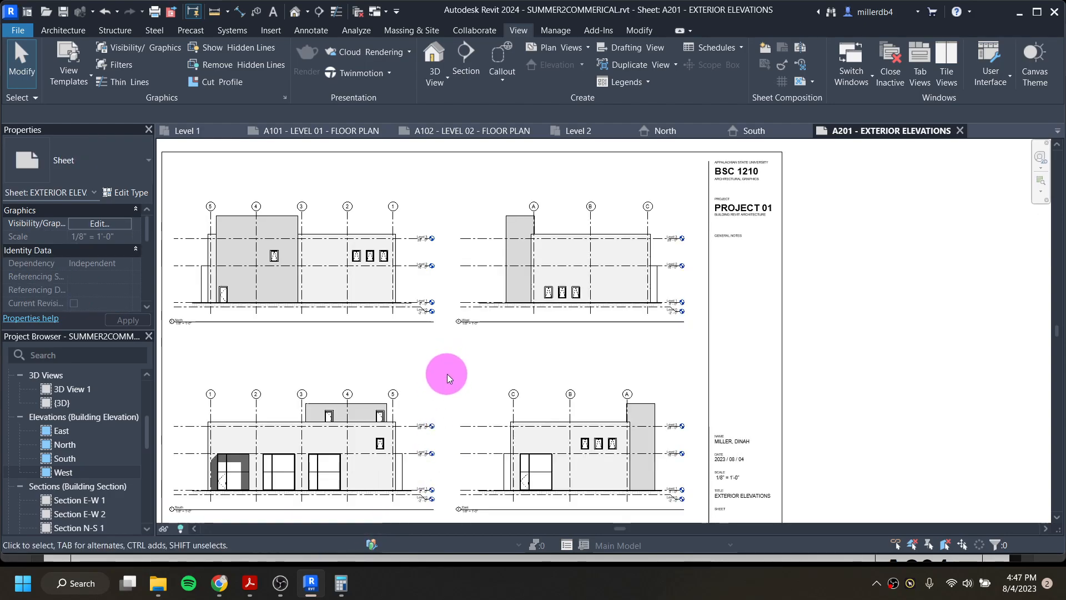
left_click(572, 375)
middle_click_drag(814, 411, 834, 398)
left_click(516, 263)
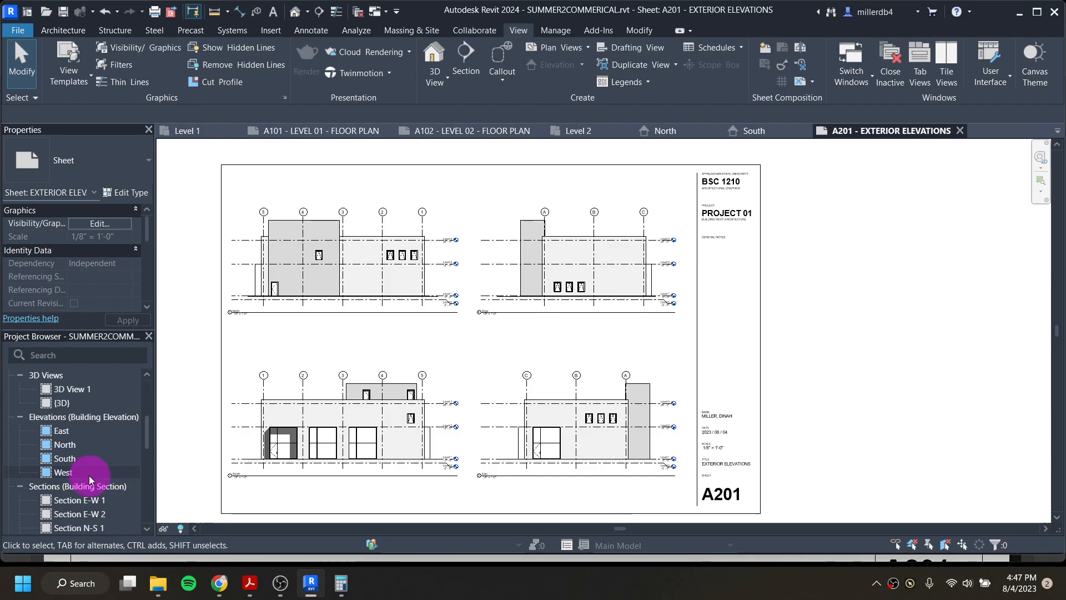
Open the Section E-W 1 building section and compare it with the Building Sections page of the reference PDF
scroll(82, 469, "down", 2)
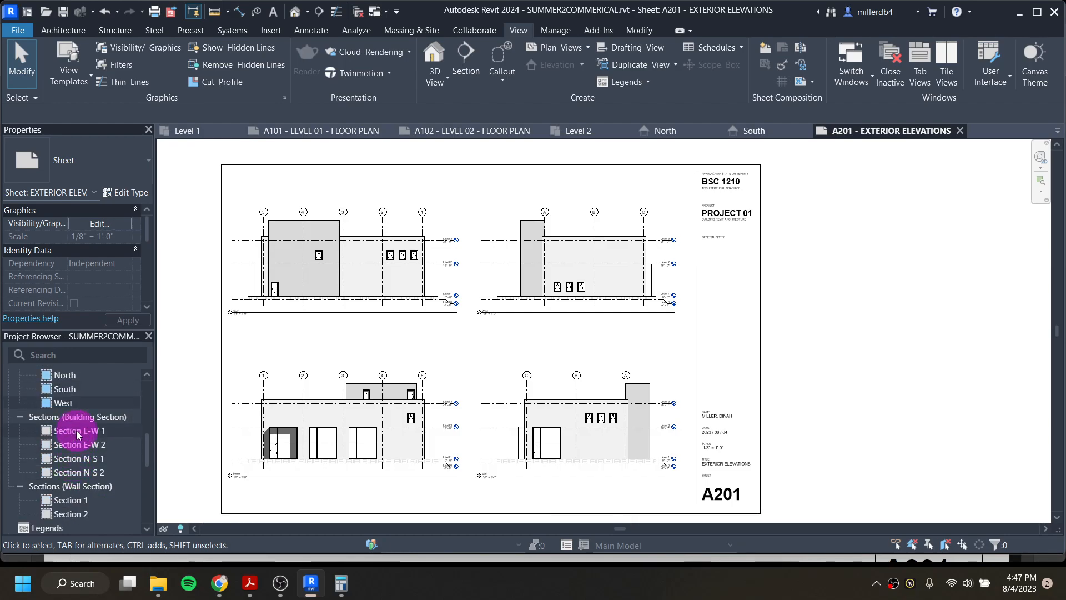
double_click(66, 432)
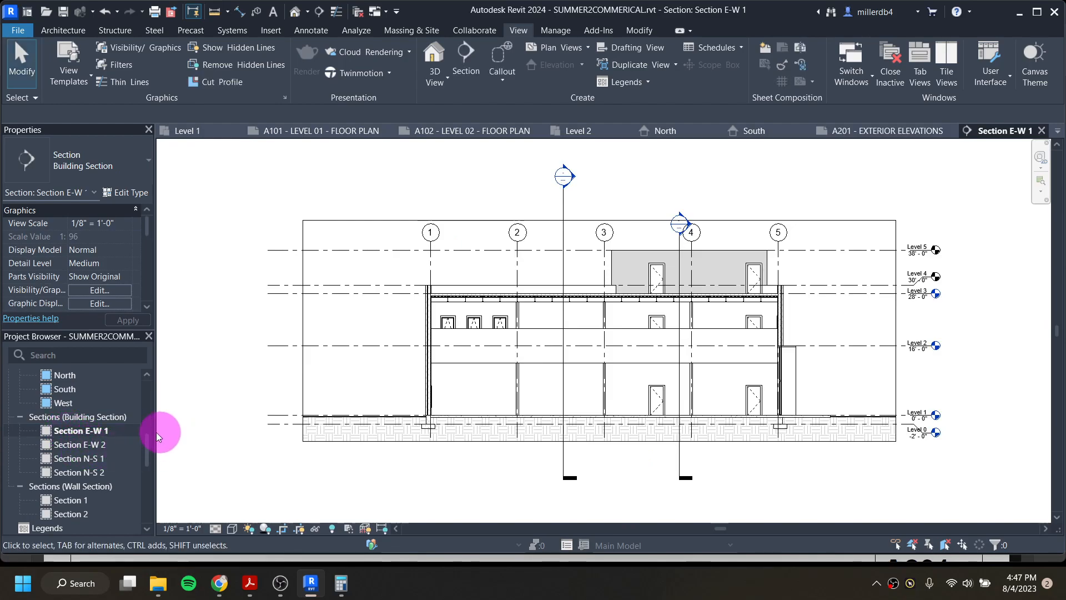
middle_click_drag(507, 393, 374, 412)
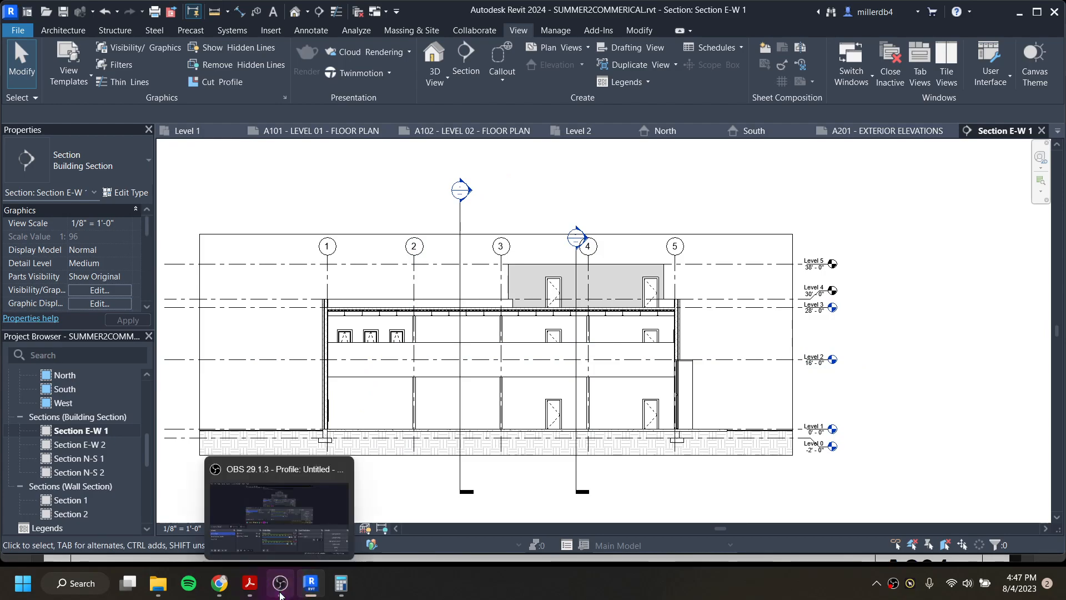
left_click(251, 589)
scroll(488, 311, "down", 5)
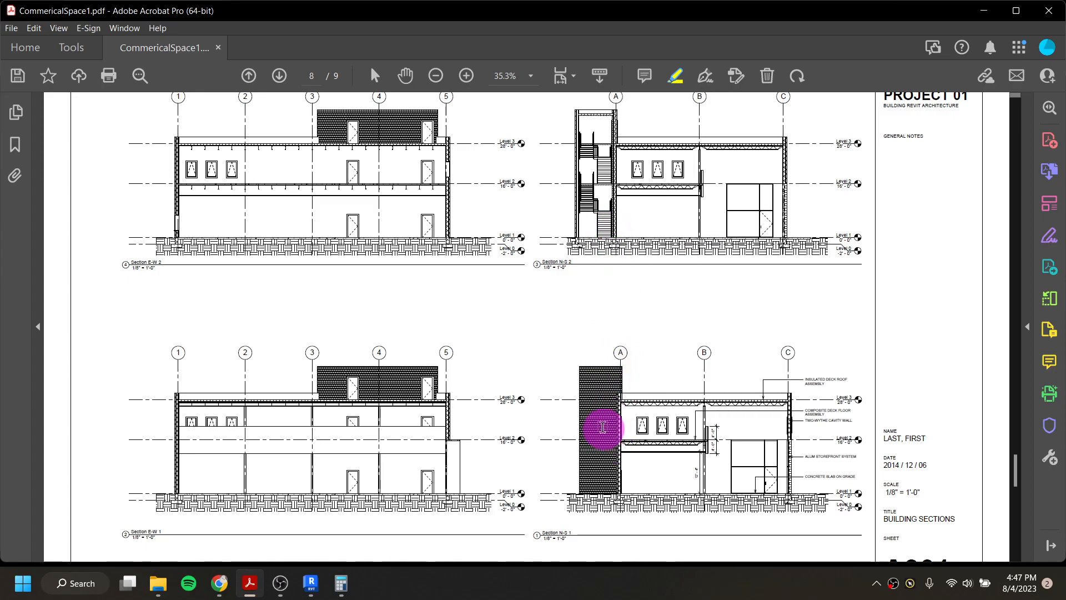
scroll(603, 427, "up", 1)
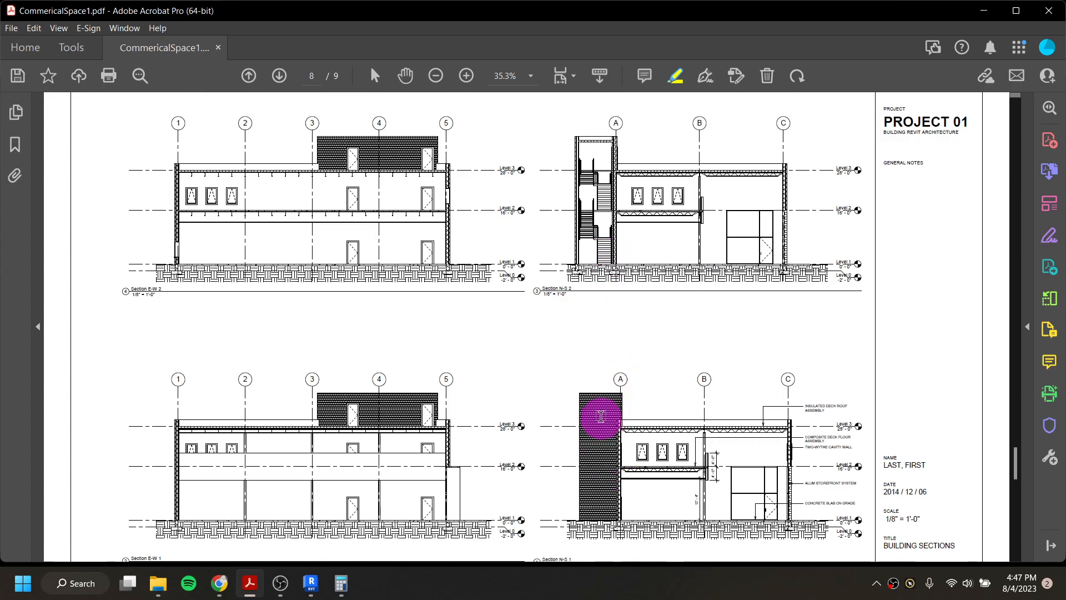
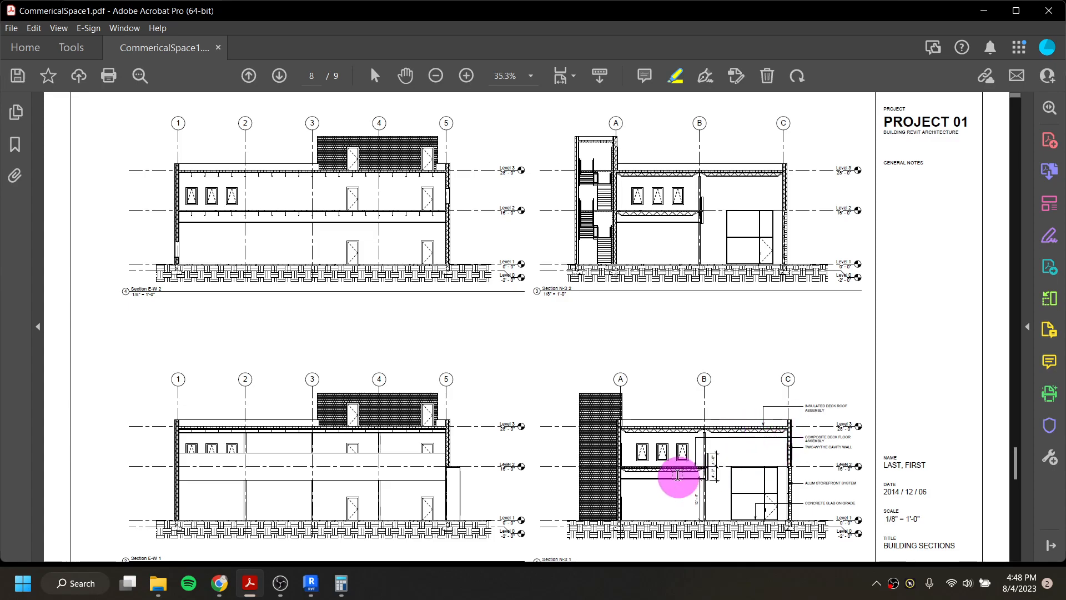
Return to Revit and hide the whole category of section markers in the Section E-W 1 view
left_click(320, 591)
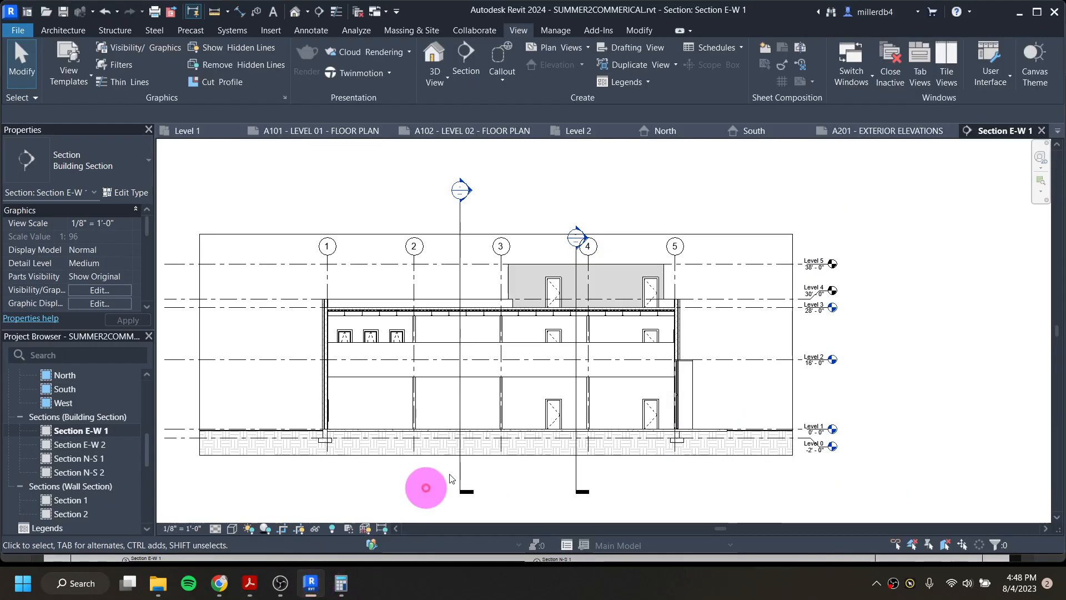
left_click(462, 217)
right_click(460, 211)
mouse_move(541, 297)
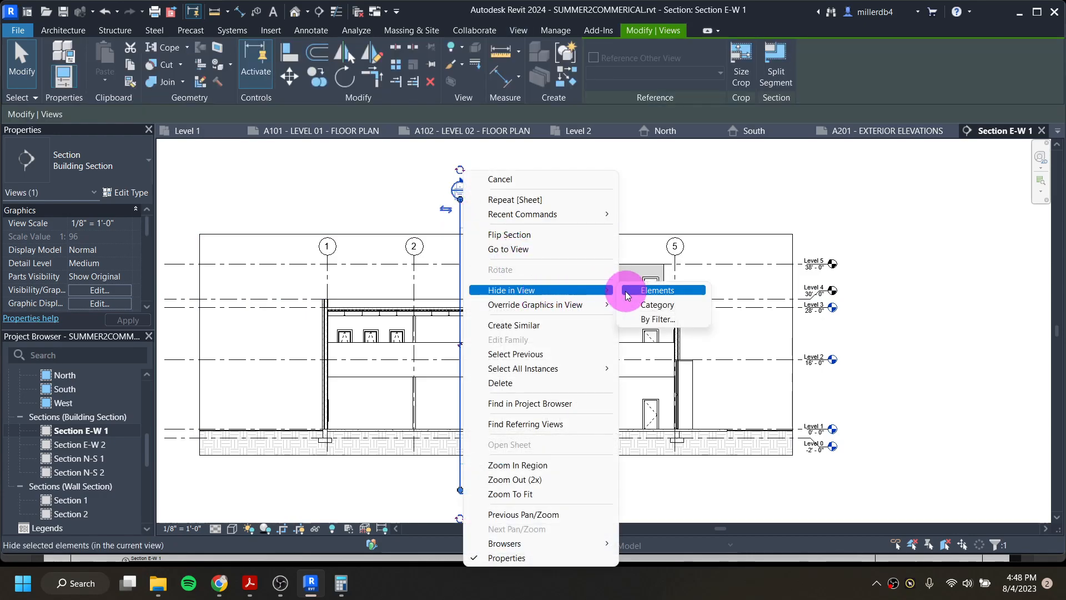
left_click(658, 304)
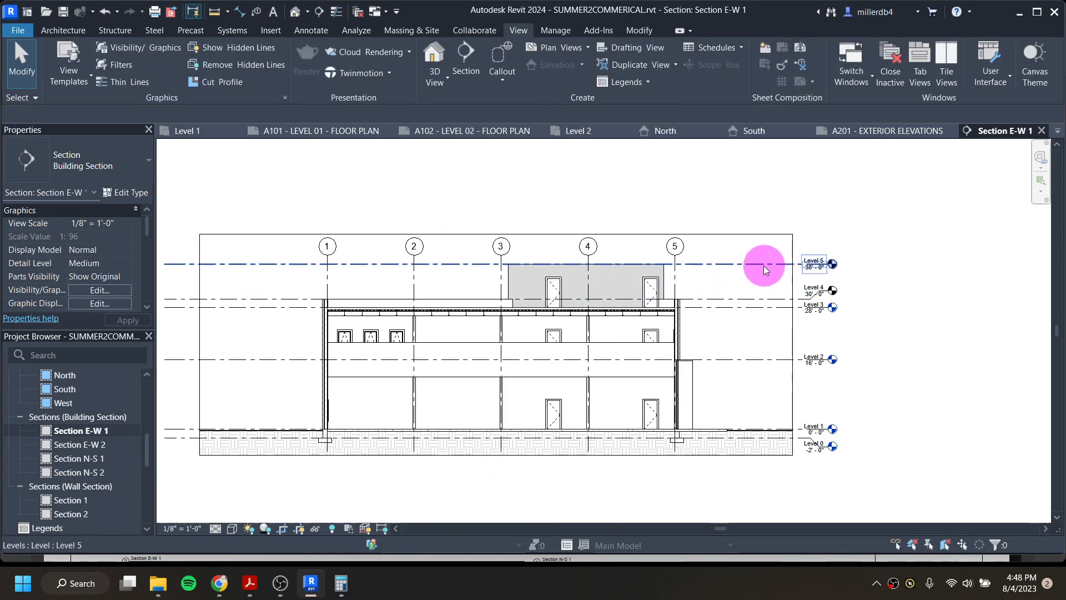
left_click(764, 265)
right_click(764, 265)
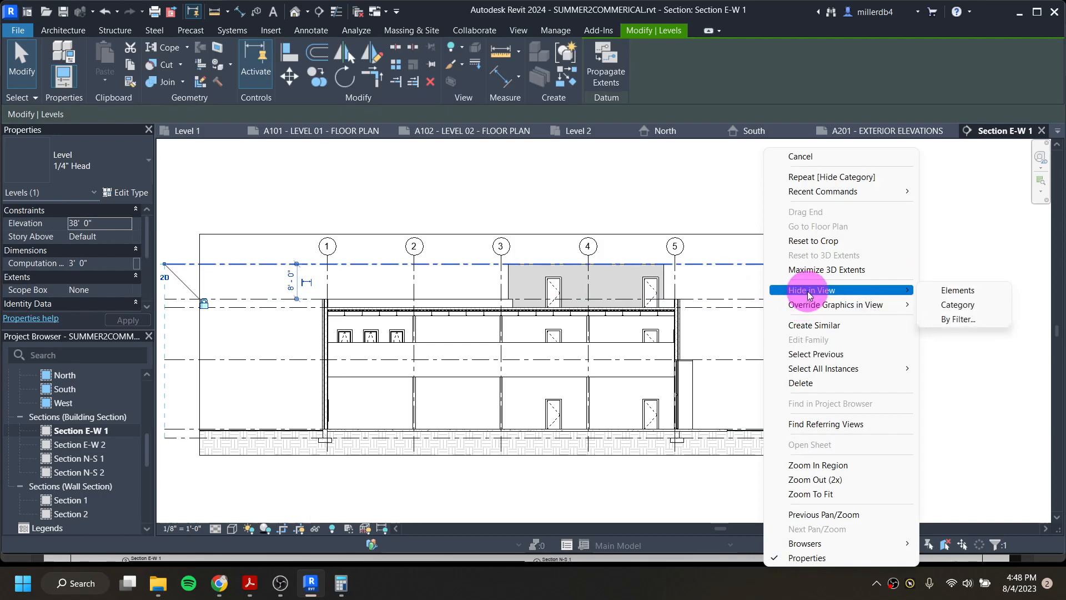
left_click(952, 305)
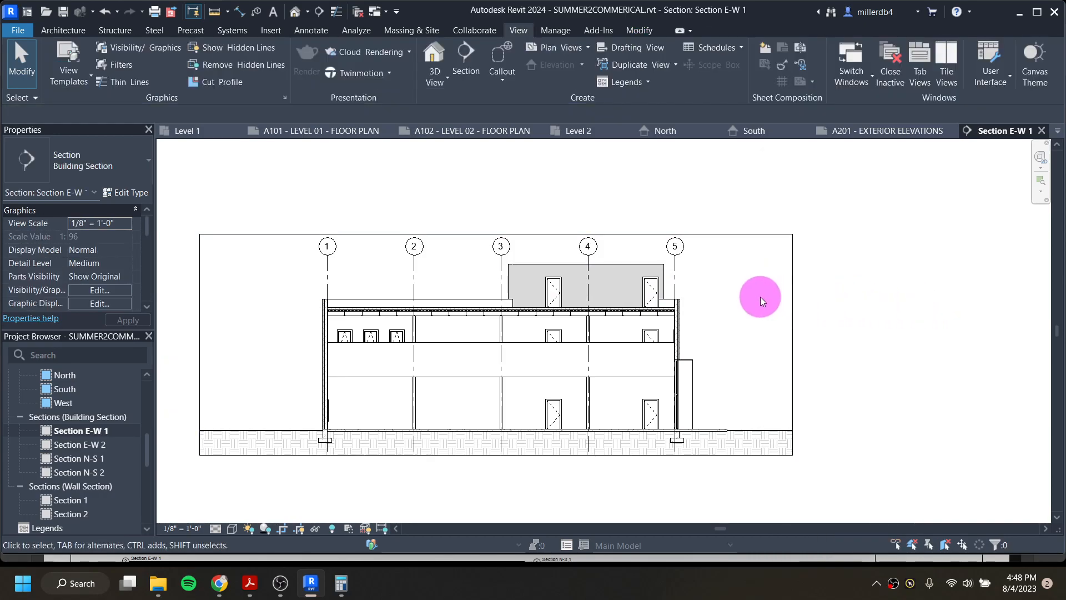
key("ctrl+z")
Hide only the Level 4 and Level 5 elements in the Section E-W 1 view
left_click(761, 298)
right_click(761, 299)
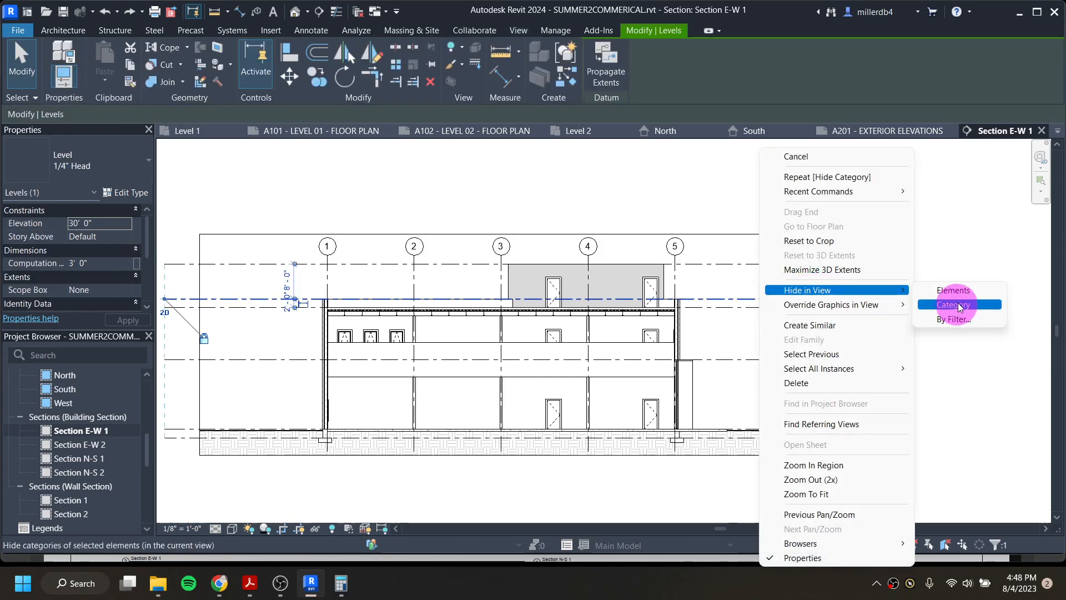
left_click(956, 300)
left_click(751, 265)
right_click(751, 265)
mouse_move(838, 288)
left_click(938, 289)
Join the wall footing, foundation wall, exterior brick wall and concrete slab where they meet at grid 1 in Section E-W 1
middle_click_drag(250, 329, 271, 328)
scroll(311, 435, "up", 9)
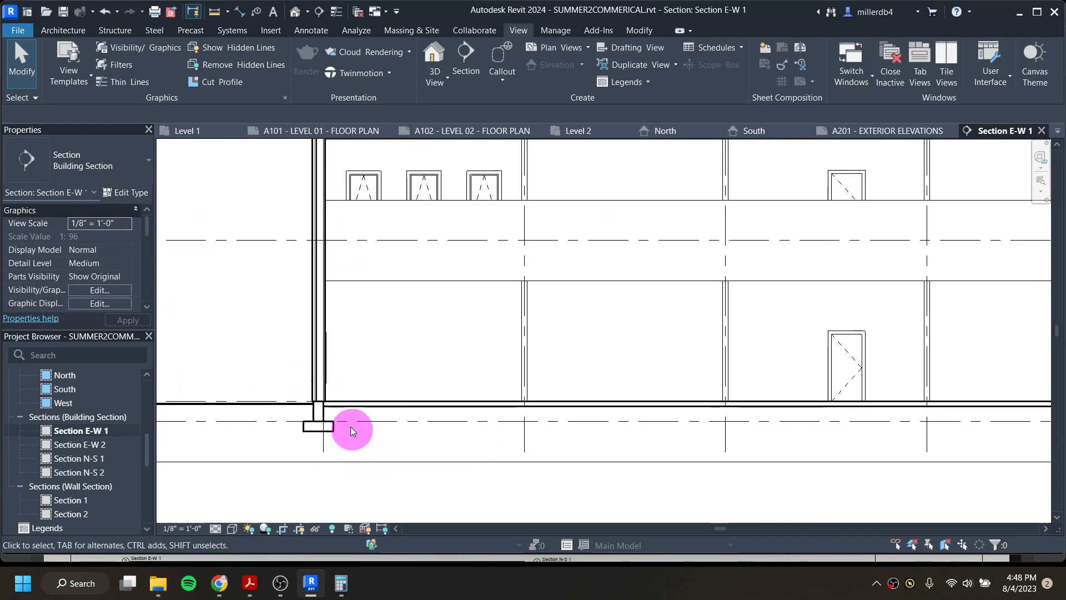
left_click(312, 419)
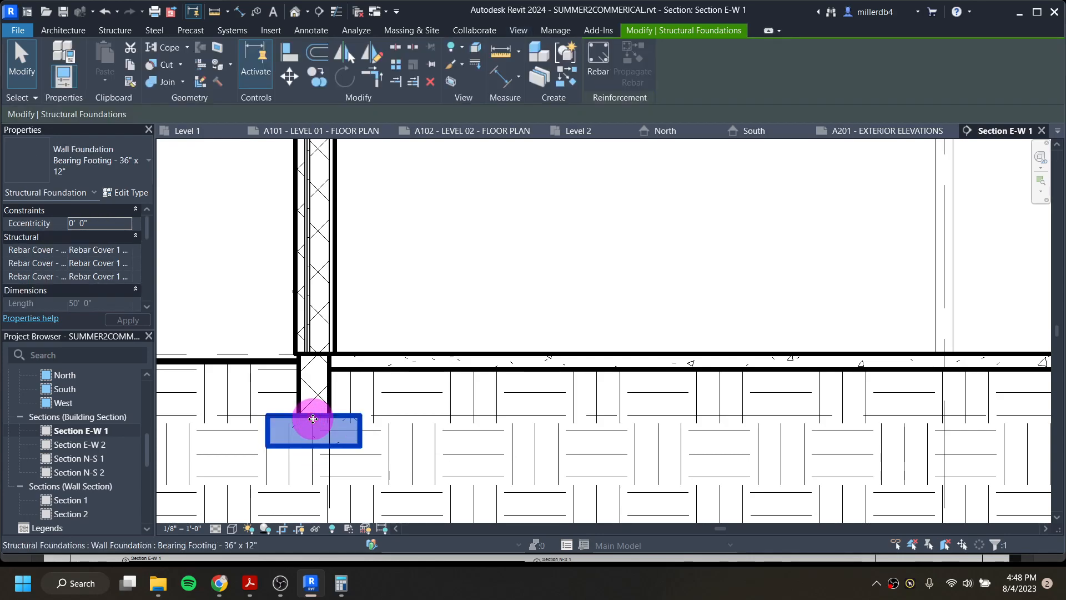
left_click(158, 79)
left_click(289, 419)
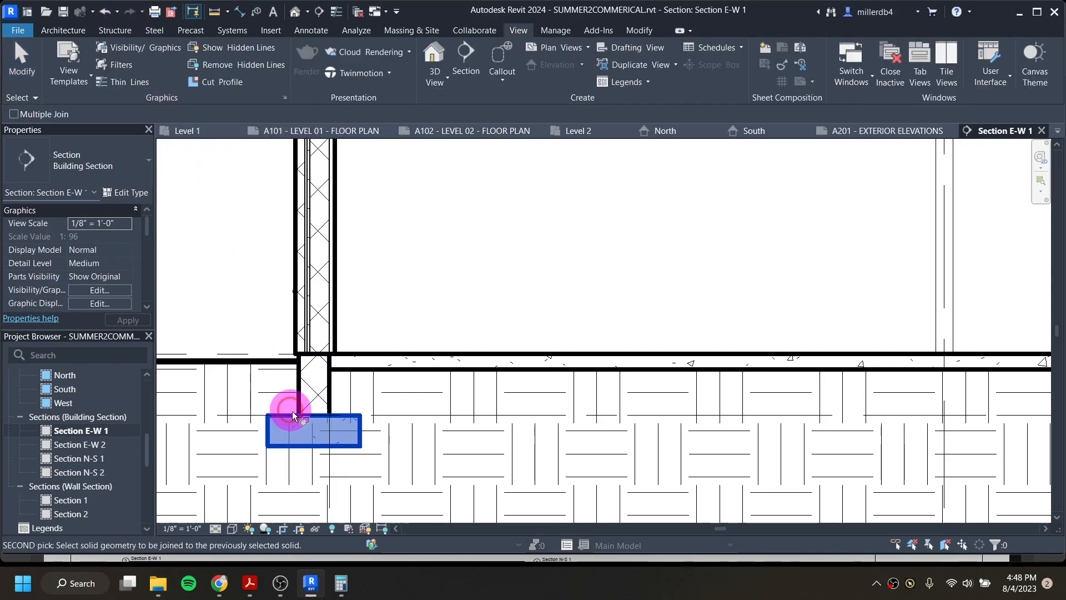
left_click(303, 398)
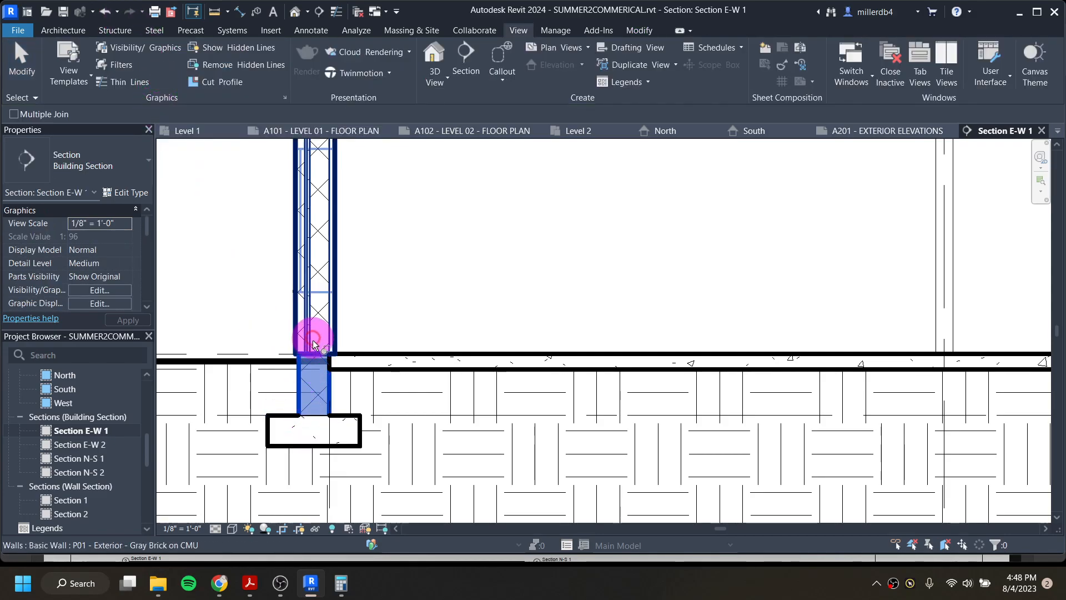
left_click(341, 360)
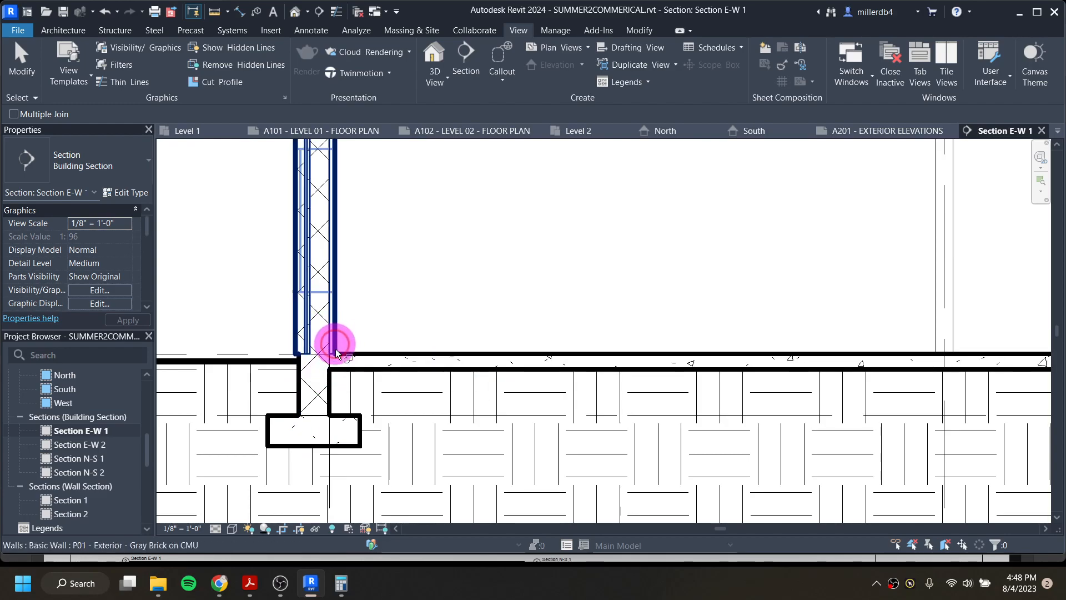
Join the bearing footing to the 12" CMU foundation wall at grid 5 and end the join
scroll(333, 381, "down", 3)
scroll(327, 401, "down", 2)
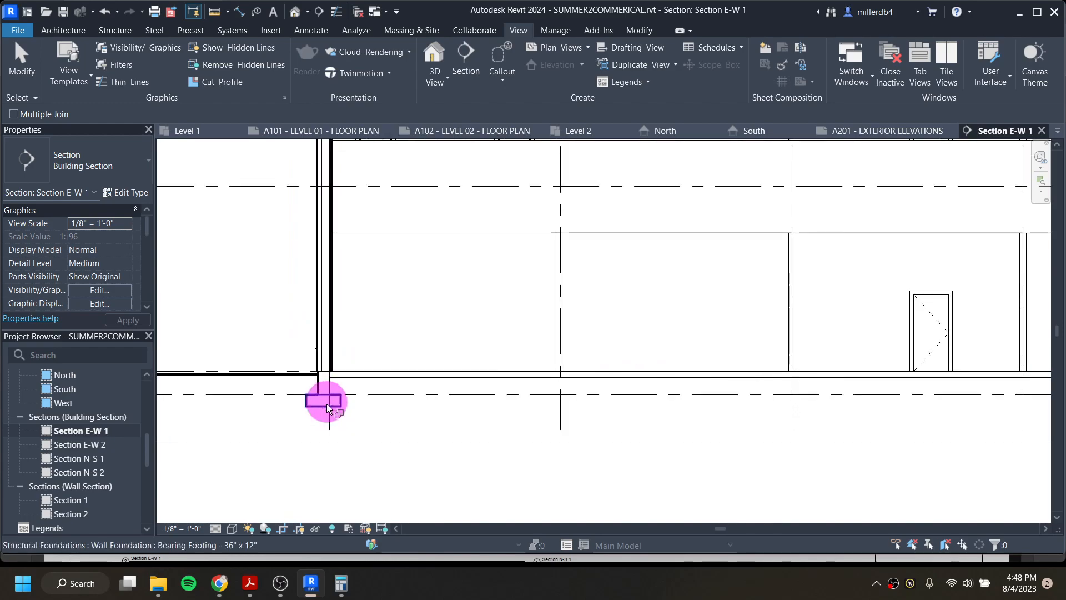
middle_click_drag(459, 314, 470, 524)
scroll(342, 284, "up", 2)
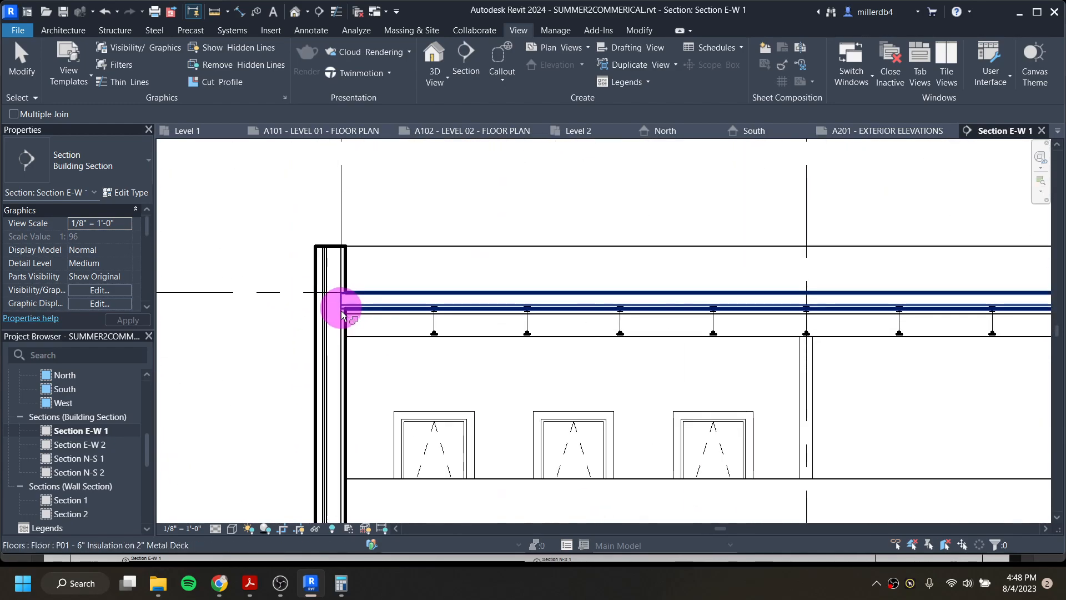
scroll(340, 300, "down", 8)
middle_click_drag(495, 333, 260, 297)
scroll(671, 302, "up", 5)
middle_click_drag(653, 371, 638, 151)
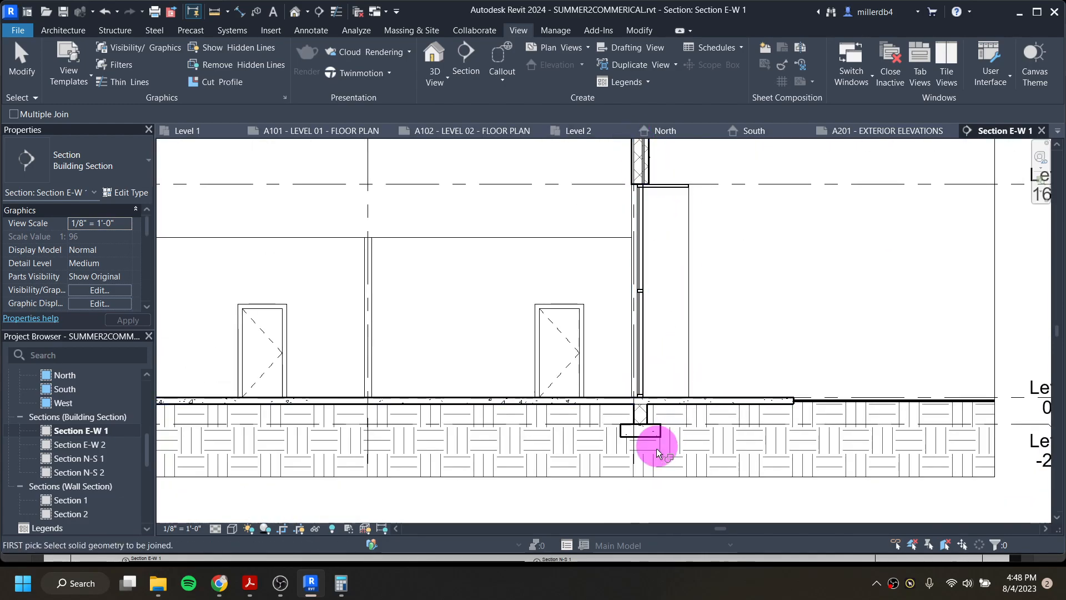
scroll(657, 444, "up", 2)
left_click(604, 389)
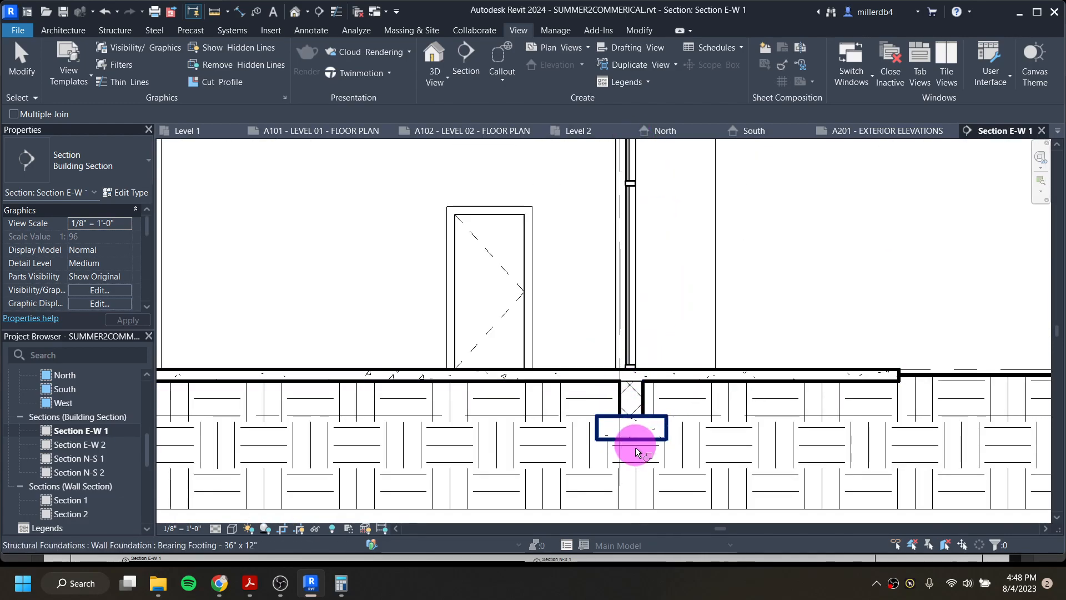
scroll(602, 409, "up", 3)
left_click(592, 401)
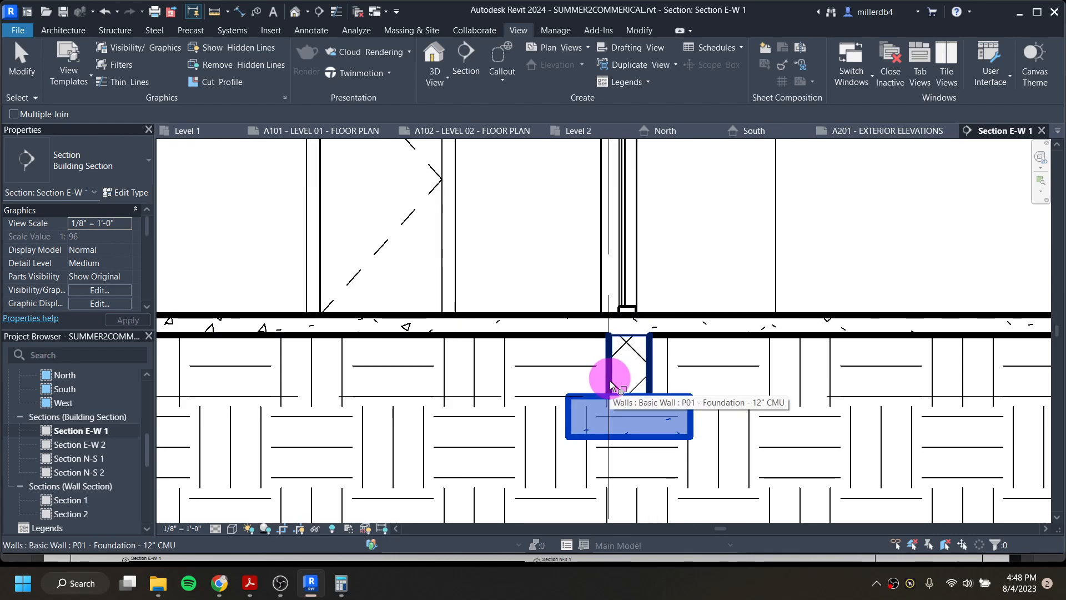
left_click(611, 381)
scroll(552, 438, "down", 5)
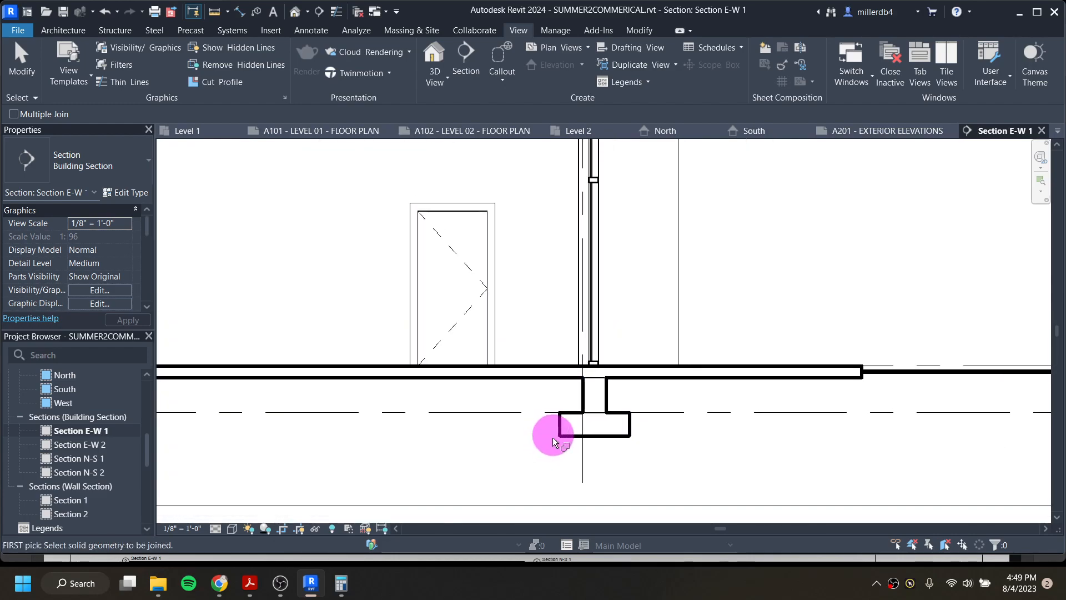
scroll(536, 432, "down", 5)
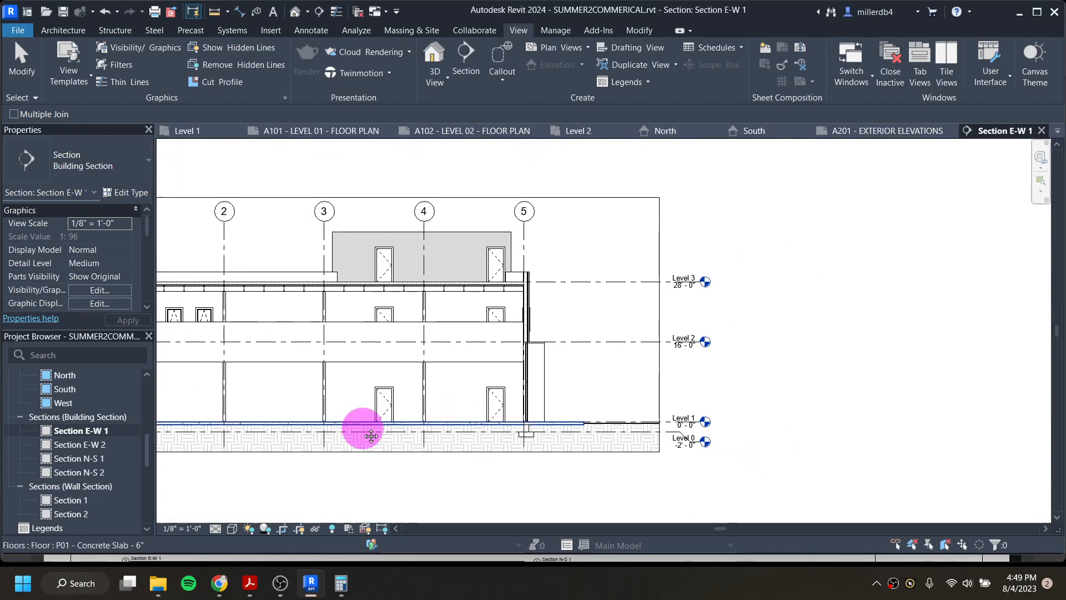
key("Escape")
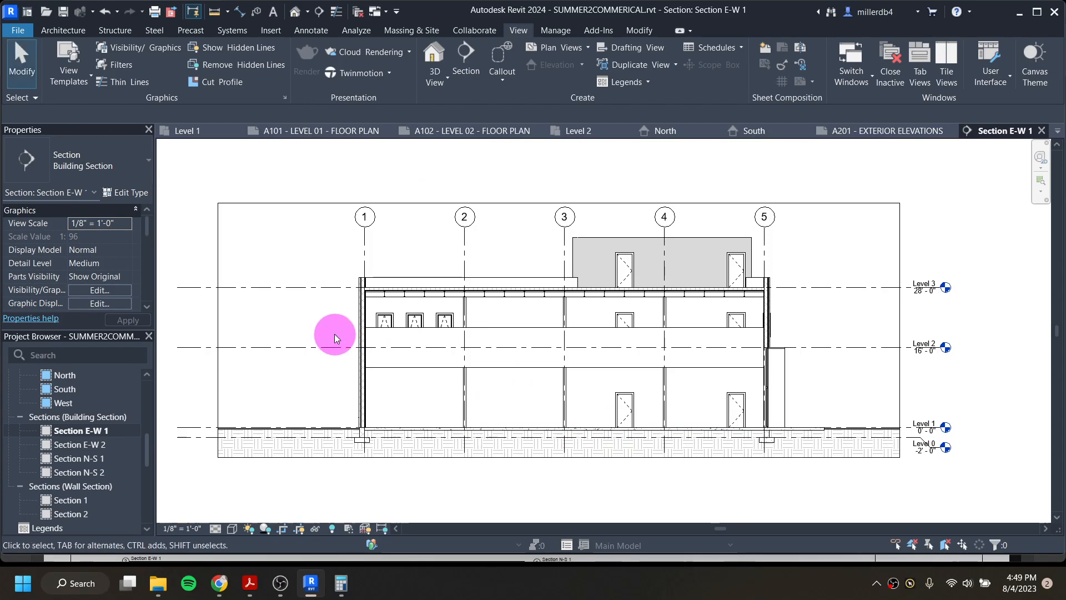
Resize the Section E-W 1 crop region to 12" wide by 8" high and apply it
left_click(217, 382)
left_click(799, 72)
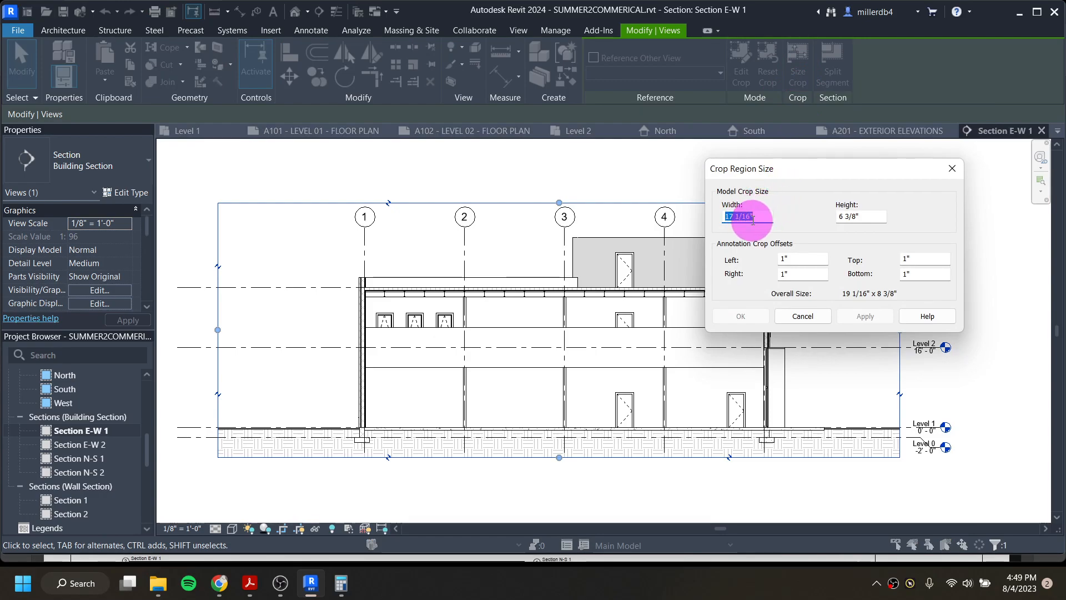
left_click_drag(858, 217, 824, 215)
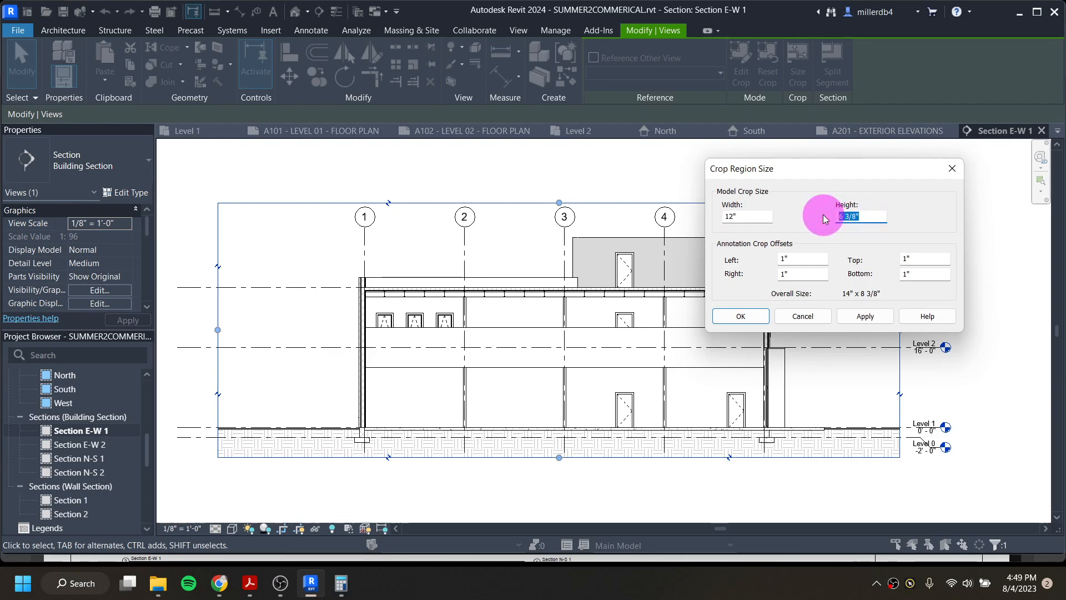
type("8")
left_click(879, 317)
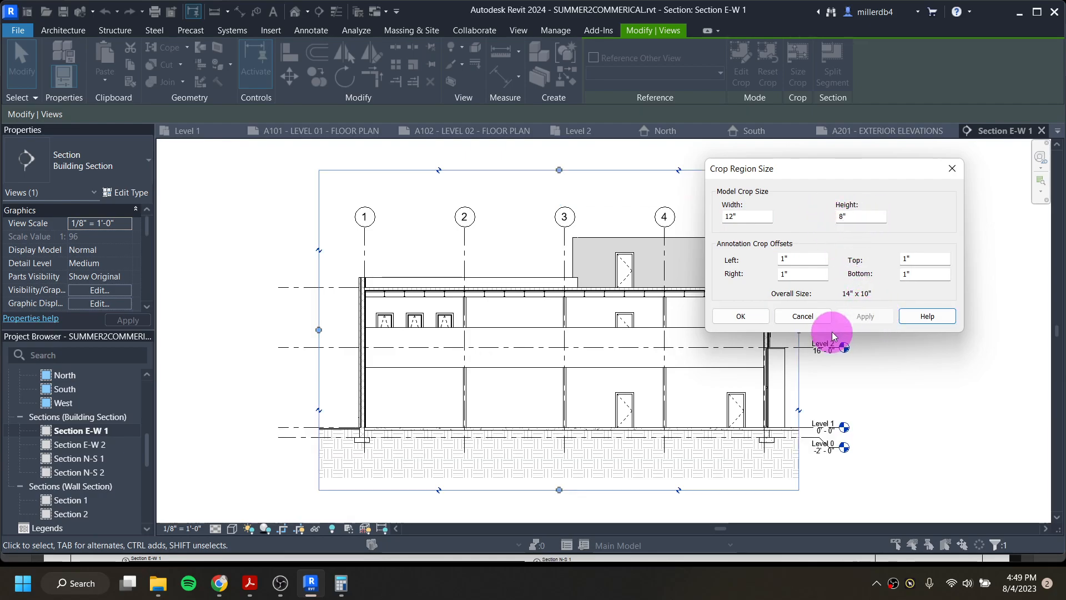
Set the crop region's height to 7" and accept the new size
left_click_drag(855, 216, 821, 216)
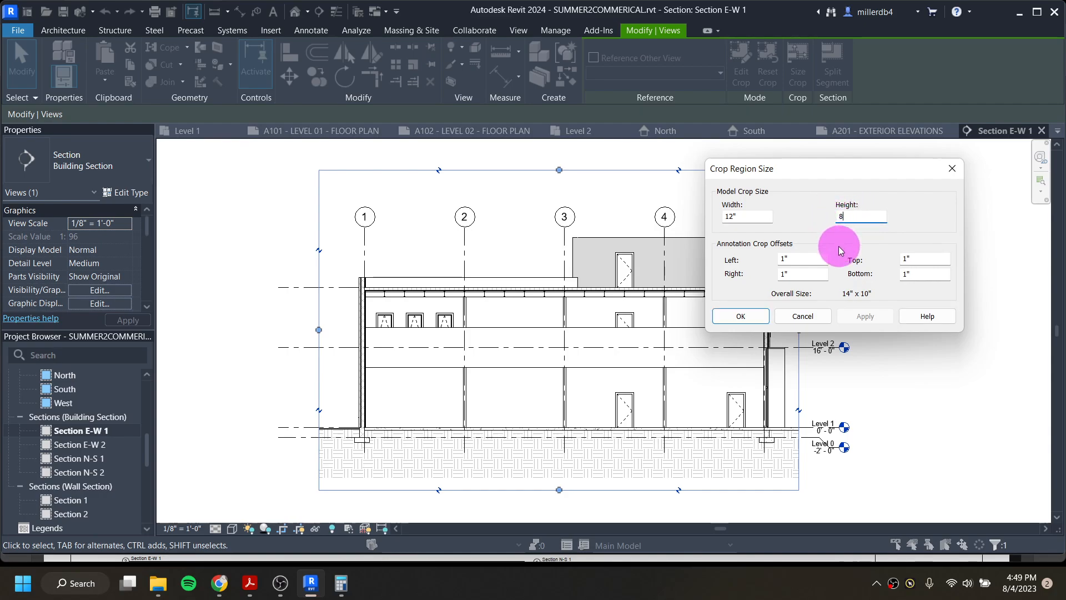
key("BackSpace")
type("7")
left_click(856, 322)
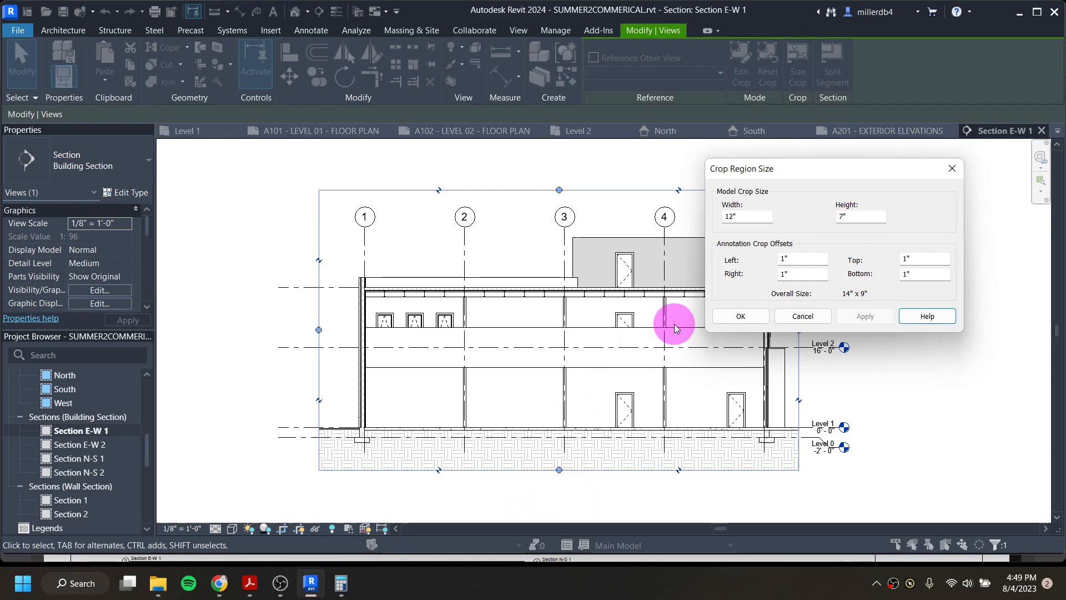
left_click(742, 316)
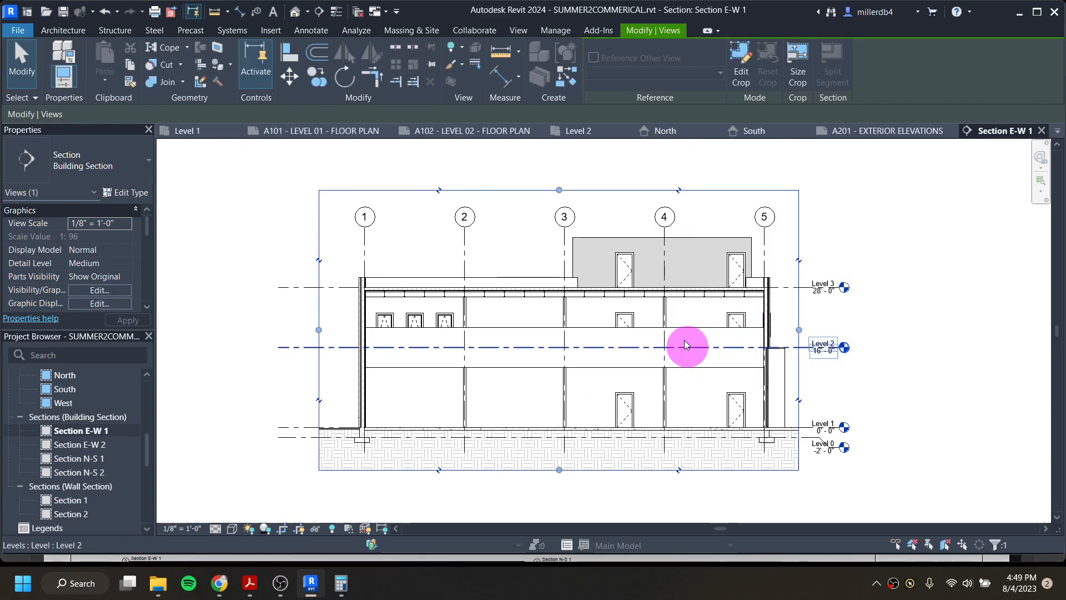
Open Section E-W 2 and join the lower ACT ceiling to the exterior brick wall at grid 5
double_click(98, 446)
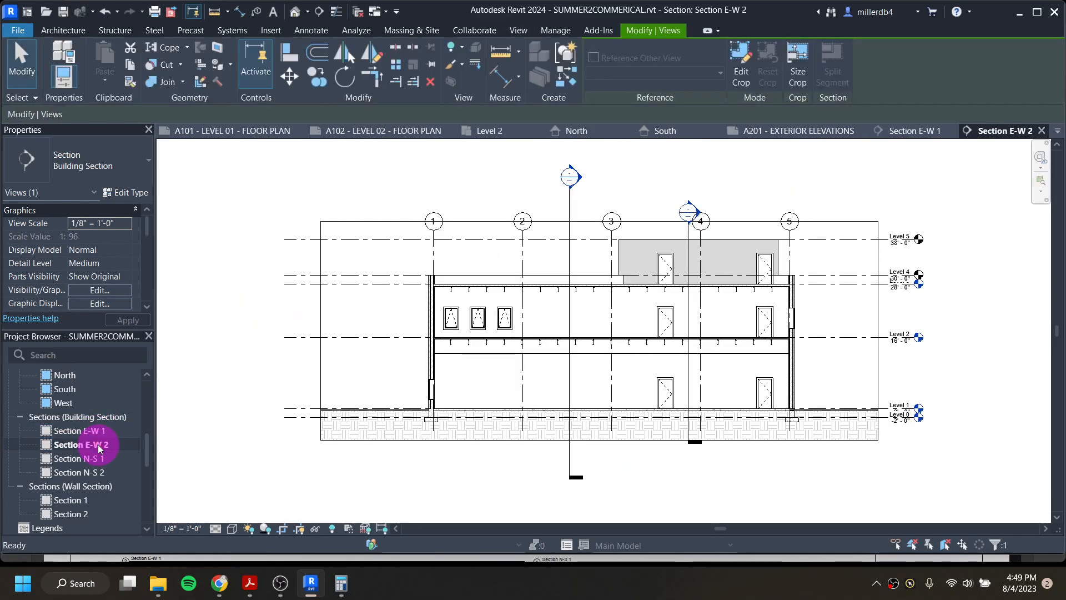
scroll(441, 431, "up", 8)
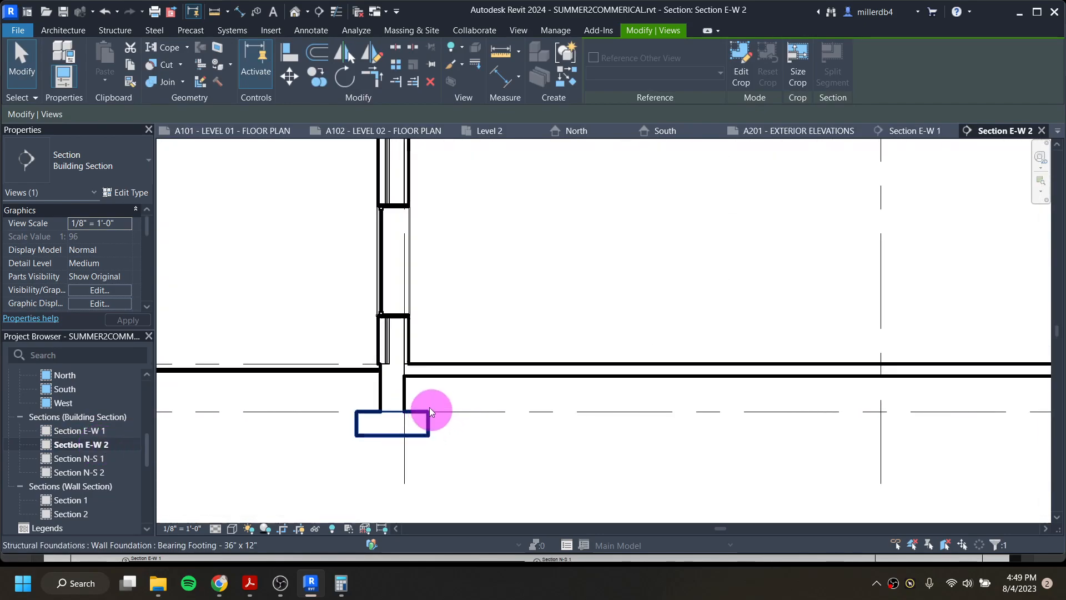
scroll(425, 381, "down", 5)
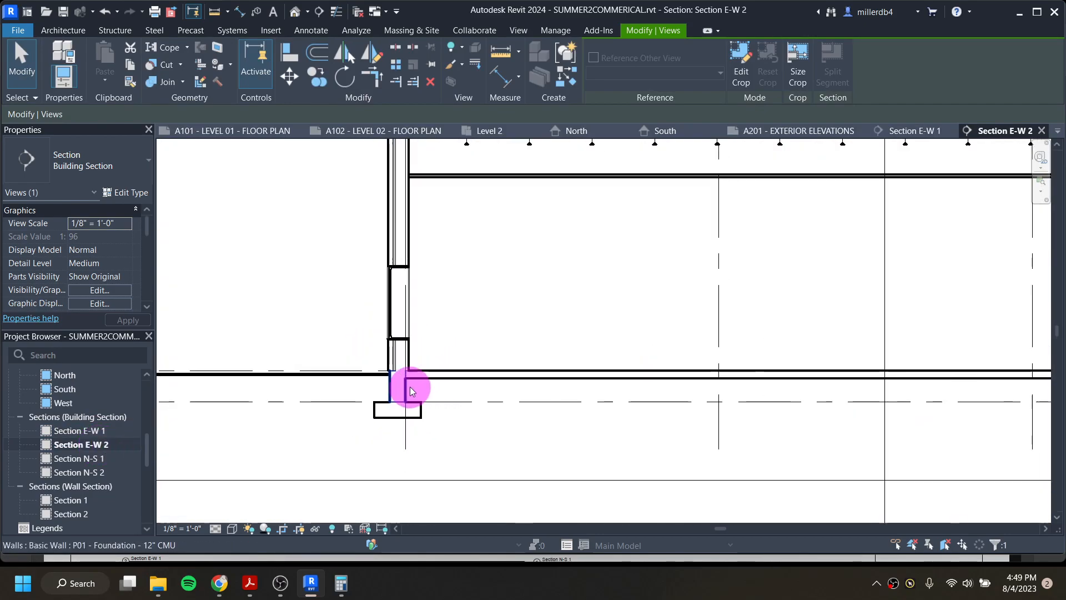
middle_click_drag(412, 335, 373, 542)
middle_click_drag(793, 411, 387, 369)
middle_click_drag(817, 388, 452, 398)
scroll(703, 429, "up", 2)
scroll(701, 424, "up", 6)
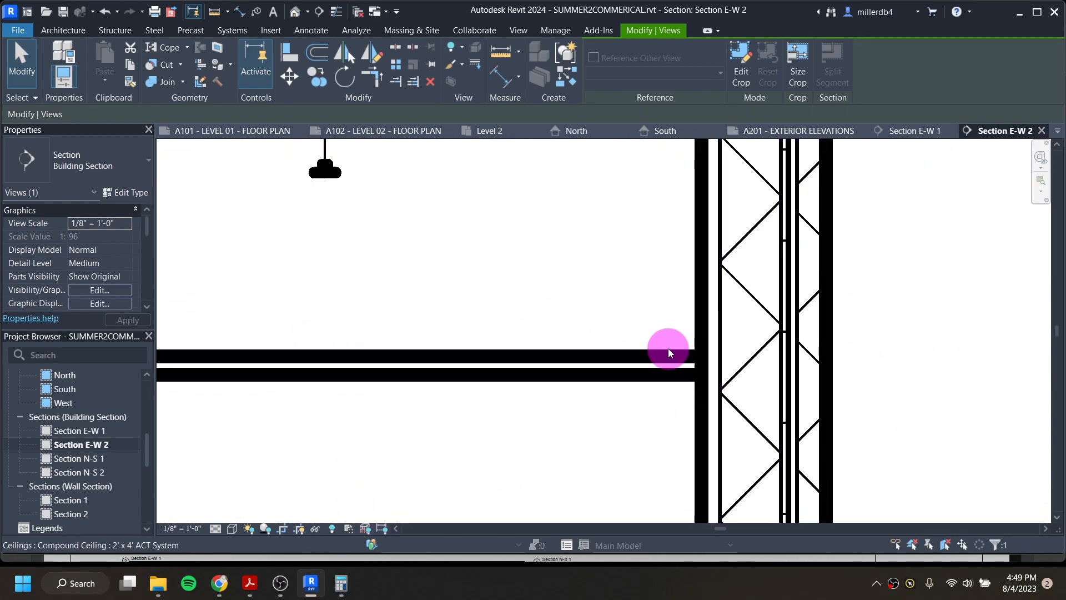
left_click(172, 84)
left_click(626, 355)
left_click(705, 336)
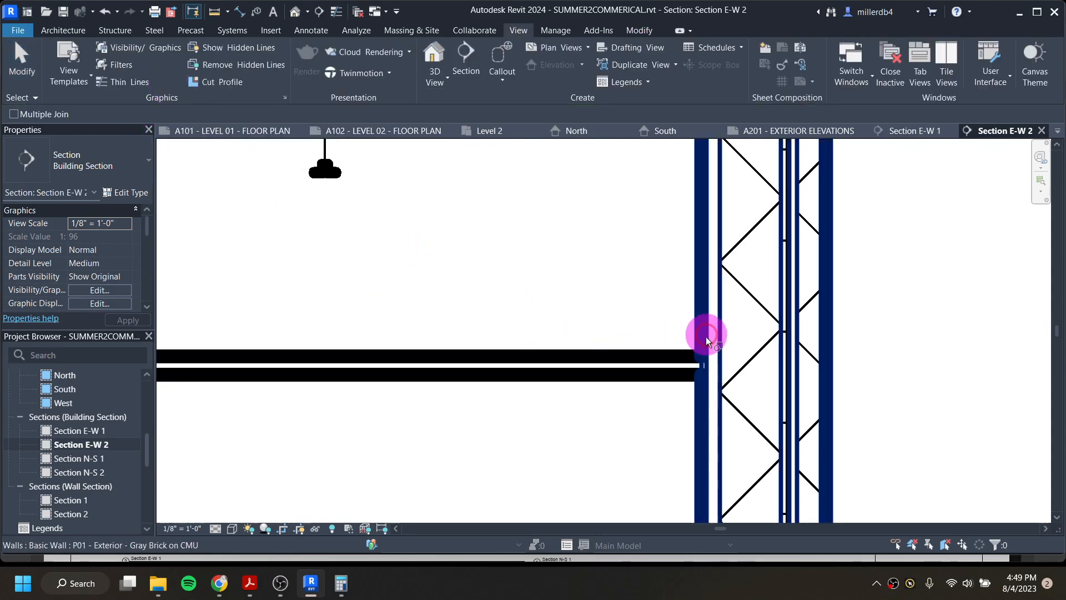
Join the same lower ceiling to the exterior brick wall at grid 1
scroll(555, 357, "down", 5)
scroll(528, 376, "up", 2)
mouse_move(556, 343)
middle_mouse_down()
mouse_move(598, 340)
mouse_move(931, 233)
middle_mouse_up()
mouse_move(831, 358)
middle_mouse_down()
mouse_move(791, 345)
mouse_move(546, 327)
mouse_move(960, 436)
middle_mouse_up()
middle_click_drag(340, 317, 668, 324)
scroll(371, 295, "up", 3)
left_click(390, 301)
left_click(399, 281)
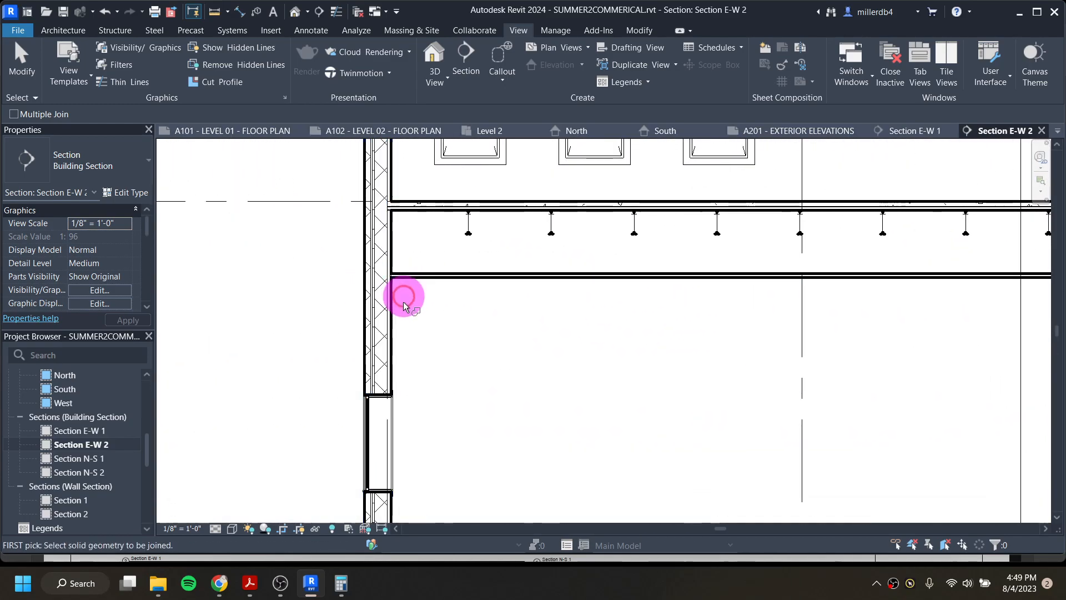
End the join and select the 12" CMU foundation wall below the exterior wall at grid 5
scroll(409, 331, "down", 4)
scroll(399, 473, "up", 5)
scroll(399, 478, "down", 3)
scroll(322, 338, "down", 2)
scroll(758, 380, "up", 5)
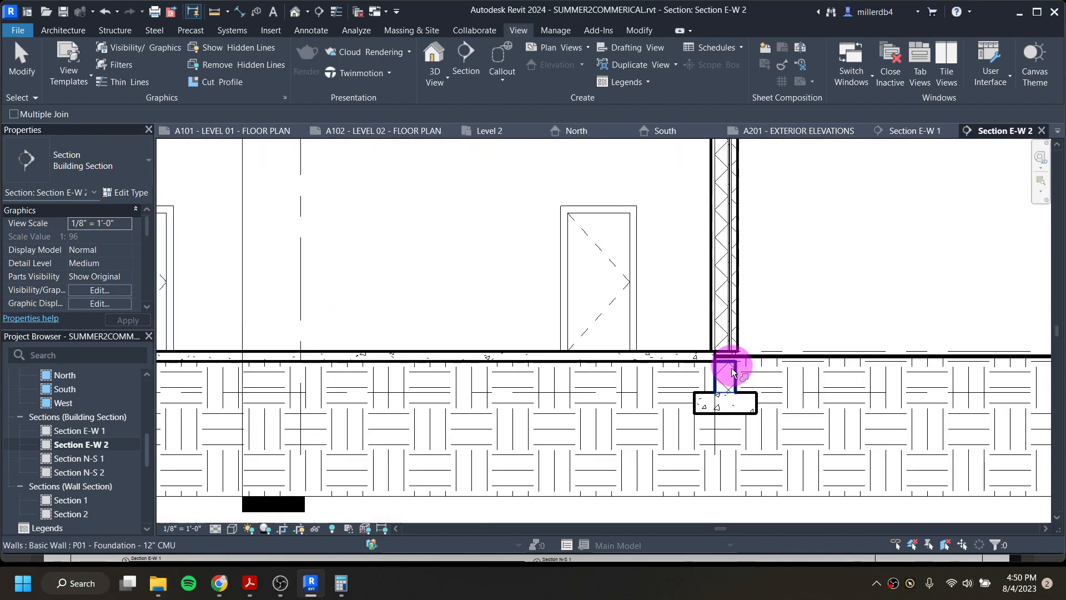
scroll(732, 364, "up", 2)
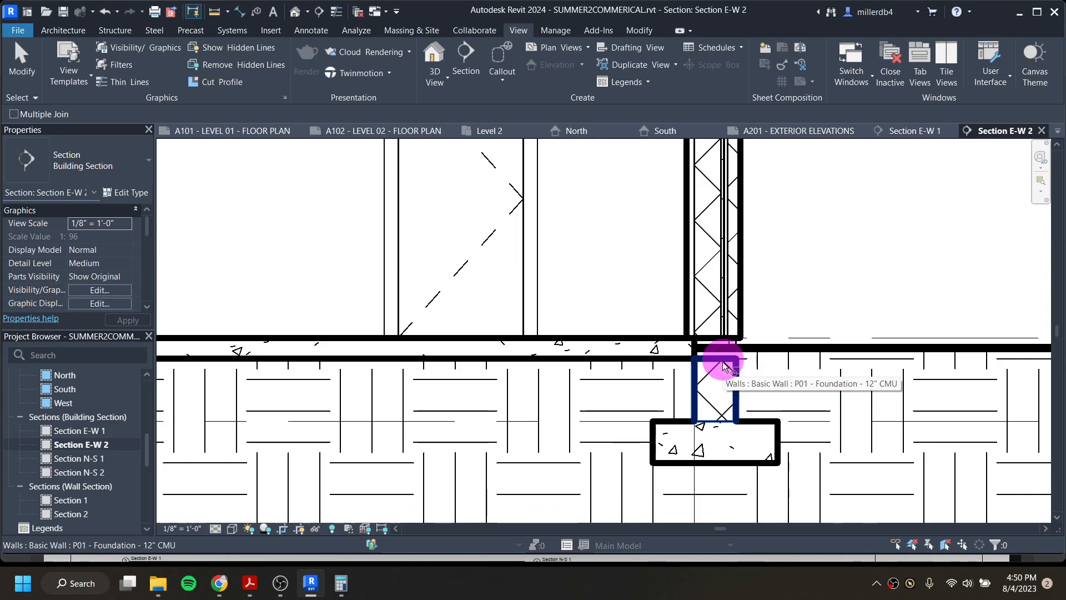
key("Escape")
left_click(725, 364)
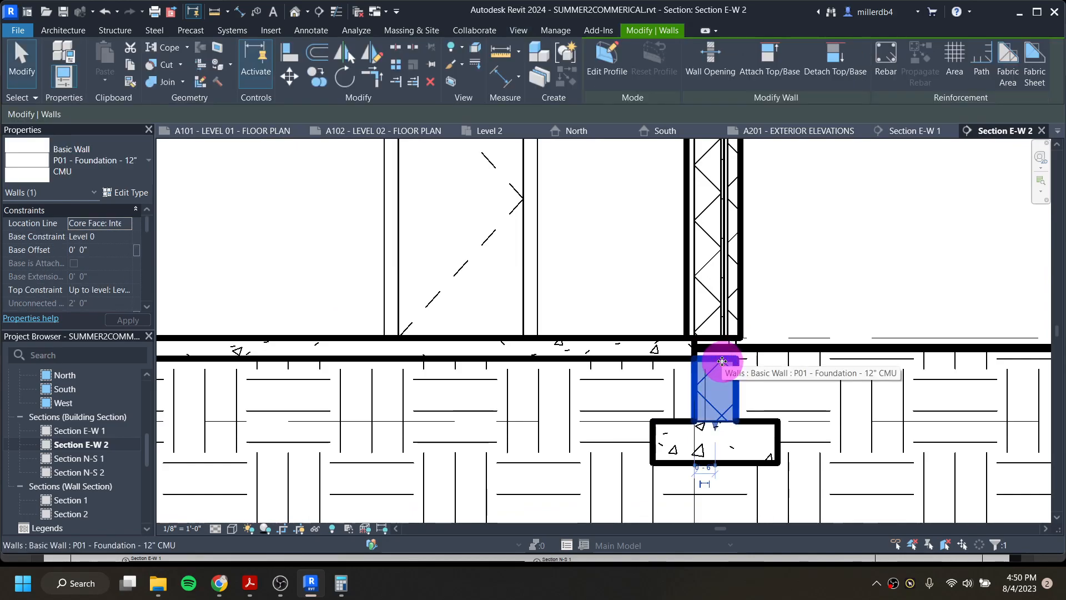
Attach the top of the selected 12" CMU foundation wall to the exterior wall above it
left_click(767, 58)
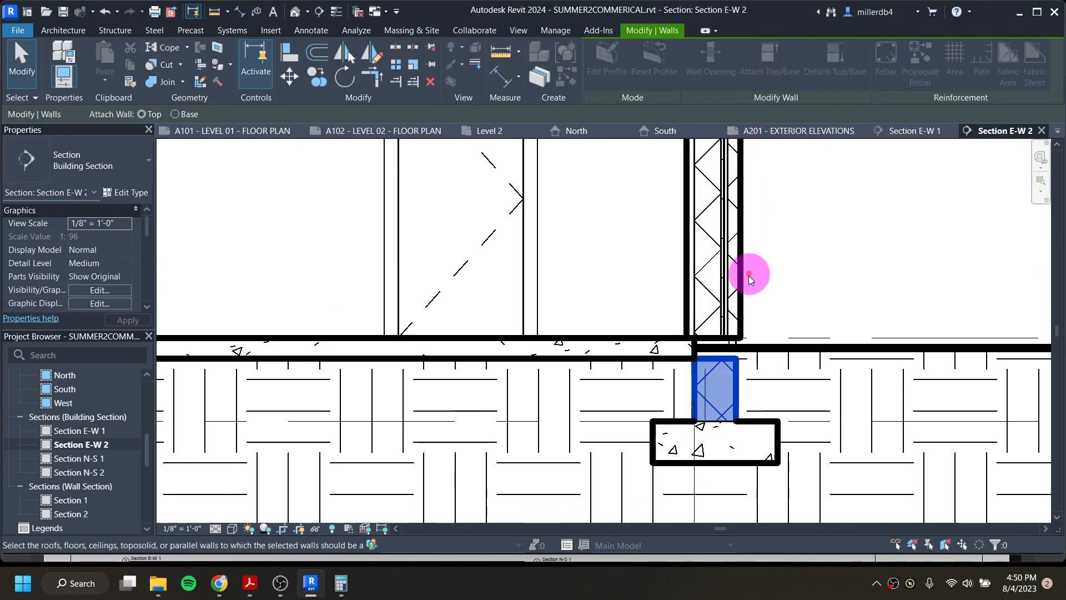
left_click(741, 295)
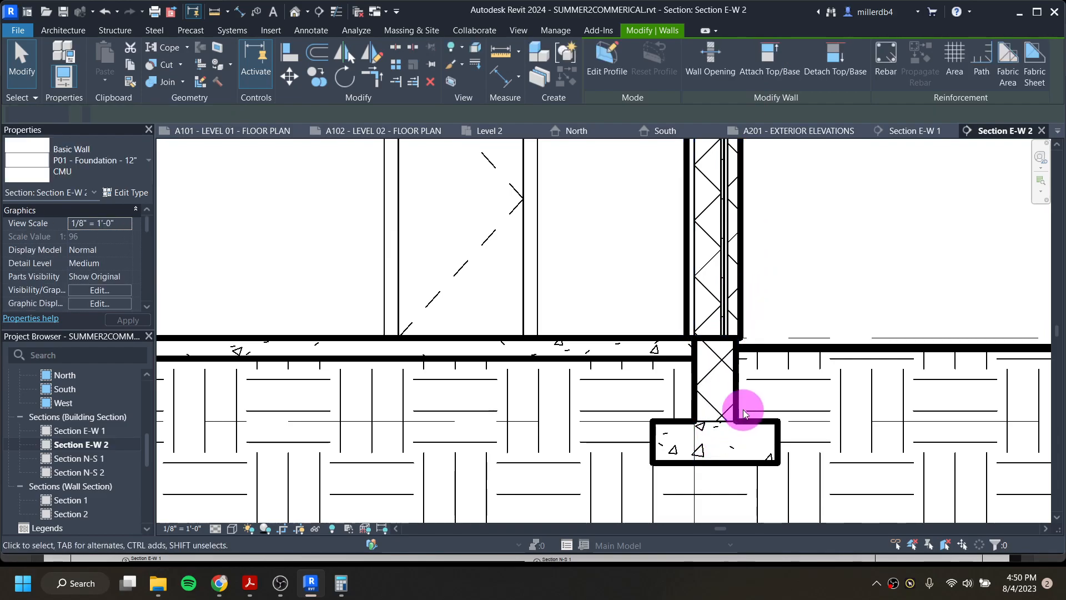
key("Escape")
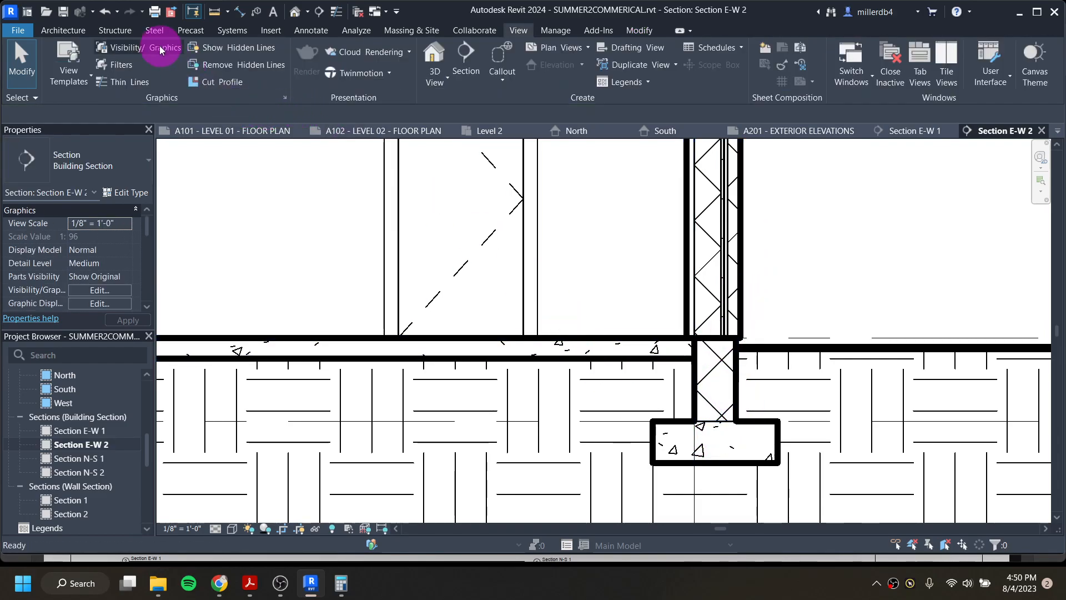
Join the foundation wall's geometry with the gray brick exterior wall and with the concrete floor slab
left_click(639, 31)
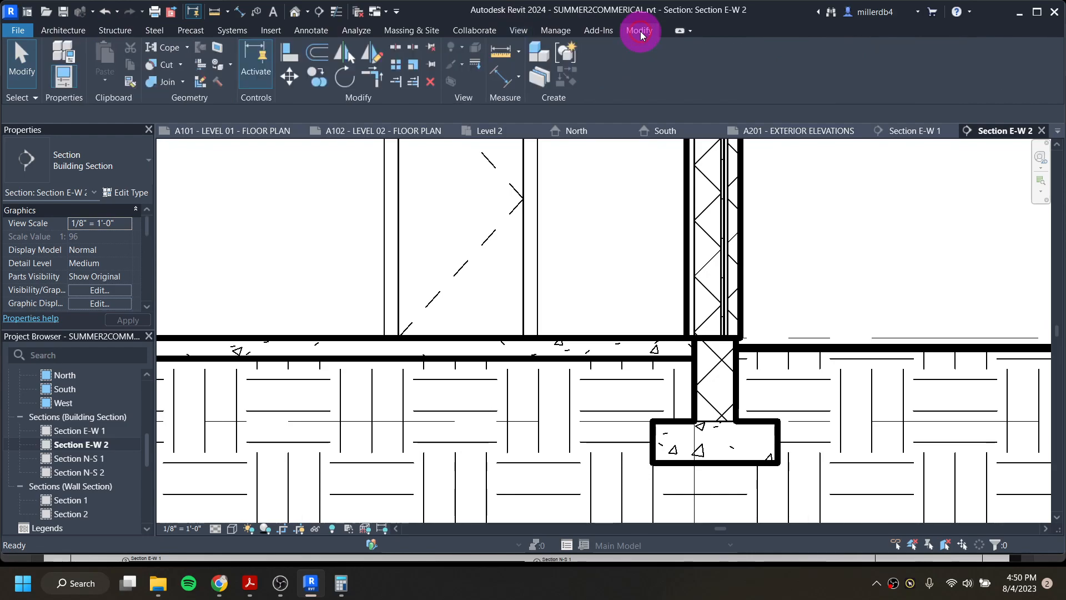
left_click(165, 83)
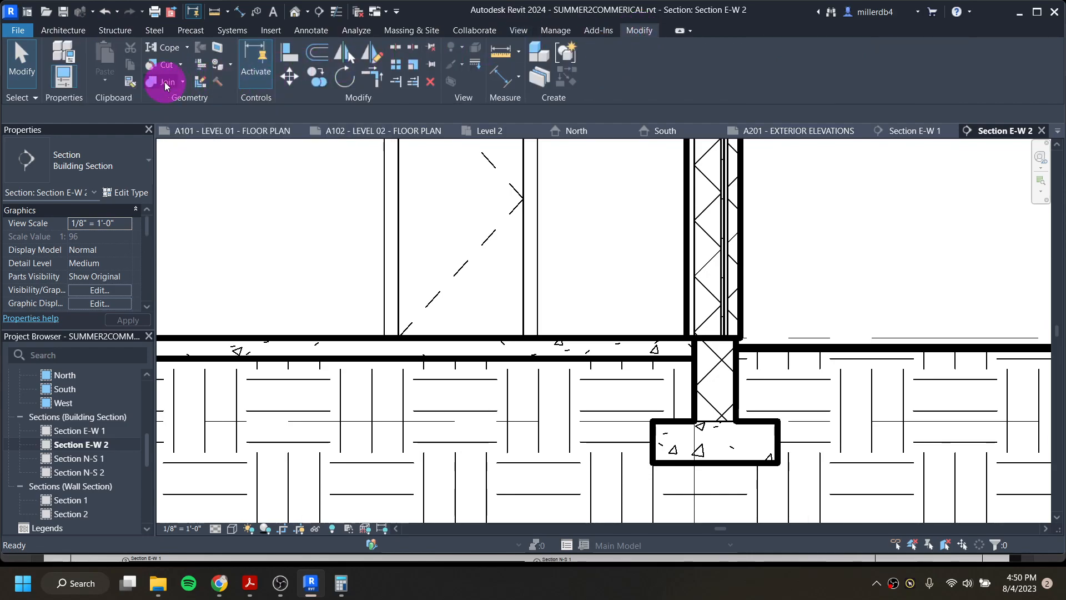
left_click(694, 401)
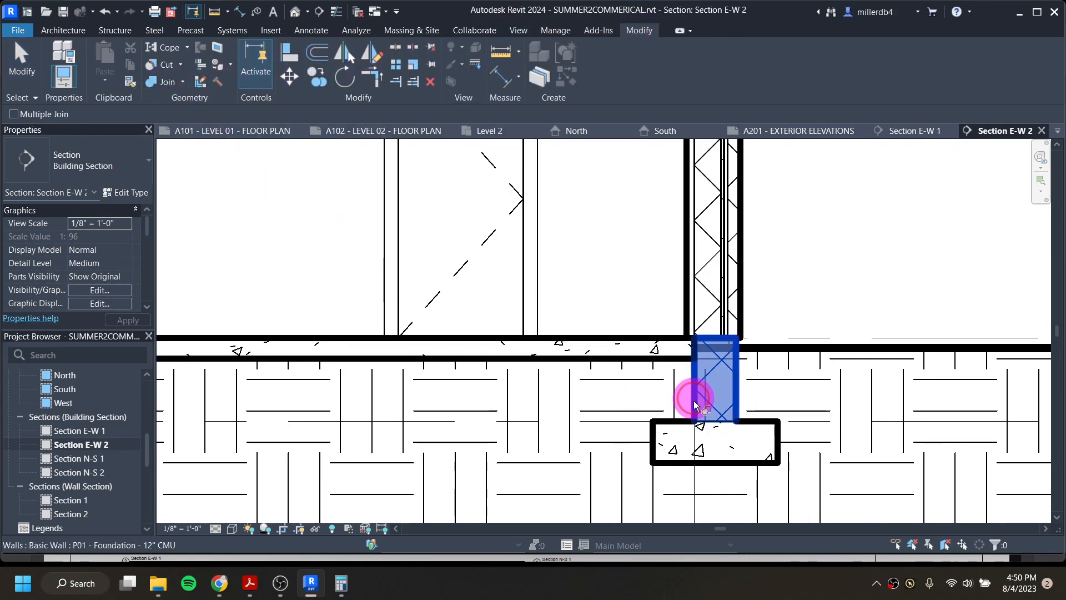
left_click(691, 321)
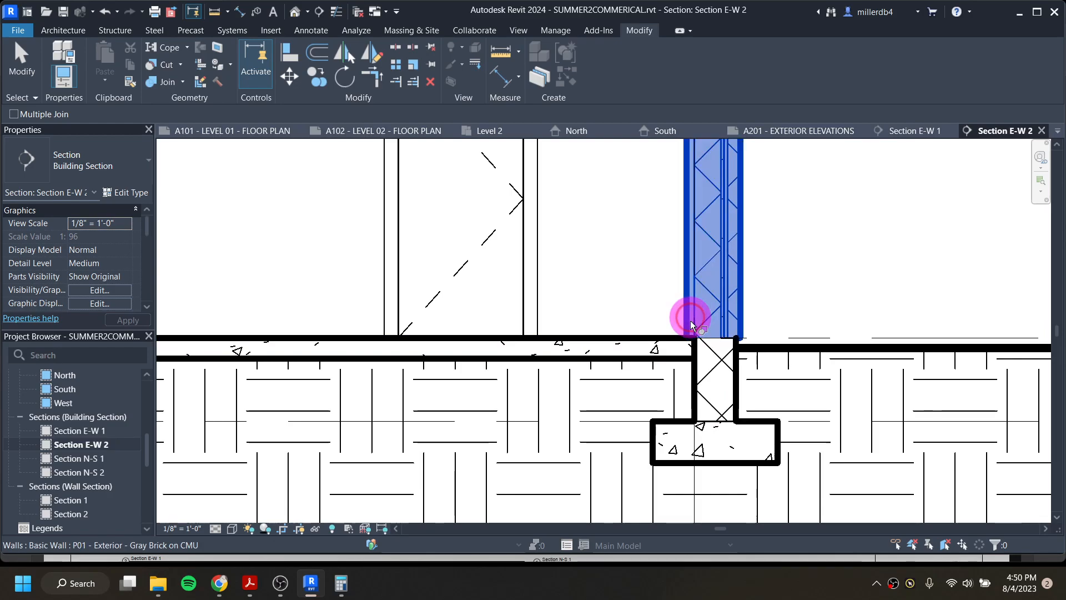
left_click(687, 358)
left_click(694, 401)
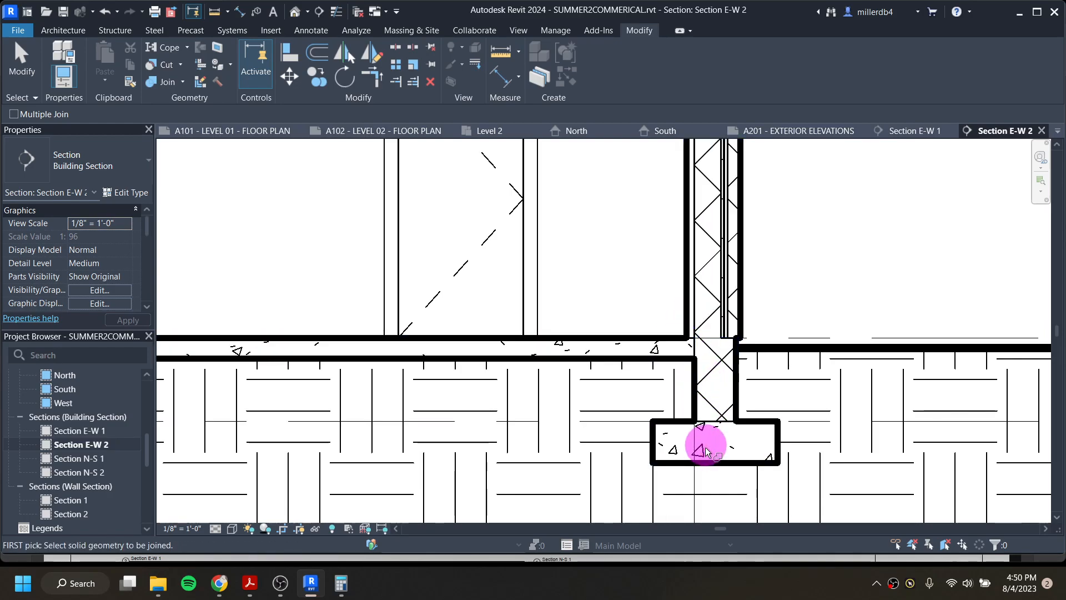
scroll(670, 387, "down", 4)
key("Escape")
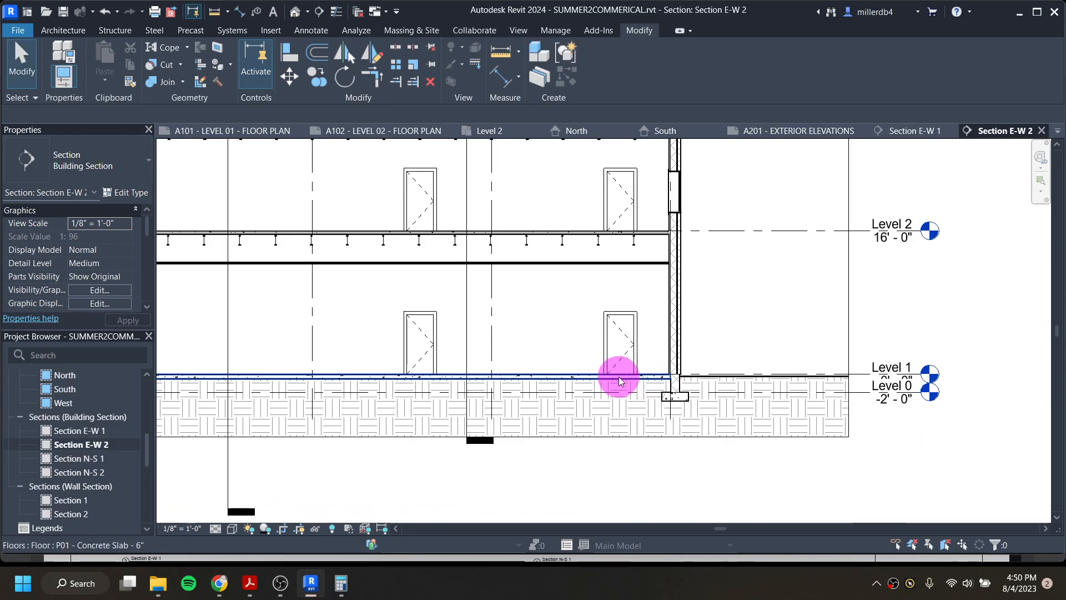
Hide the whole category of section markers in the Section E-W 2 view
scroll(620, 380, "down", 4)
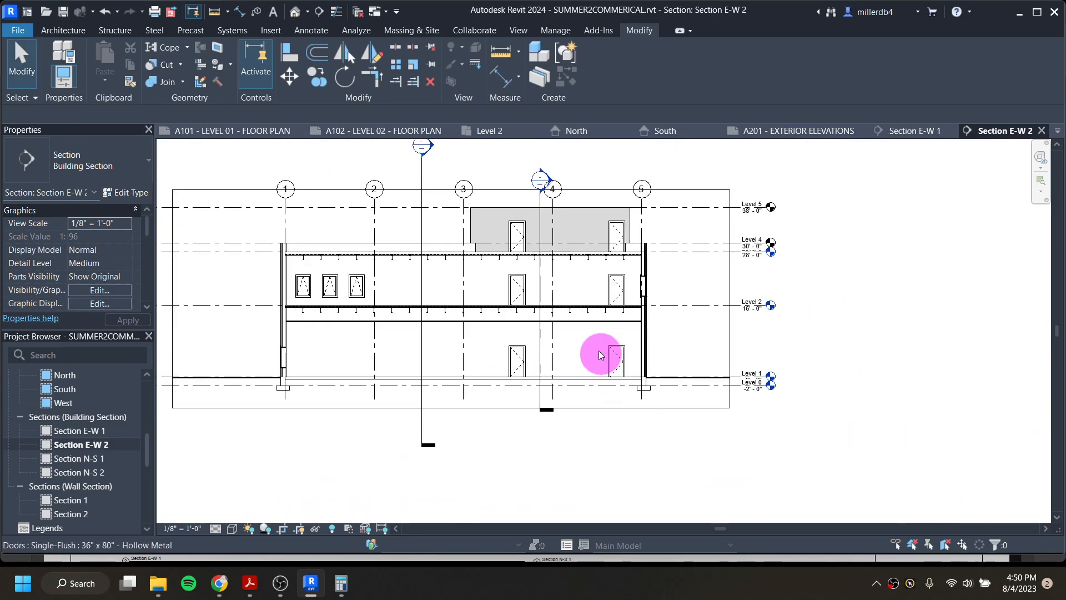
left_click(423, 231)
right_click(423, 231)
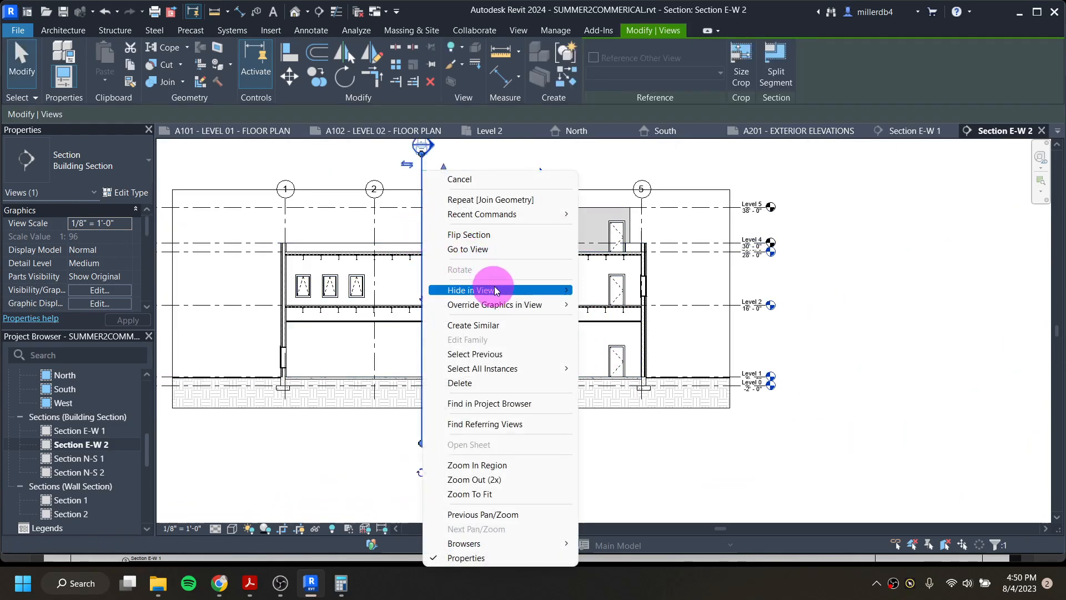
mouse_move(494, 290)
left_click(591, 304)
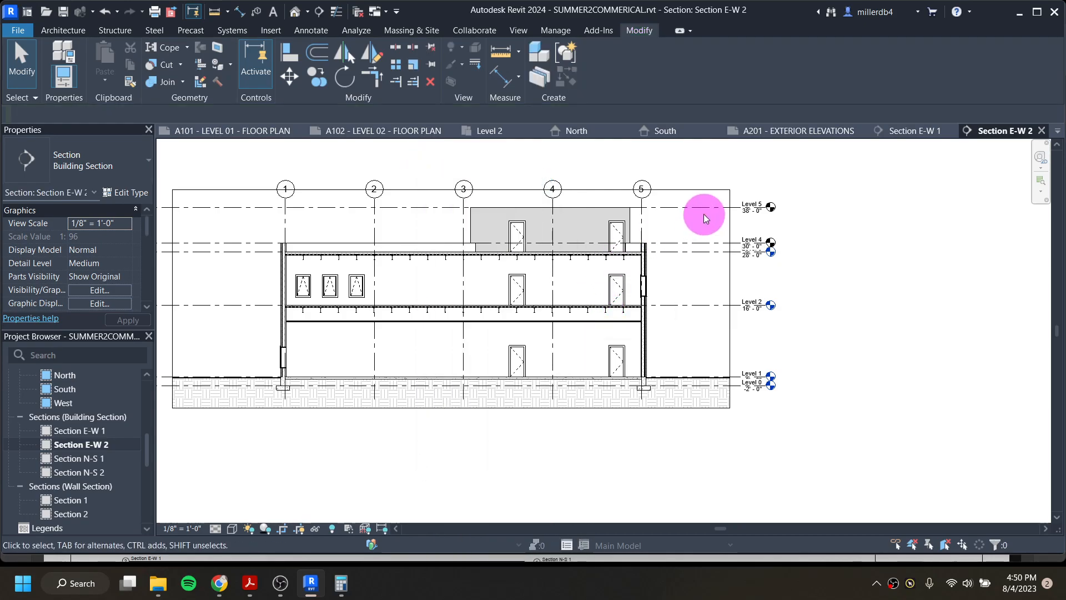
Hide the Level 5 and Level 4 lines as individual elements in the Section E-W 2 view
left_click(704, 209)
right_click(704, 209)
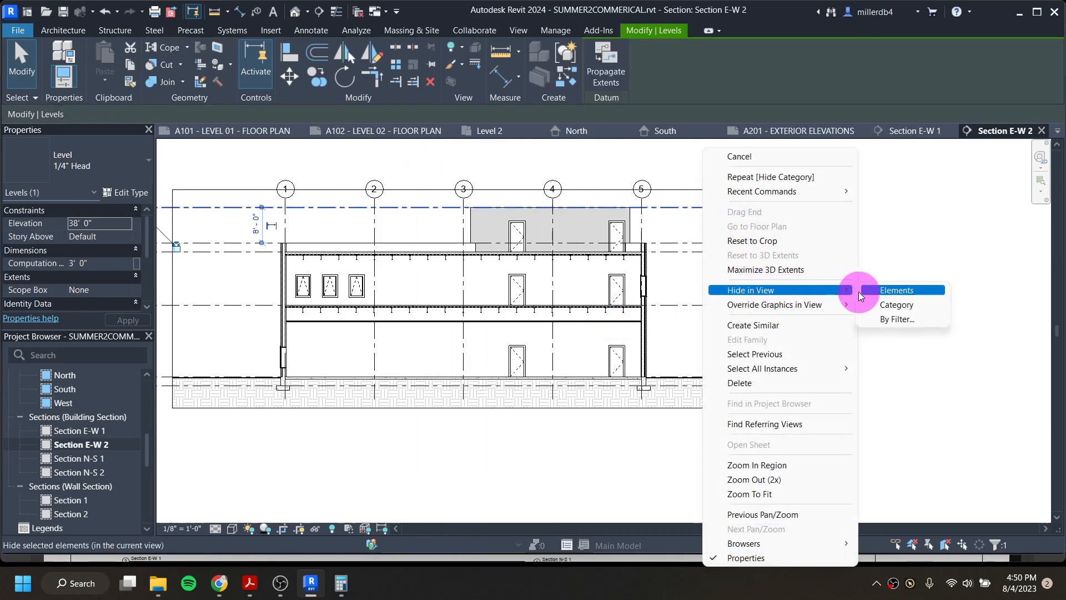
left_click(888, 290)
left_click(701, 243)
right_click(701, 242)
mouse_move(759, 297)
left_click(889, 290)
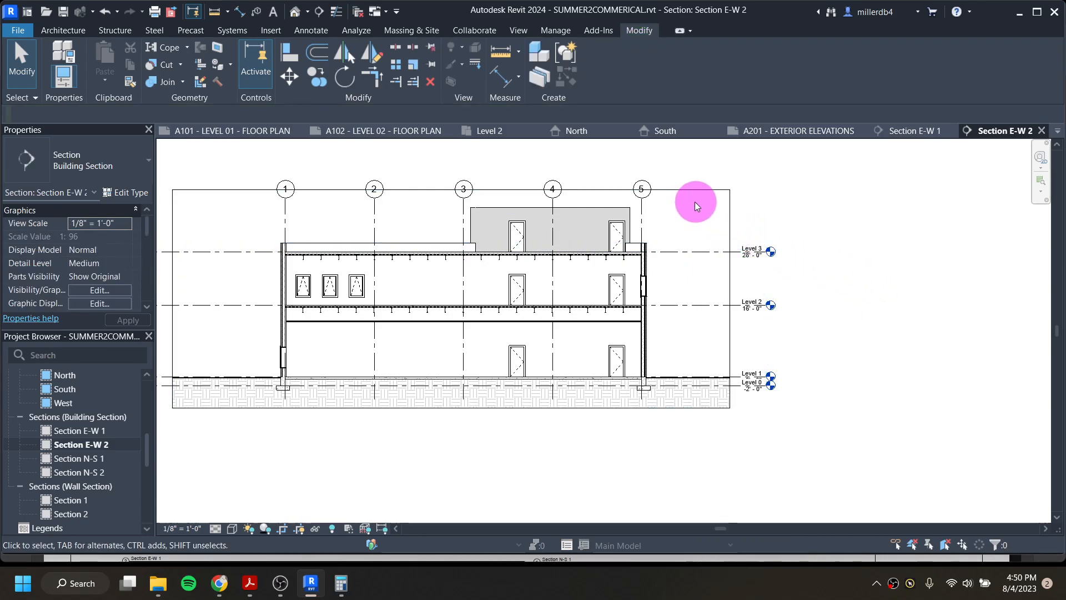
Set the Section E-W 2 crop region to 12" wide and 7" high
left_click(672, 191)
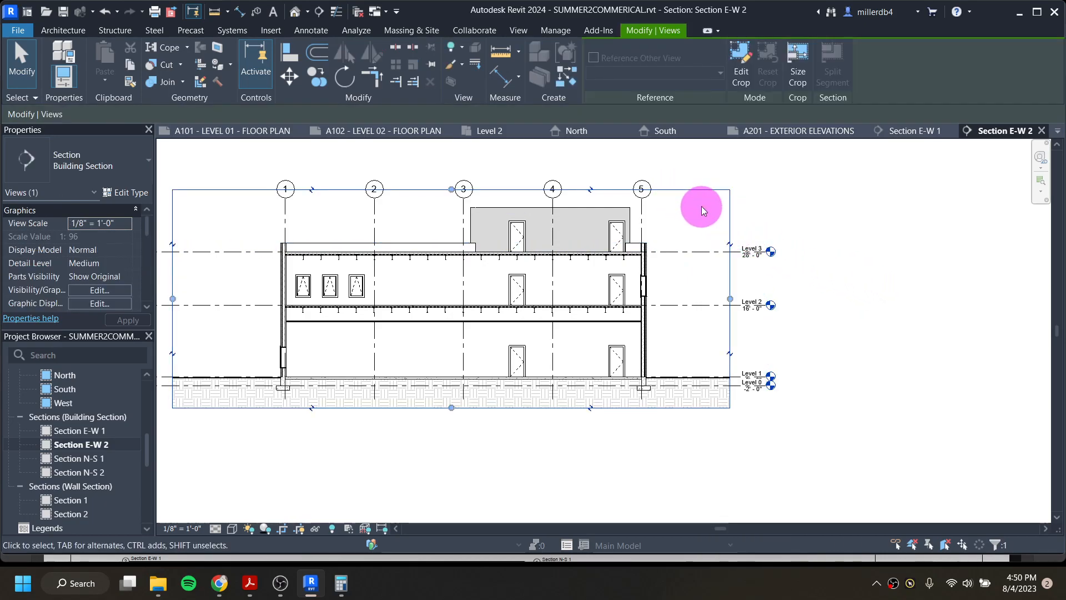
left_click(796, 65)
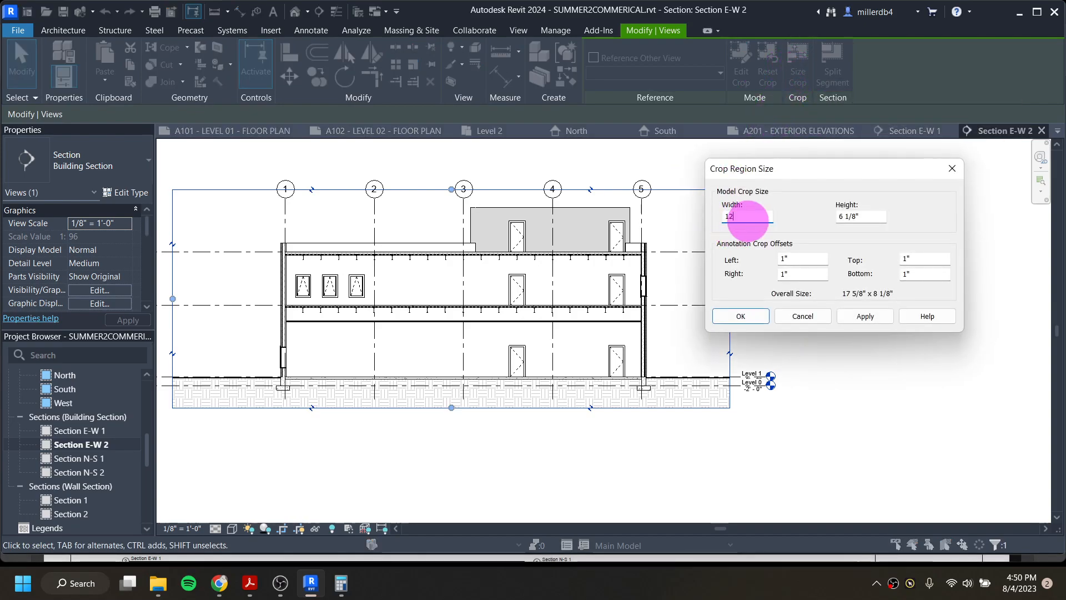
left_click_drag(869, 217, 826, 217)
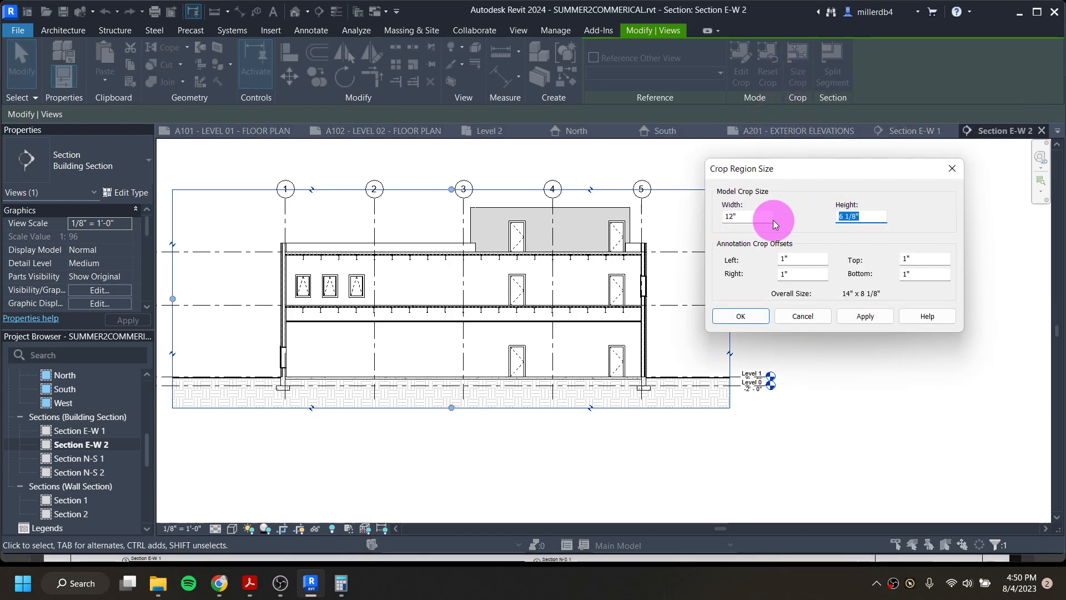
type("7")
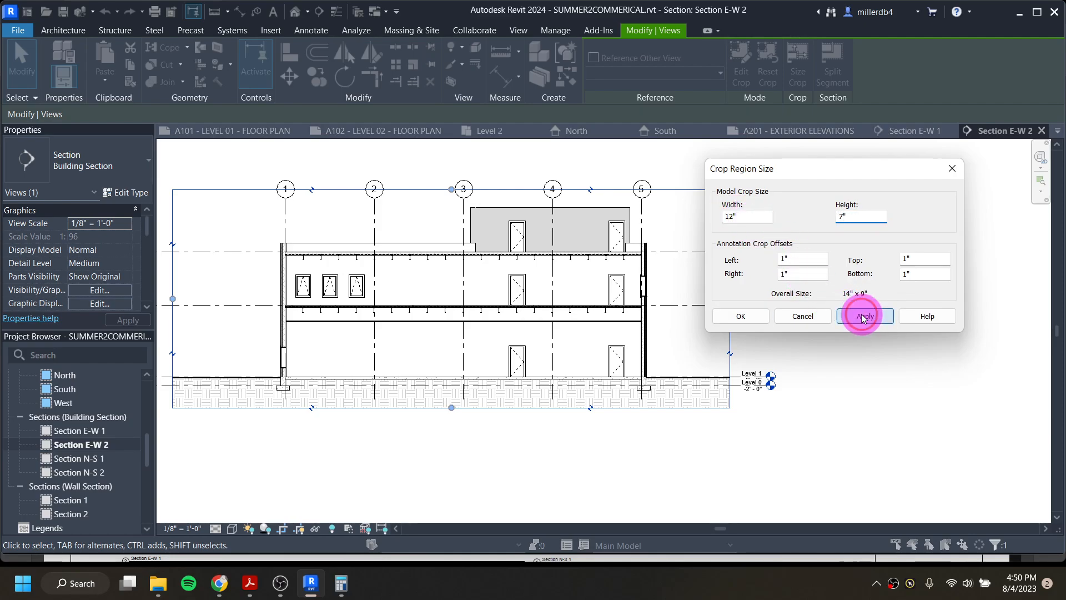
left_click(864, 318)
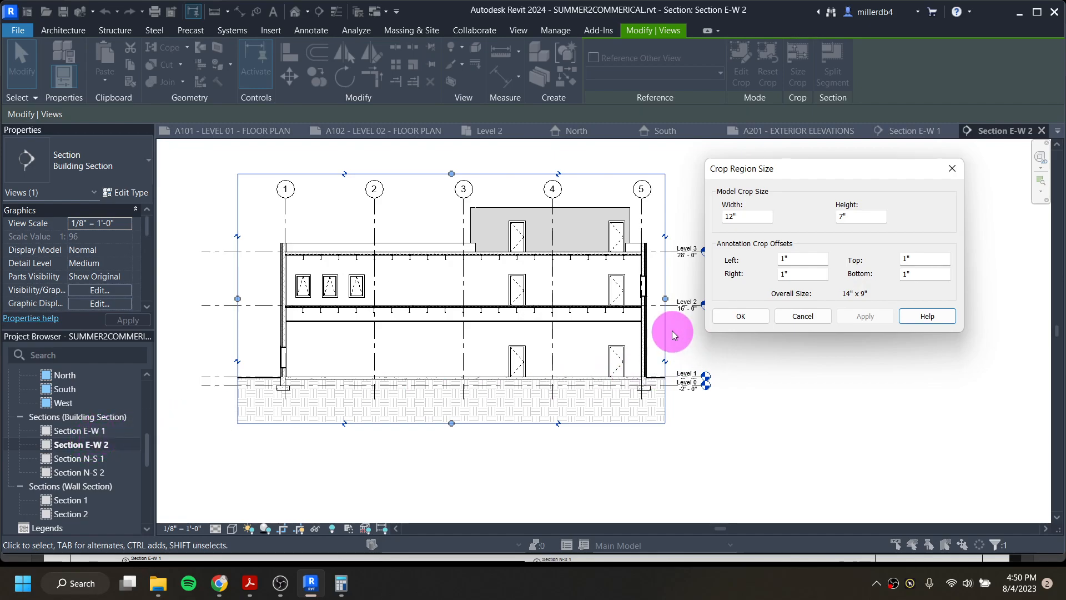
left_click(743, 318)
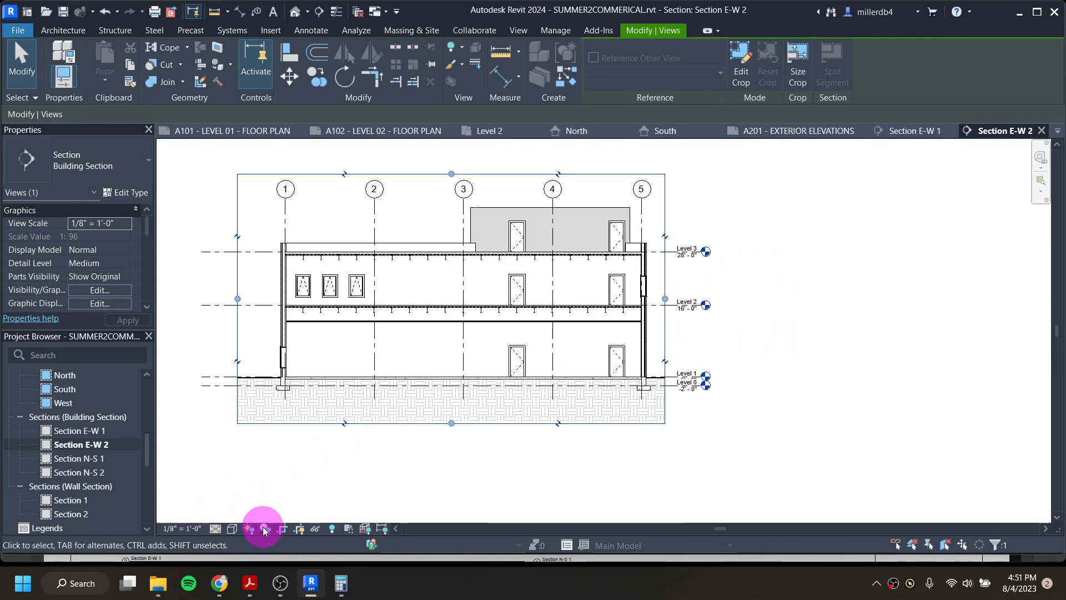
Hide the crop region boundaries of Section E-W 2 and Section E-W 1
left_click(299, 528)
double_click(100, 433)
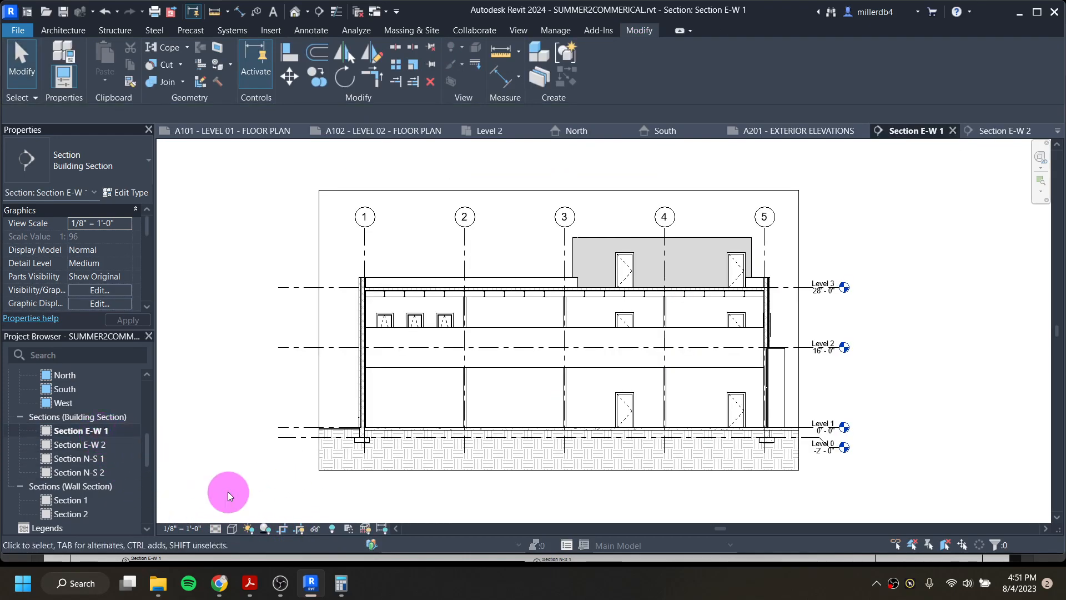
left_click(300, 528)
Open Section N-S 1 and hide its two section marker lines as individual elements
double_click(92, 460)
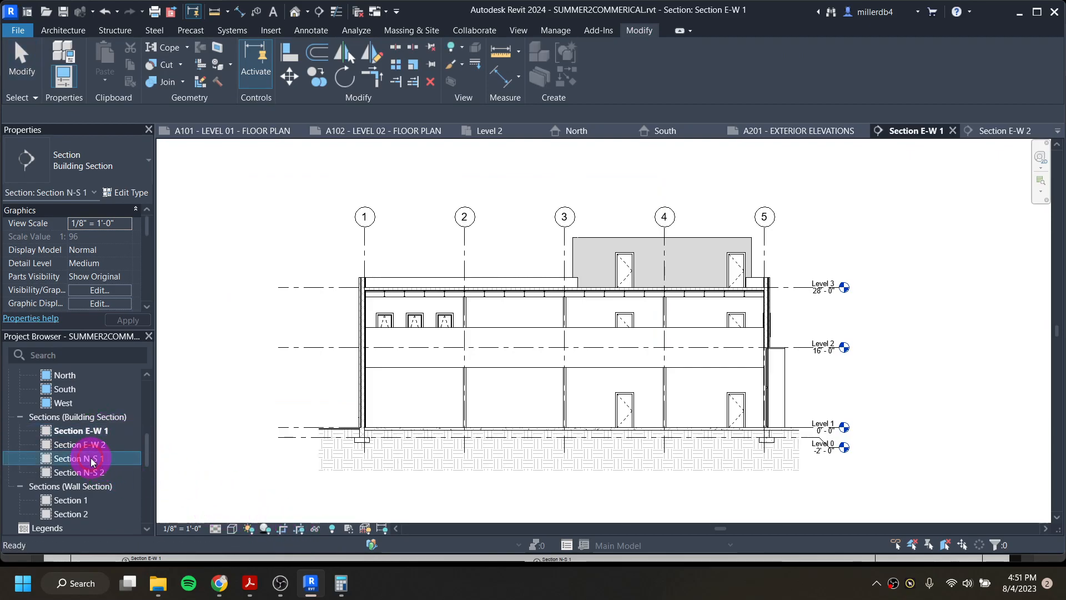
mouse_move(429, 429)
middle_mouse_down()
mouse_move(336, 446)
mouse_move(338, 422)
middle_mouse_up()
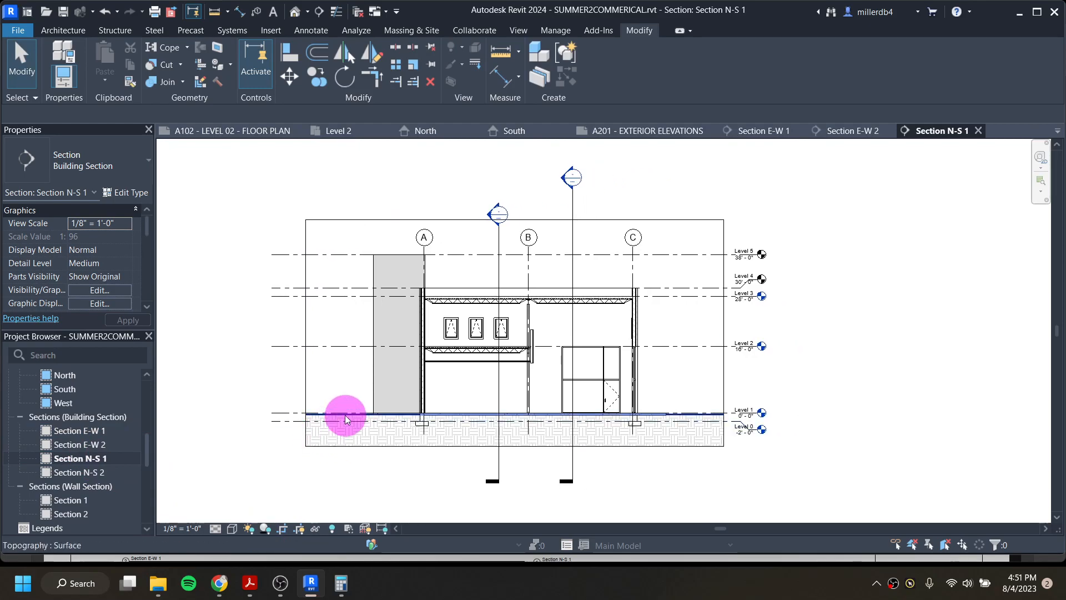
left_click(571, 238)
right_click(572, 232)
mouse_move(622, 290)
left_click(722, 285)
left_click(499, 248)
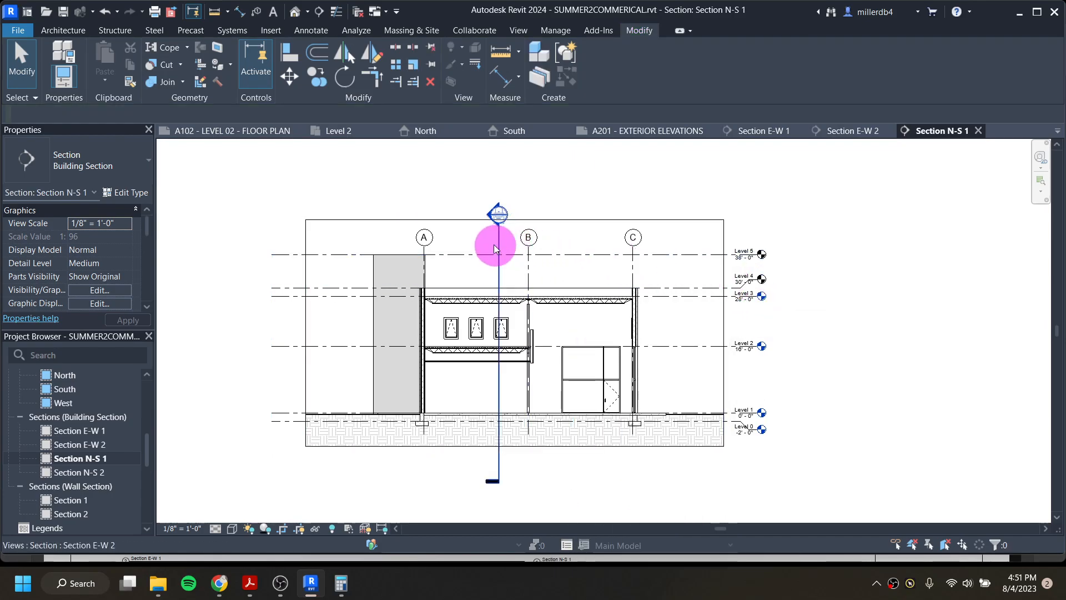
right_click(500, 248)
mouse_move(611, 289)
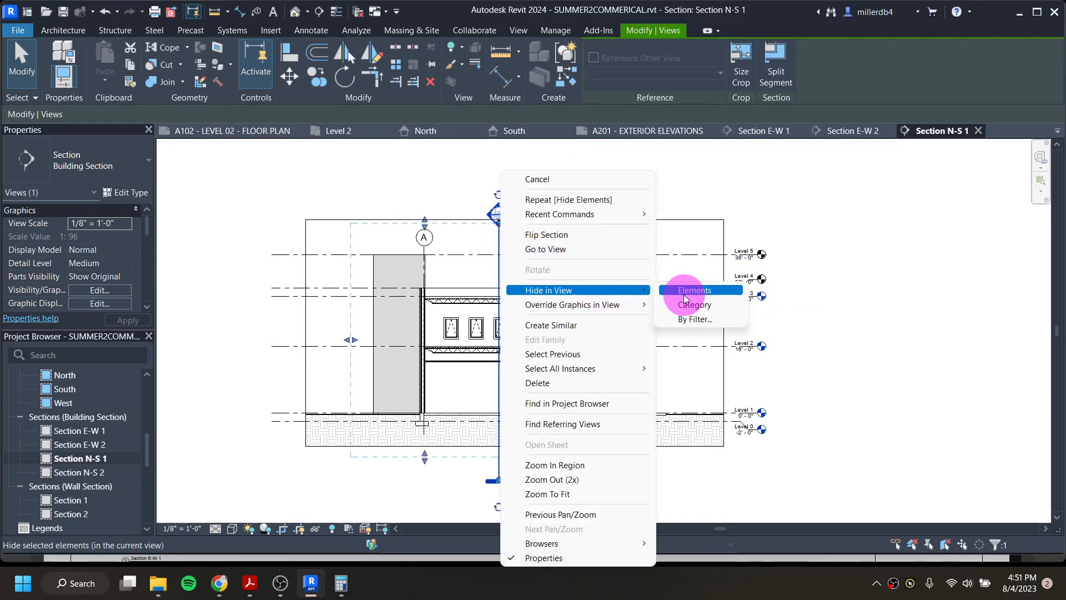
left_click(716, 290)
Hide the Level 5 and Level 4 lines as individual elements in the Section N-S 1 view
left_click(673, 261)
right_click(673, 261)
mouse_move(744, 289)
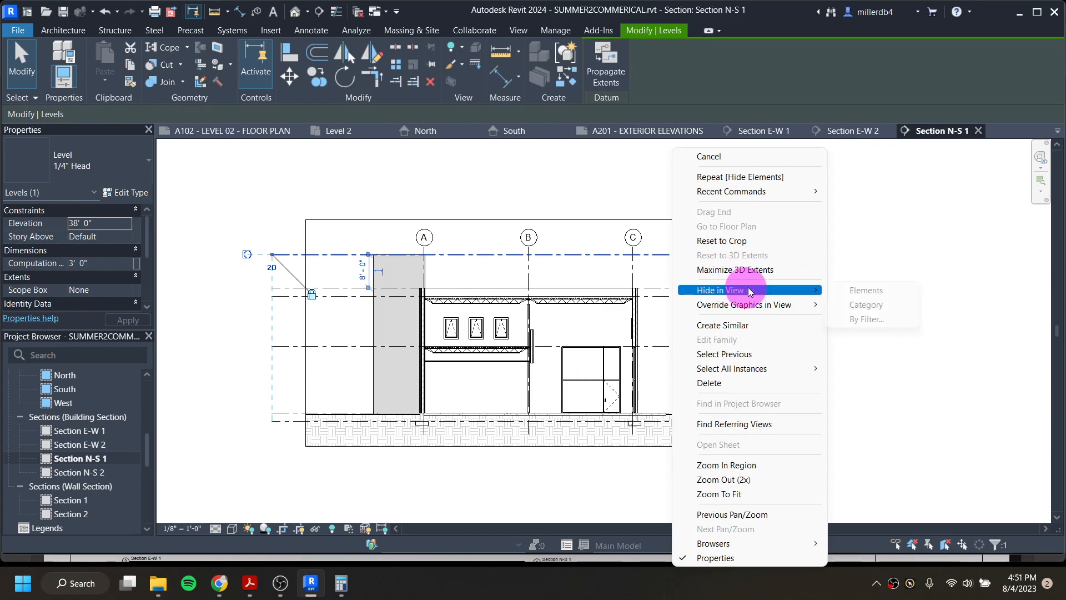
left_click(848, 291)
left_click(695, 288)
right_click(695, 288)
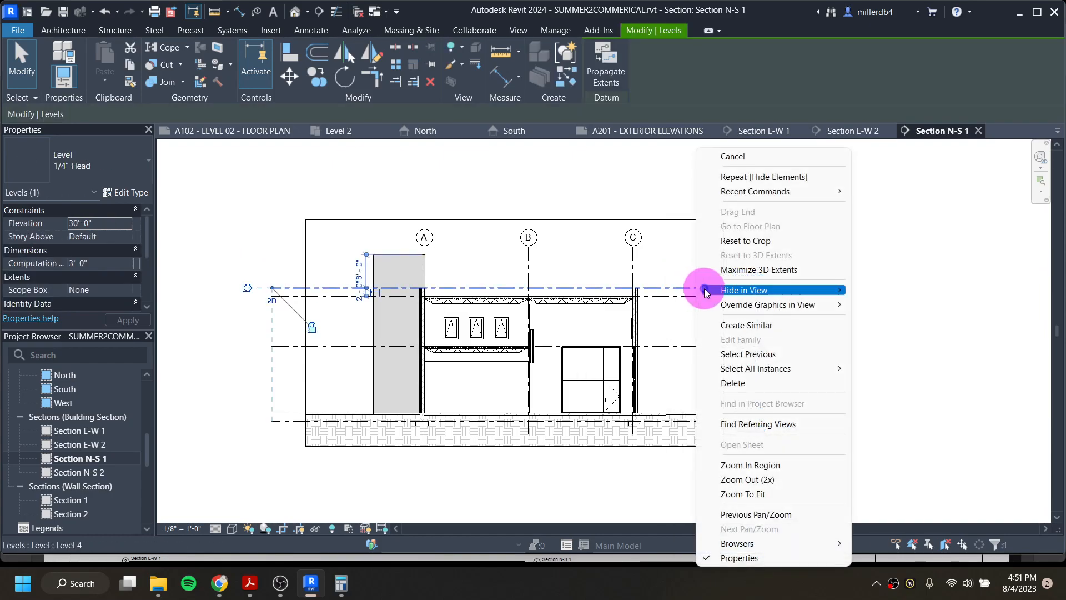
left_click(888, 289)
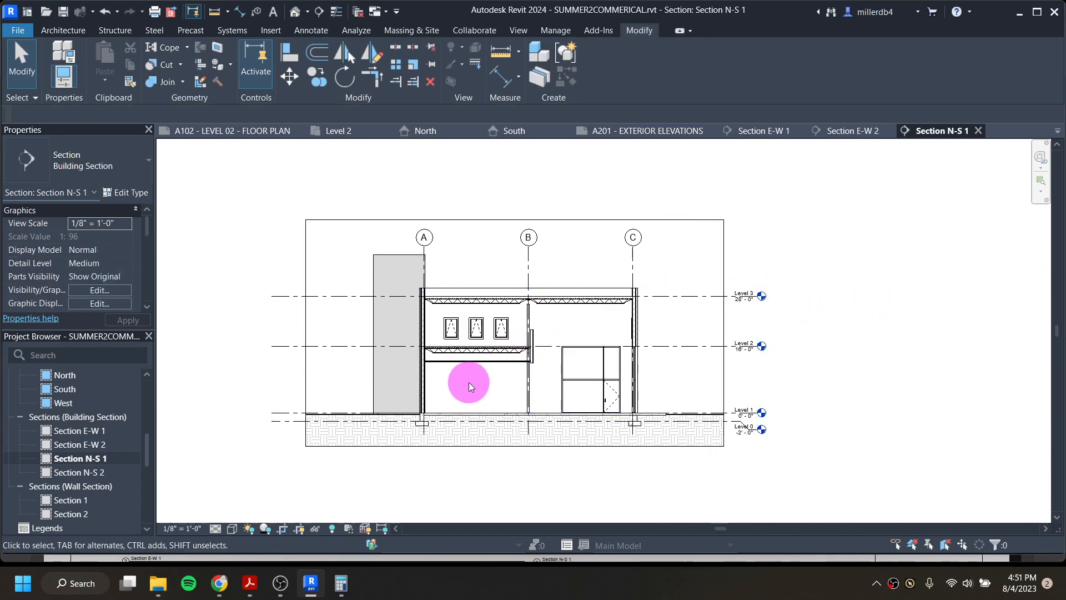
Join the foundation wall, exterior brick wall and concrete floor slab where they meet at grid A
scroll(433, 422, "up", 5)
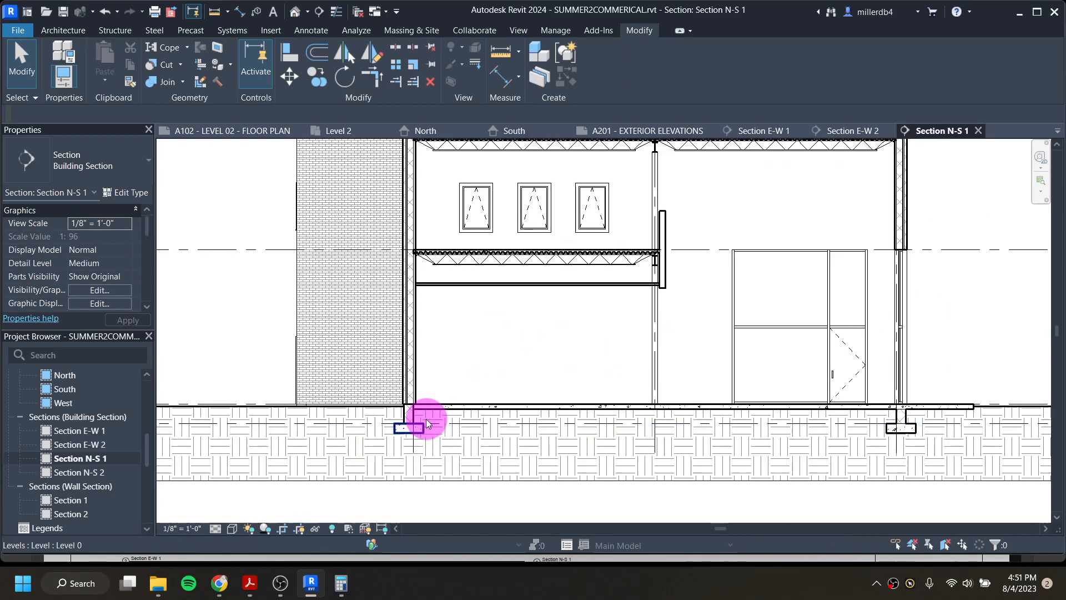
scroll(372, 431, "up", 5)
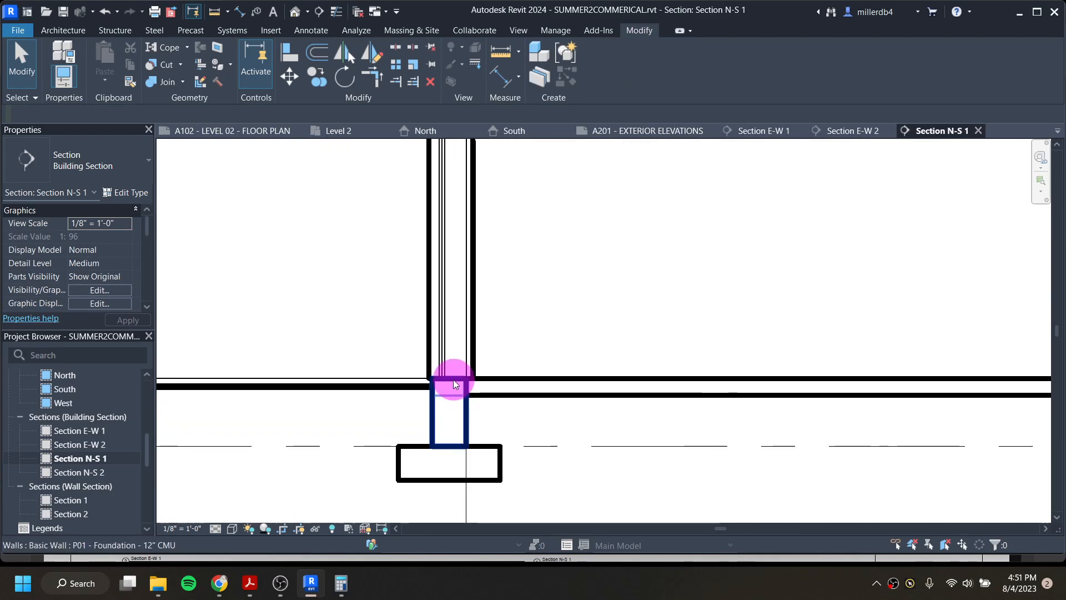
left_click(161, 81)
left_click(474, 447)
left_click(471, 440)
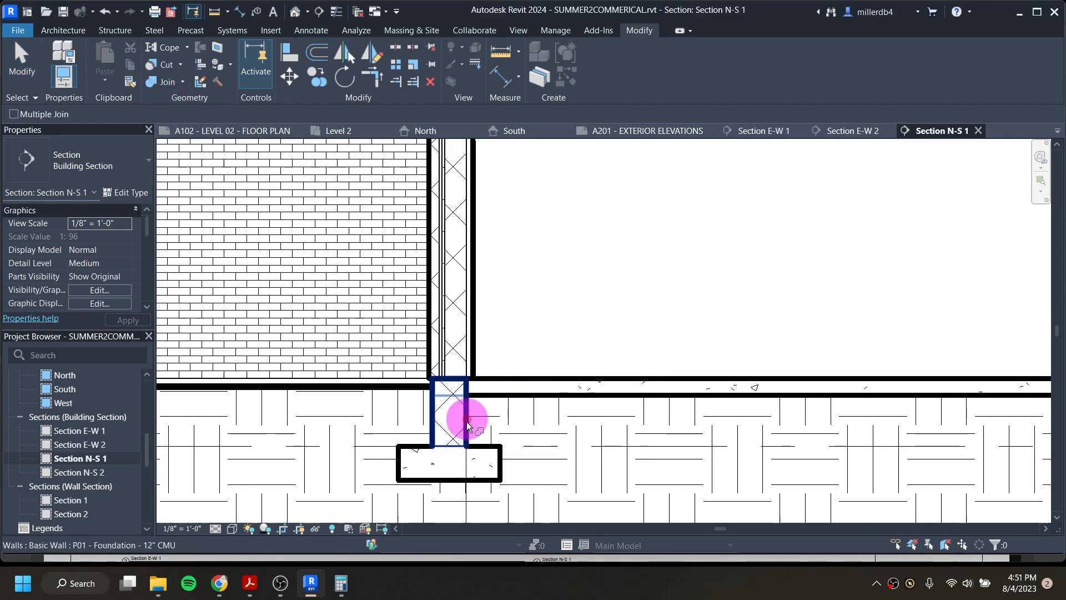
left_click(436, 392)
left_click(464, 381)
left_click(480, 389)
left_click(476, 362)
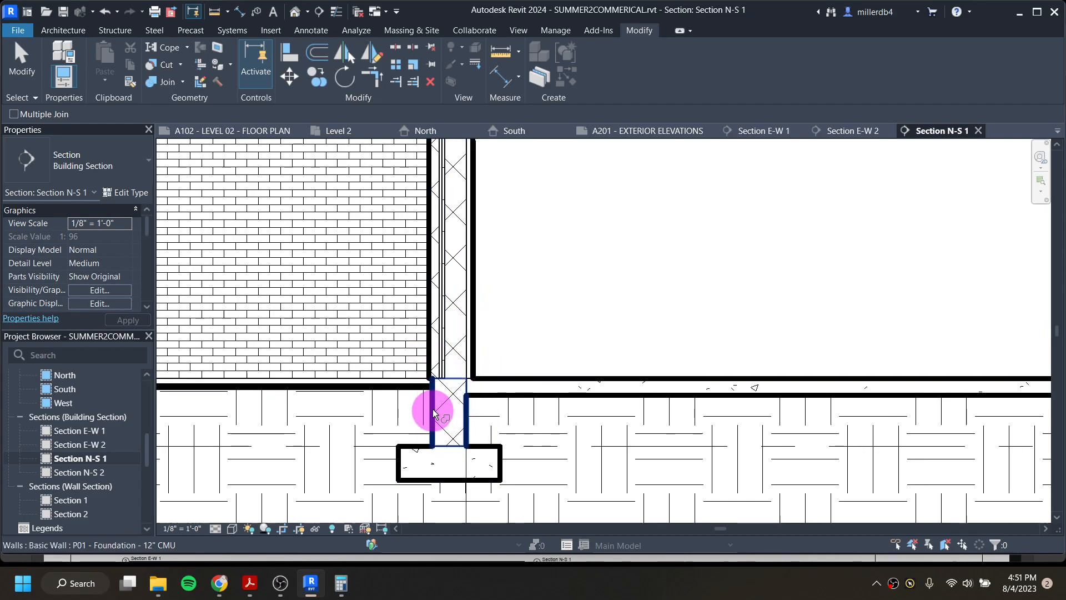
Join the Level 2 floor's geometry with the exterior brick wall at grid A
scroll(436, 368, "down", 1)
scroll(437, 368, "down", 4)
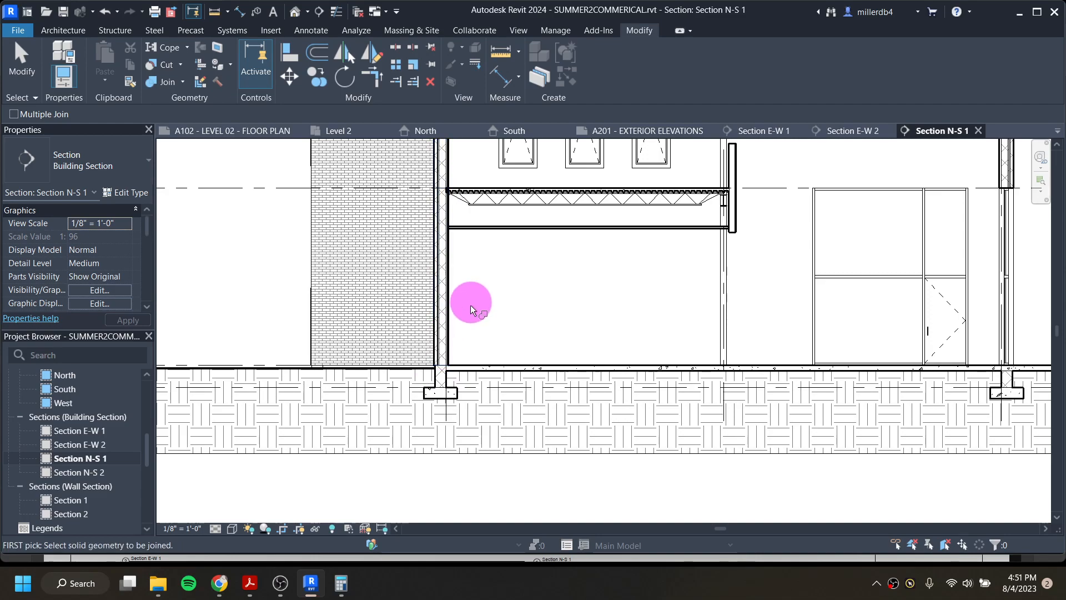
middle_click_drag(458, 286, 417, 431)
scroll(618, 388, "up", 3)
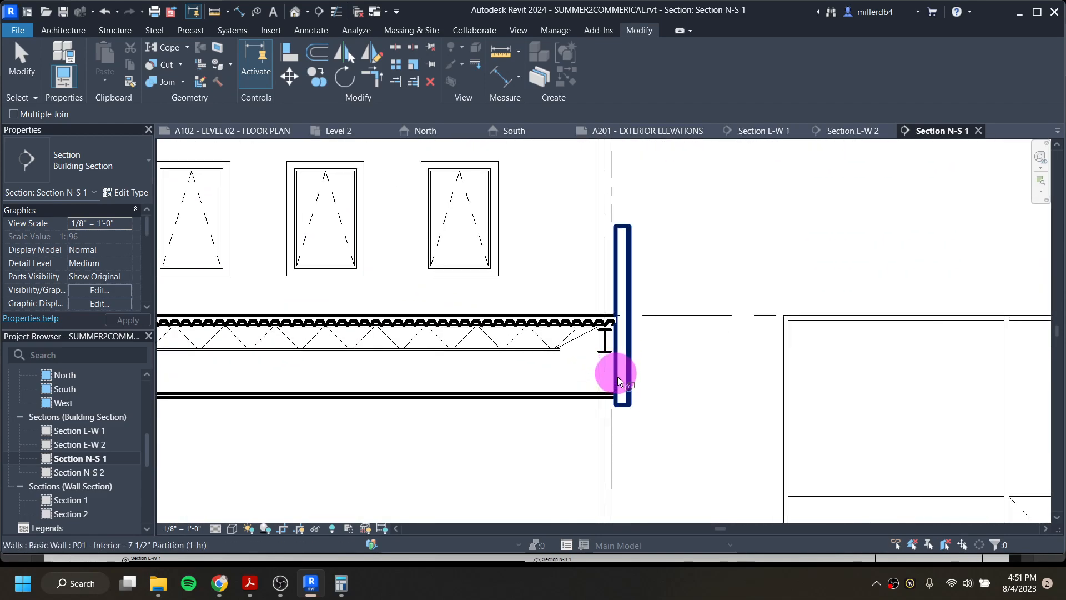
left_click(610, 403)
scroll(372, 446, "down", 3)
middle_click_drag(165, 438, 381, 434)
scroll(374, 433, "up", 4)
left_click(404, 414)
left_click(418, 389)
left_click(395, 319)
scroll(400, 298, "down", 4)
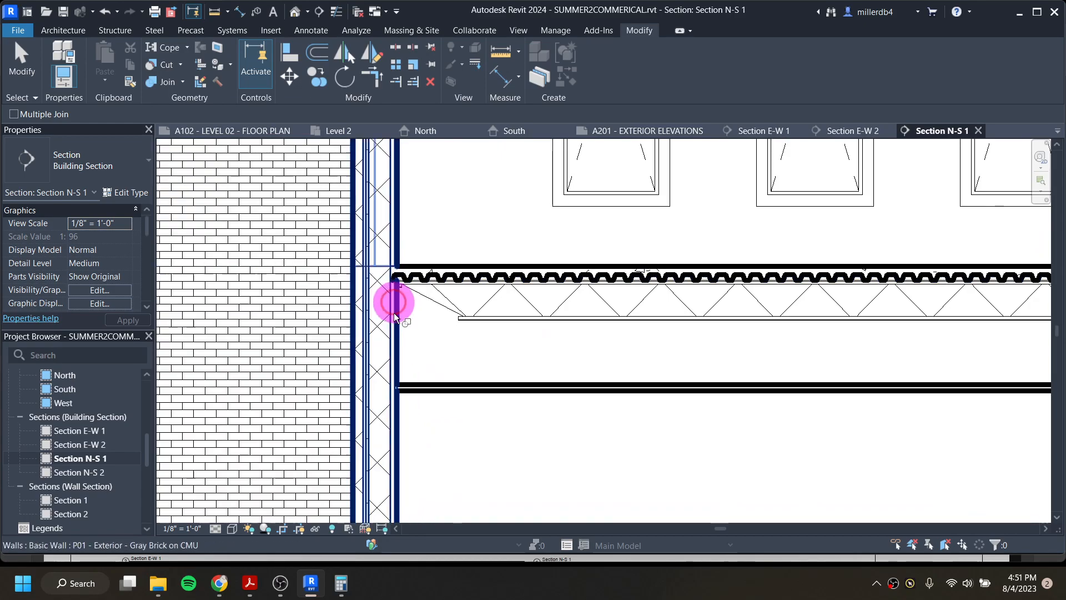
Join the roof deck with the exterior brick wall at grid A in Section N-S 1
middle_click_drag(408, 258, 403, 356)
left_click(386, 298)
left_click(401, 263)
Examine the remaining wall, floor and foundation connections toward grids B and C in Section N-S 1
middle_click_drag(638, 330, 375, 330)
scroll(772, 273, "up", 2)
scroll(768, 294, "down", 3)
middle_click_drag(760, 426, 788, 115)
scroll(797, 442, "up", 1)
scroll(800, 428, "up", 1)
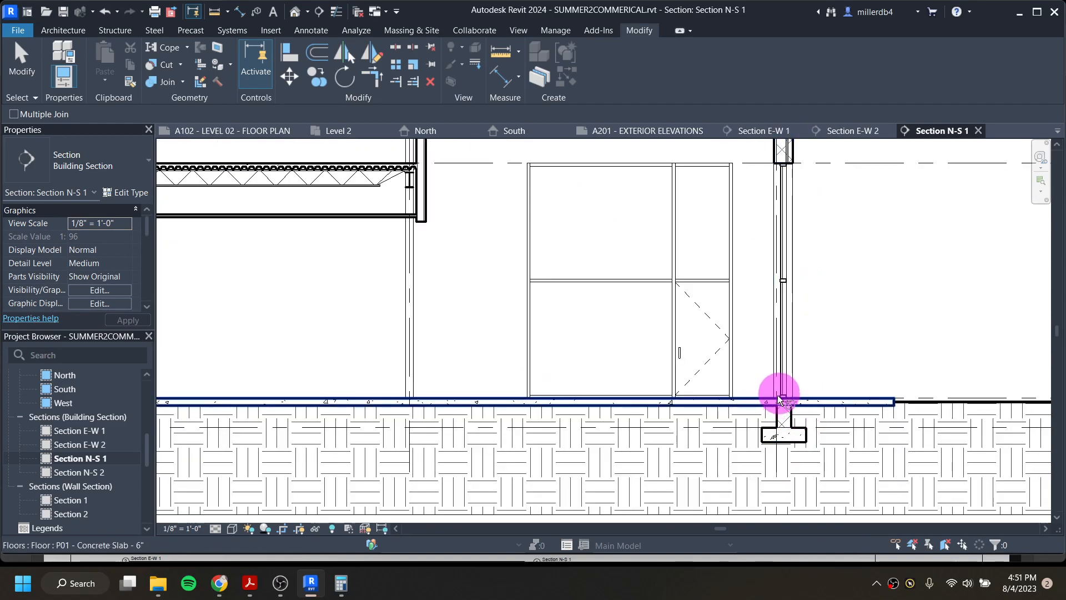
scroll(732, 375, "down", 3)
scroll(605, 351, "down", 1)
middle_click_drag(592, 350, 607, 405)
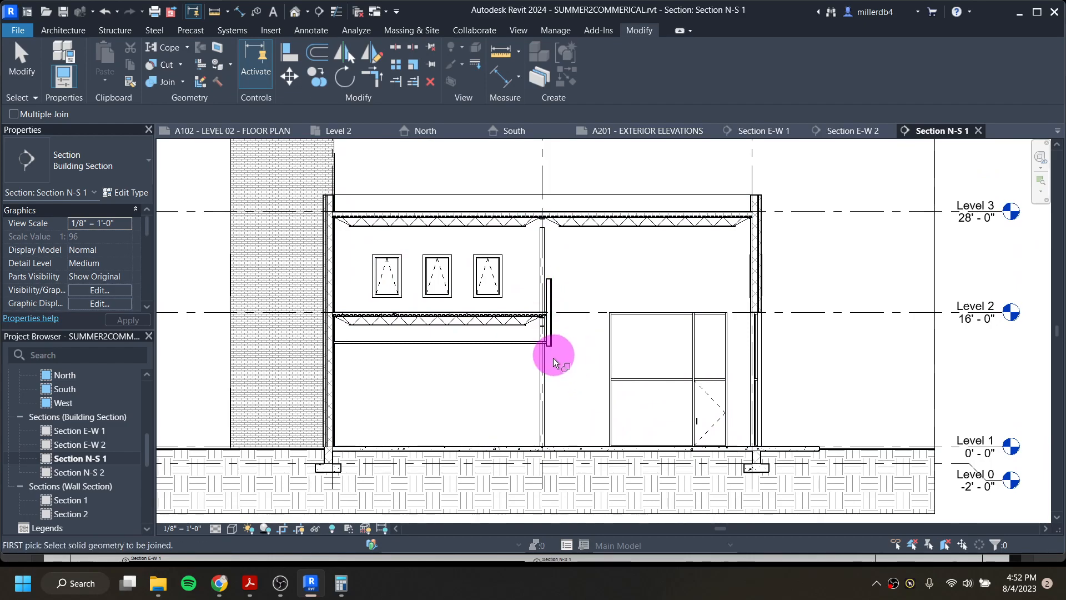
scroll(473, 405, "down", 5)
scroll(475, 401, "up", 3)
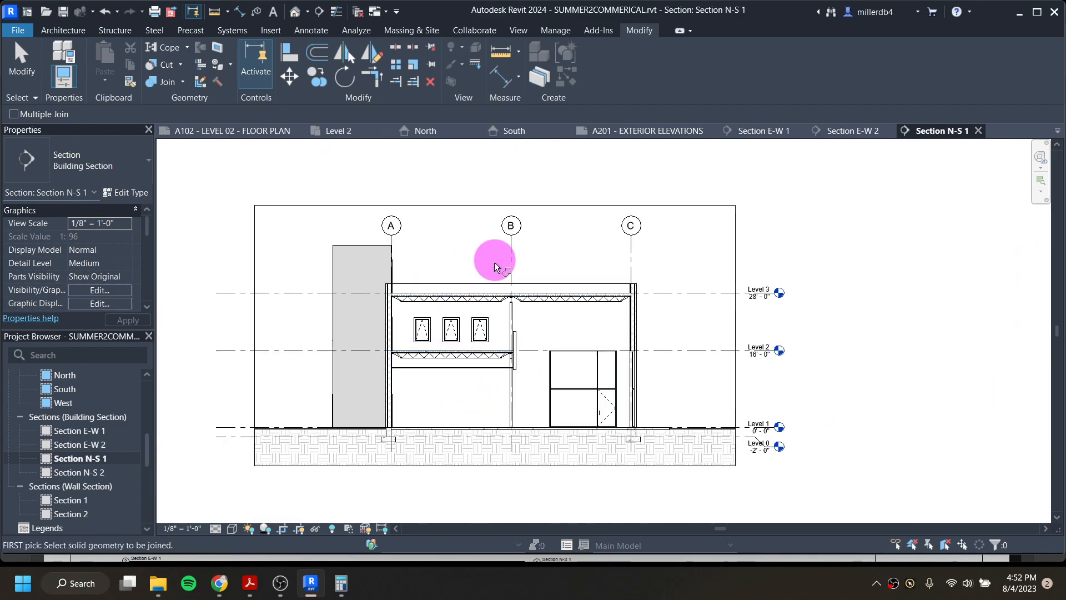
key("Escape")
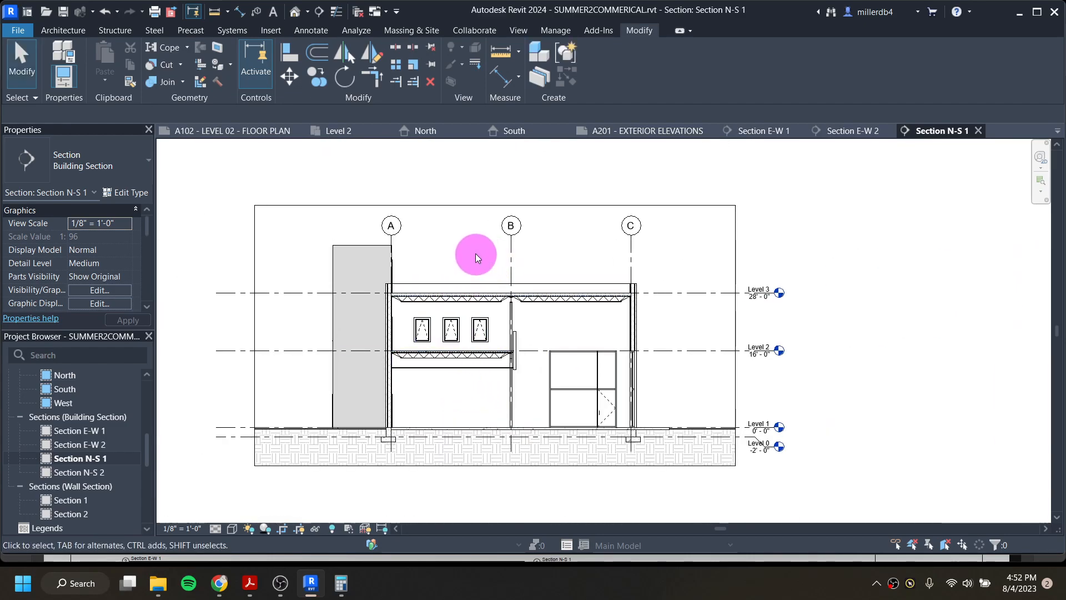
Set the Section N-S 1 model crop size to 10" wide by 7" high and hide the crop region
left_click(480, 206)
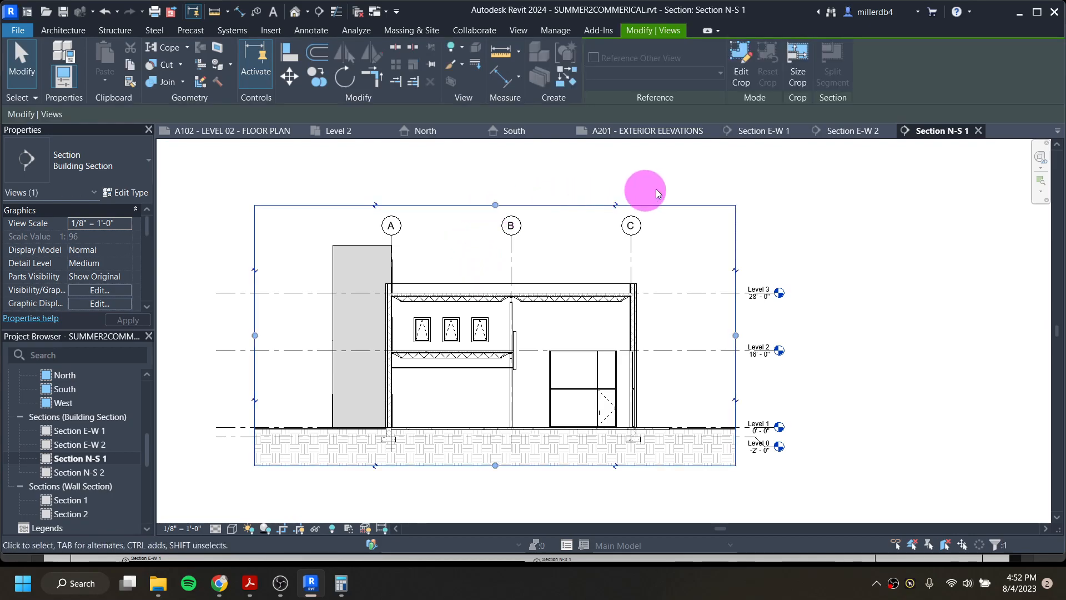
left_click(798, 69)
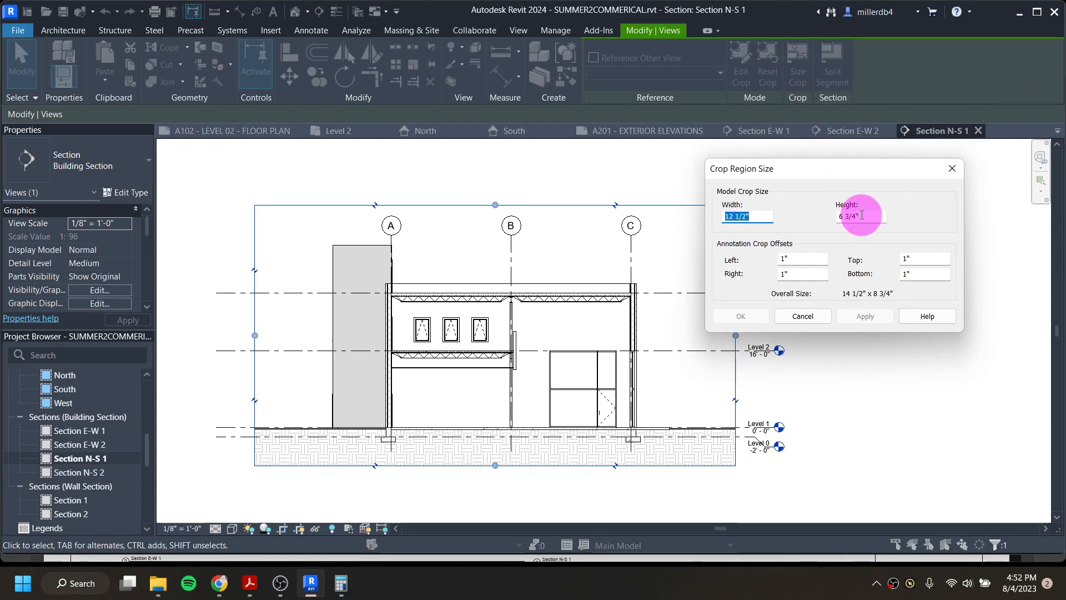
type("10")
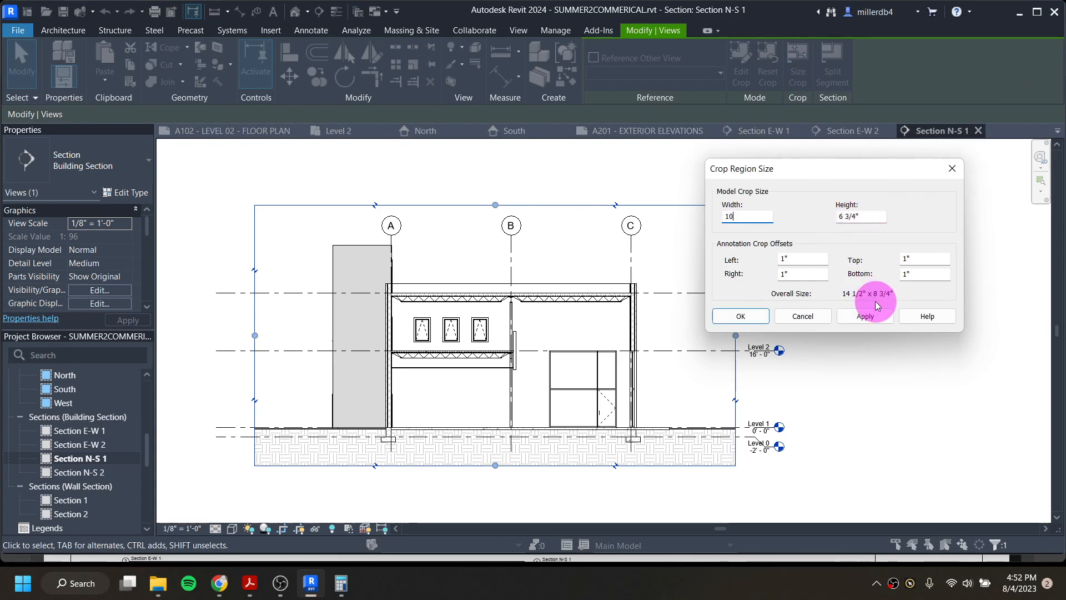
left_click(870, 317)
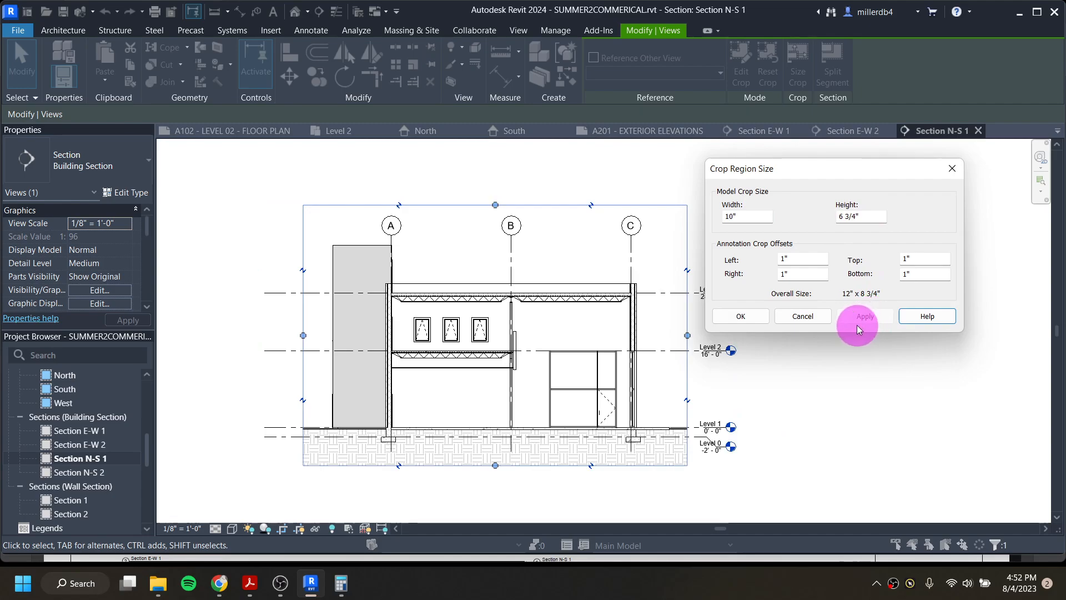
left_click_drag(875, 218, 837, 230)
type("7")
left_click(865, 315)
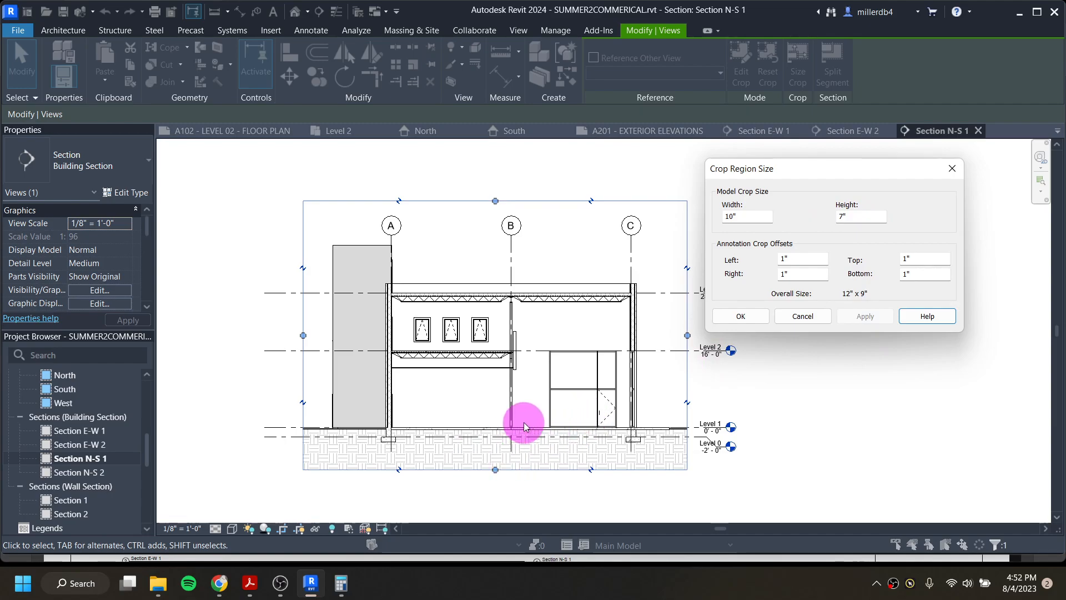
left_click(734, 317)
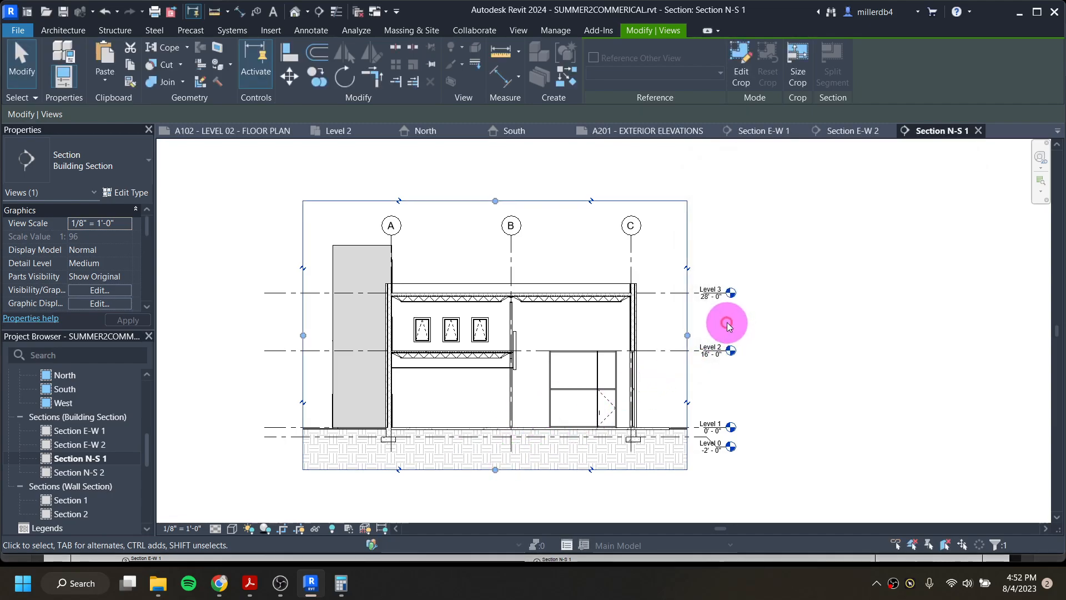
left_click(300, 530)
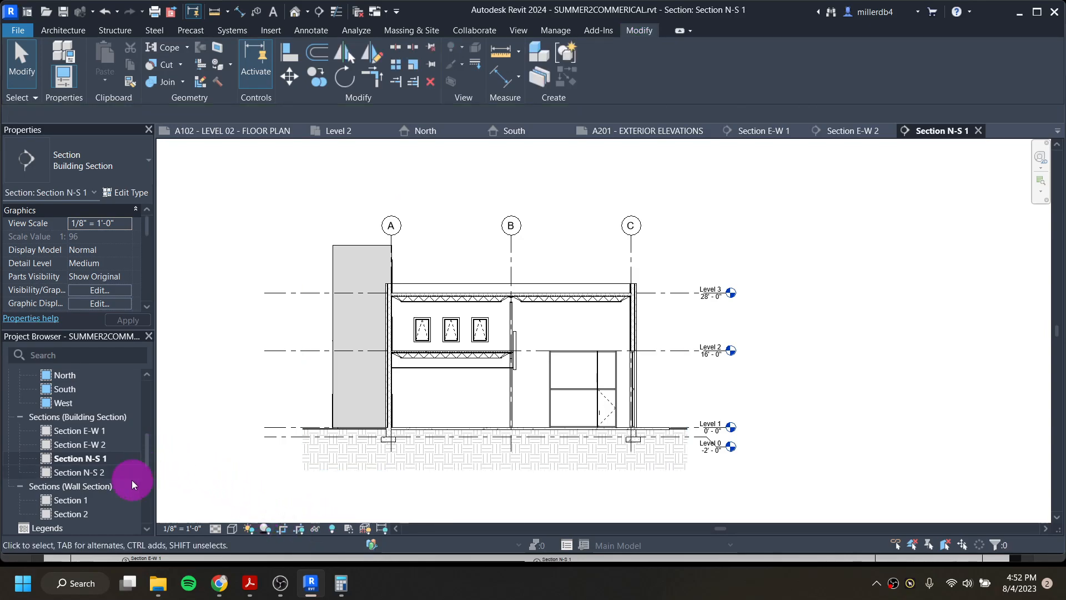
Open Section N-S 2 and hide the section markers by category in that view
double_click(81, 473)
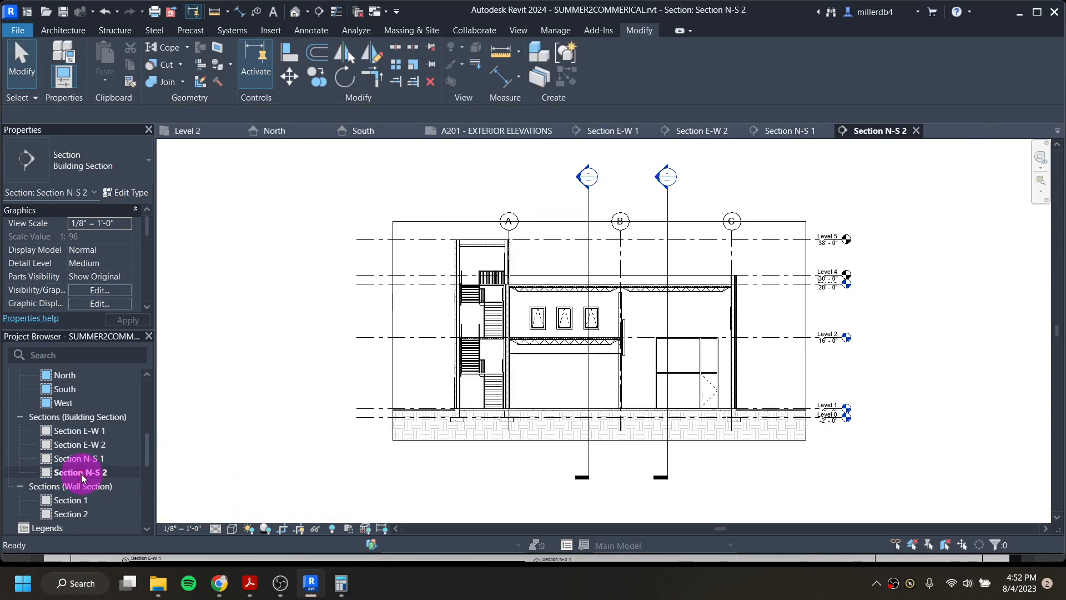
left_click(588, 211)
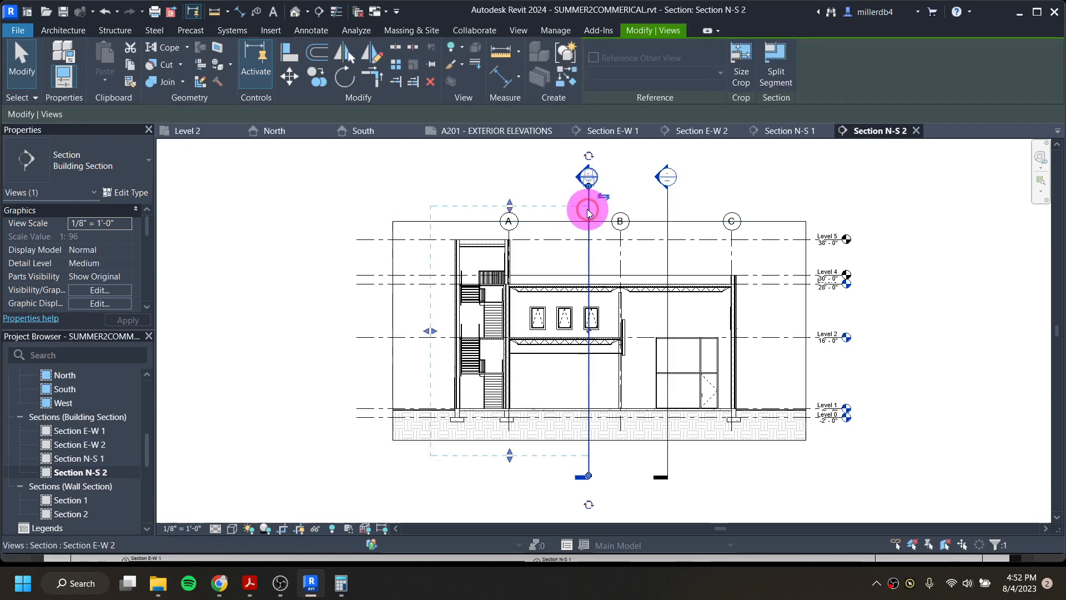
right_click(588, 213)
mouse_move(722, 290)
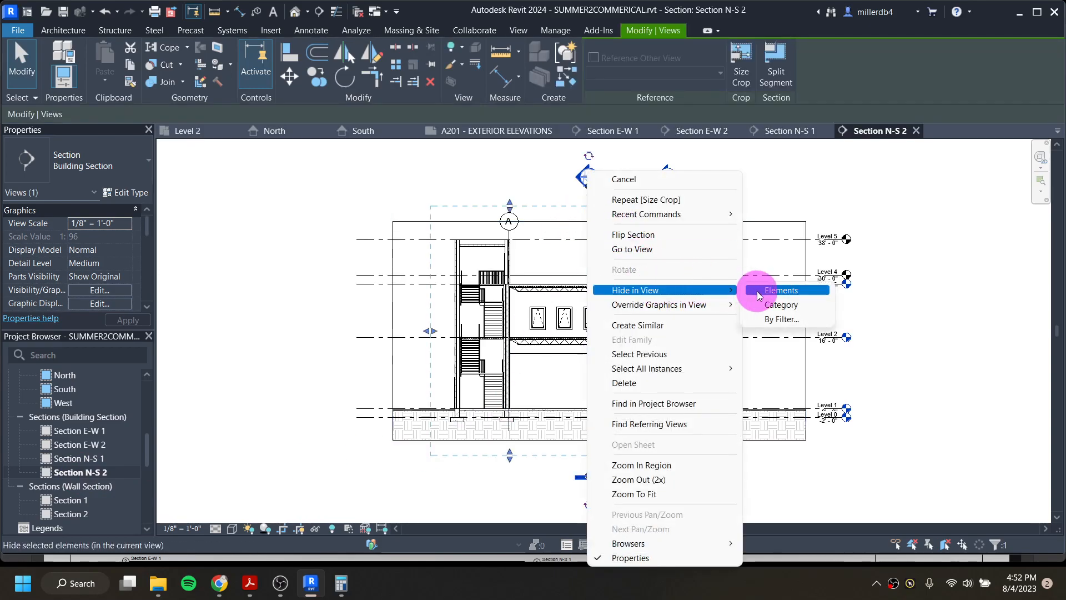
left_click(783, 305)
Hide the Level 5 and Level 4 lines as individual elements in Section N-S 2
left_click(766, 239)
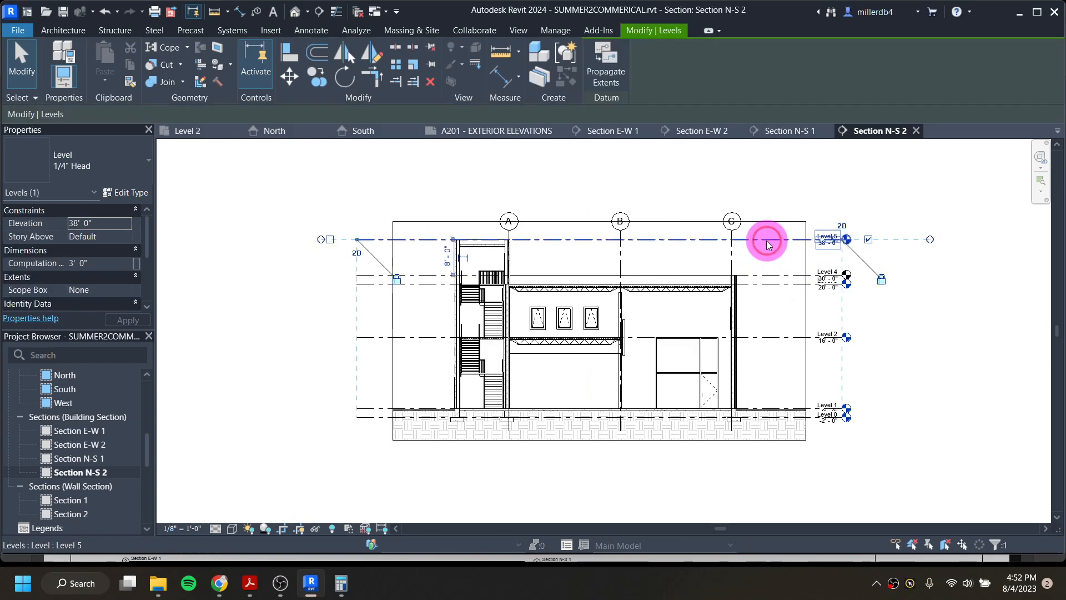
right_click(767, 239)
mouse_move(839, 289)
left_click(950, 291)
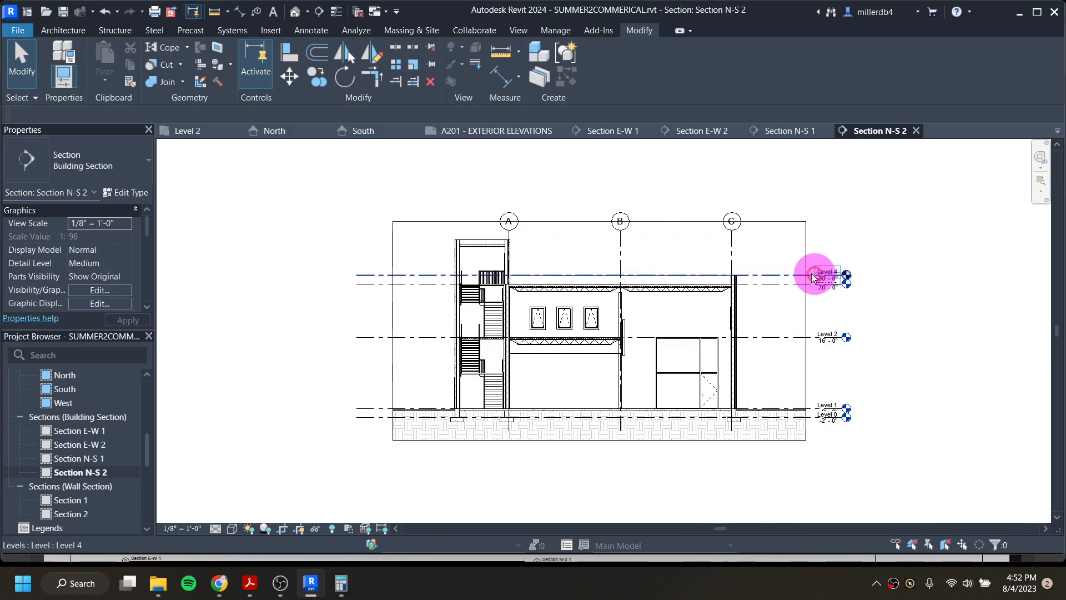
right_click(792, 280)
left_click(954, 290)
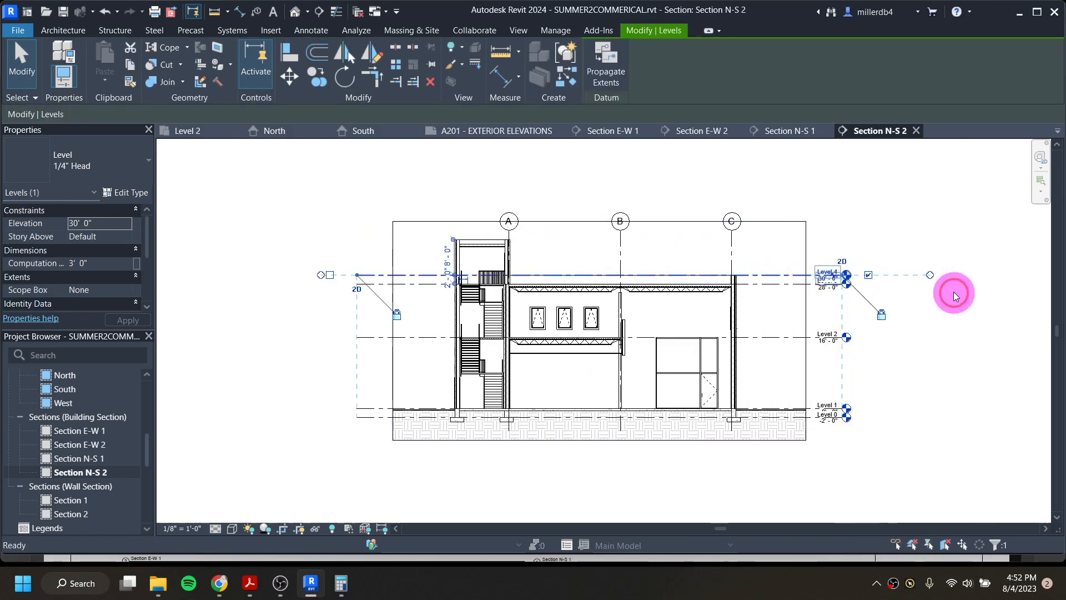
Join the stair tower's outer brick wall, its 12" CMU foundation wall and the concrete slab where they meet
scroll(494, 338, "up", 2)
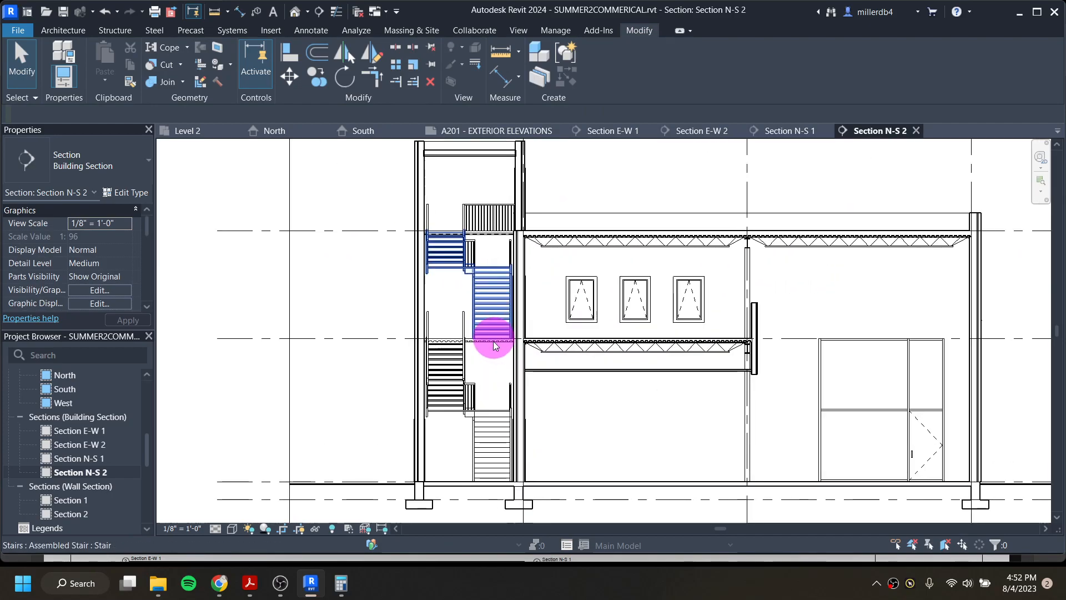
scroll(402, 491, "up", 4)
scroll(439, 489, "up", 3)
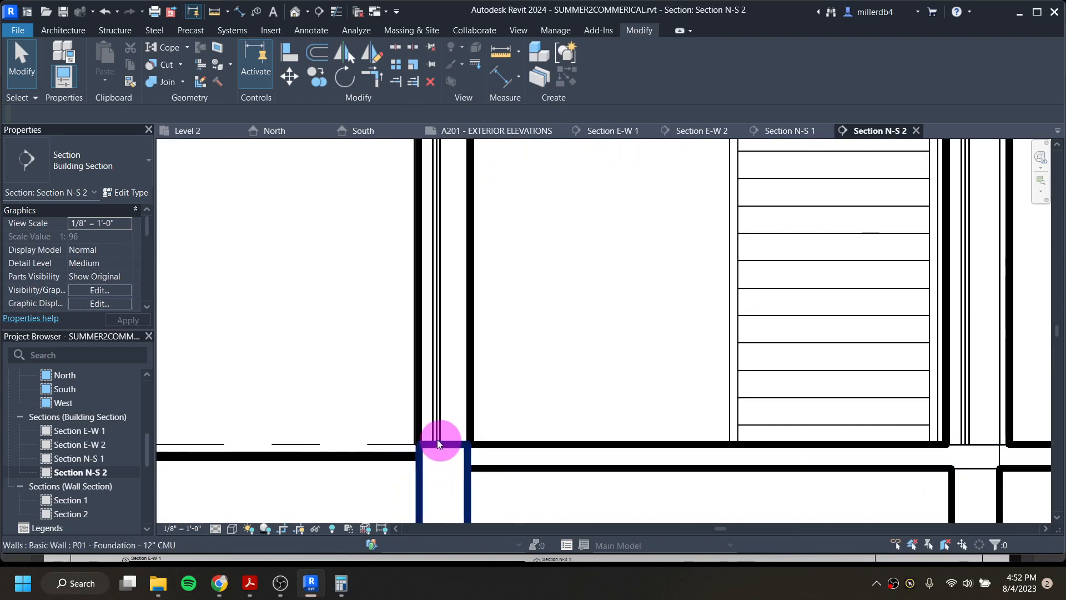
left_click(157, 82)
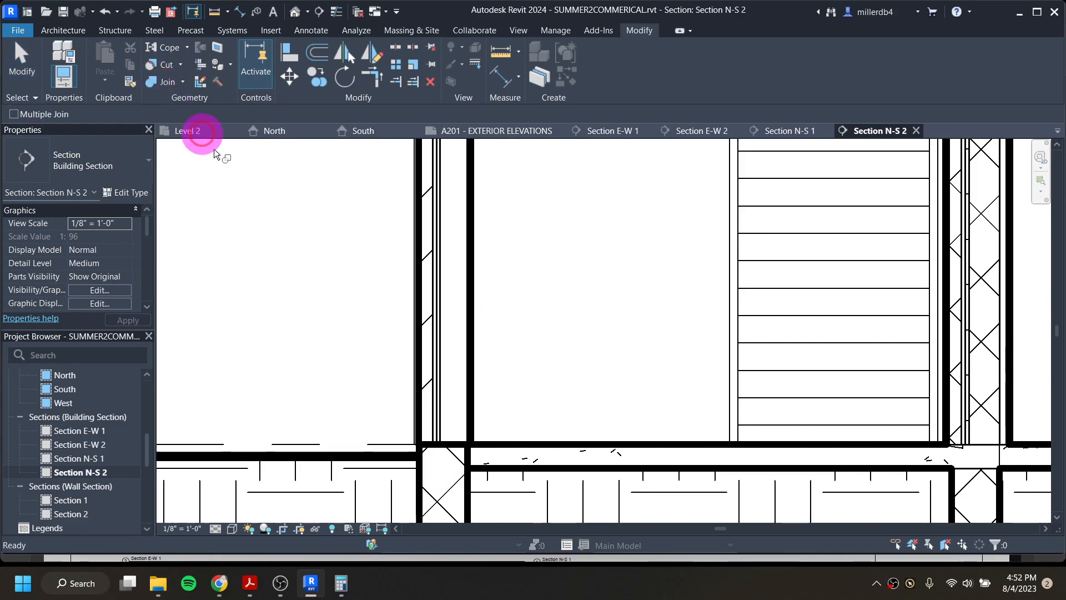
left_click(464, 424)
left_click(470, 479)
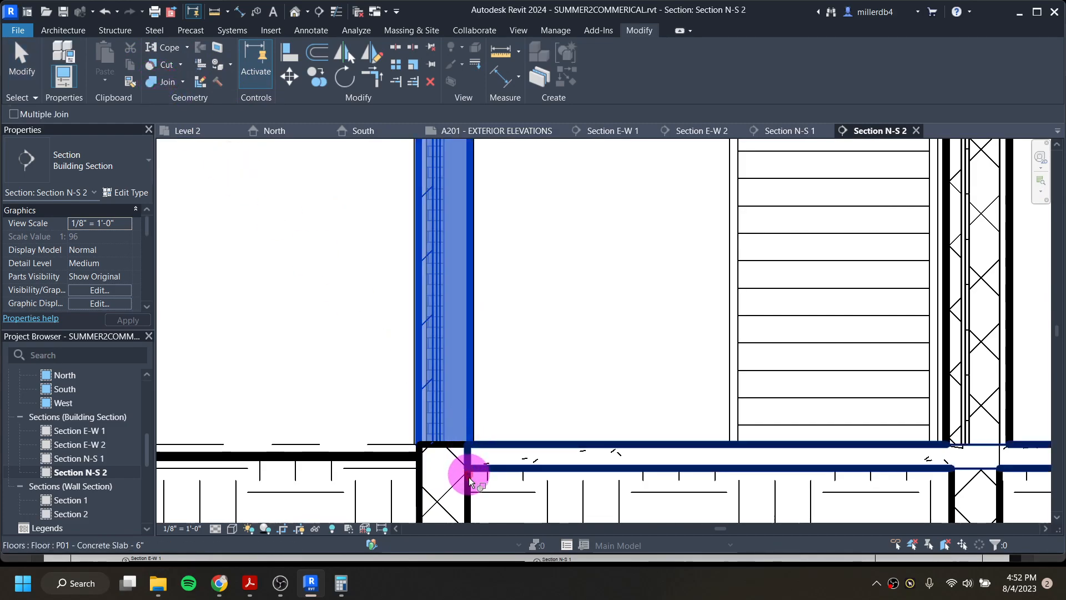
left_click(430, 478)
left_click(466, 486)
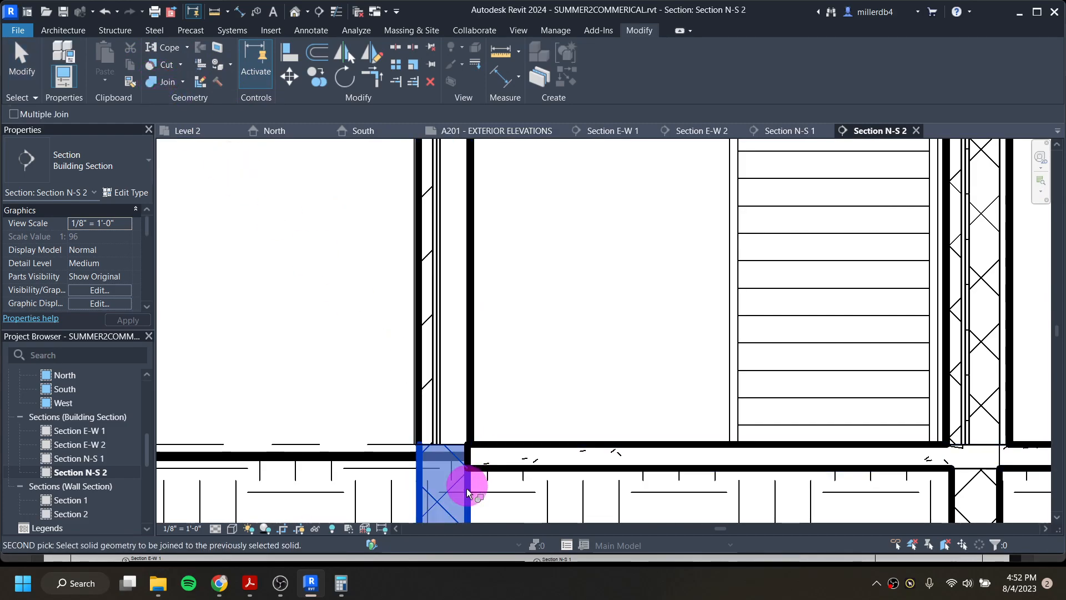
left_click(489, 467)
left_click(474, 435)
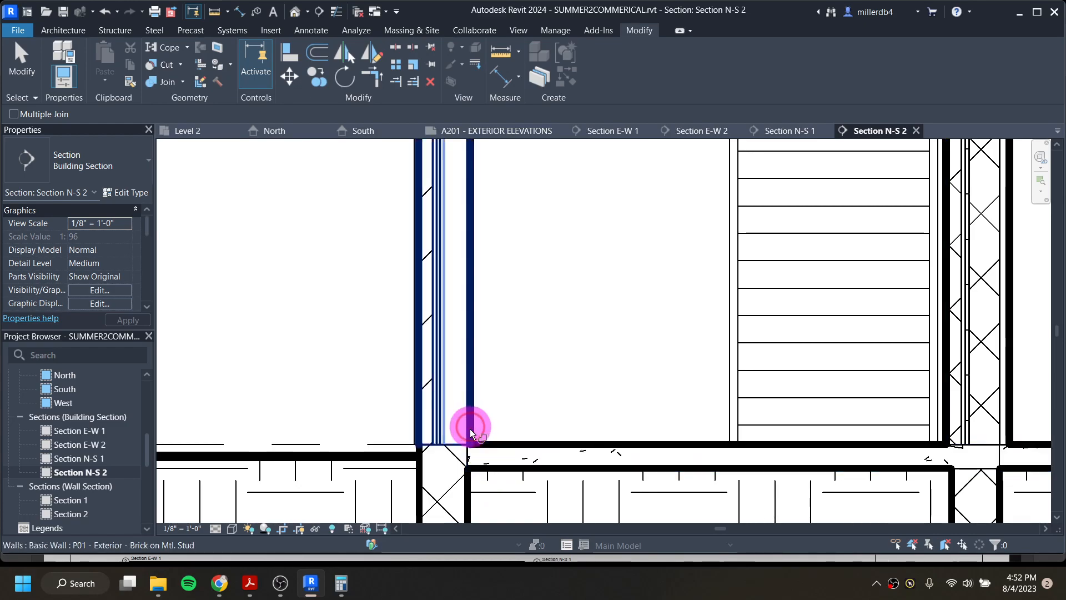
Join the footing under the stair tower's outer wall with its foundation wall
middle_click_drag(475, 442, 460, 190)
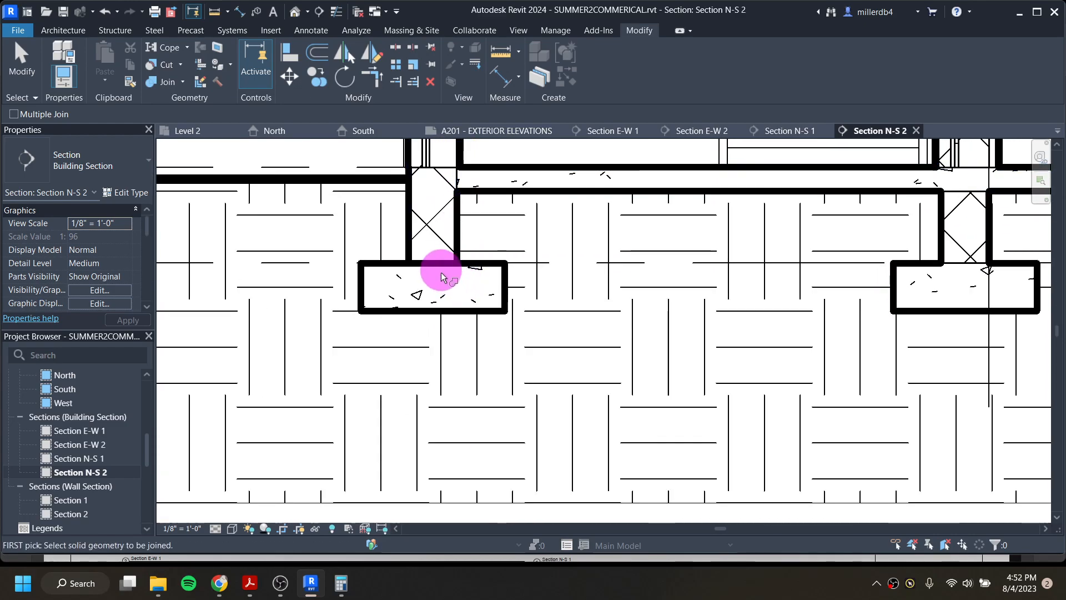
left_click(384, 272)
left_click(416, 244)
Join the main roof's insulated metal deck with the wall at grid A in Section N-S 2
scroll(417, 246, "down", 7)
middle_click_drag(646, 280, 174, 330)
middle_click_drag(887, 308, 693, 524)
middle_click_drag(756, 249, 798, 300)
middle_click_drag(557, 257, 440, 466)
middle_click_drag(353, 388, 619, 372)
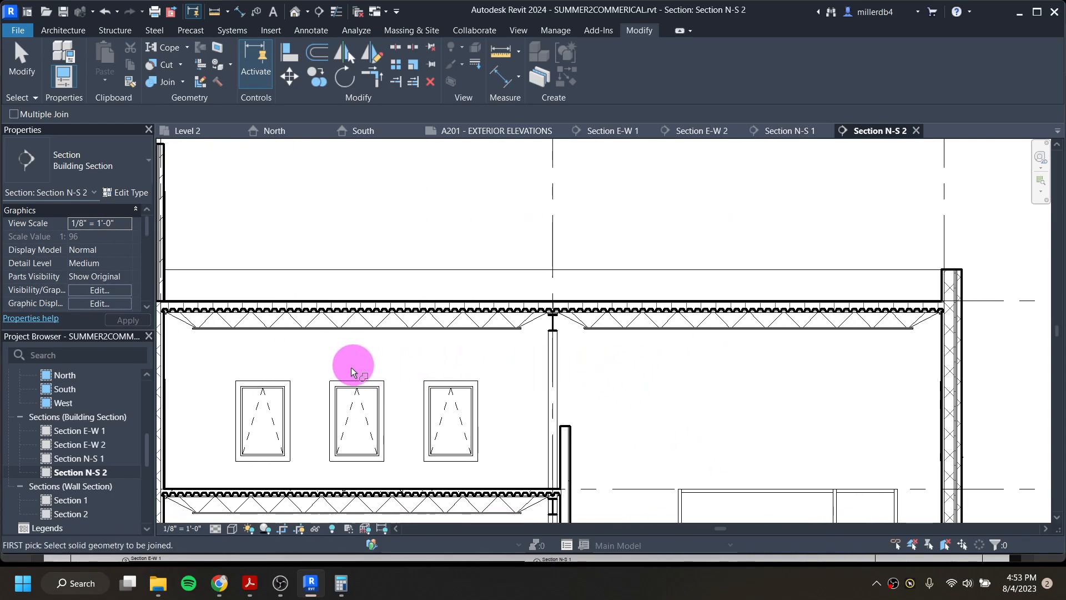
middle_click_drag(357, 364, 643, 373)
scroll(447, 320, "up", 2)
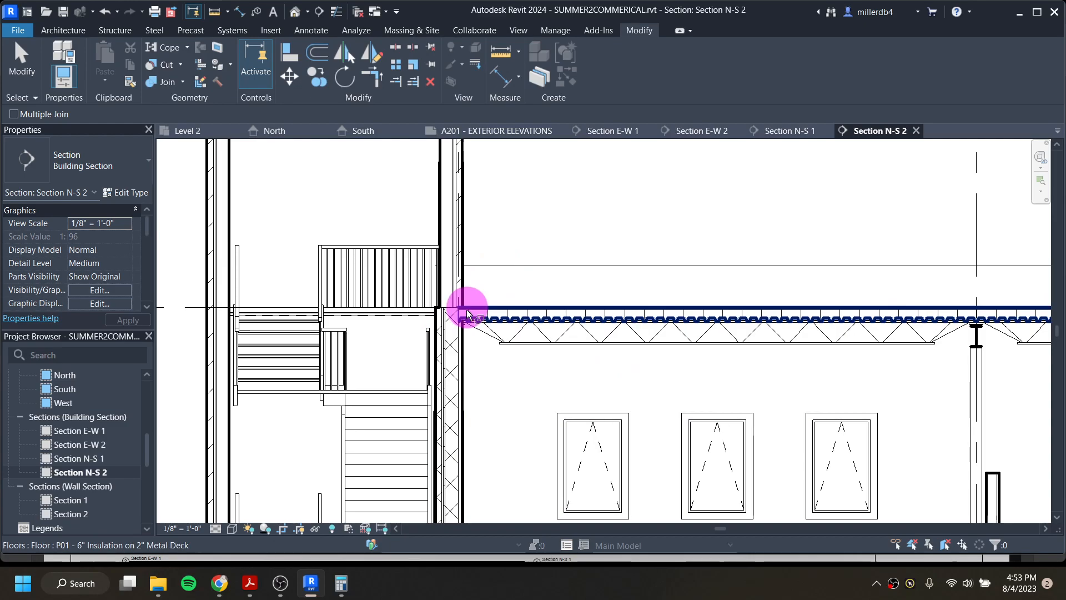
left_click(465, 326)
left_click(465, 320)
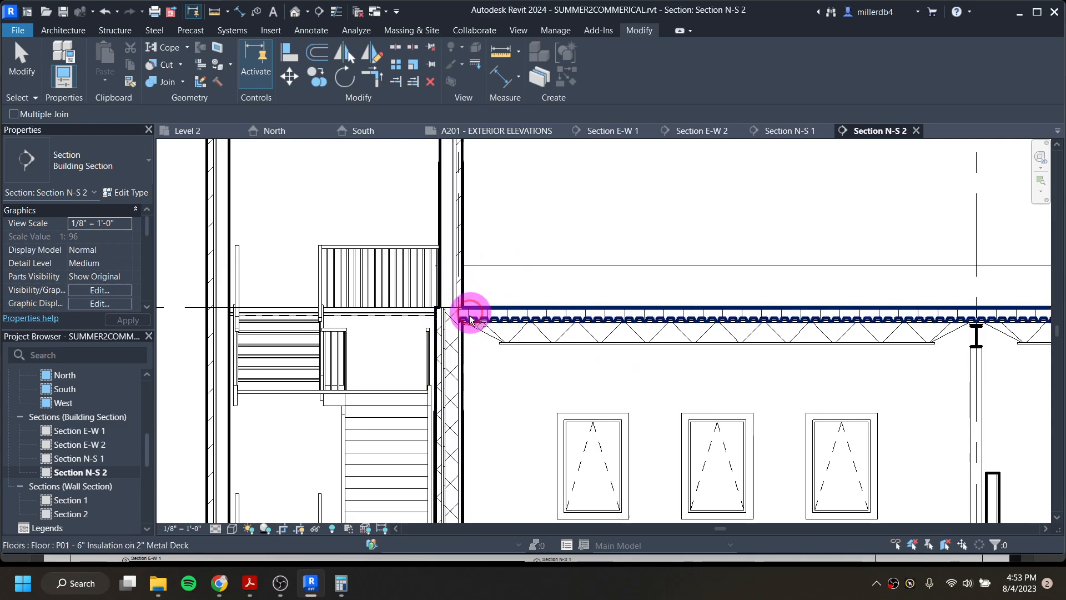
Join the stair tower's roof deck with the brick walls on both of its sides
scroll(383, 291, "down", 2)
left_click(266, 165)
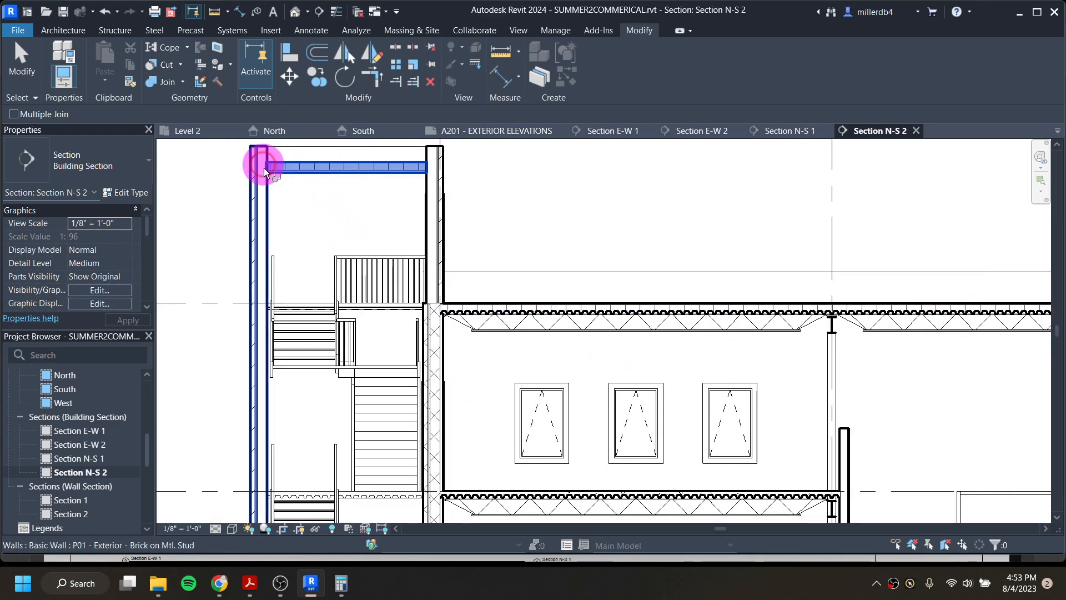
left_click(267, 192)
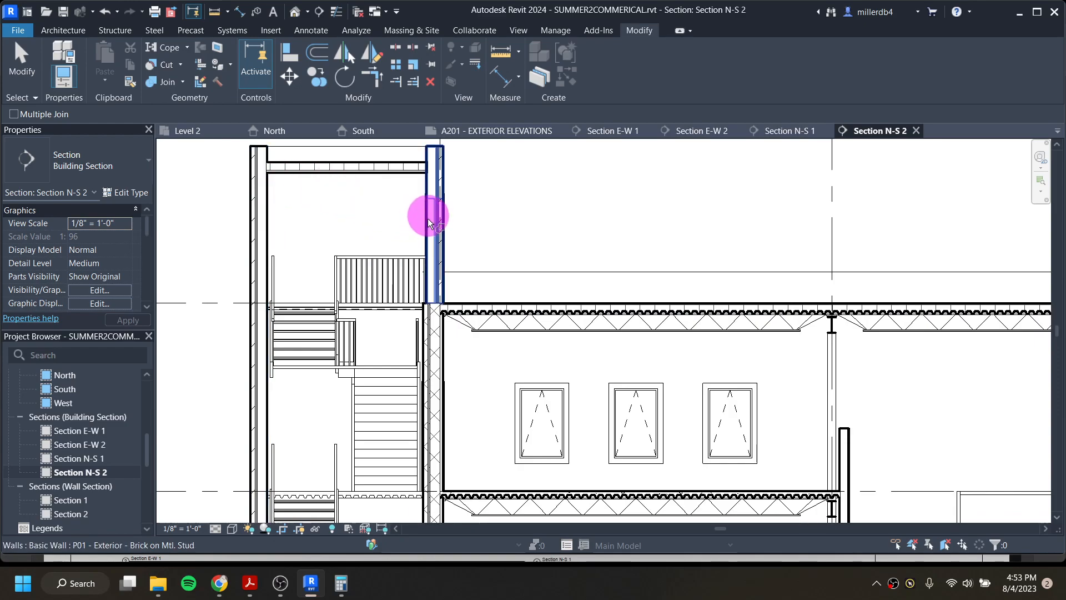
left_click(427, 206)
left_click(421, 175)
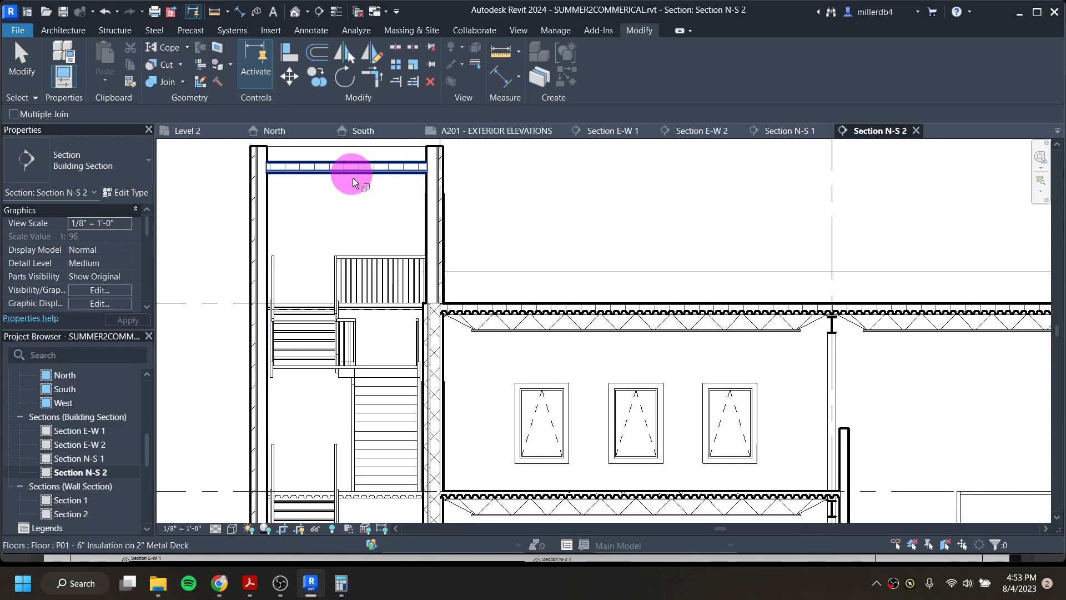
Set Section N-S 2's model crop size to 10" wide by 7" high and hide its crop region
scroll(374, 197, "down", 2)
middle_click_drag(411, 315, 511, 302)
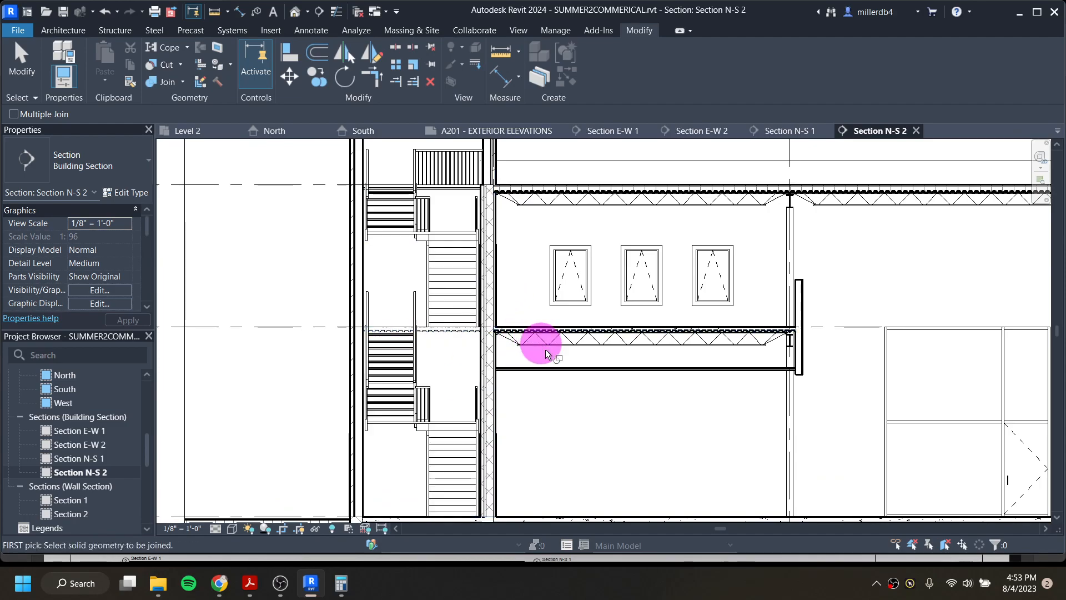
middle_click_drag(638, 400, 579, 321)
scroll(580, 320, "down", 3)
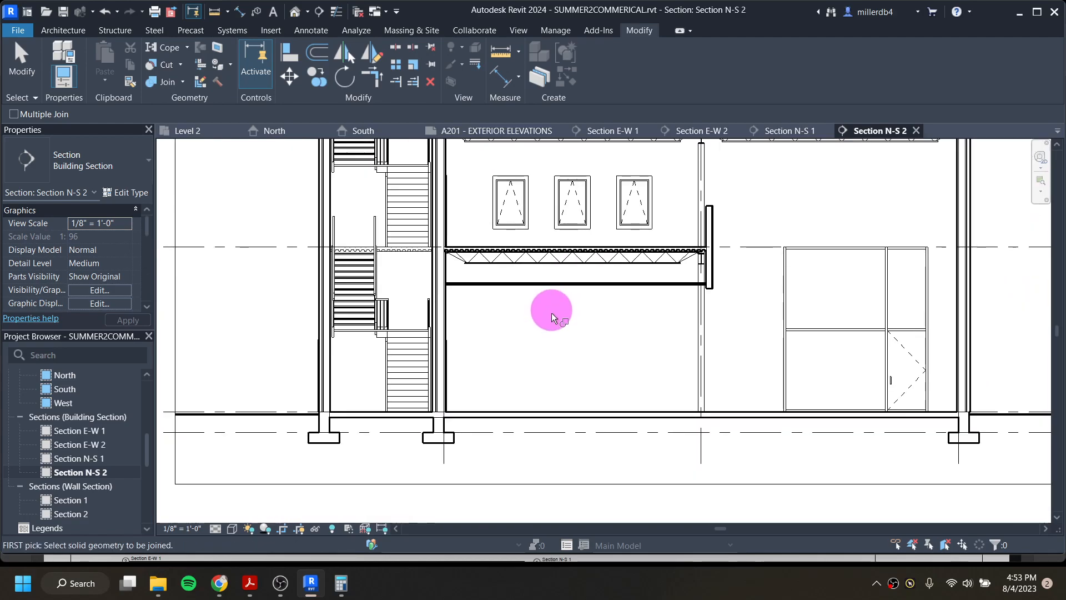
scroll(551, 318, "down", 3)
middle_click_drag(514, 340, 443, 424)
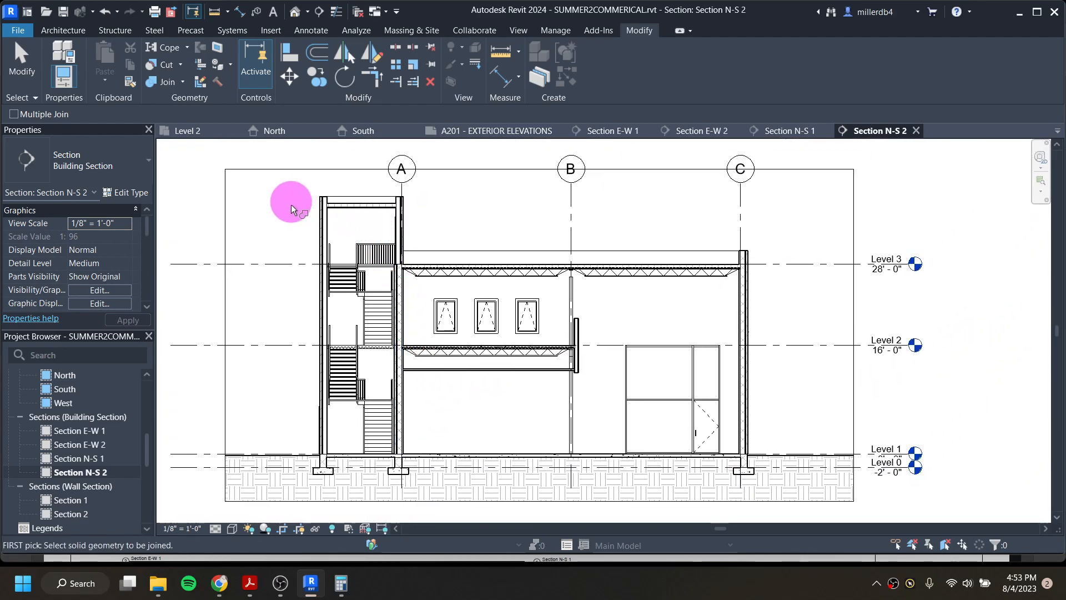
key("Escape")
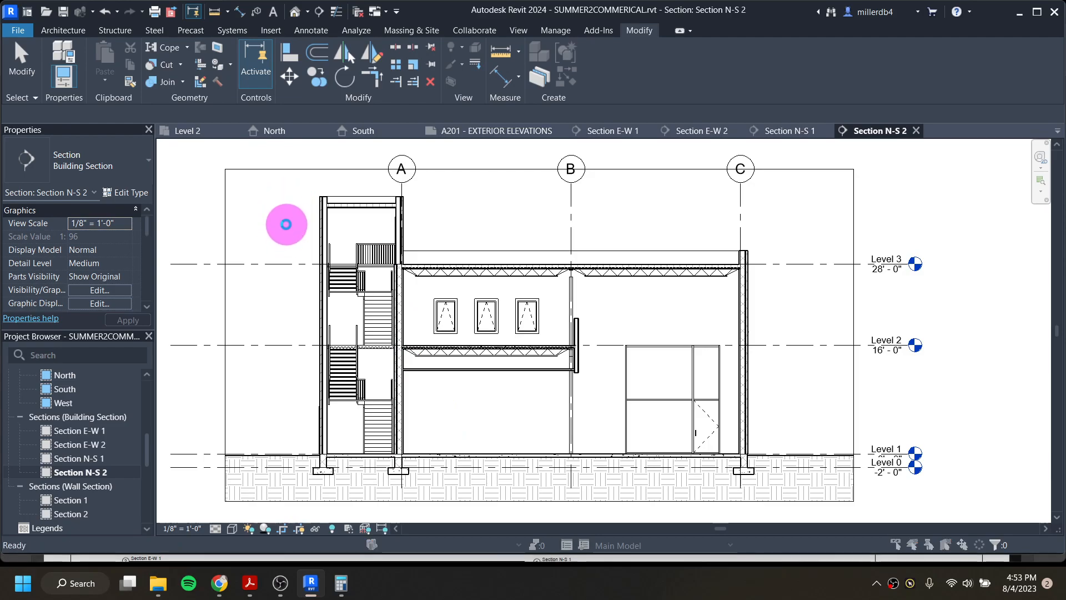
left_click(267, 169)
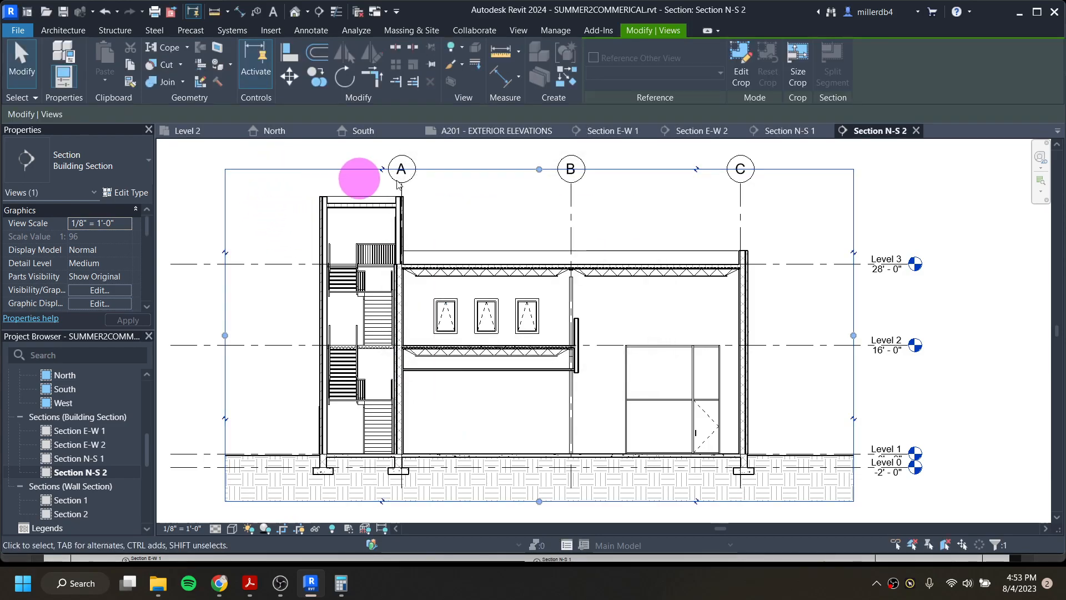
left_click(798, 72)
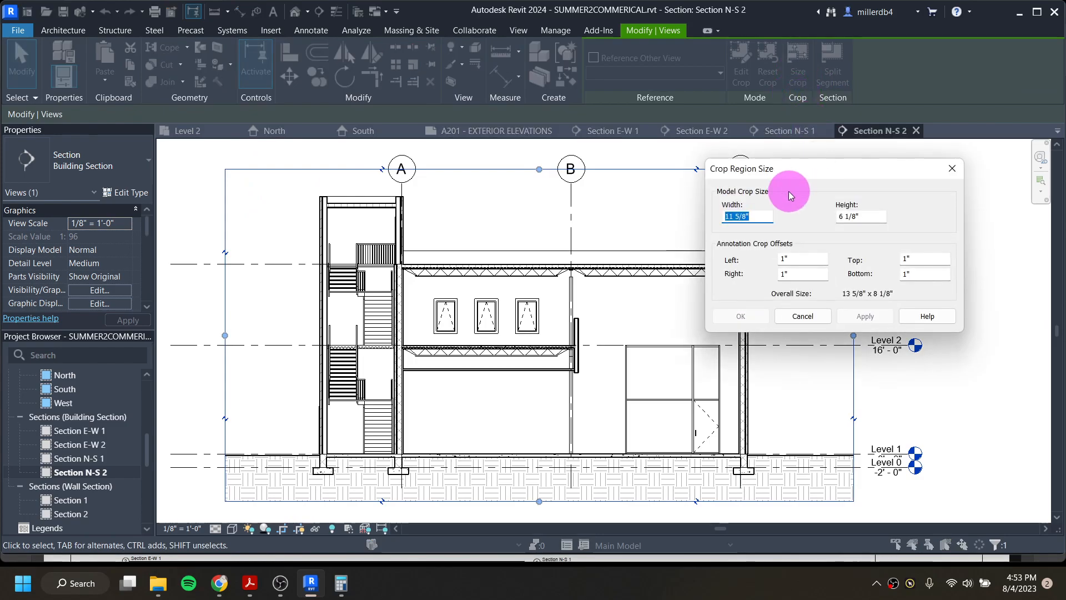
type("10")
key("Tab")
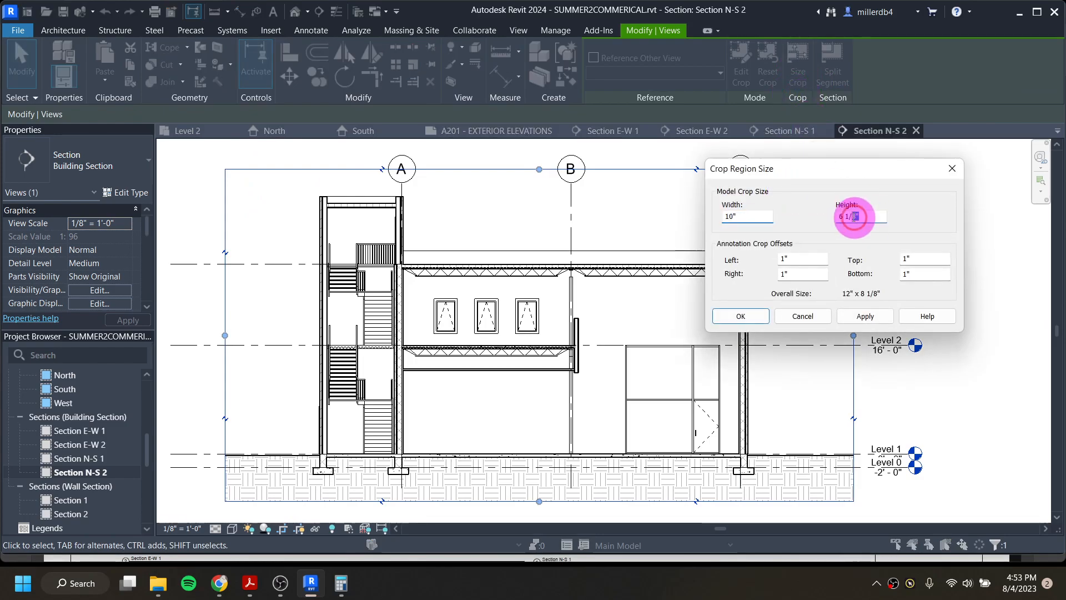
type("7")
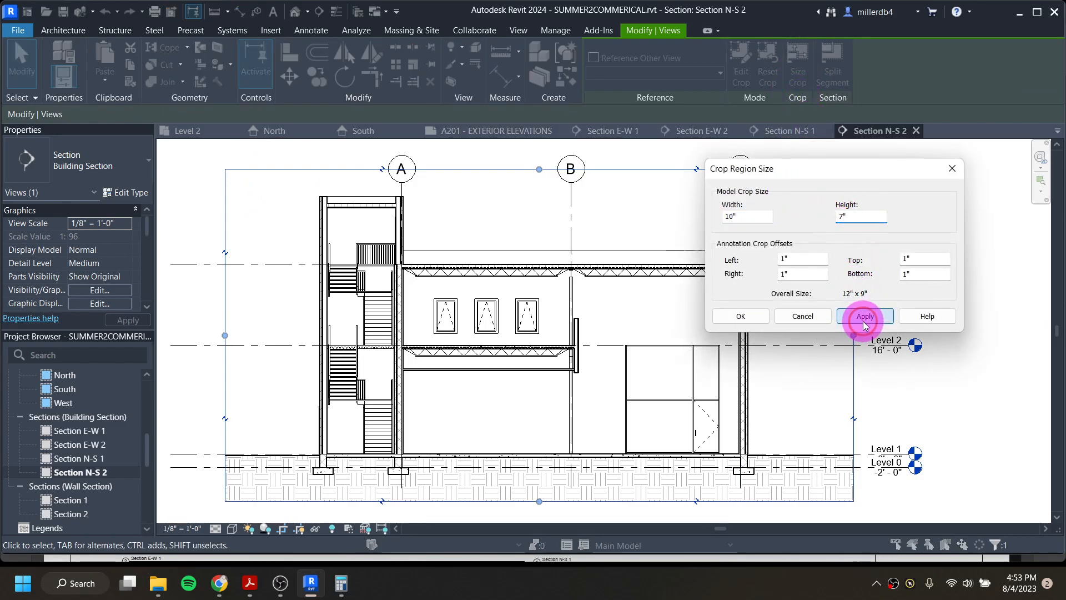
left_click(864, 318)
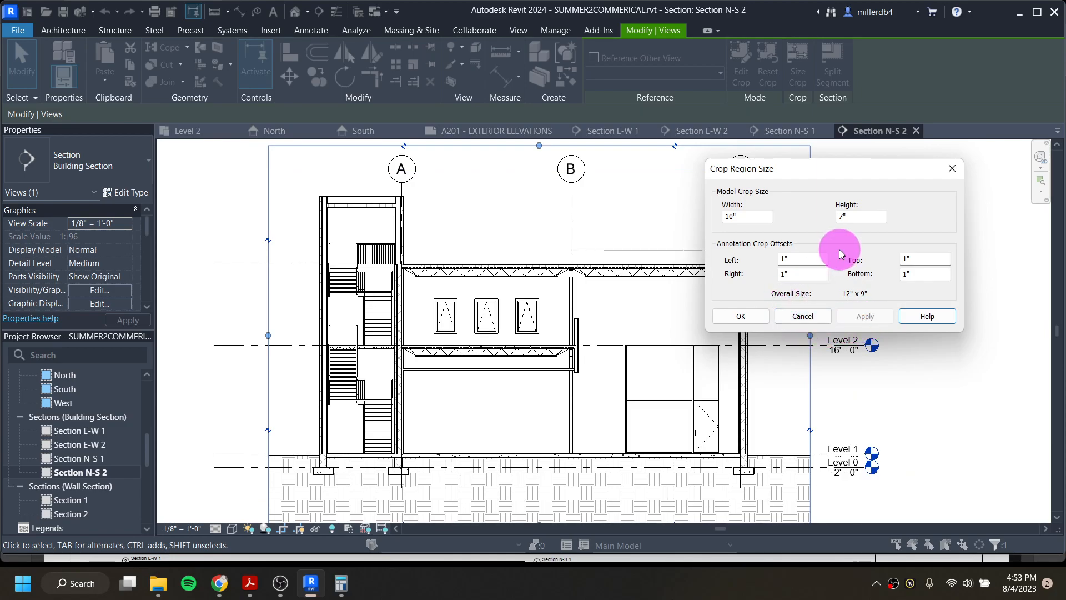
left_click(741, 316)
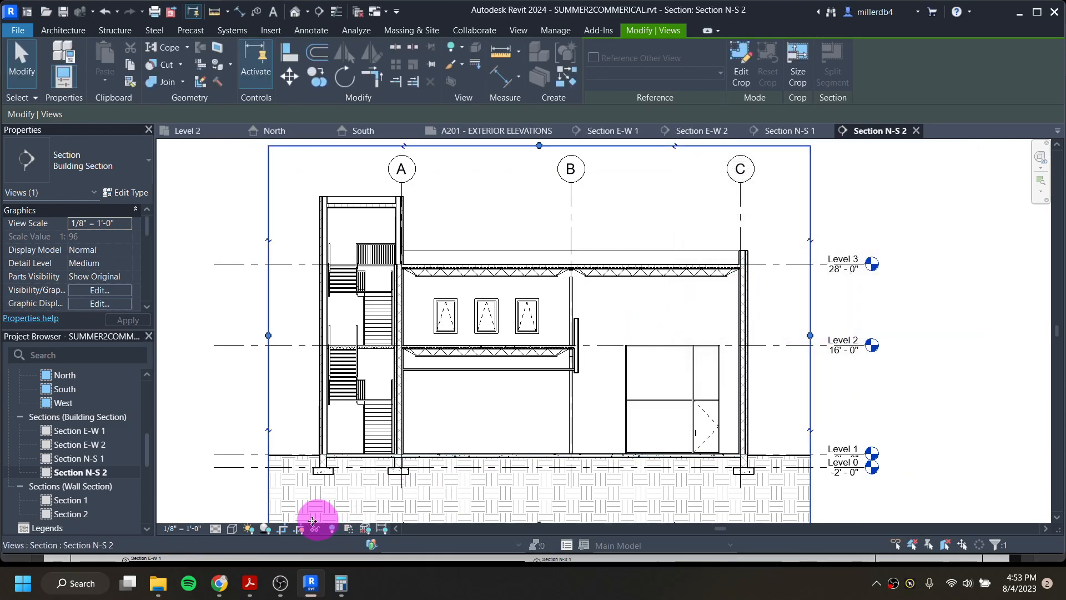
left_click(298, 531)
scroll(243, 474, "down", 2)
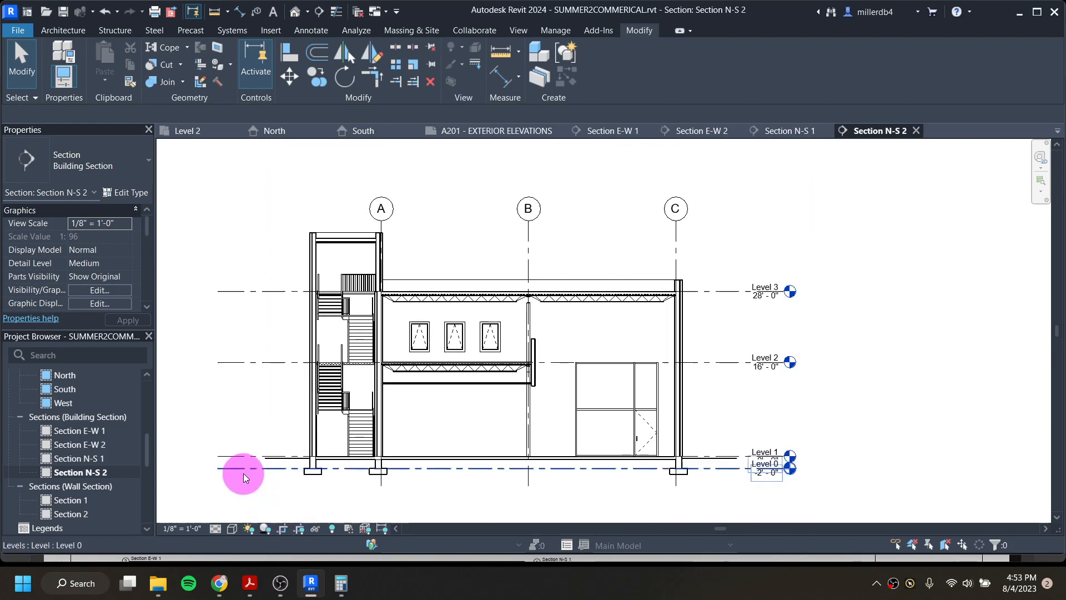
Collapse the view lists under sheets A201, A102 and A101 in the project browser
scroll(125, 469, "down", 5)
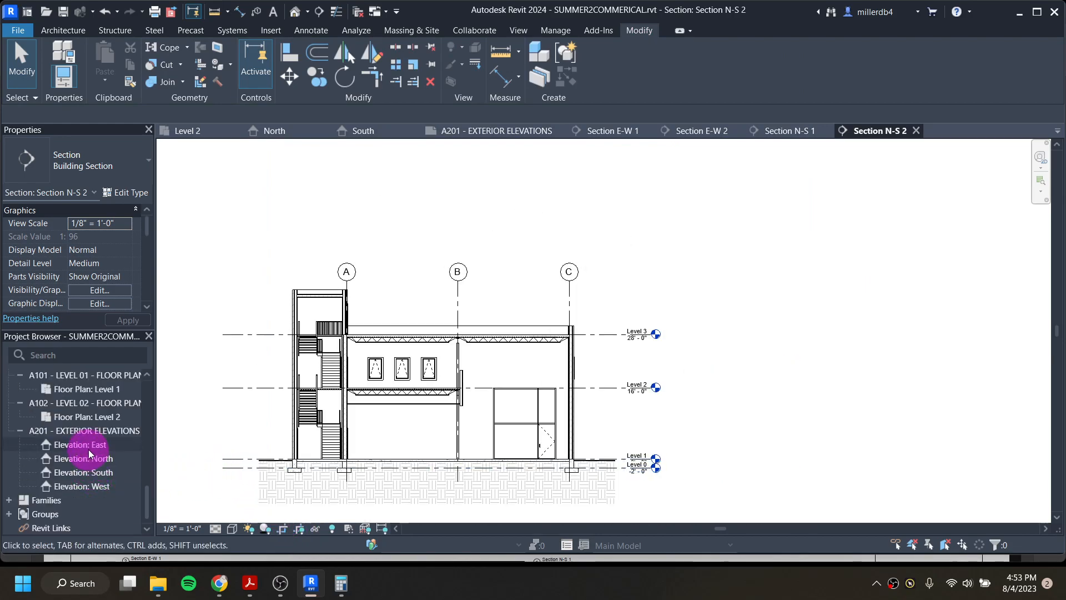
scroll(28, 445, "up", 2)
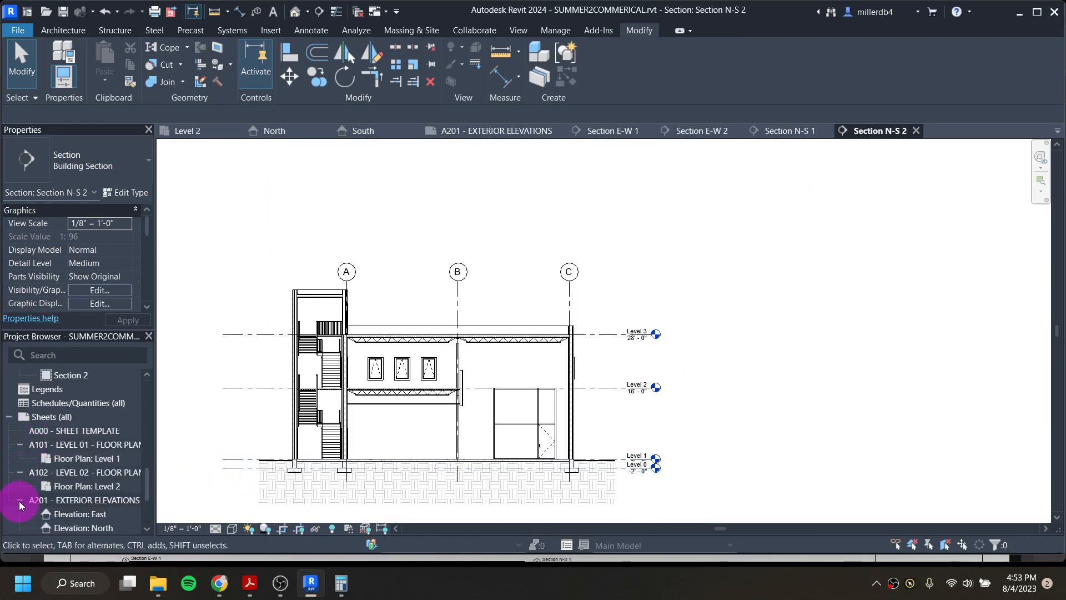
left_click(20, 501)
left_click(19, 472)
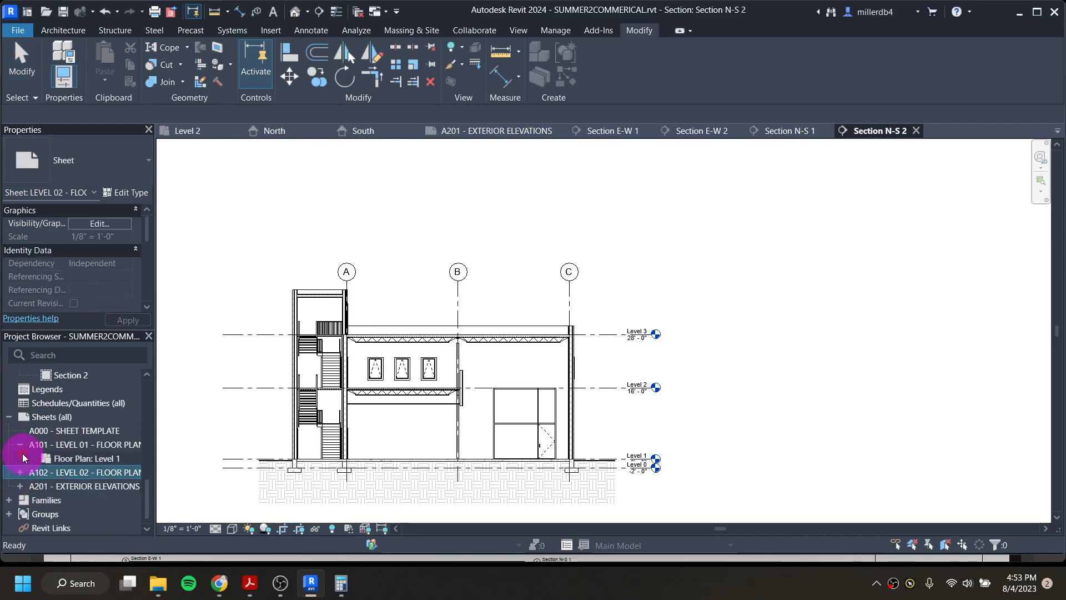
left_click(19, 445)
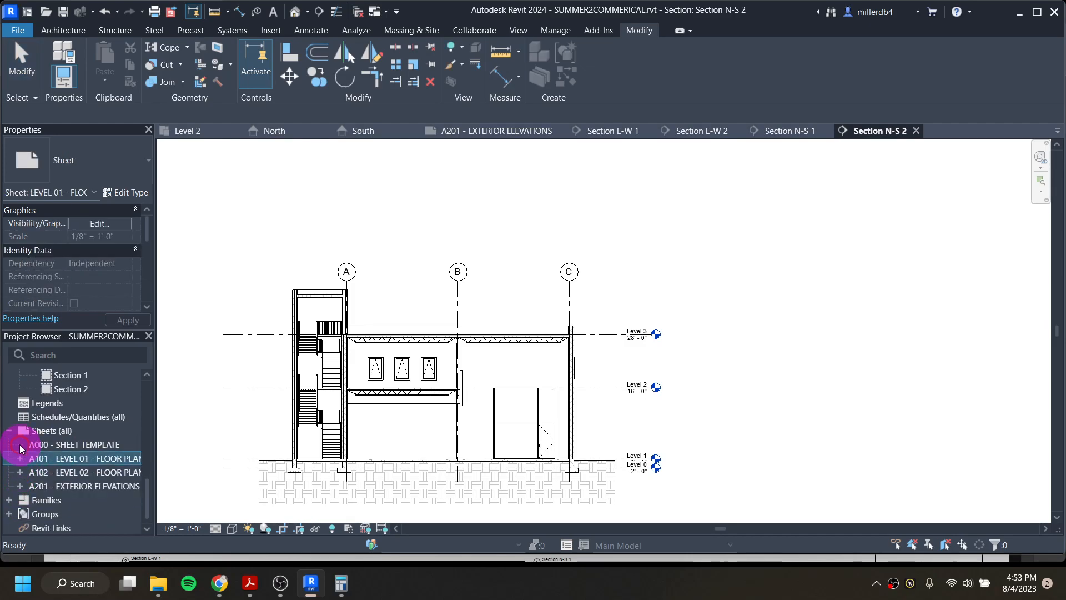
Create a new sheet with the D 22 x 34 Horizontal title block
right_click(51, 431)
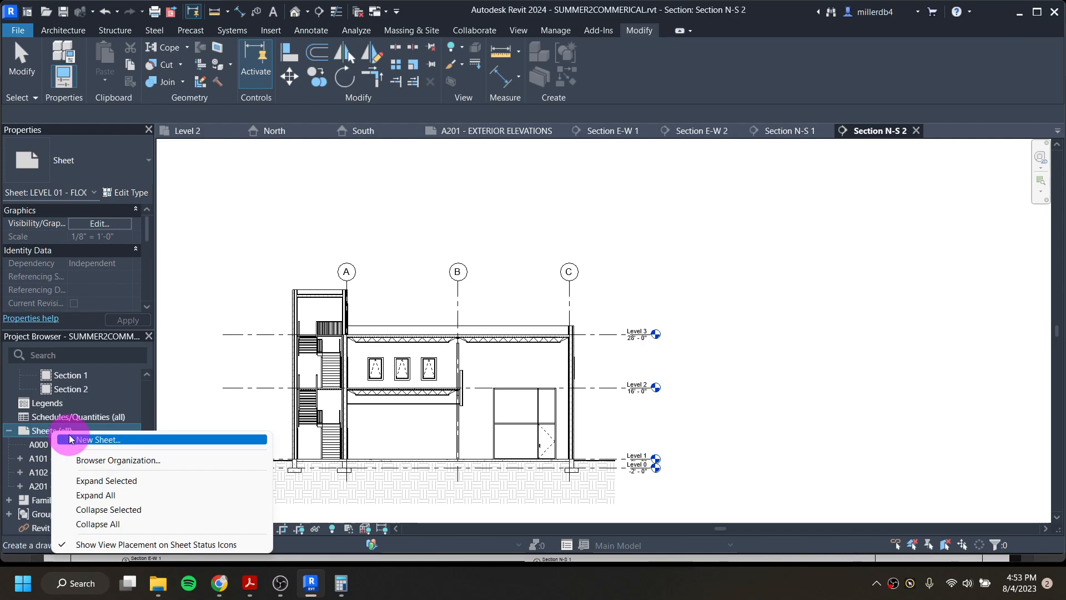
left_click(71, 439)
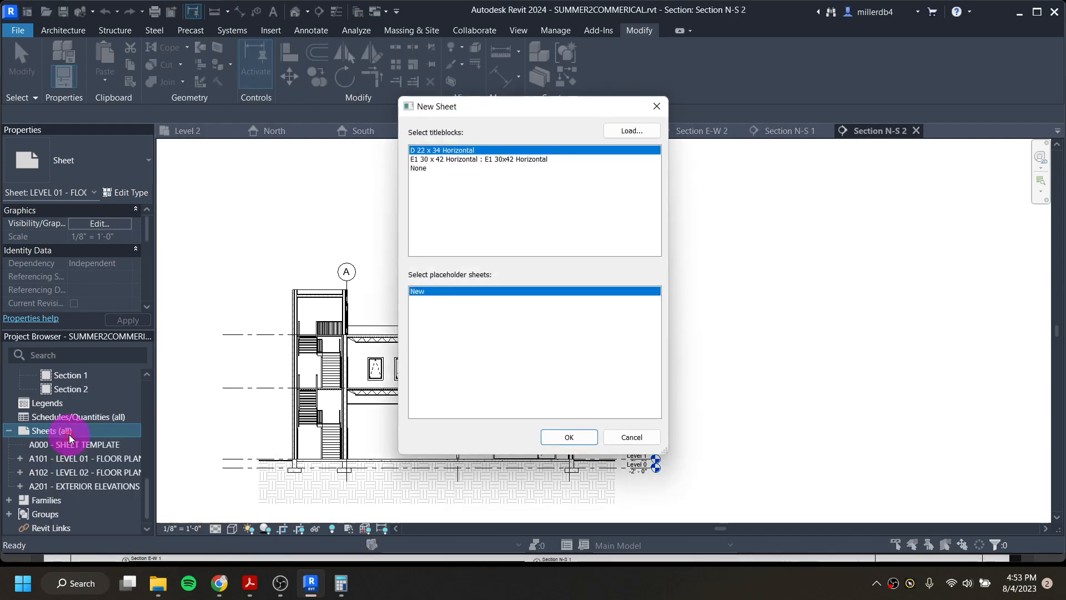
left_click(562, 438)
Title the new sheet BUILDING SECTIONS and change its sheet number to A301 in the title block
scroll(839, 493, "up", 5)
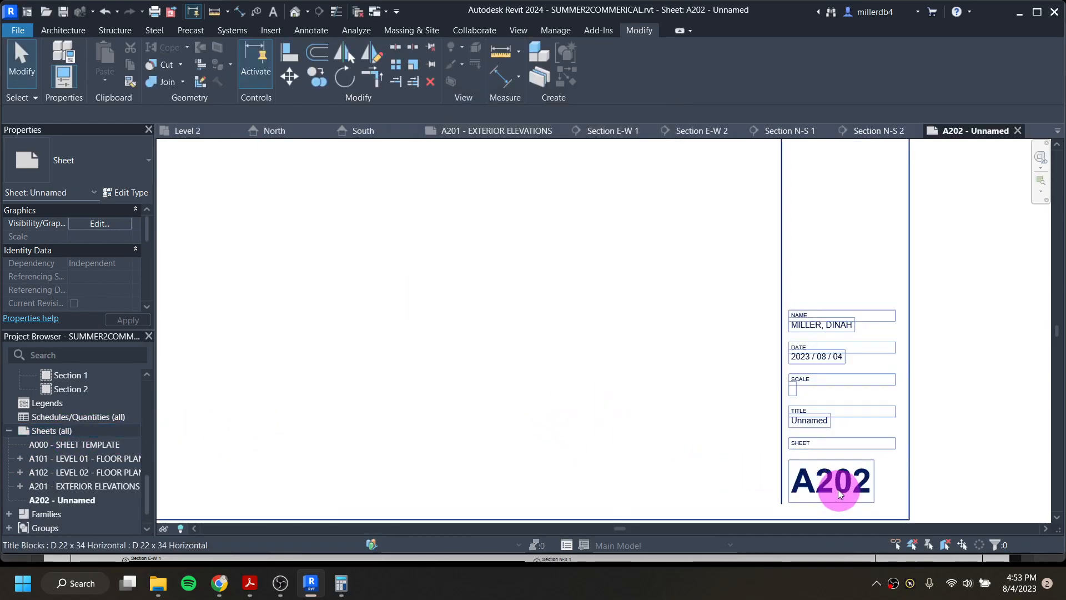
left_click(808, 412)
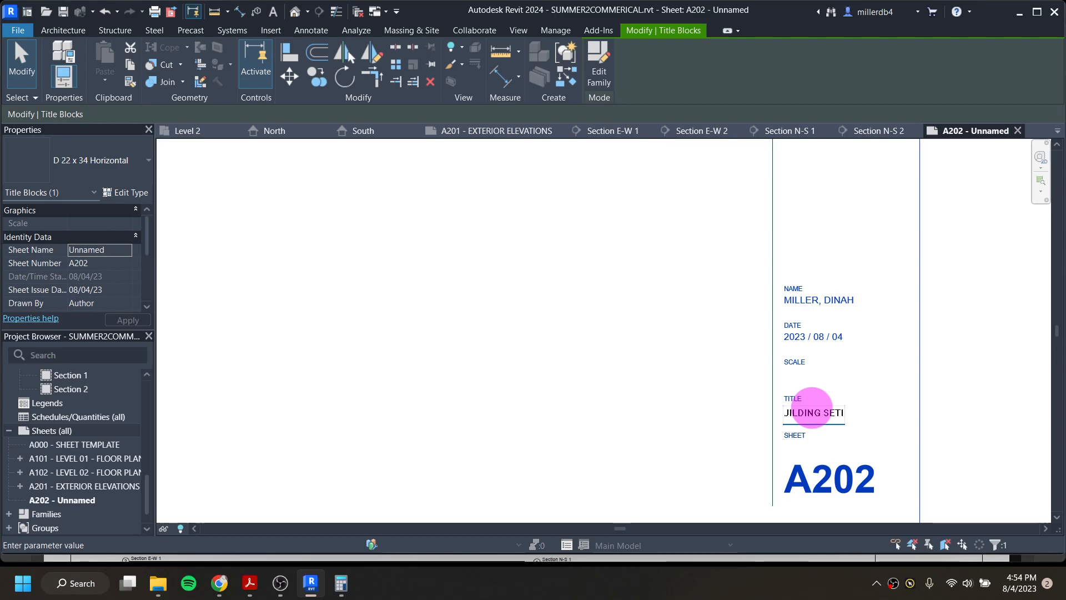
type("S")
key("Return")
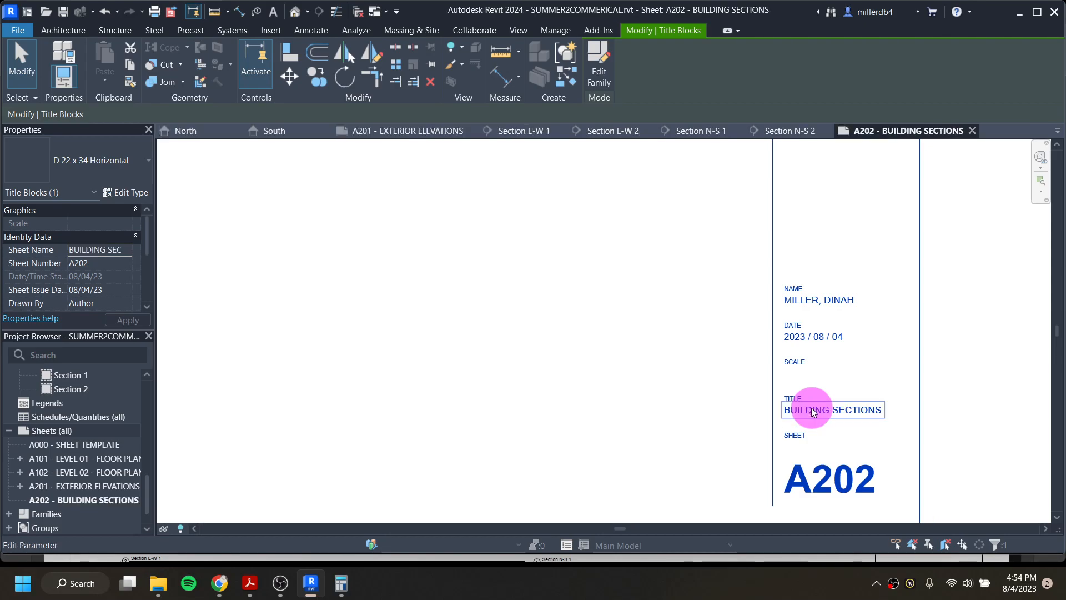
left_click(822, 485)
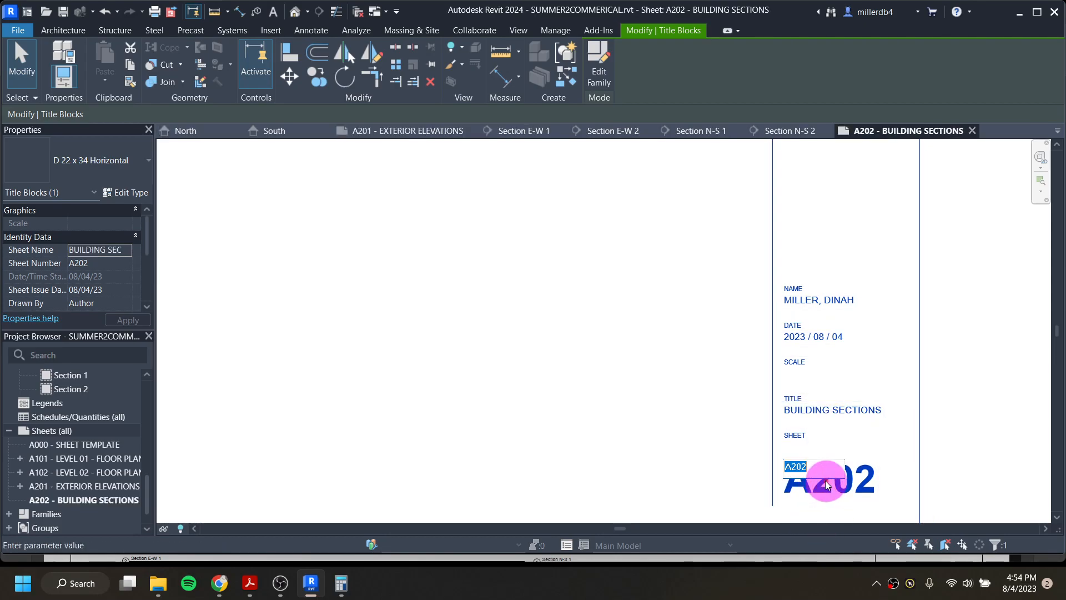
type("A301")
key("Return")
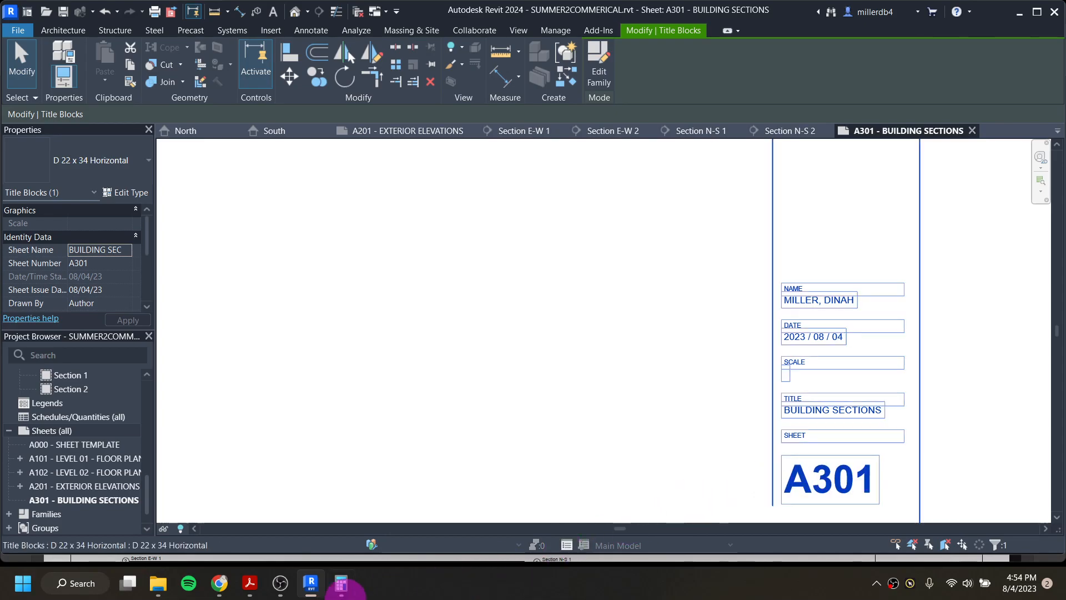
Switch to the CommericalSpace1 PDF in Acrobat, examine the section layout on reference sheet A301, and return to Revit
left_click(251, 587)
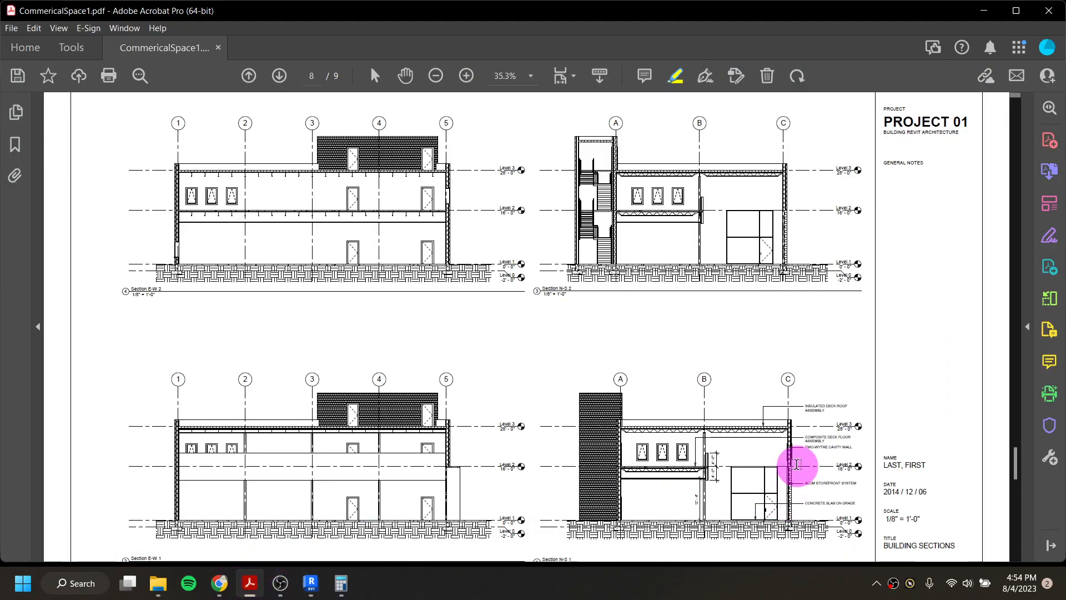
scroll(888, 460, "down", 2)
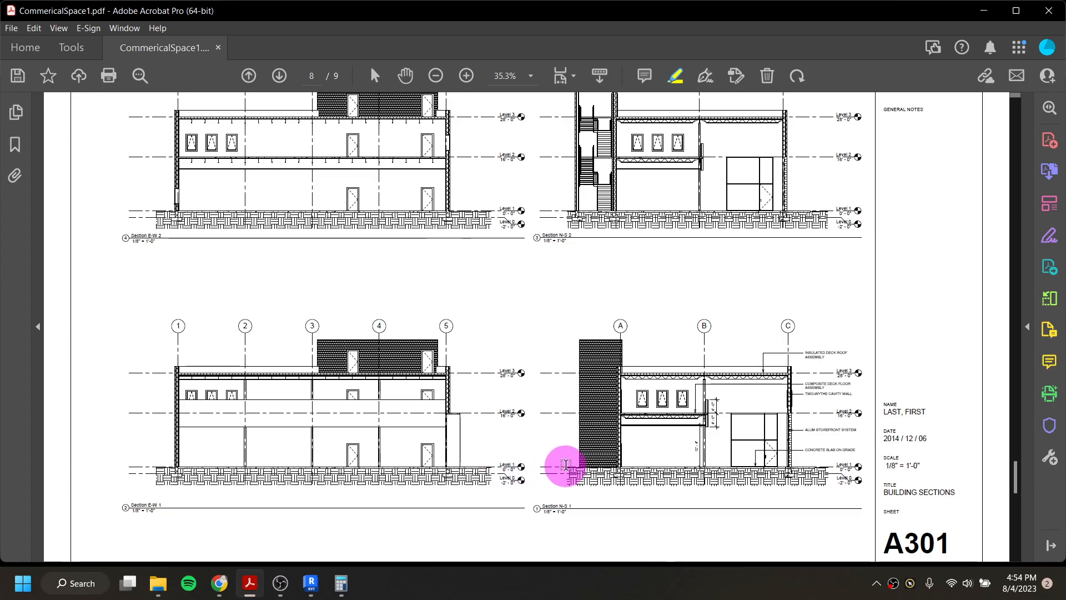
mouse_move(311, 589)
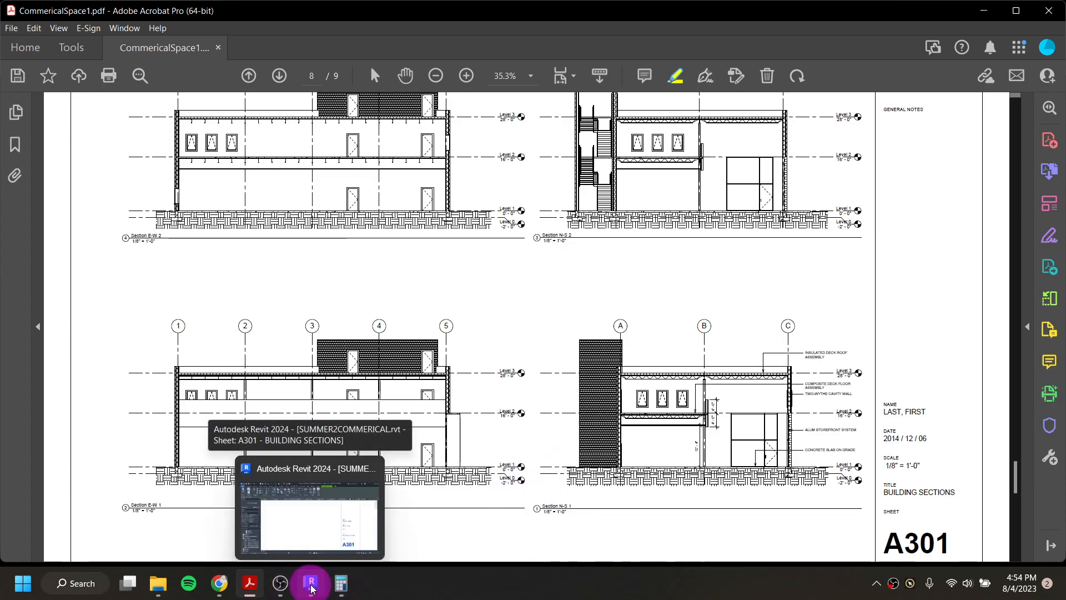
left_click(242, 525)
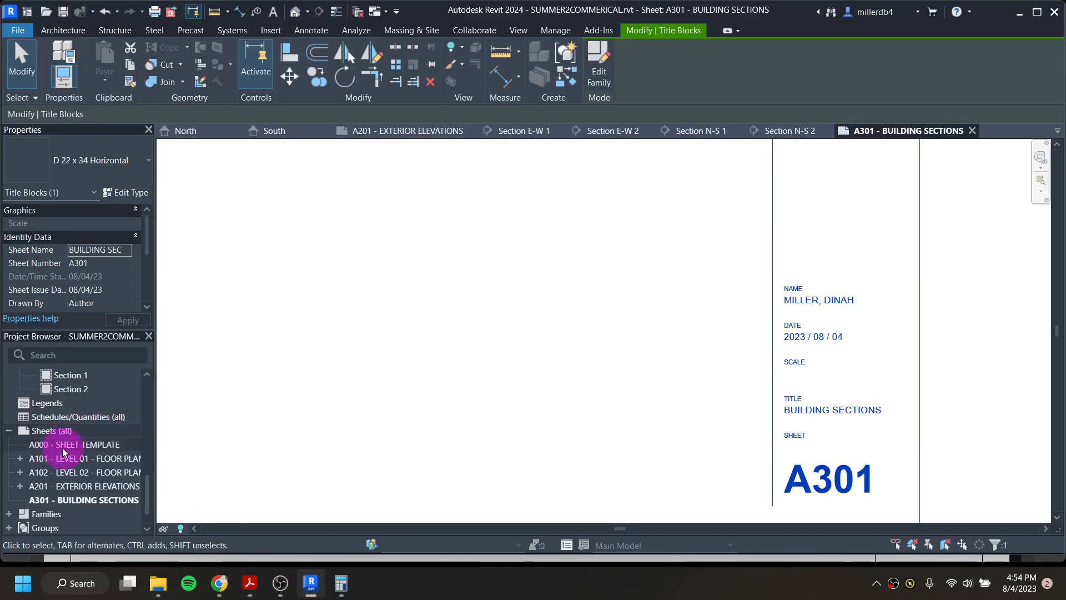
Place the Section E-W 1 view in the lower left area of sheet A301
scroll(62, 451, "up", 4)
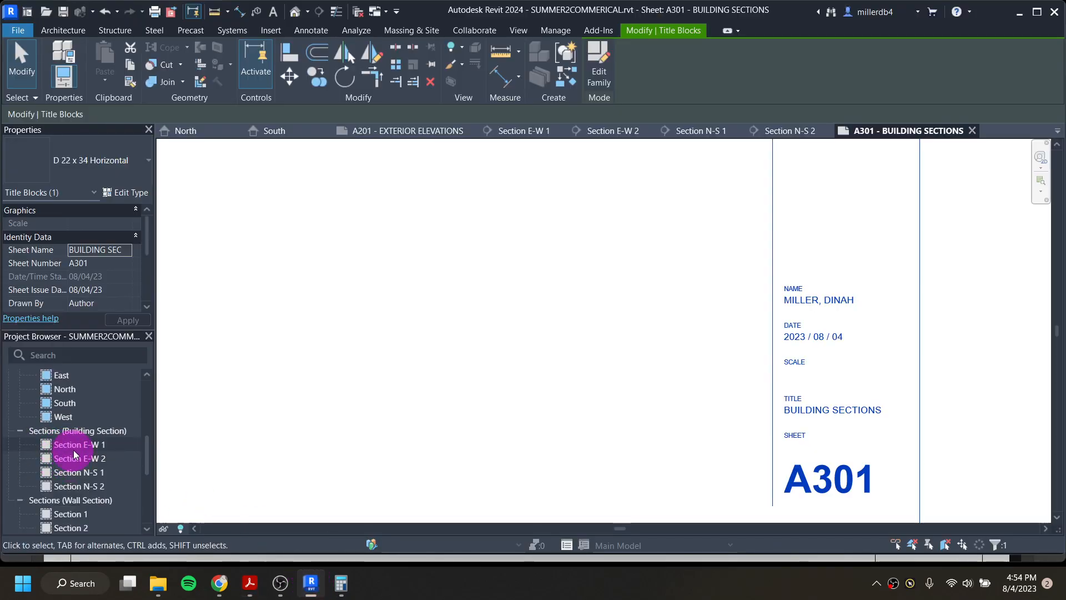
scroll(330, 427, "down", 2)
middle_click_drag(330, 428, 642, 443)
scroll(616, 422, "down", 1)
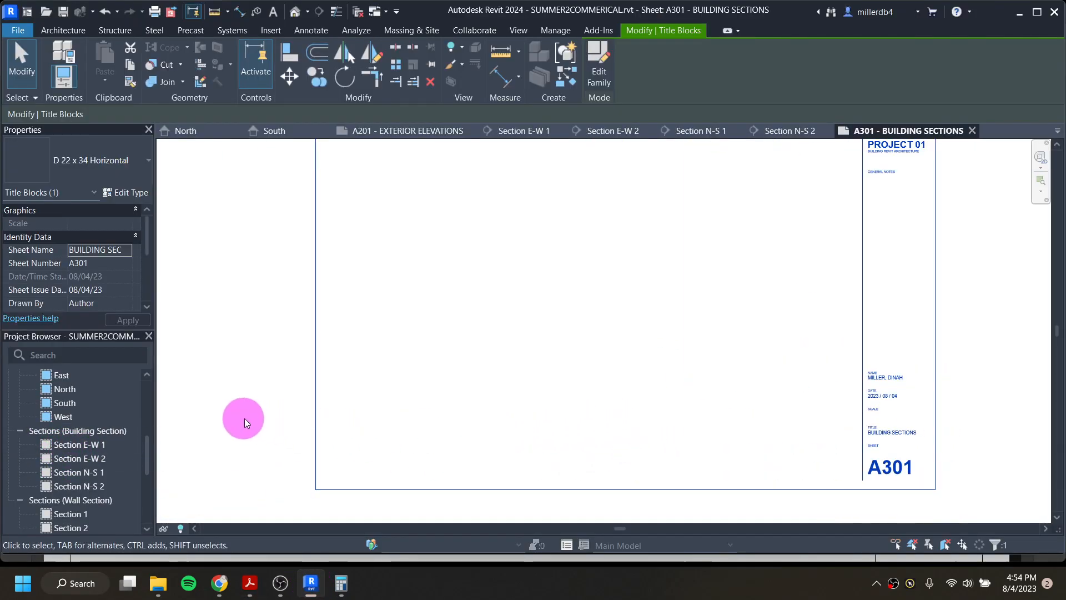
left_click(390, 393)
middle_click_drag(419, 395, 381, 428)
scroll(380, 411, "down", 1)
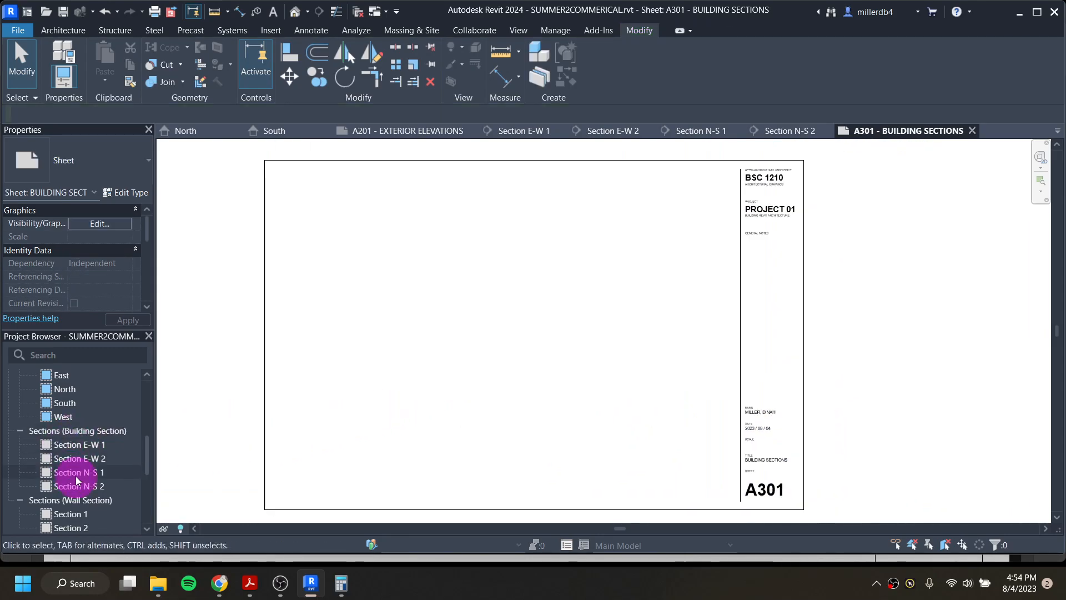
left_click_drag(65, 445, 408, 431)
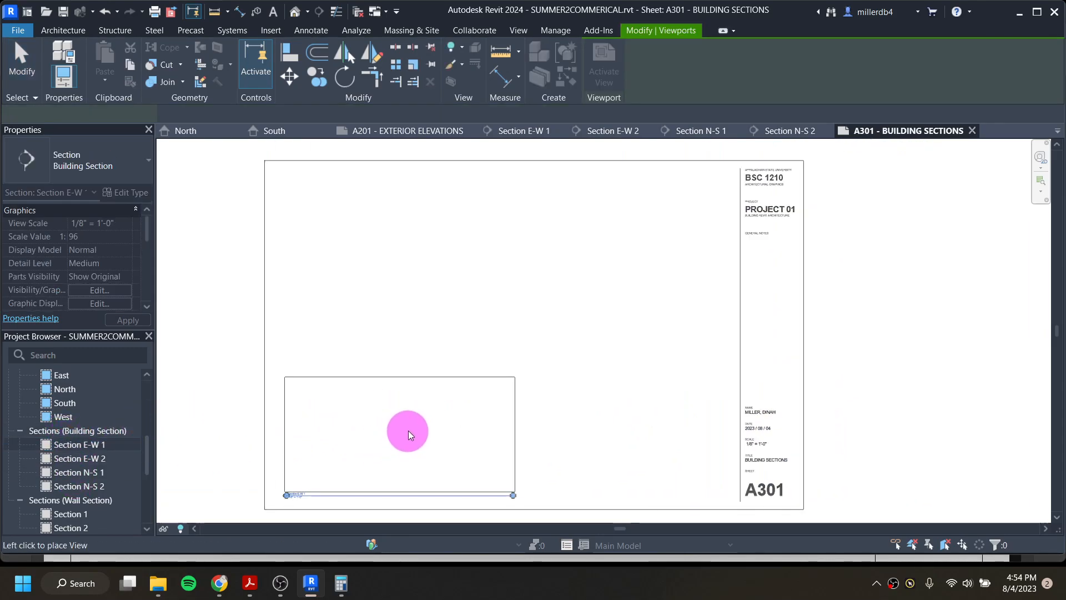
left_click(412, 421)
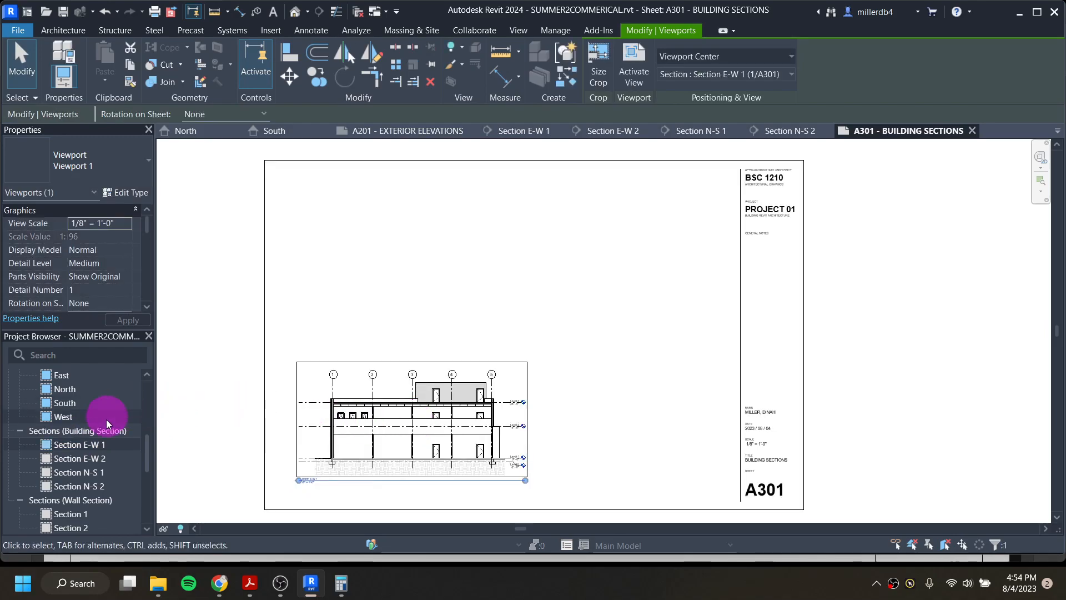
Place the Section E-W 2 view above Section E-W 1 on sheet A301 and nudge the Section E-W 1 viewport slightly
left_click_drag(96, 458, 418, 269)
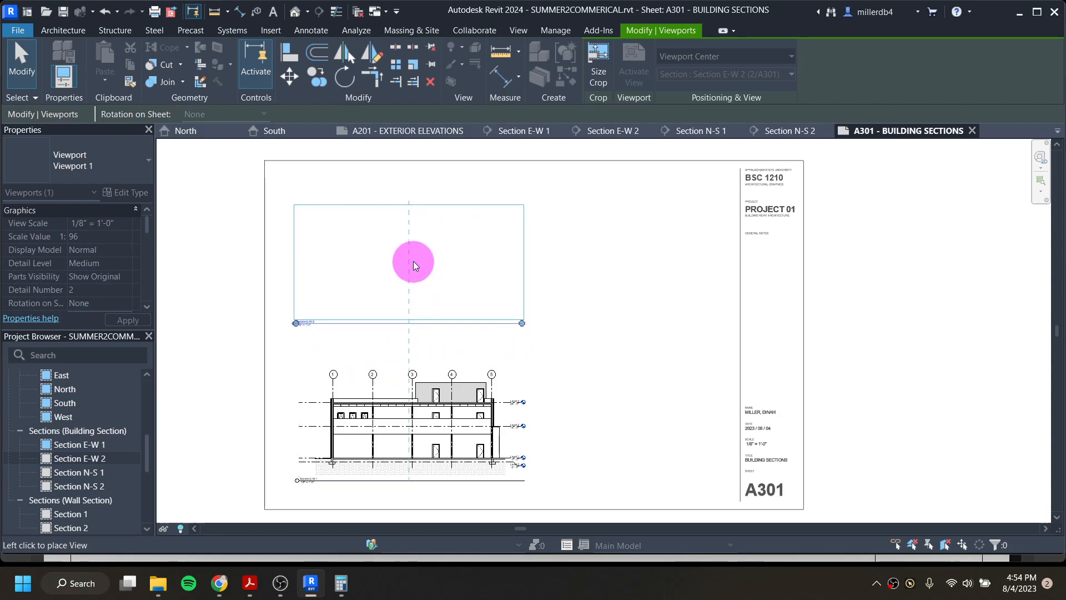
left_click(413, 261)
left_click(417, 403)
left_click_drag(419, 380, 418, 409)
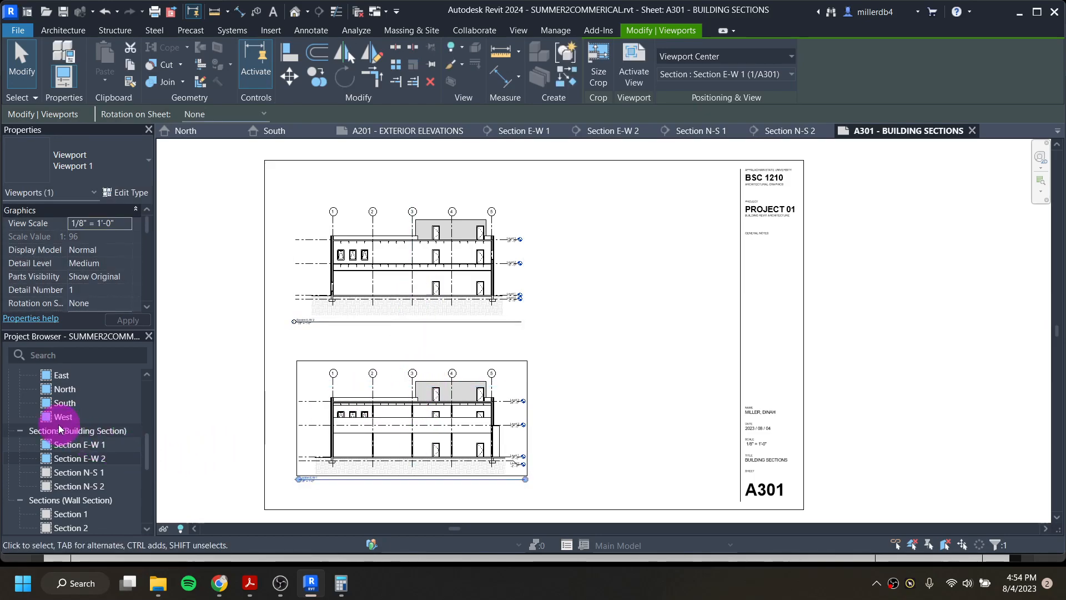
Place the Section N-S 1 view on sheet A301 beside Section E-W 1, lined up with it horizontally
left_click(79, 473)
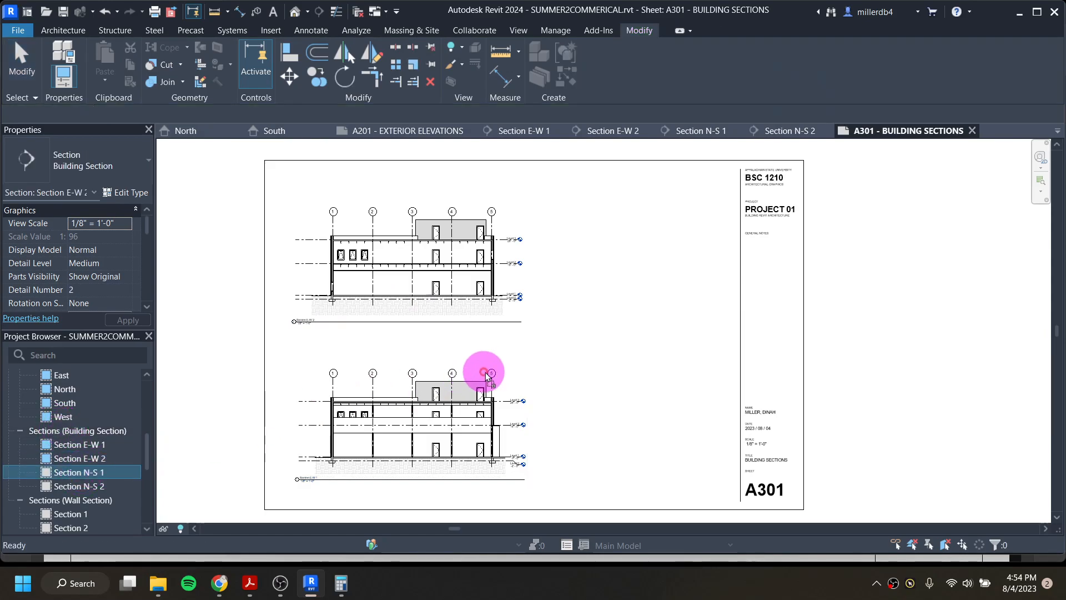
left_click_drag(524, 376, 598, 437)
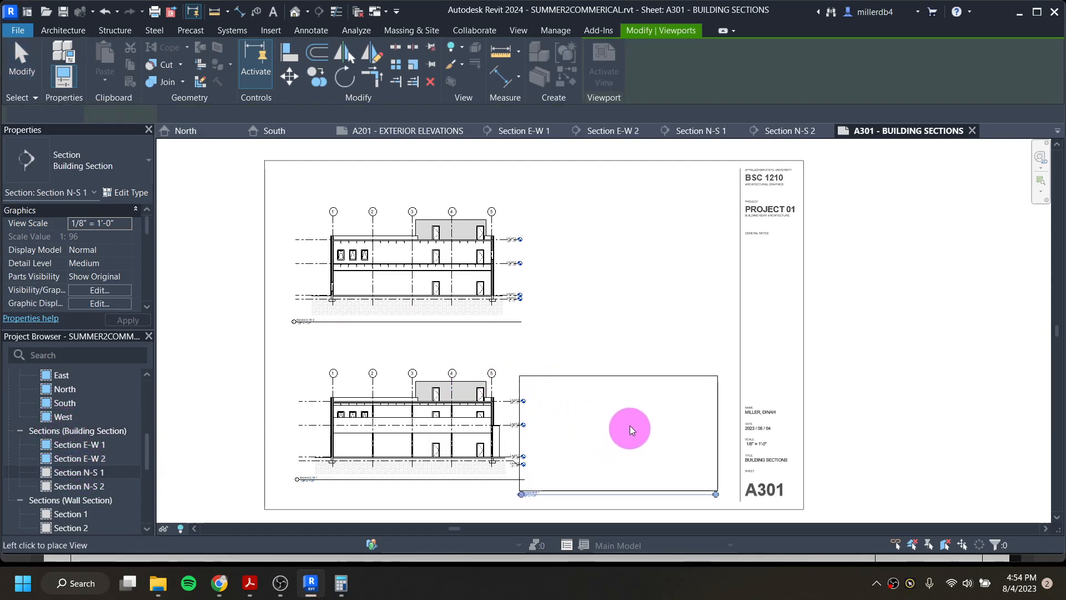
left_click(637, 426)
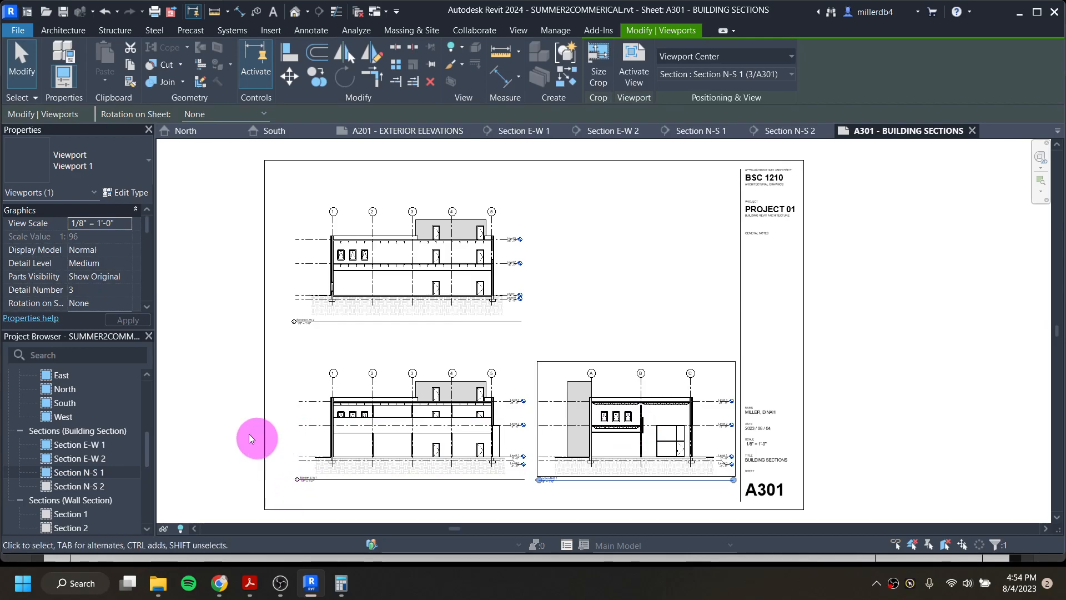
Place the Section N-S 2 view on sheet A301 directly above Section N-S 1, aligned with Section E-W 2
left_click(326, 435)
left_click(116, 433)
left_click_drag(96, 487, 629, 272)
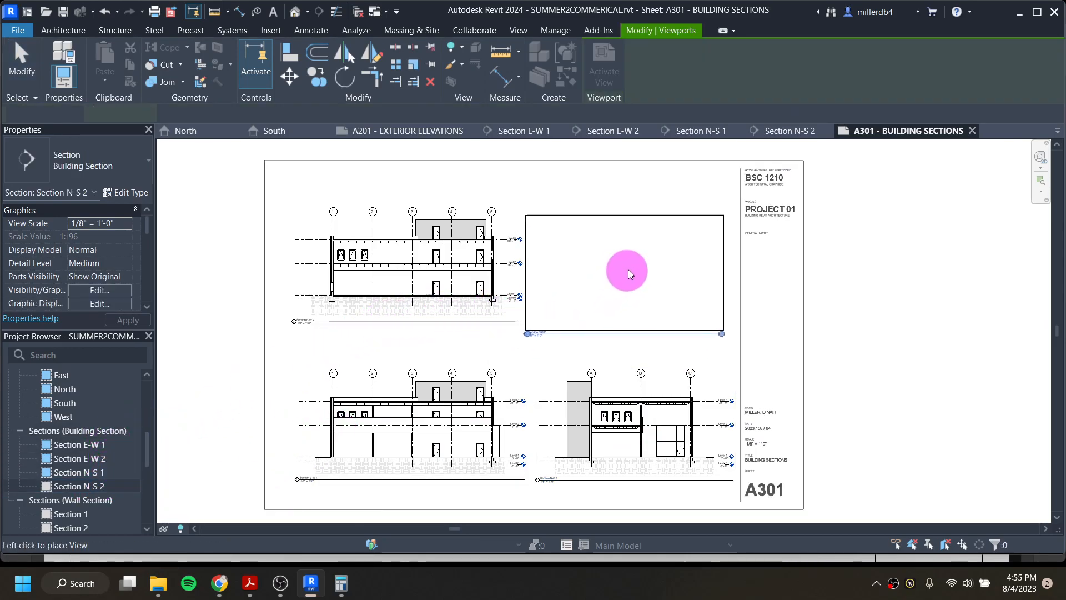
left_click(636, 261)
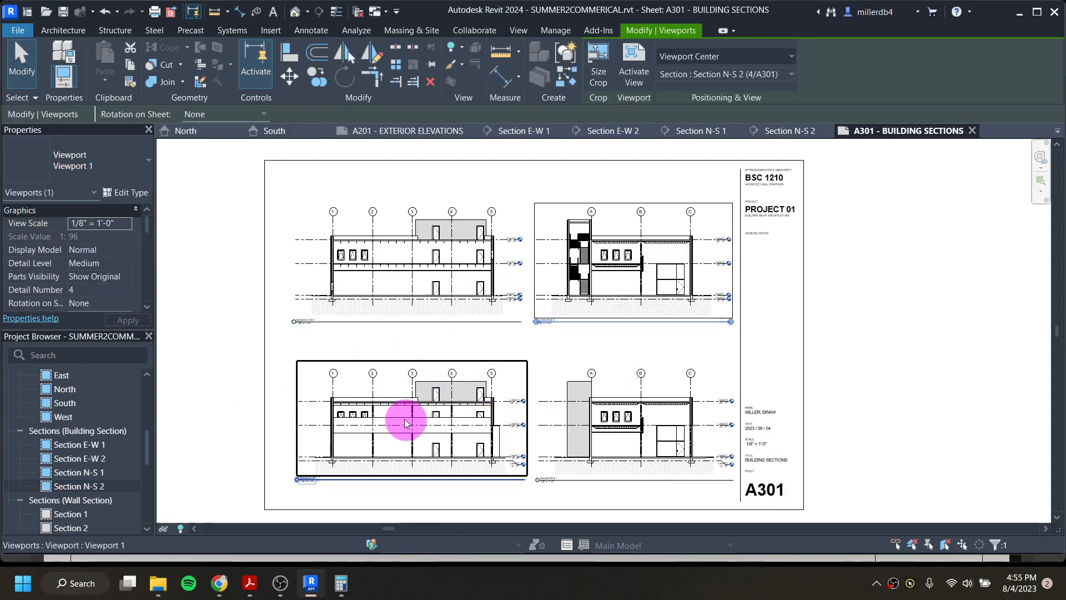
Shift the Section E-W 1 and Section E-W 2 viewports together toward the left border of sheet A301
left_click(421, 433)
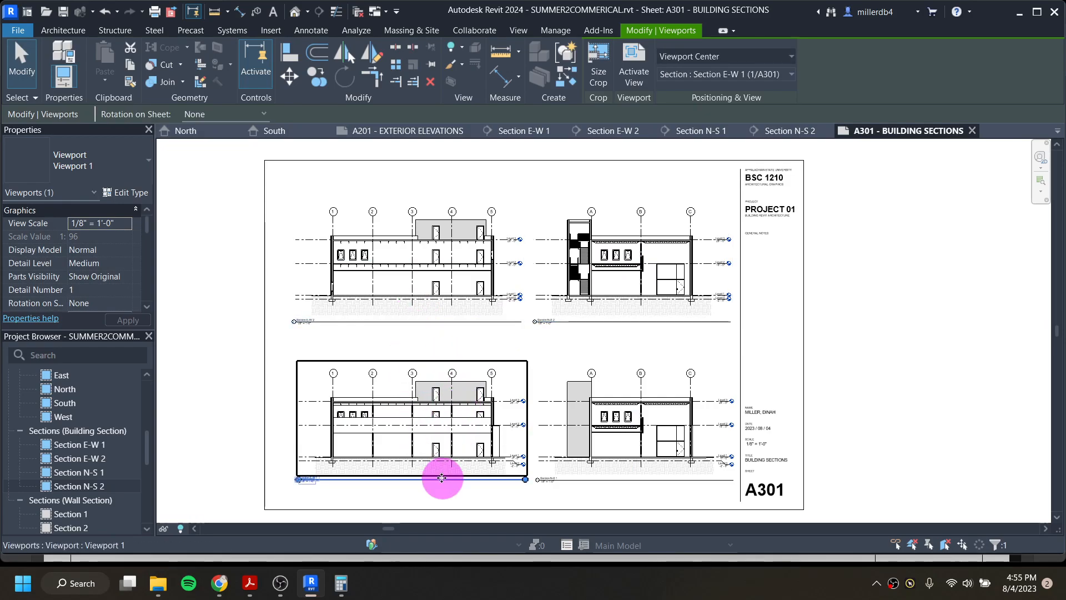
left_click(441, 294, "ctrl")
key("Left")
key("Left")
key("Left")
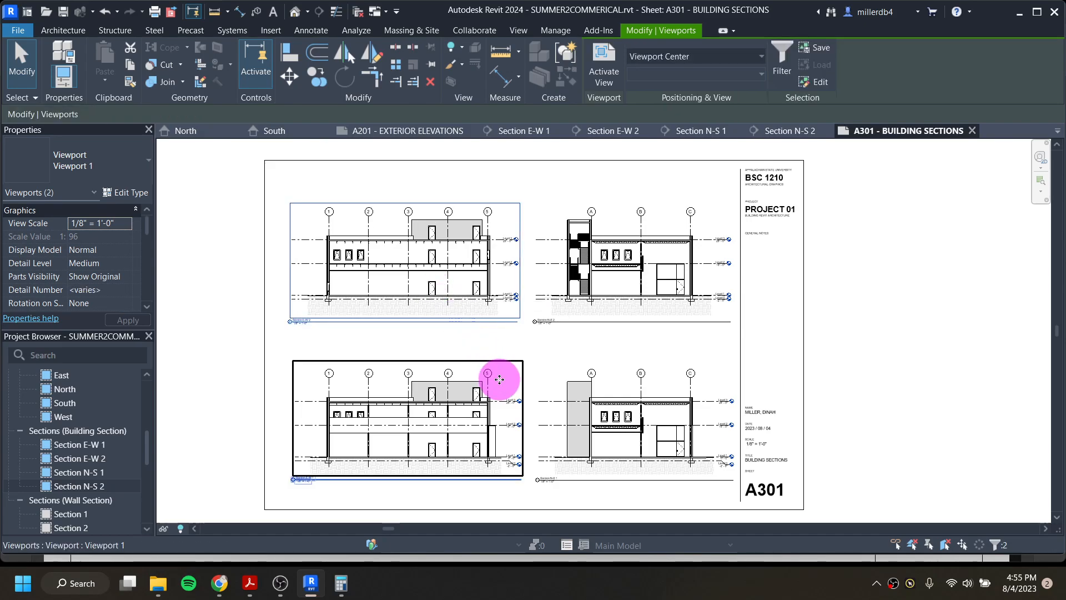
key("Left")
key("Left")
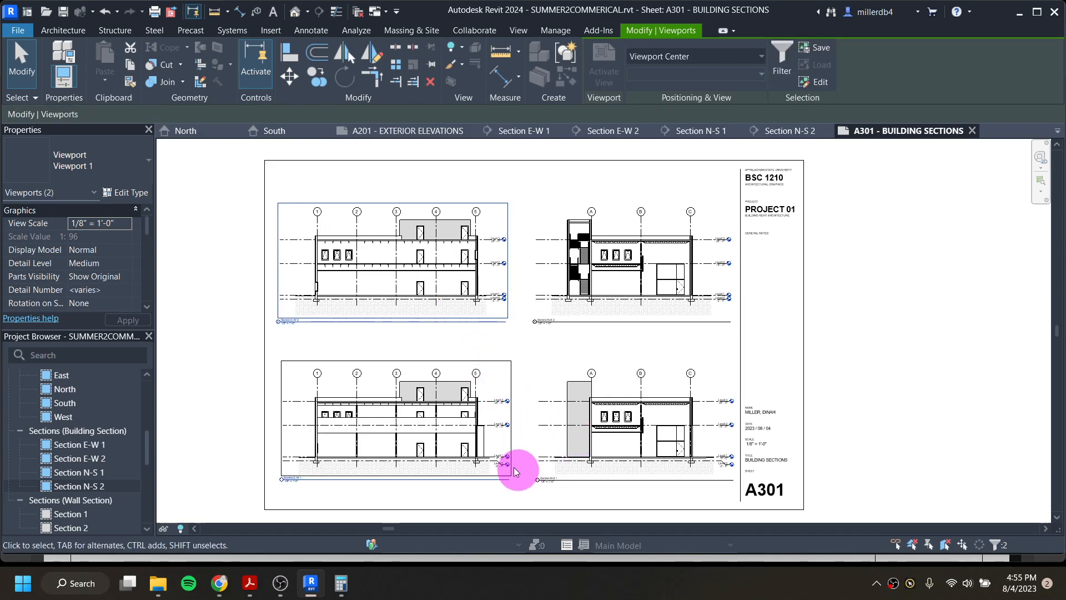
key("Right")
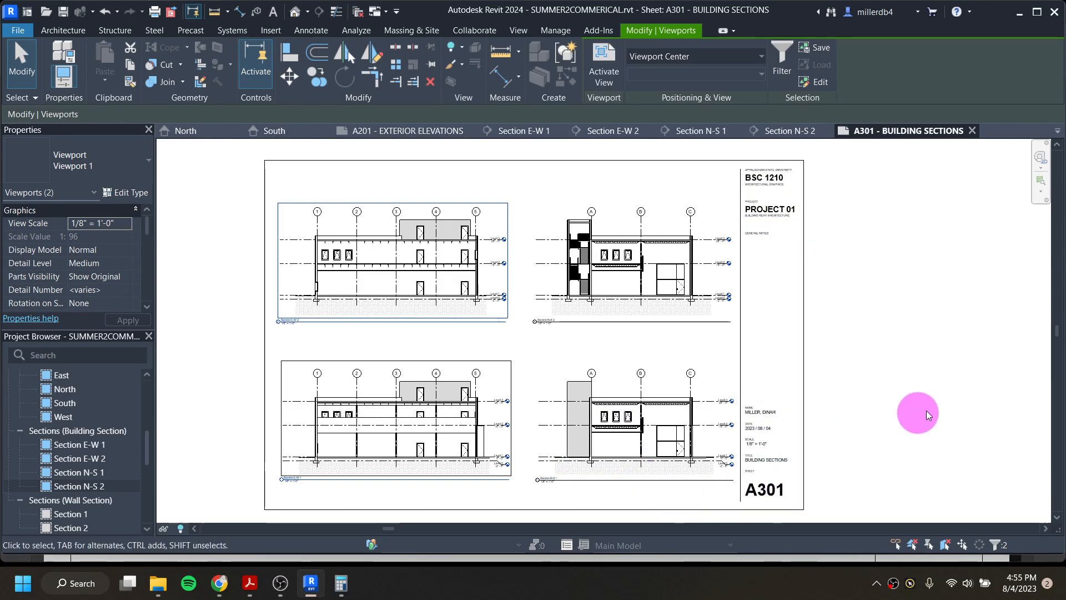
left_click(904, 416)
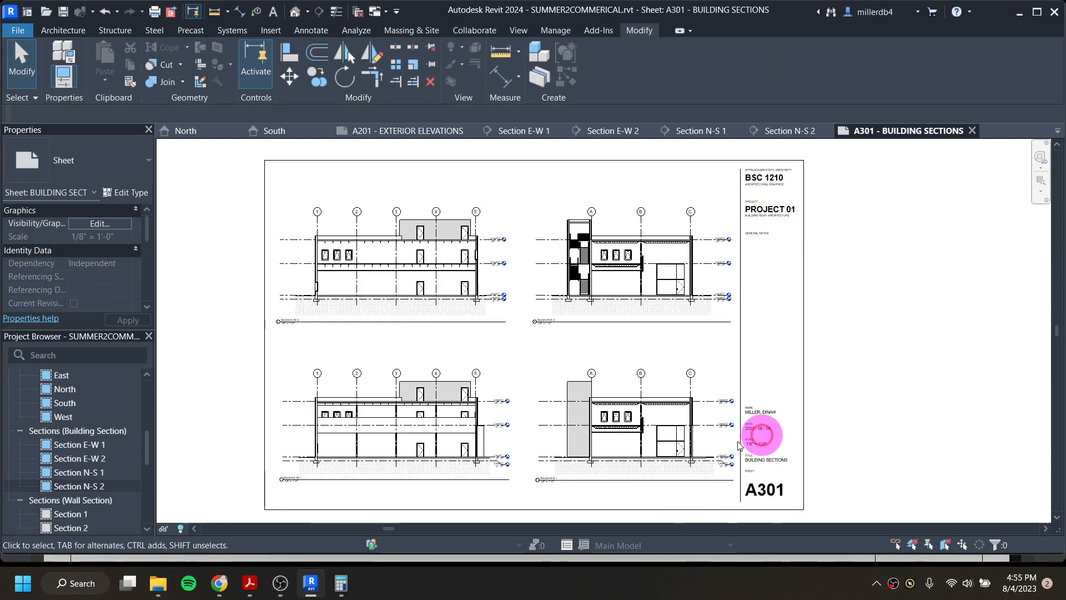
Nudge the two N-S section viewports together slightly left on the sheet and collapse sheet A301 in the project tree
left_click(607, 455)
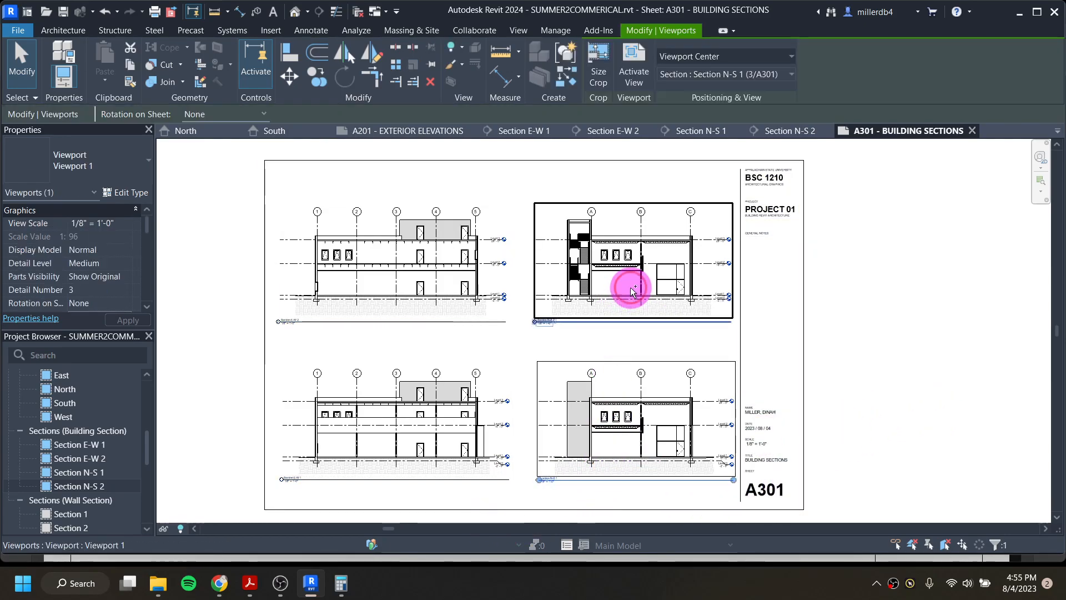
left_click(689, 290, "ctrl")
left_click_drag(684, 380, 674, 379)
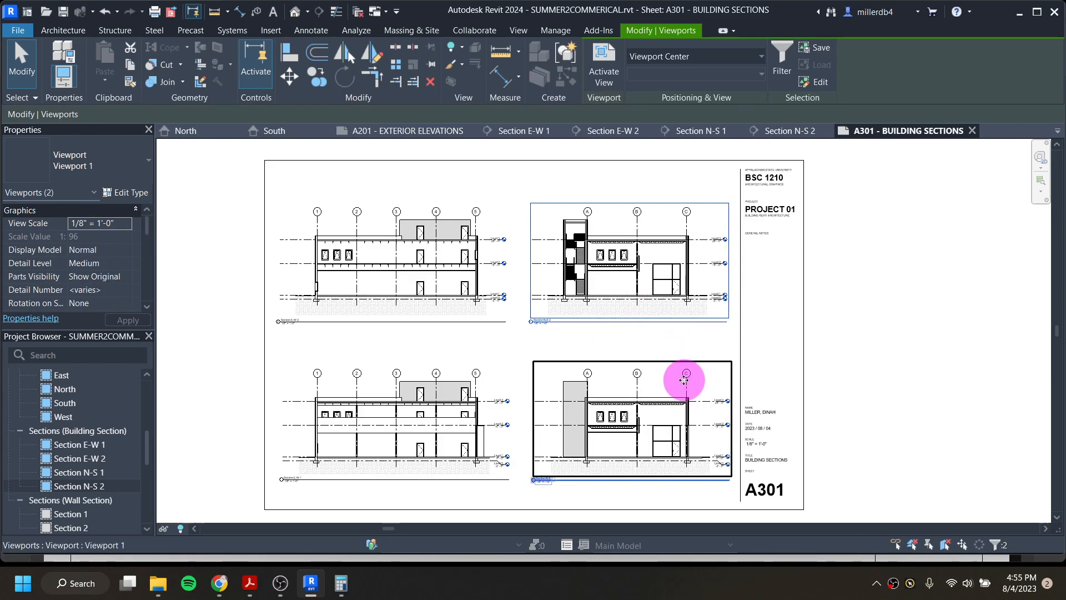
left_click(815, 412)
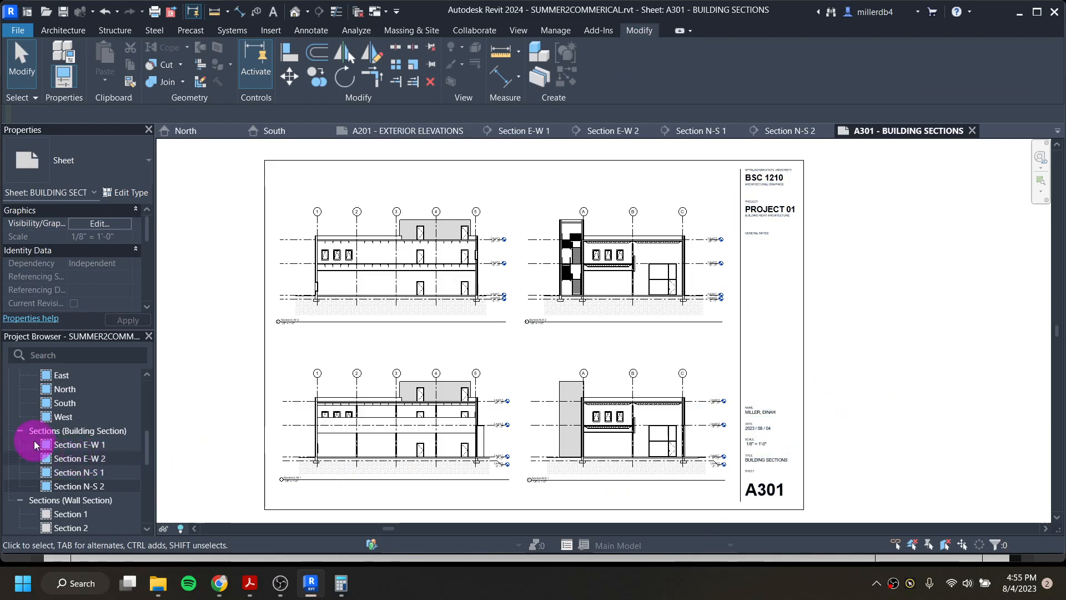
scroll(68, 486, "down", 3)
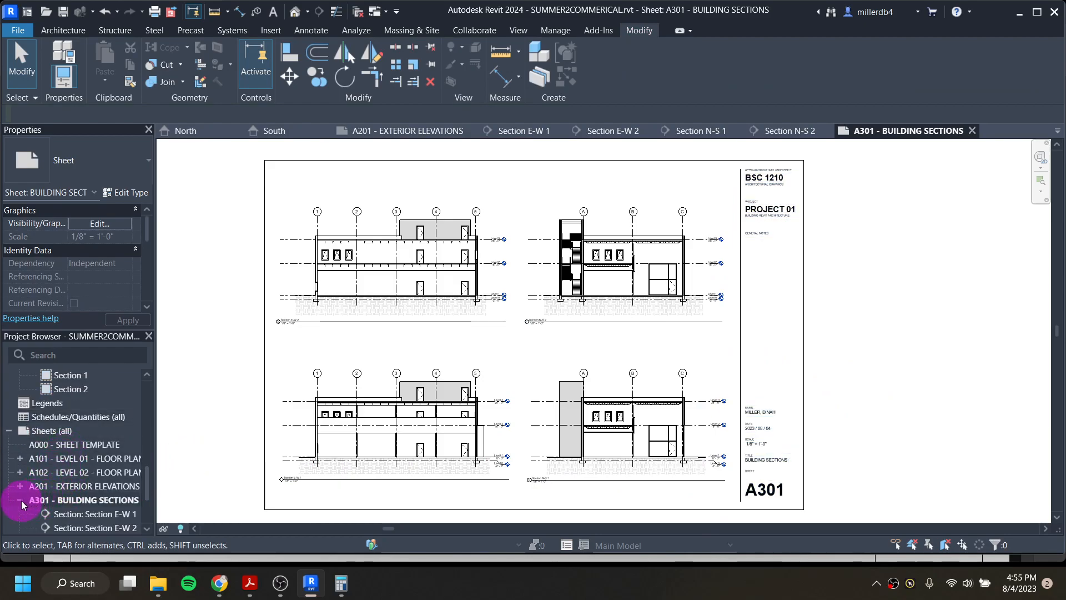
left_click(21, 500)
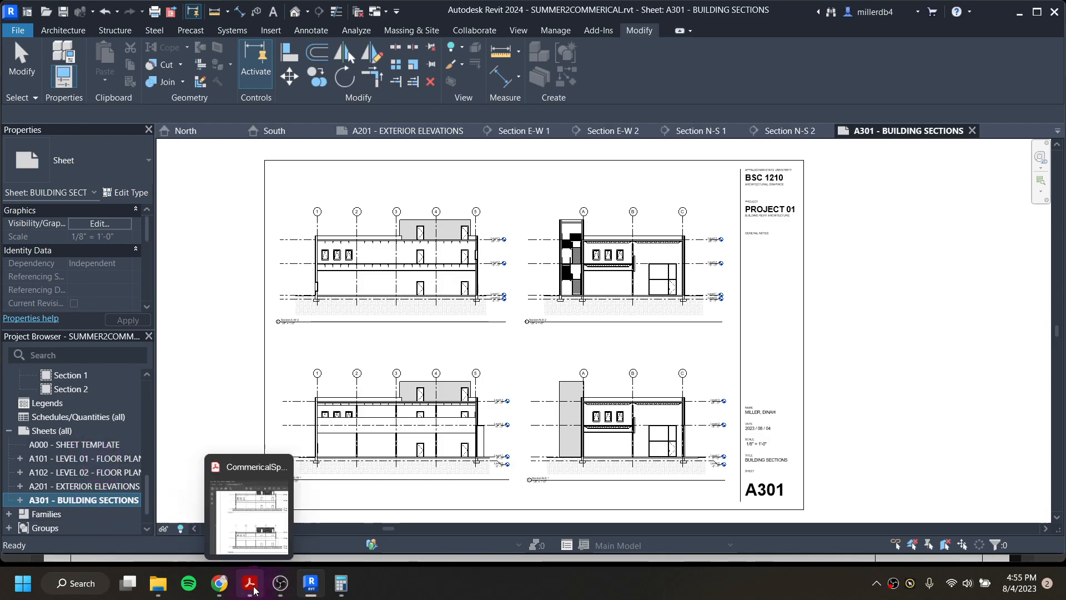
Switch to the CommericalSpace1 PDF in Acrobat, examine the 3D images and drawing index on cover sheet G000, and return to Revit
left_click(272, 522)
scroll(427, 443, "up", 15)
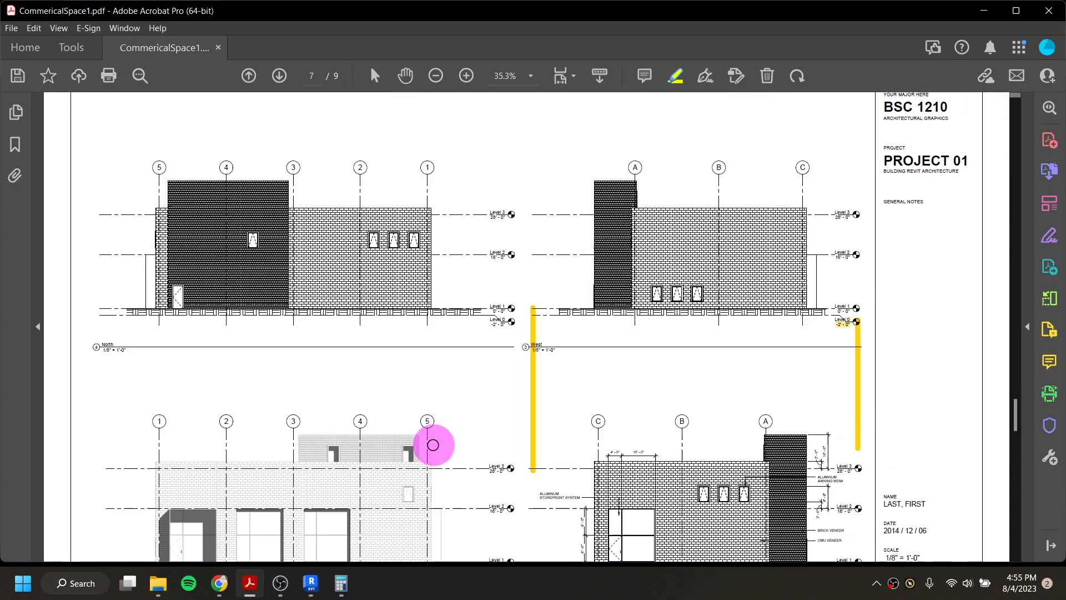
scroll(436, 446, "up", 8)
scroll(431, 452, "up", 10)
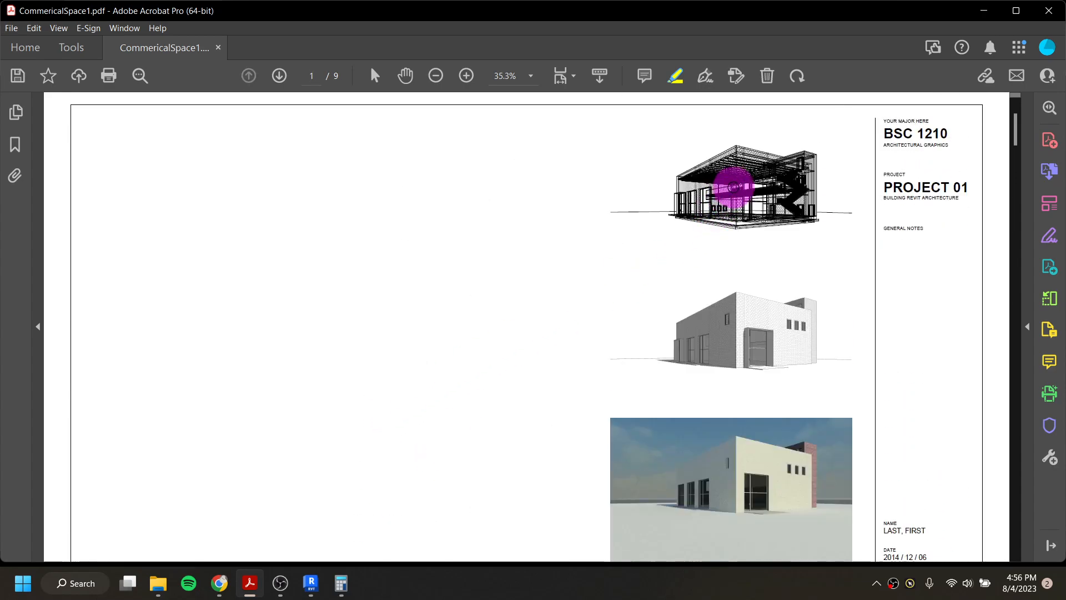
scroll(724, 181, "down", 1)
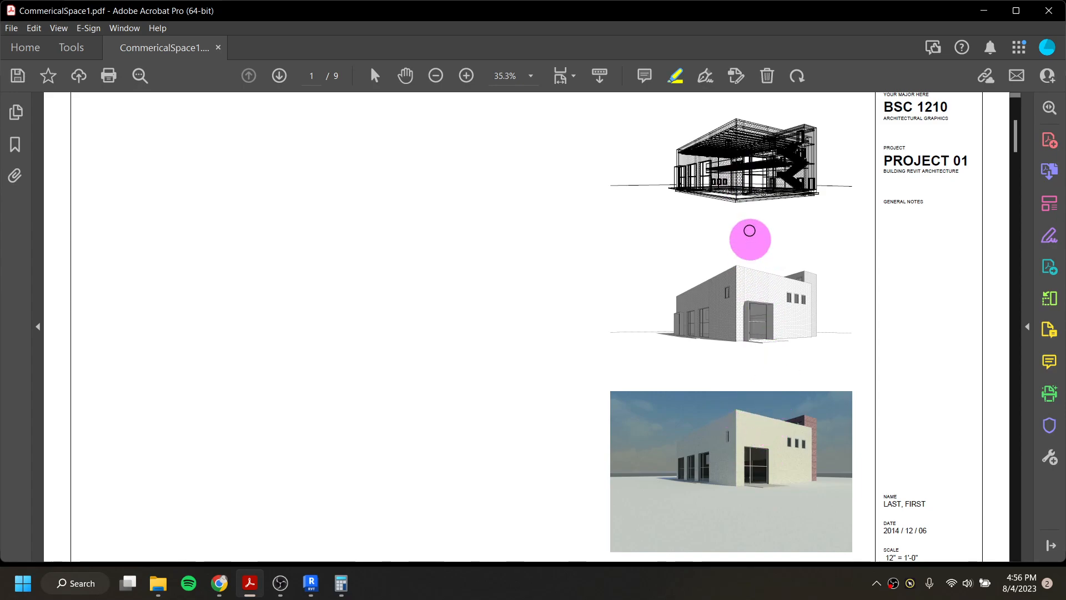
scroll(744, 422, "down", 2)
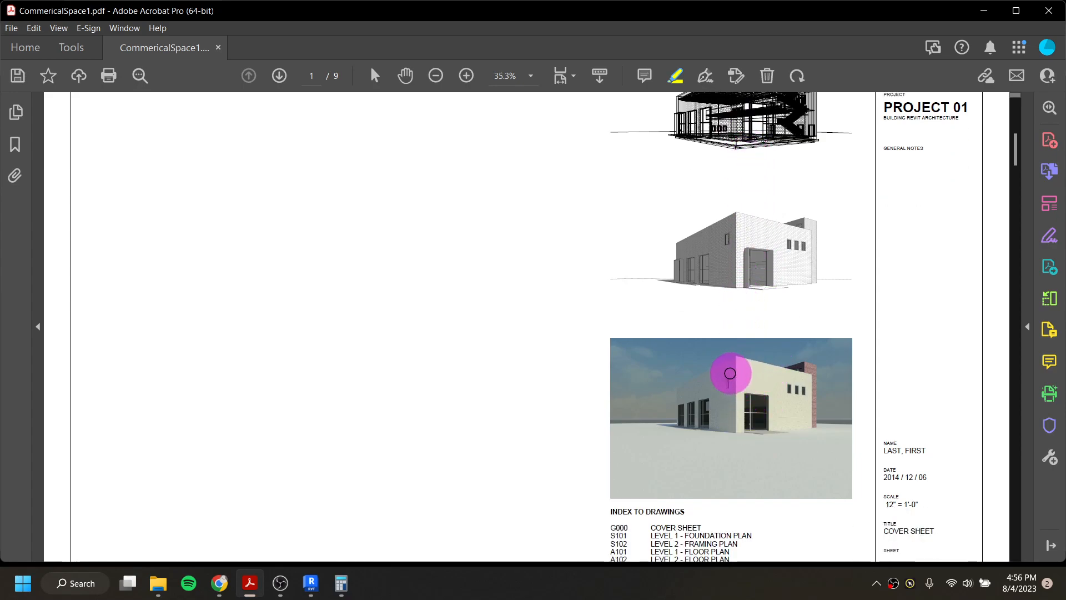
scroll(722, 389, "down", 1)
scroll(620, 499, "down", 1)
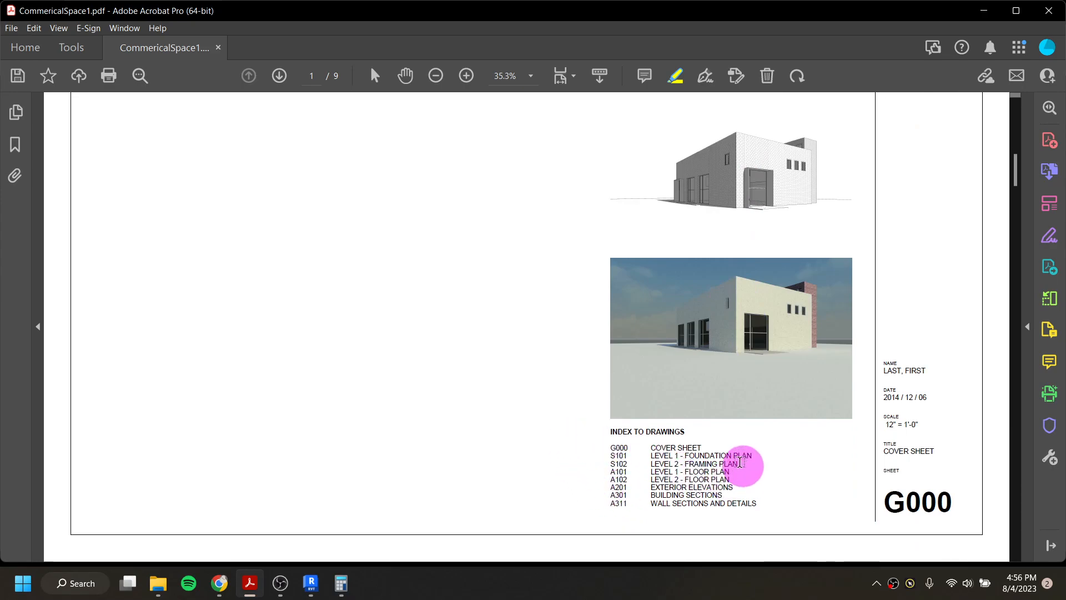
left_click(312, 590)
Open 3D View 1 and extend its crop region to the right and upward to take in the whole building
scroll(79, 412, "up", 5)
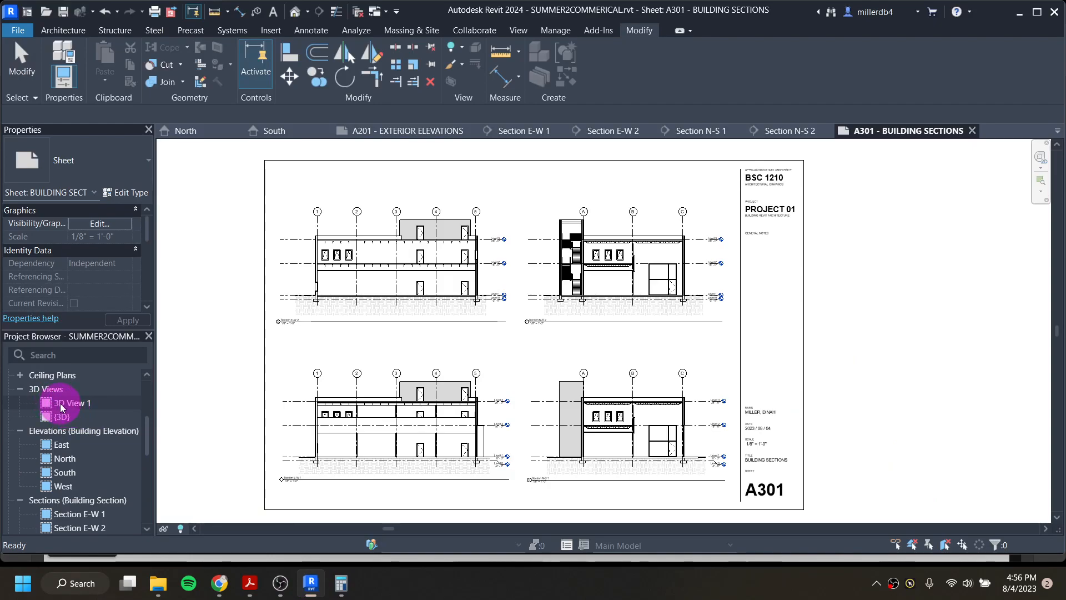
double_click(61, 405)
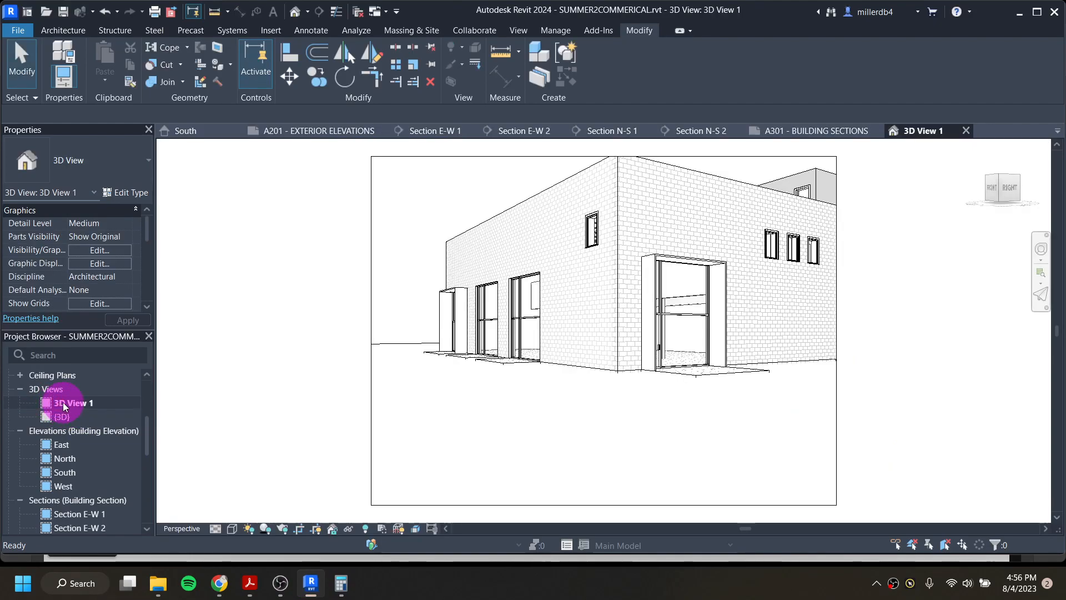
scroll(579, 247, "down", 2)
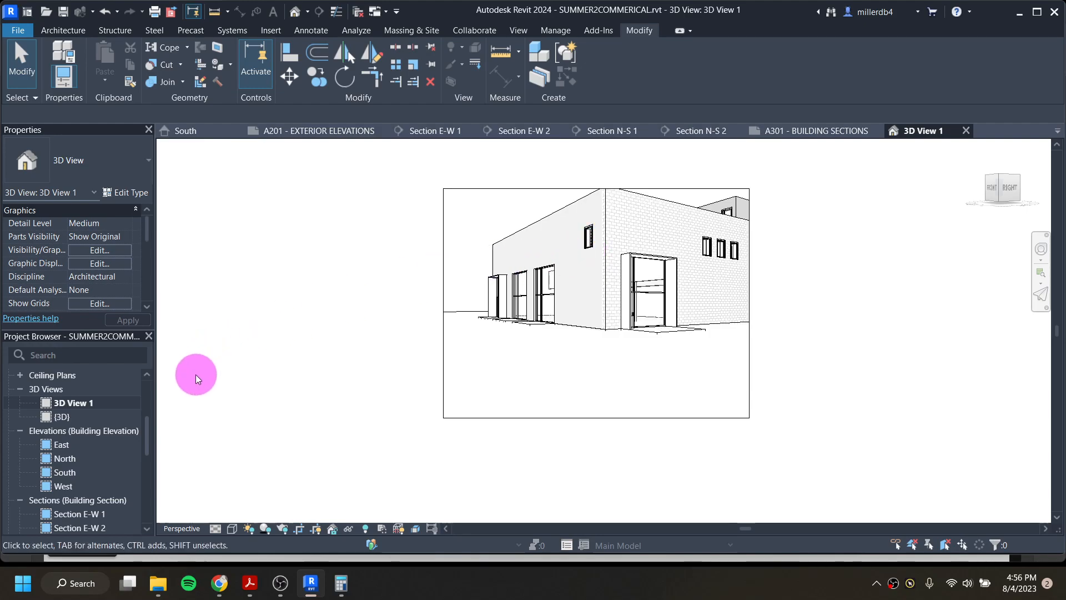
middle_click_drag(393, 317, 317, 374)
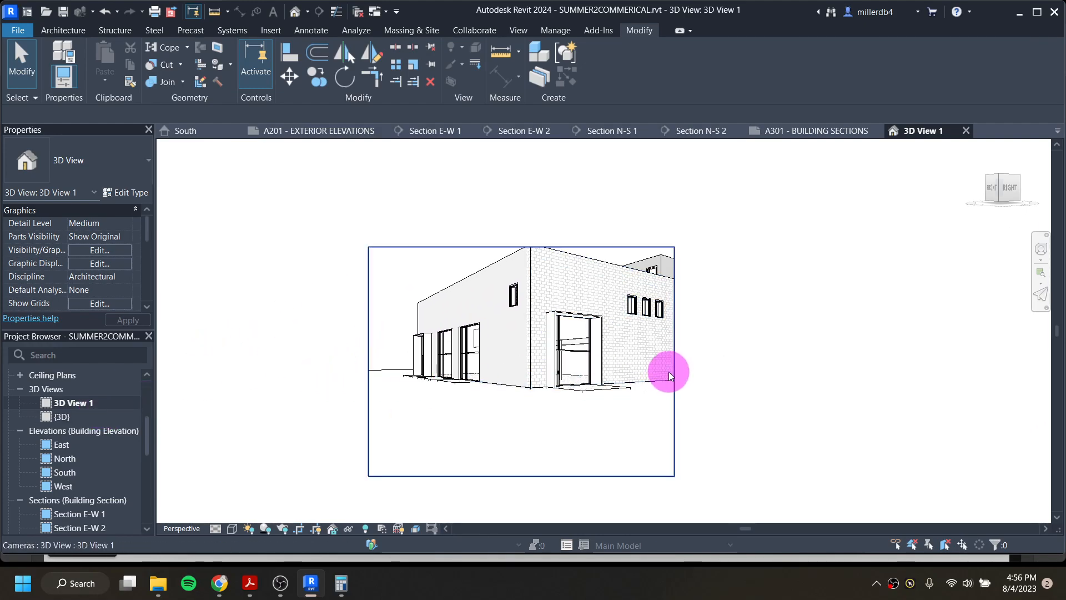
left_click(676, 388)
left_click_drag(675, 362, 783, 363)
left_click_drag(575, 246, 575, 211)
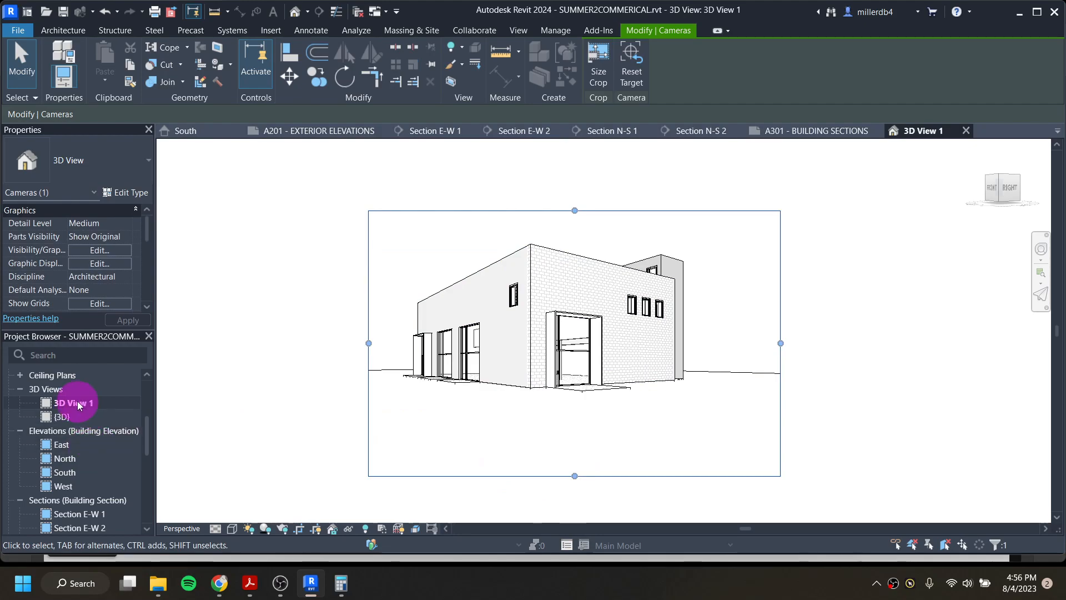
Create a perspective camera view from the Site plan, with the eye off the building's southeast corner and the target beyond its northwest corner
scroll(72, 408, "up", 3)
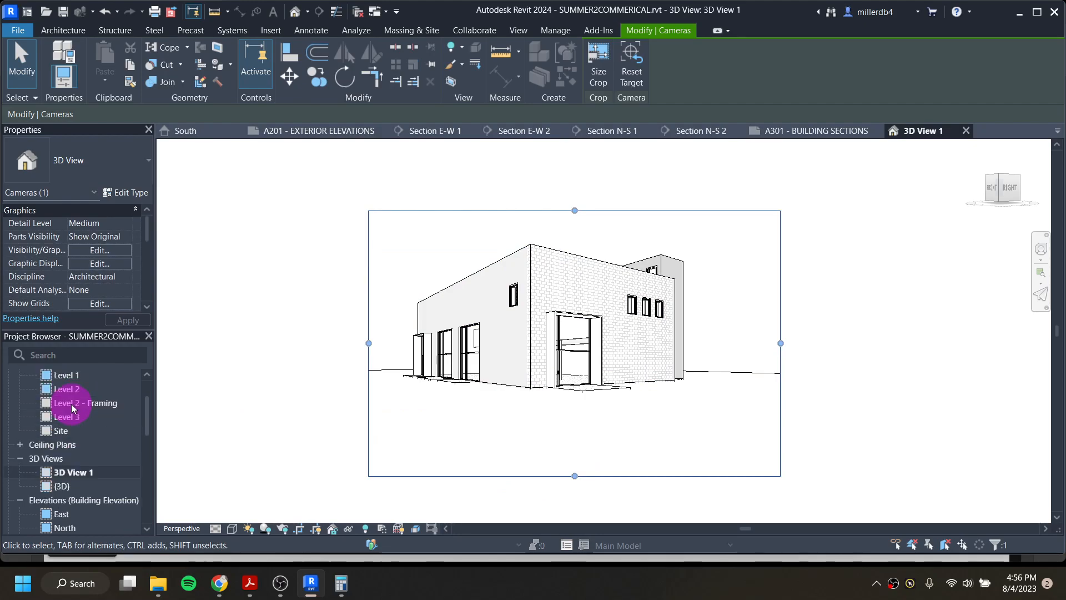
left_click(230, 445)
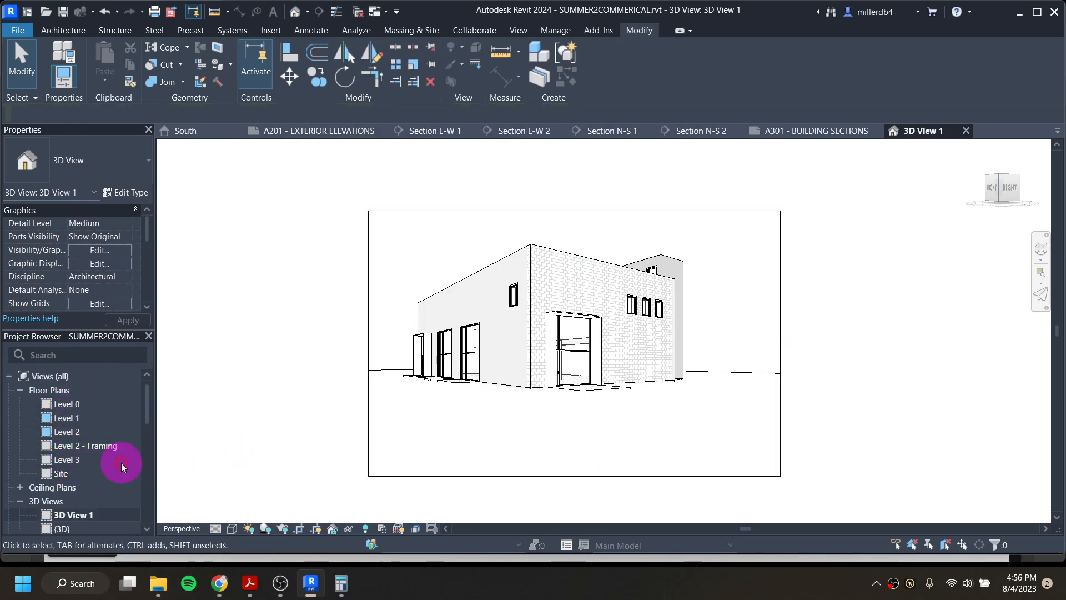
double_click(62, 472)
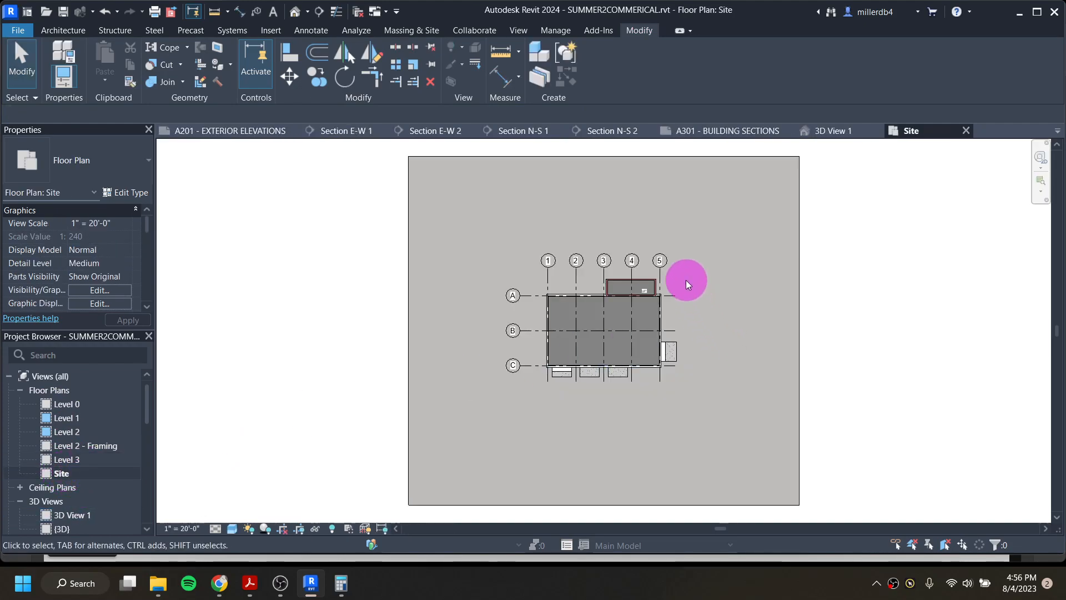
left_click(307, 12)
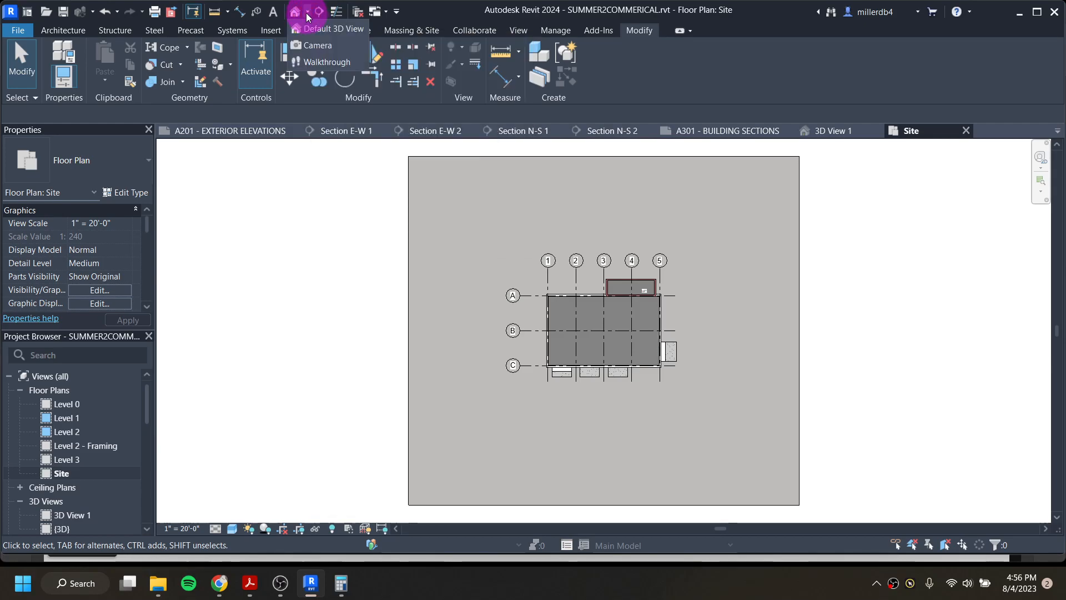
left_click(321, 50)
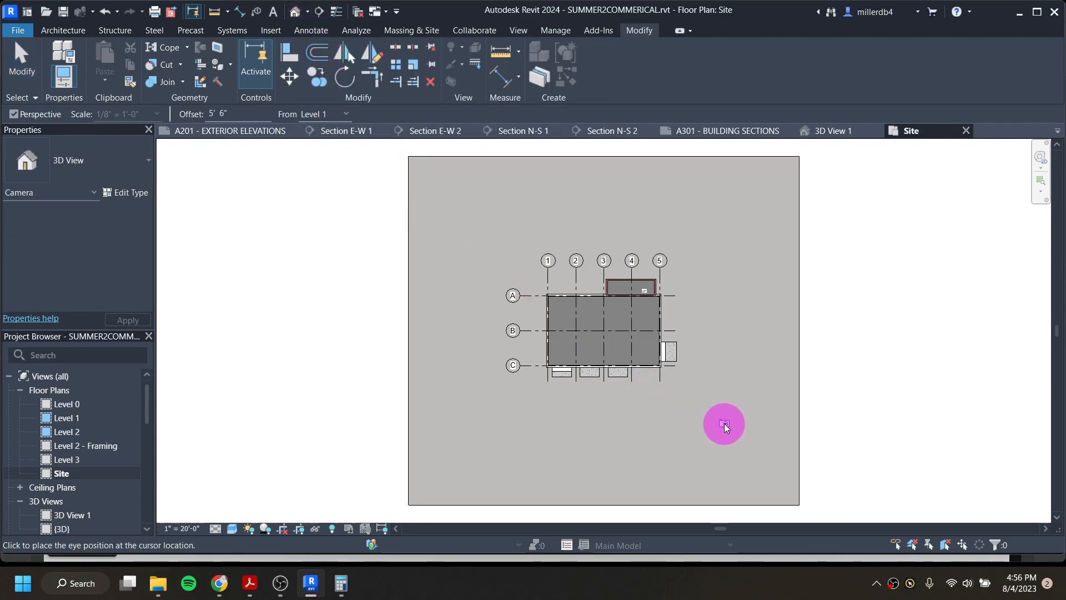
left_click(748, 424)
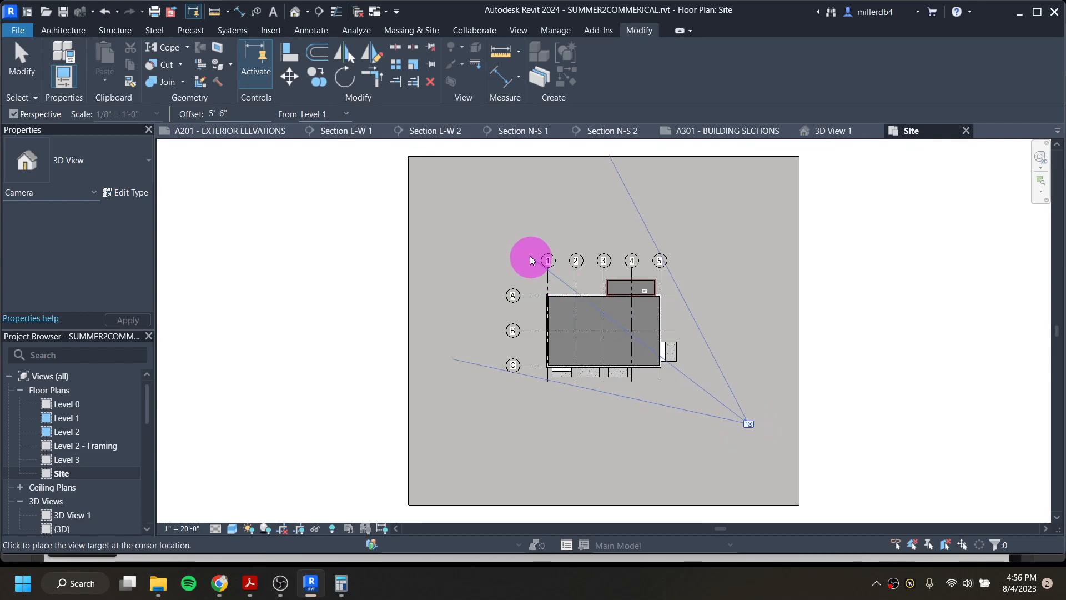
left_click(515, 245)
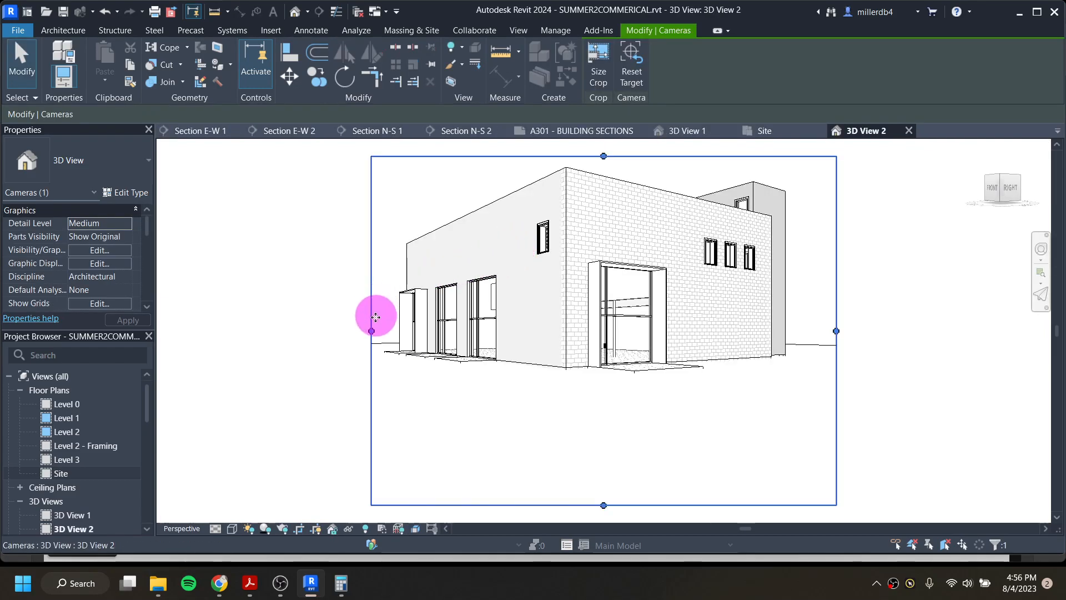
Adjust the new camera view's crop region by extending it left and upward and trimming the empty ground below the building
left_click_drag(372, 330, 330, 330)
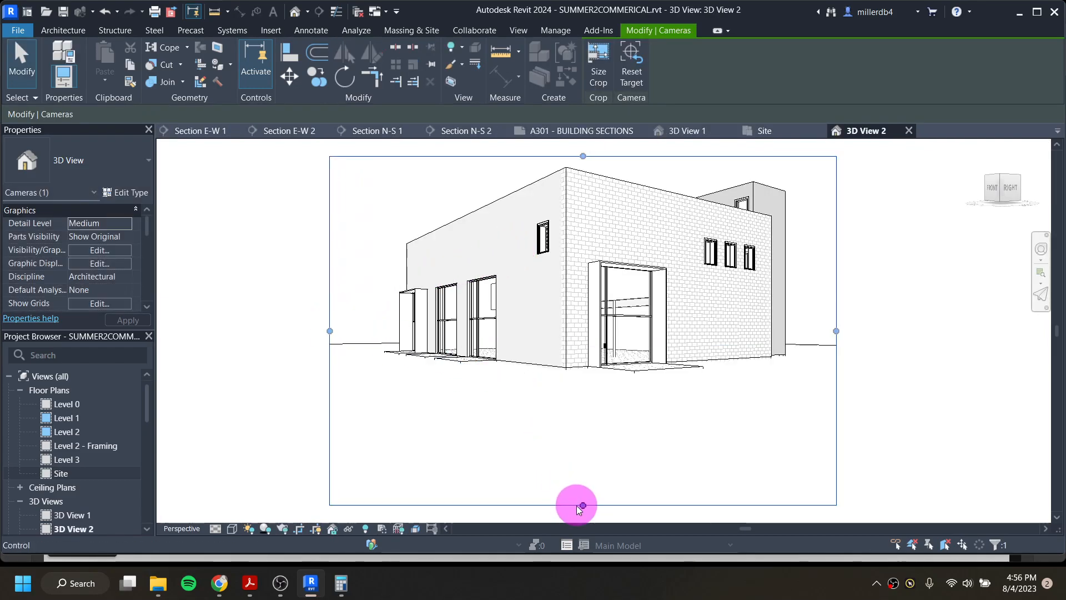
left_click_drag(583, 505, 585, 413)
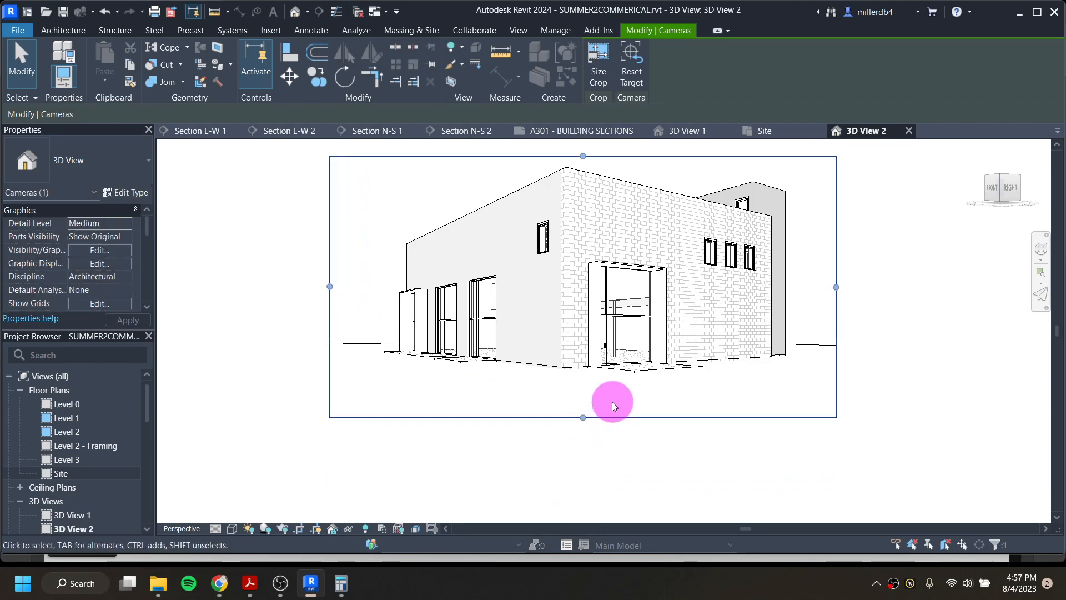
left_click_drag(590, 216, 590, 172)
middle_click_drag(302, 278, 274, 361)
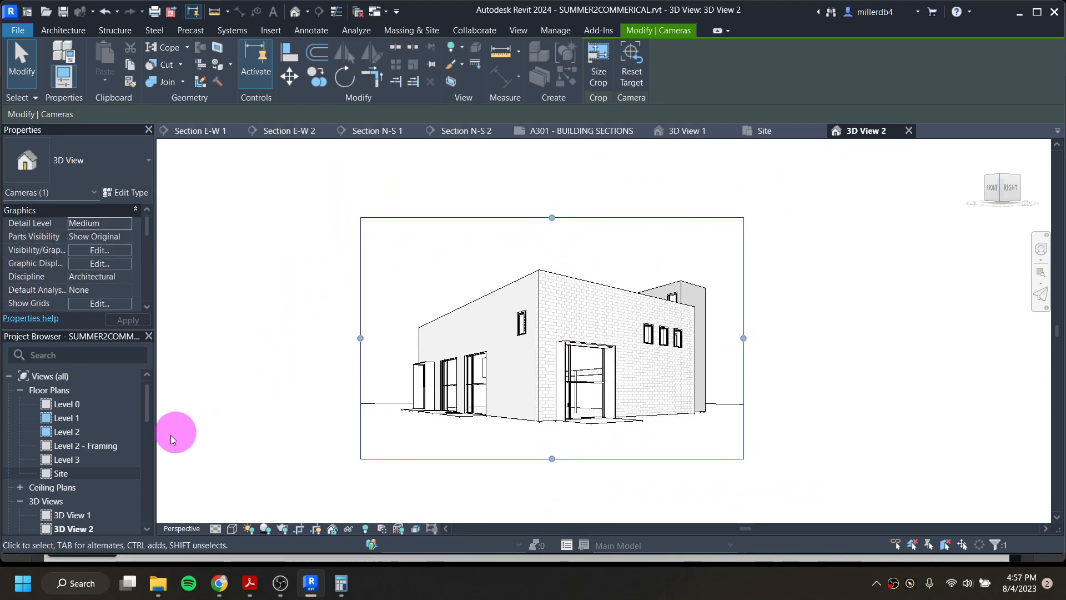
Compare the perspective views 3D View 1 and 3D View 2, and delete 3D View 1 from the project
scroll(91, 514, "down", 3)
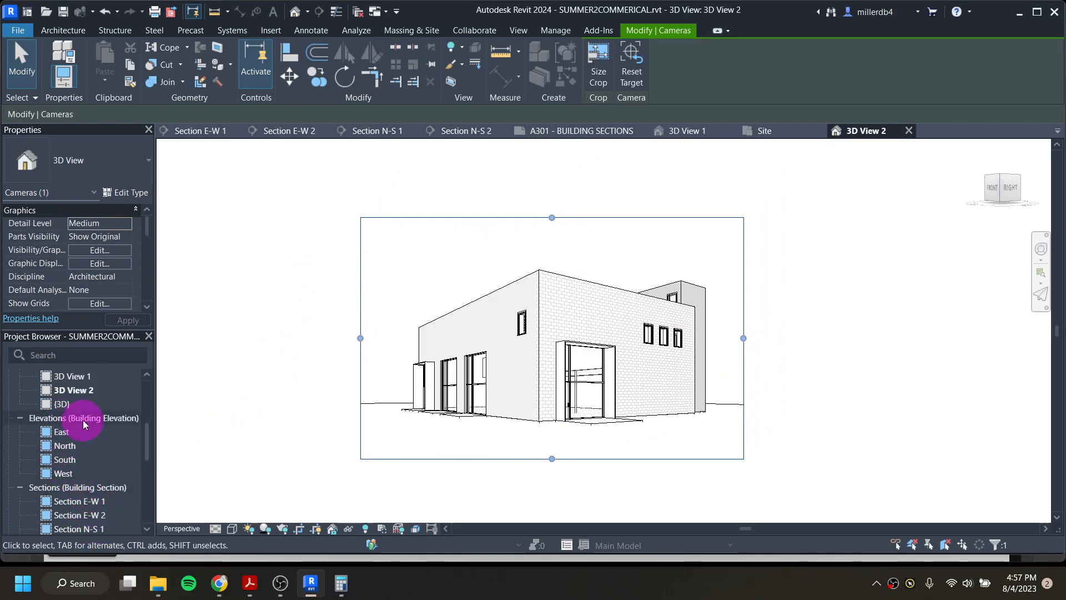
double_click(77, 376)
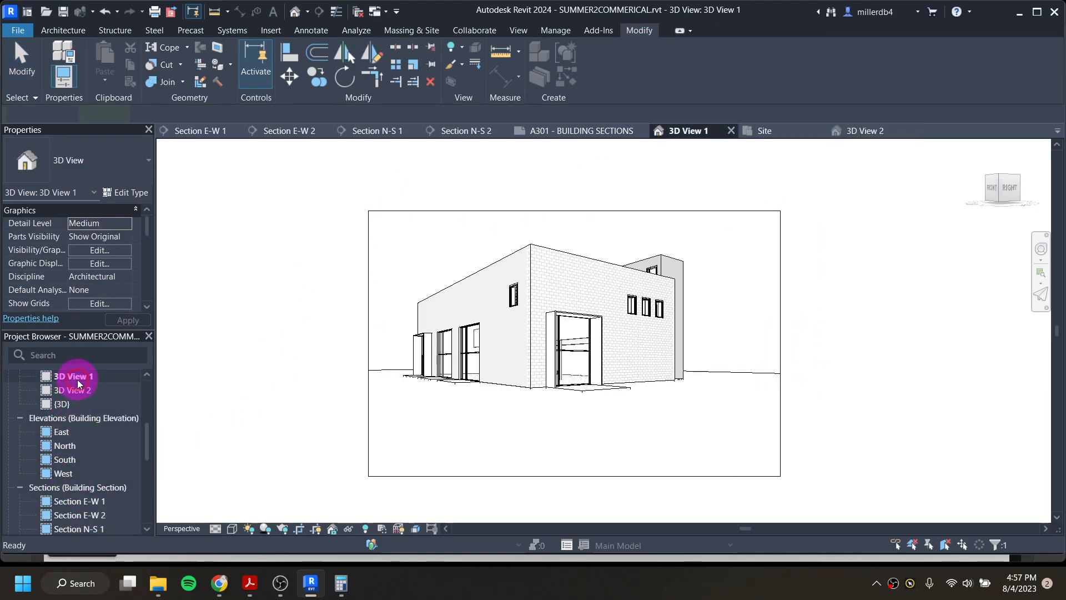
double_click(78, 394)
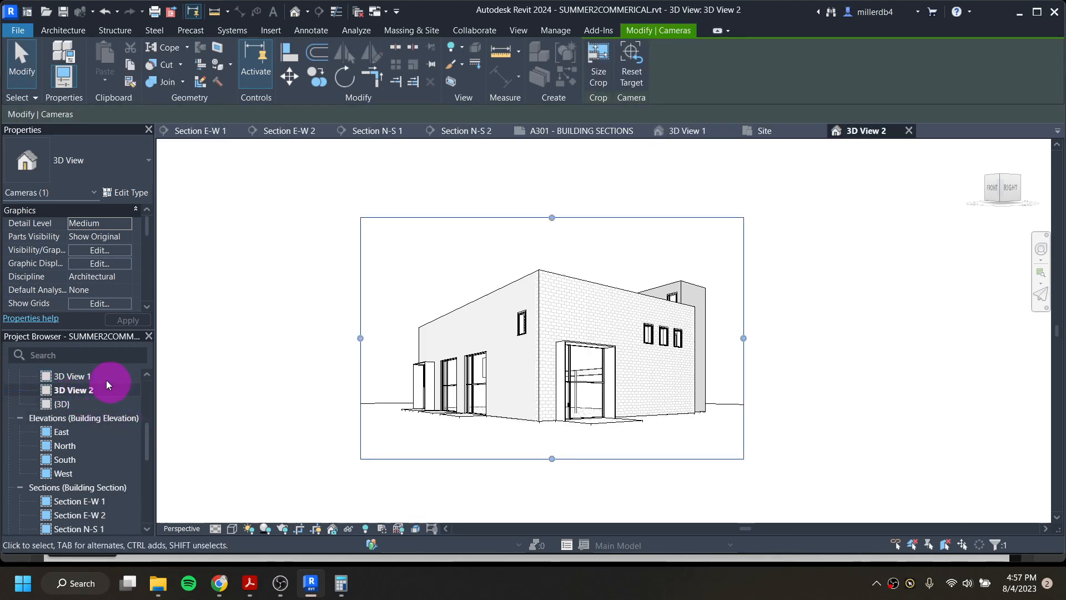
left_click(88, 381)
key("Delete")
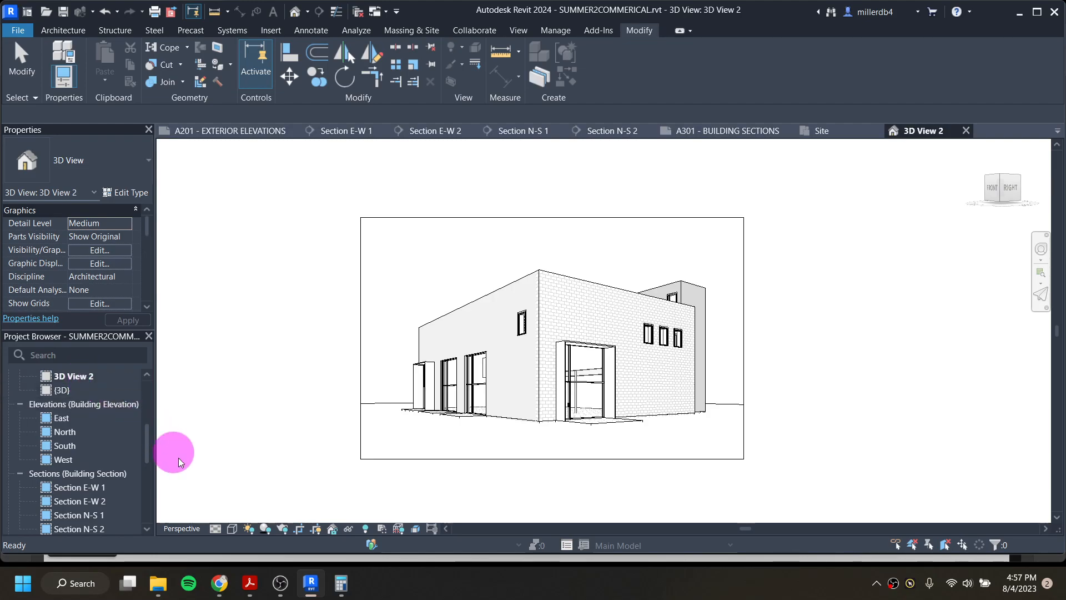
Switch to the CommericalSpace1 PDF in Acrobat, examine the building images on cover sheet G000, and return to Revit
mouse_move(284, 586)
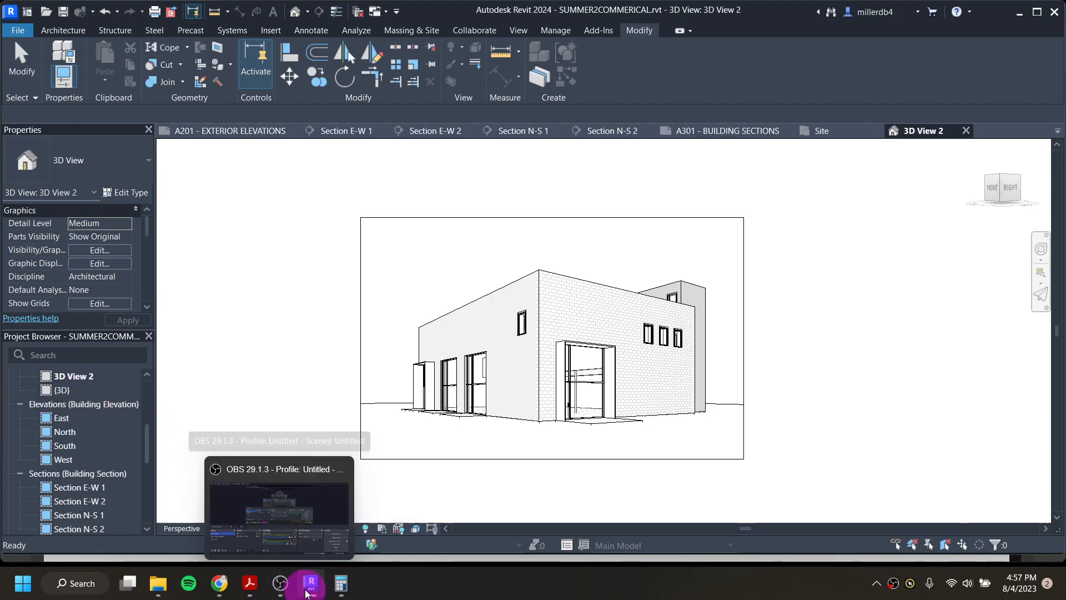
left_click(249, 583)
scroll(824, 178, "up", 3)
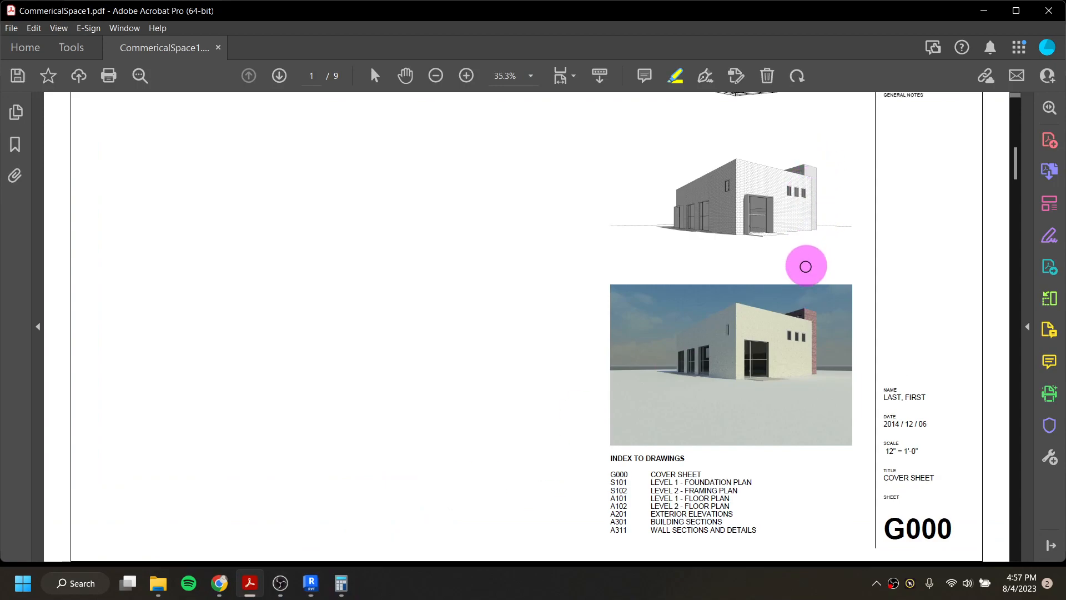
scroll(773, 214, "up", 1)
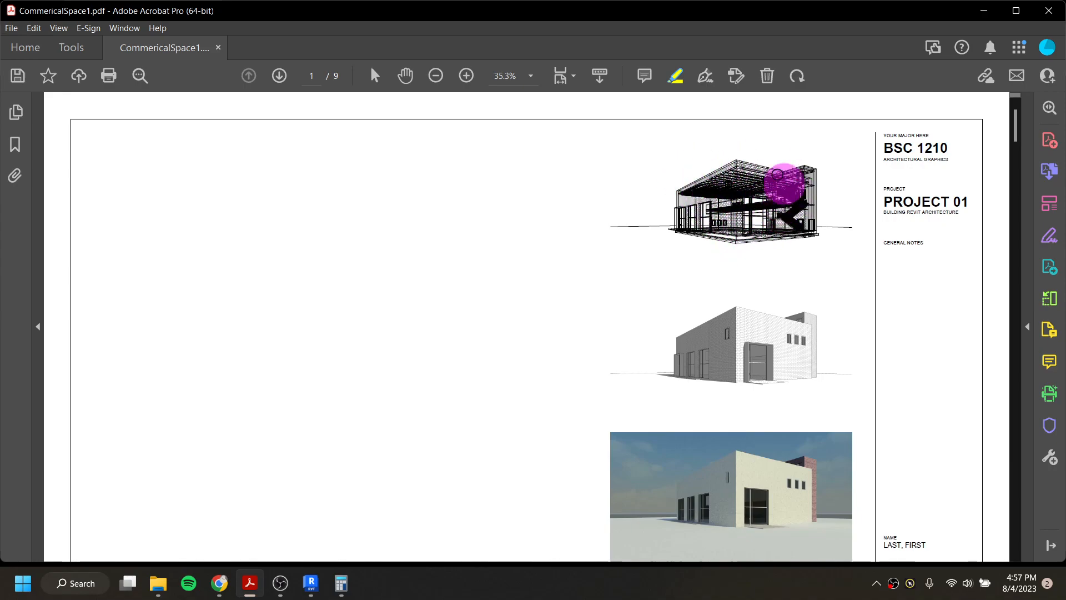
left_click(311, 583)
Set the visual style of 3D View 2 to Wireframe and hide its crop region
scroll(89, 422, "up", 4)
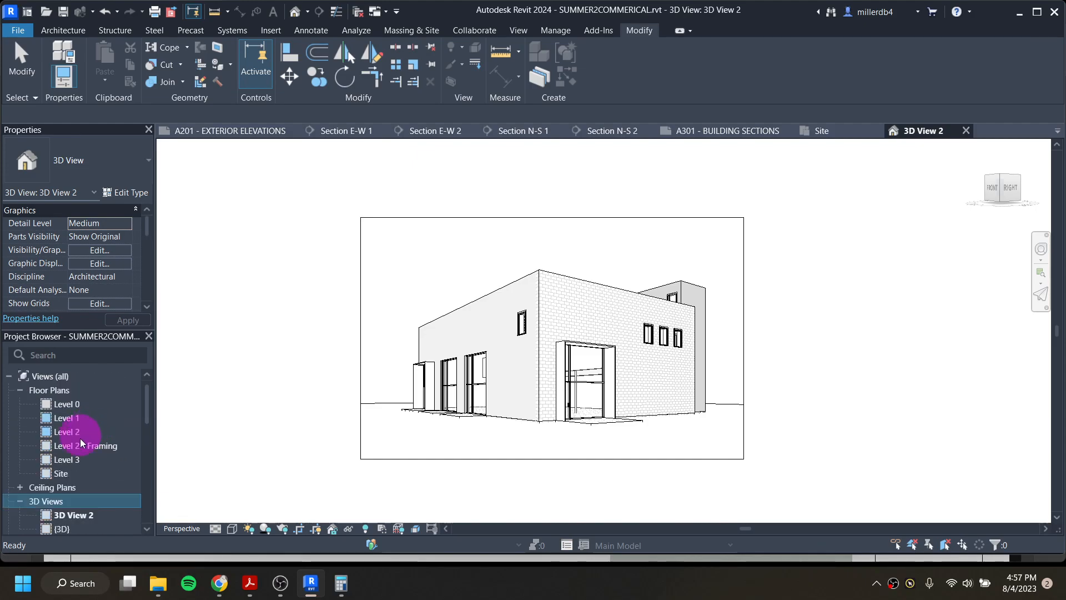
left_click(80, 502)
left_click(83, 515)
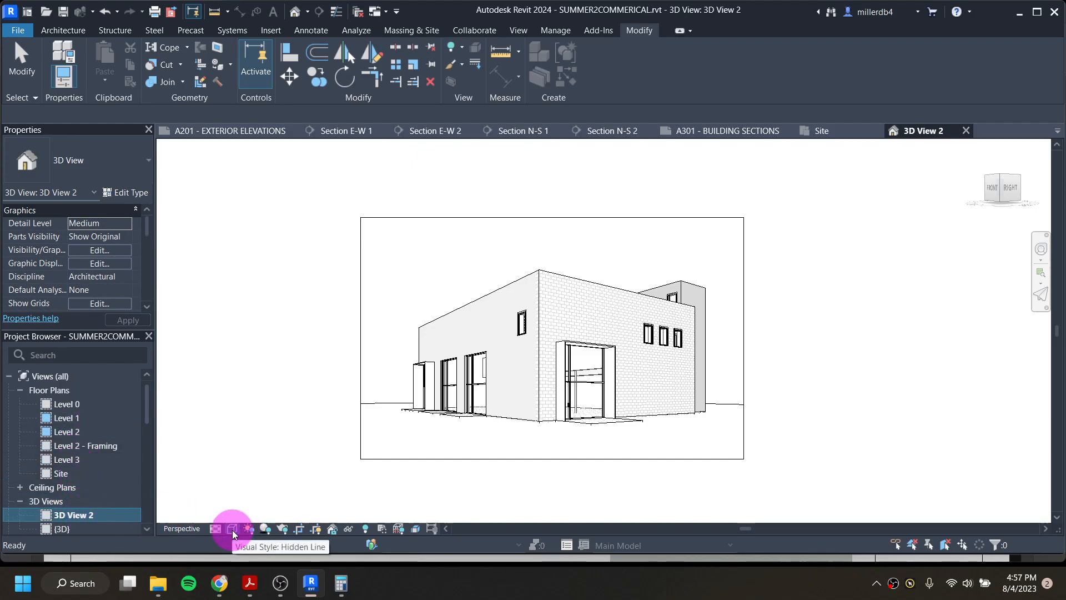
left_click(233, 531)
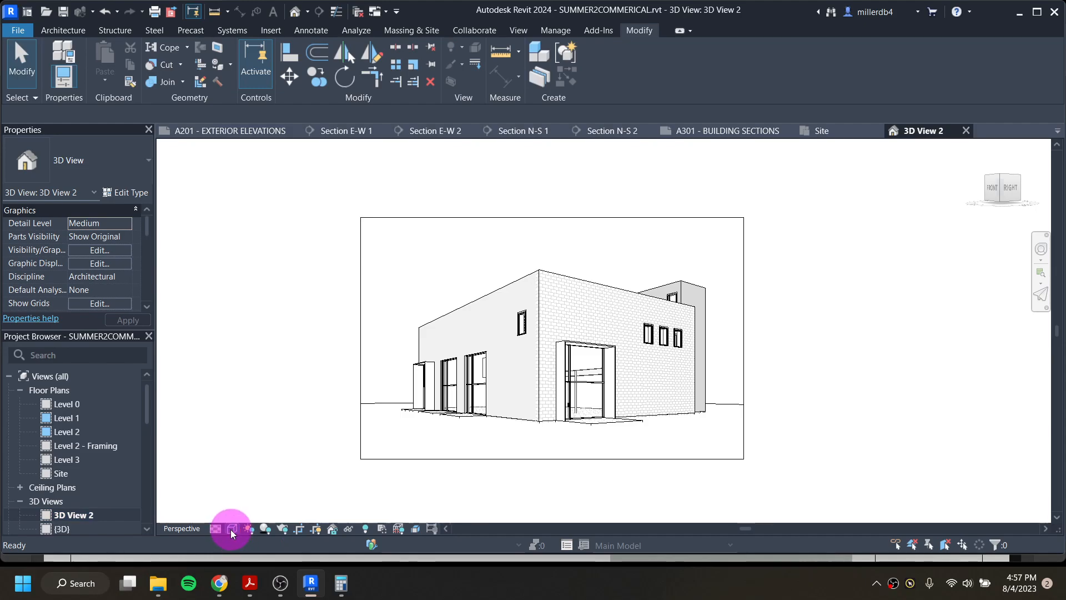
left_click(232, 531)
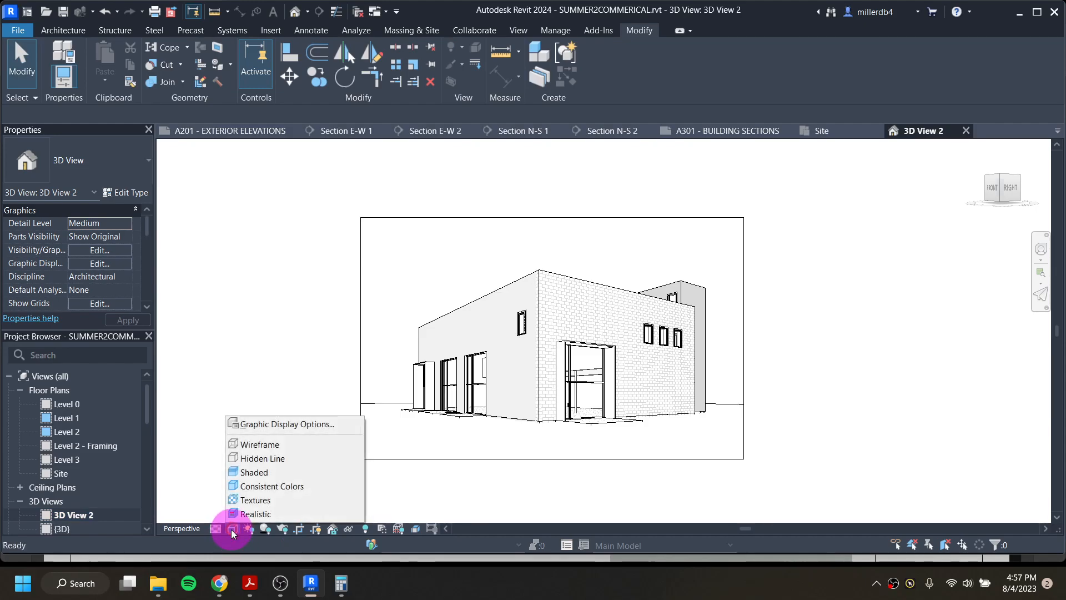
left_click(248, 445)
mouse_move(281, 583)
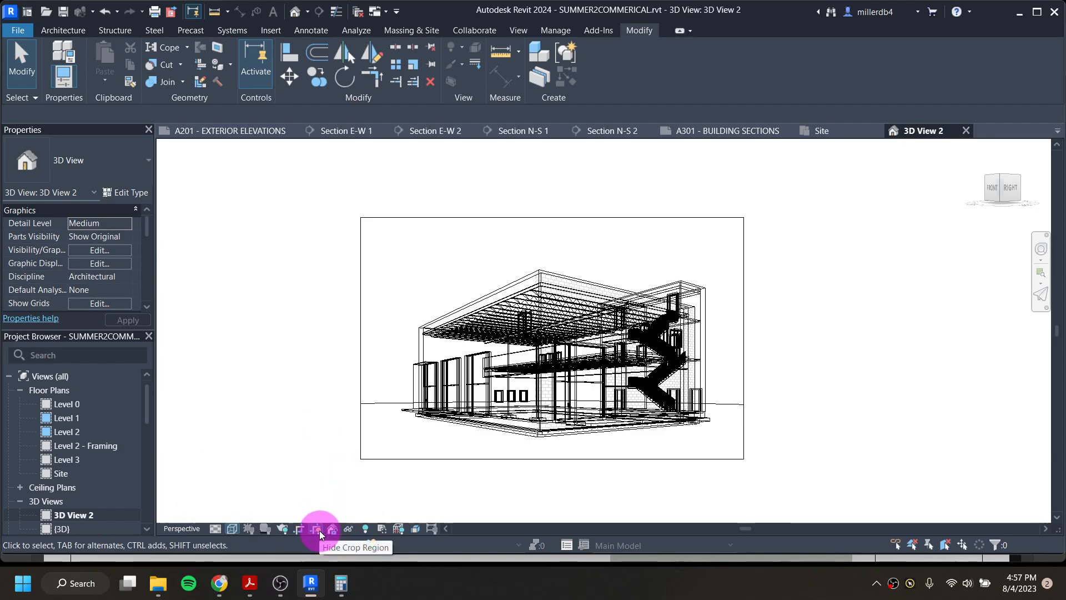
left_click(319, 531)
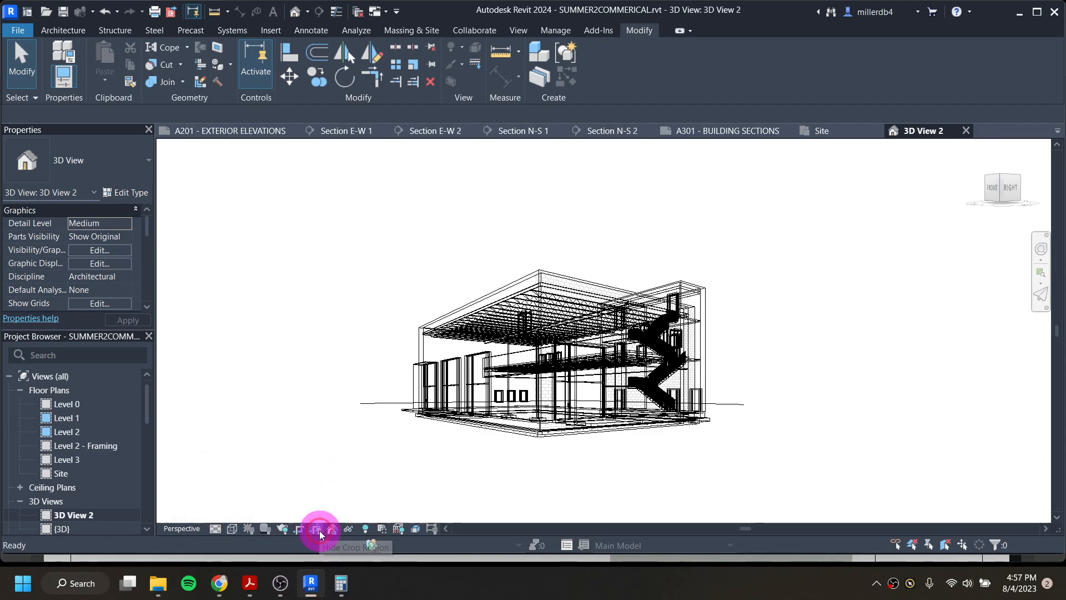
Duplicate 3D View 2 and set the copy's visual style to Hidden Line
right_click(85, 515)
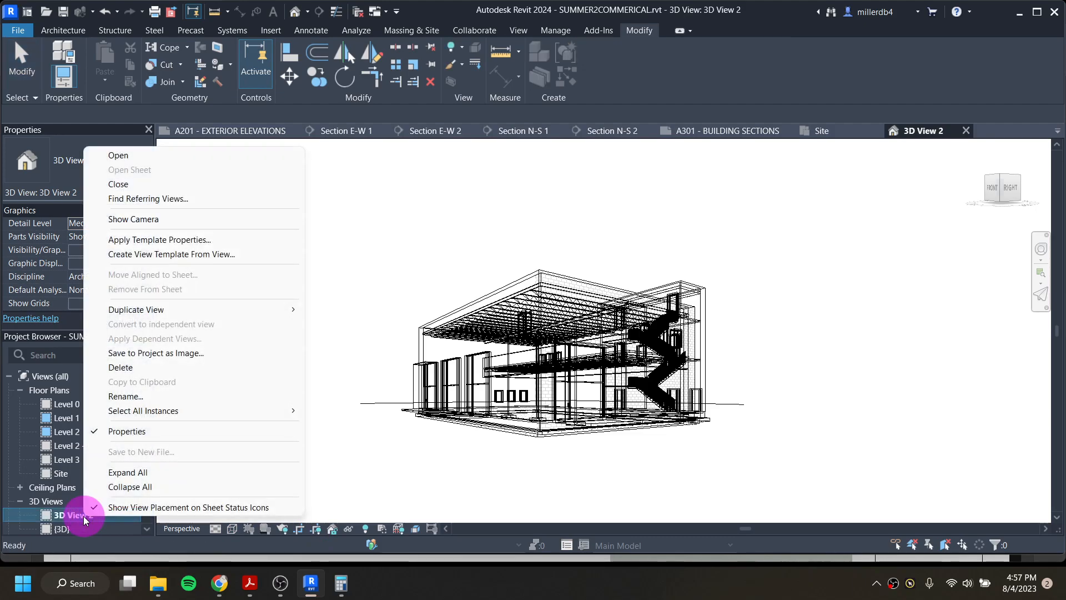
mouse_move(296, 311)
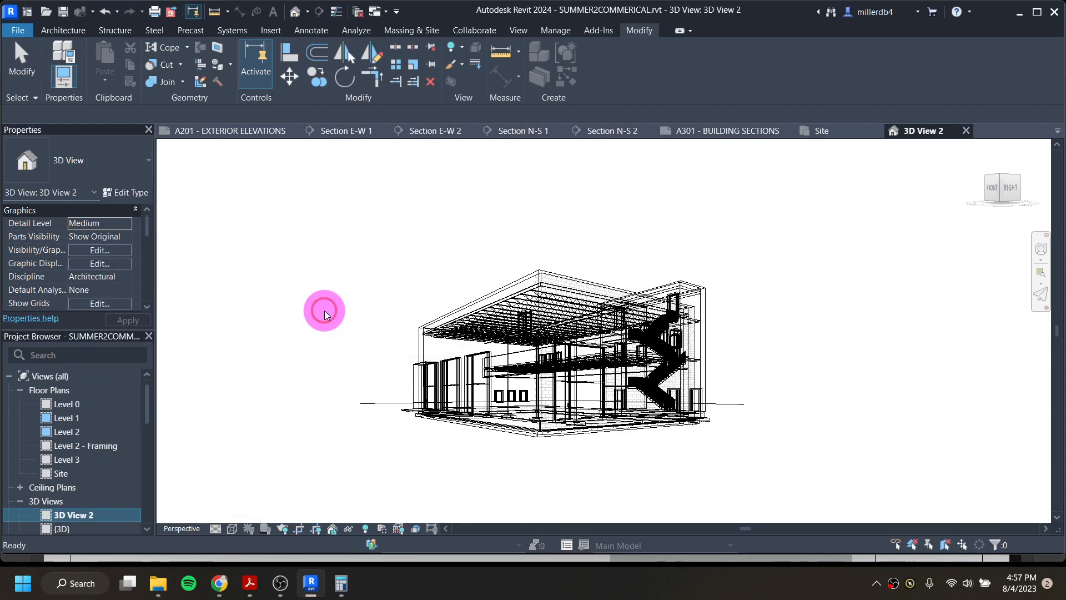
left_click(325, 311)
scroll(135, 499, "down", 2)
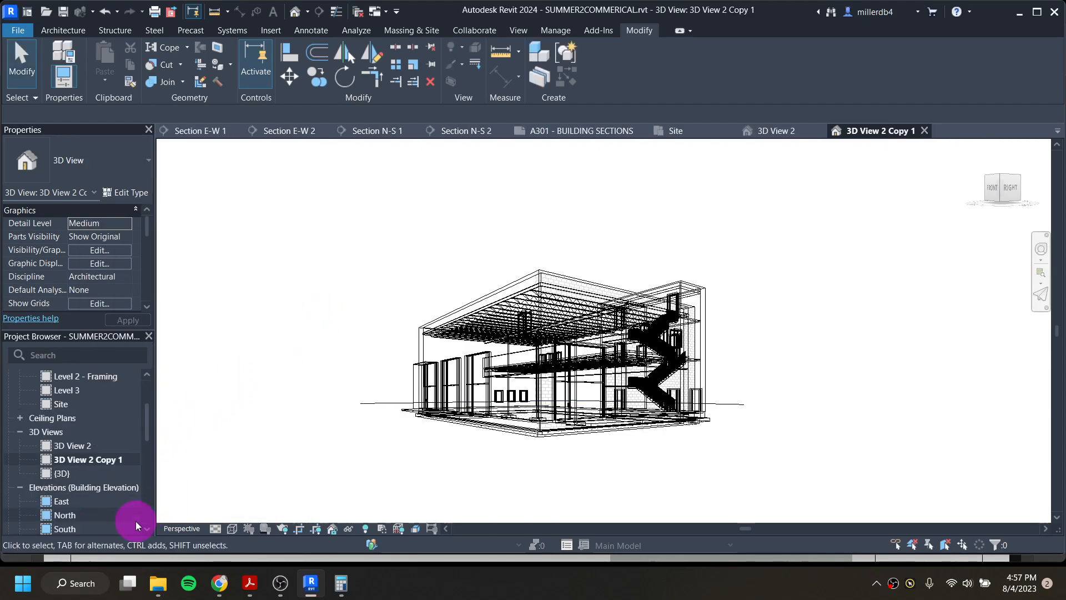
left_click(232, 527)
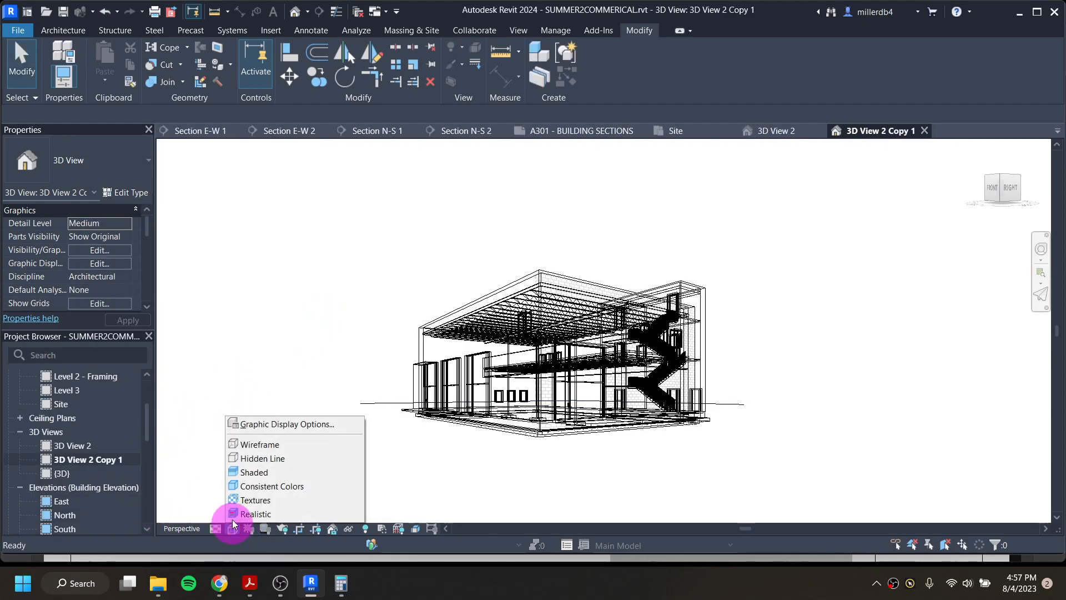
left_click(237, 458)
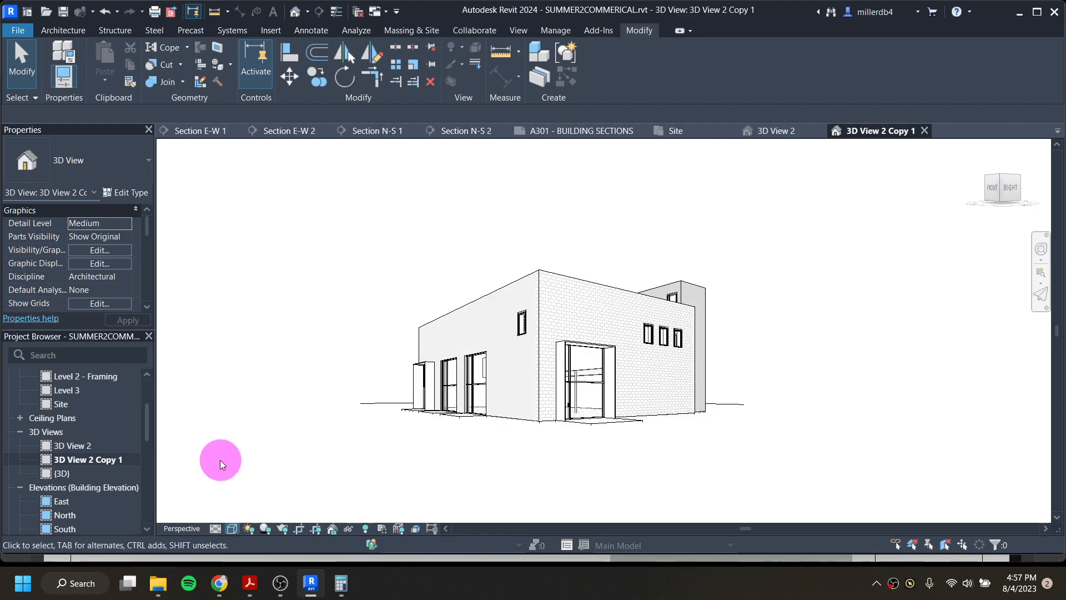
Rename 3D View 2 as WIREFRAME
double_click(75, 449)
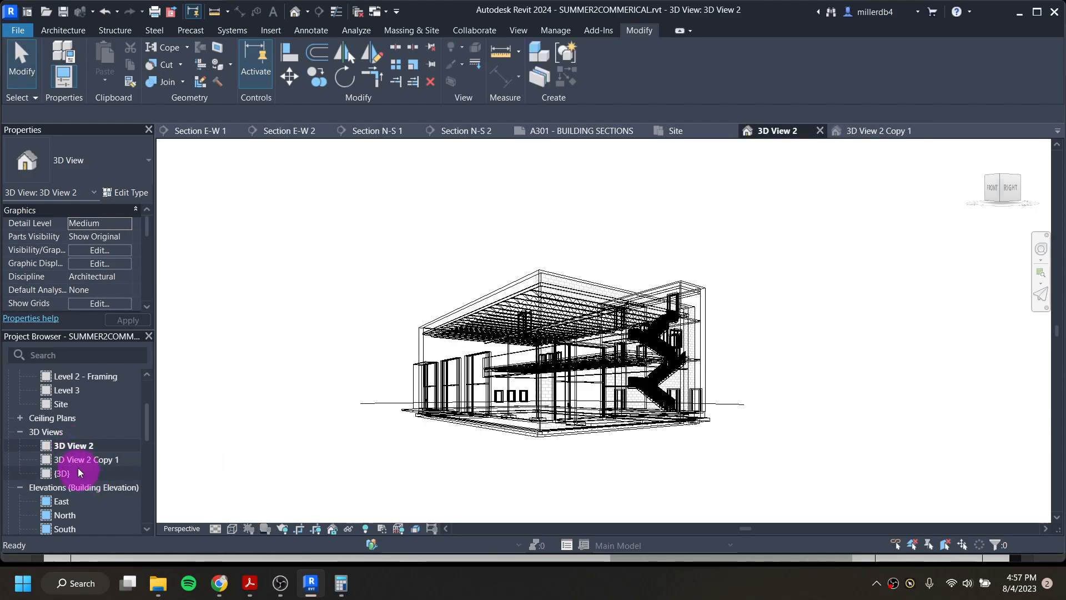
right_click(74, 451)
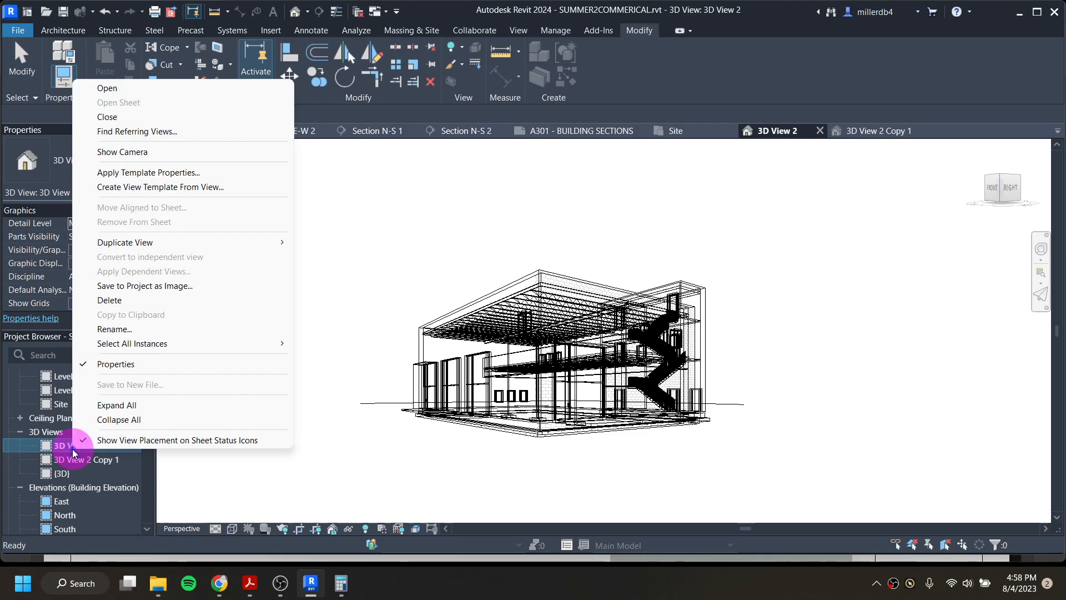
left_click(148, 328)
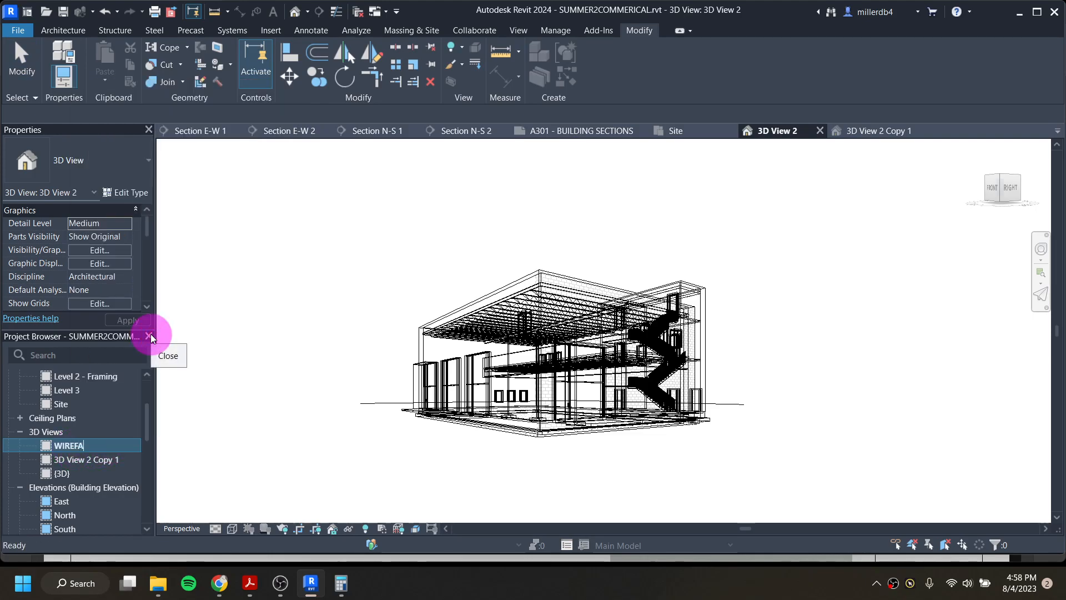
key("Return")
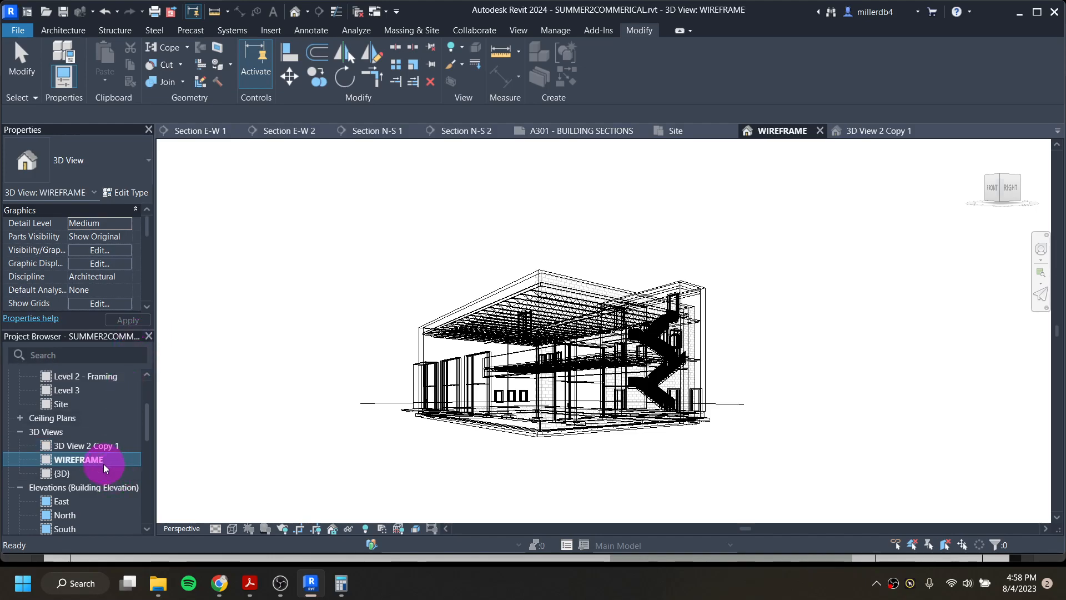
Open 3D View 2 Copy 1 and enable Cast Shadows and Show Ambient Shadows in its Graphic Display Options
double_click(96, 450)
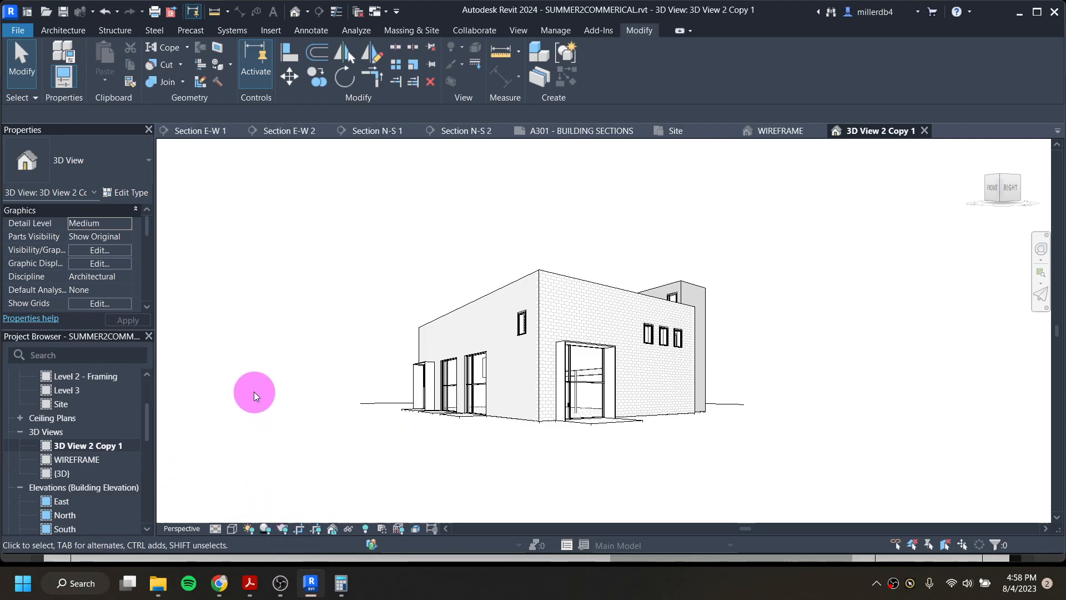
left_click(95, 265)
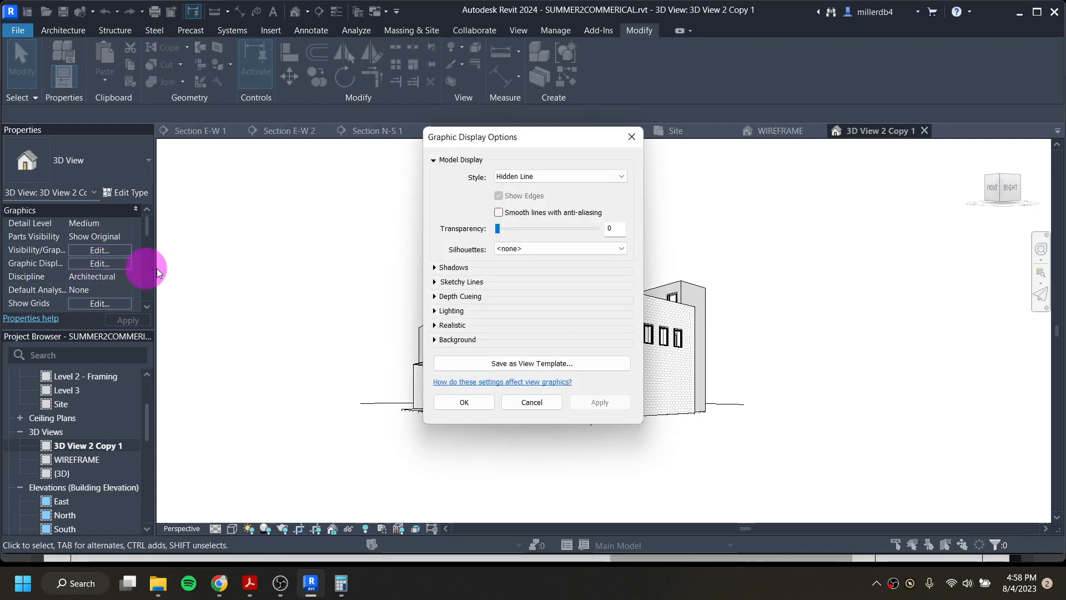
left_click(435, 269)
left_click(498, 278)
left_click(600, 429)
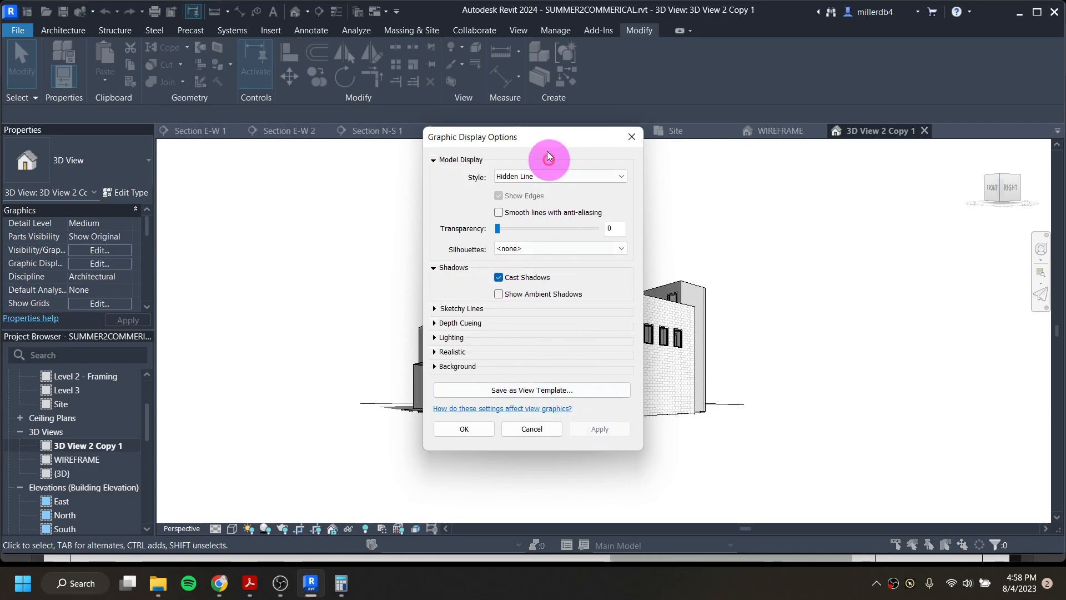
left_click_drag(542, 142, 797, 139)
left_click(753, 291)
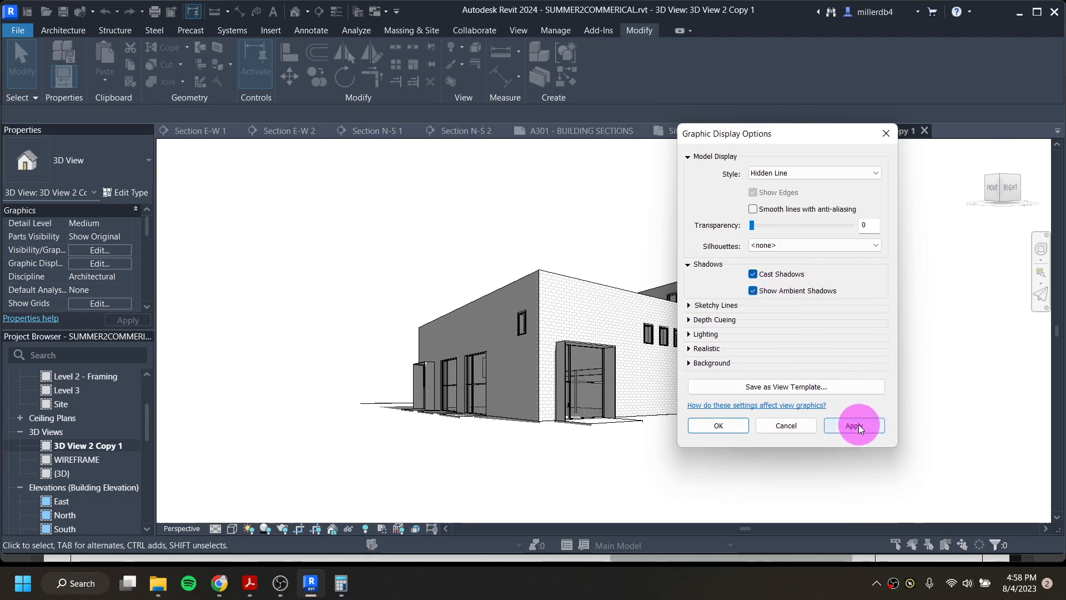
left_click(859, 425)
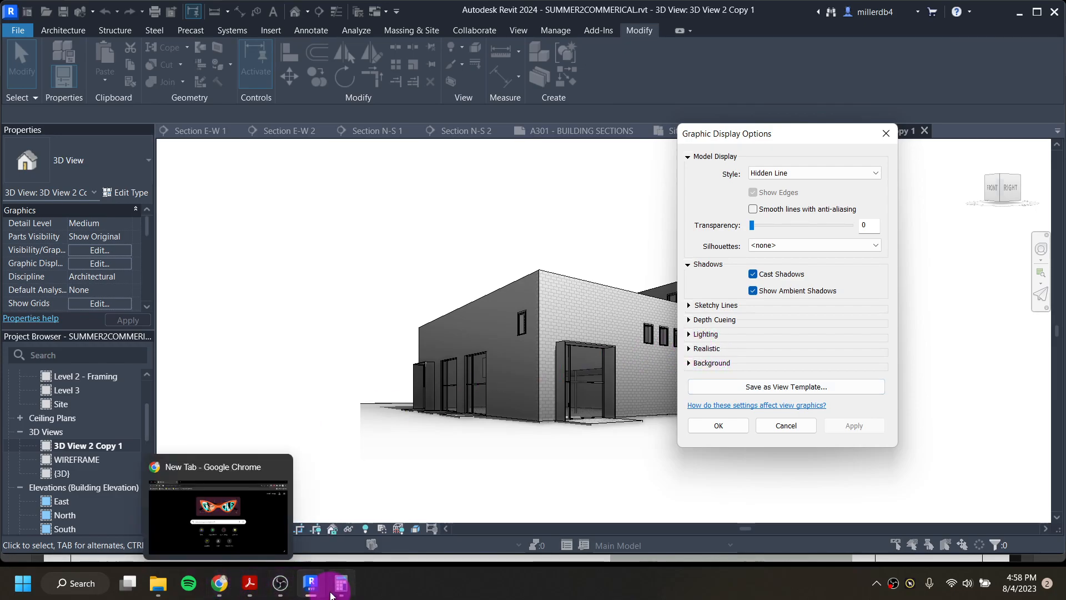
Switch to the CommericalSpace1 PDF, examine the shadowed hidden-line image on cover sheet G000, and return to Revit
left_click(225, 593)
left_click(220, 583)
left_click(250, 583)
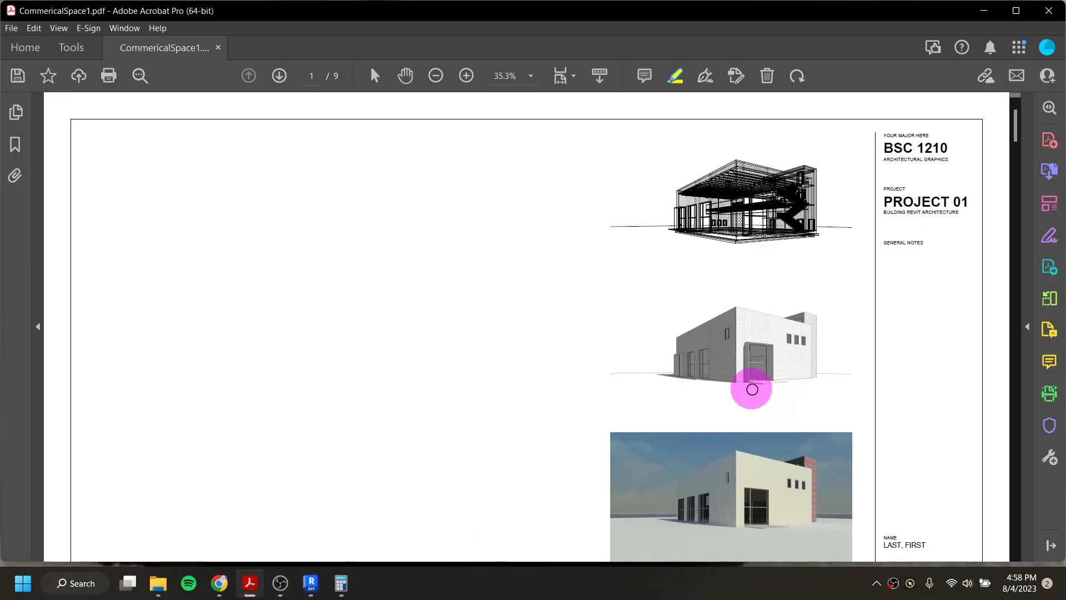
mouse_move(320, 594)
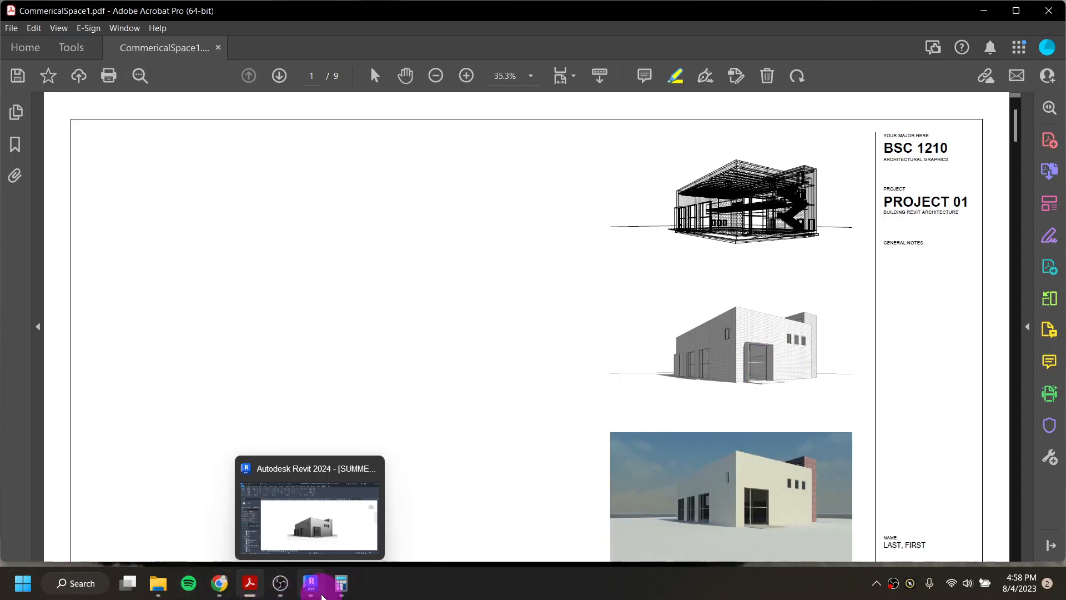
mouse_move(325, 542)
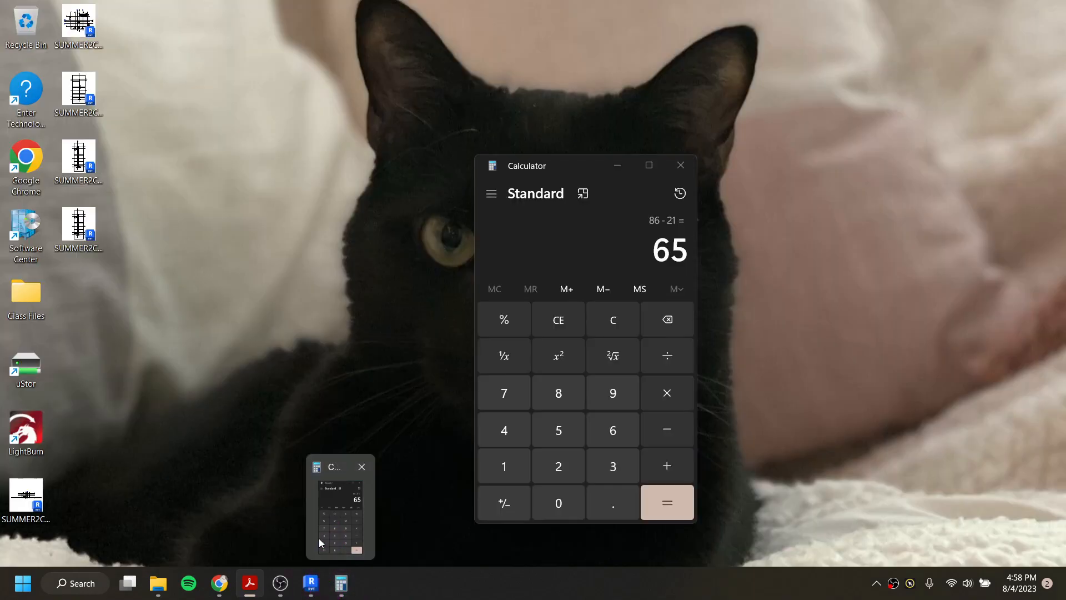
left_click(311, 578)
Try the view with only ambient shadows and with only cast shadows, and restore both shadow options
left_click(753, 291)
left_click(753, 275)
left_click(861, 429)
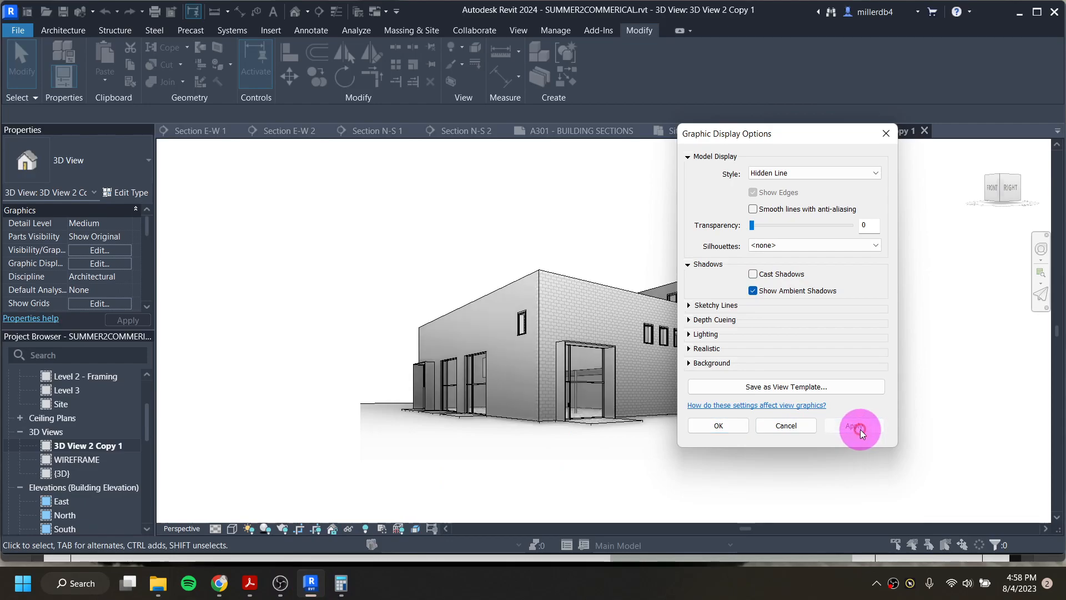
left_click(754, 290)
left_click(753, 274)
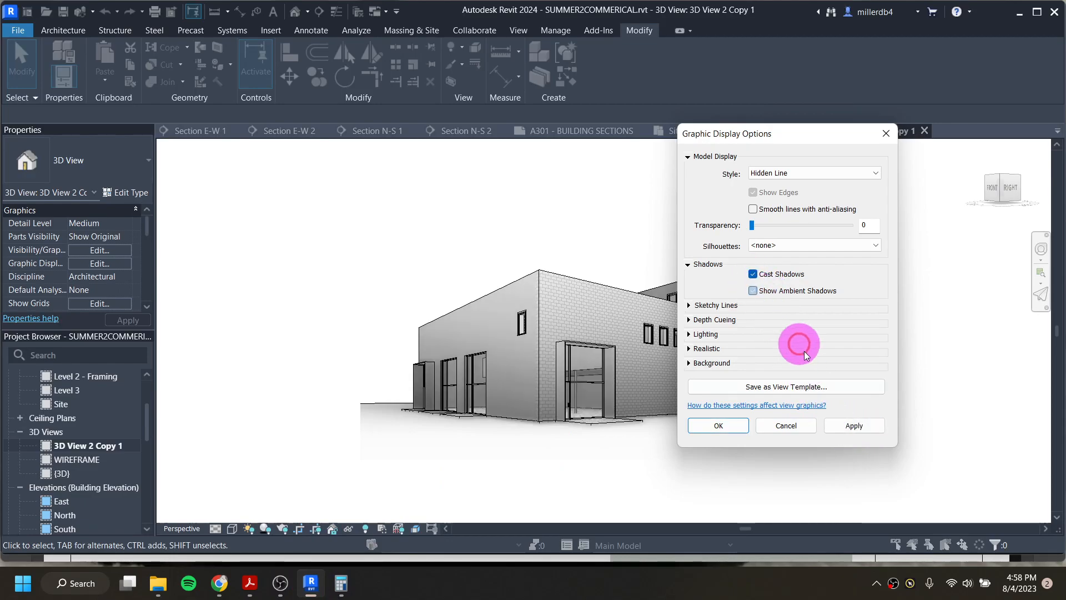
left_click(854, 425)
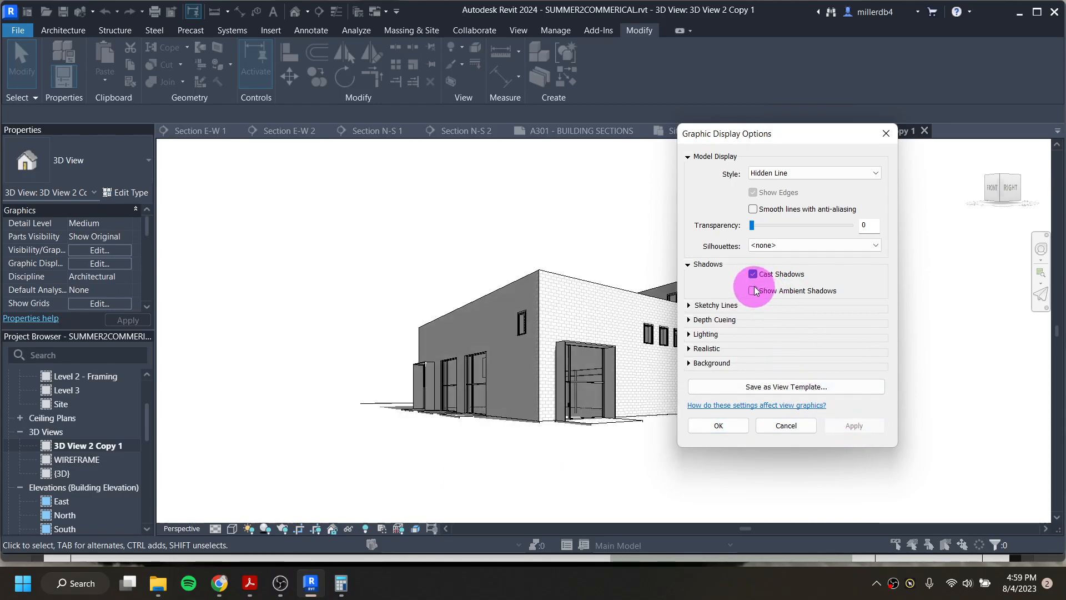
left_click(855, 426)
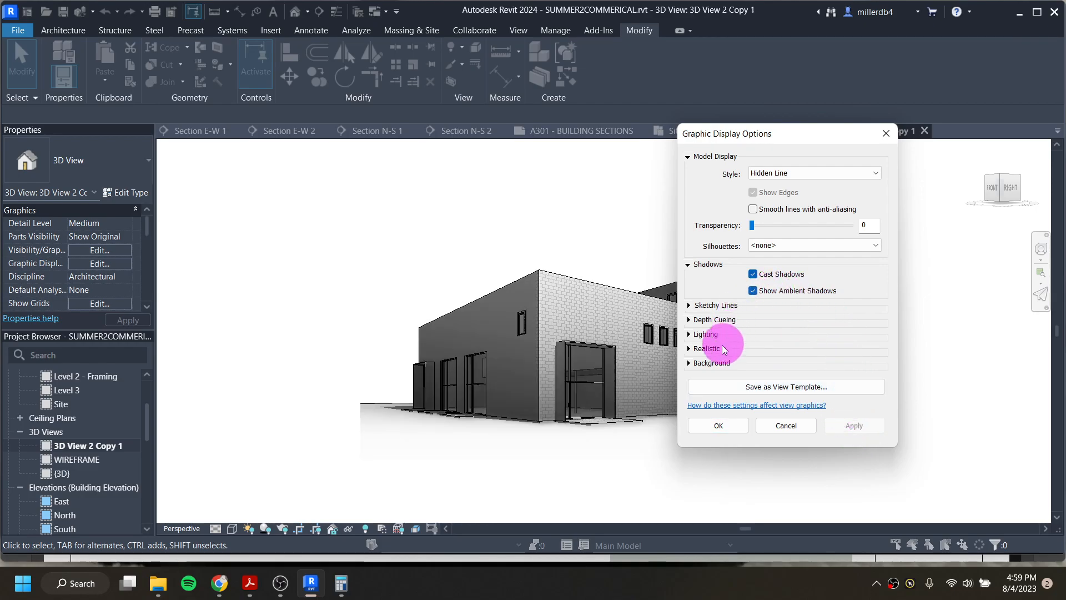
Set the view's background to Gradient in the Graphic Display Options
left_click(688, 363)
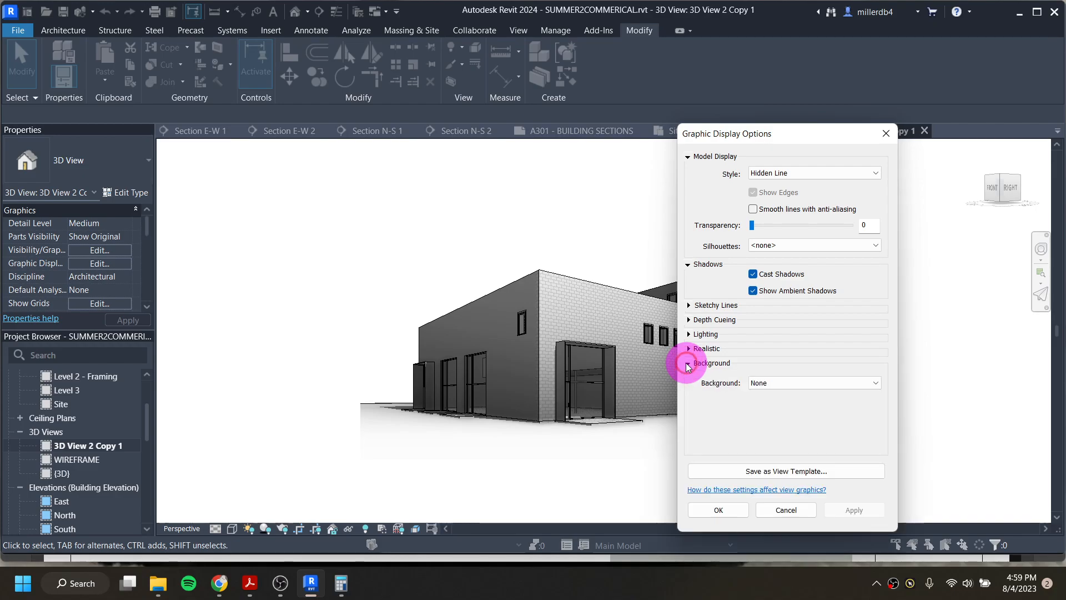
left_click(777, 382)
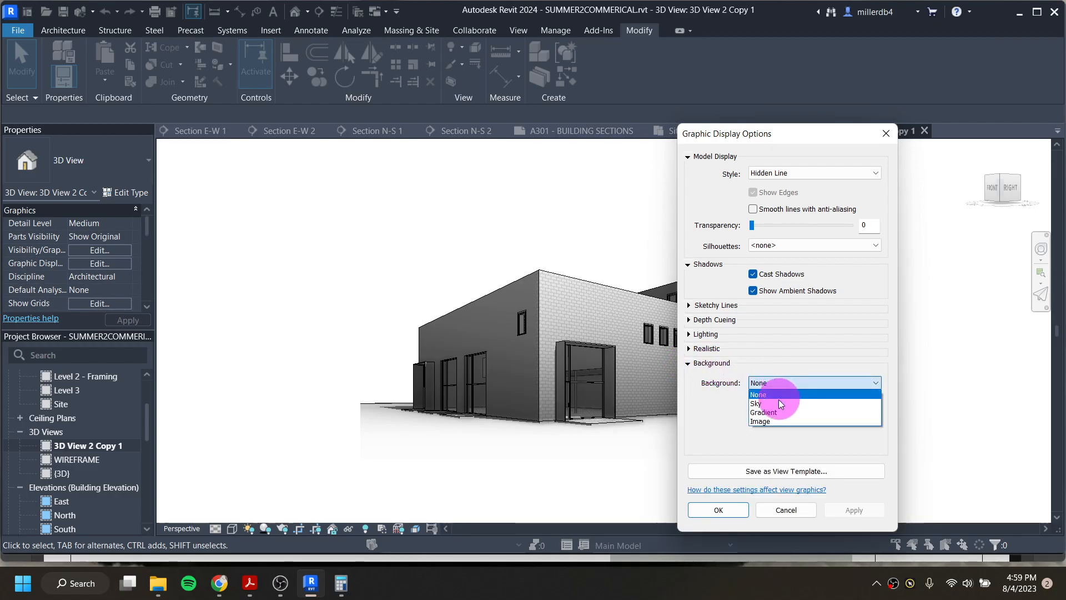
left_click(777, 414)
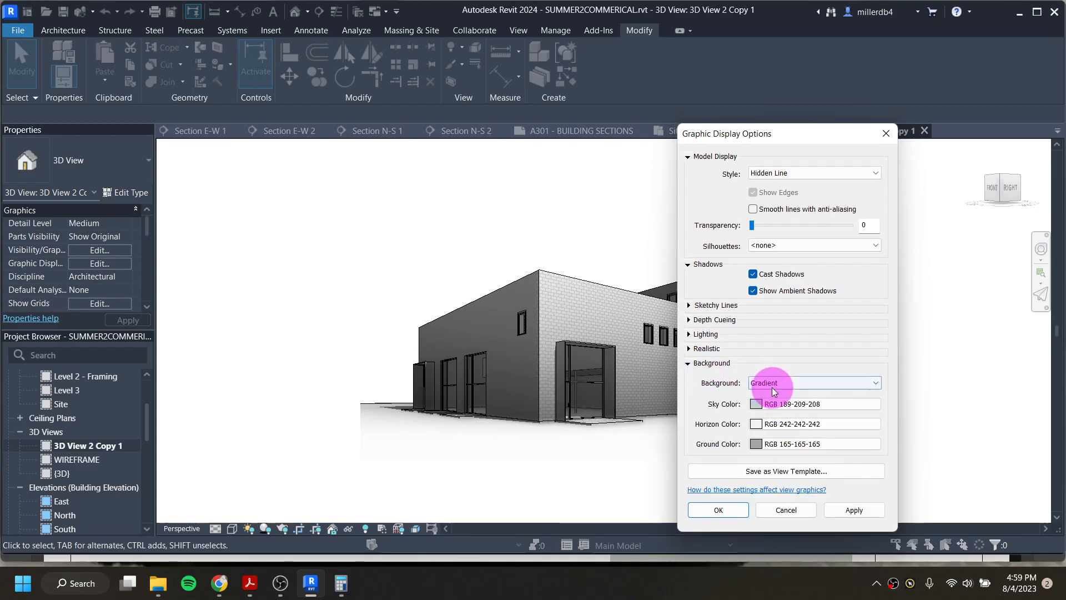
Set the gradient's sky color to the blue RGB 022-068-175 and apply it to the view
left_click(758, 405)
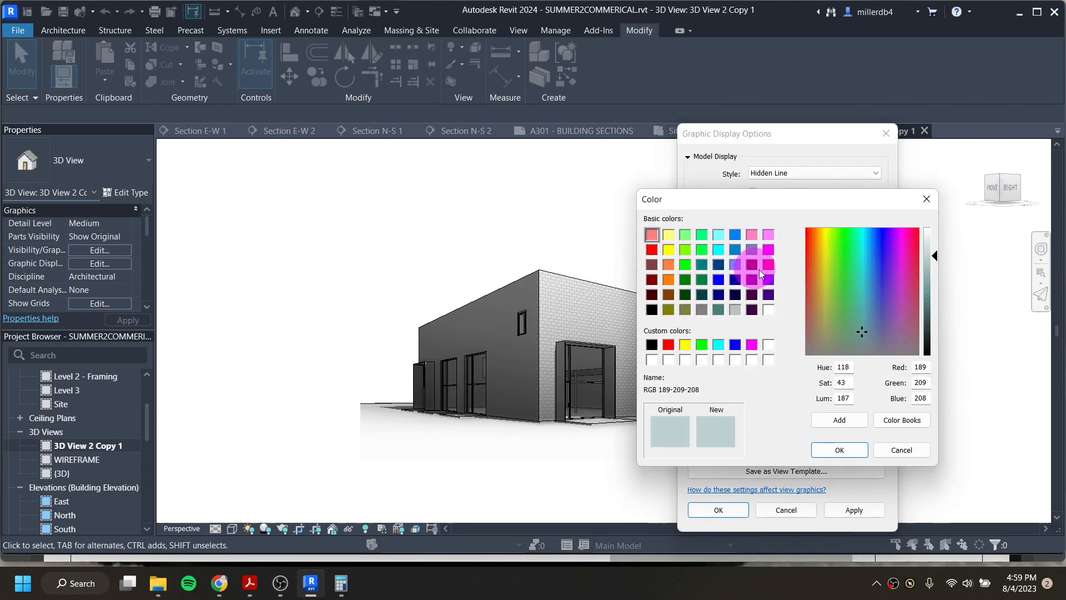
left_click_drag(870, 258, 877, 255)
left_click_drag(935, 255, 935, 306)
left_click(937, 281)
left_click(837, 451)
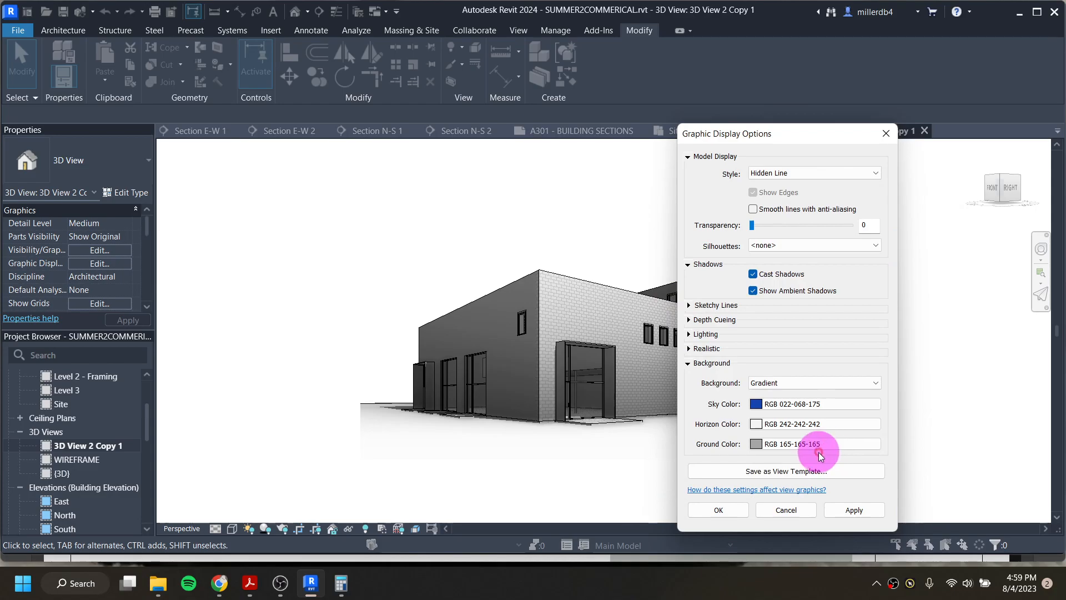
left_click(849, 512)
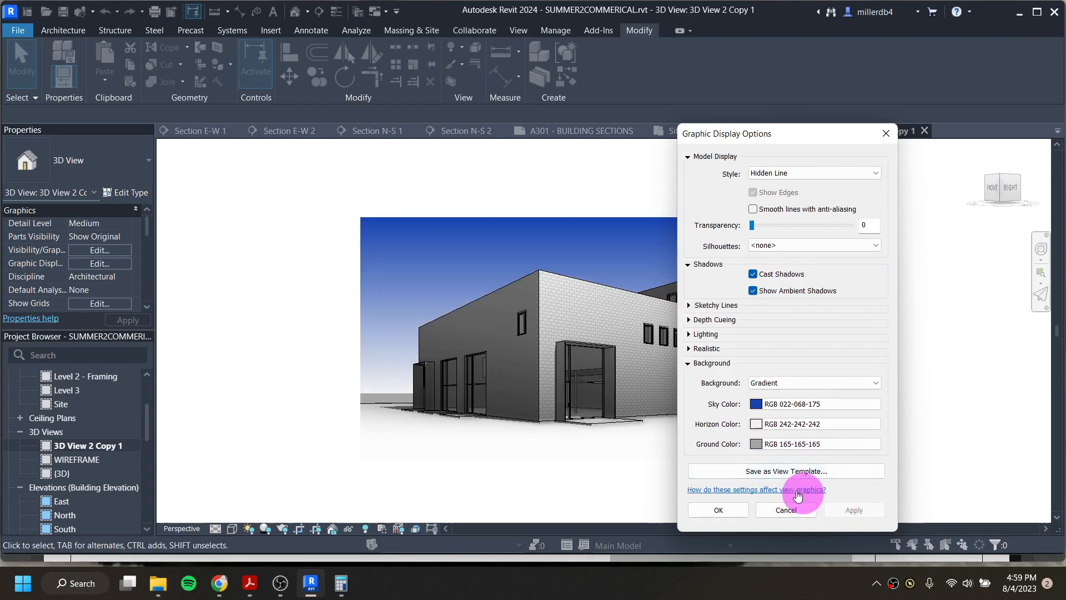
Change the gradient's sky color to the teal RGB 022-175-168, apply it and accept the display options
left_click(792, 404)
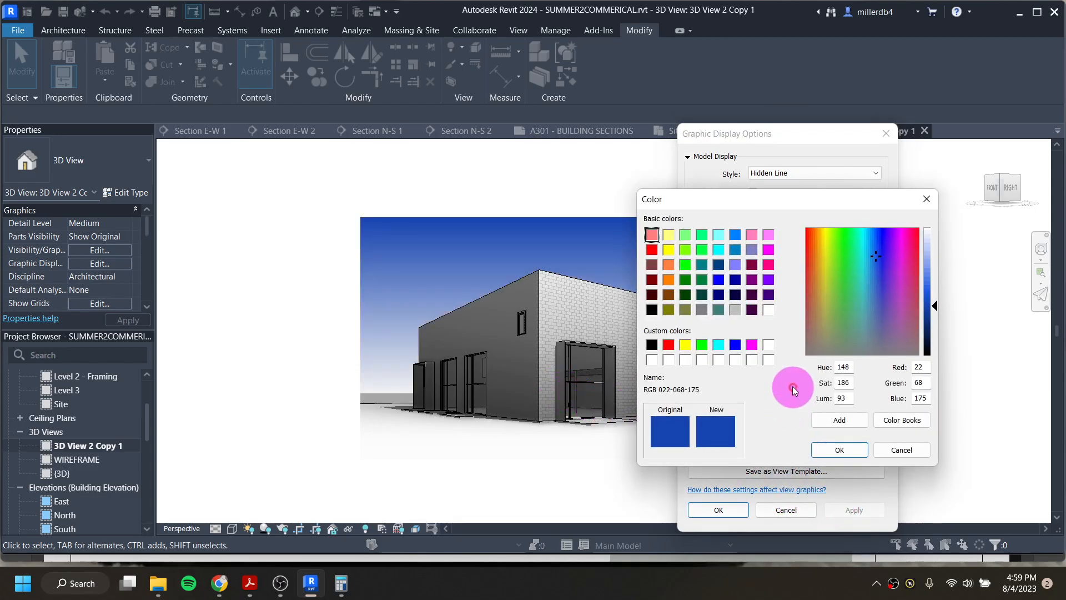
left_click(862, 255)
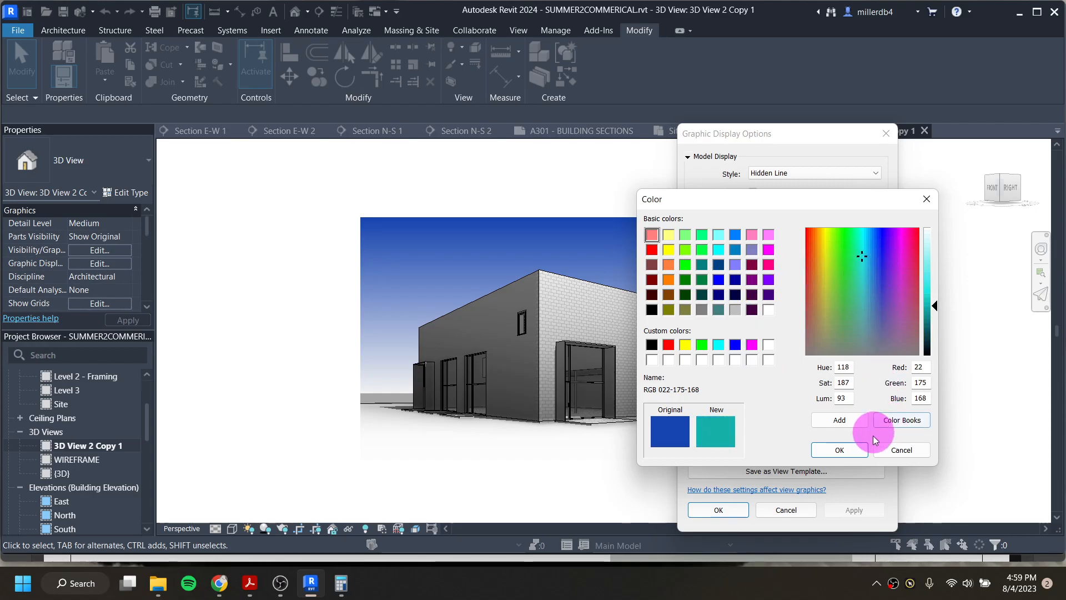
left_click(840, 450)
left_click(848, 511)
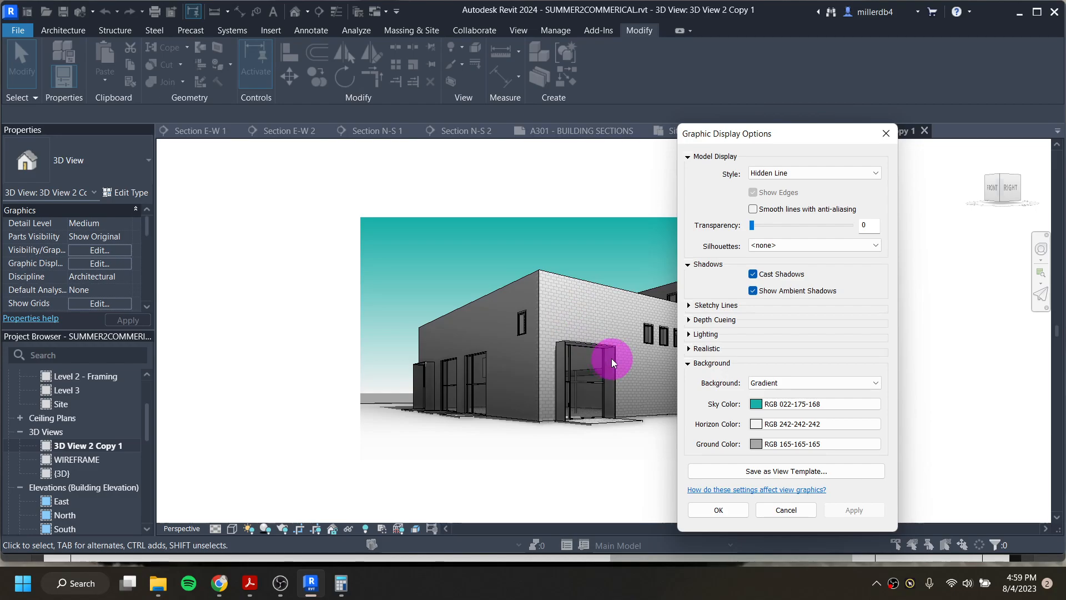
left_click(718, 511)
Rename 3D View 2 Copy 1 as HIDDEN LINE
right_click(79, 447)
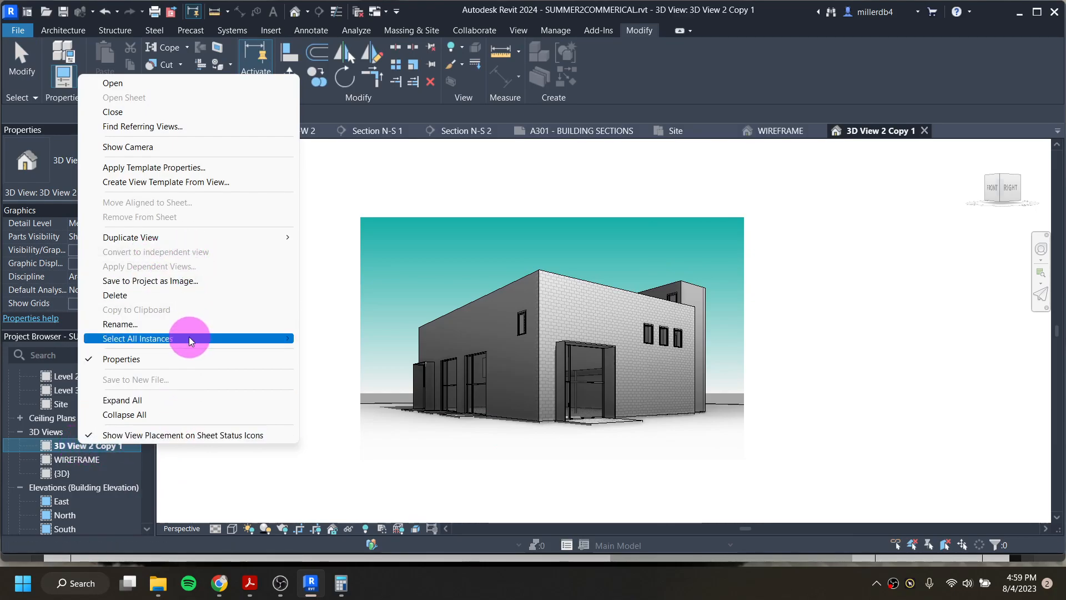
left_click(179, 321)
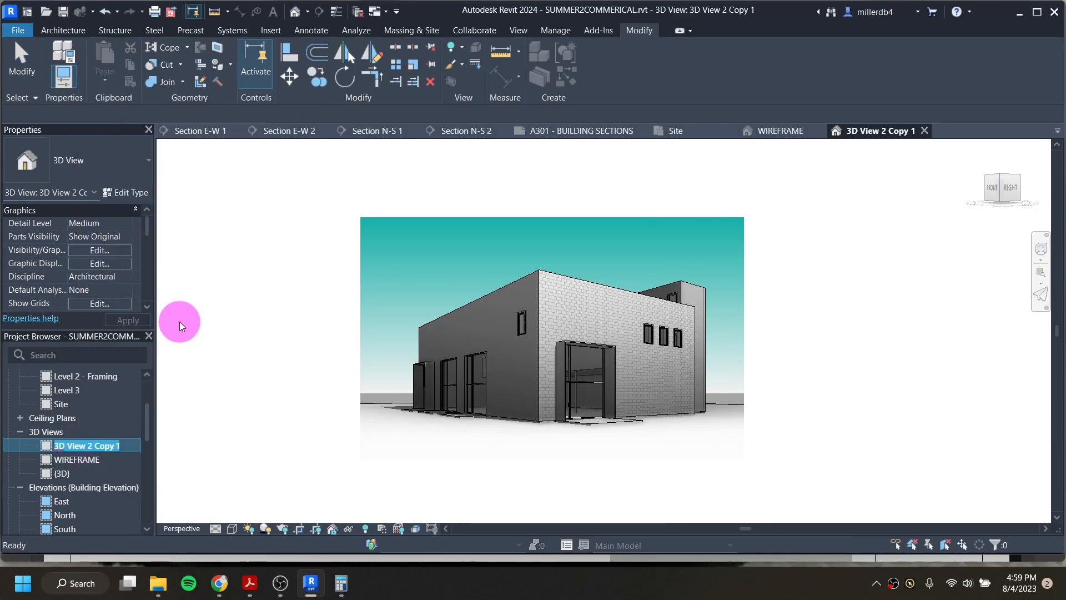
type("HIDDEN LINE")
key("Return")
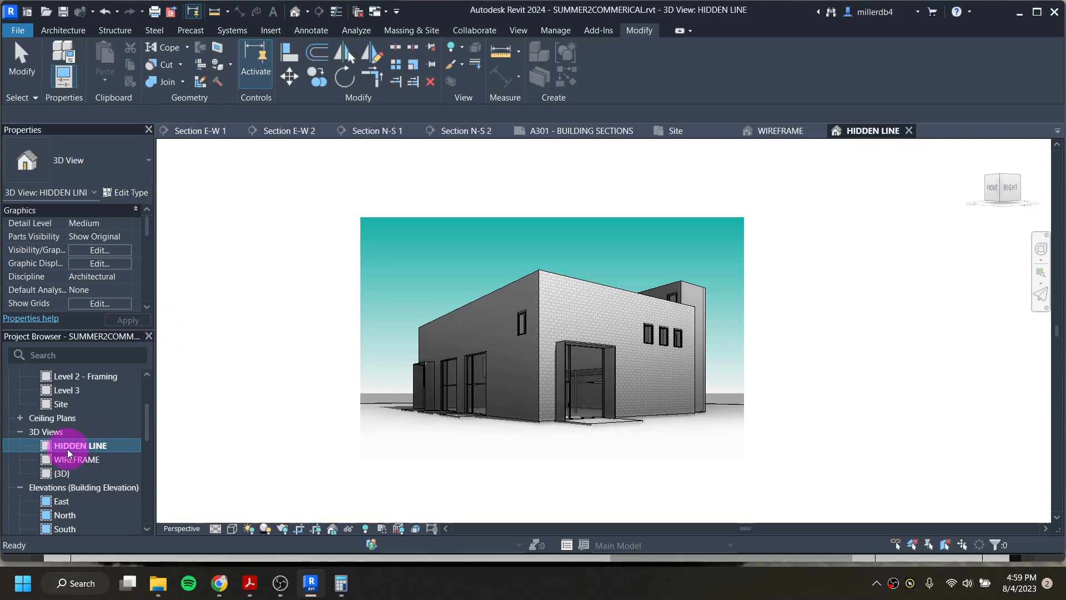
Duplicate the HIDDEN LINE view and switch the copy to the Realistic visual style
right_click(67, 447)
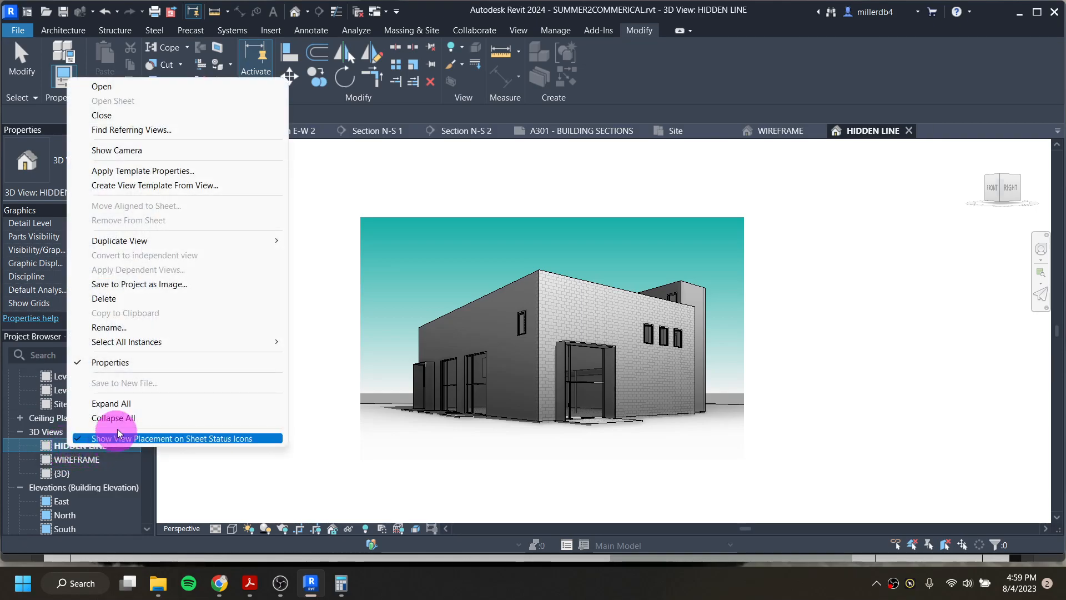
mouse_move(169, 237)
left_click(307, 238)
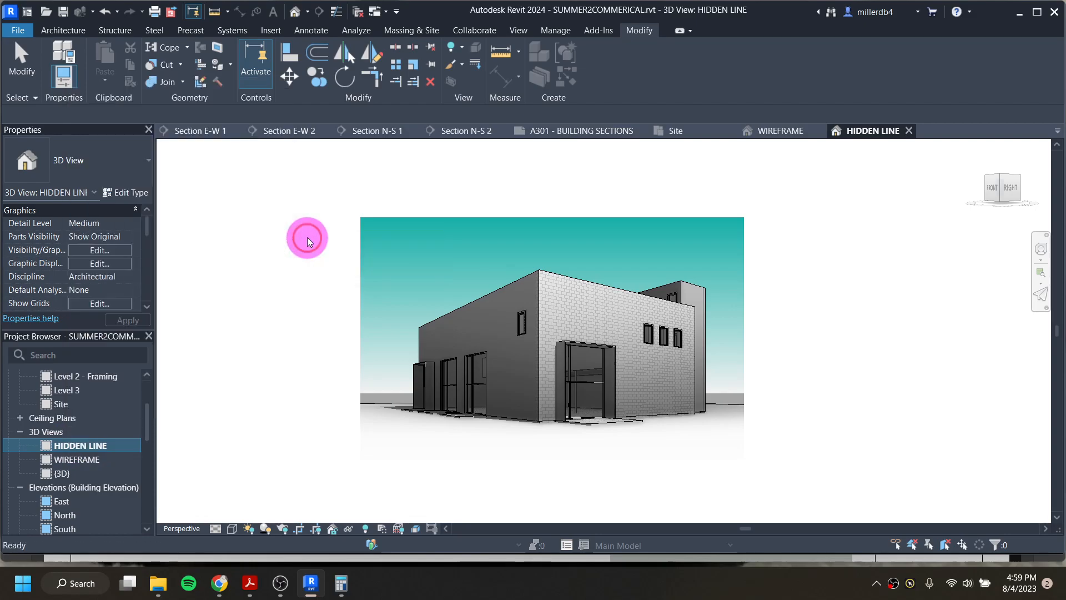
left_click(235, 528)
left_click(248, 515)
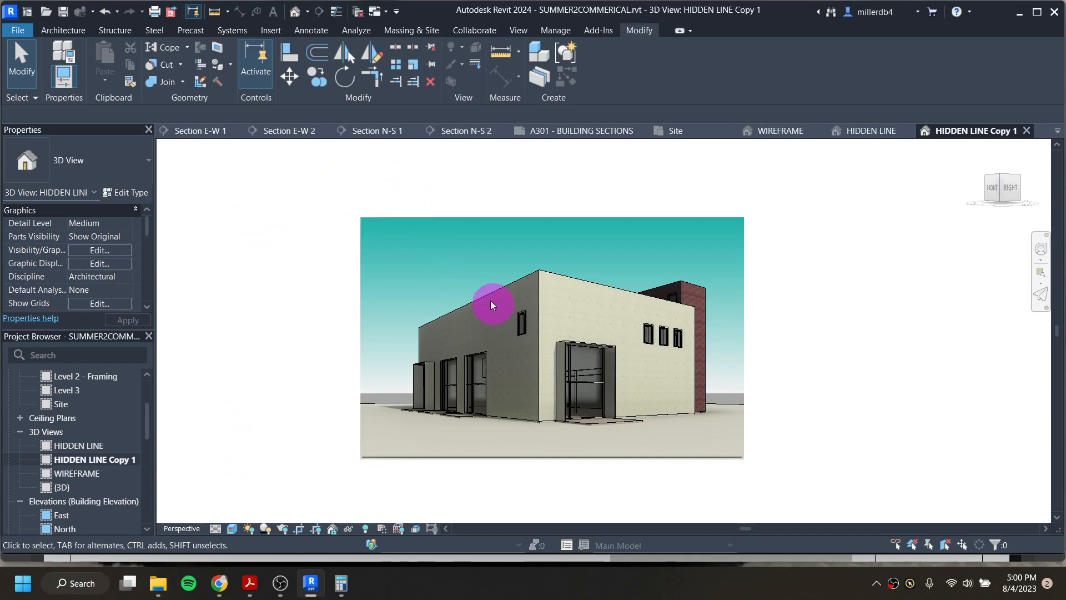
Render HIDDEN LINE Copy 1 at High quality, keeping the Exterior: Sun only lighting and Sky: Few Clouds background
left_click(521, 31)
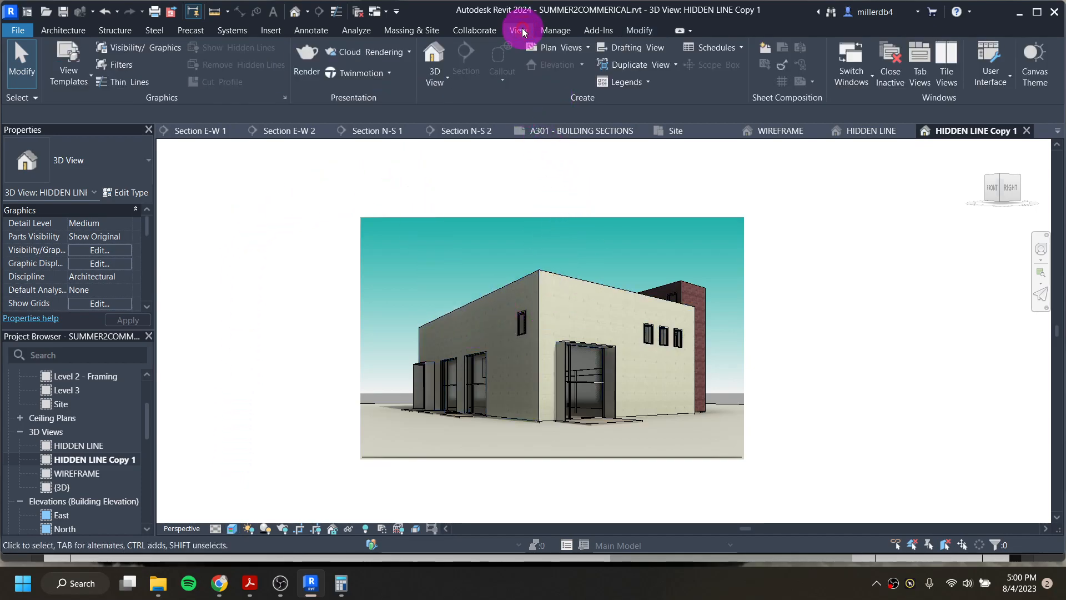
left_click(309, 58)
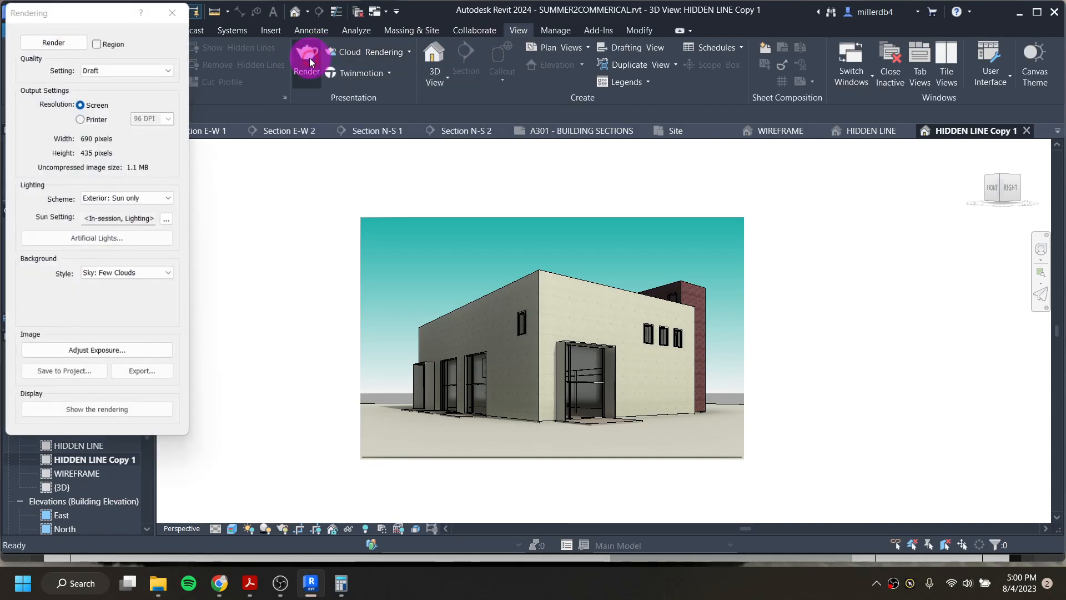
left_click(160, 70)
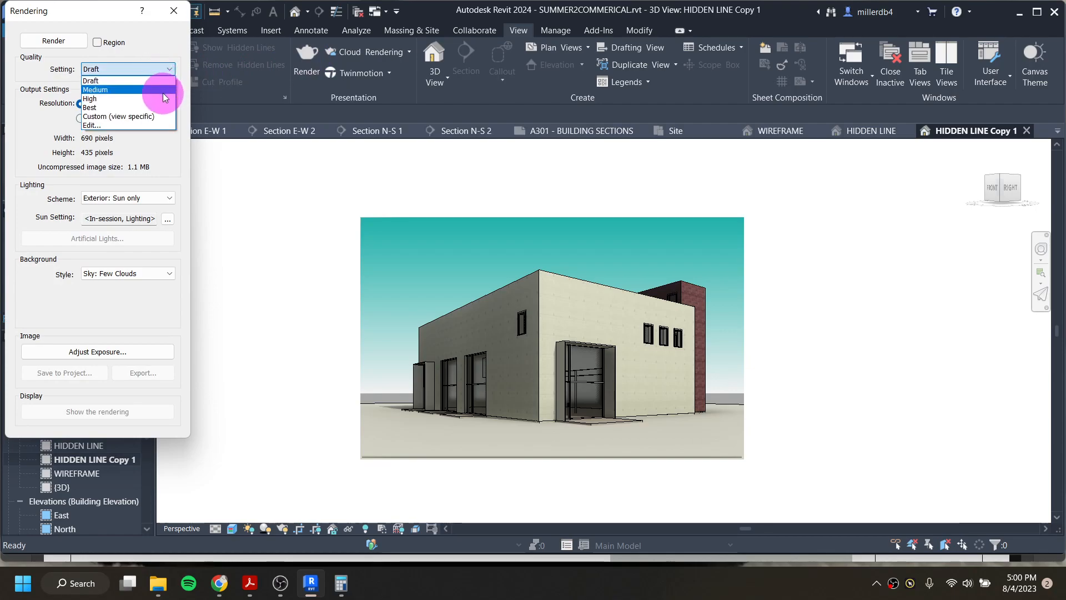
left_click(165, 98)
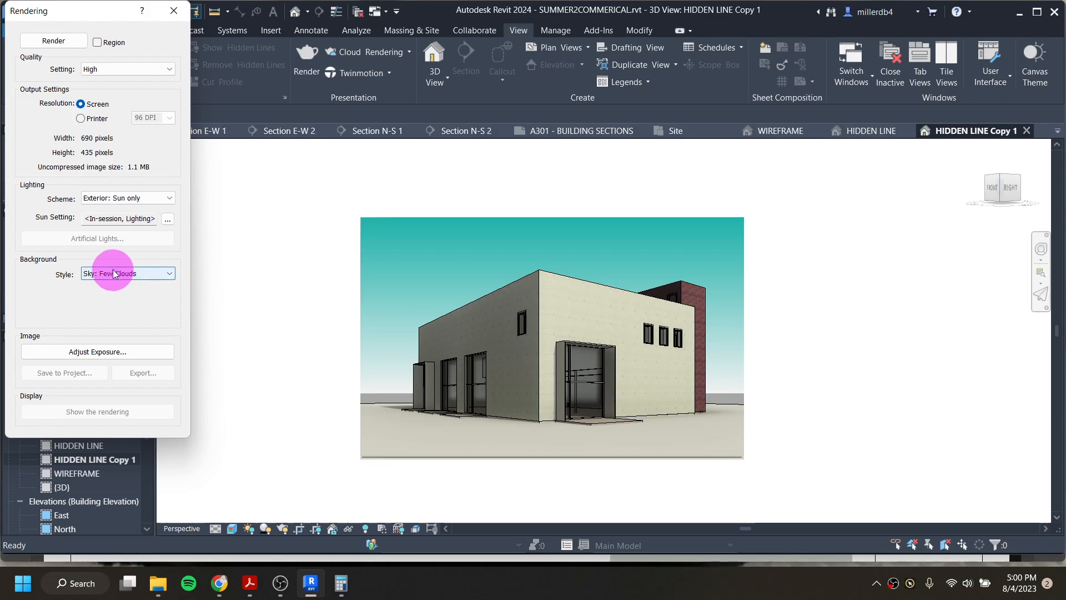
left_click(59, 45)
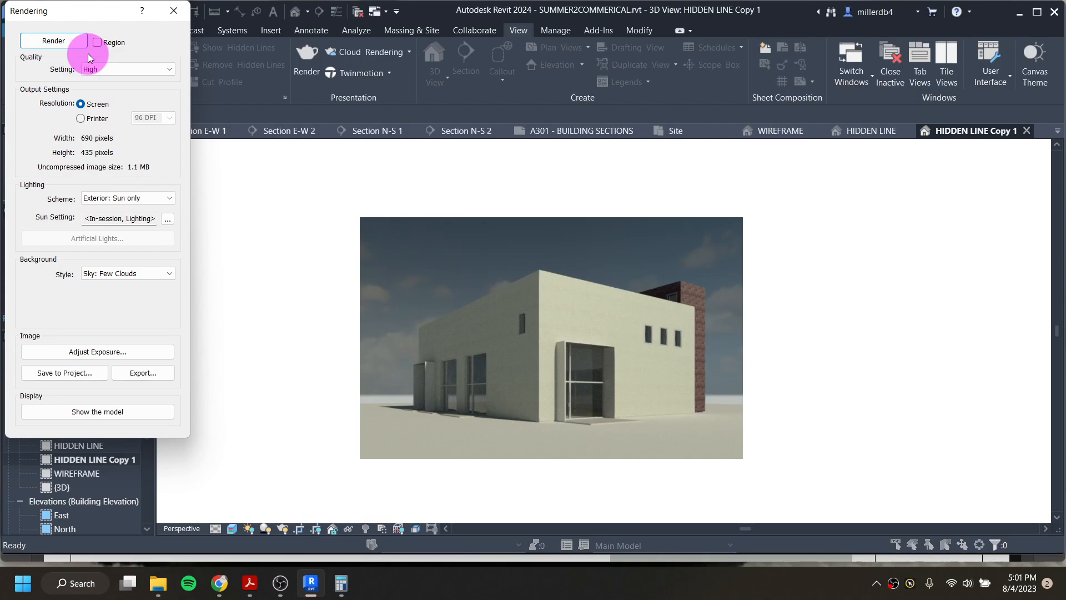
left_click(103, 203)
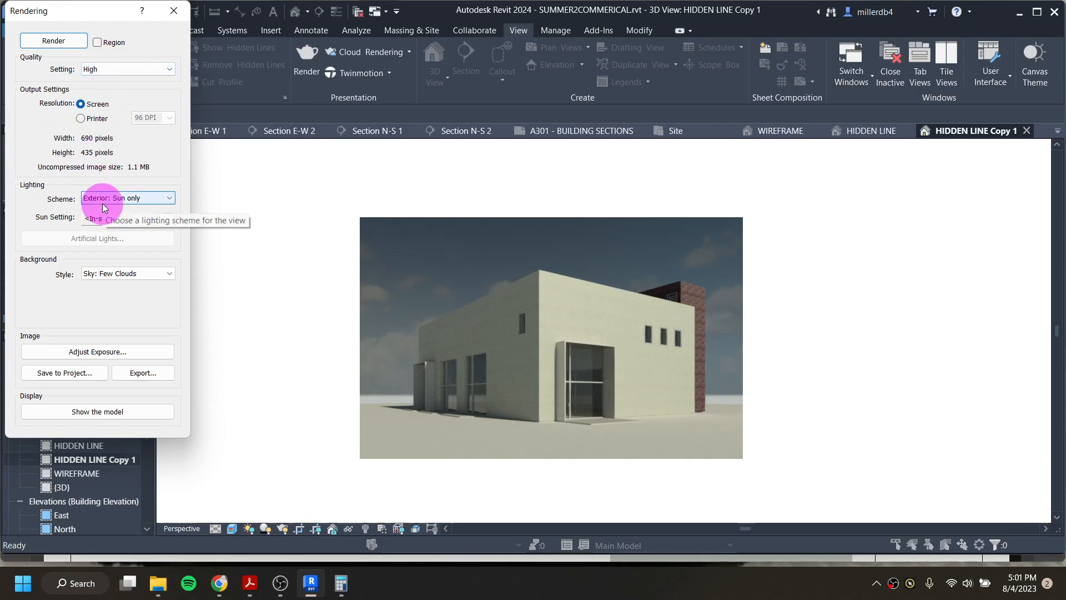
Save the rendering to the project as RENDER, close the rendering settings and delete the HIDDEN LINE Copy 1 view
left_click(72, 375)
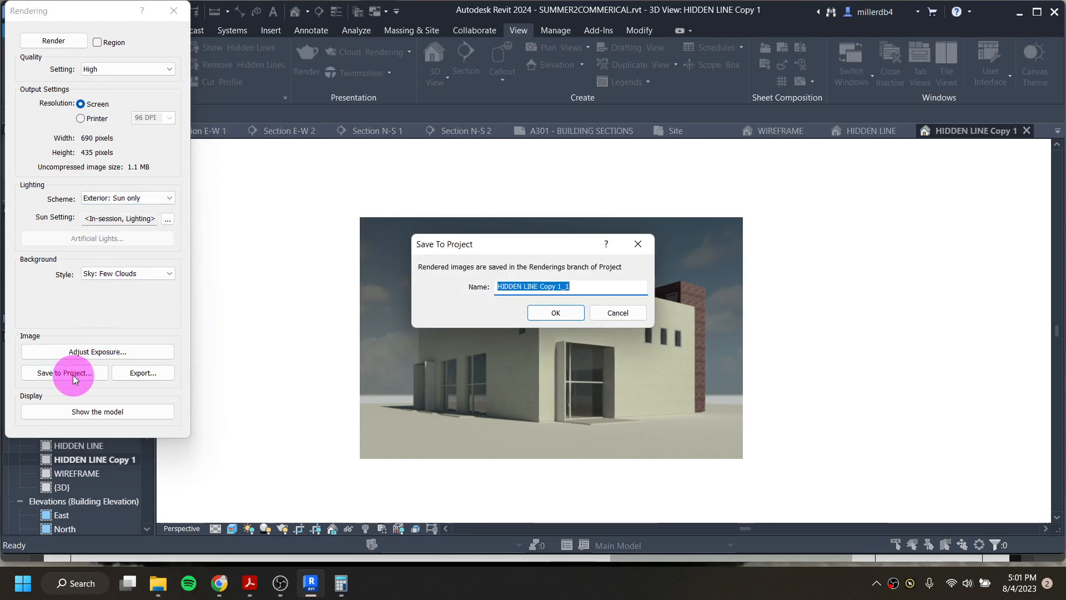
type("RENDER")
key("Return")
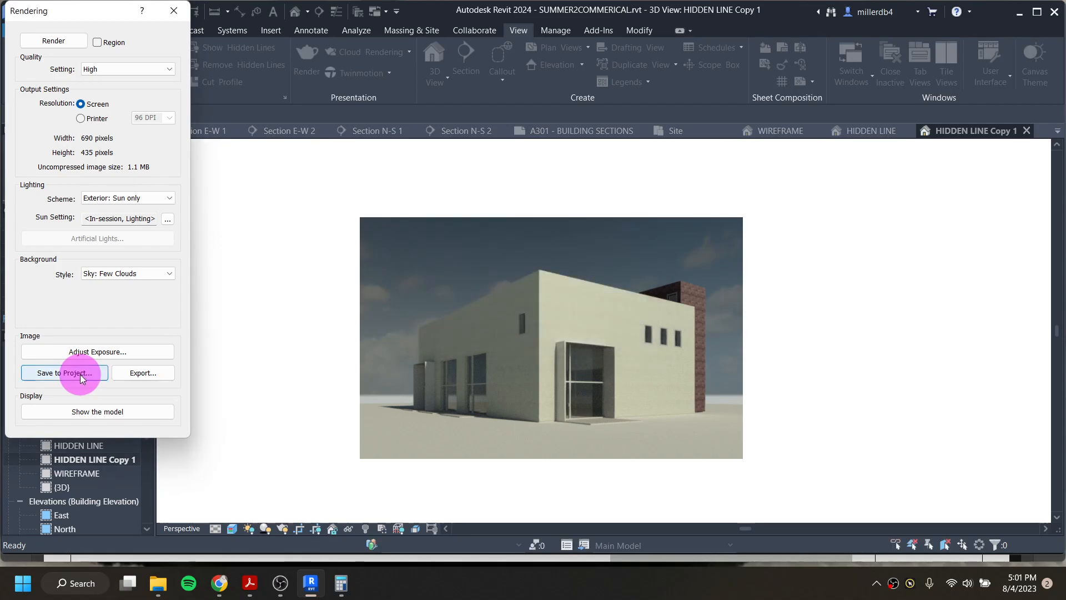
left_click(171, 16)
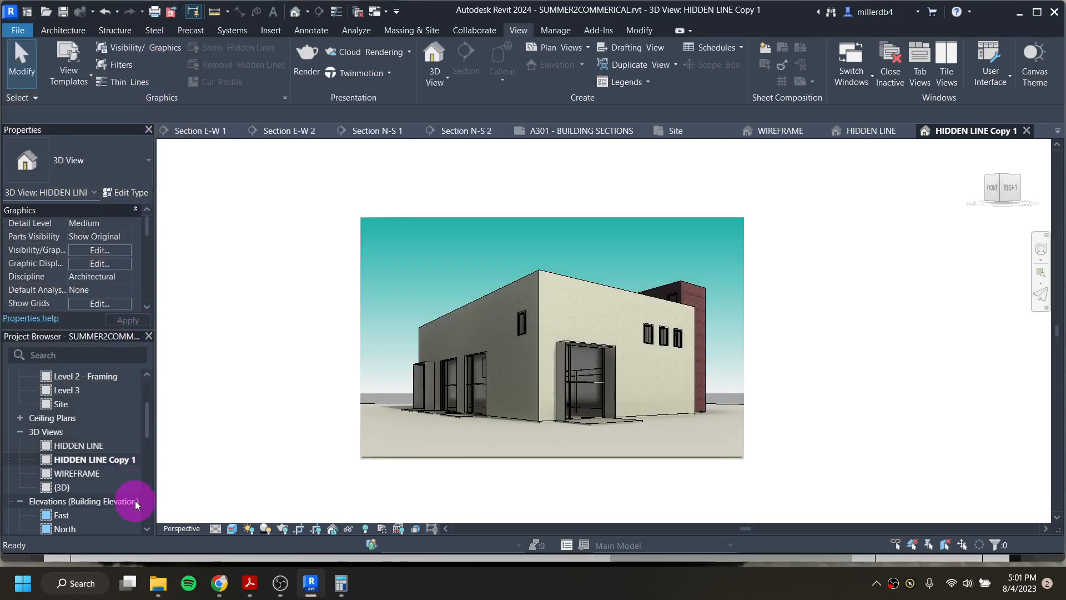
right_click(89, 460)
left_click(127, 311)
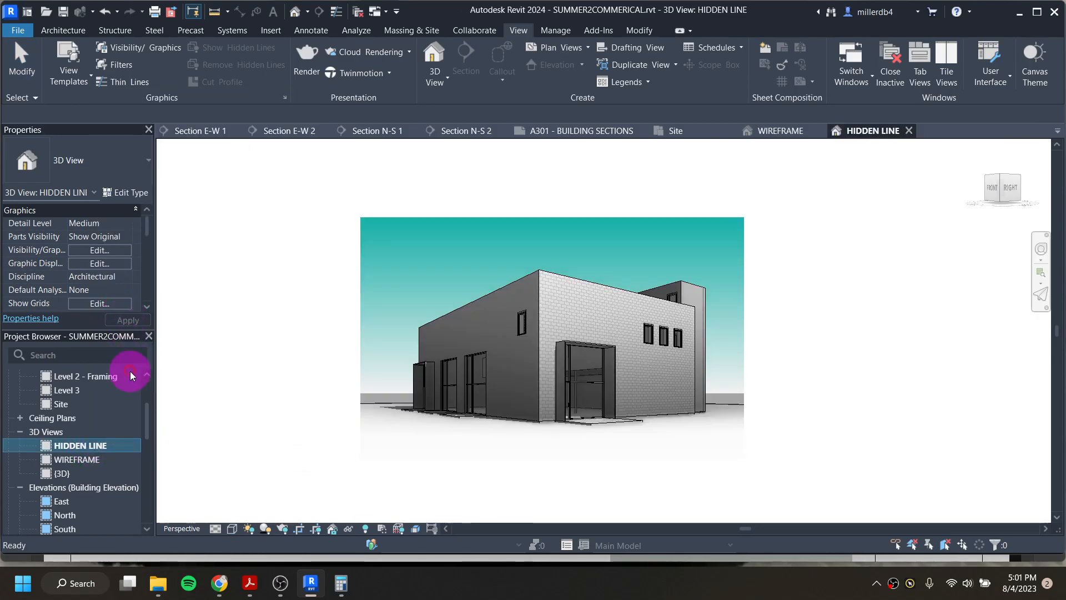
Open the WIREFRAME view and the saved RENDER image to check them
double_click(92, 460)
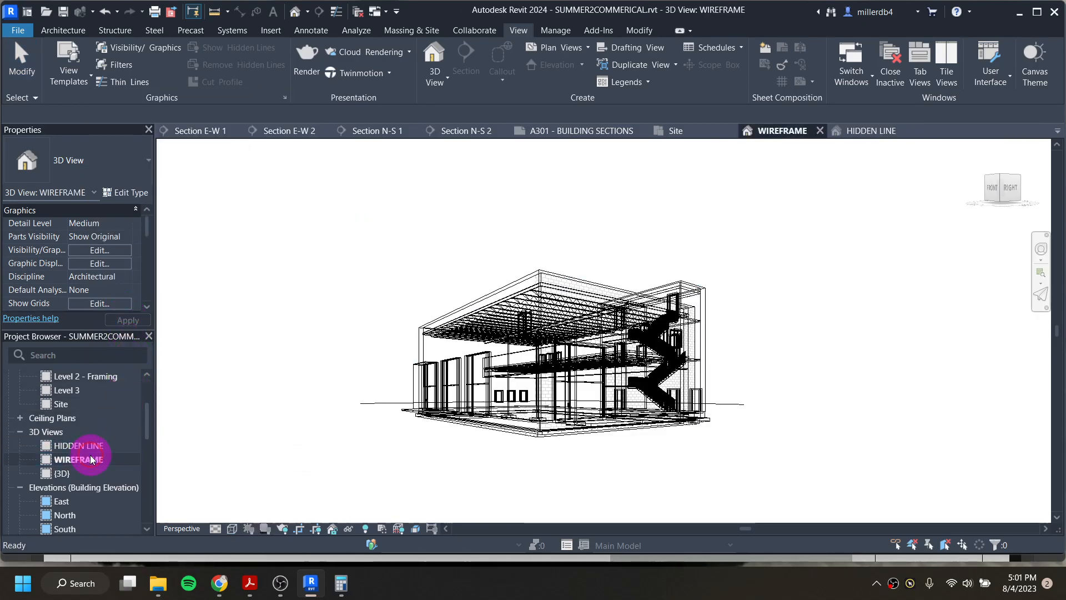
scroll(78, 472, "down", 2)
scroll(75, 475, "down", 5)
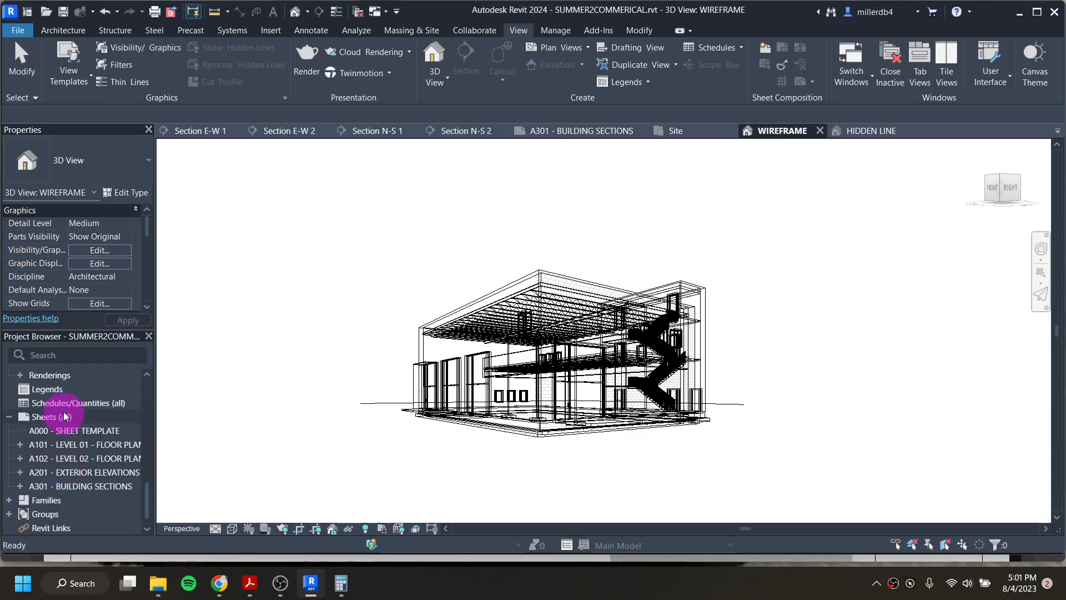
left_click(21, 376)
double_click(57, 391)
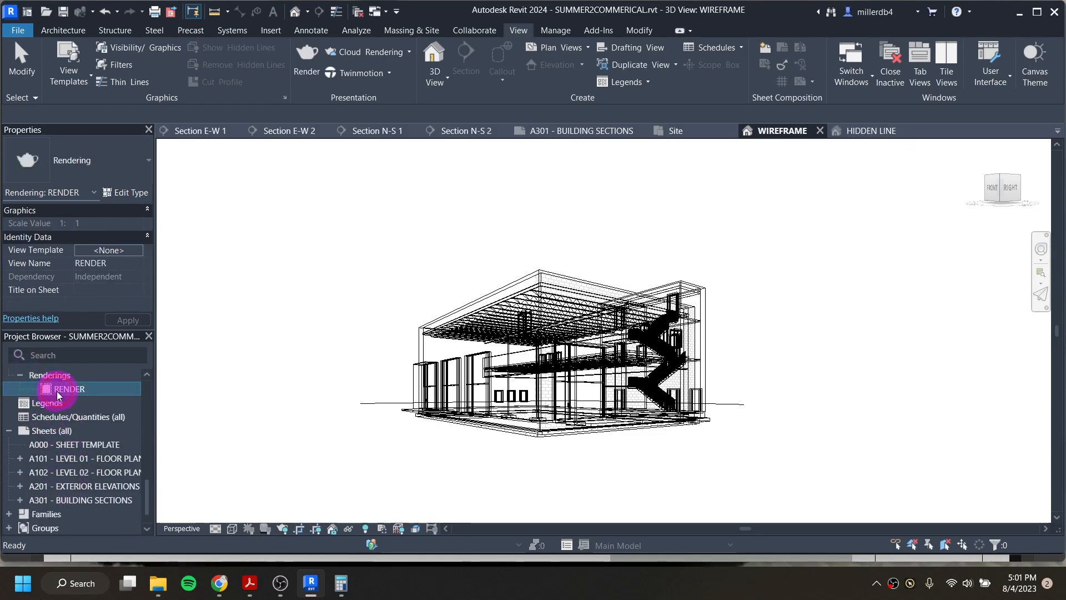
Create a new sheet with the D 22 x 34 Horizontal title block
right_click(65, 431)
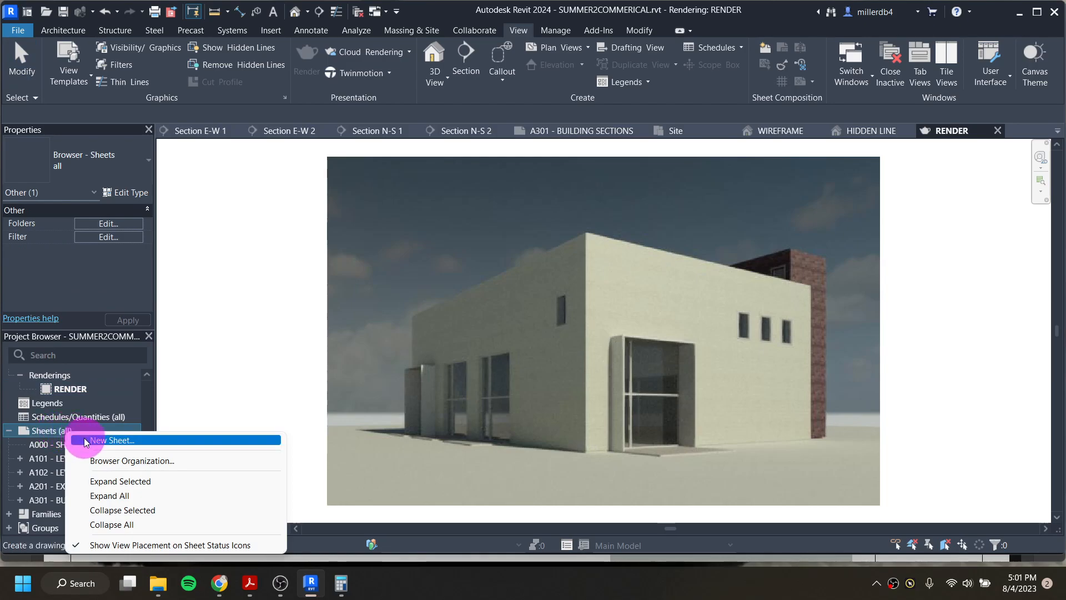
left_click(85, 440)
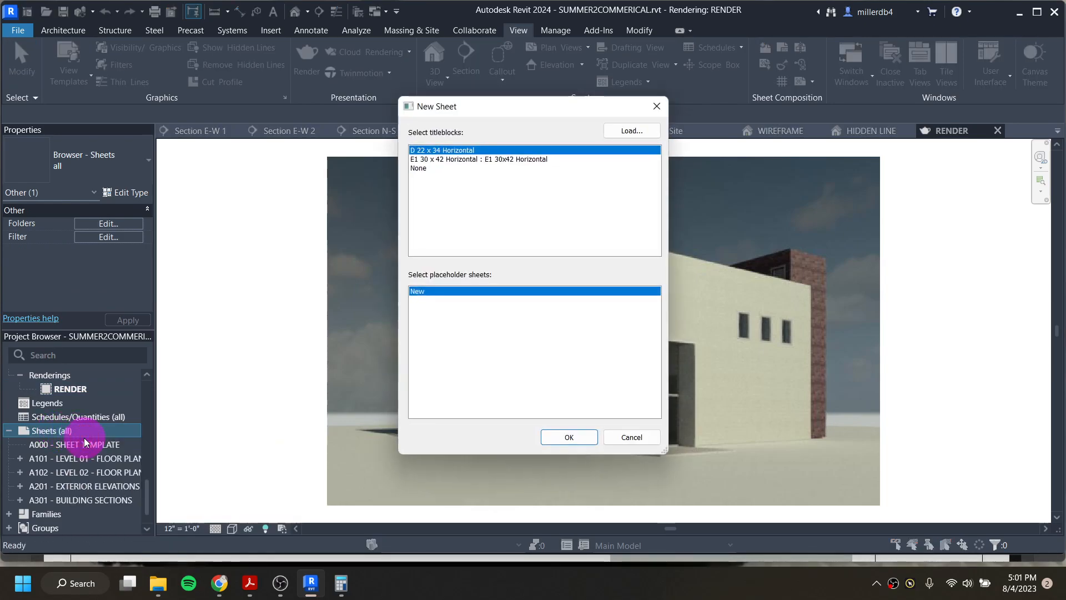
left_click(582, 441)
Set the new sheet's number to G000 and its title to COVER SHEET in the title block
scroll(857, 486, "up", 3)
left_click(837, 489)
left_click(830, 492)
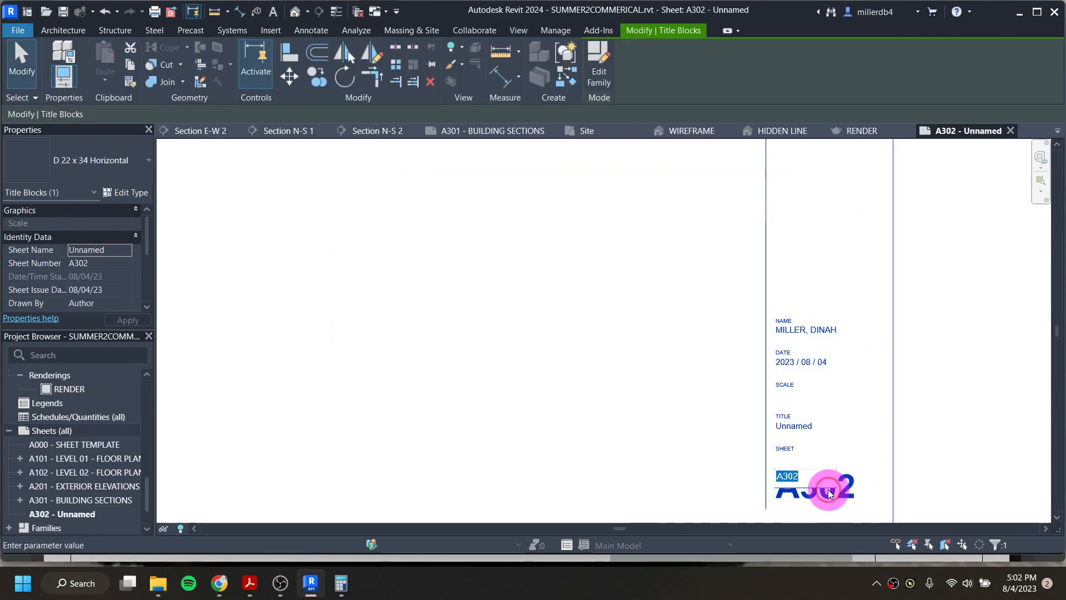
type("G000")
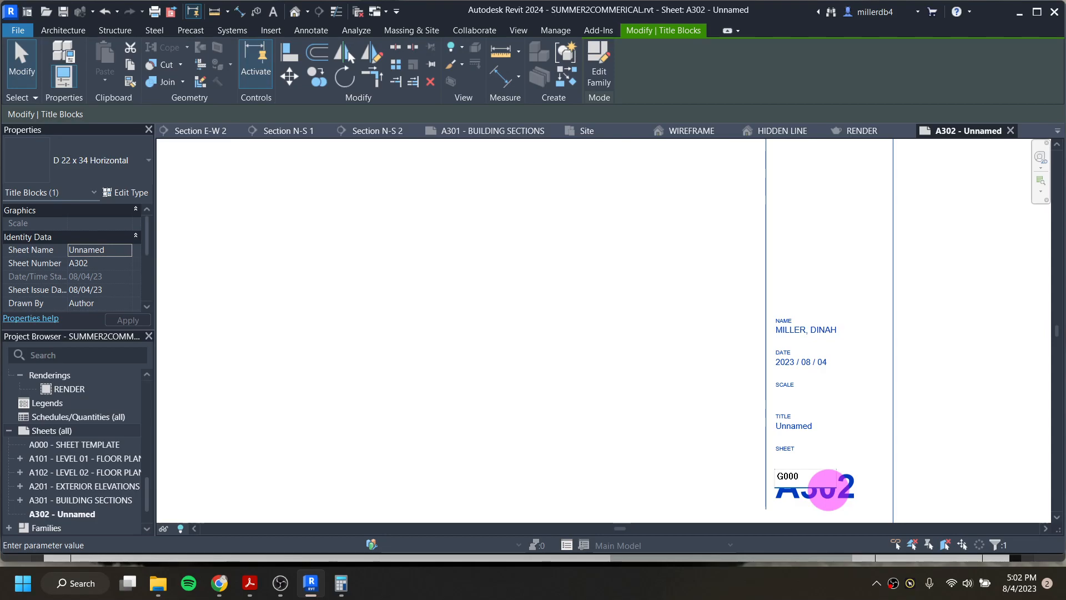
key("Return")
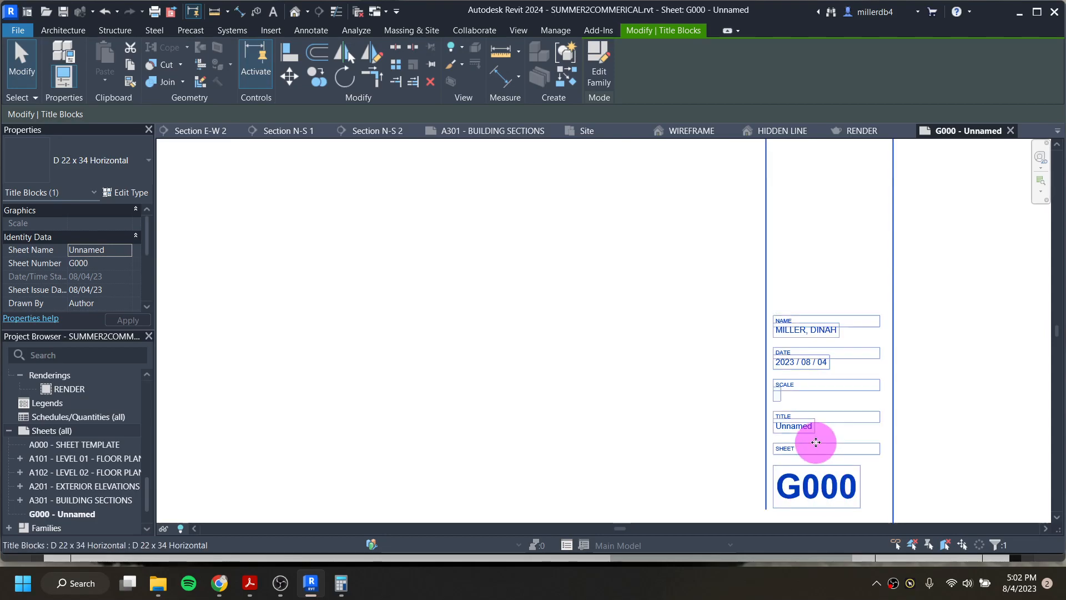
left_click(806, 428)
type("COVER SHEET")
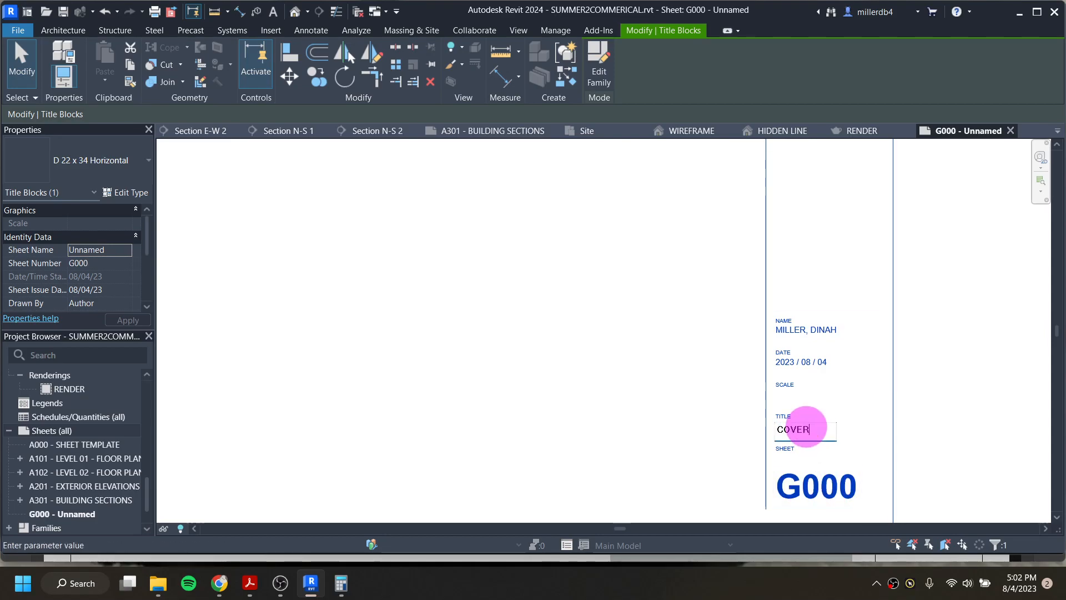
left_click(704, 421)
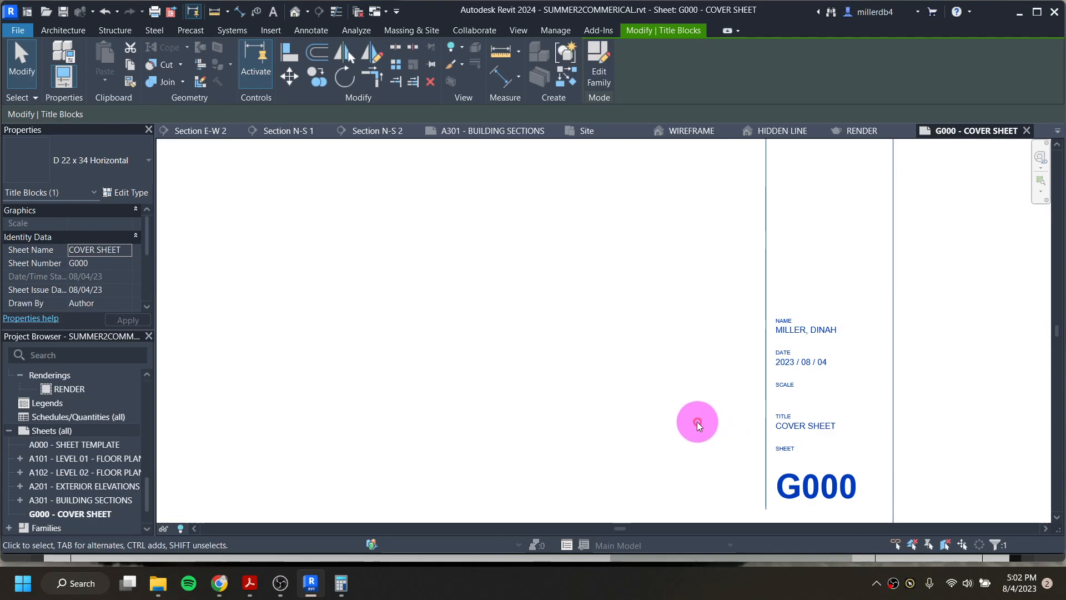
Place the RENDER image on the G000 sheet near the lower part of the title block
scroll(694, 421, "down", 3)
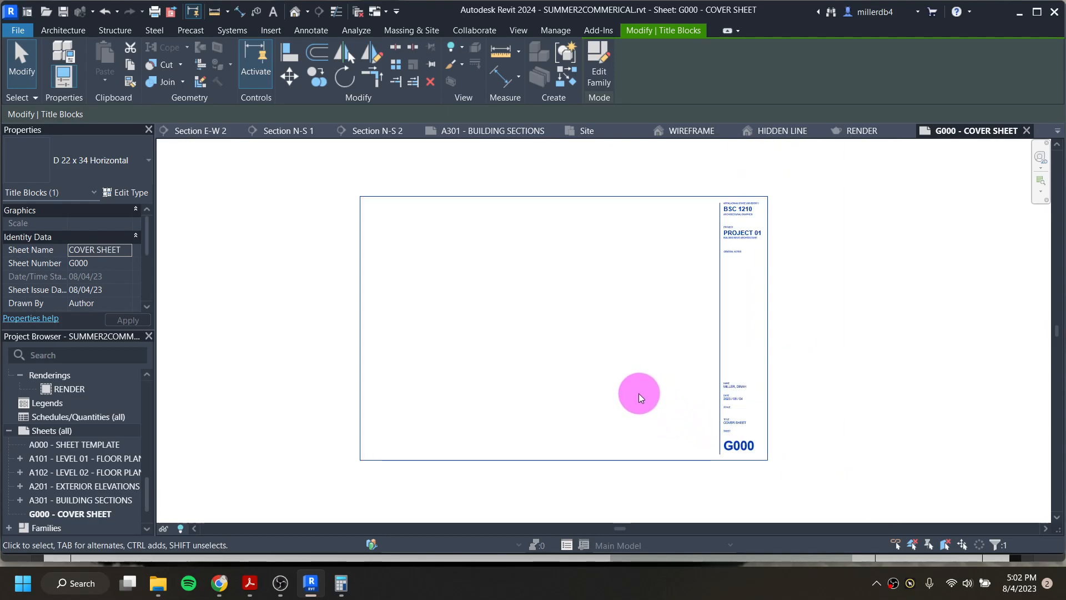
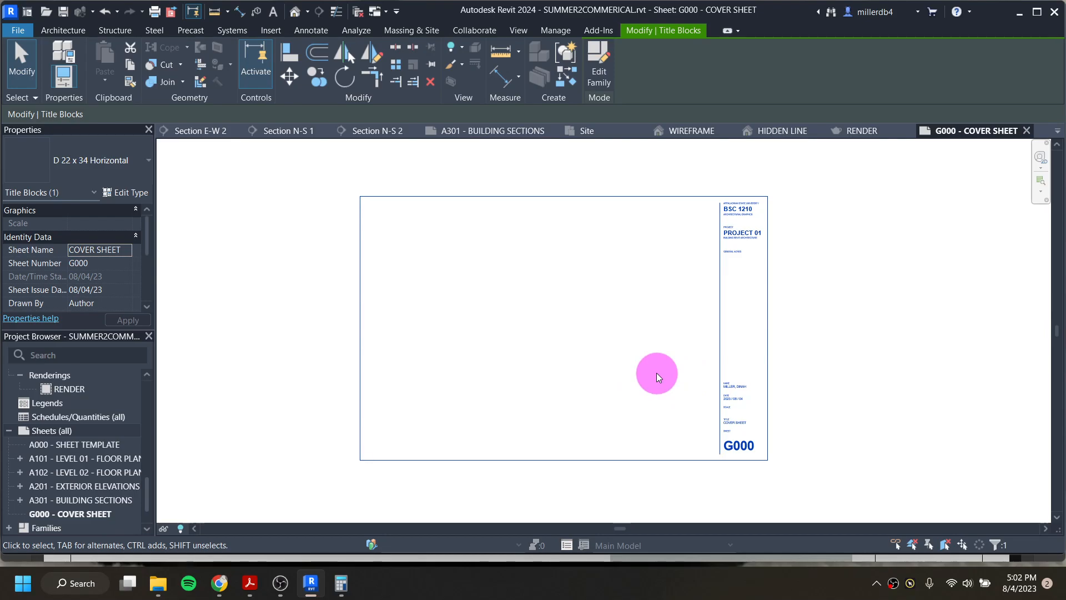
left_click(92, 392)
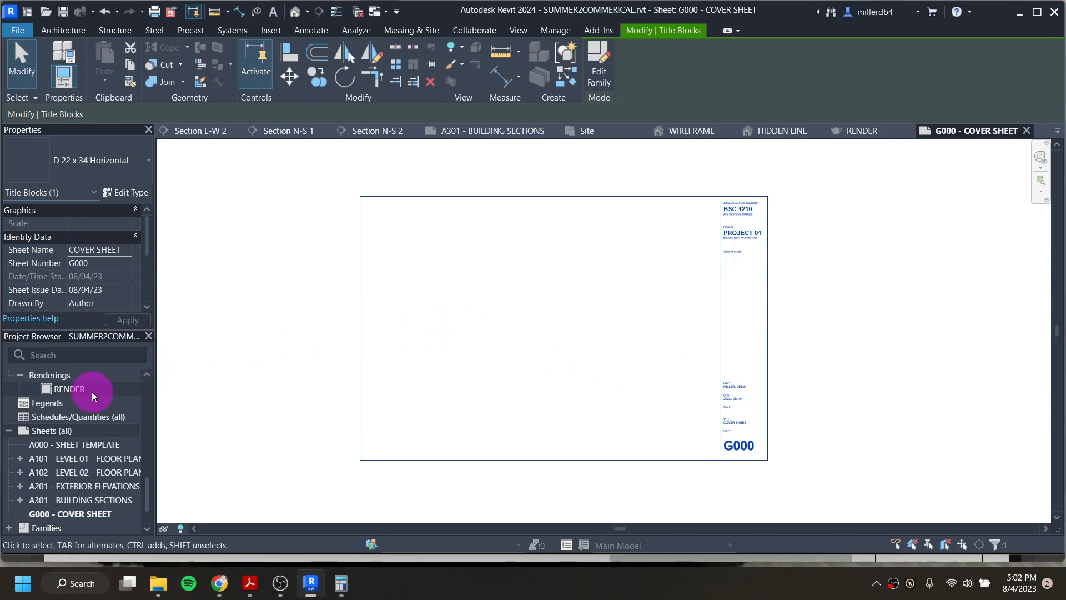
left_click_drag(78, 395, 612, 356)
left_click(658, 375)
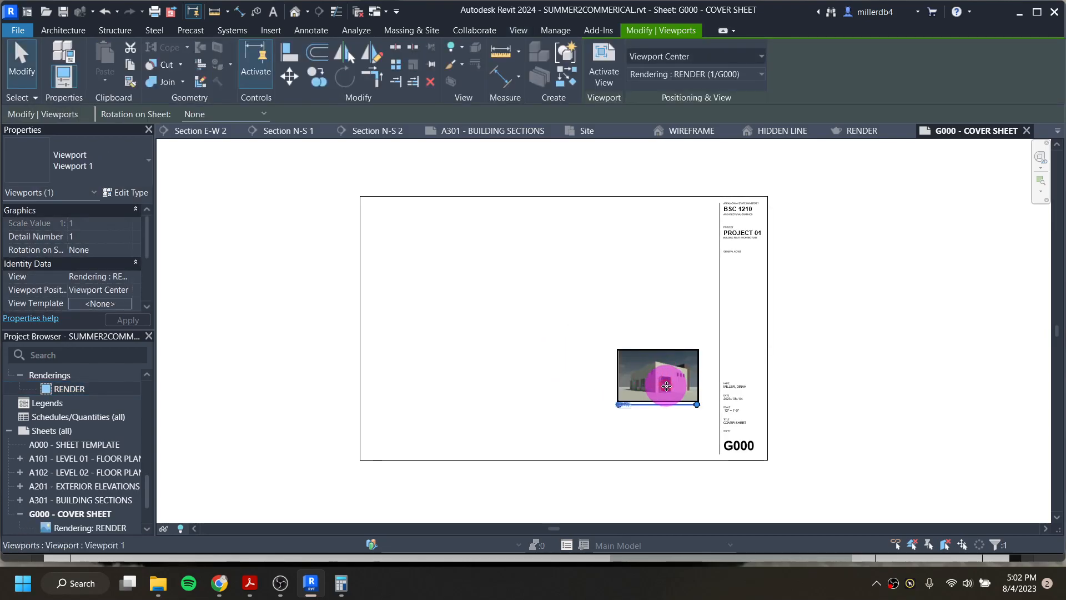
scroll(668, 389, "up", 2)
scroll(662, 428, "down", 1)
left_click(525, 416)
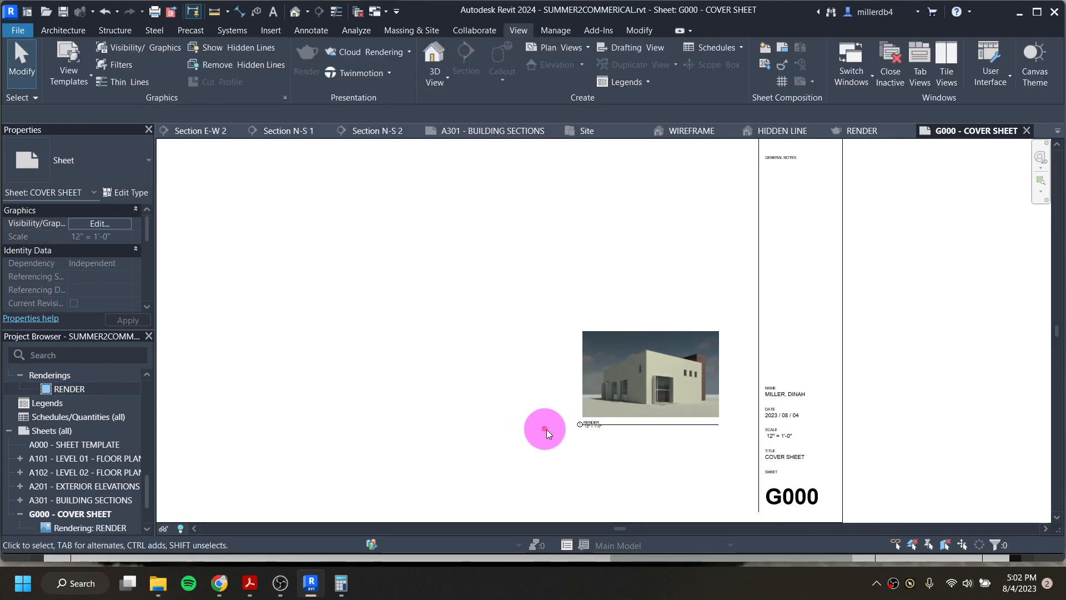
Move the rendering's view title slightly lower and try to hide it in the view
left_click(629, 422)
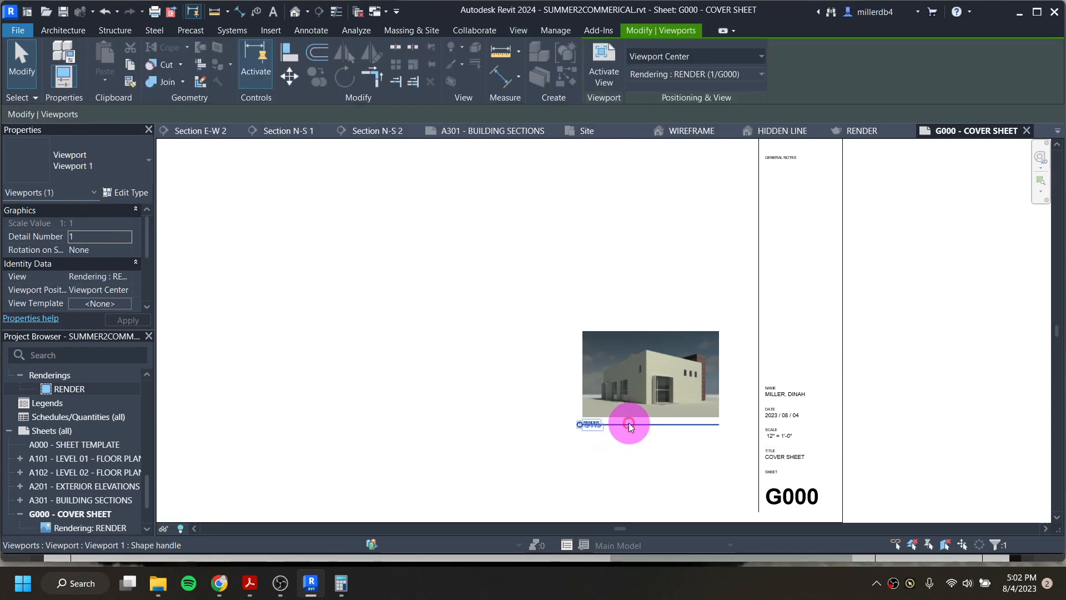
mouse_move(619, 418)
left_mouse_down()
mouse_move(656, 289)
mouse_move(601, 396)
mouse_move(617, 432)
left_mouse_up()
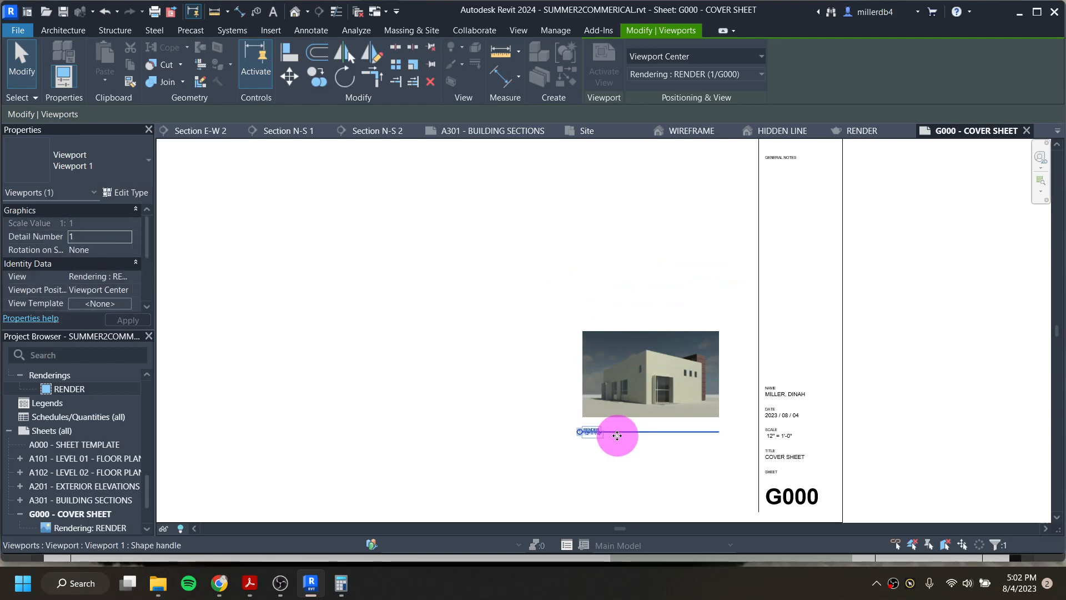
right_click(617, 434)
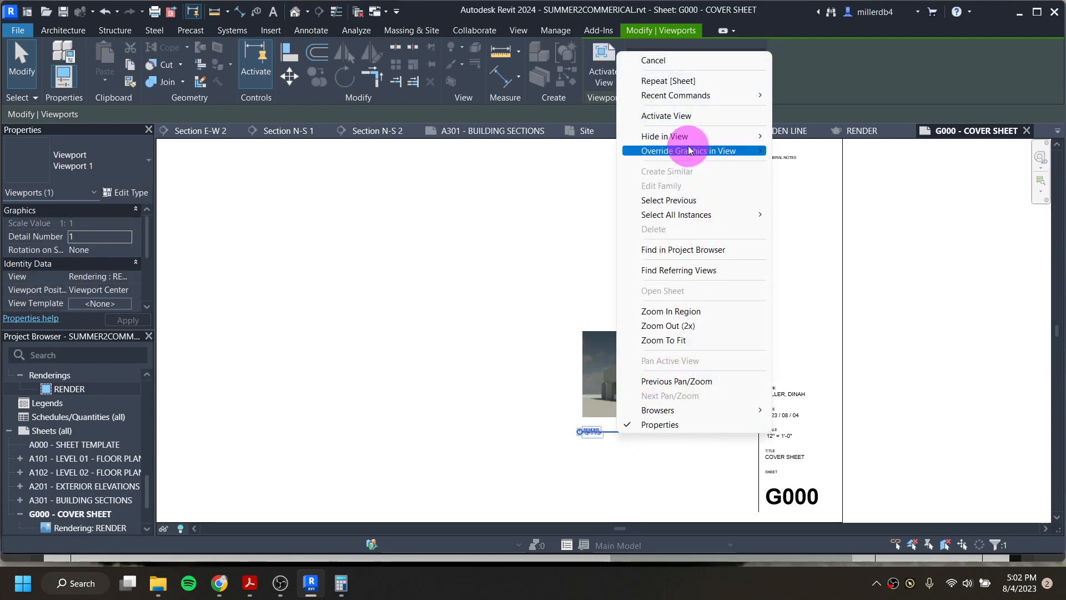
mouse_move(689, 136)
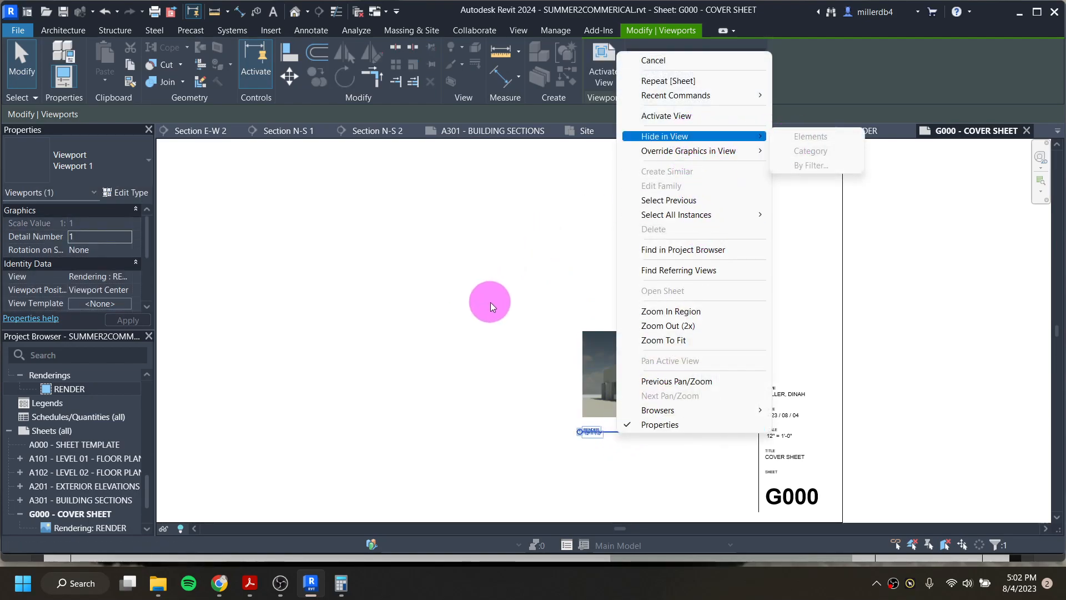
left_click(488, 299)
Duplicate the rendering's viewport type under the name NO NAME
left_click(620, 429)
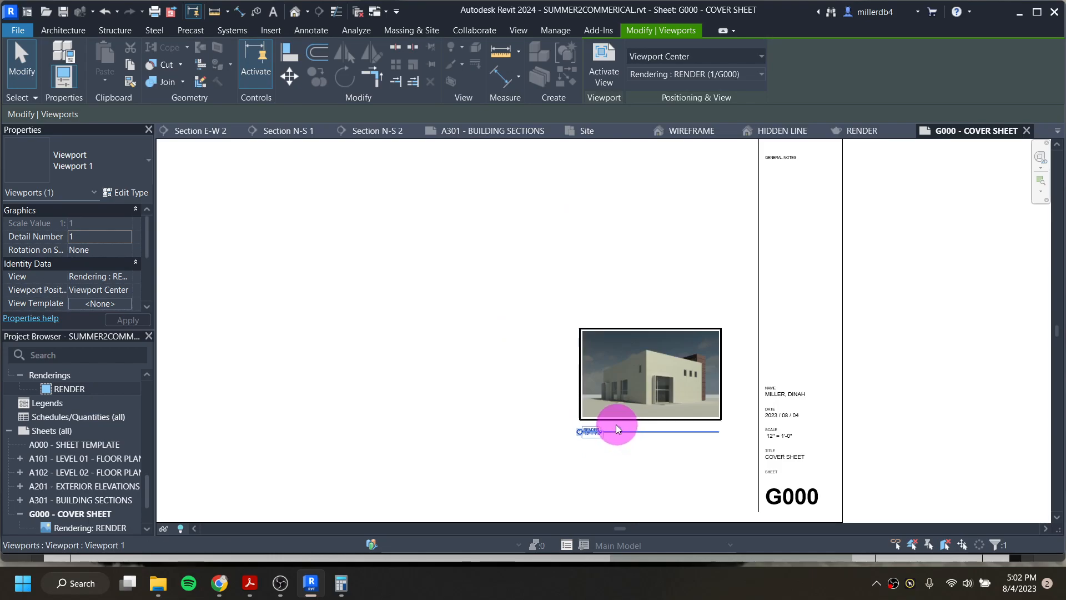
left_click(133, 192)
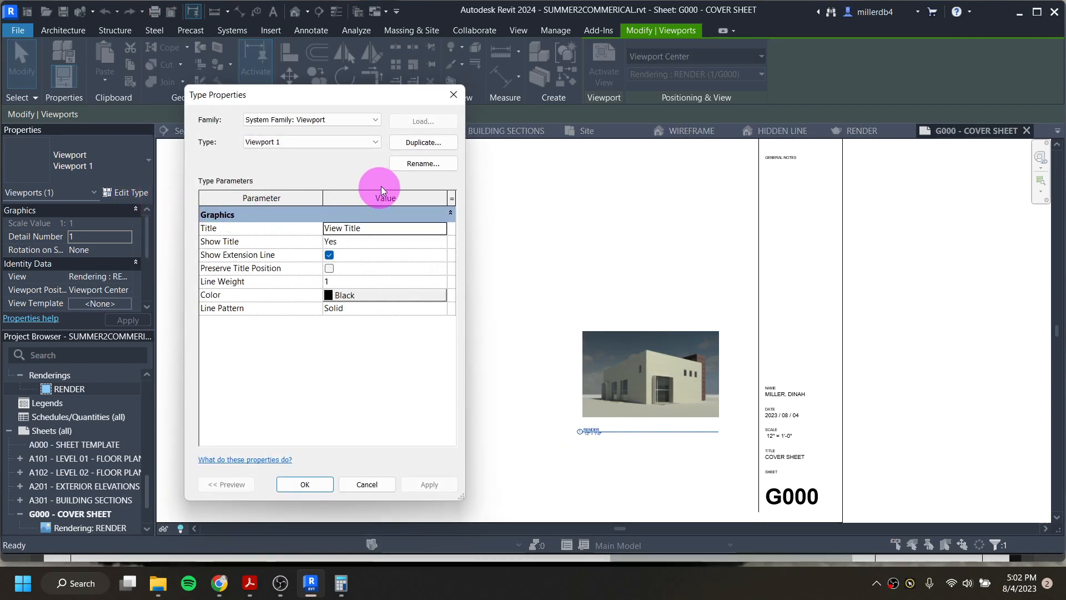
left_click(424, 141)
type("NO NAME")
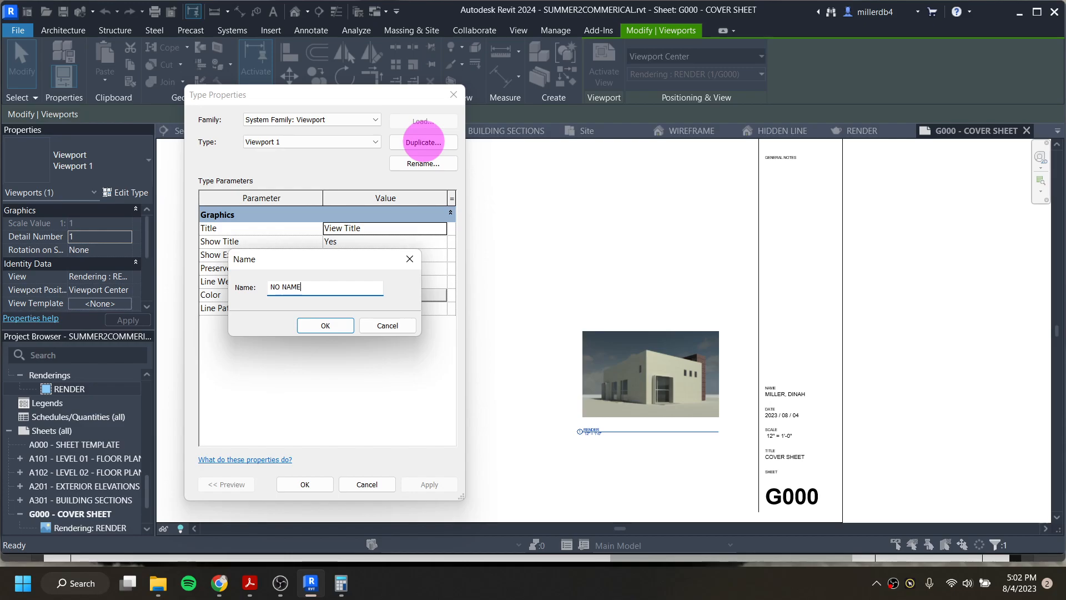
key("Return")
Set the NO NAME type's title to <none>, extension line off and Show Title to No, and move the rendering toward the sheet's middle
left_click(363, 228)
left_click(441, 228)
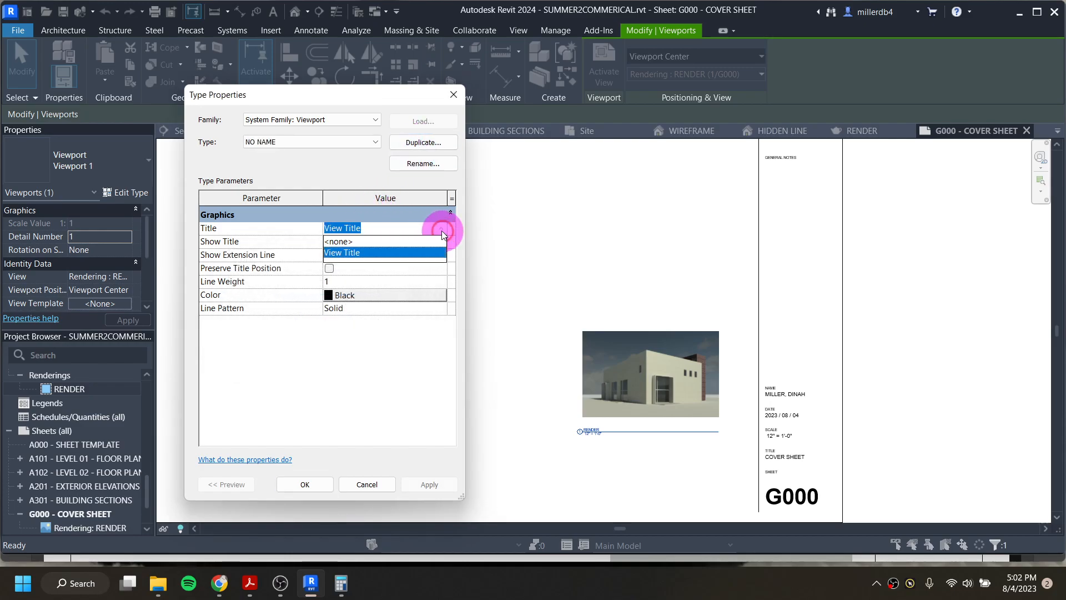
left_click(349, 242)
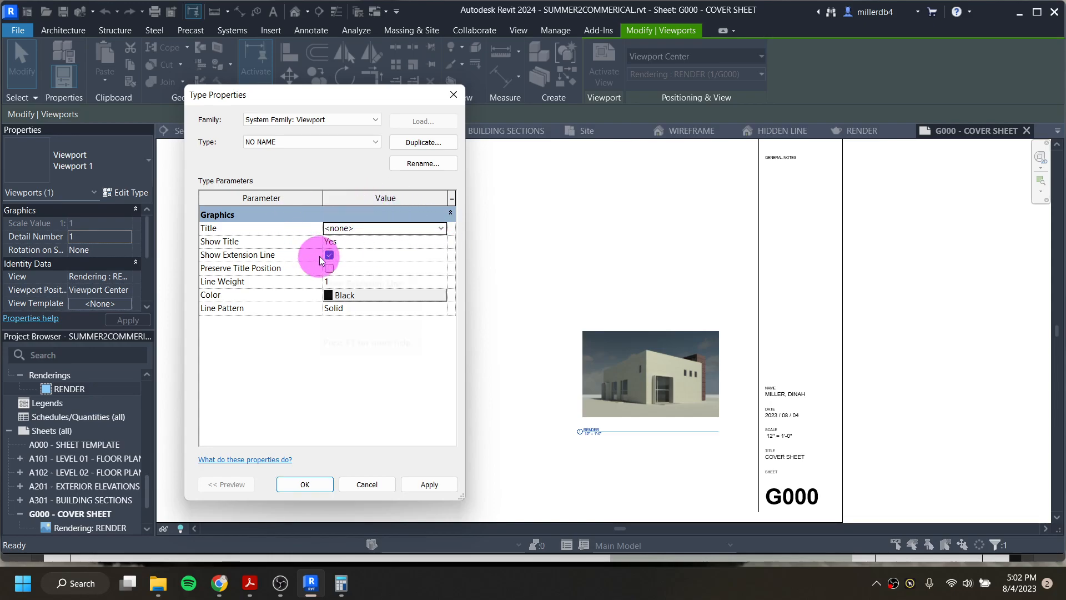
left_click(329, 255)
left_click(342, 242)
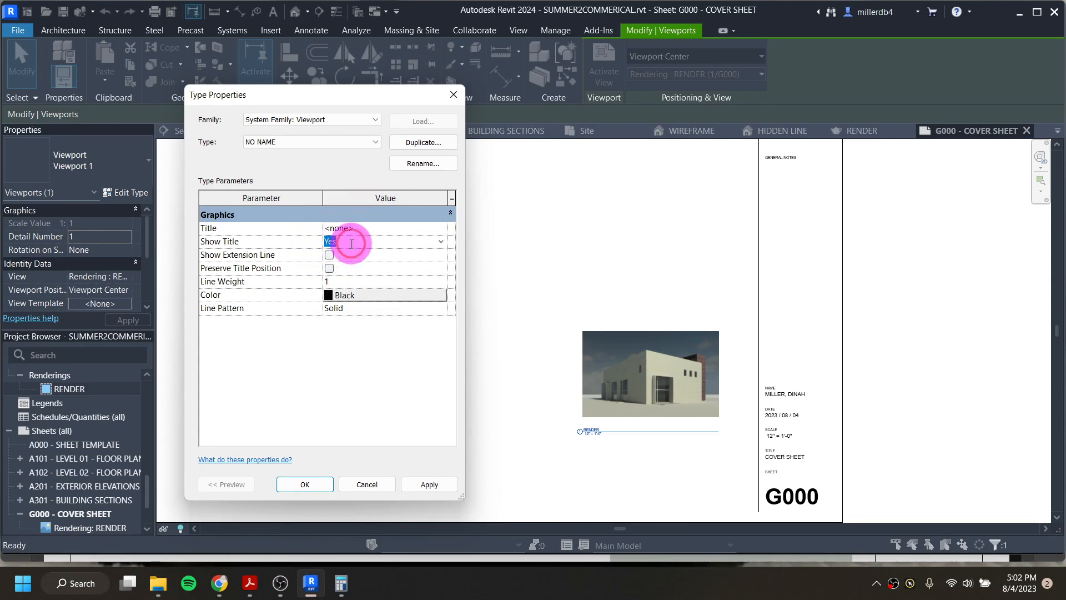
left_click(444, 242)
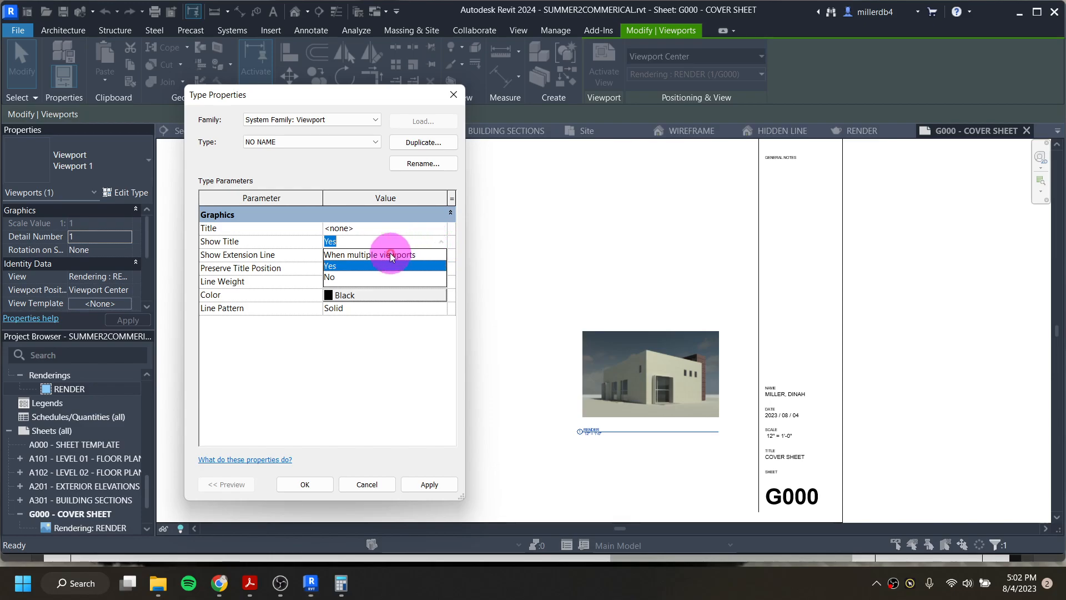
left_click(353, 272)
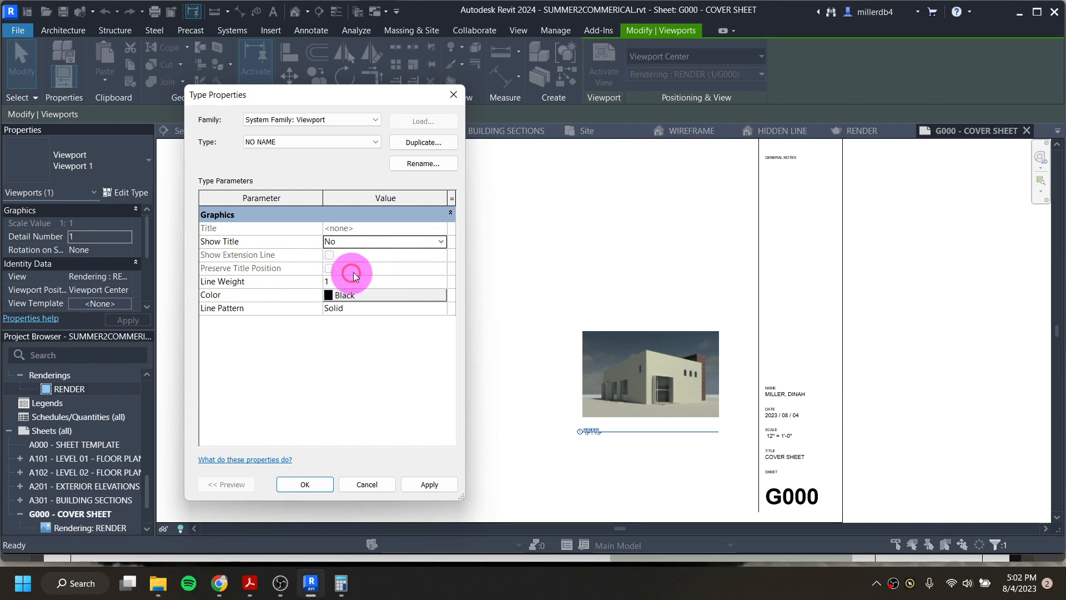
left_click(426, 484)
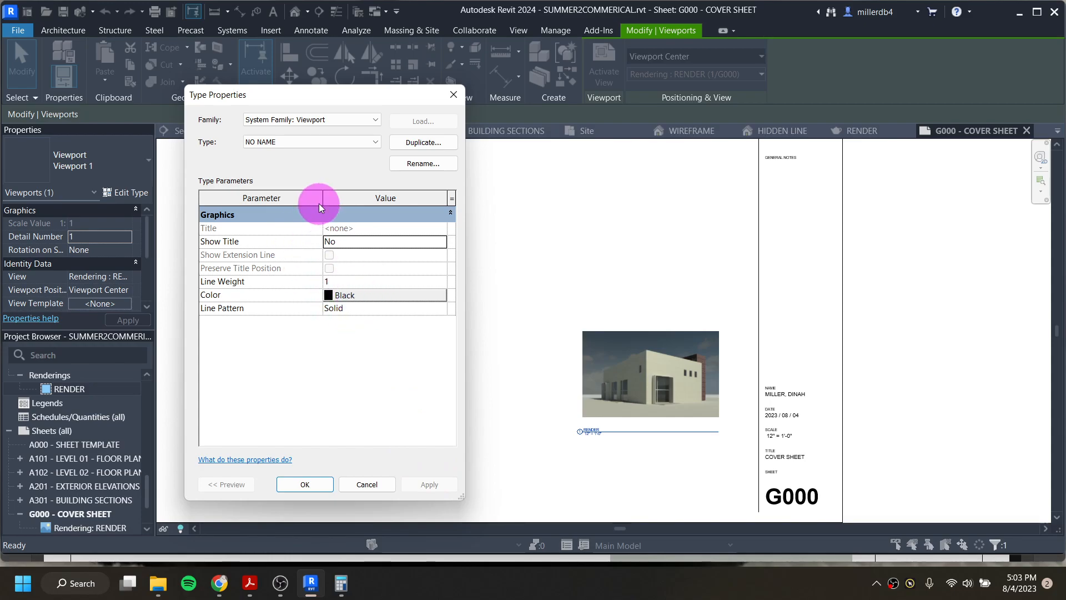
left_click(315, 490)
left_click(612, 459)
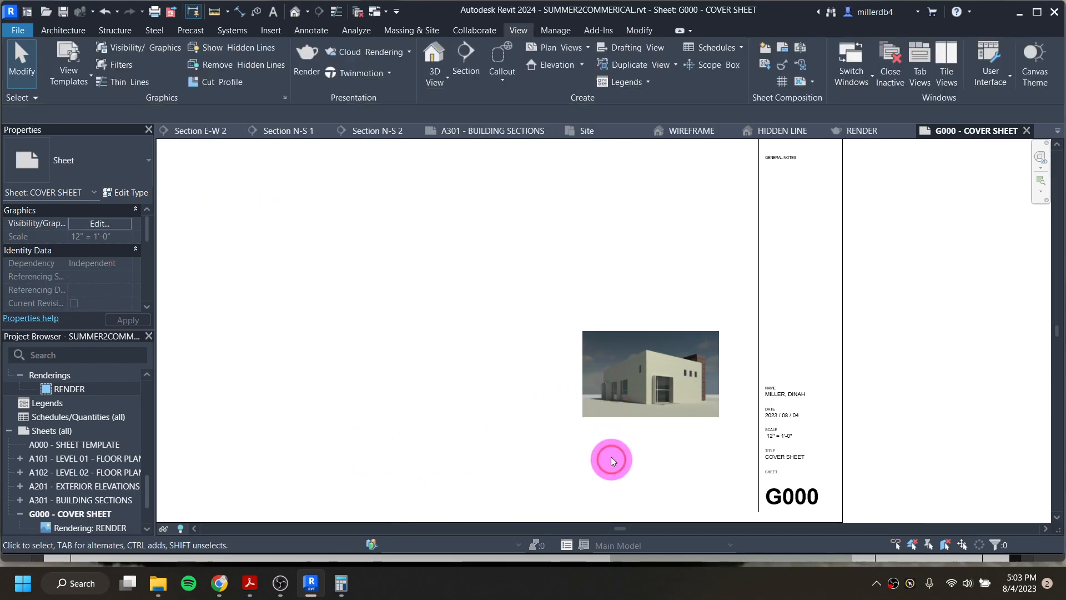
left_click_drag(615, 389, 427, 343)
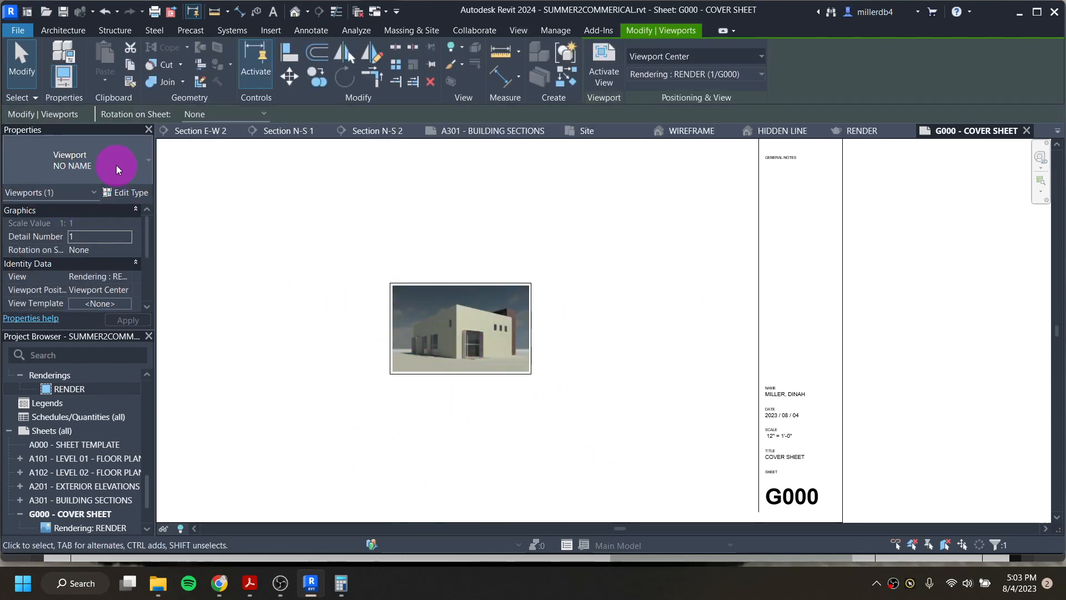
Review the NO NAME type properties and check the view title on sheet A101 before returning to G000
left_click(127, 192)
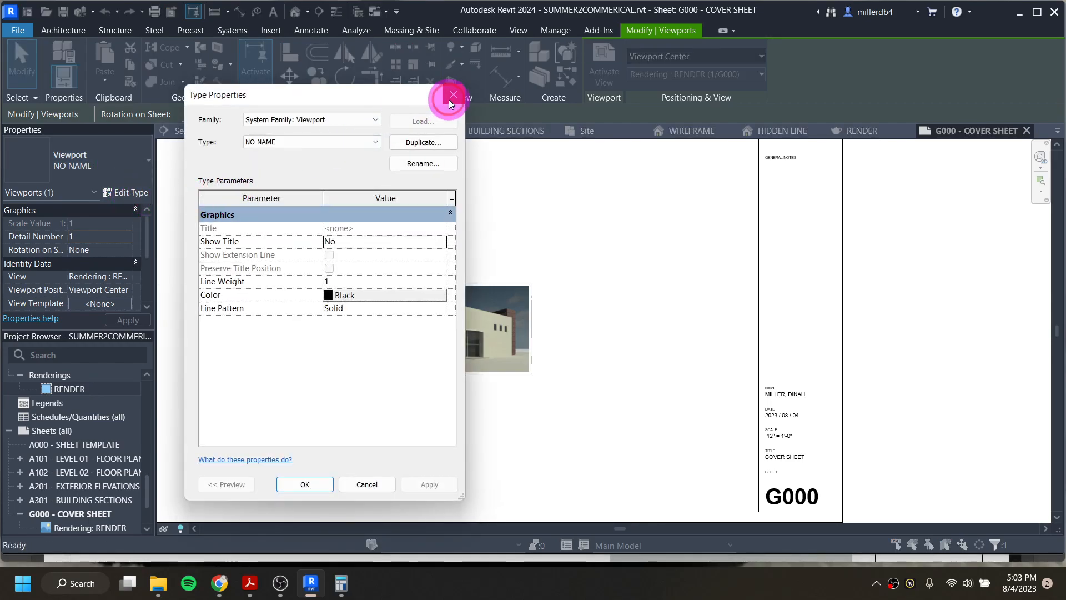
left_click(453, 95)
double_click(75, 459)
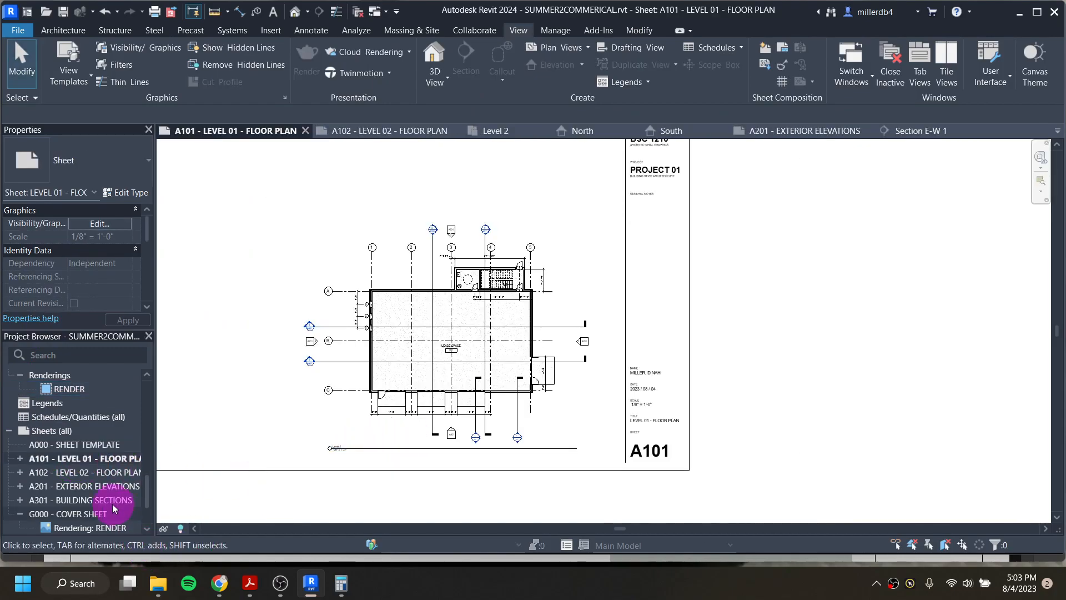
double_click(71, 513)
Move the rendering closer to the title block on the G000 sheet
scroll(522, 309, "down", 4)
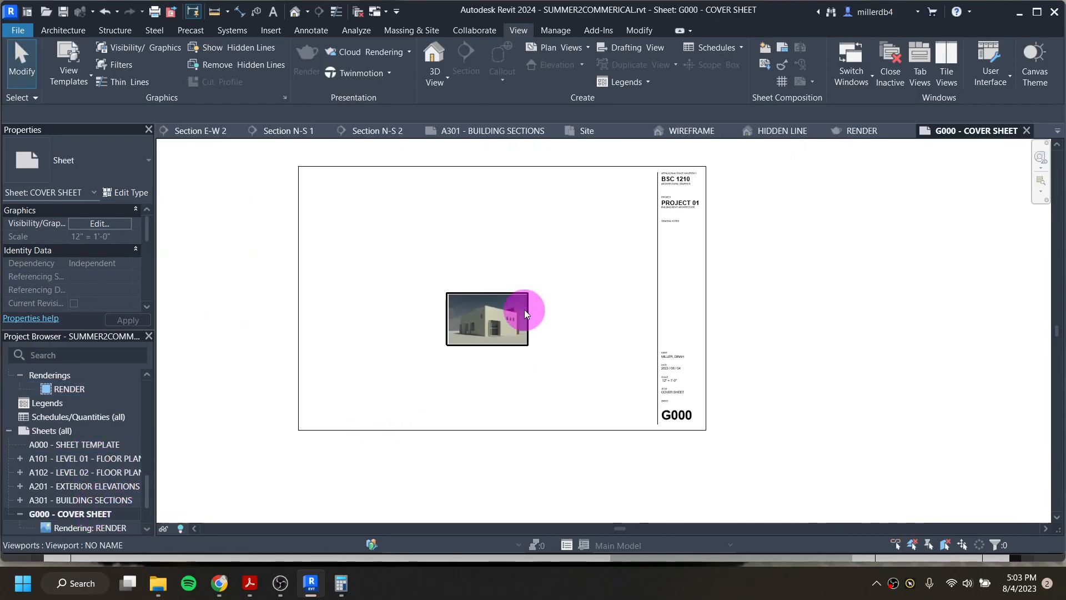
left_click_drag(508, 317, 605, 319)
scroll(608, 312, "up", 4)
left_click(422, 360)
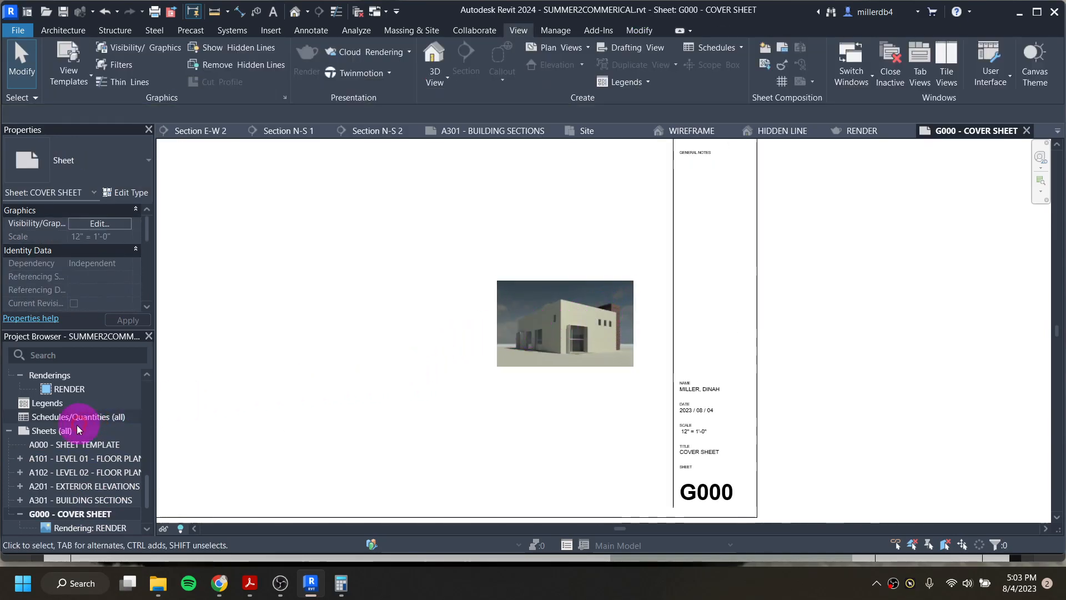
Place the HIDDEN LINE view above the rendering and assign it the NO NAME viewport type
scroll(55, 436, "up", 8)
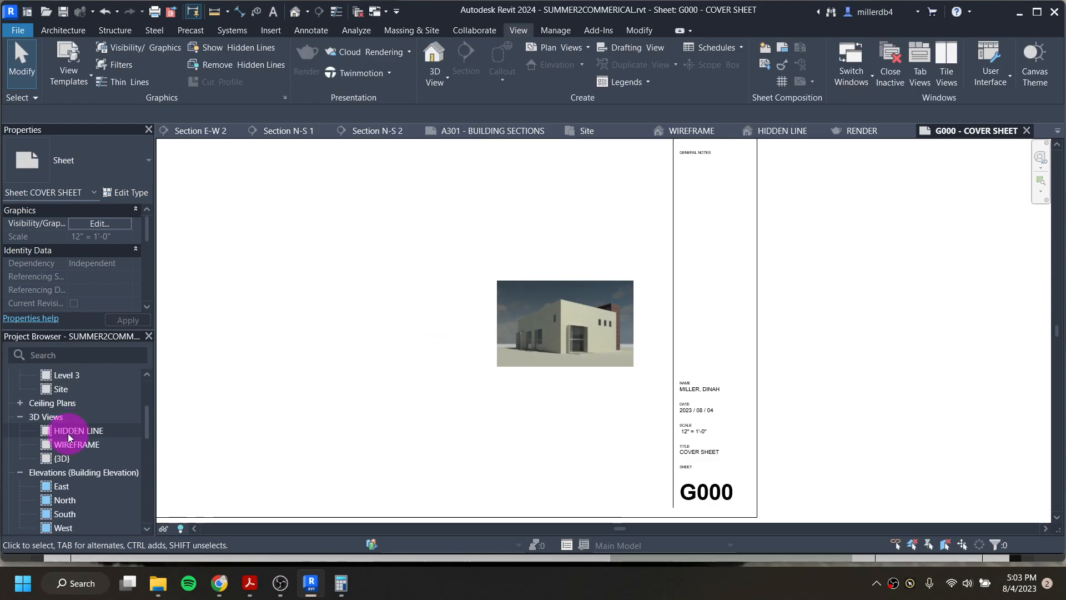
scroll(233, 411, "down", 1)
left_click_drag(83, 431, 412, 303)
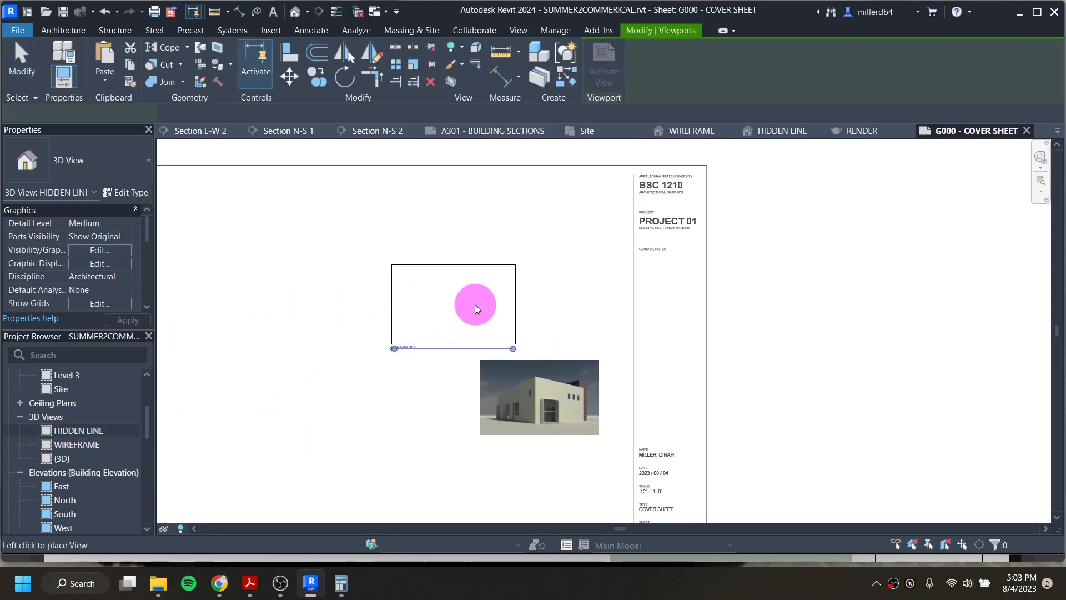
left_click(545, 302)
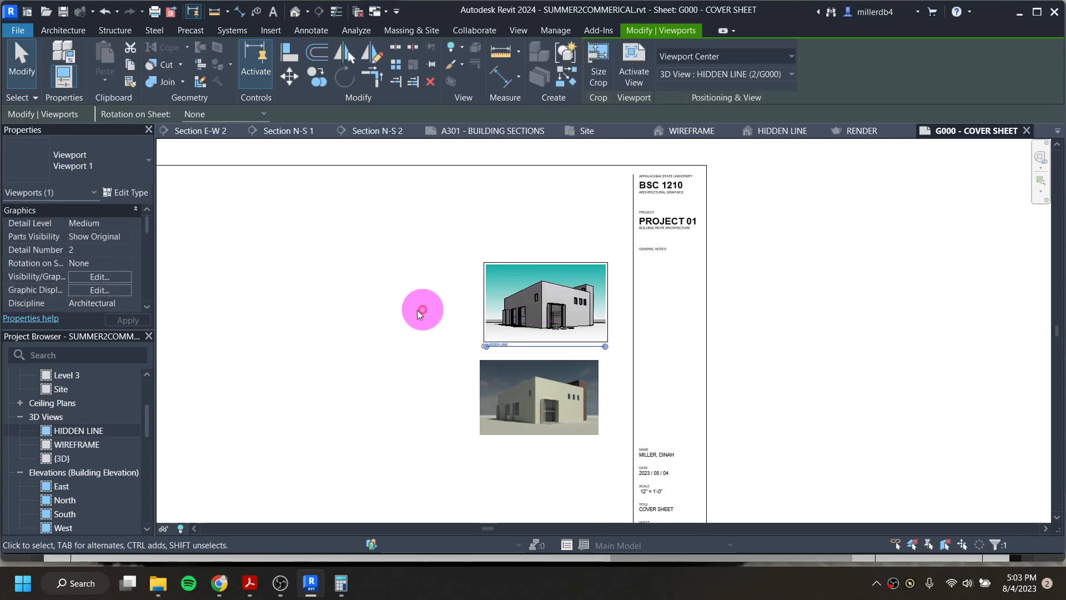
left_click(114, 160)
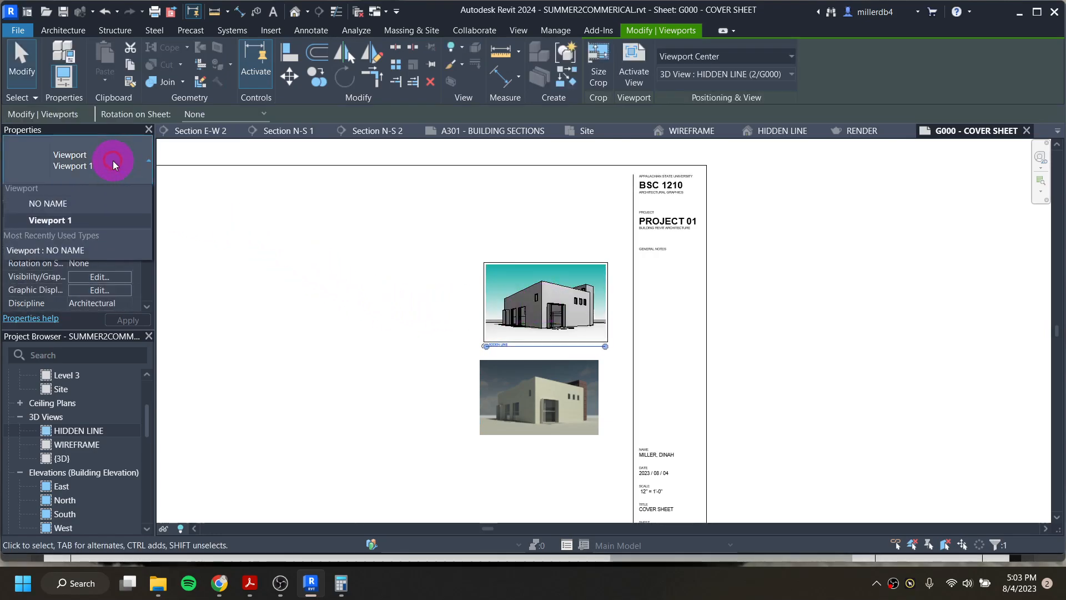
left_click(111, 235)
Shift the HIDDEN LINE viewport left over the rendering, and nudge it slightly right and down for closer alignment
left_click(535, 303)
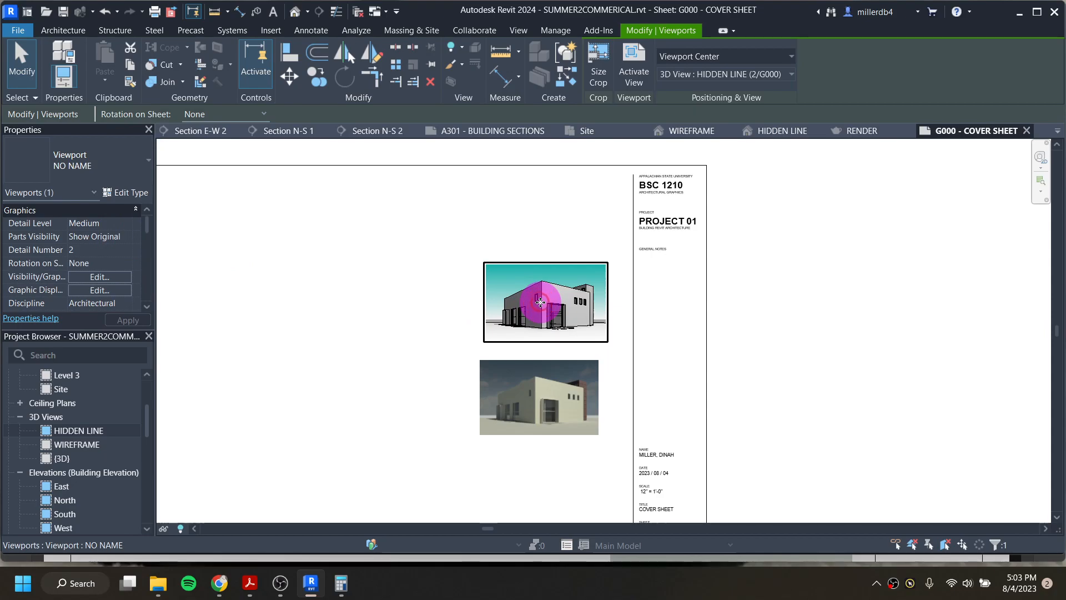
mouse_move(528, 302)
left_mouse_down()
mouse_move(519, 304)
mouse_move(531, 301)
left_mouse_up()
left_click(368, 403)
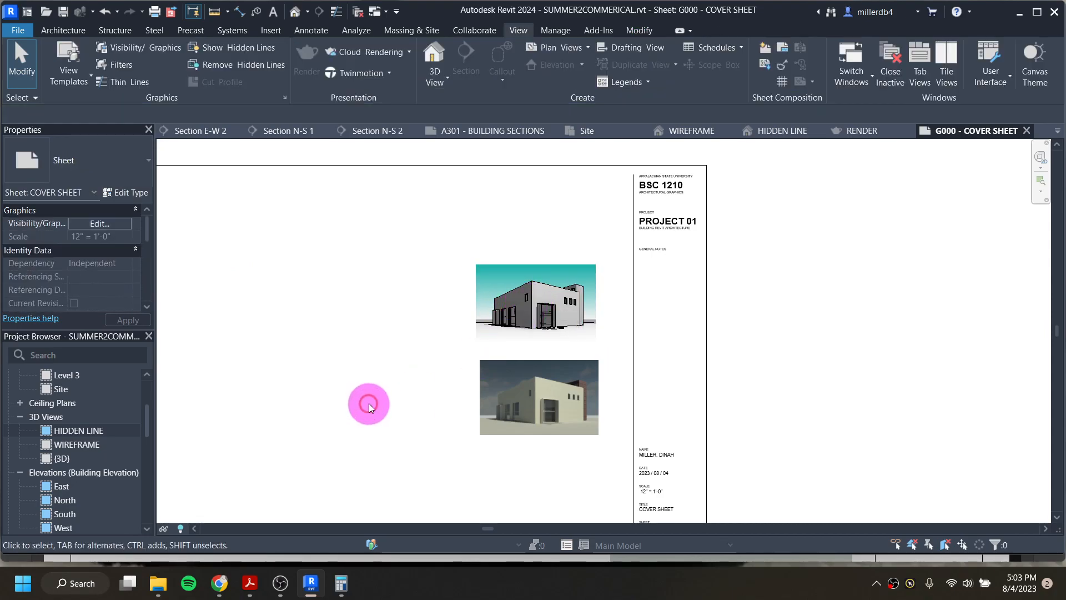
scroll(482, 346, "up", 4)
left_click(564, 316)
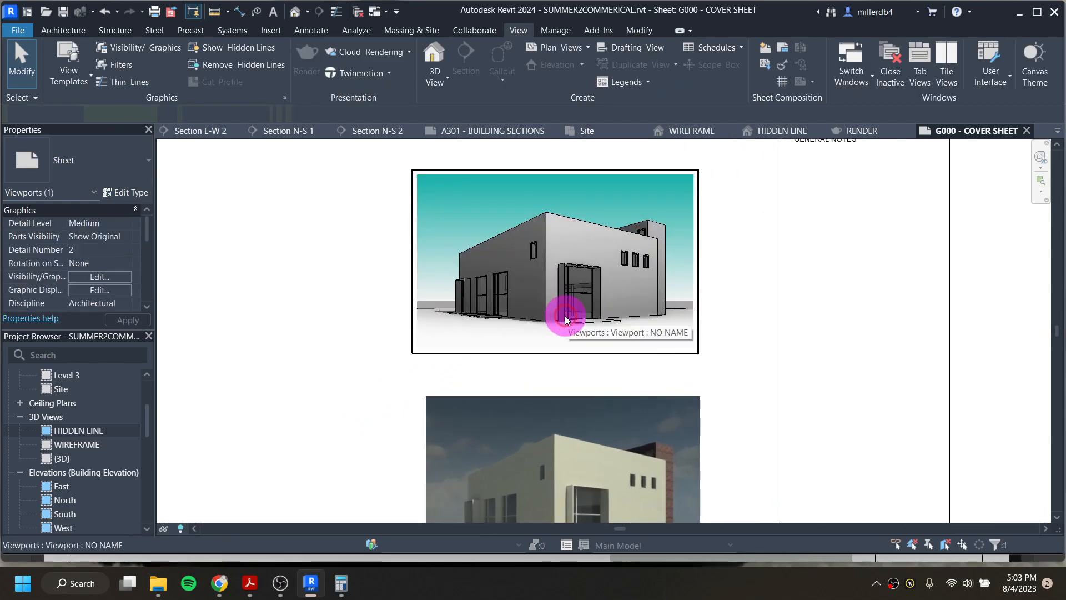
key("Right")
key("Down")
key("Down")
key("Down")
key("Down")
key("Down")
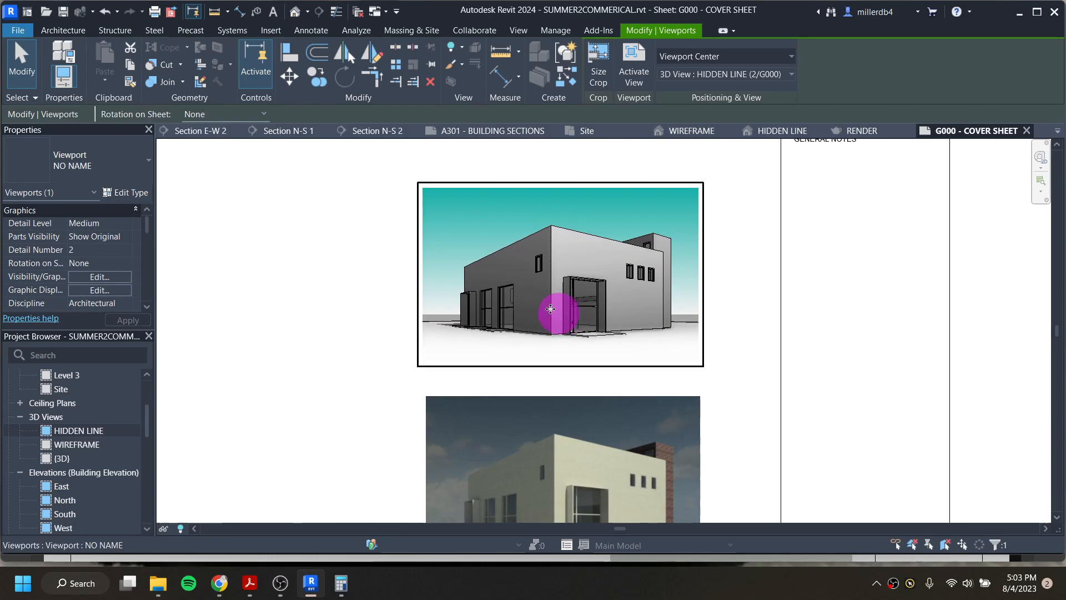
left_click(337, 369)
Assign the existing Guide Grid 1 to the cover sheet
scroll(336, 356, "down", 1)
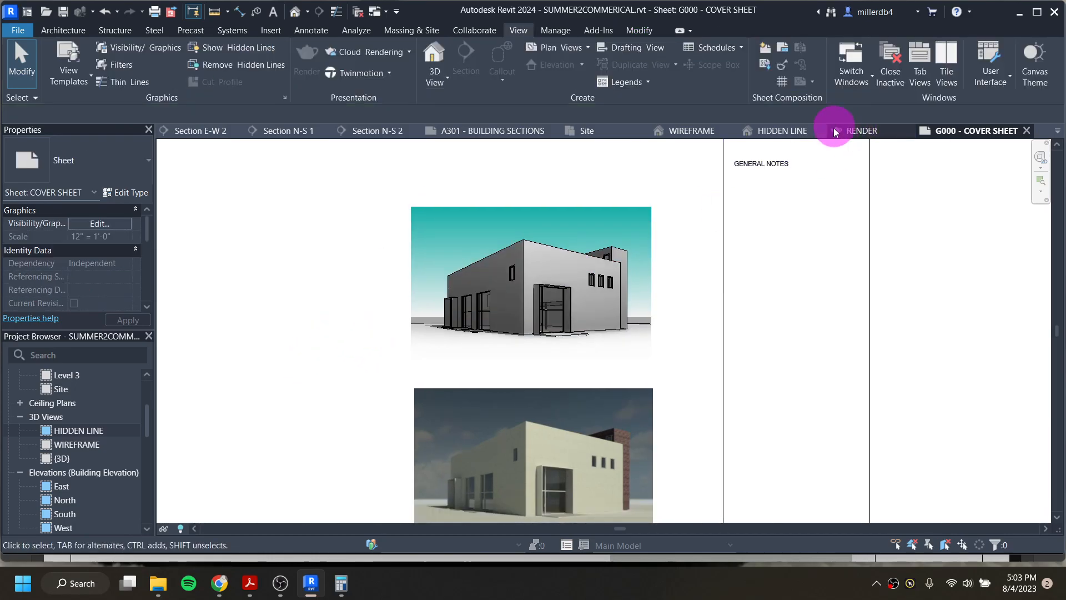
left_click(782, 82)
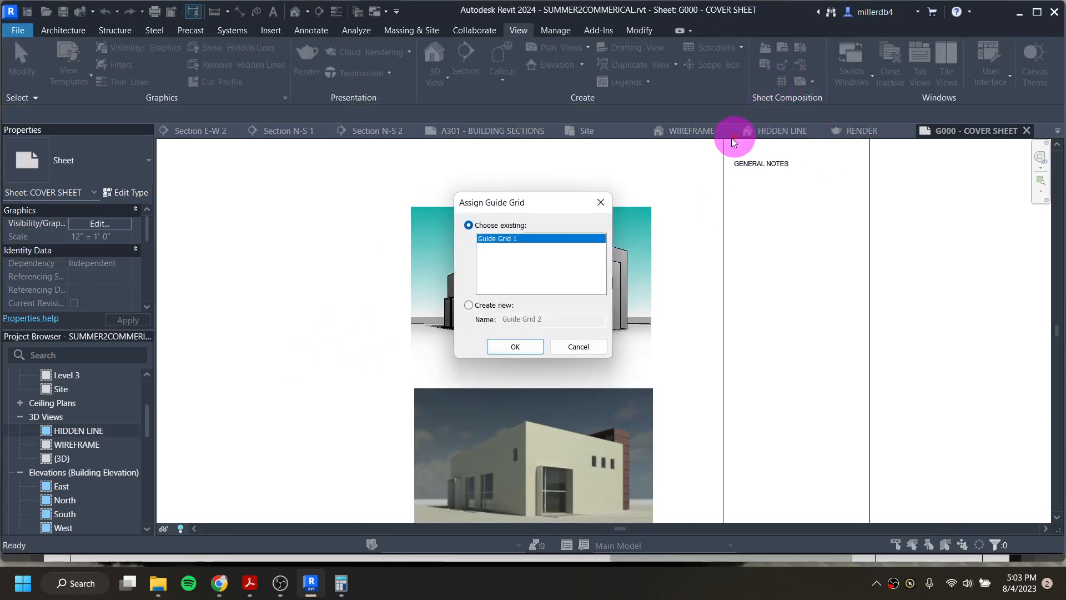
left_click(516, 349)
scroll(537, 355, "down", 1)
scroll(554, 375, "down", 1)
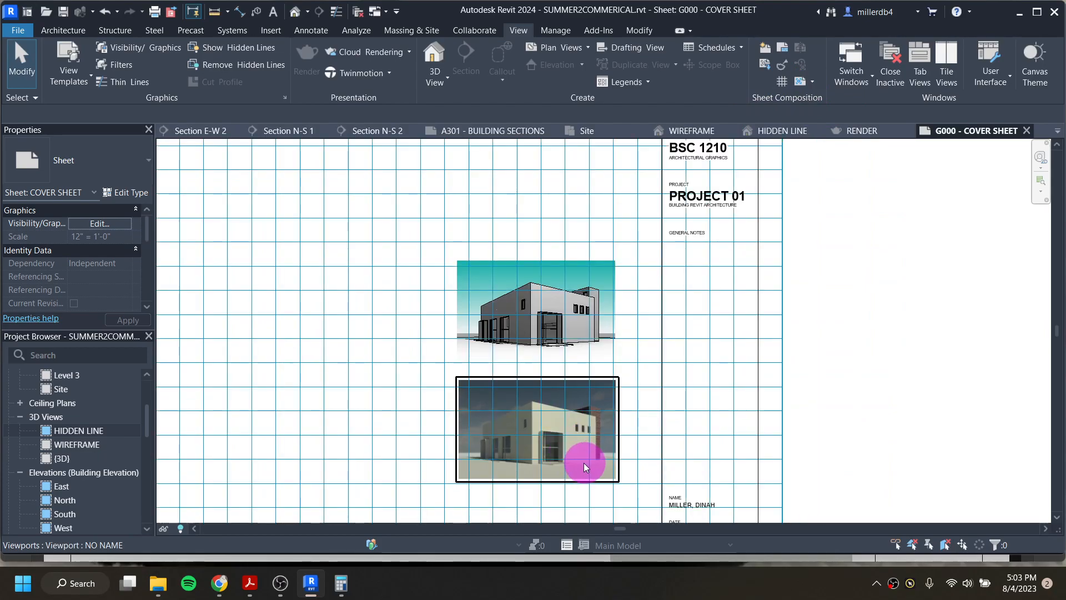
left_click(588, 469)
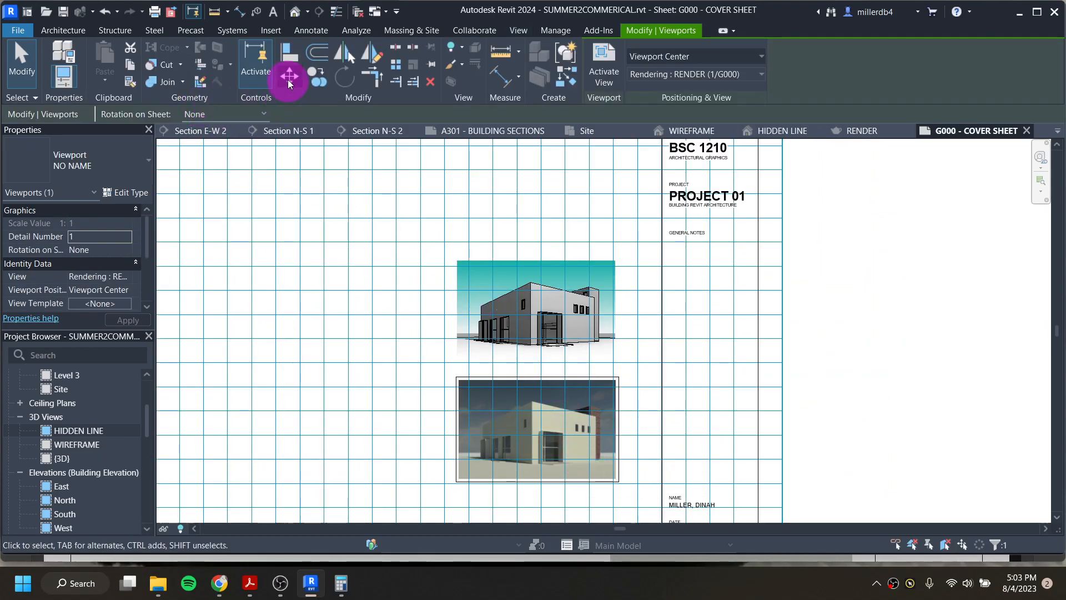
left_click(289, 77)
scroll(614, 488, "up", 3)
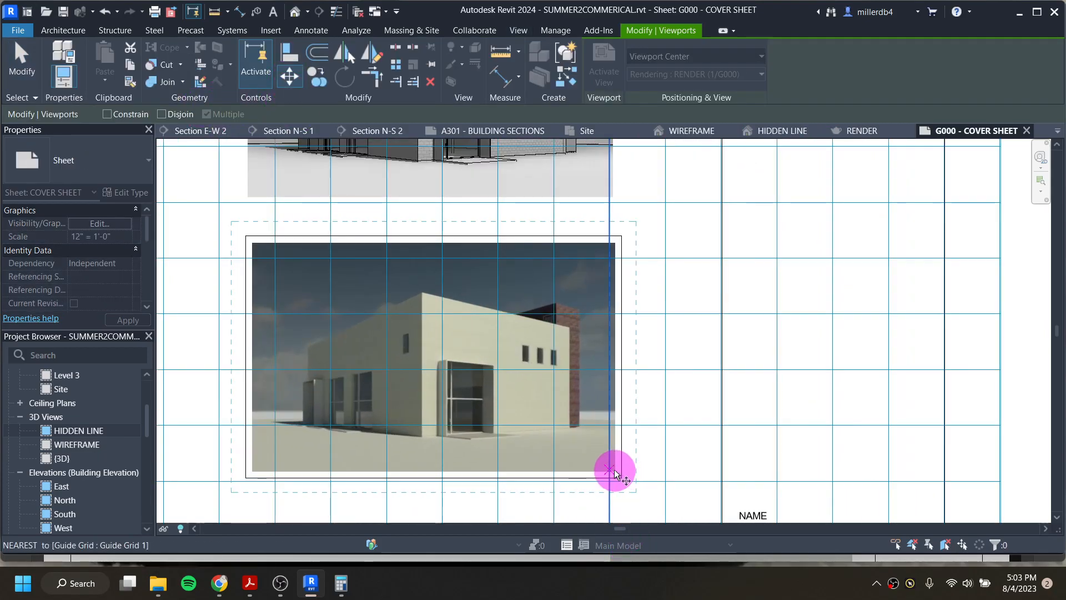
scroll(616, 472, "up", 3)
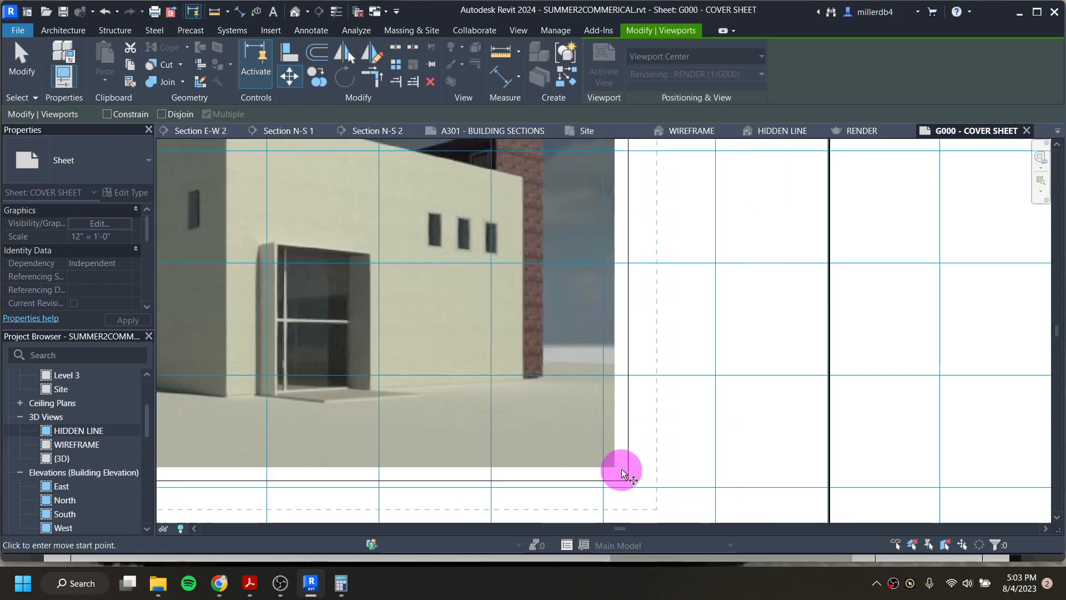
scroll(622, 473, "down", 5)
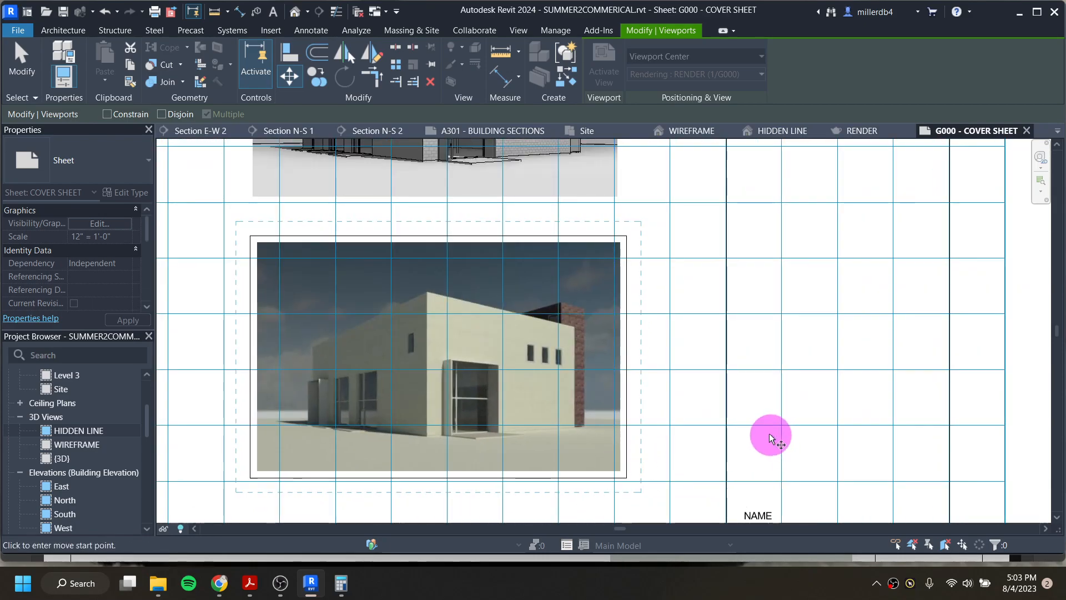
scroll(773, 439, "down", 2)
key("Escape")
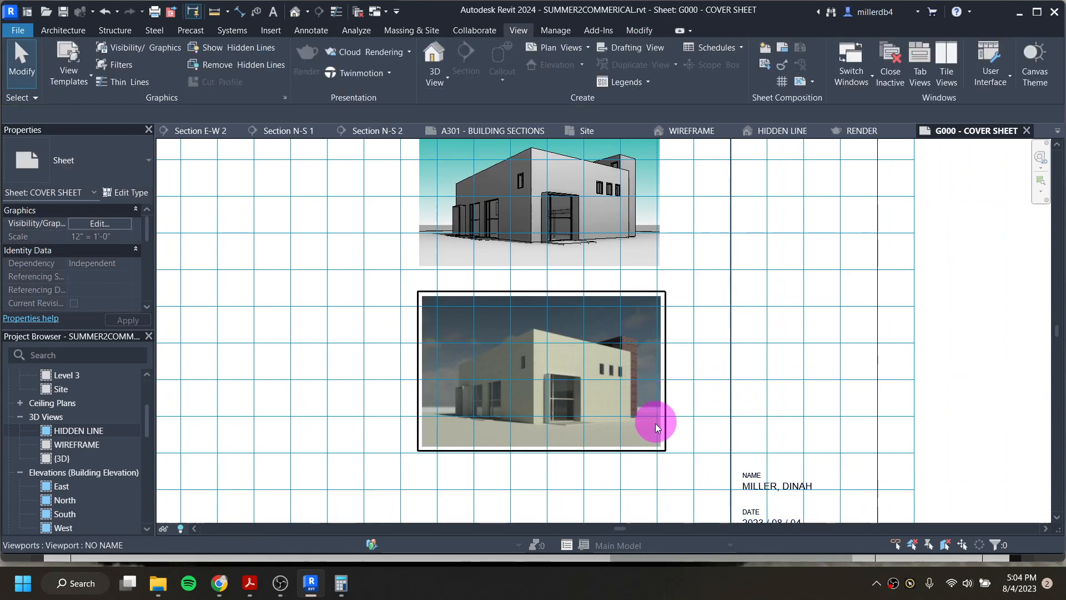
Nudge the rendering slightly left to line it up with the HIDDEN LINE view, and check both viewports' edges against the guide grid
left_click(653, 435)
left_click_drag(613, 428, 605, 438)
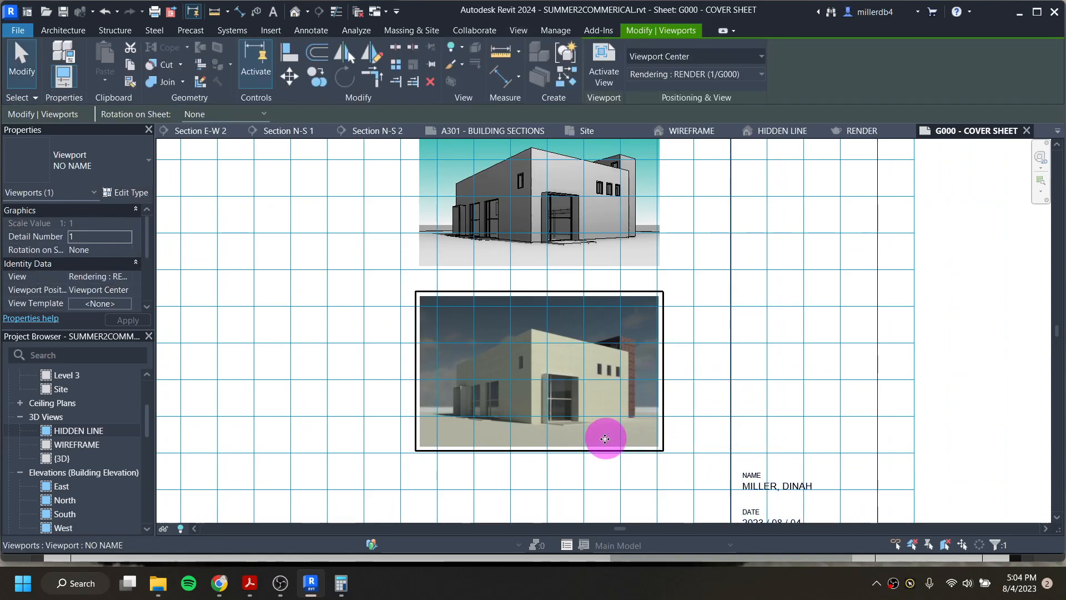
scroll(627, 434, "up", 2)
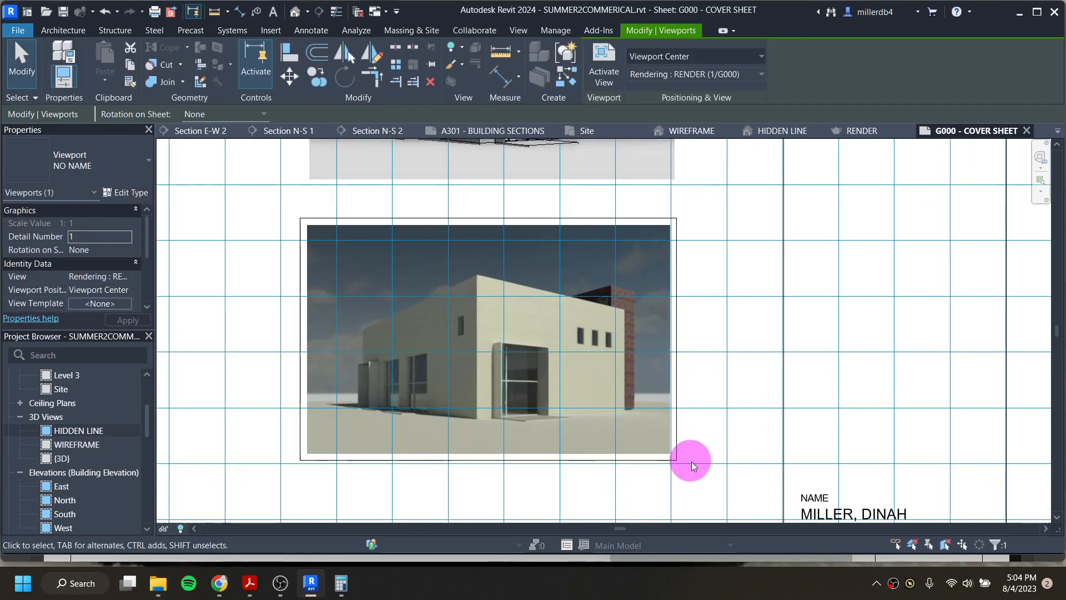
scroll(676, 443, "up", 4)
scroll(663, 438, "down", 5)
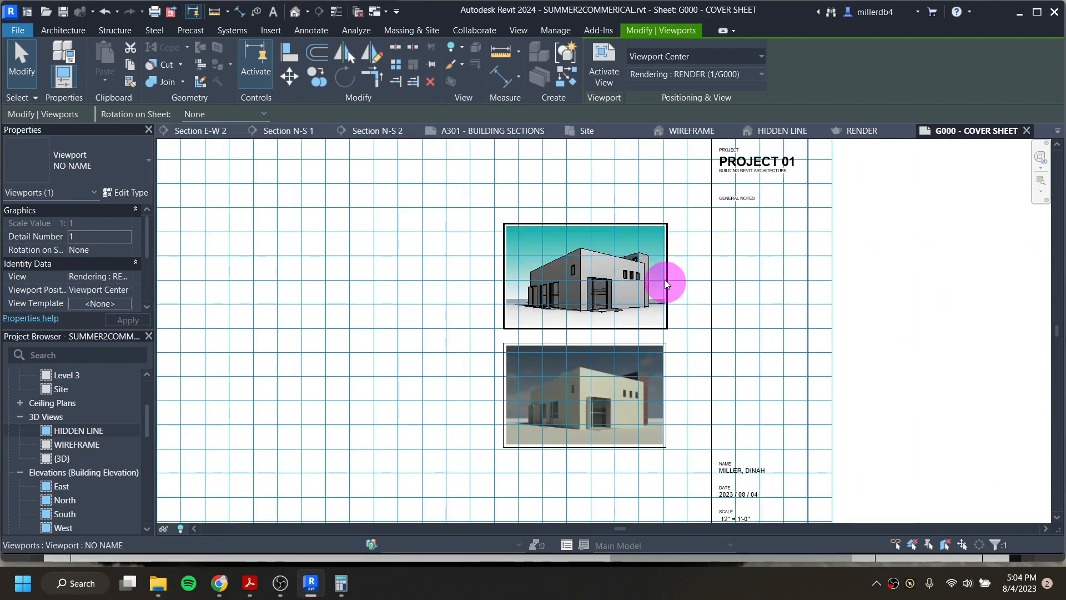
scroll(666, 286, "up", 4)
left_click(633, 358)
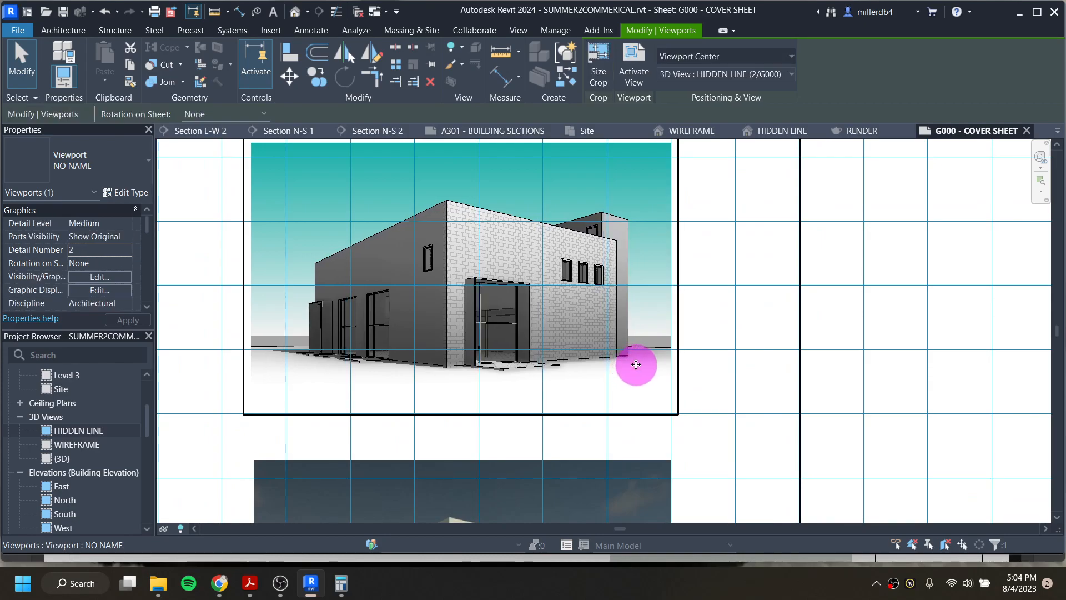
scroll(647, 356, "up", 5)
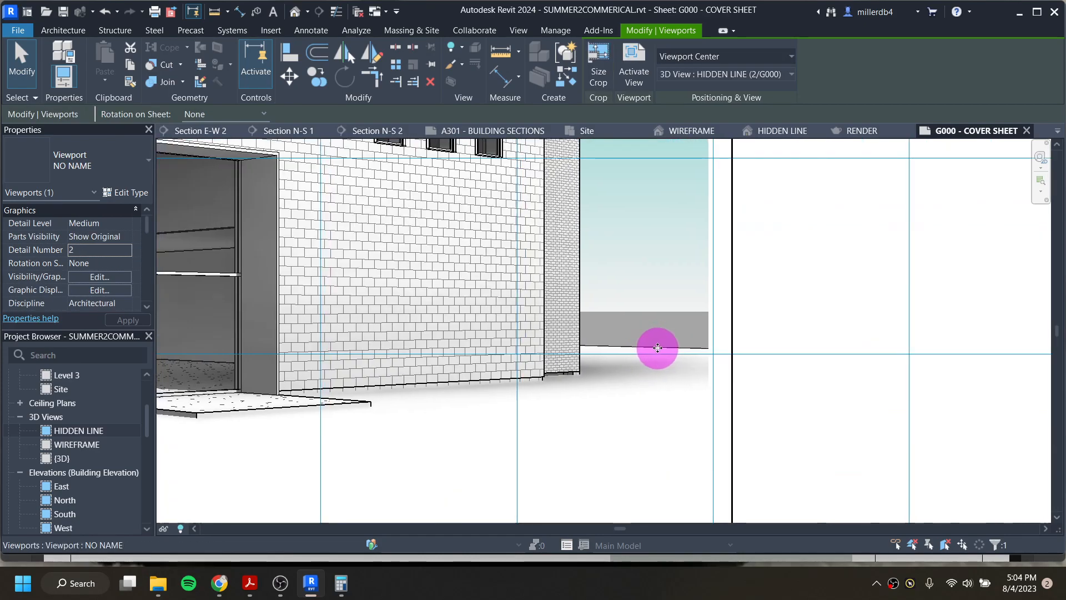
scroll(655, 350, "down", 5)
scroll(651, 354, "down", 3)
left_click(438, 424)
scroll(538, 341, "down", 2)
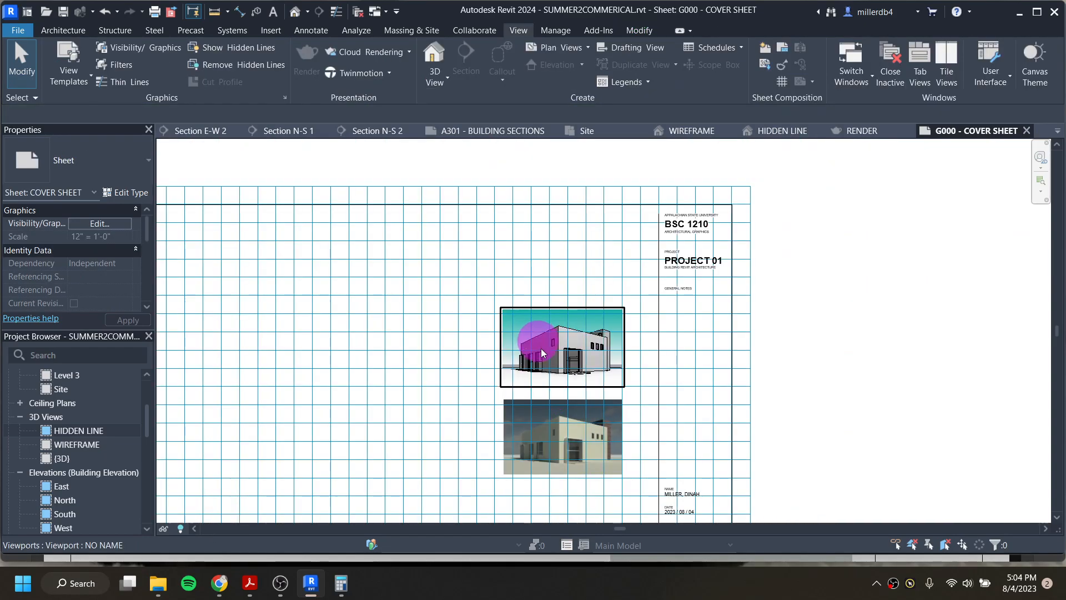
Place the WIREFRAME view above the HIDDEN LINE view on the sheet and assign it the NO NAME viewport type
left_click_drag(64, 448, 566, 257)
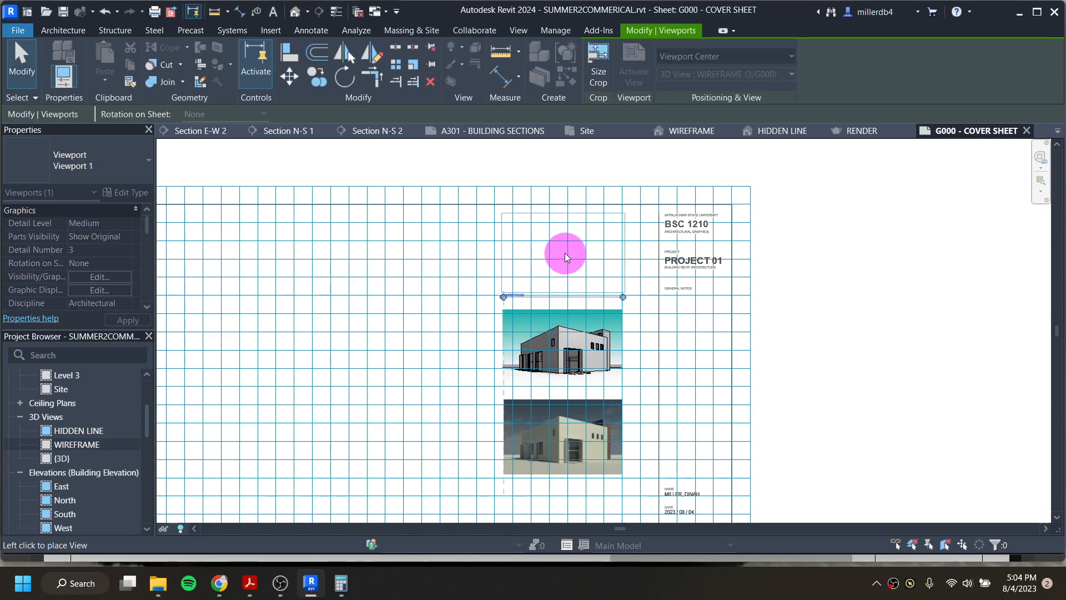
left_click(564, 252)
scroll(577, 263, "up", 3)
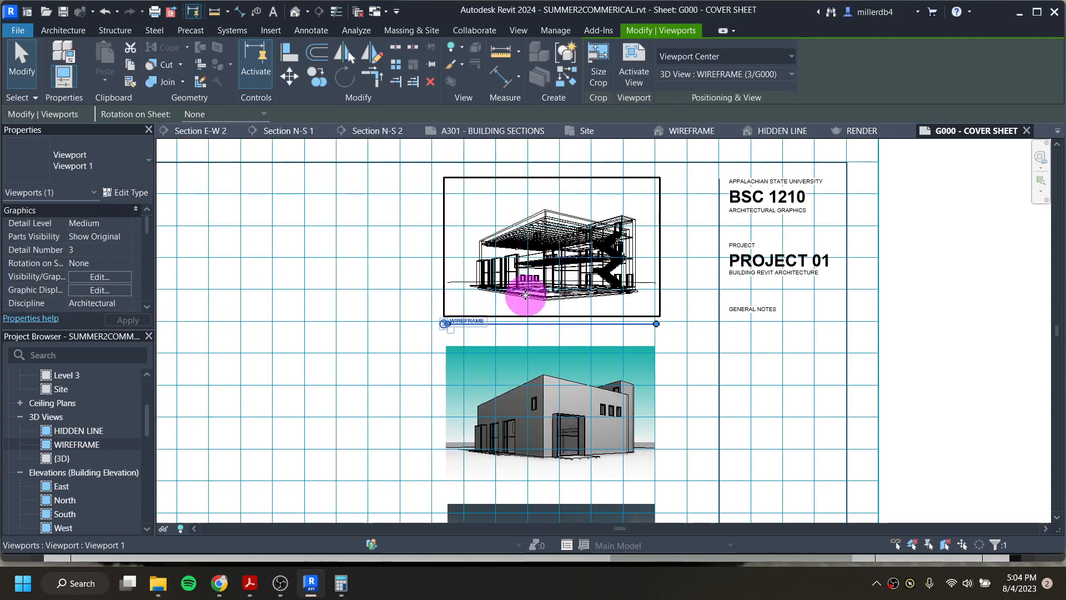
left_click(79, 167)
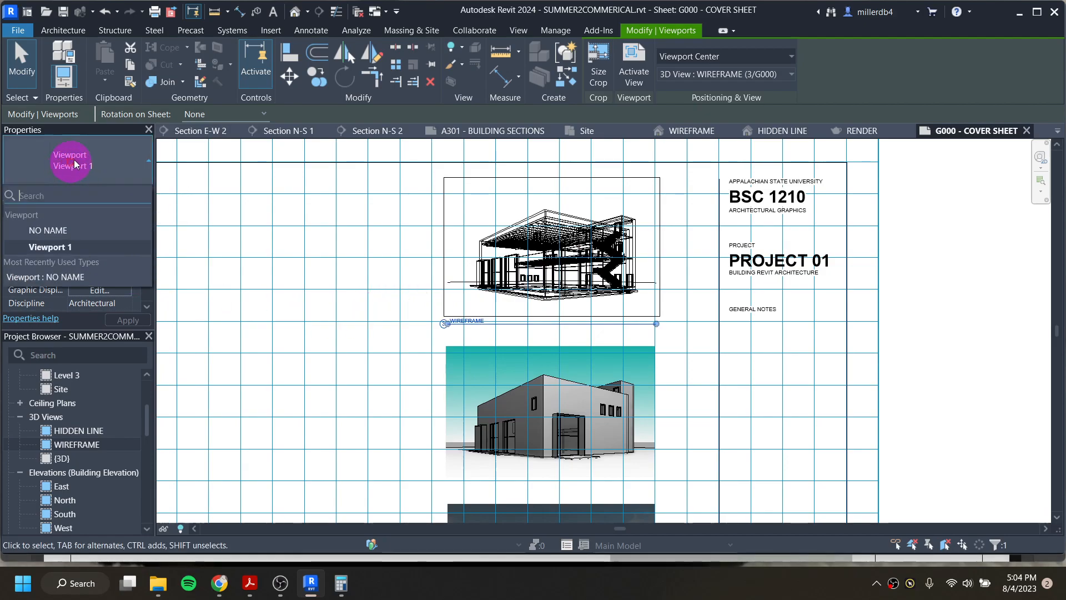
left_click(72, 236)
scroll(337, 239, "down", 3)
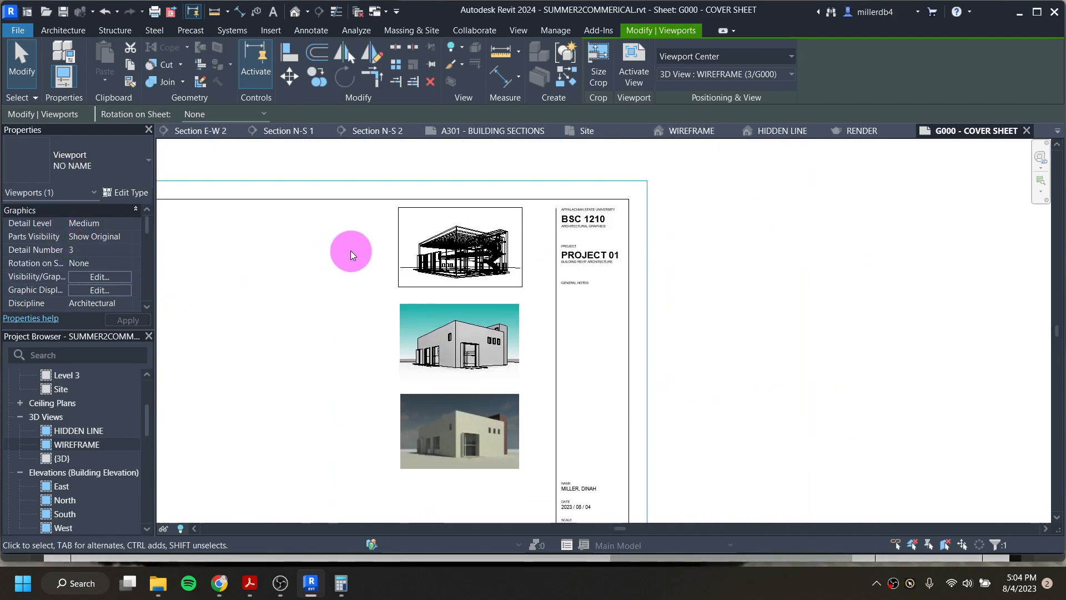
Set the cover sheet's Guide Grid to <None>
left_click(780, 343)
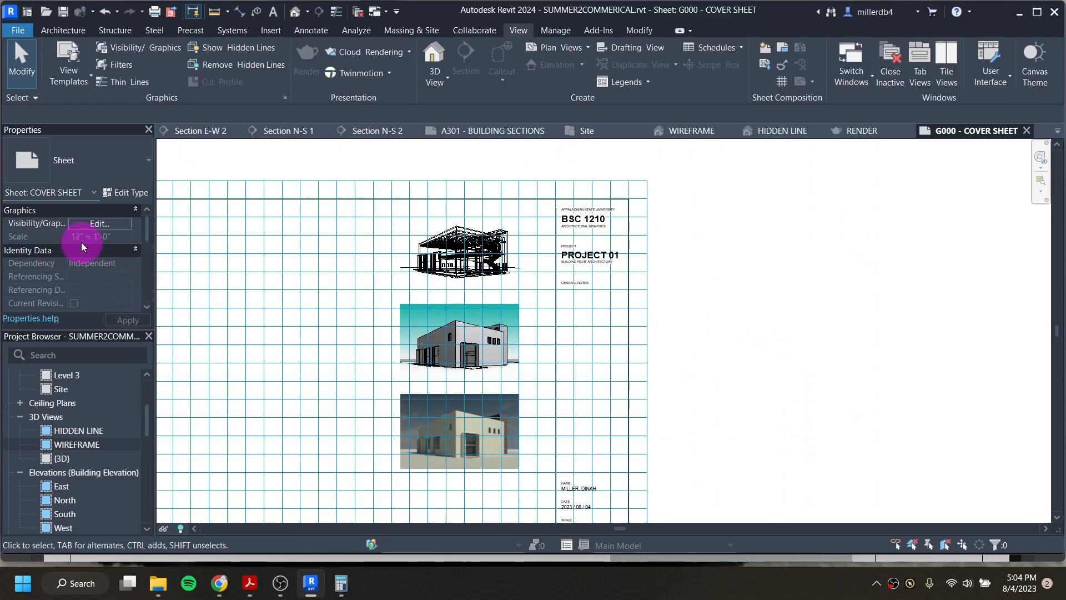
scroll(81, 244, "down", 5)
left_click(108, 290)
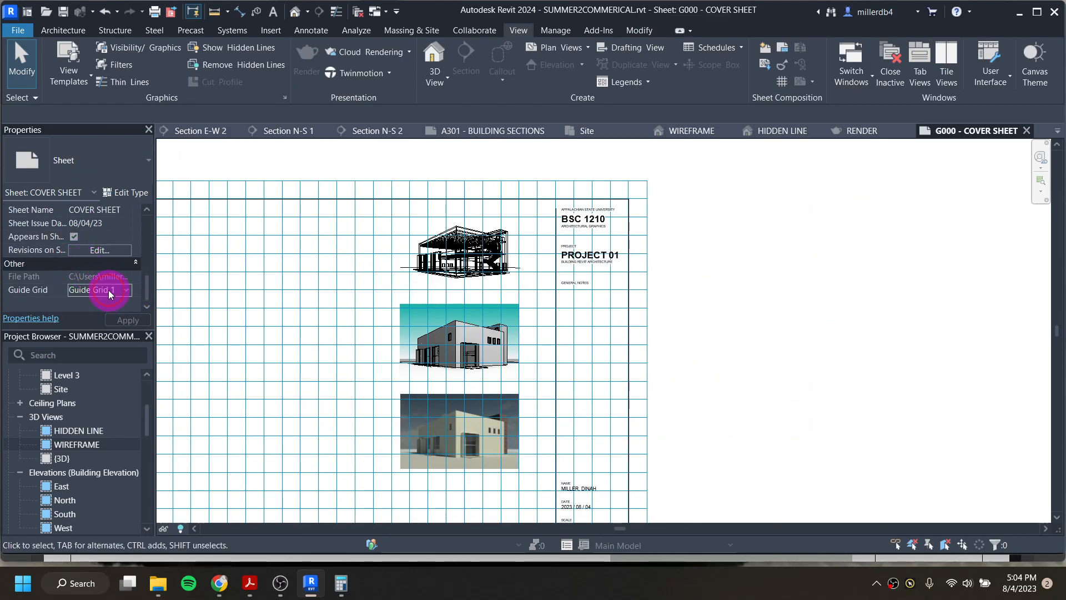
left_click(125, 290)
left_click(106, 302)
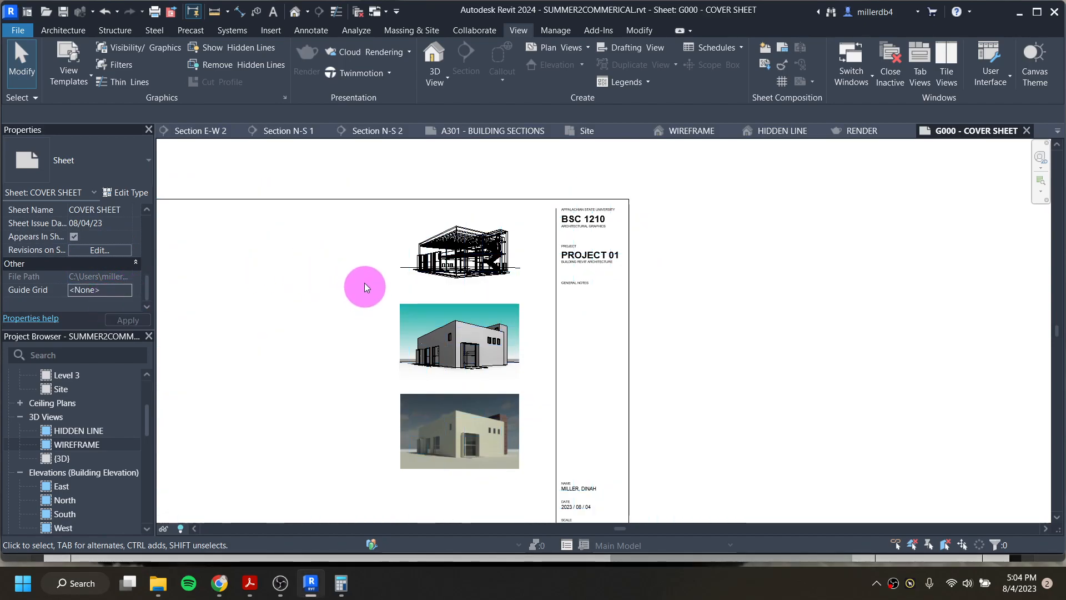
middle_click_drag(786, 300, 851, 268)
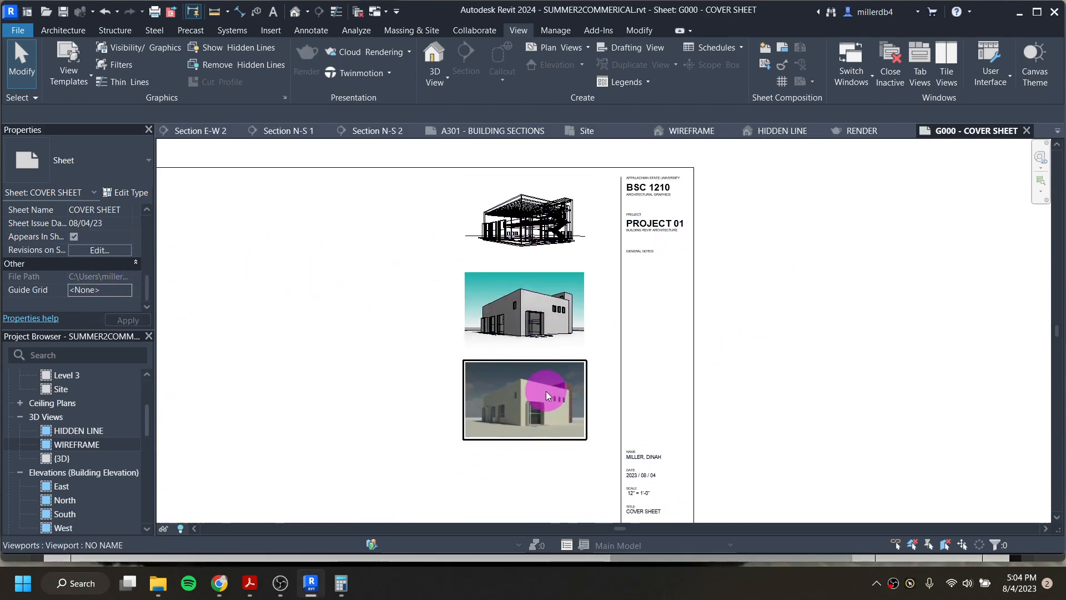
middle_click_drag(545, 423, 547, 401)
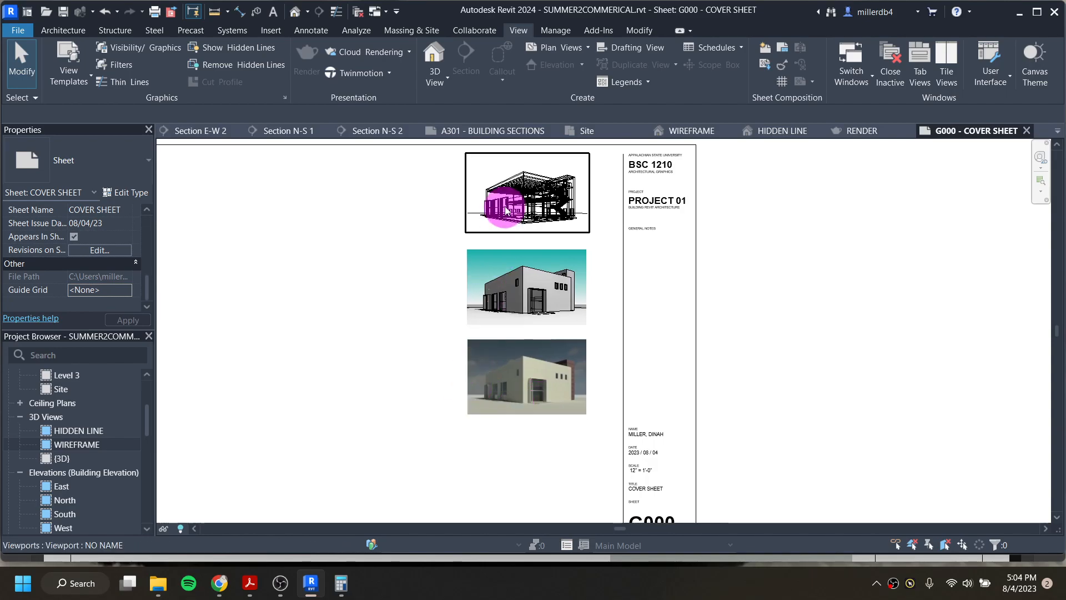
left_click(517, 194)
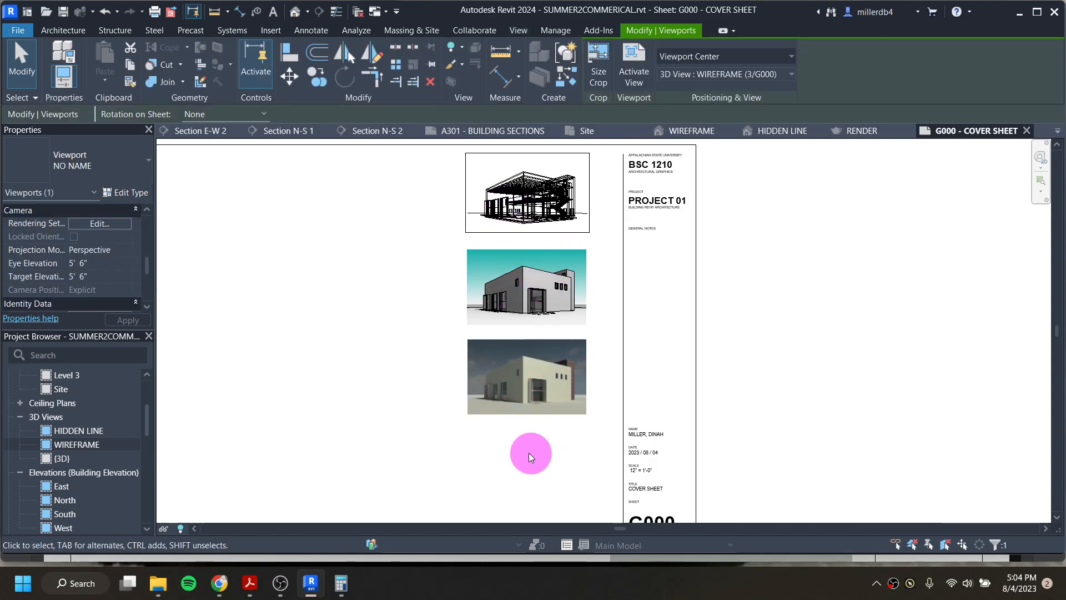
middle_click_drag(514, 428, 617, 391)
left_click(715, 426)
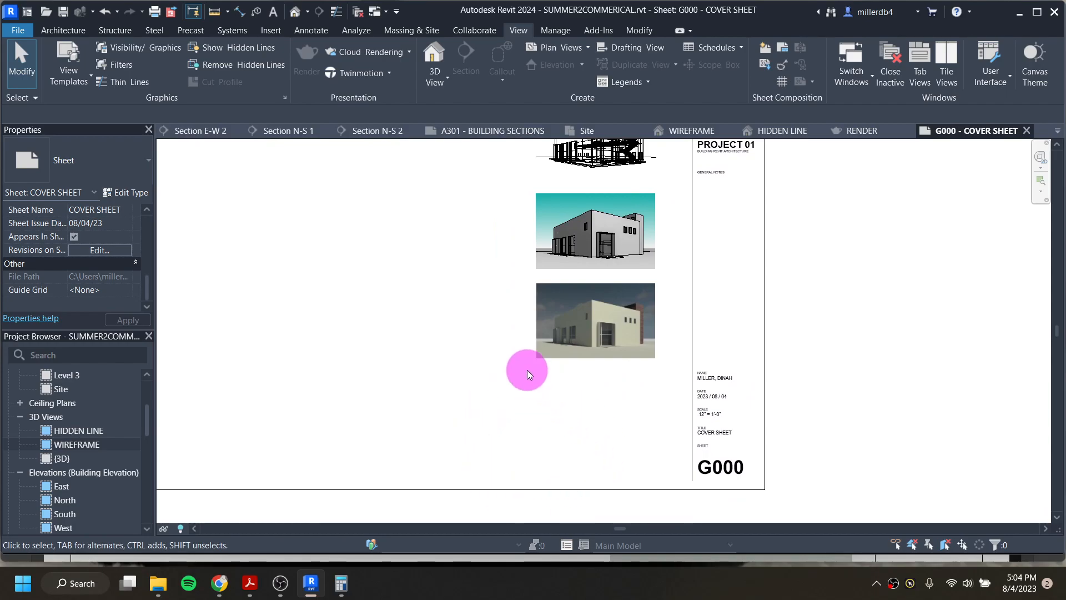
Add a 1/4" Arial text note reading INDEX TO DRAWINGS below the rendering on the cover sheet
left_click(307, 31)
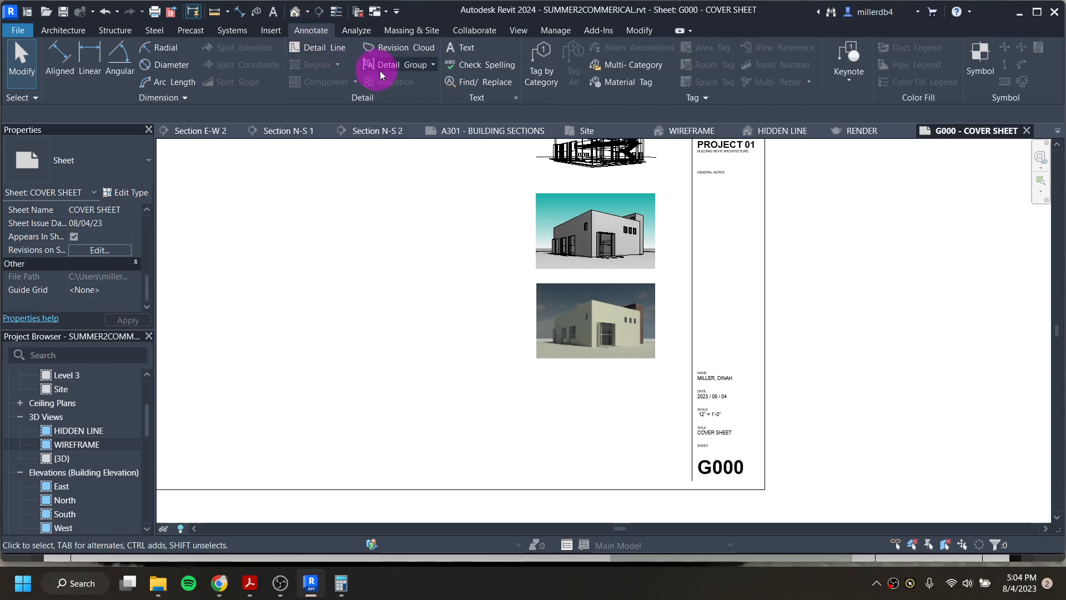
left_click(463, 48)
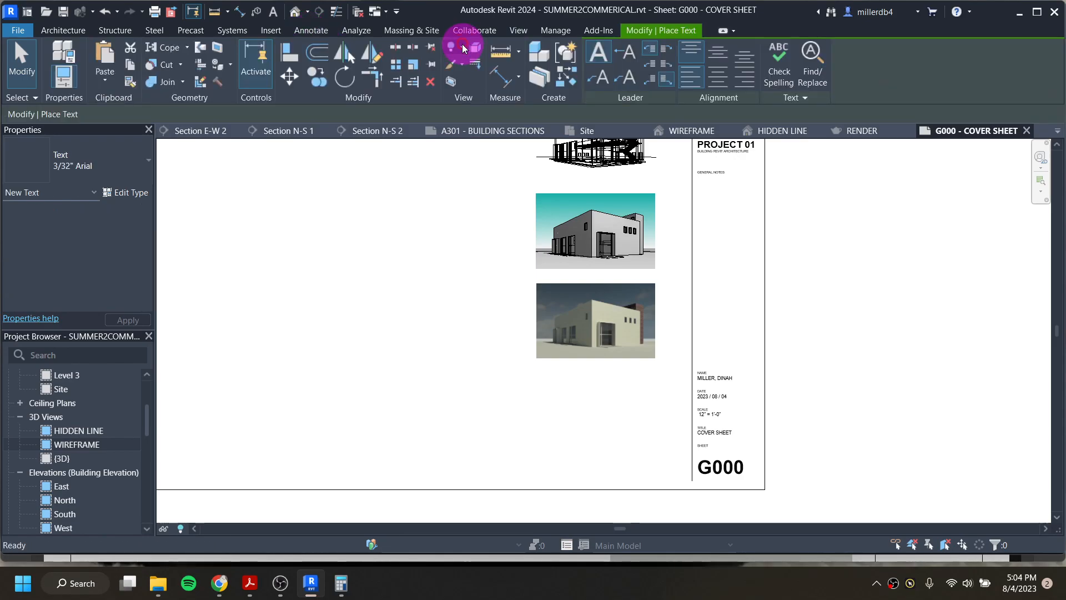
left_click(499, 378)
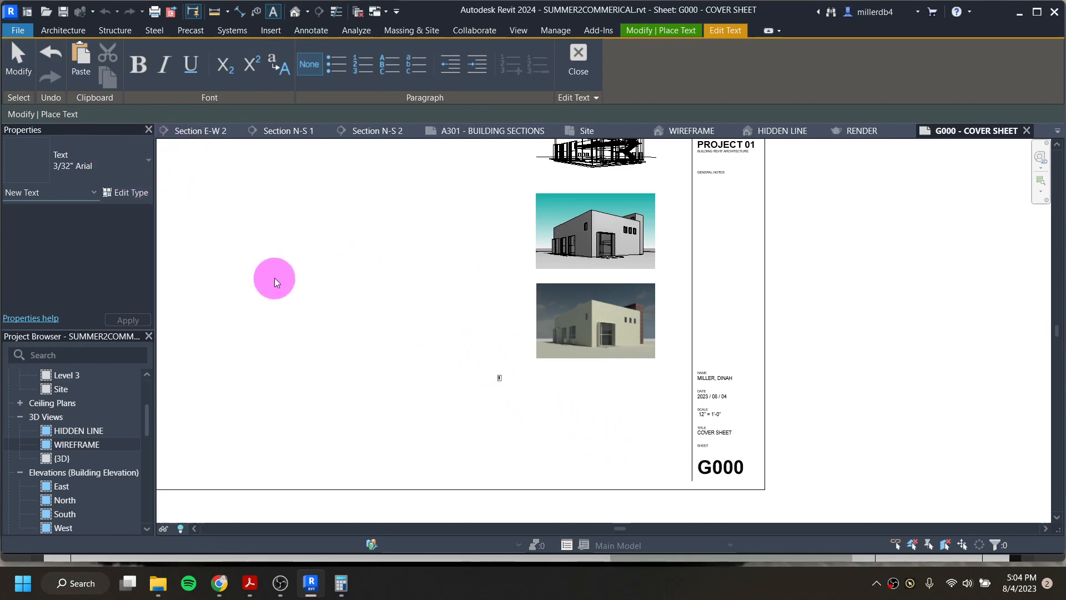
left_click(143, 161)
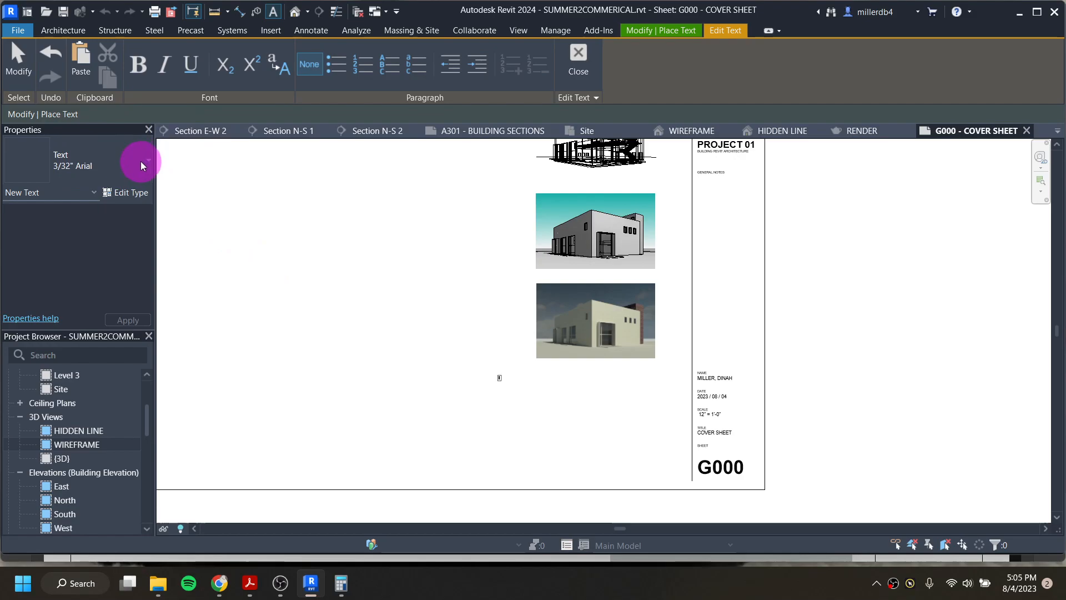
left_click(85, 228)
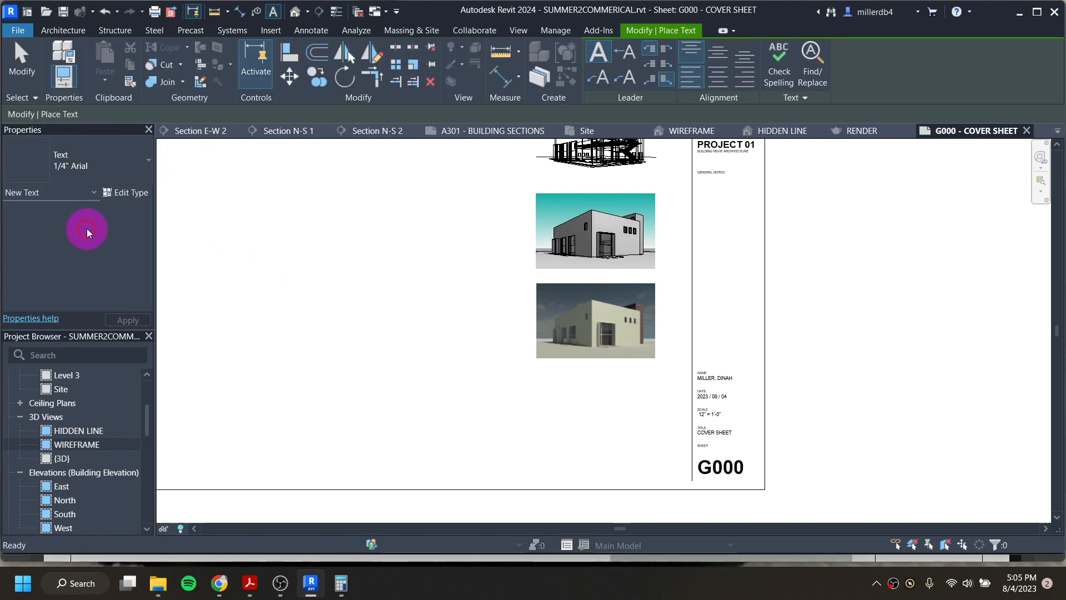
left_click(464, 76)
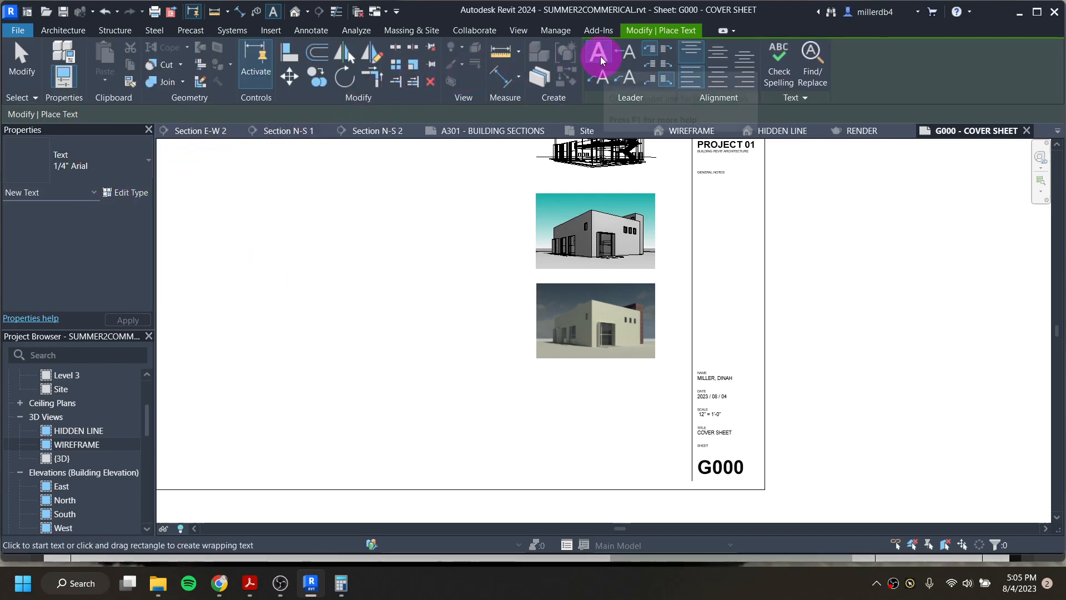
left_click(518, 387)
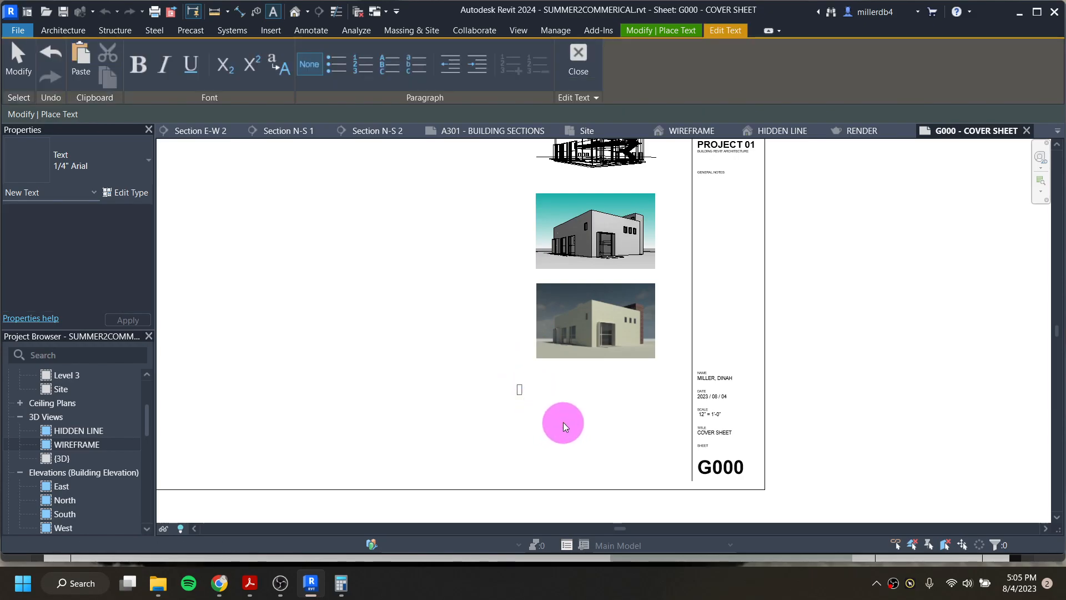
type("INDEX TO DRAWINGS")
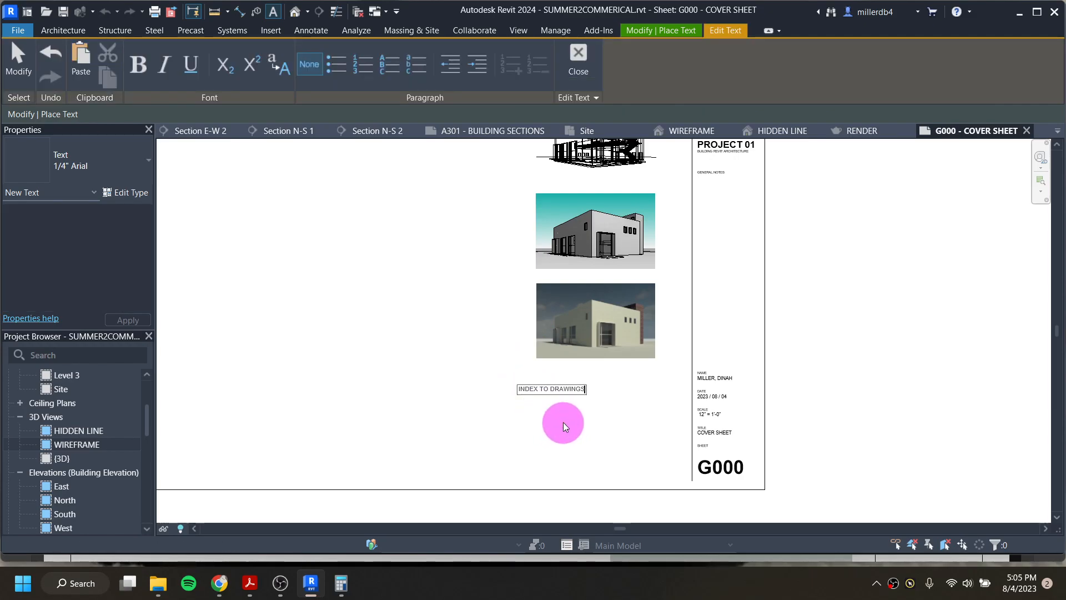
Add index lines for S101 FOUNDATION PLAN, S102 FRAMING PLAN and A101 LEVEL 1 FLOOR PLAN under the heading
key("Return")
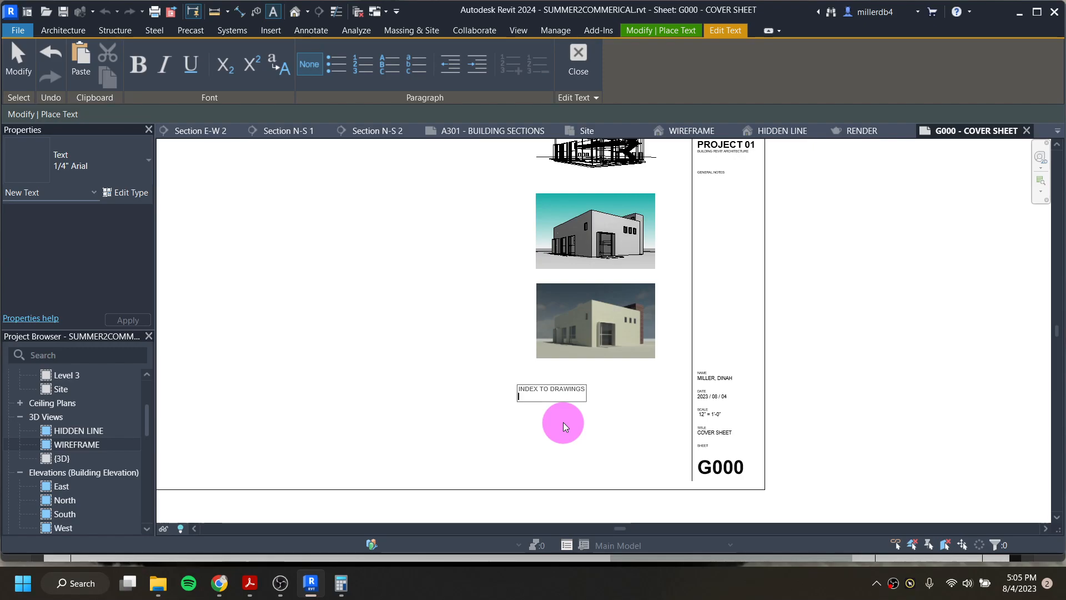
type("S101 FOUNDATION PLAN")
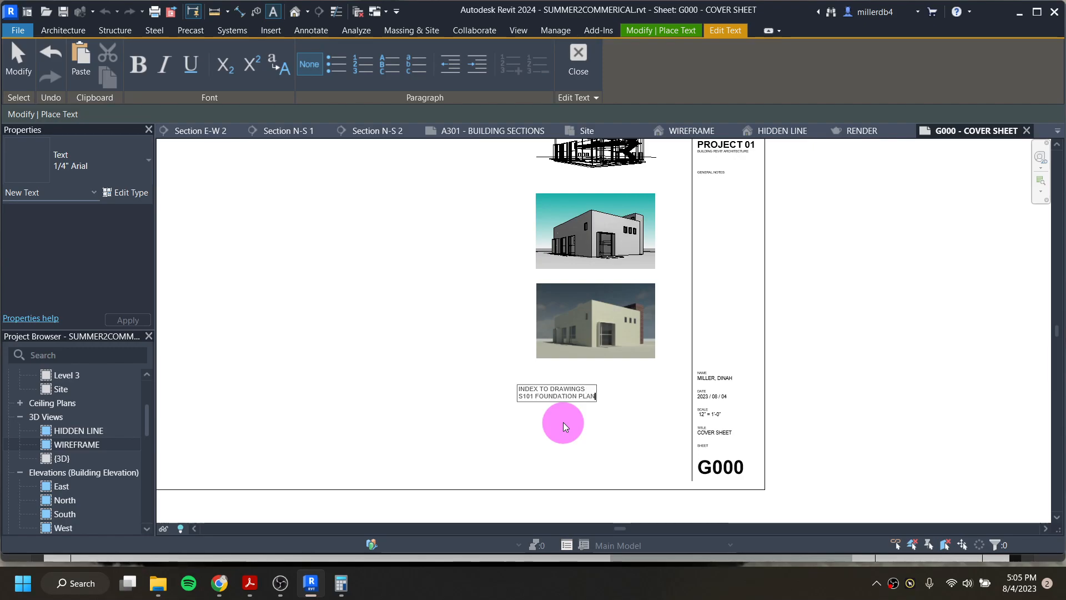
key("Return")
type("S102 FRAMING PLAN")
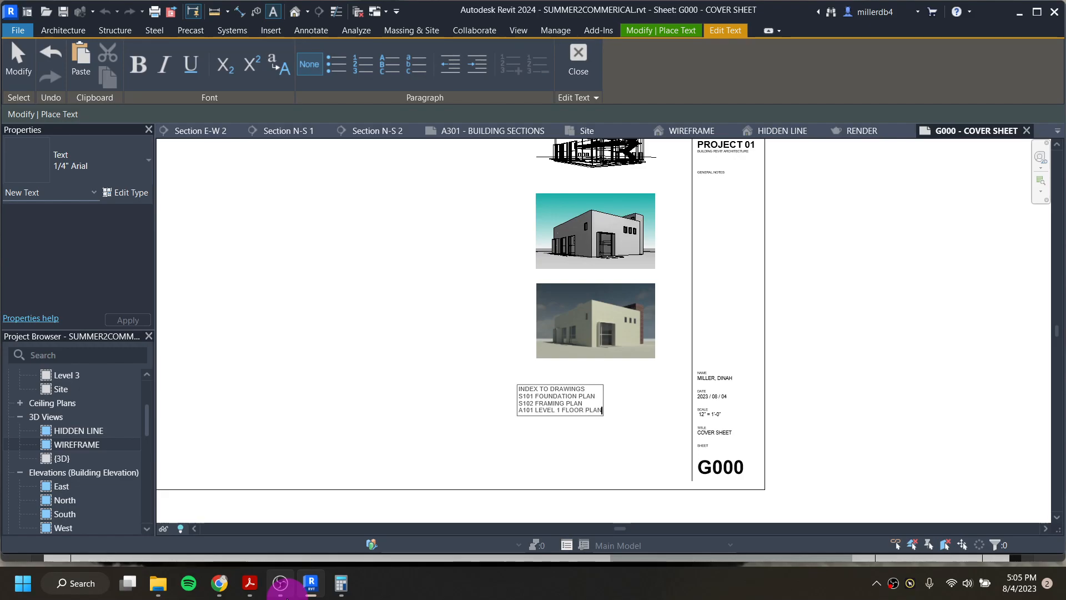
Switch to Acrobat and try to select the full INDEX TO DRAWINGS list on page 1 of the reference PDF
left_click(249, 583)
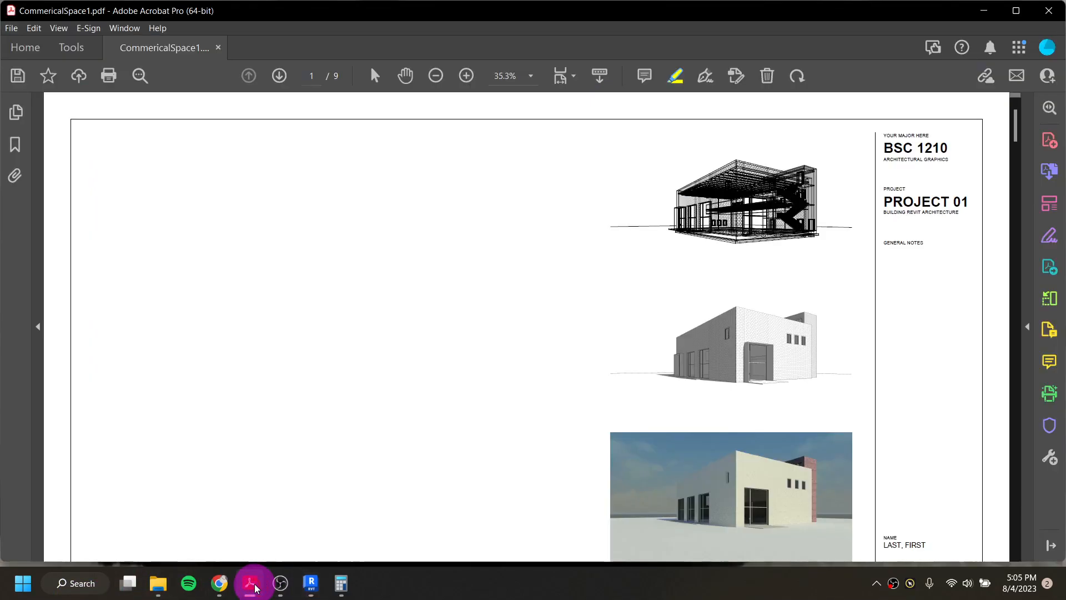
scroll(566, 415, "down", 3)
scroll(616, 414, "down", 2)
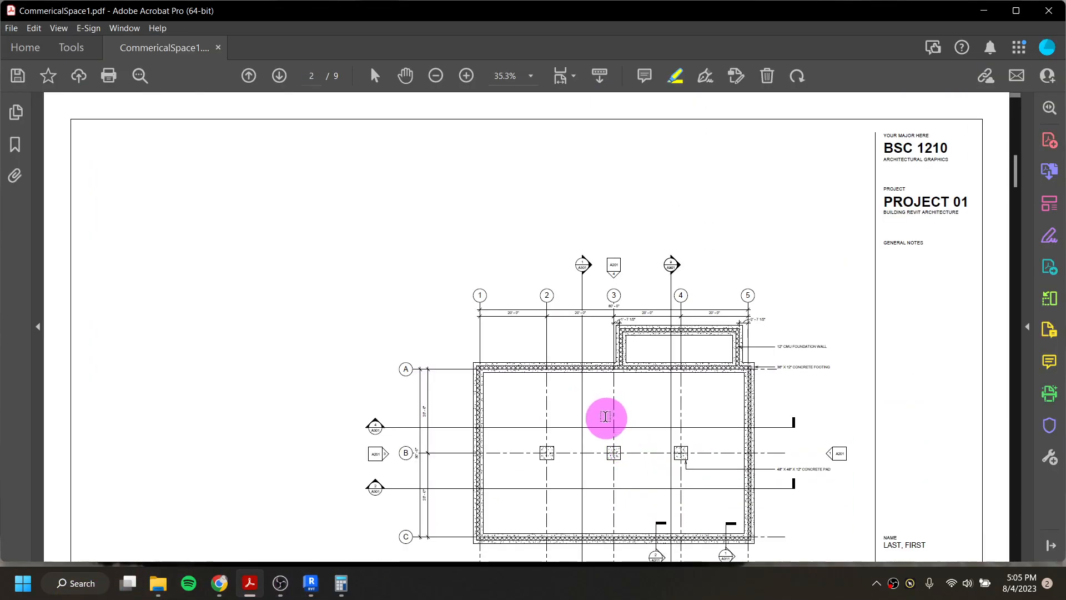
scroll(608, 417, "up", 2)
mouse_move(755, 529)
left_mouse_down()
mouse_move(620, 496)
mouse_move(612, 464)
left_mouse_up()
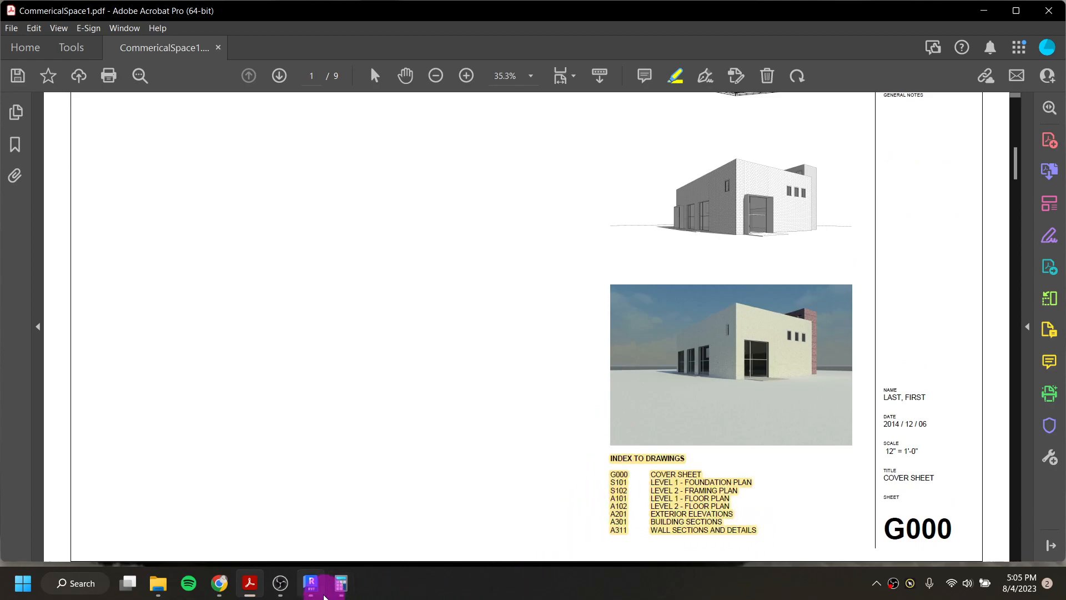
Return to Revit and clear all text from the index note on the cover sheet
left_click(311, 583)
key("ctrl+a")
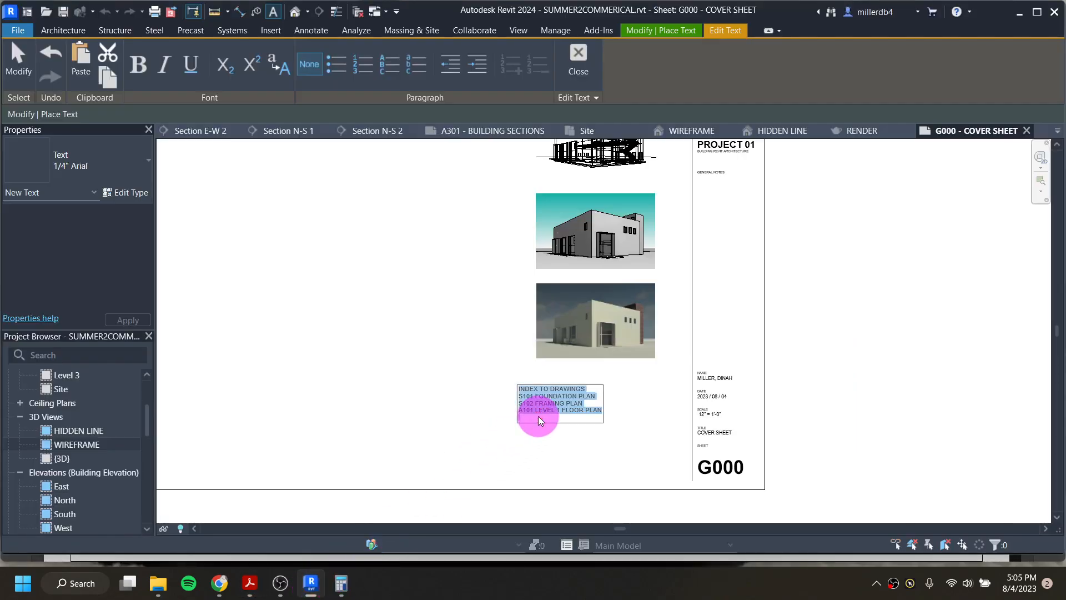
type("4\" SPLIT FACE CMU VENEER (GRAY)")
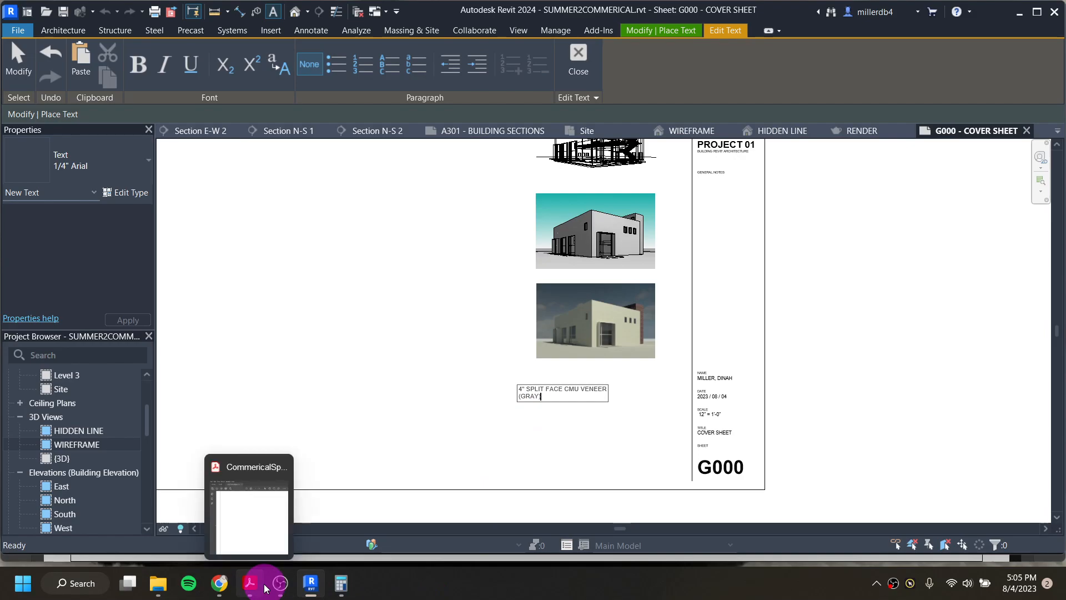
key("ctrl+a")
key("Delete")
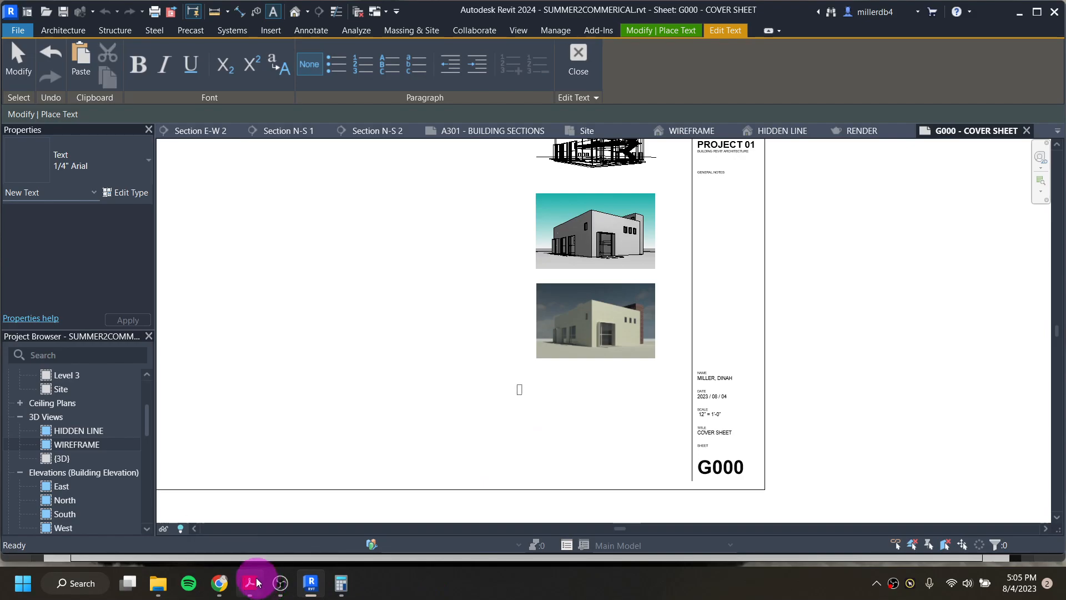
Switch to Acrobat and delete the yellow highlight from the INDEX TO DRAWINGS list
left_click(250, 583)
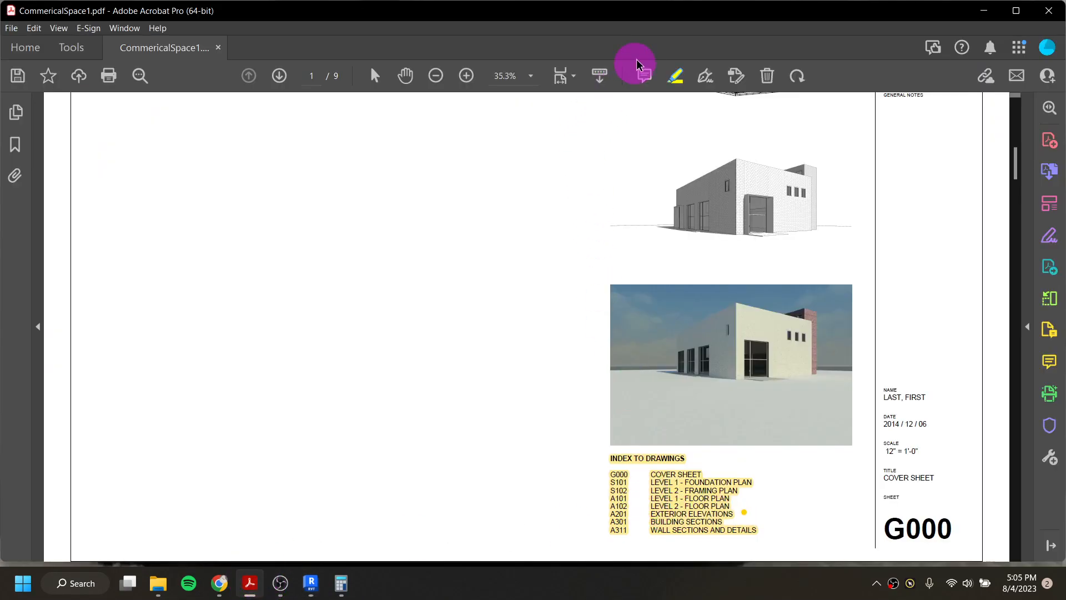
left_click(688, 75)
left_click(615, 457)
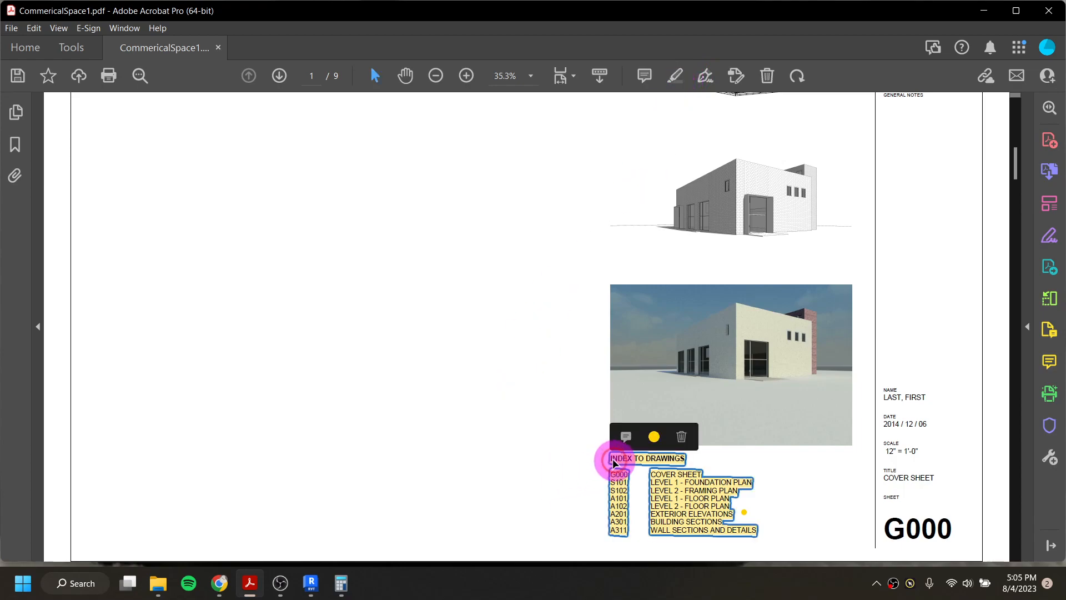
left_click(687, 438)
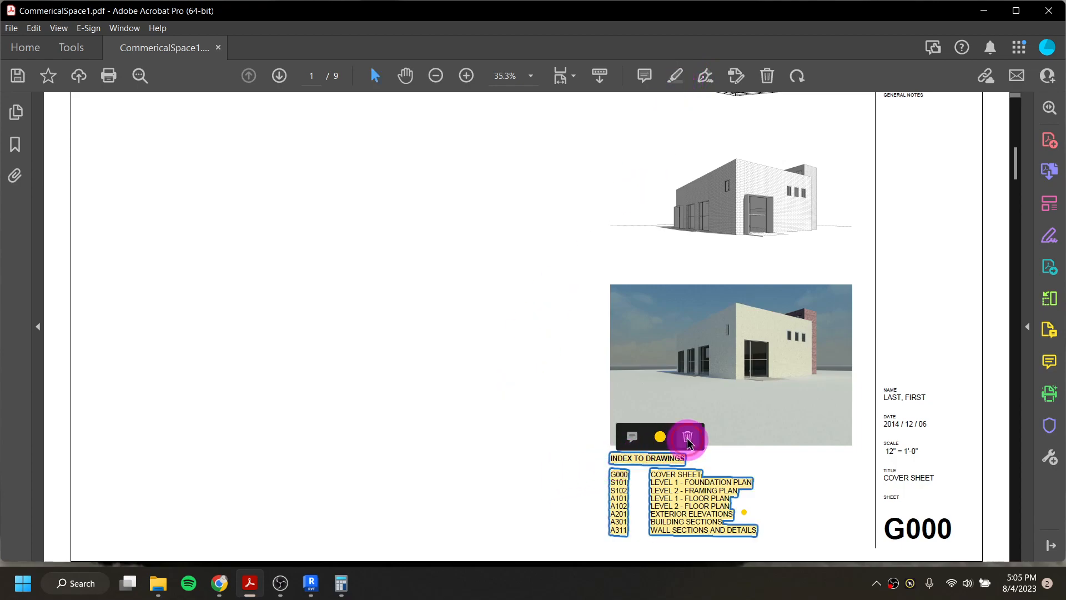
Copy the full INDEX TO DRAWINGS list from the PDF into the Revit note and add a blank line under its heading
mouse_move(613, 460)
left_mouse_down()
mouse_move(781, 533)
mouse_move(757, 528)
mouse_move(772, 537)
left_mouse_up()
key("ctrl+c")
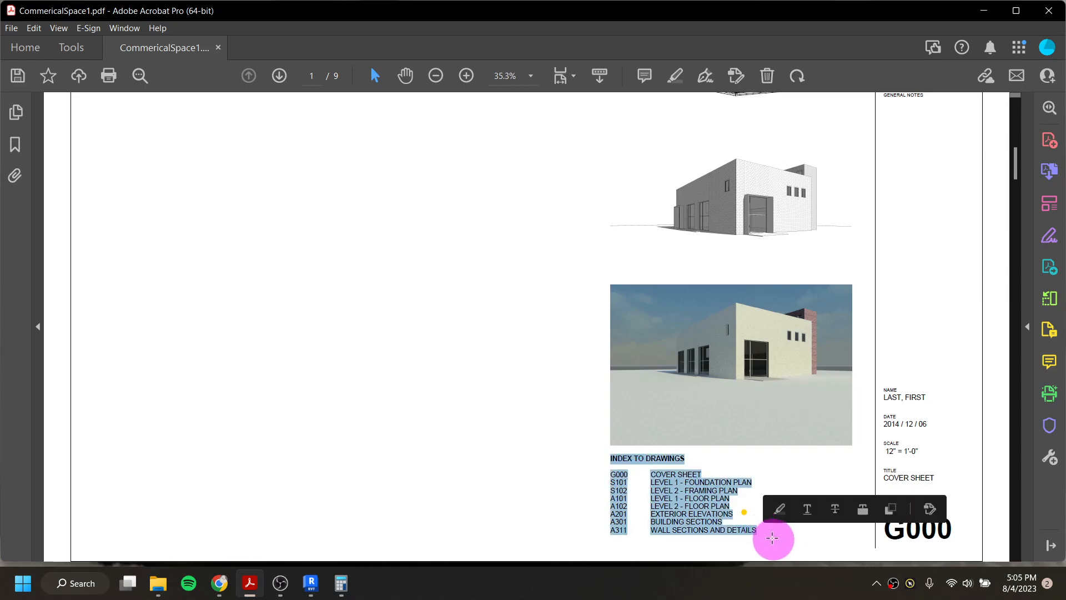
left_click(312, 584)
key("ctrl+v")
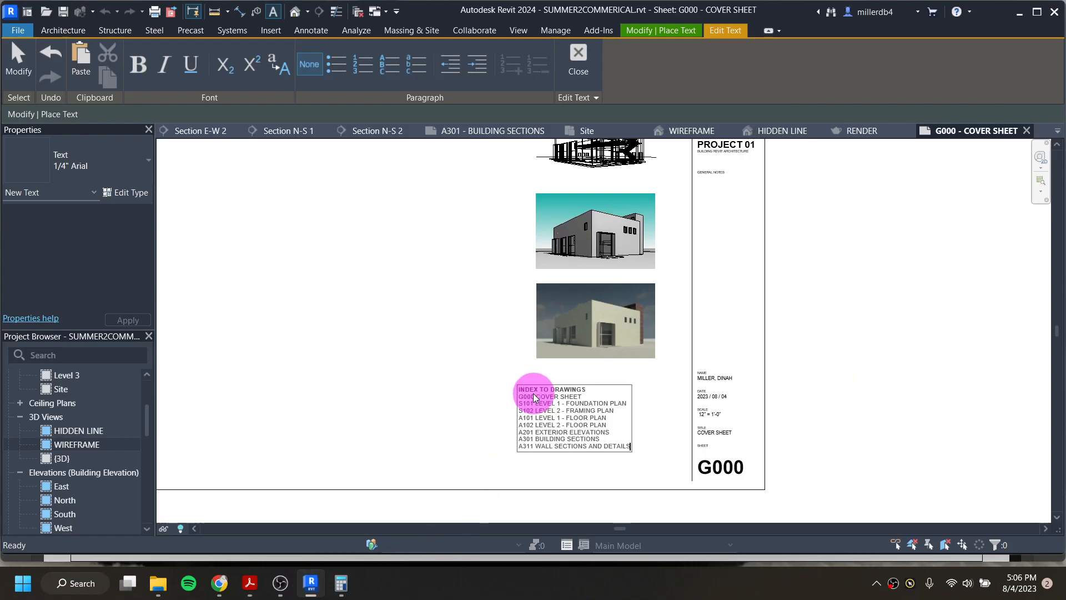
key("Return")
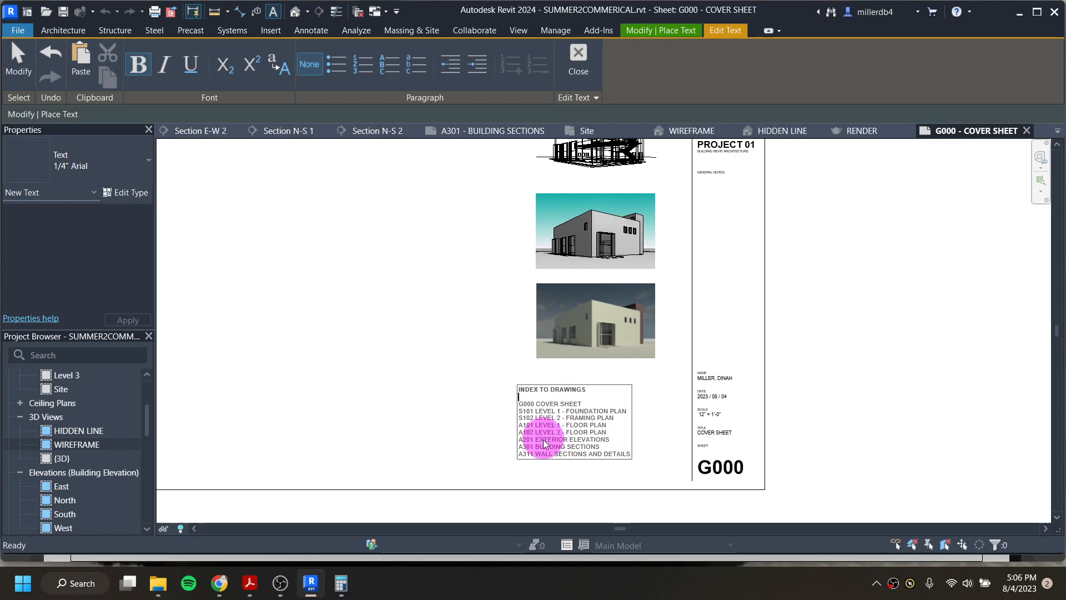
Insert a tab between sheet number and title on every index line from G000 to A311 to form two columns
left_click(535, 405)
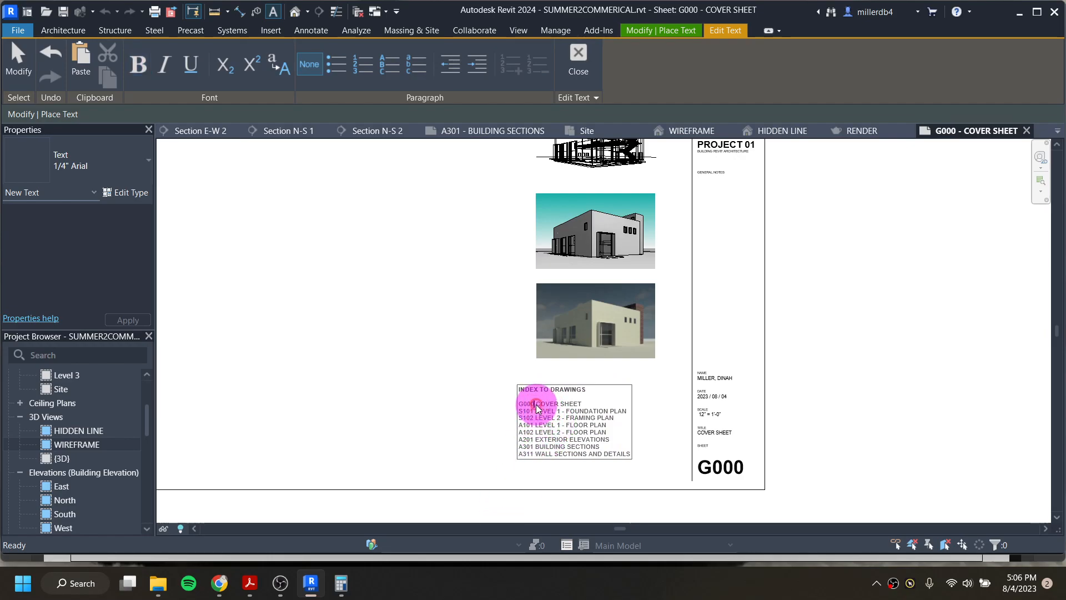
key("Tab")
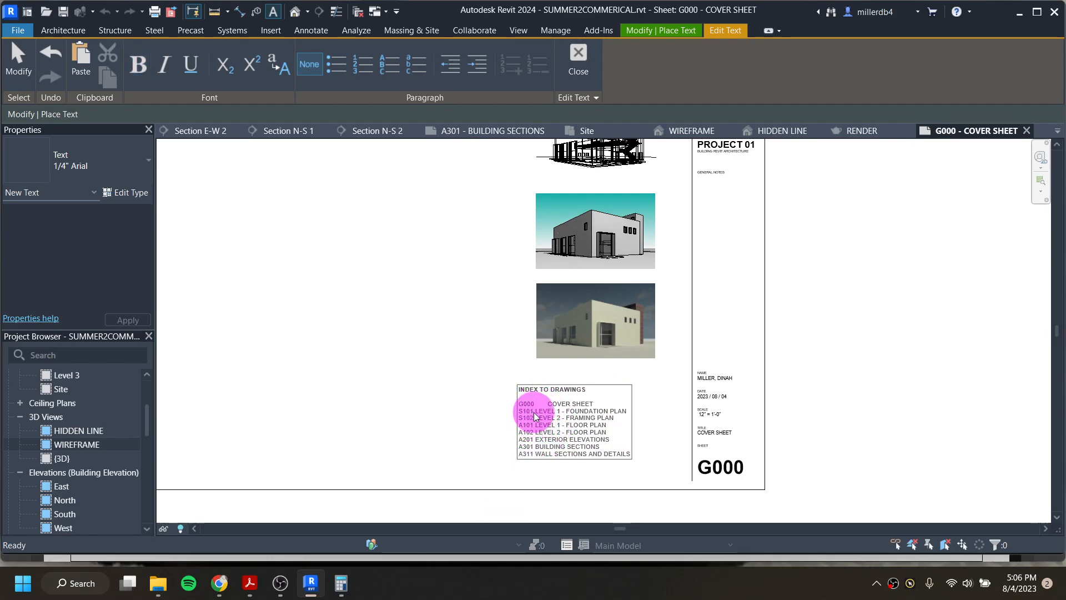
key("Tab")
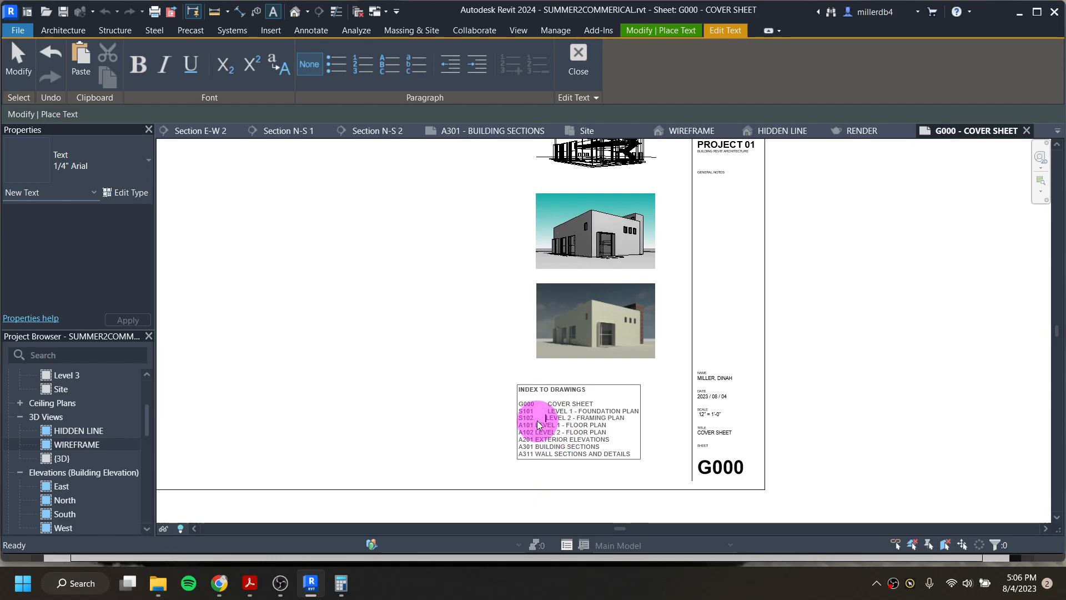
key("Tab")
key("Tab")
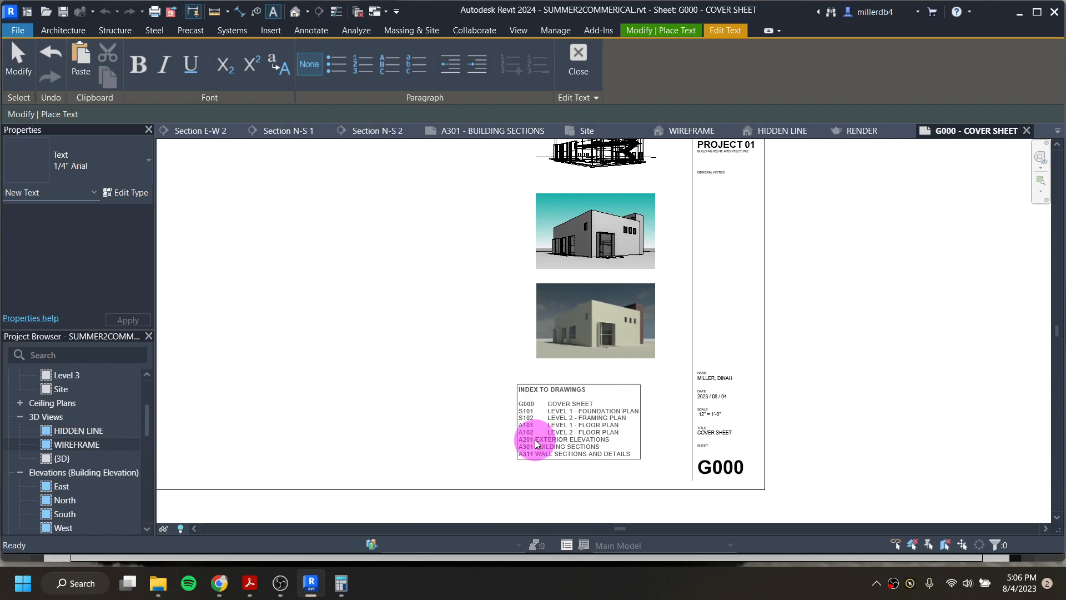
left_click(536, 441)
left_click(536, 448)
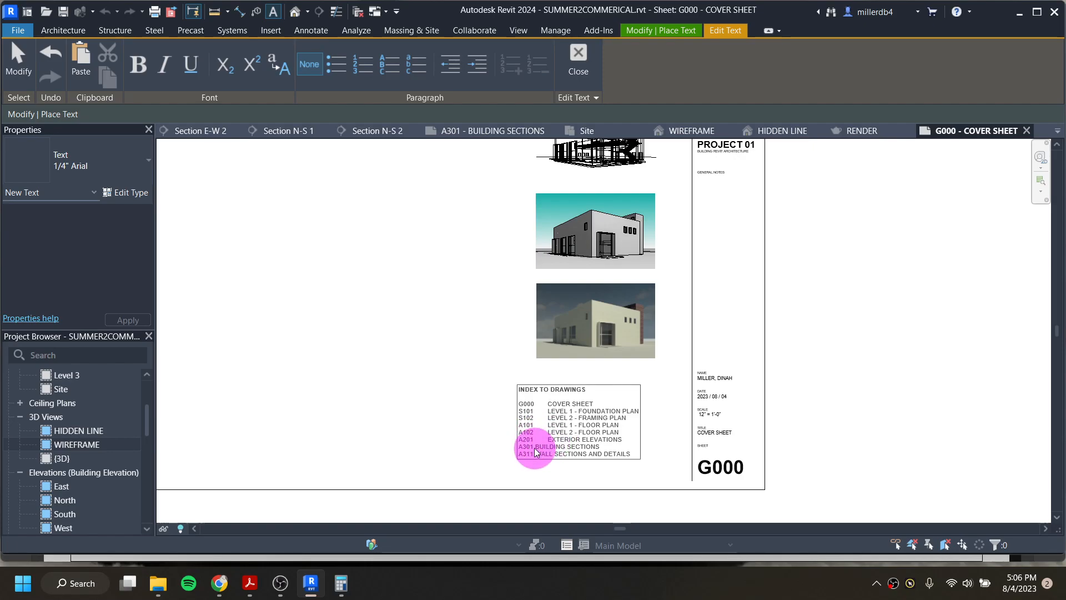
key("Tab")
key("Tab")
Finish editing the index note and move it directly beneath the rendering, aligned with the image's left edge
left_click(549, 475)
left_click_drag(522, 383, 536, 392)
left_click_drag(528, 394, 530, 370)
double_click(533, 373)
scroll(535, 375, "up", 1)
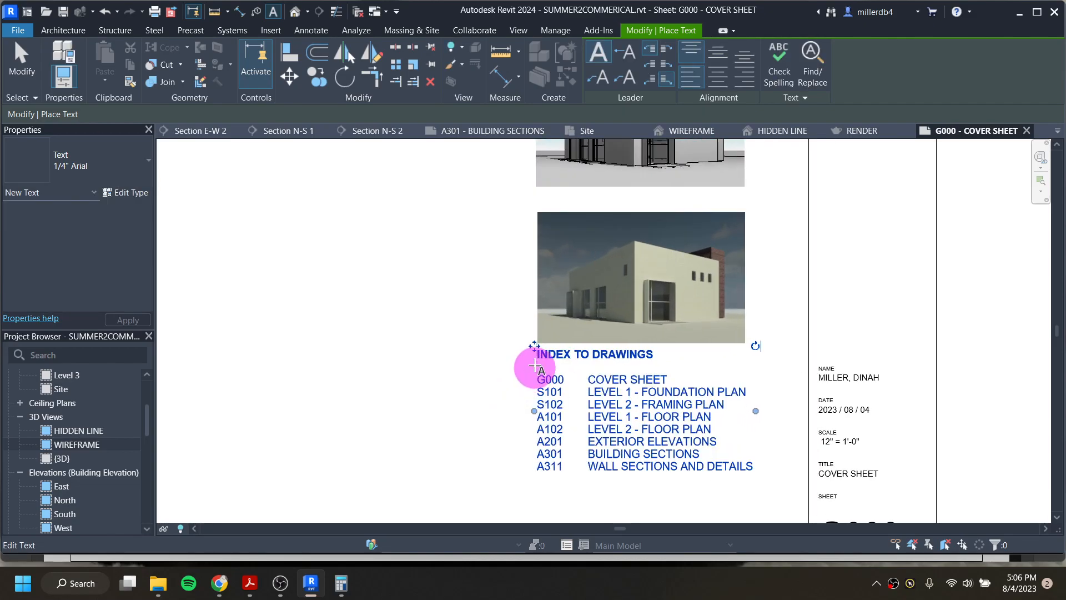
scroll(534, 348, "down", 3)
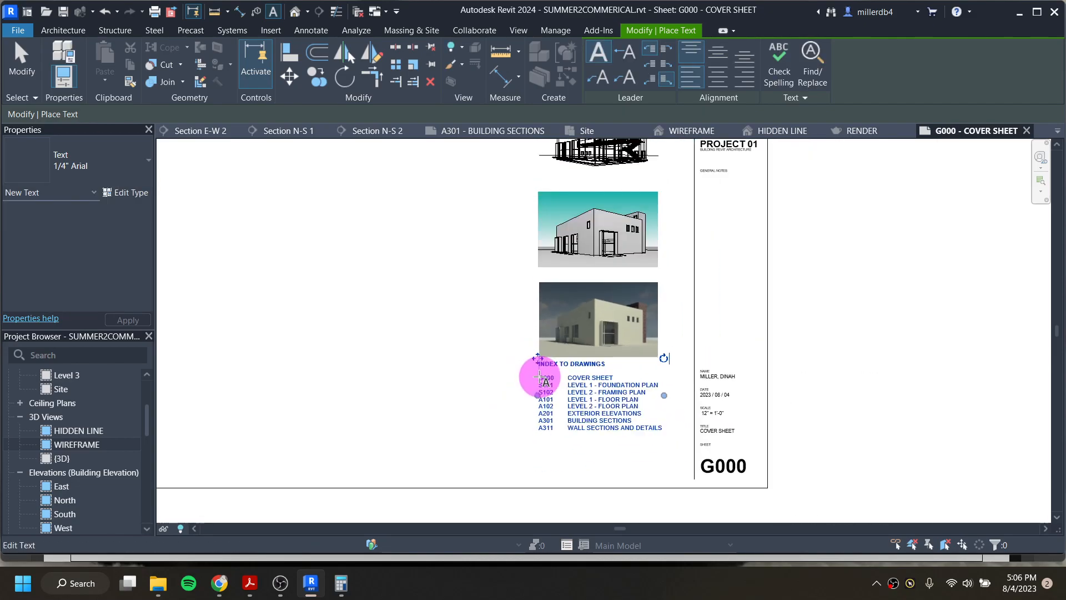
left_click(573, 399)
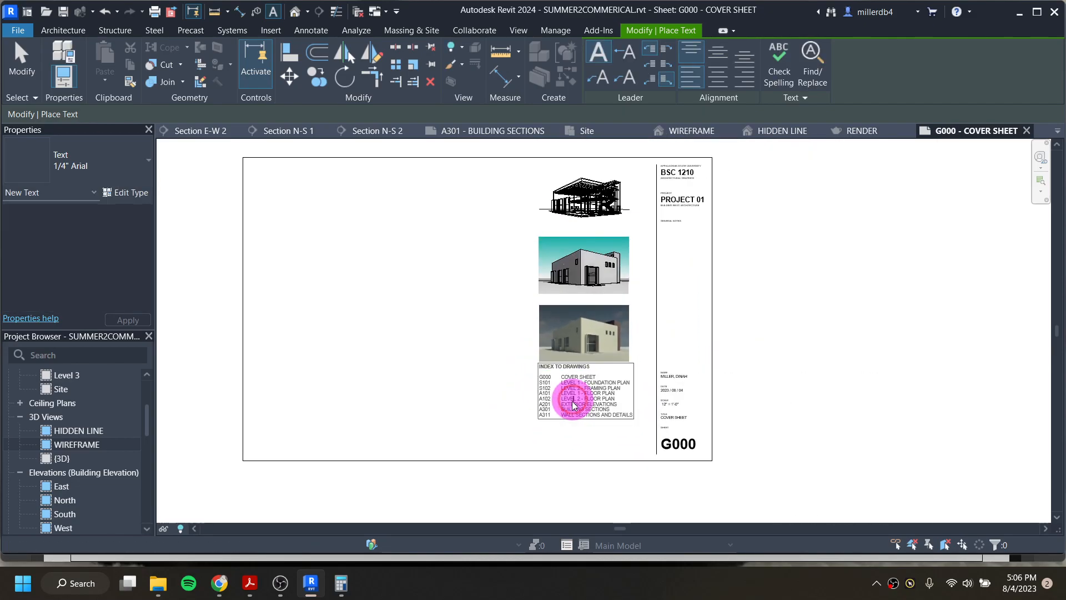
left_click(568, 455)
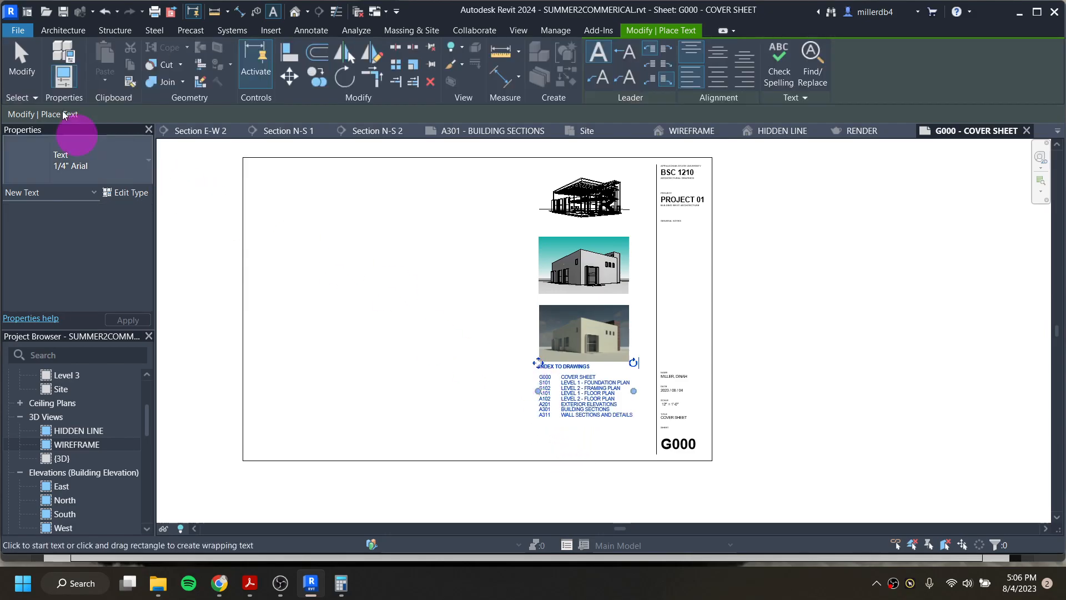
Nudge the index note straight down to leave a gap below the rendering, near the sheet's lower border
left_click(25, 59)
left_click(584, 412)
key("Down")
key("Down")
key("Down")
key("Down")
key("Down")
key("Down")
key("Down")
key("Down")
key("Down")
key("Down")
key("Down")
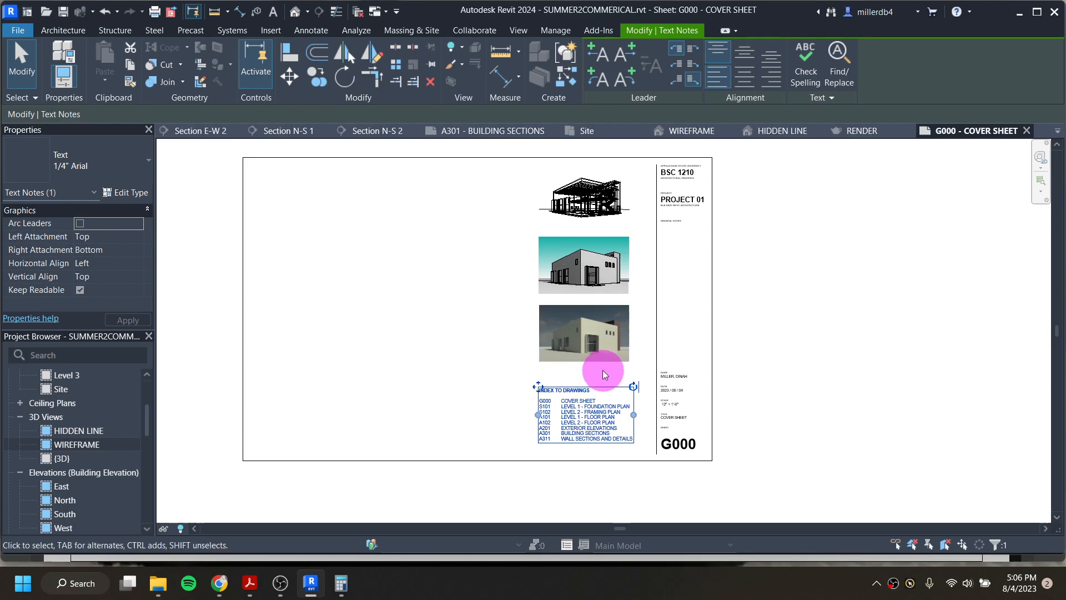
Nudge the rendering, HIDDEN LINE and WIREFRAME views down so they are evenly spaced above the index
left_click(594, 356)
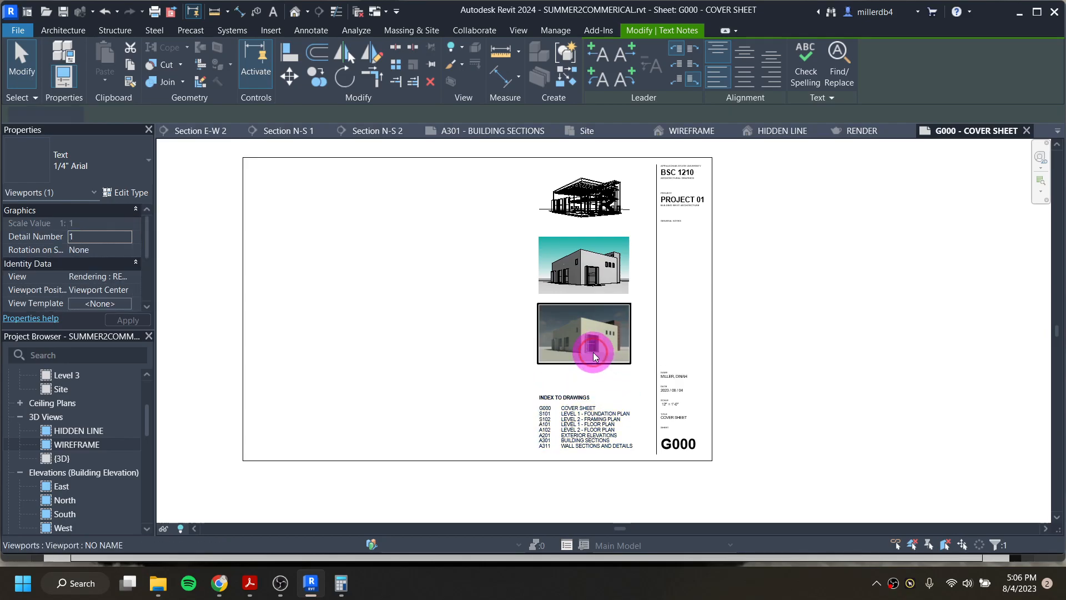
key("Down")
key("Down")
key("Down")
key("Down")
key("Down")
left_click(584, 273)
left_click(571, 209)
left_click(818, 302)
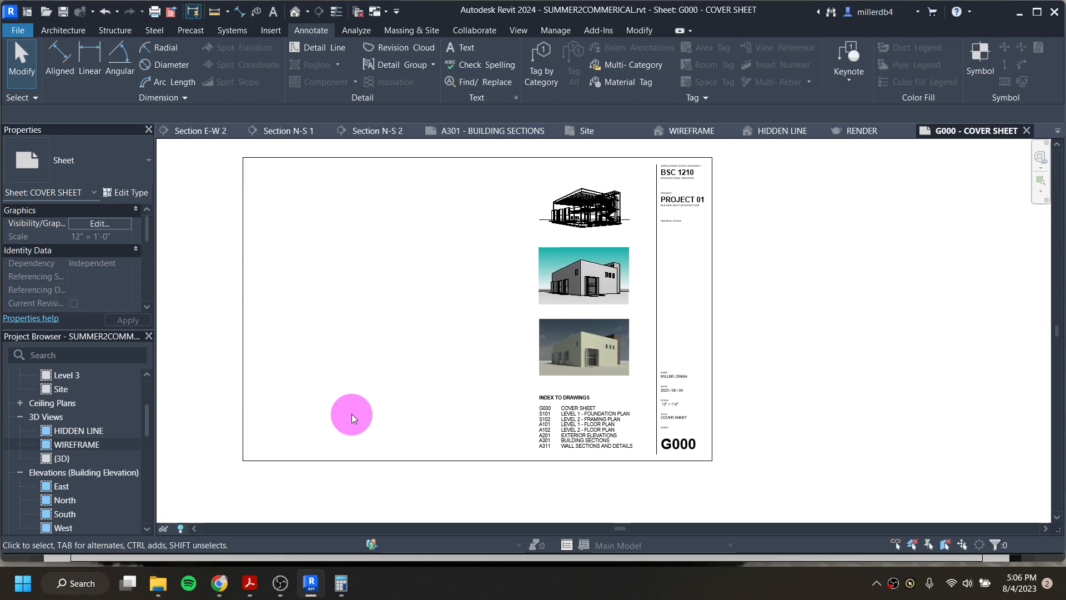
Locate the project's list of sheets
scroll(354, 406, "down", 2)
middle_click_drag(322, 370, 386, 398)
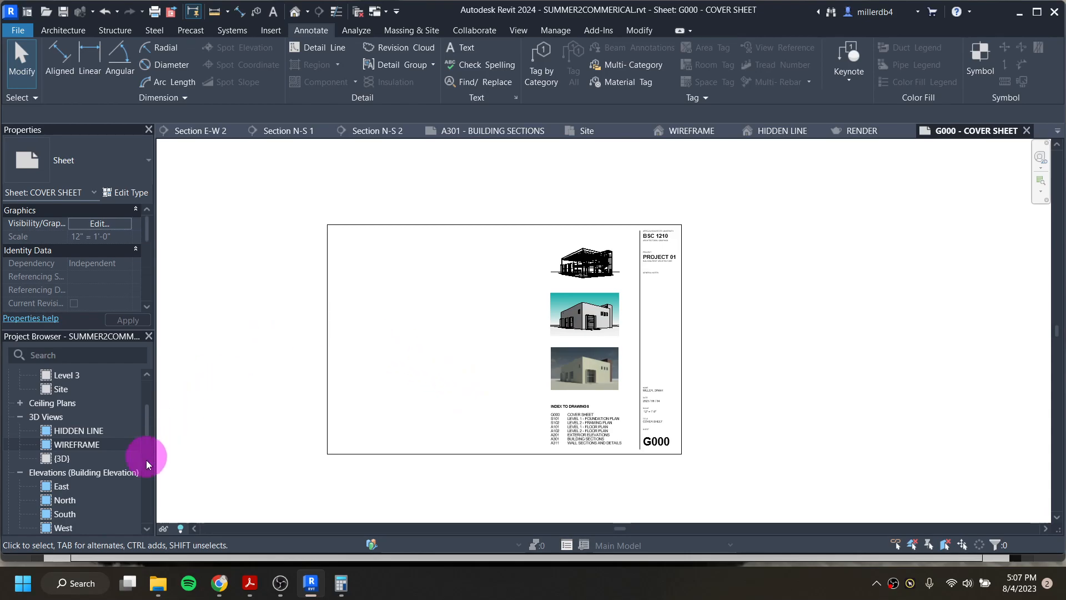
scroll(84, 462, "down", 6)
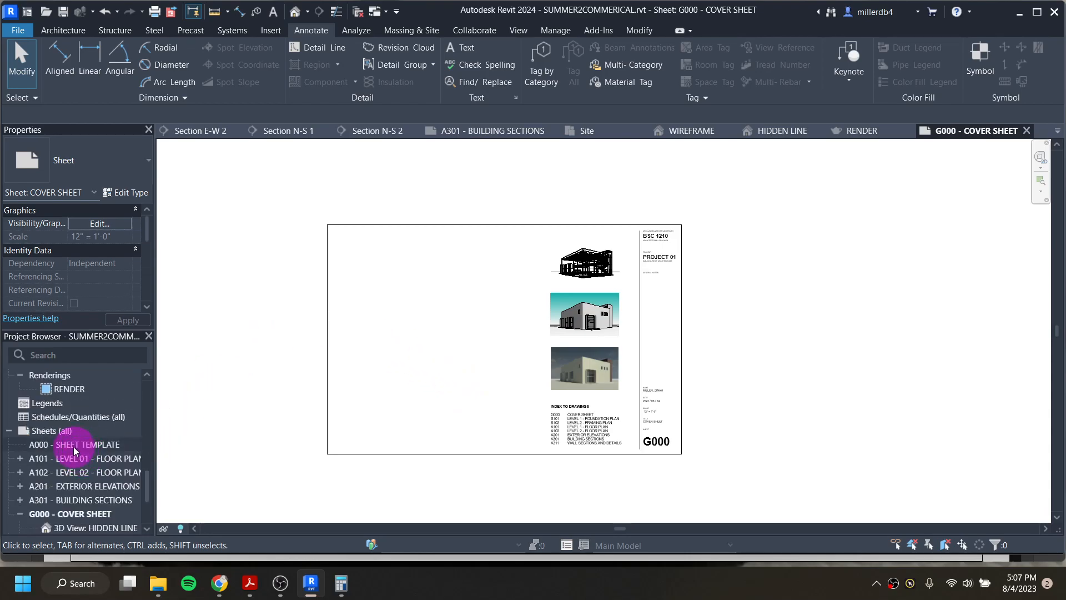